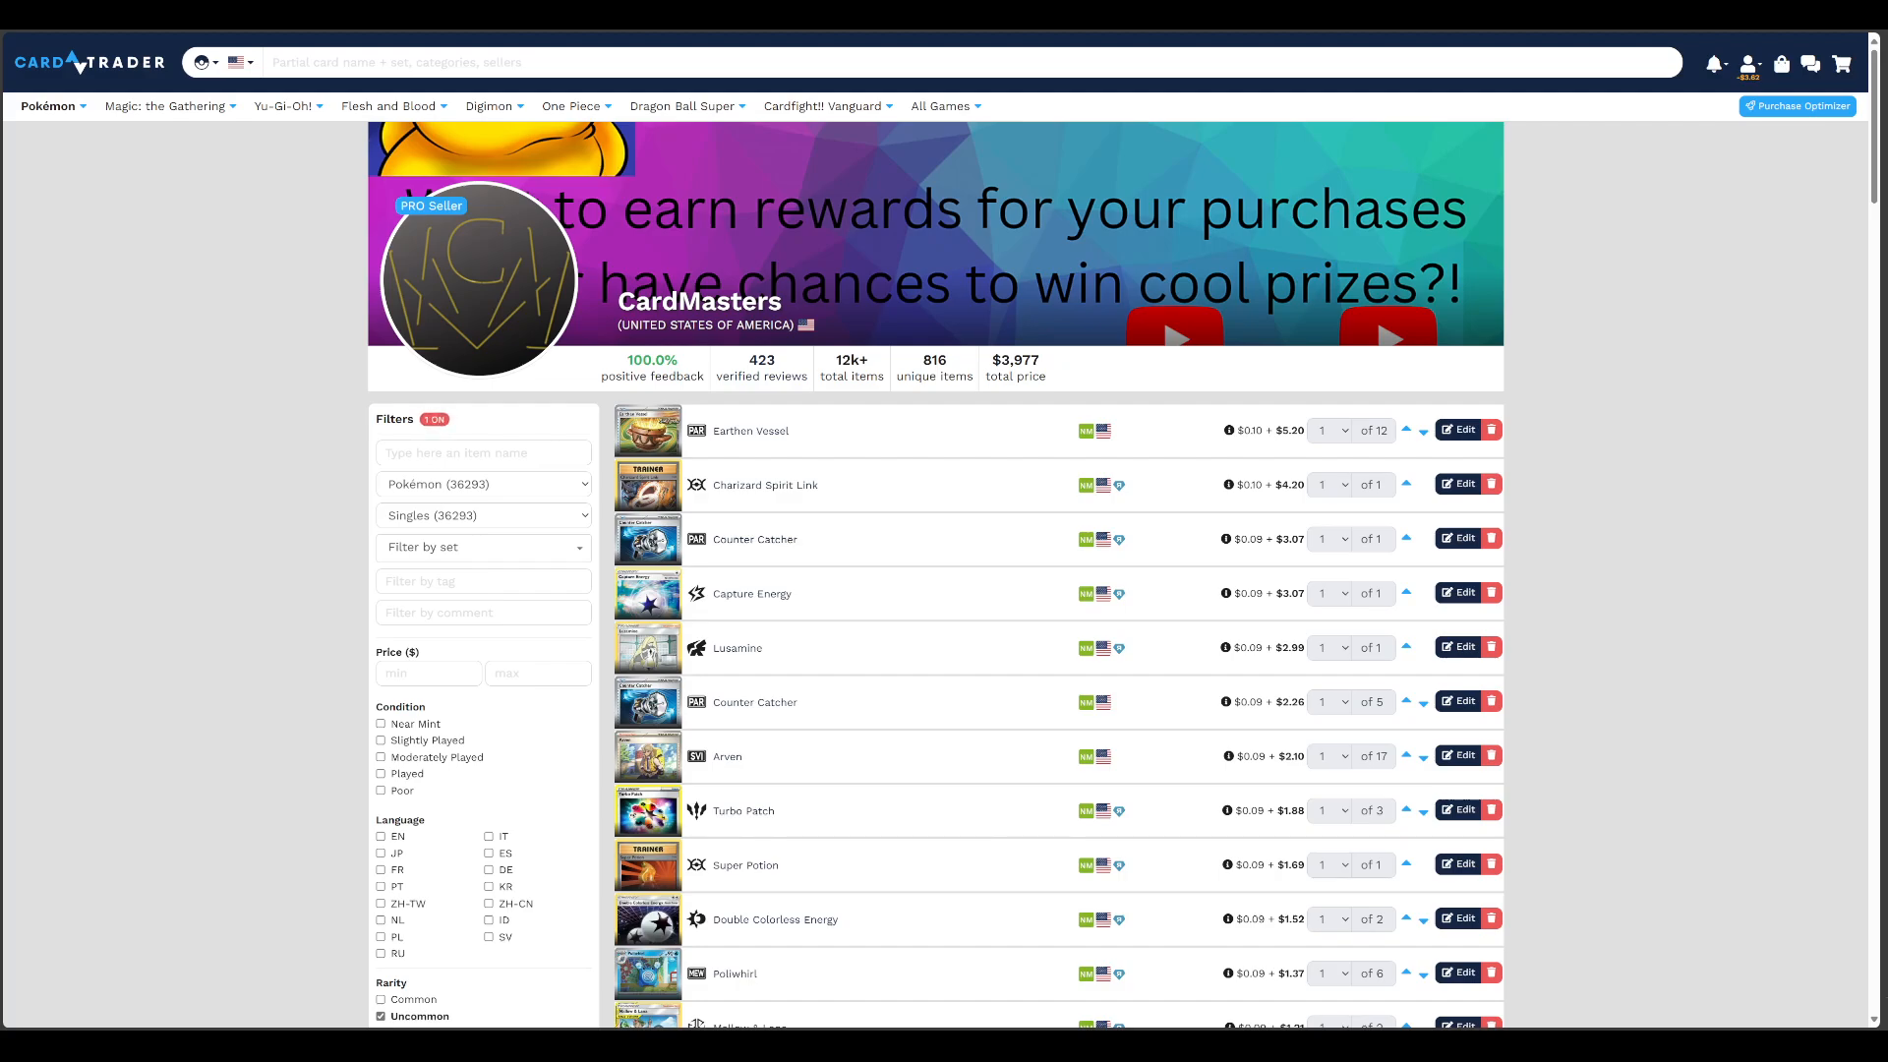
scroll(935, 560, "down", 2)
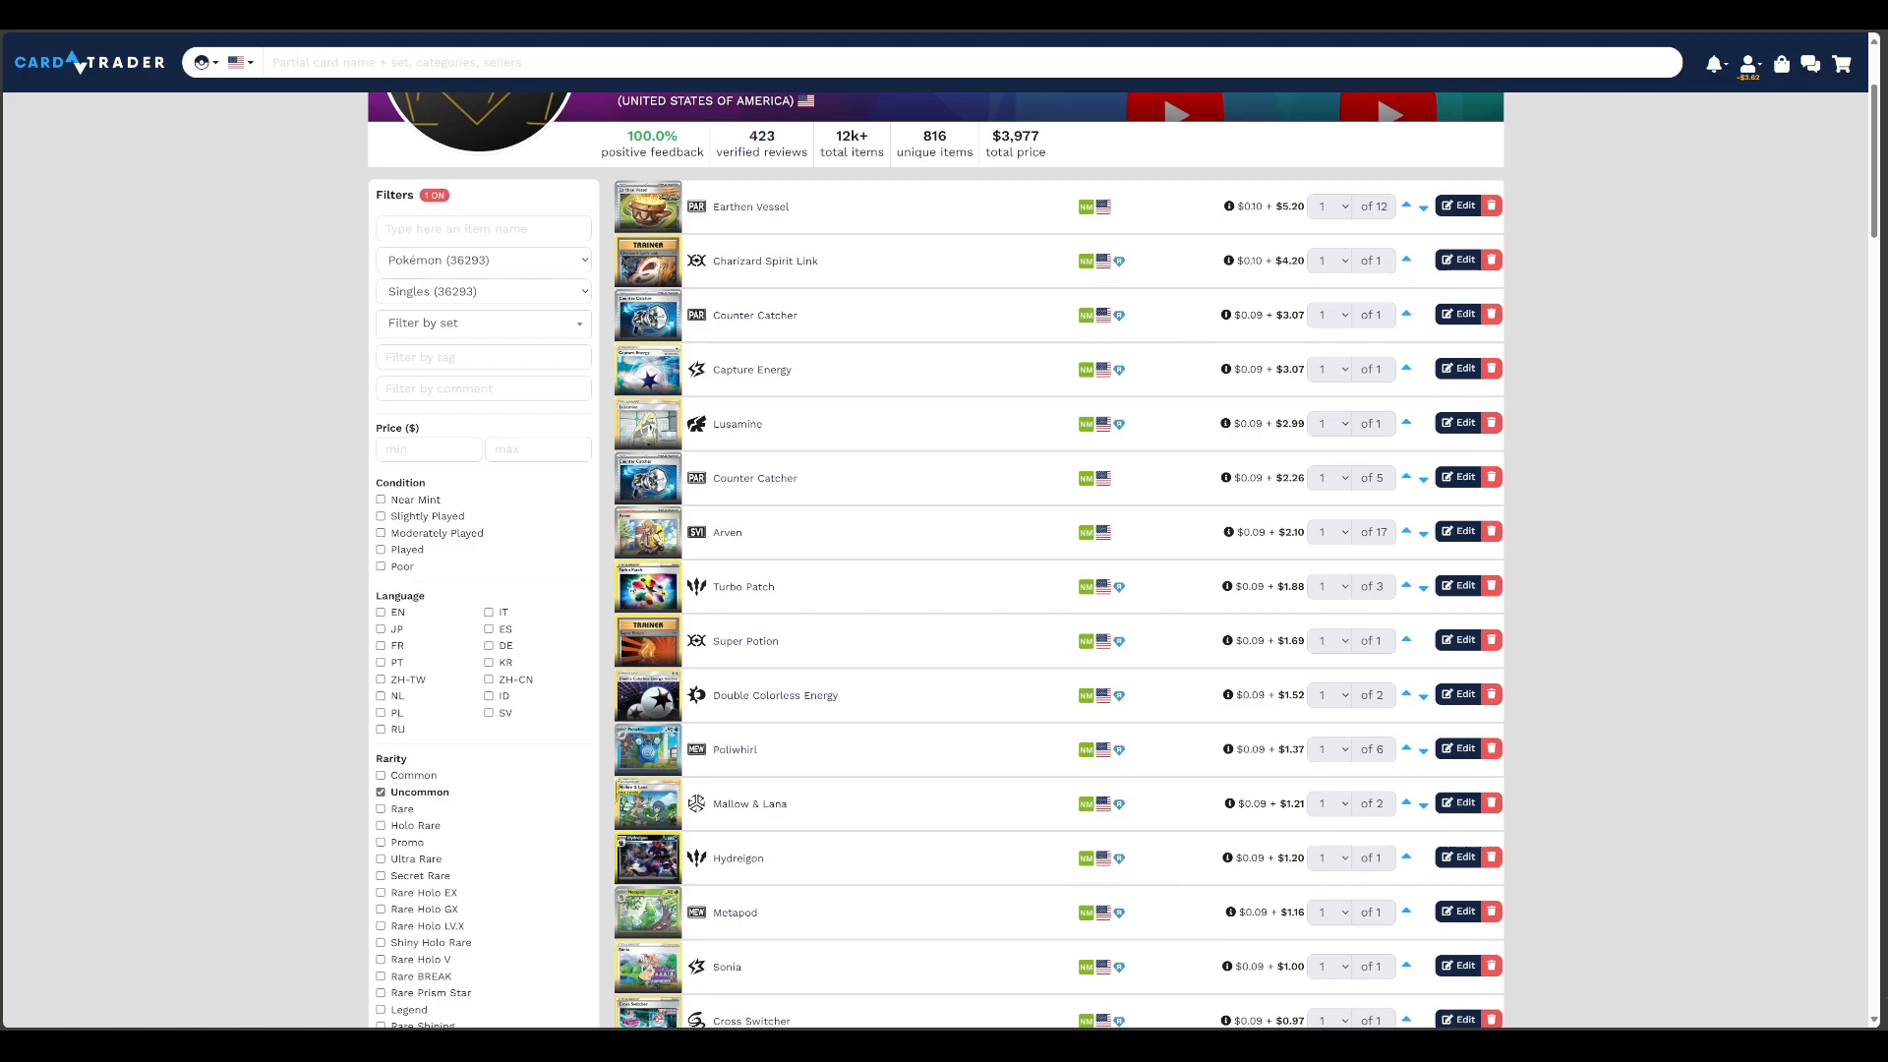
scroll(944, 560, "down", 5)
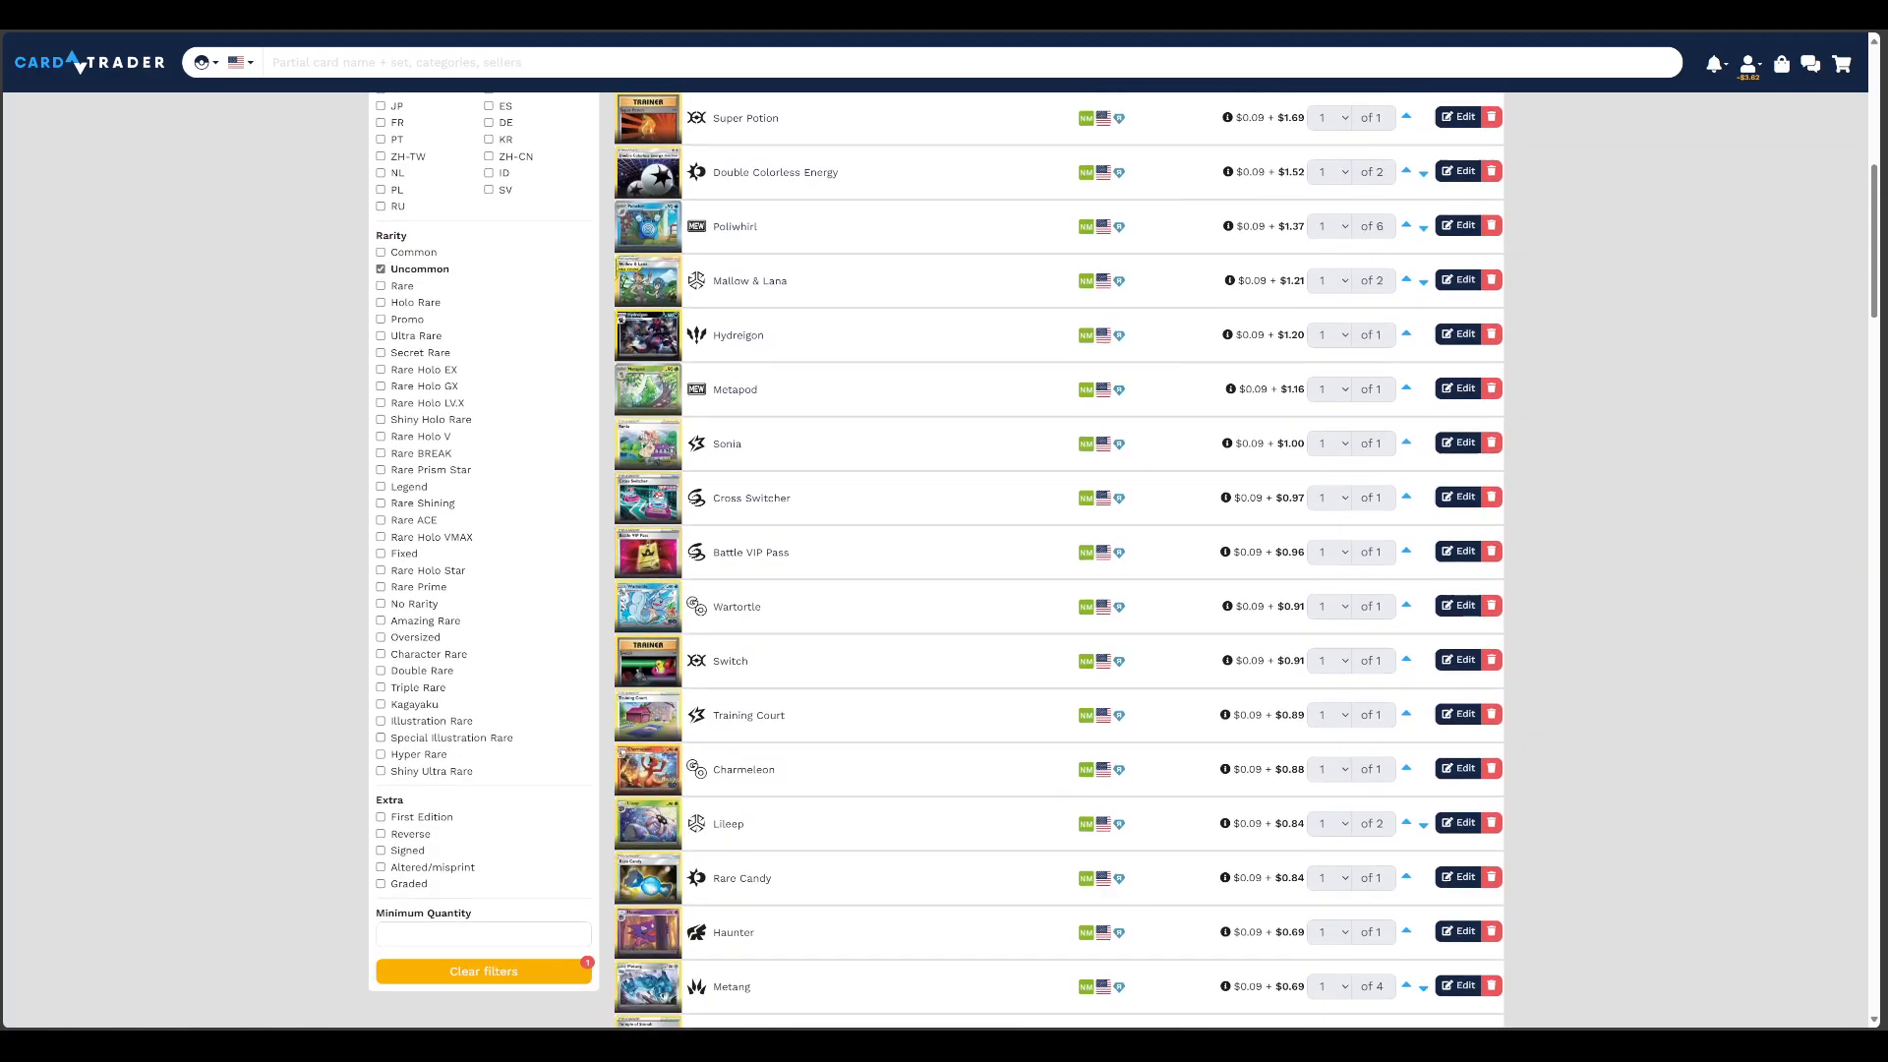
scroll(944, 560, "up", 4)
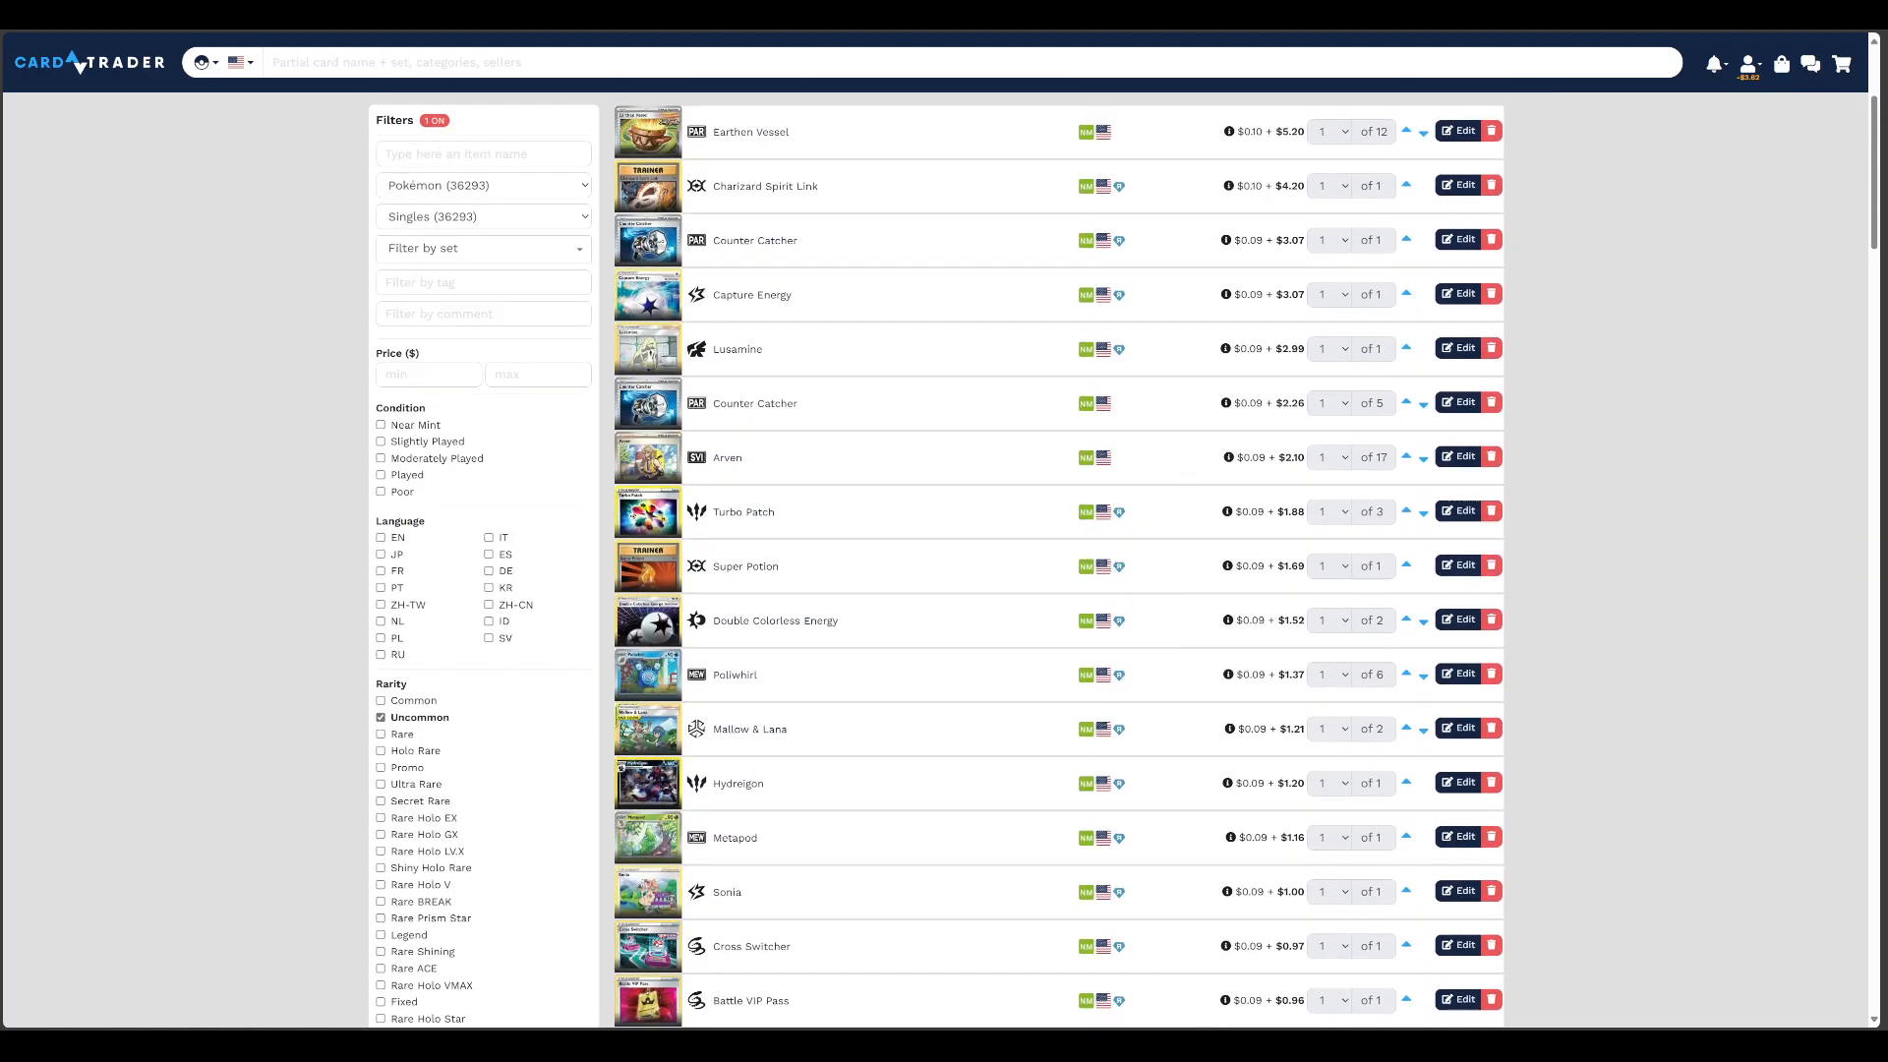
scroll(944, 560, "up", 3)
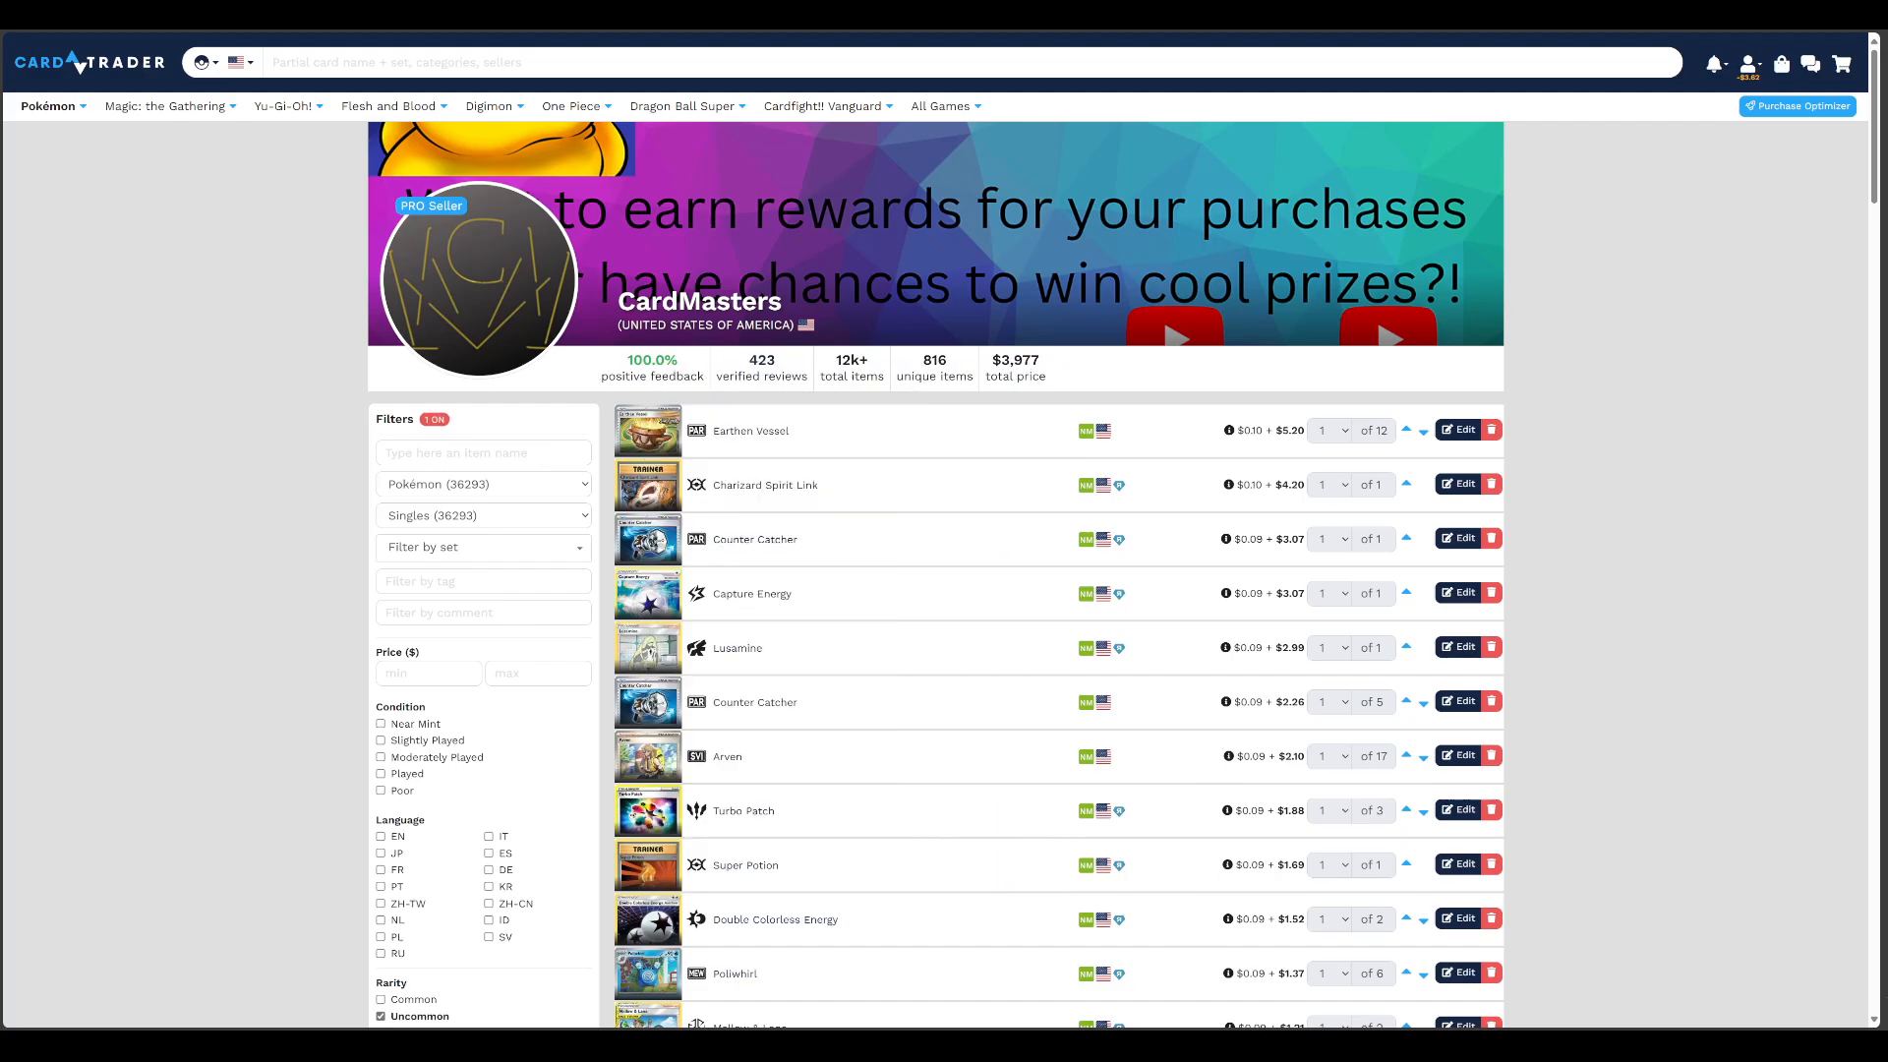
scroll(935, 560, "down", 2)
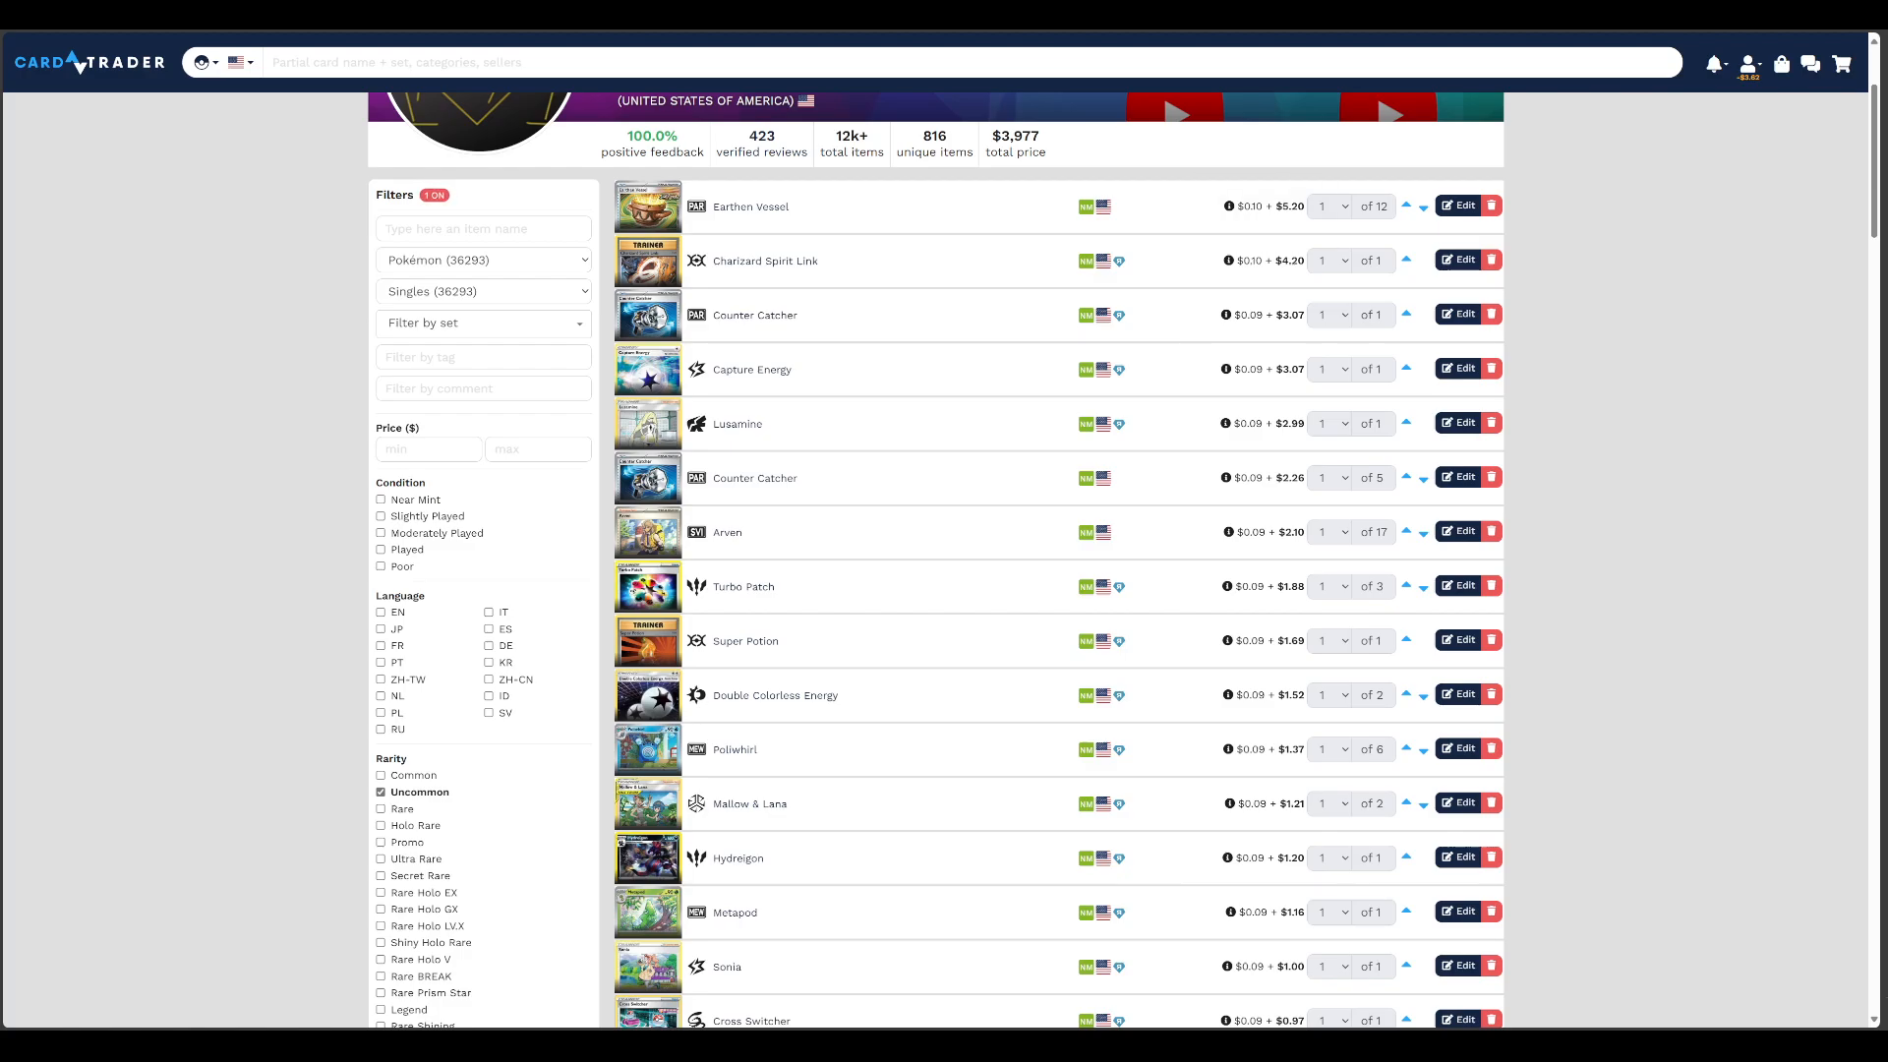
scroll(936, 560, "up", 3)
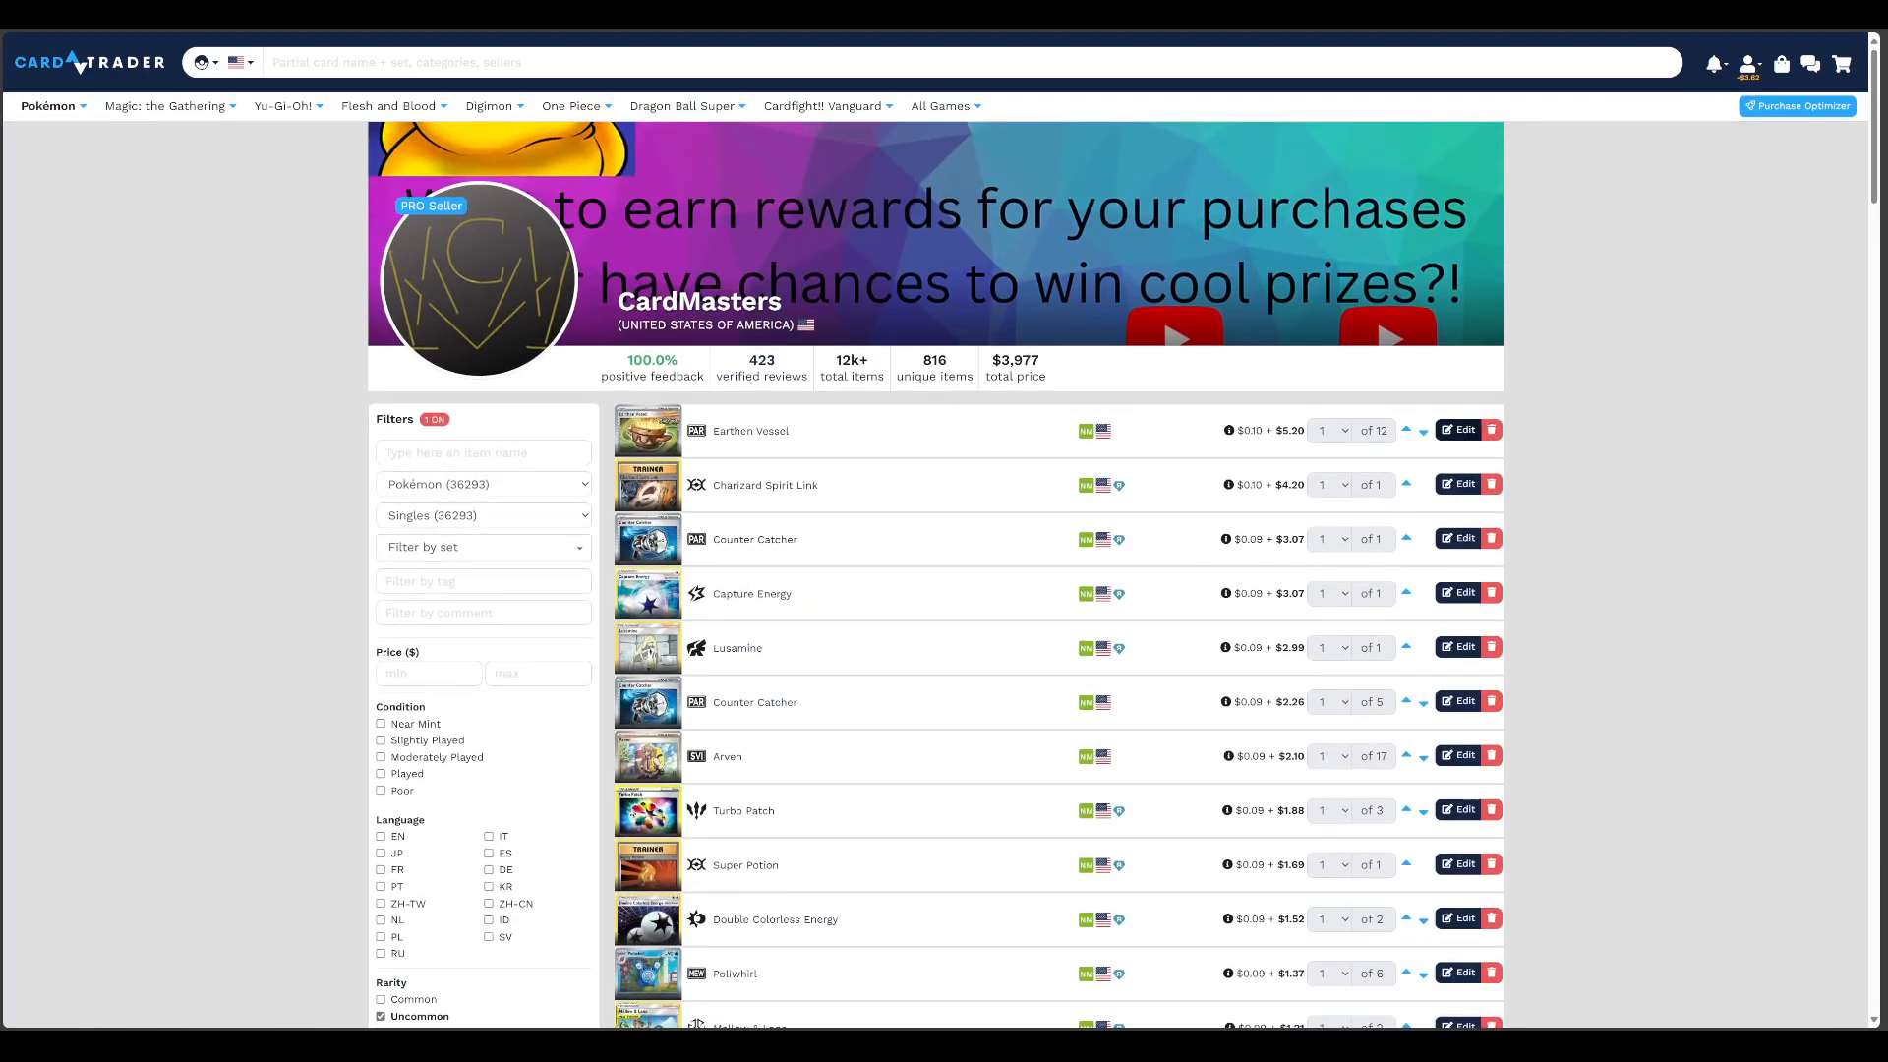
Set the Earthen Vessel listing to its preset trend price of $4.80, save it, and recheck its edit form
left_click(1458, 429)
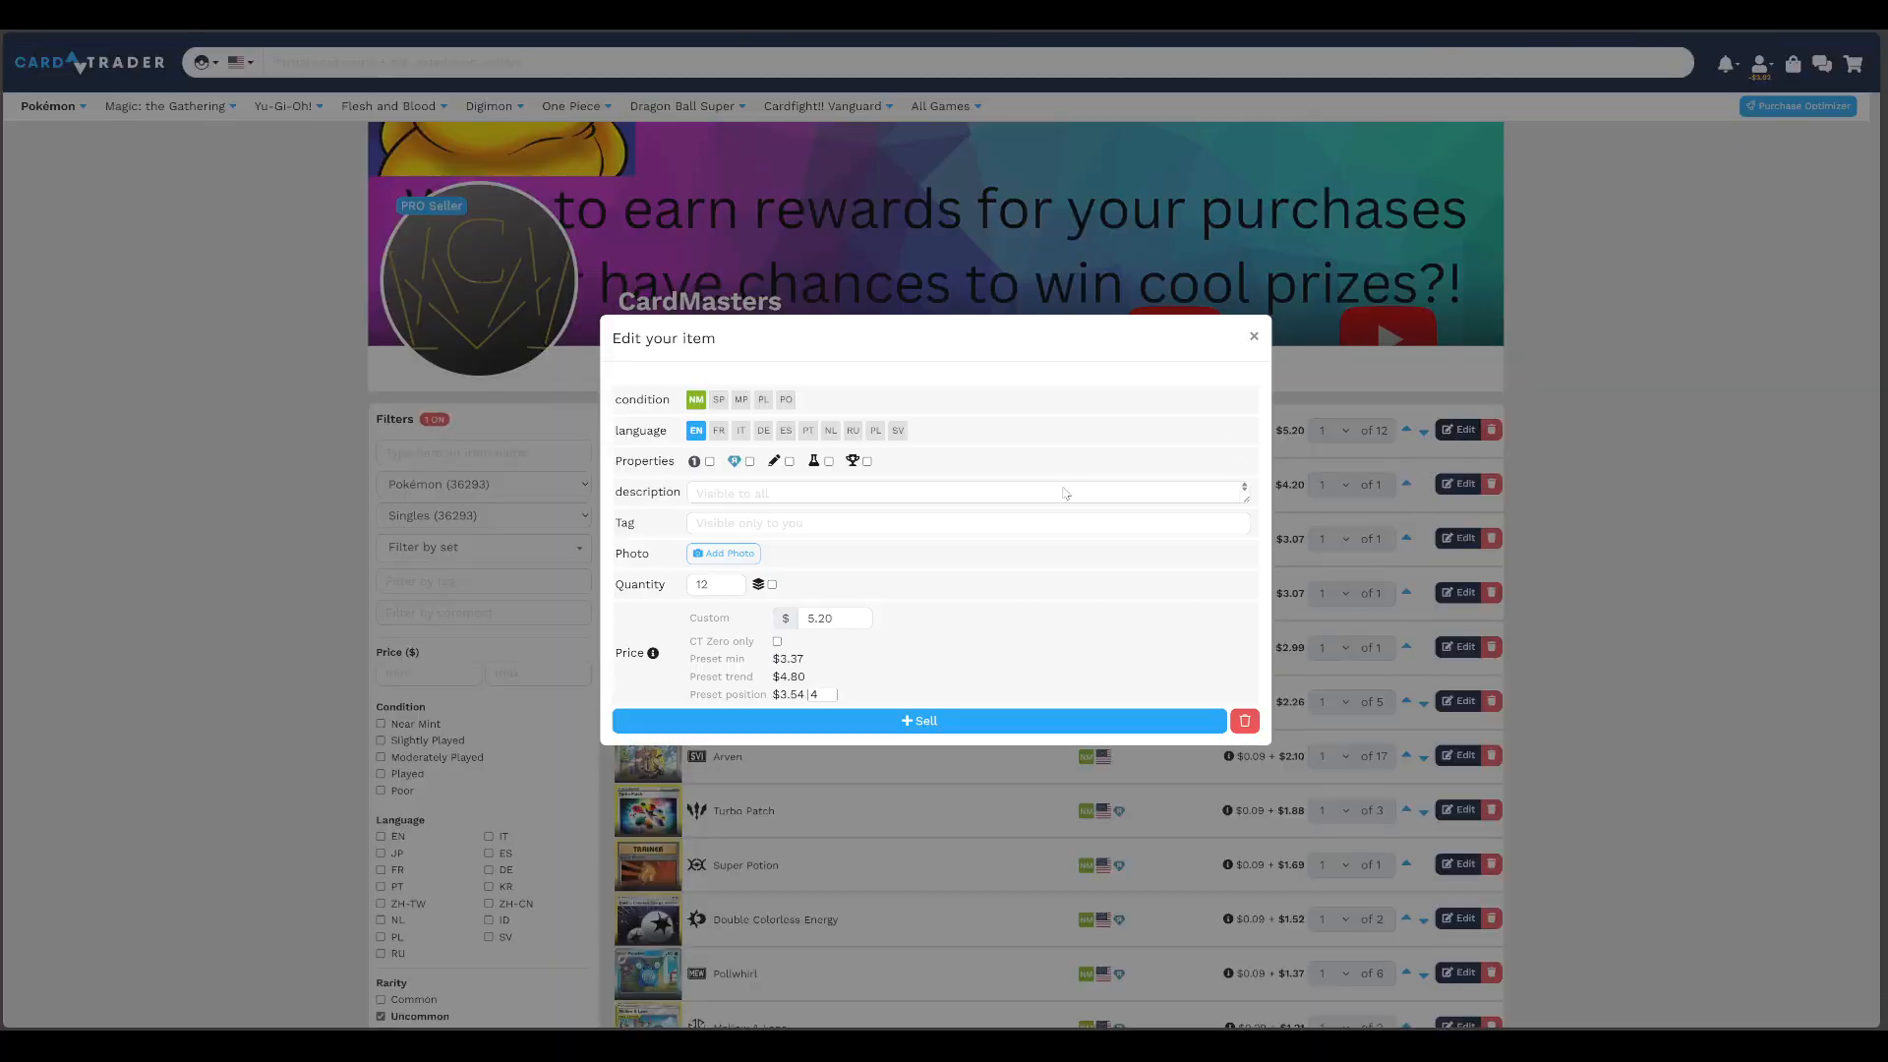
left_click_drag(682, 685, 740, 684)
left_click(801, 679)
left_click(828, 666)
left_click(790, 679)
left_click(909, 725)
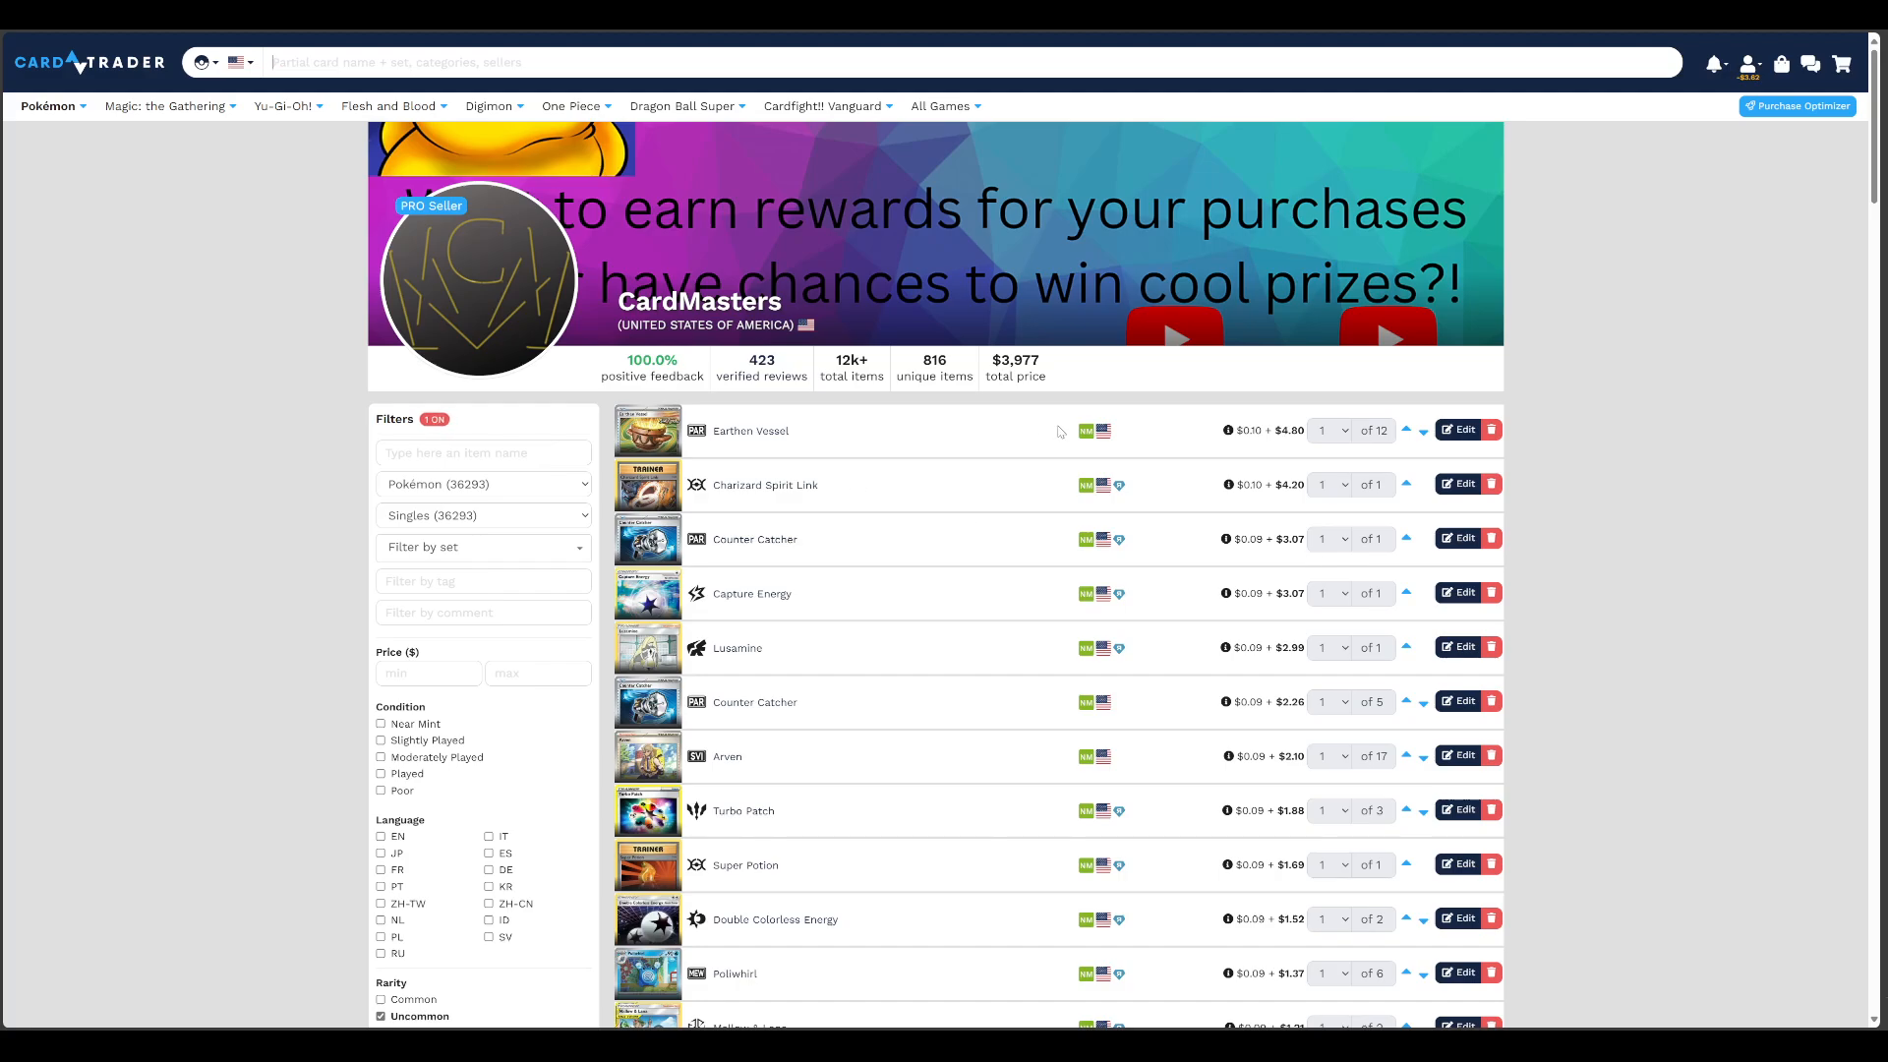
left_click(1458, 429)
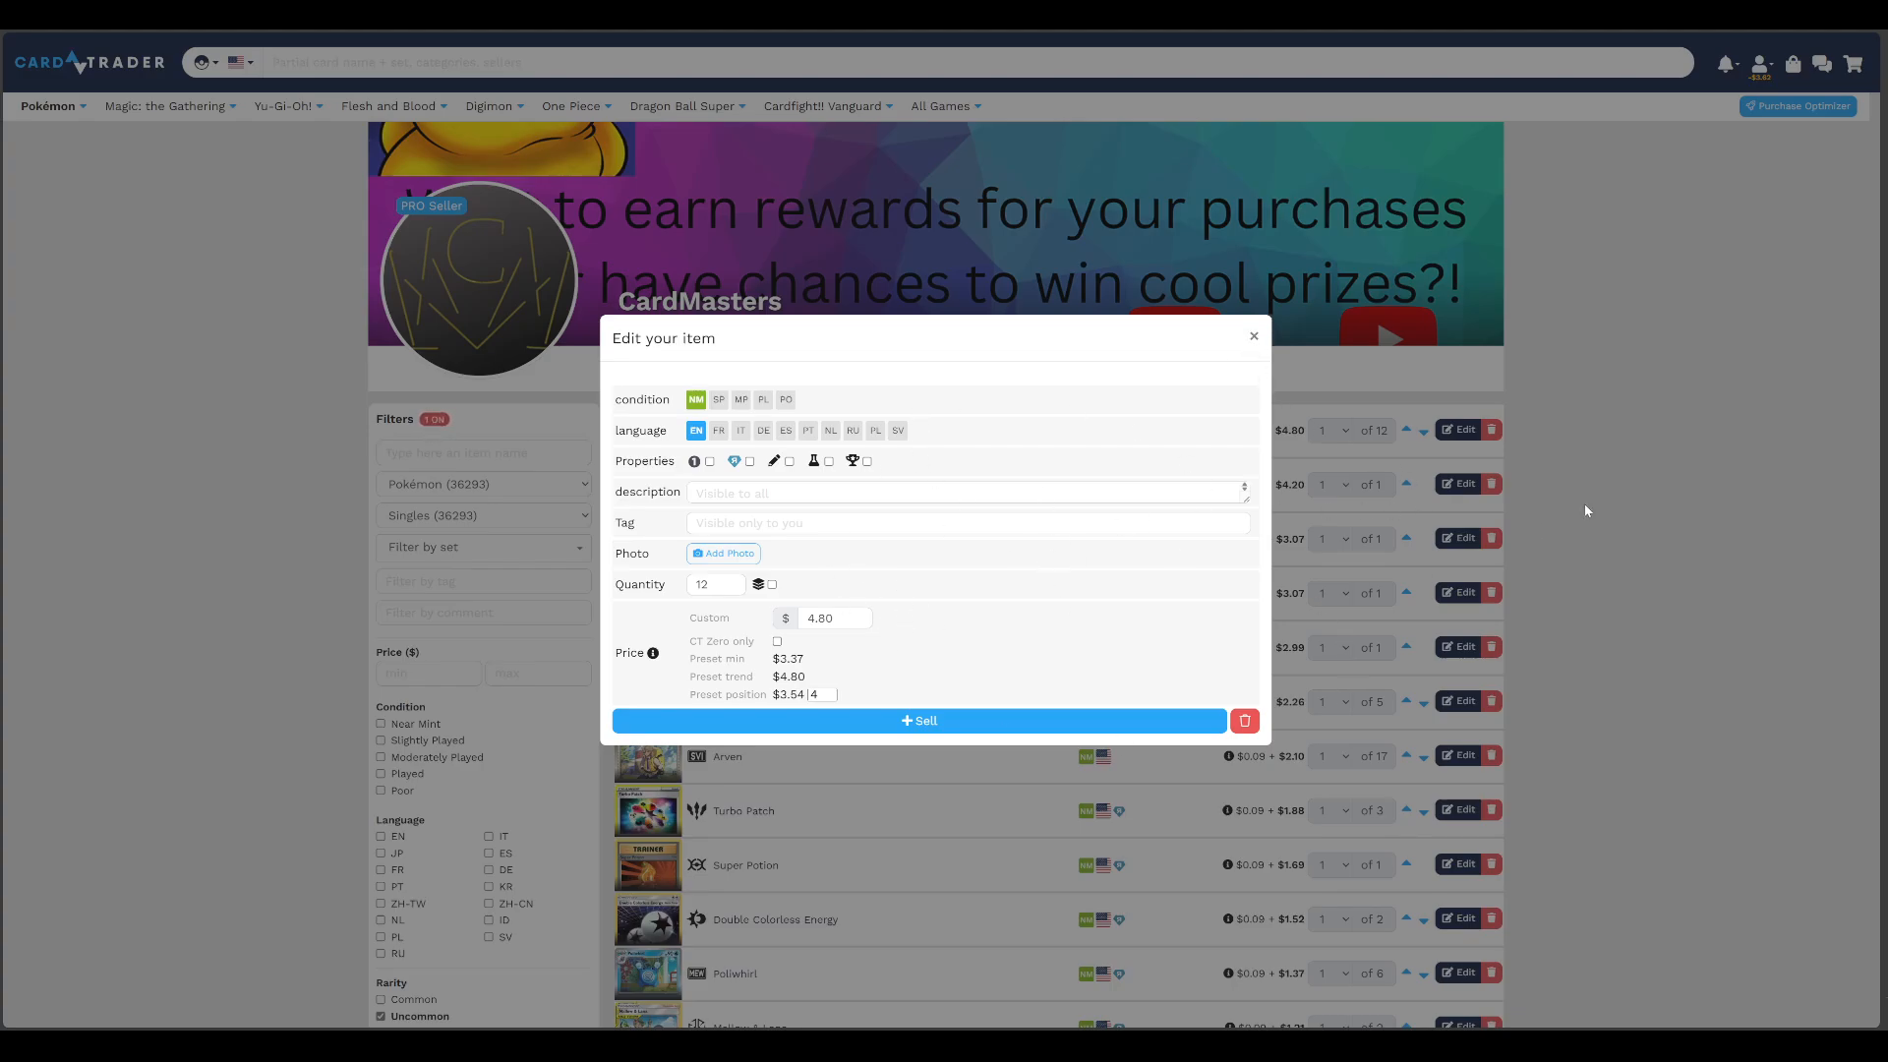
left_click(1255, 337)
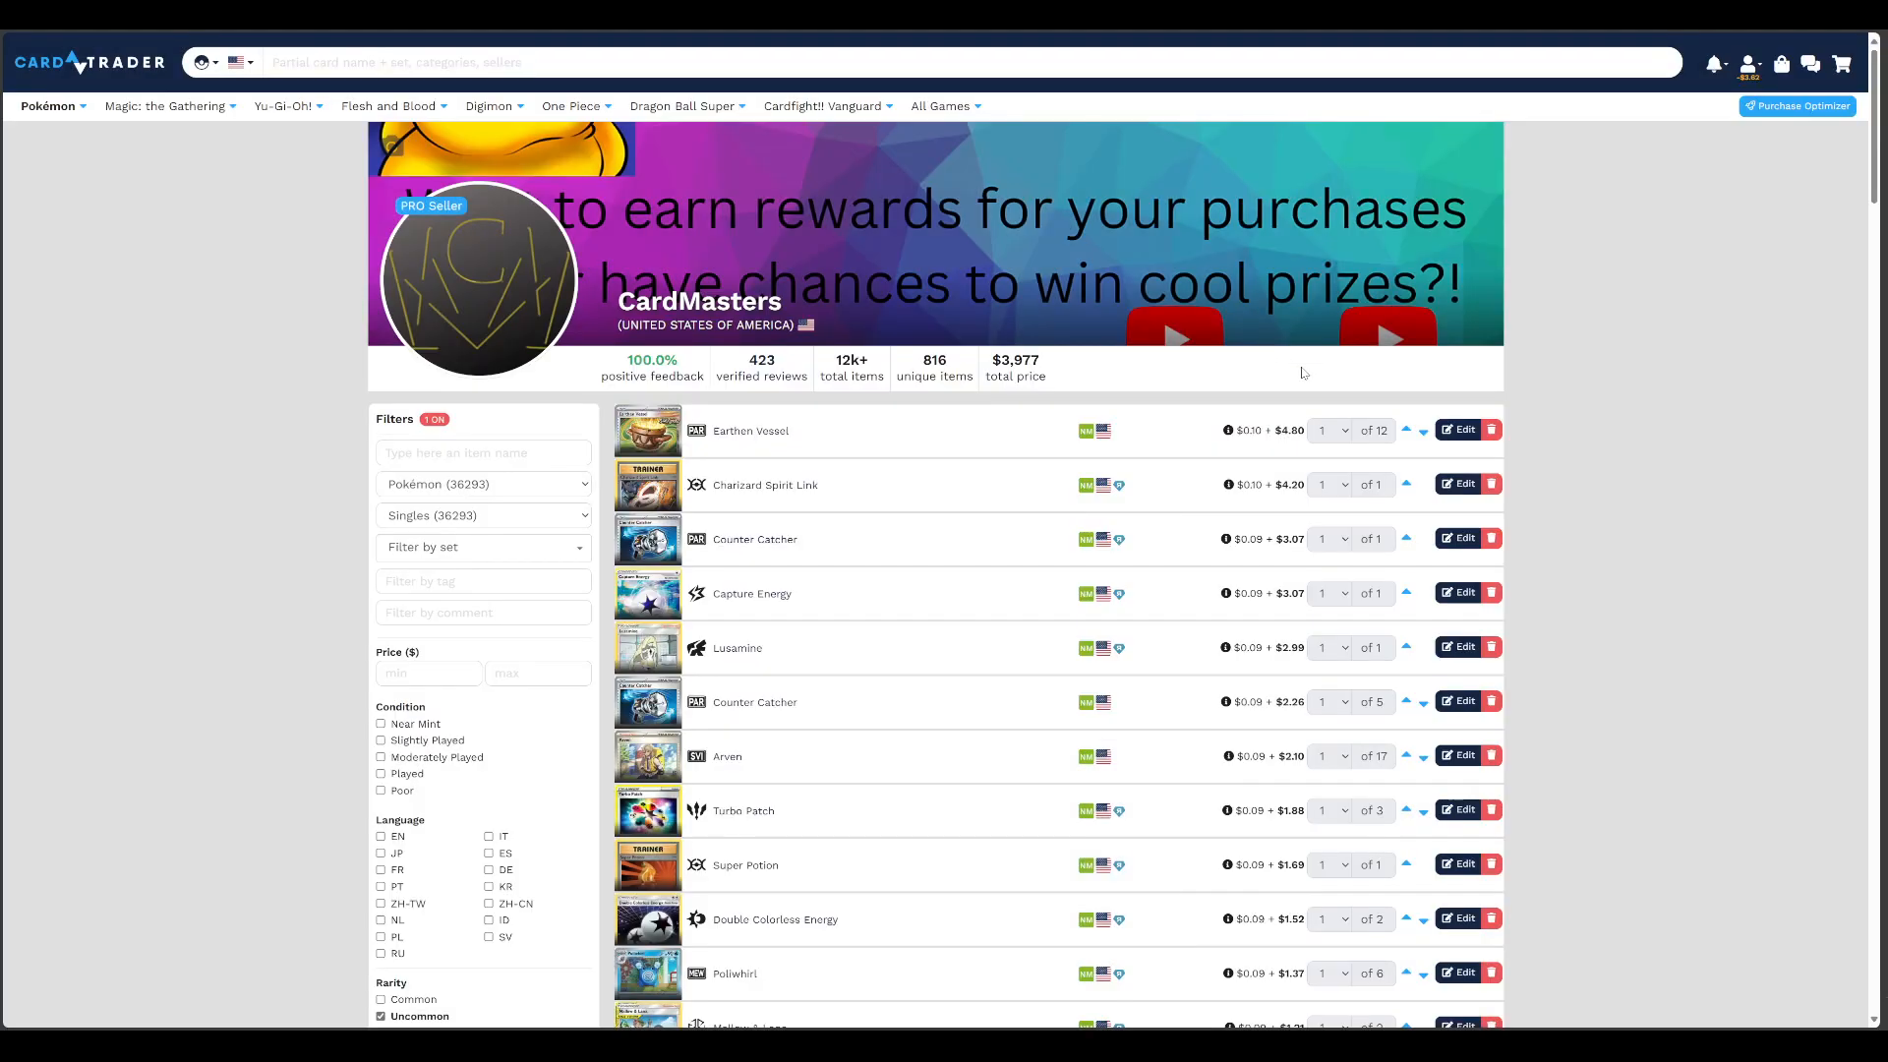
Resubmit Charizard Spirit Link at $4.20 and set the reverse Counter Catcher below it to its preset trend price of $3.22
left_click(1456, 484)
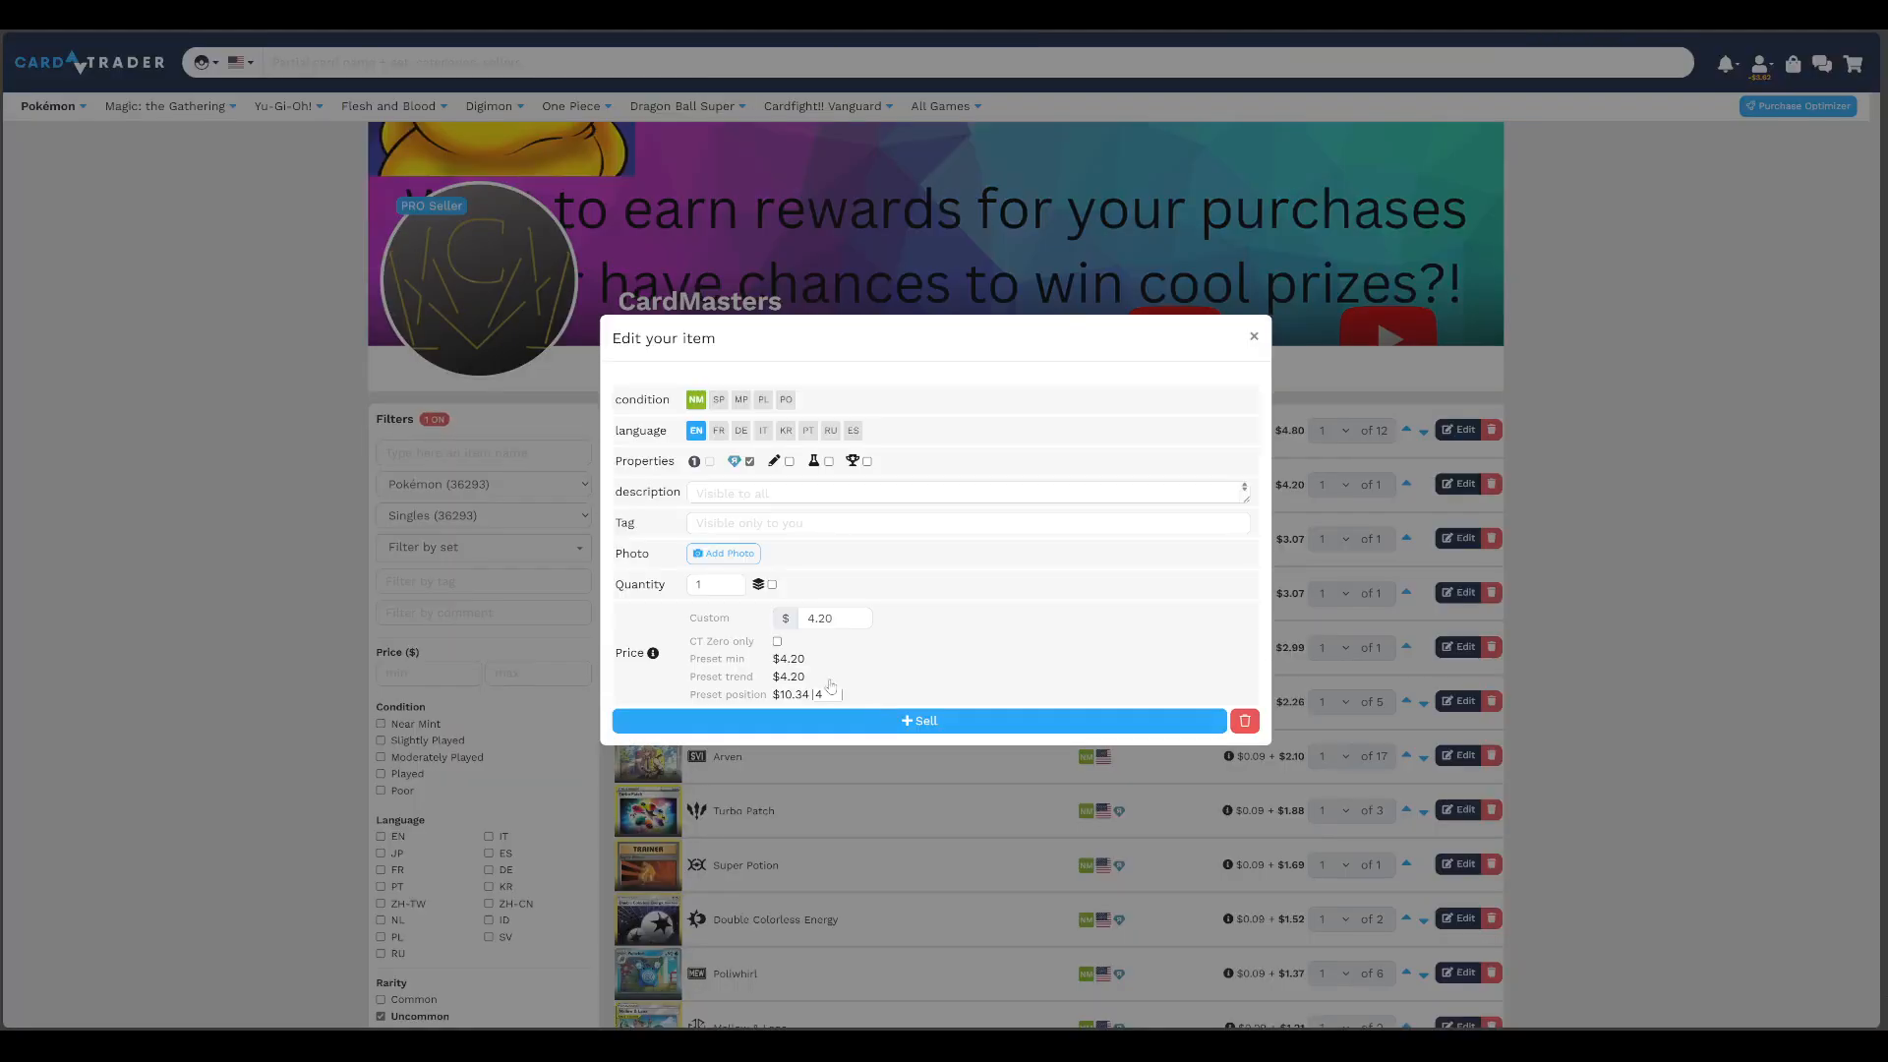
left_click(842, 722)
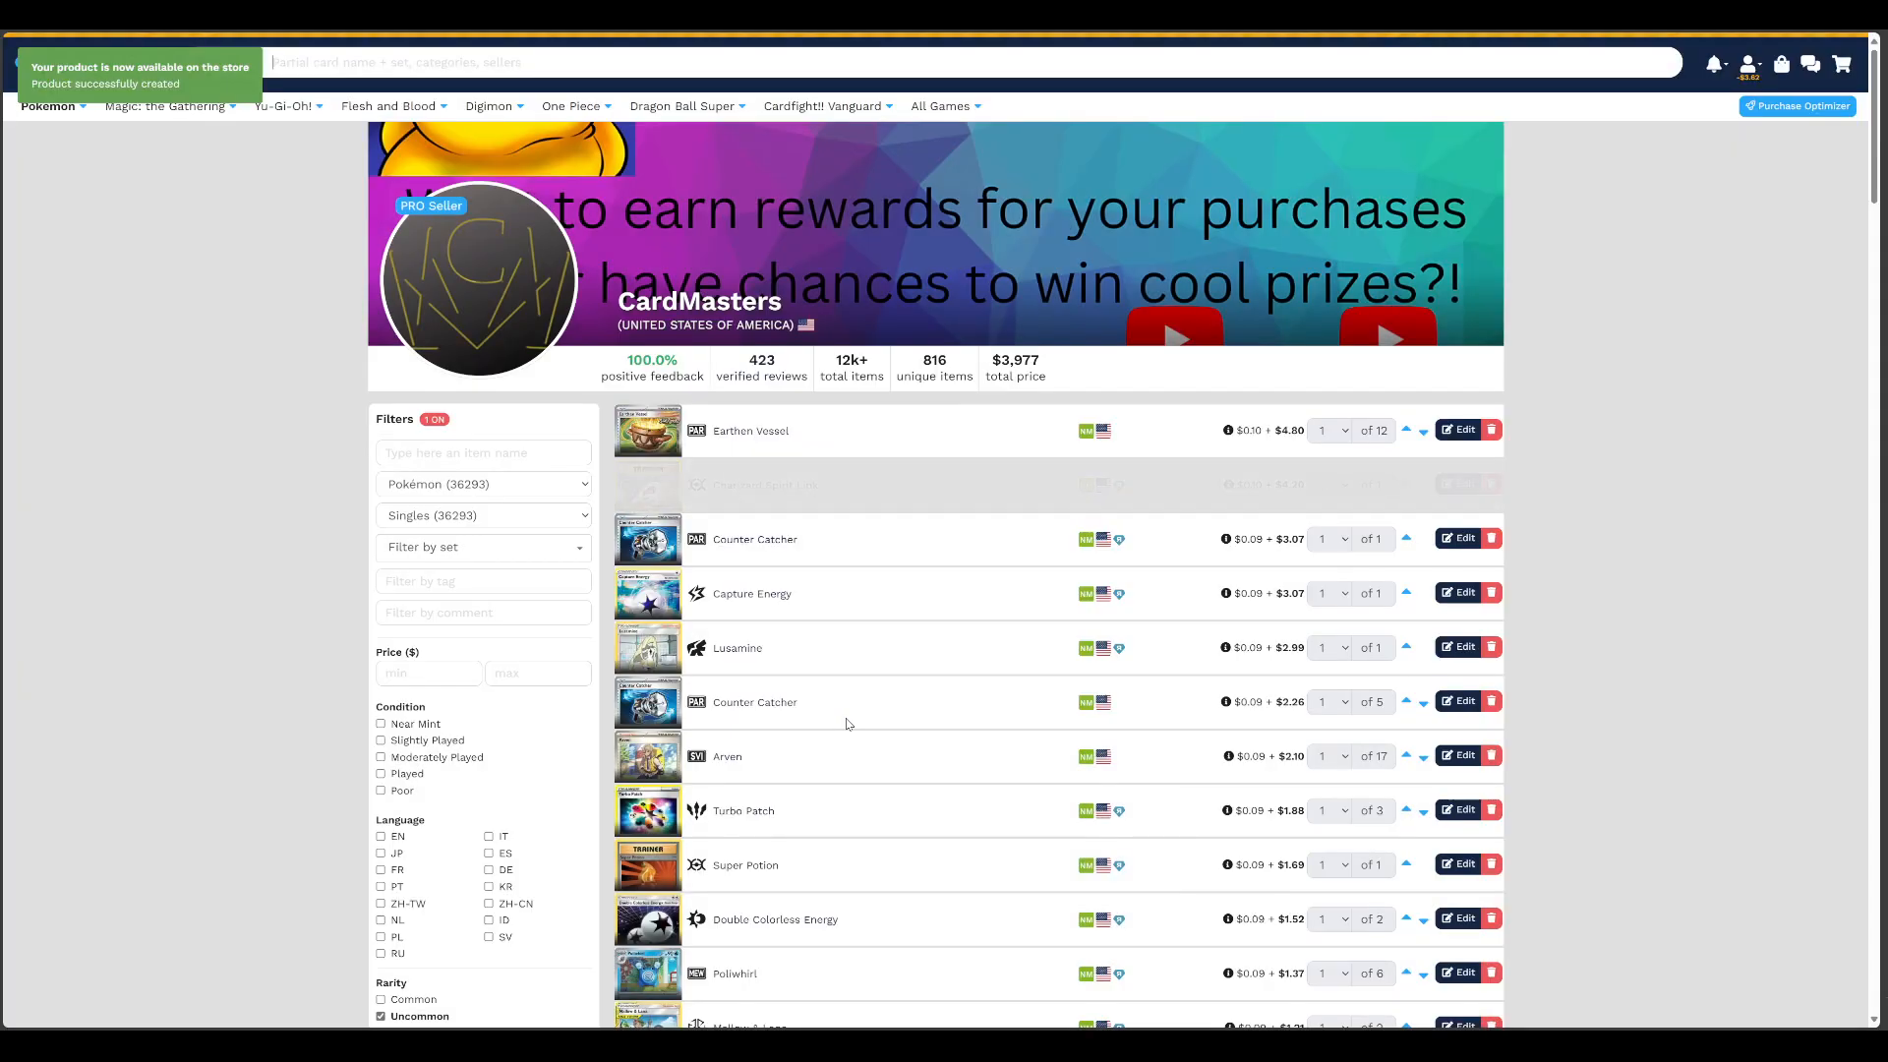
left_click(1457, 538)
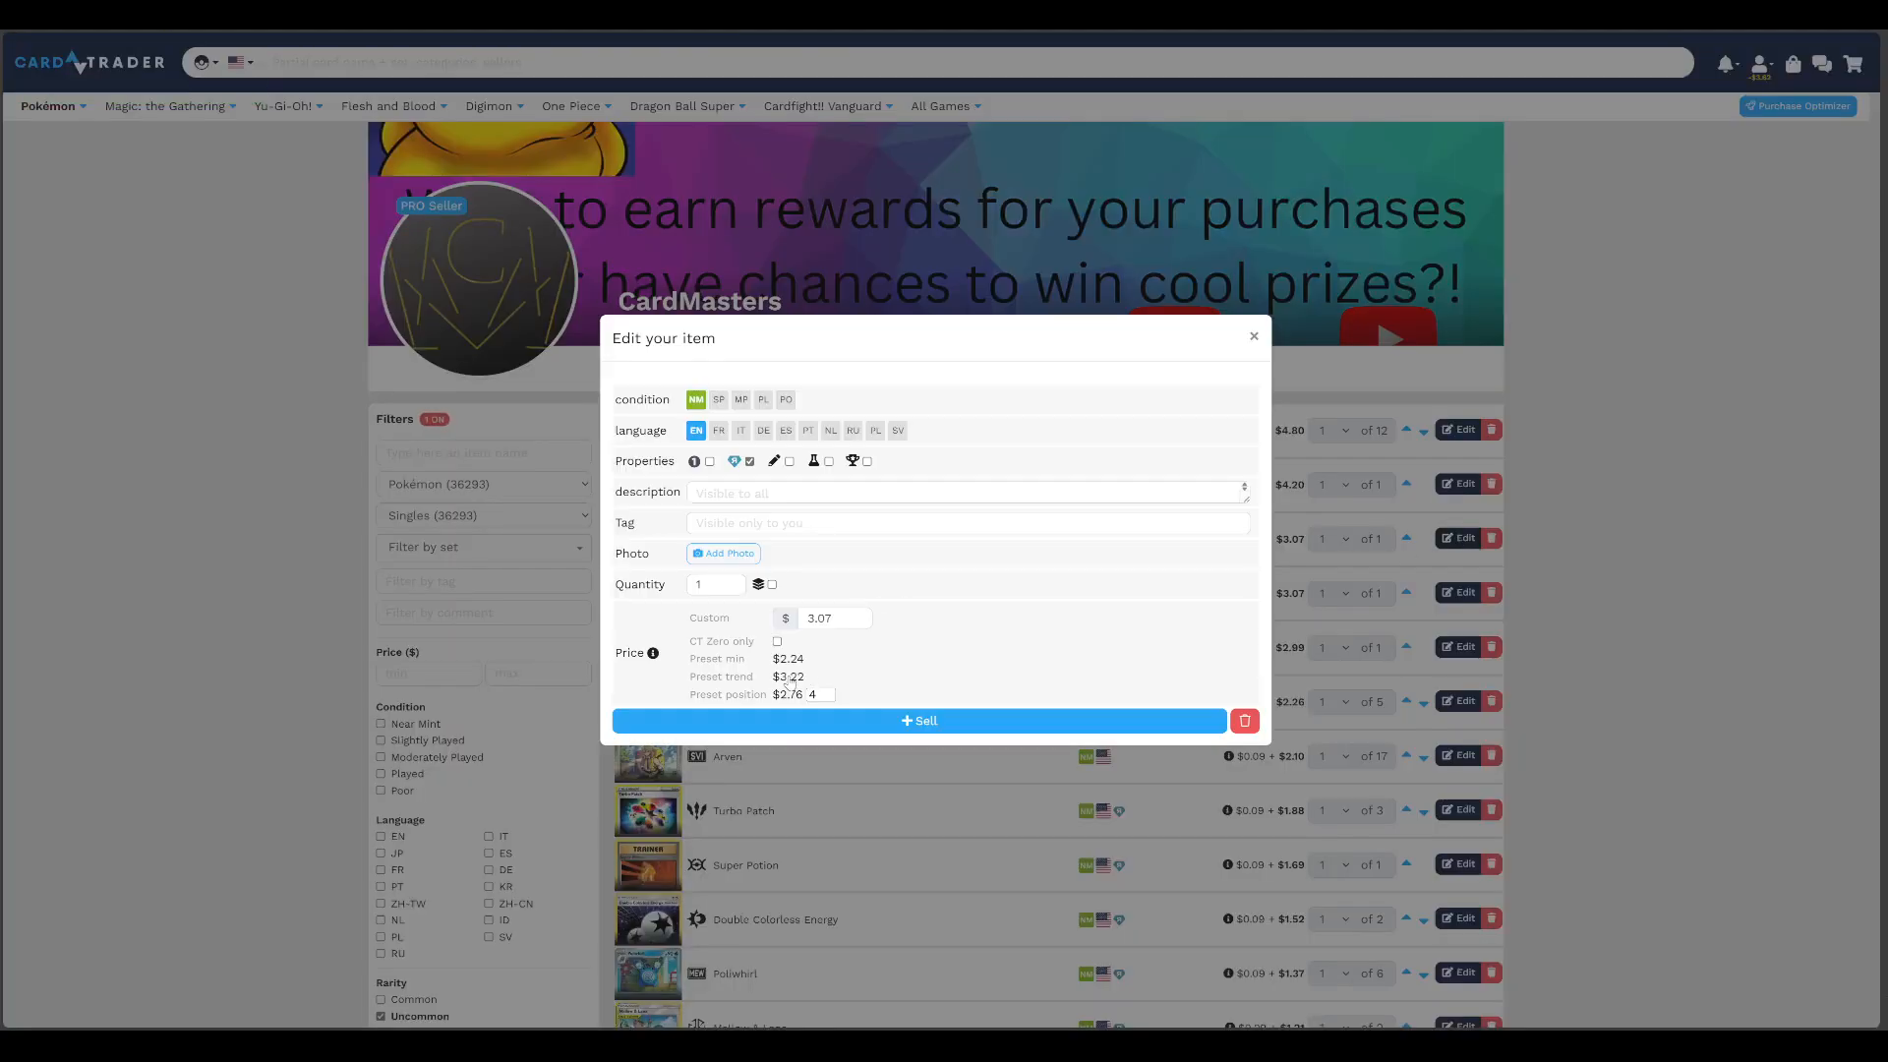
left_click(789, 680)
left_click(865, 719)
Resubmit the Capture Energy listing at $3.07 and the Lusamine listing at $2.99
left_click(1459, 593)
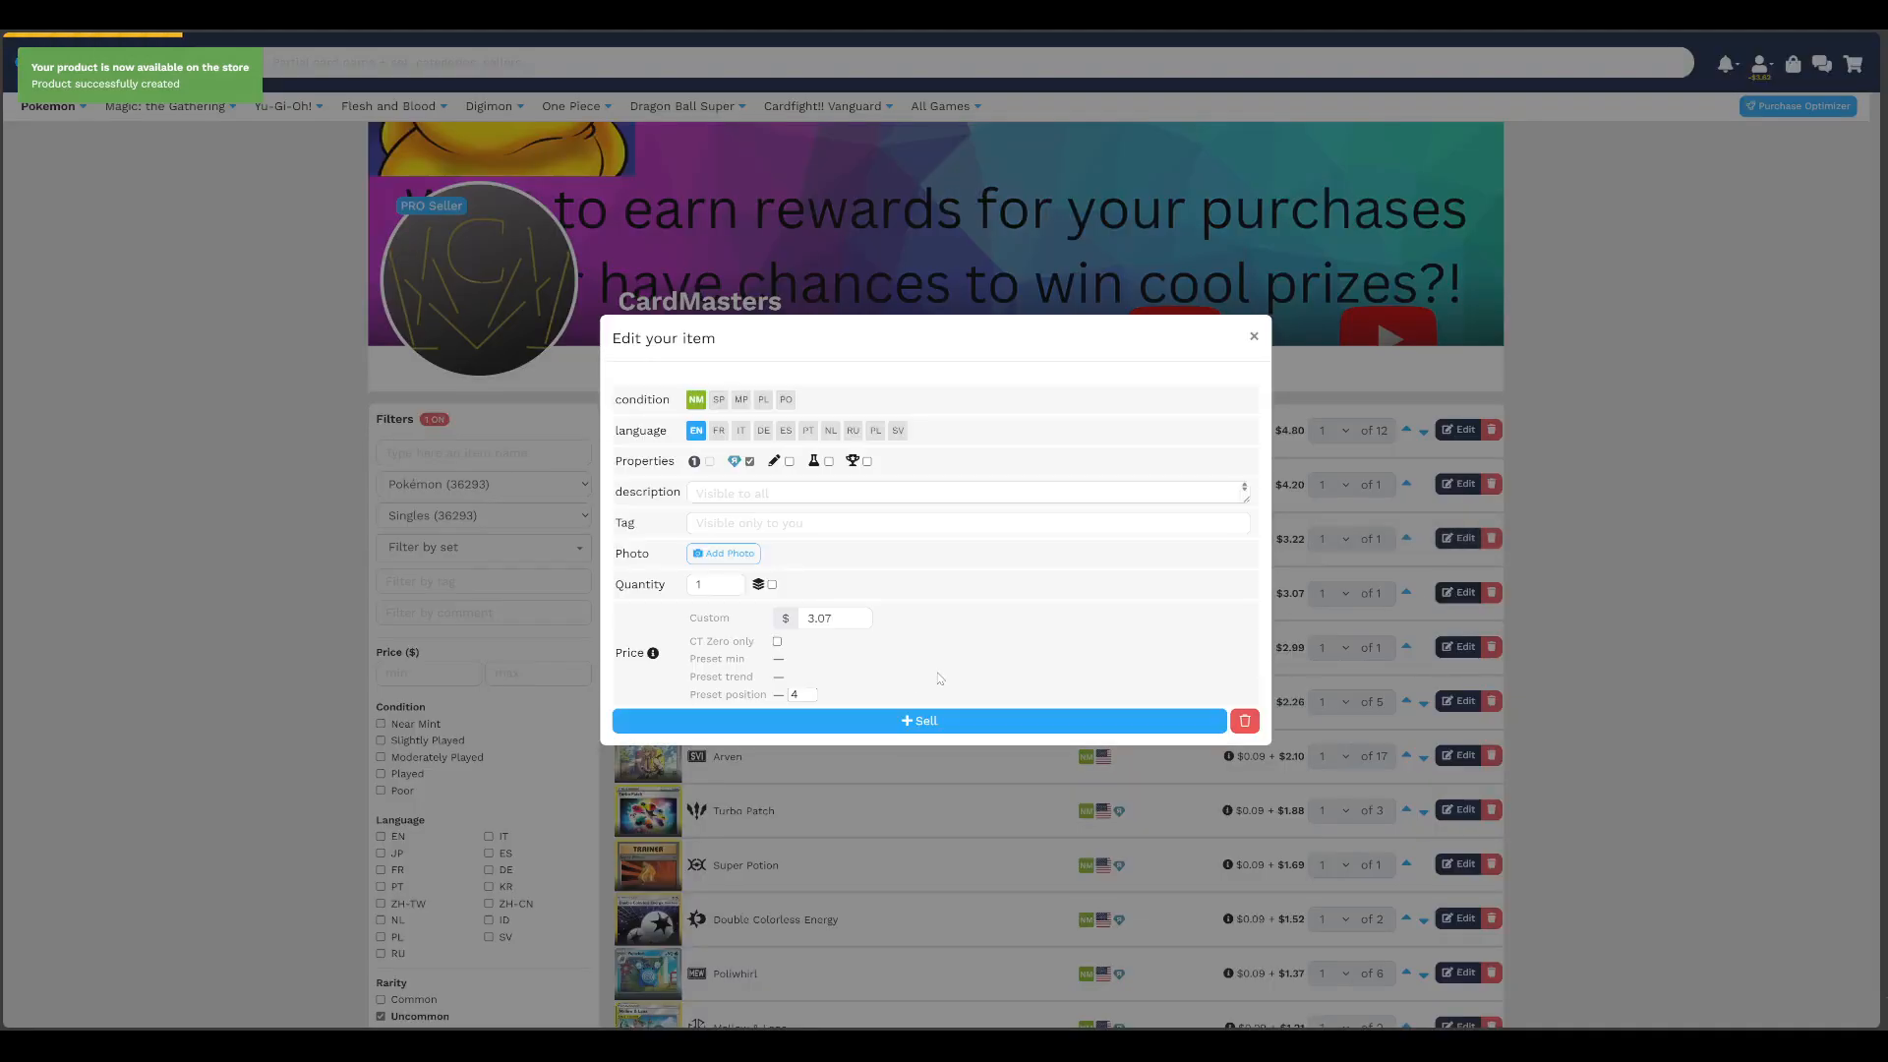
left_click(924, 721)
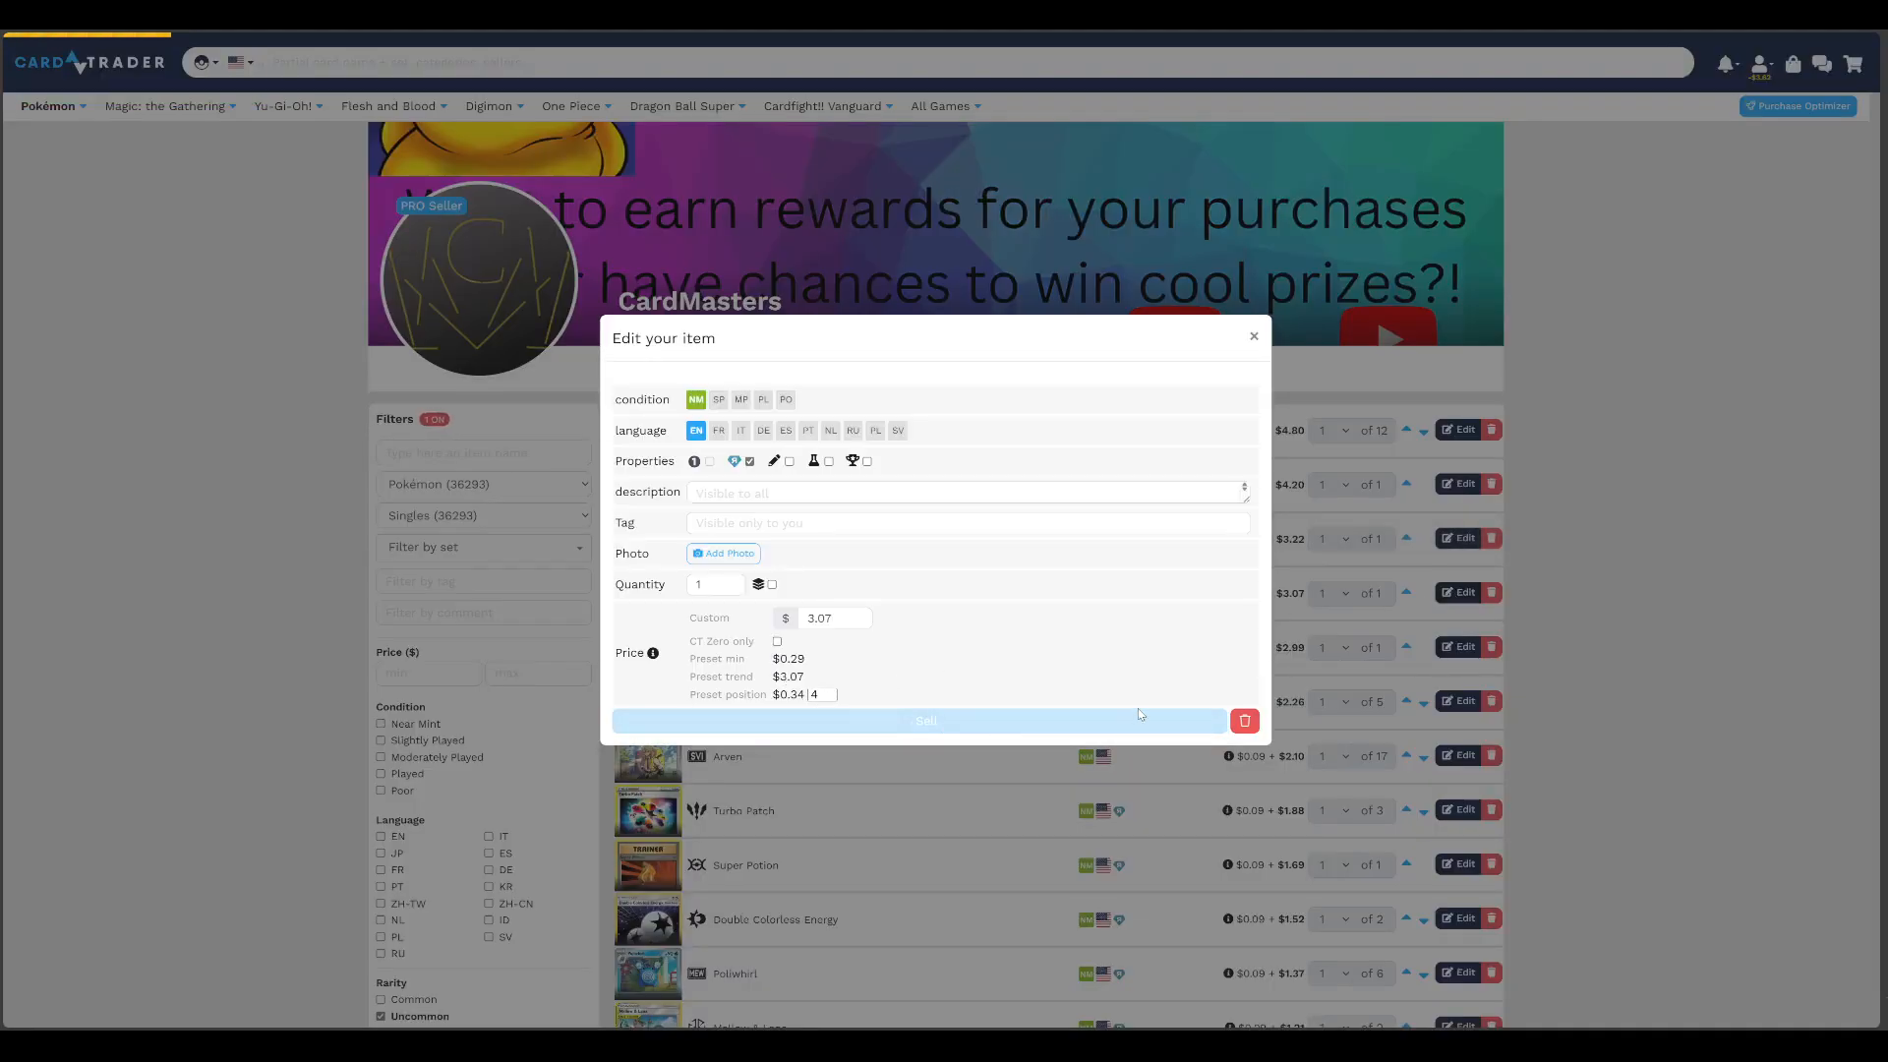
left_click(1447, 653)
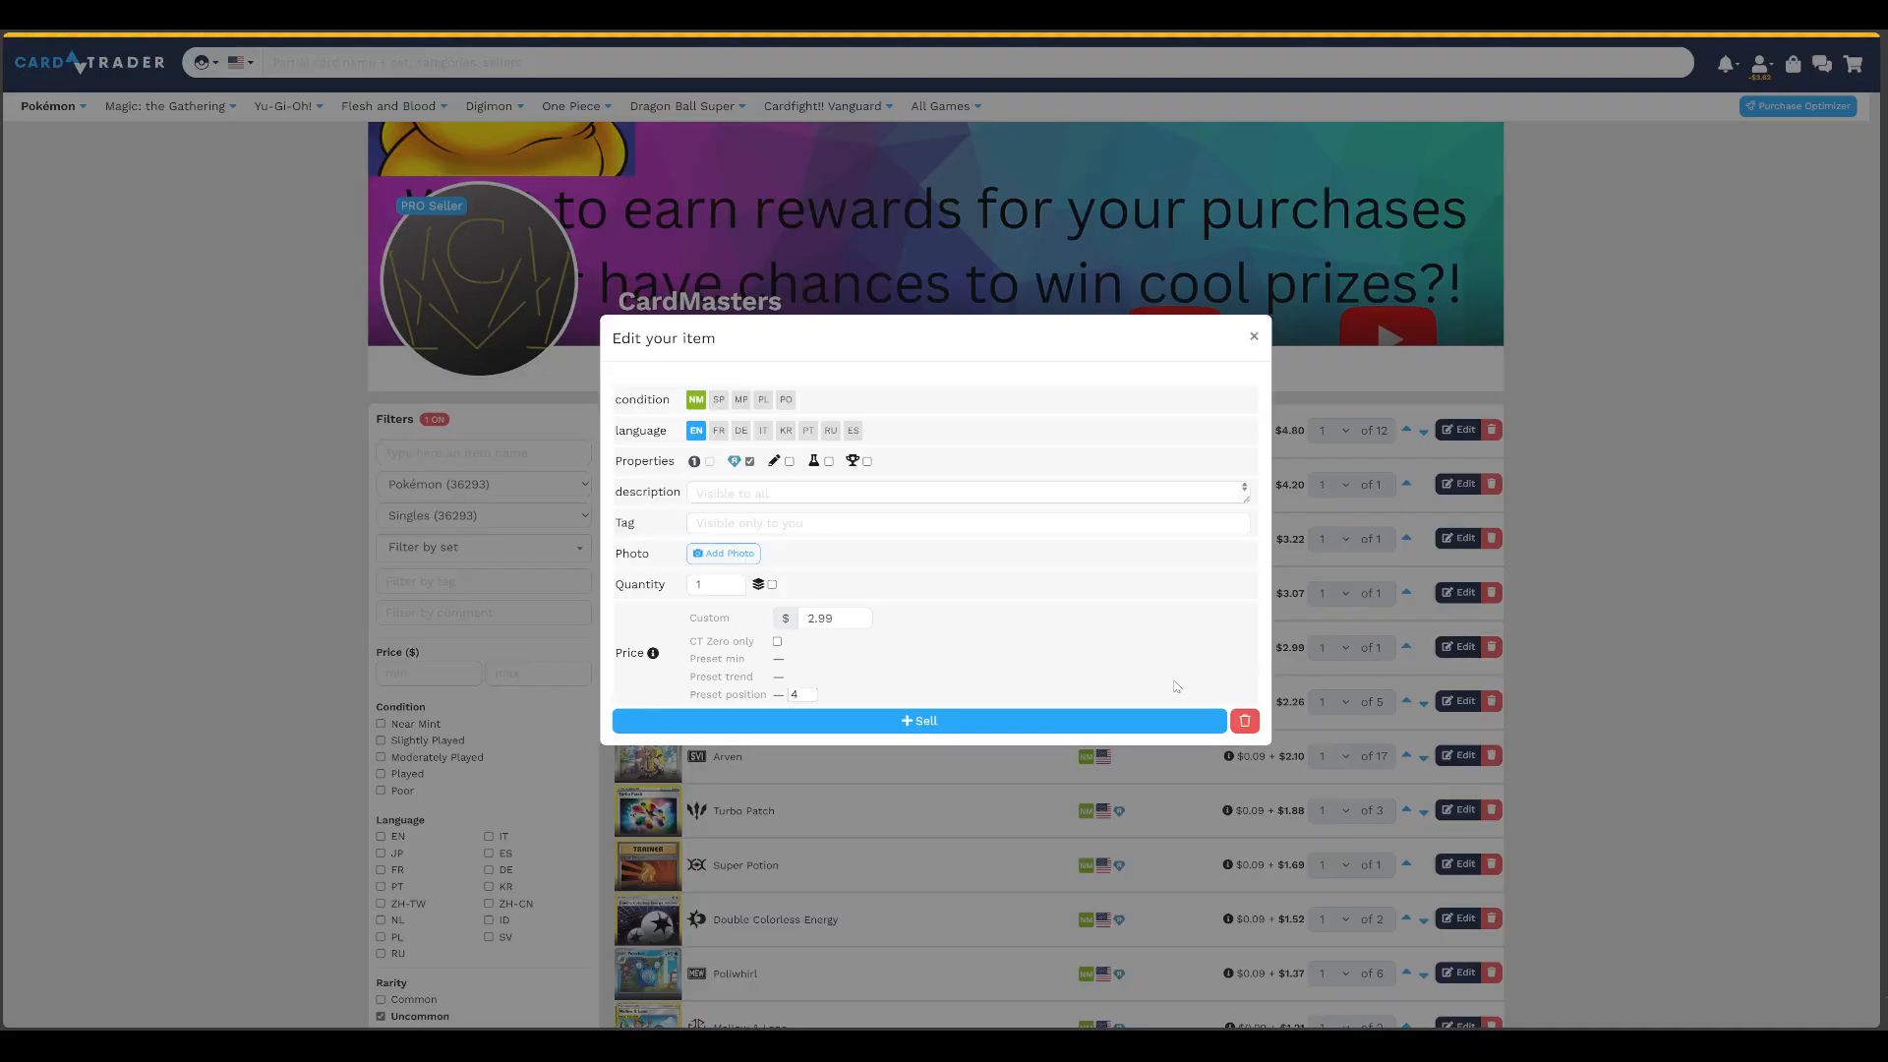
left_click(814, 722)
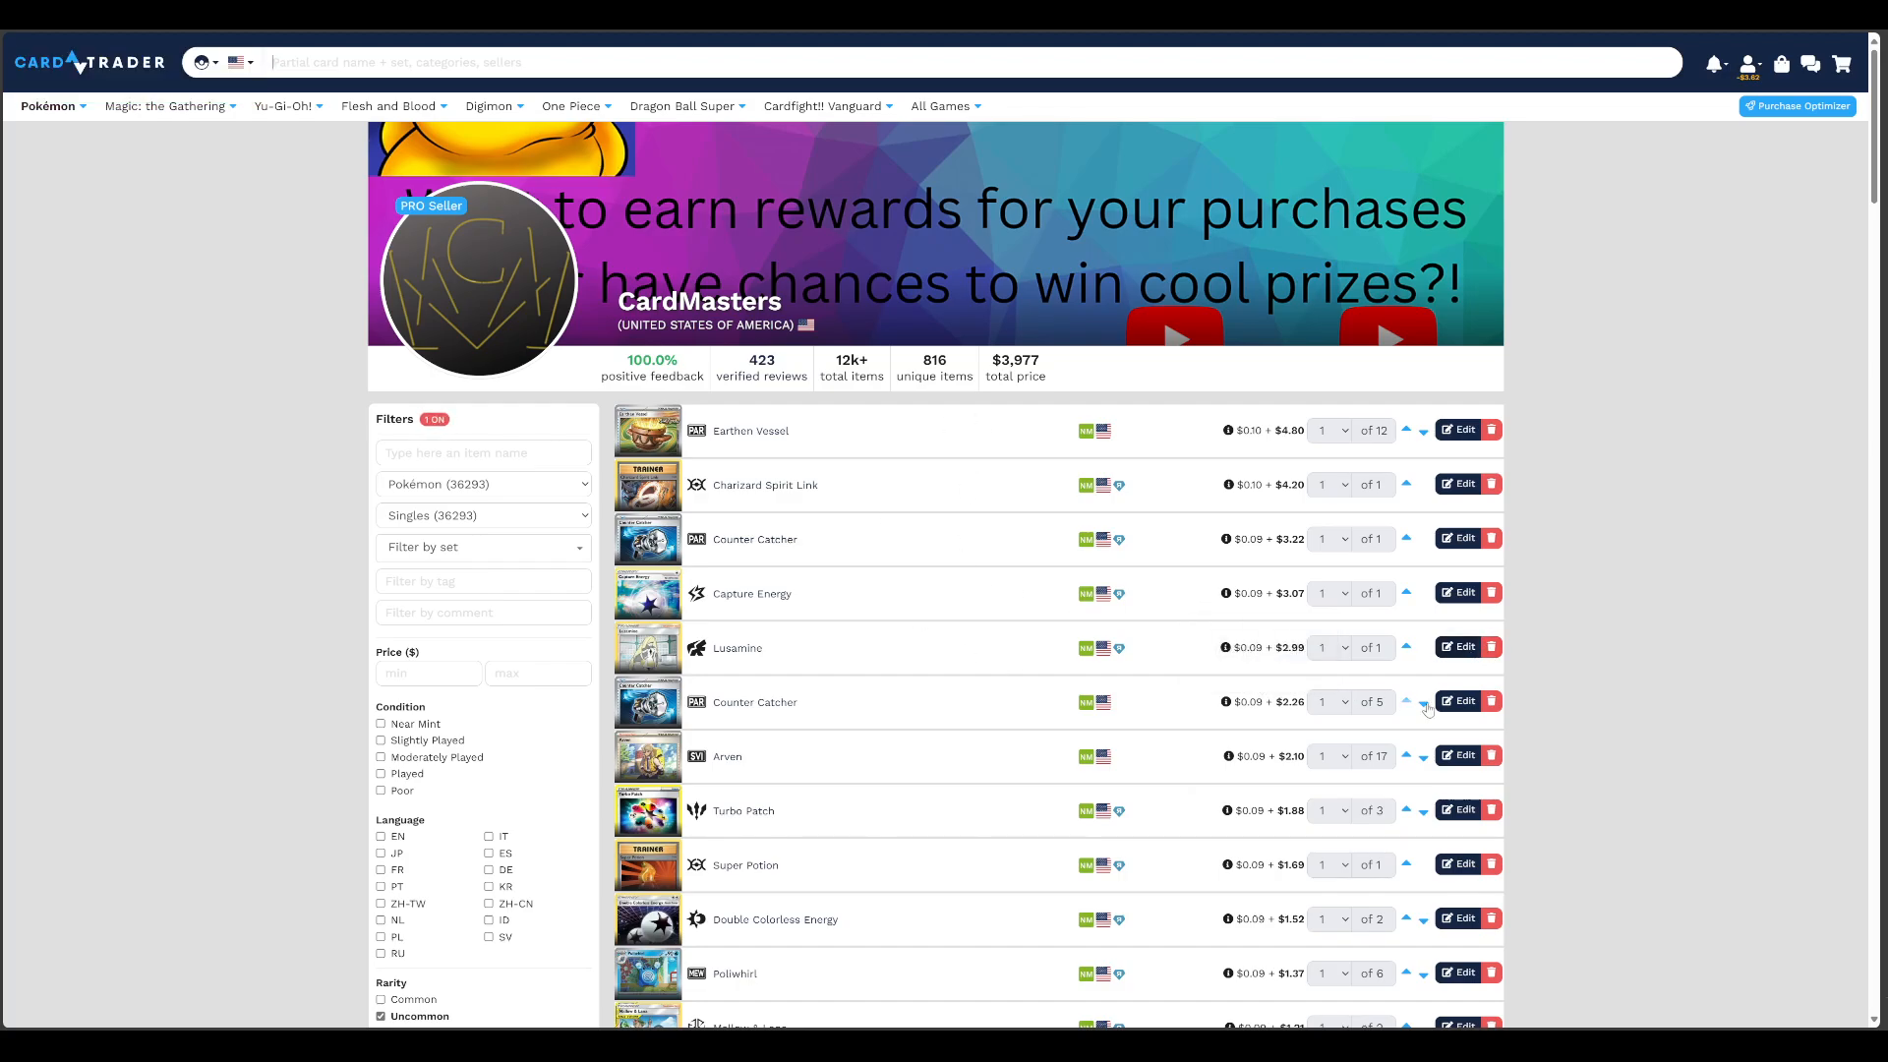
Check the preset prices of the non-reverse Counter Catcher listing without saving any change
left_click(1457, 701)
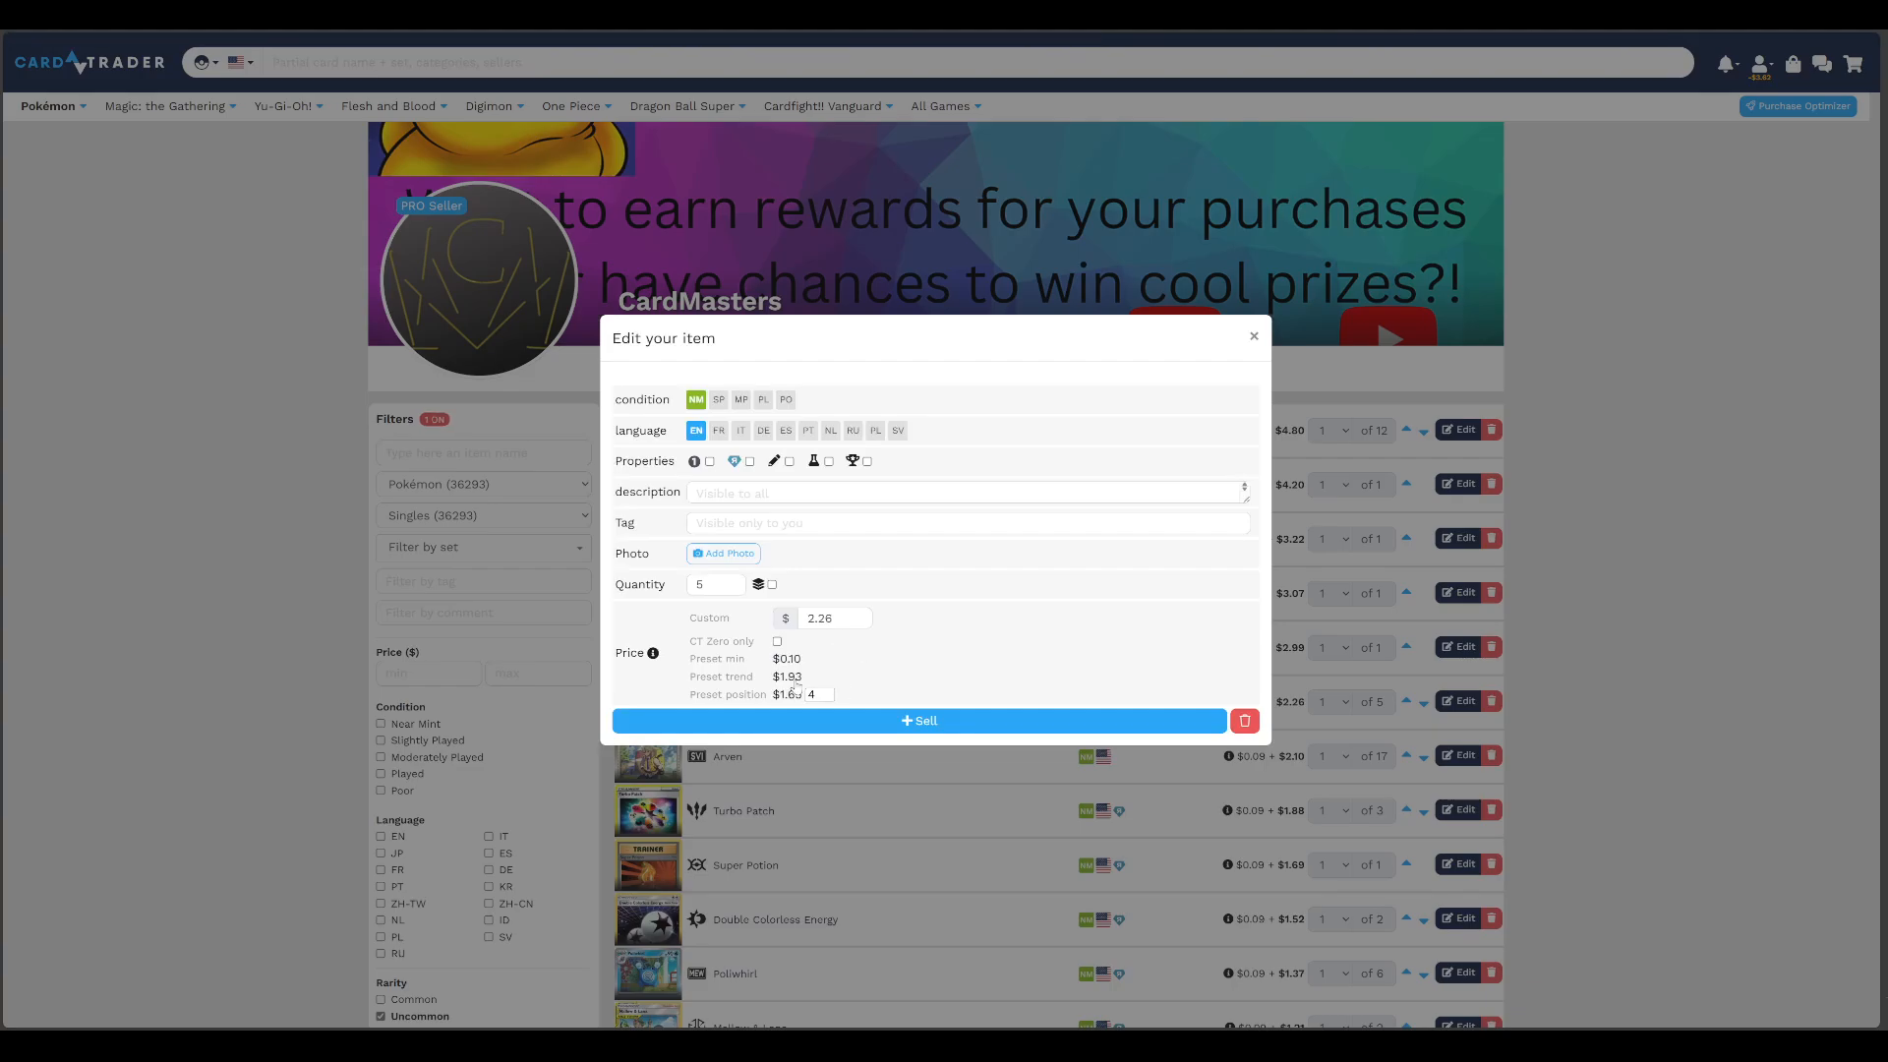
left_click(1264, 337)
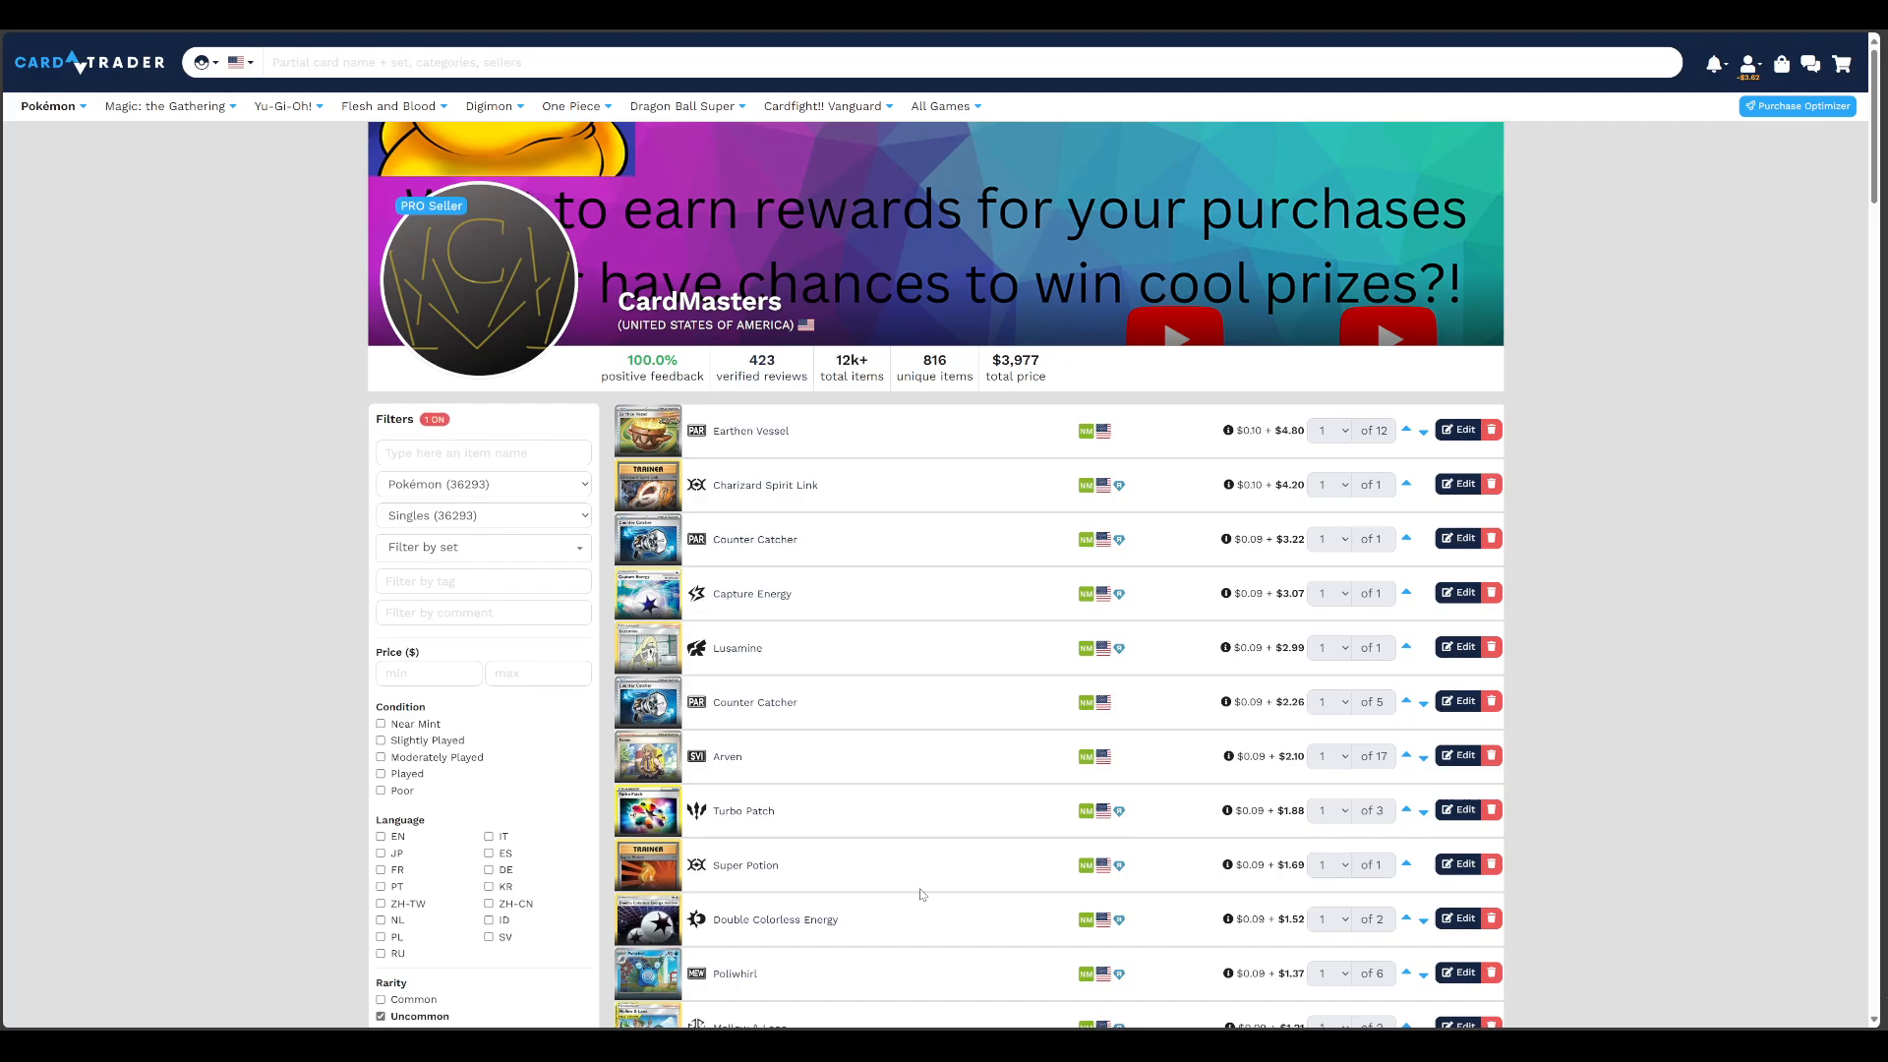
scroll(1147, 664, "down", 1)
scroll(1146, 664, "down", 1)
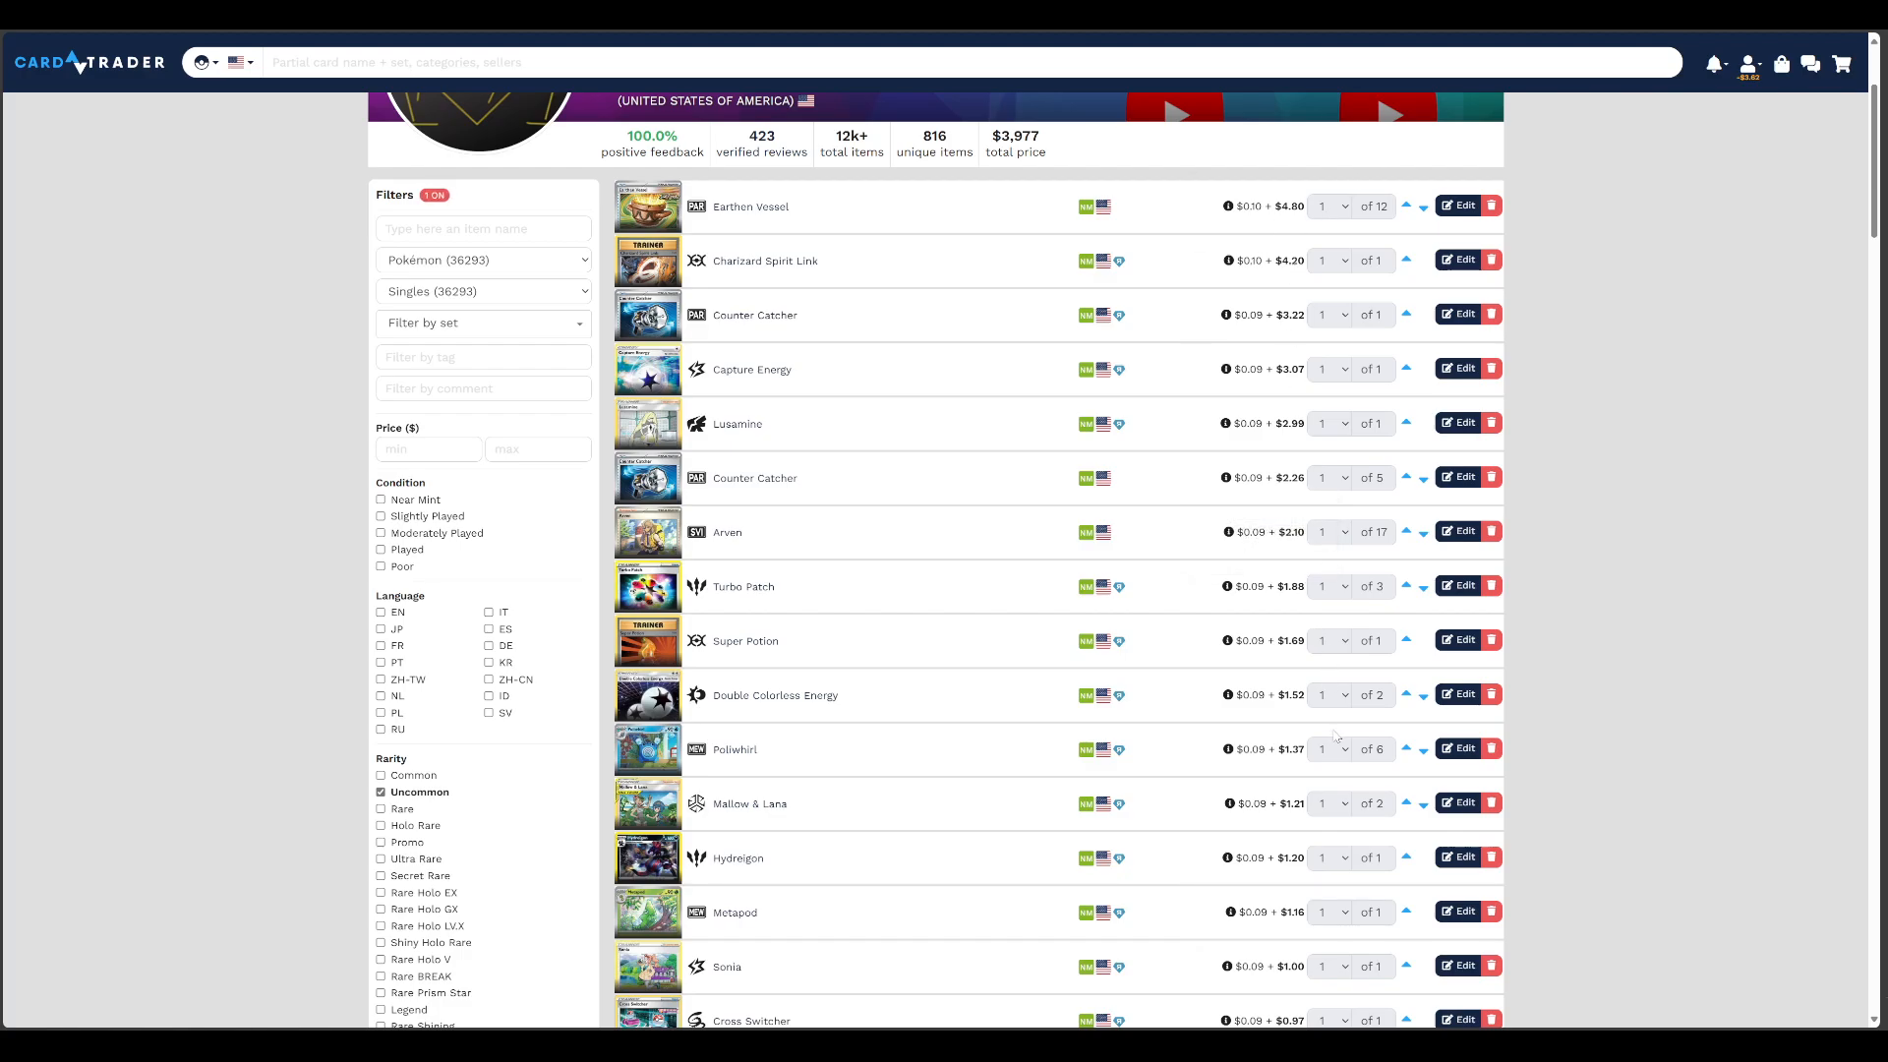
scroll(1136, 753, "up", 2)
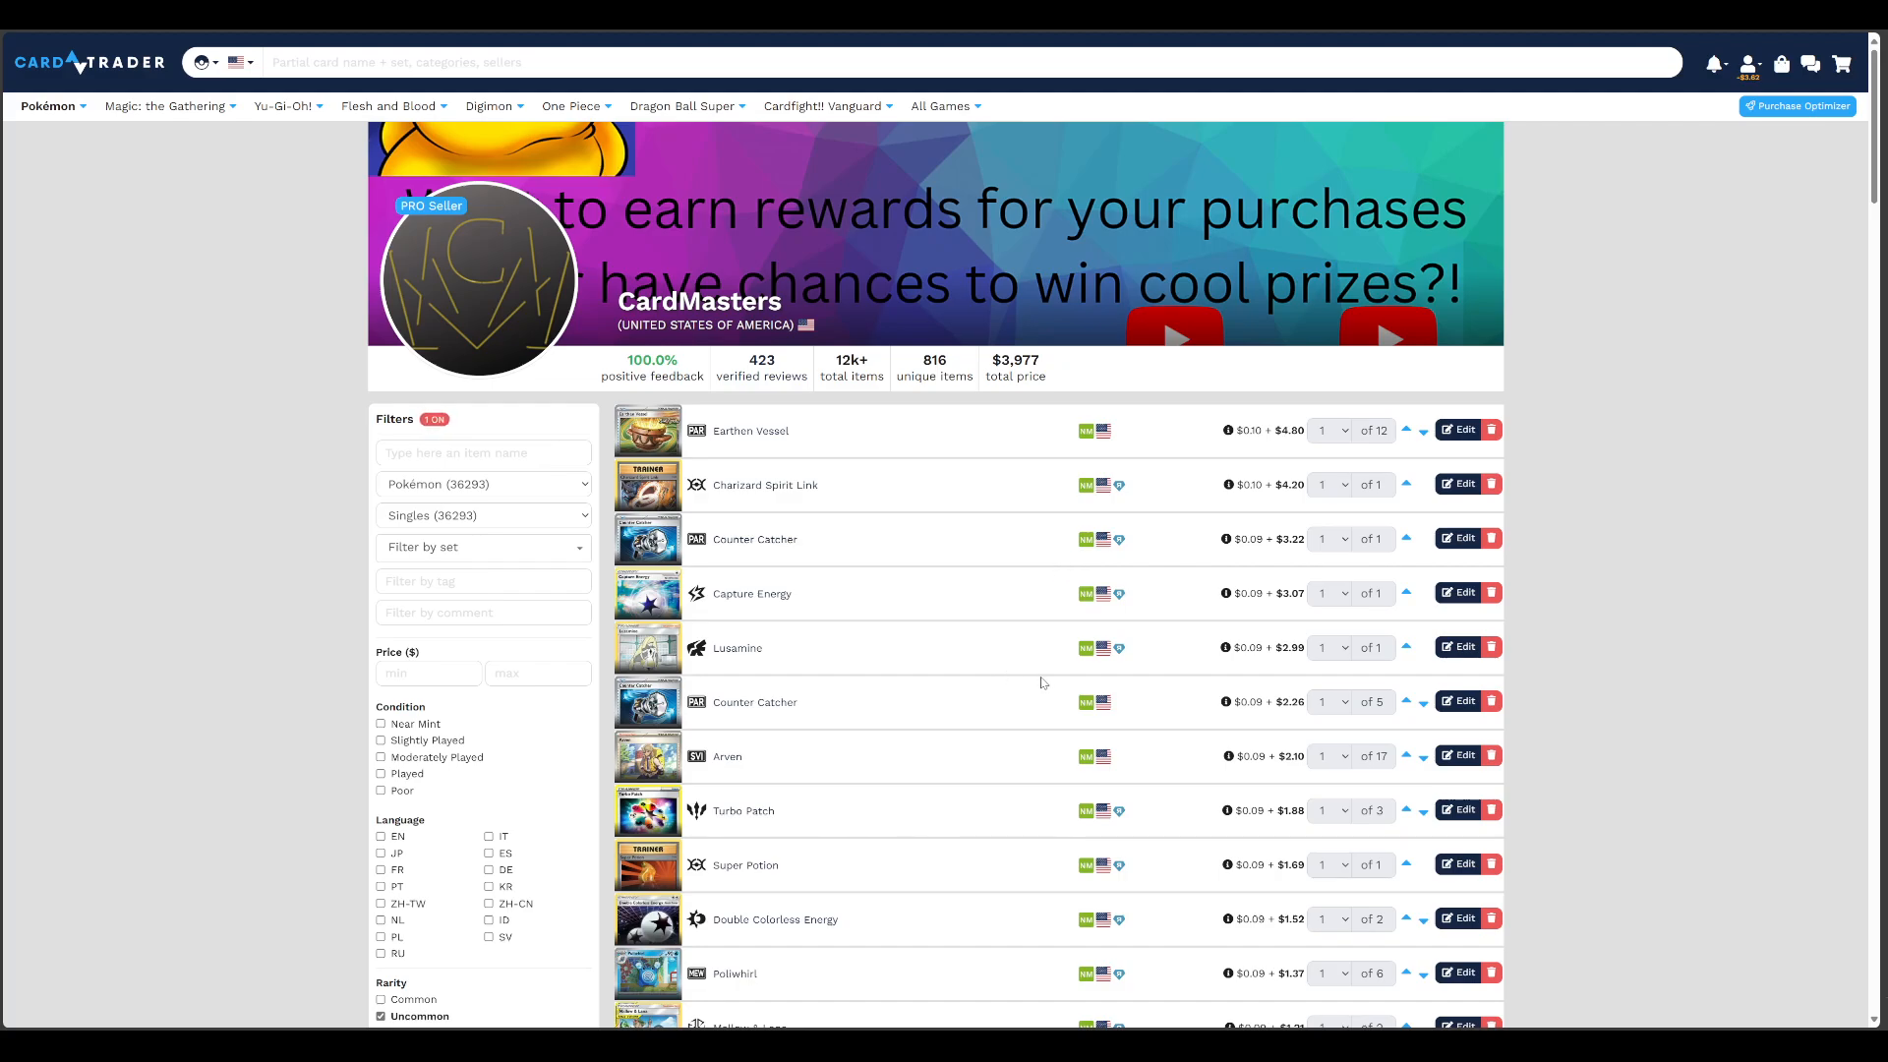
mouse_move(1227, 489)
Go to page 9 of the listings, edit the custom price of Mesagoza, and save the listing
scroll(961, 425, "down", 8)
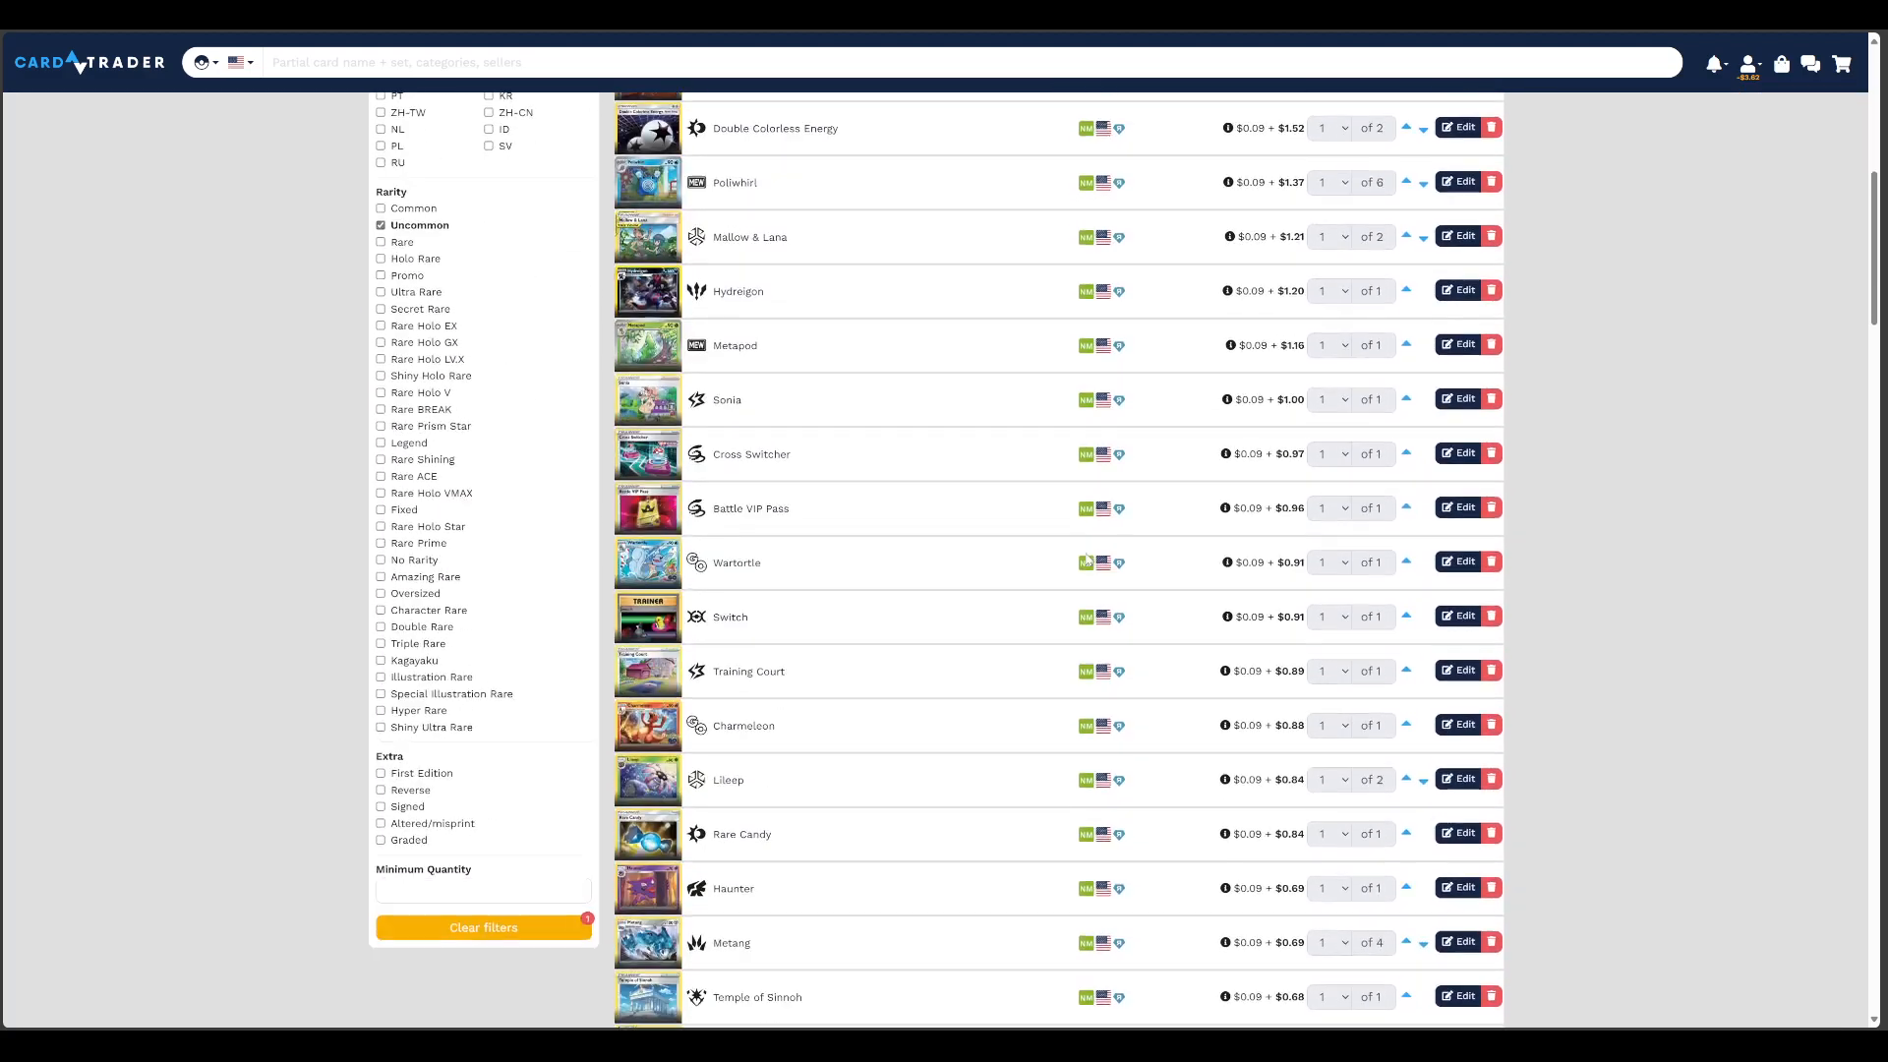
scroll(1133, 594, "down", 6)
scroll(944, 565, "down", 10)
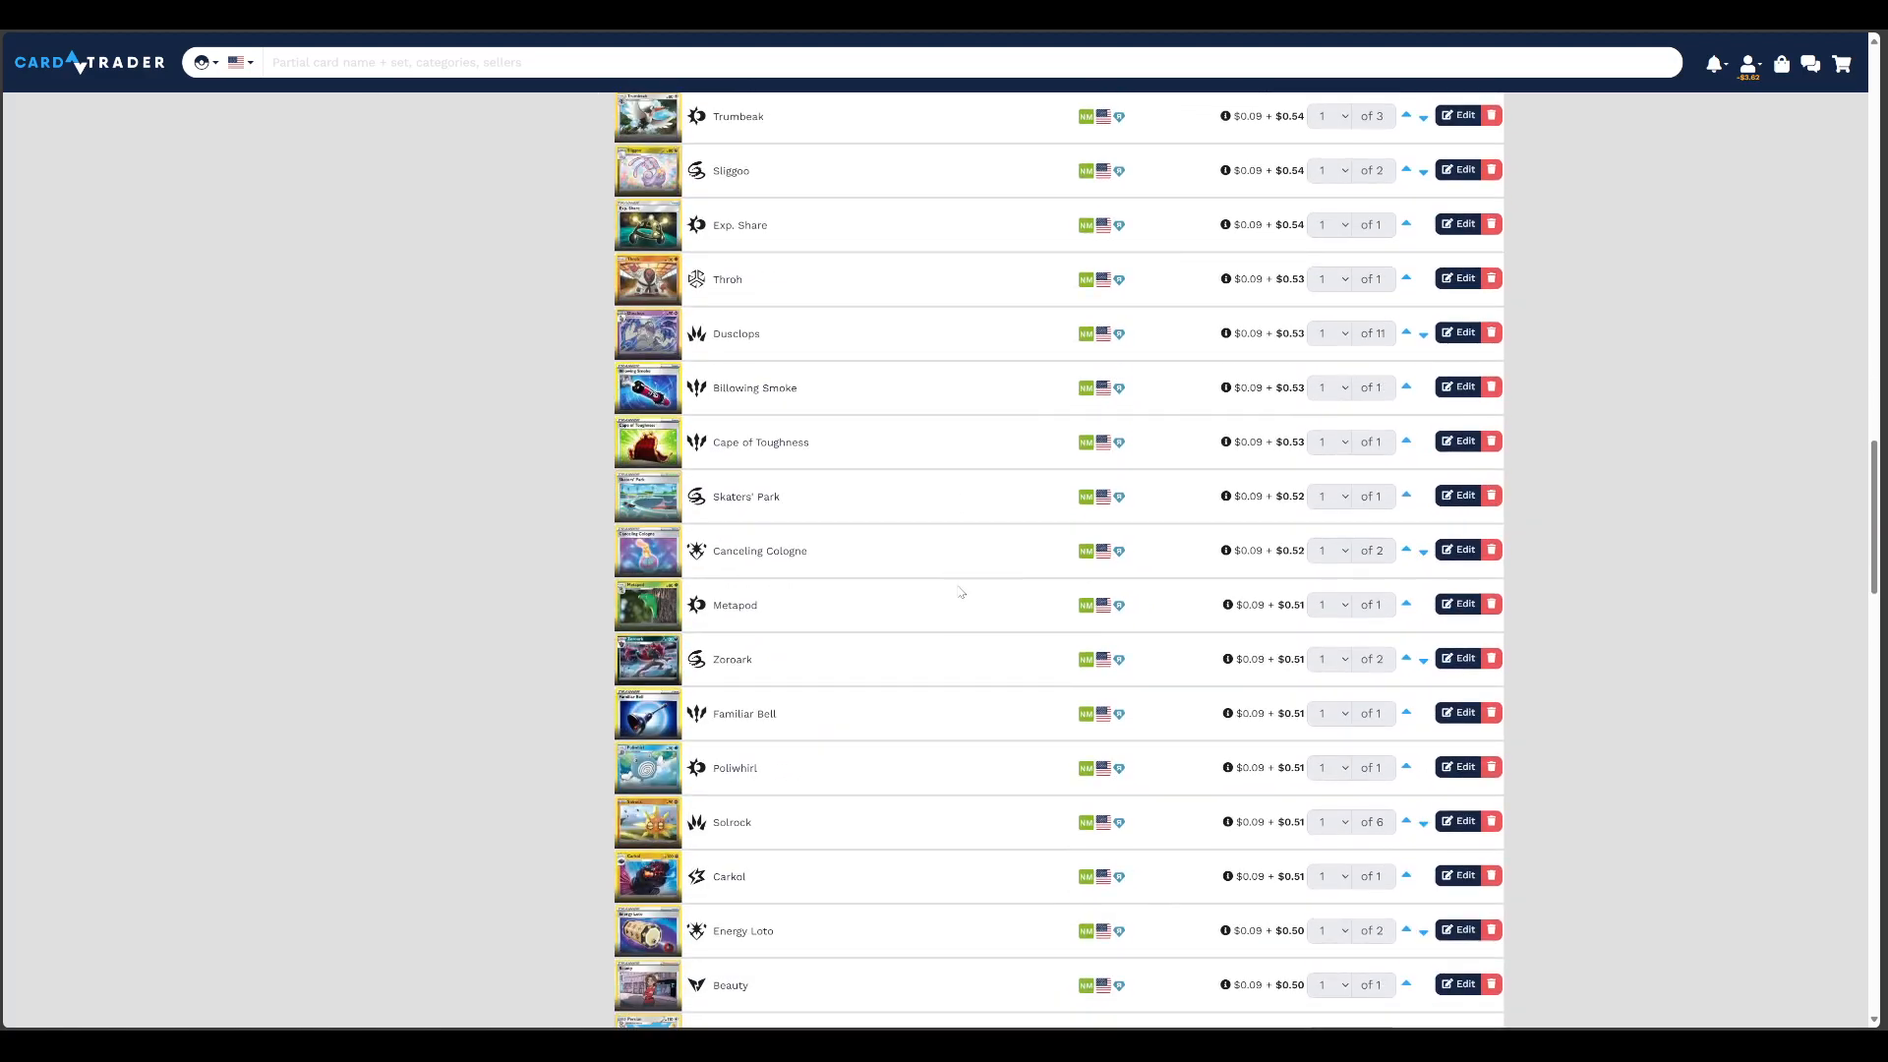
scroll(961, 591, "down", 20)
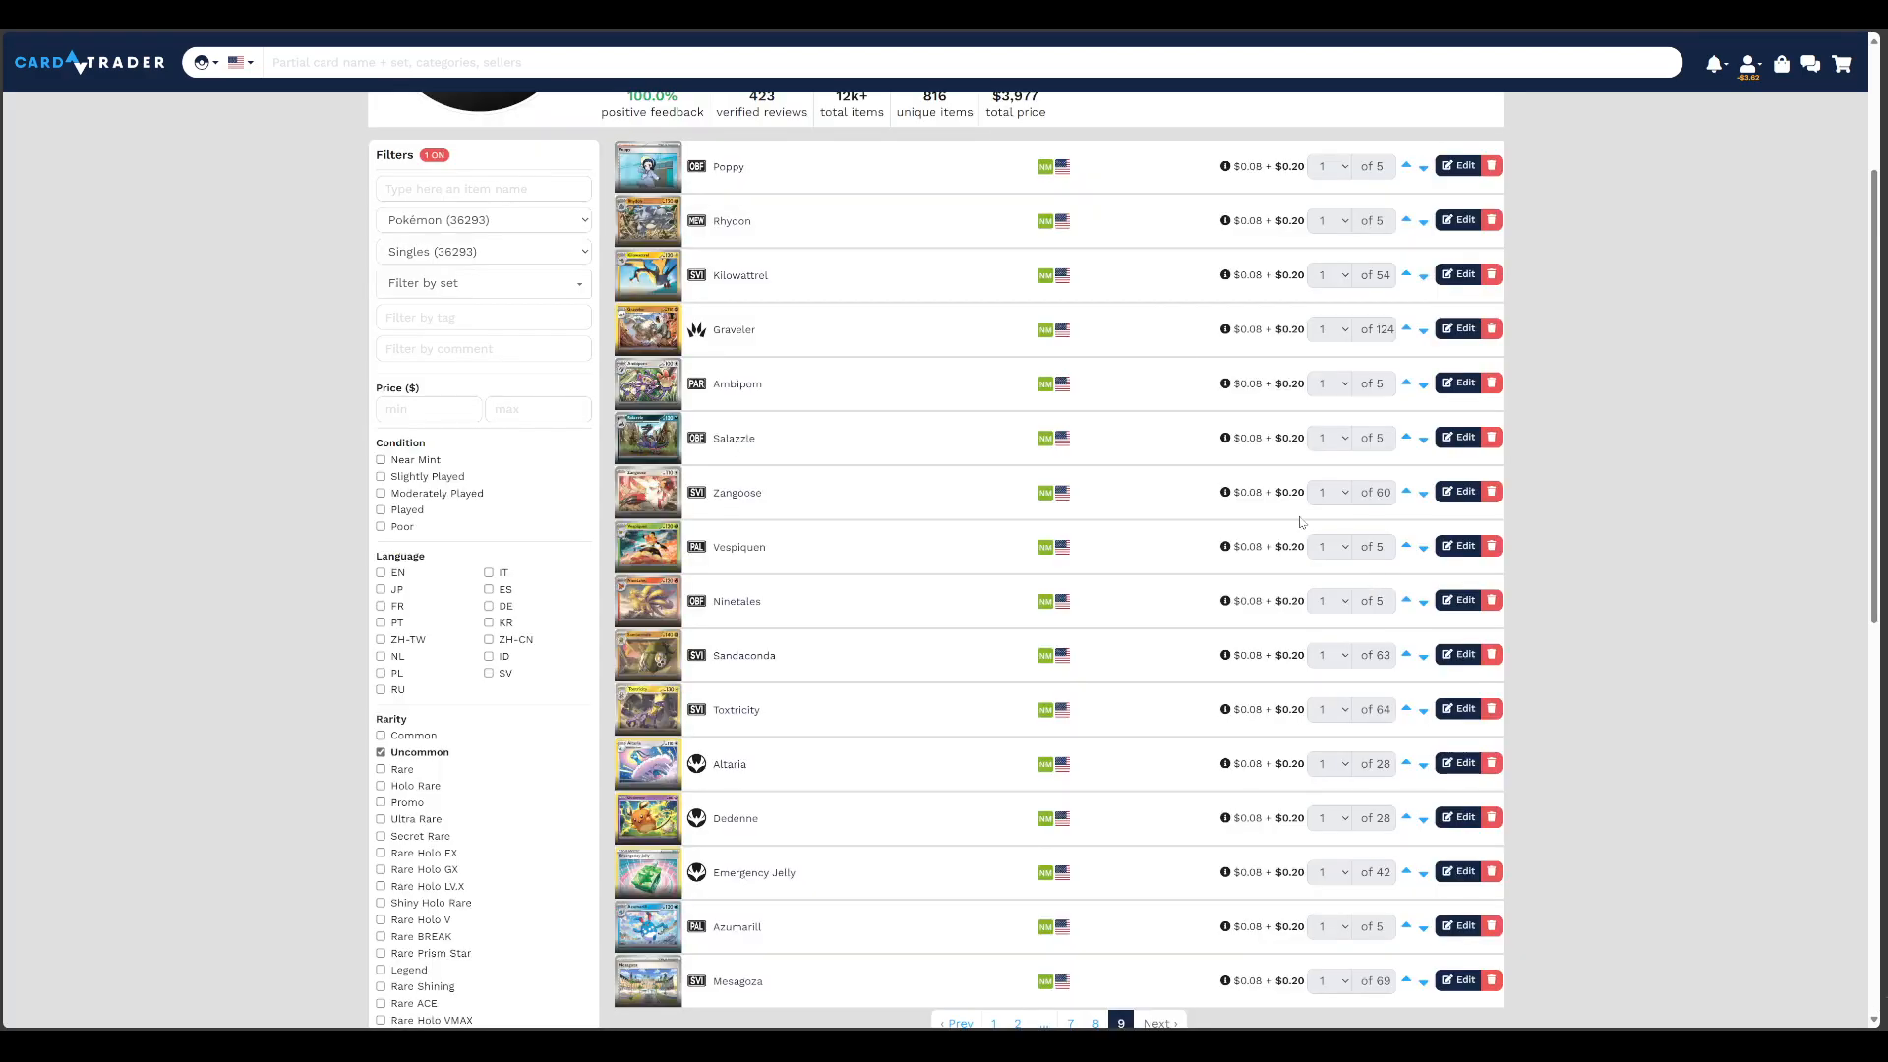
scroll(1164, 424, "down", 3)
scroll(1164, 423, "down", 1)
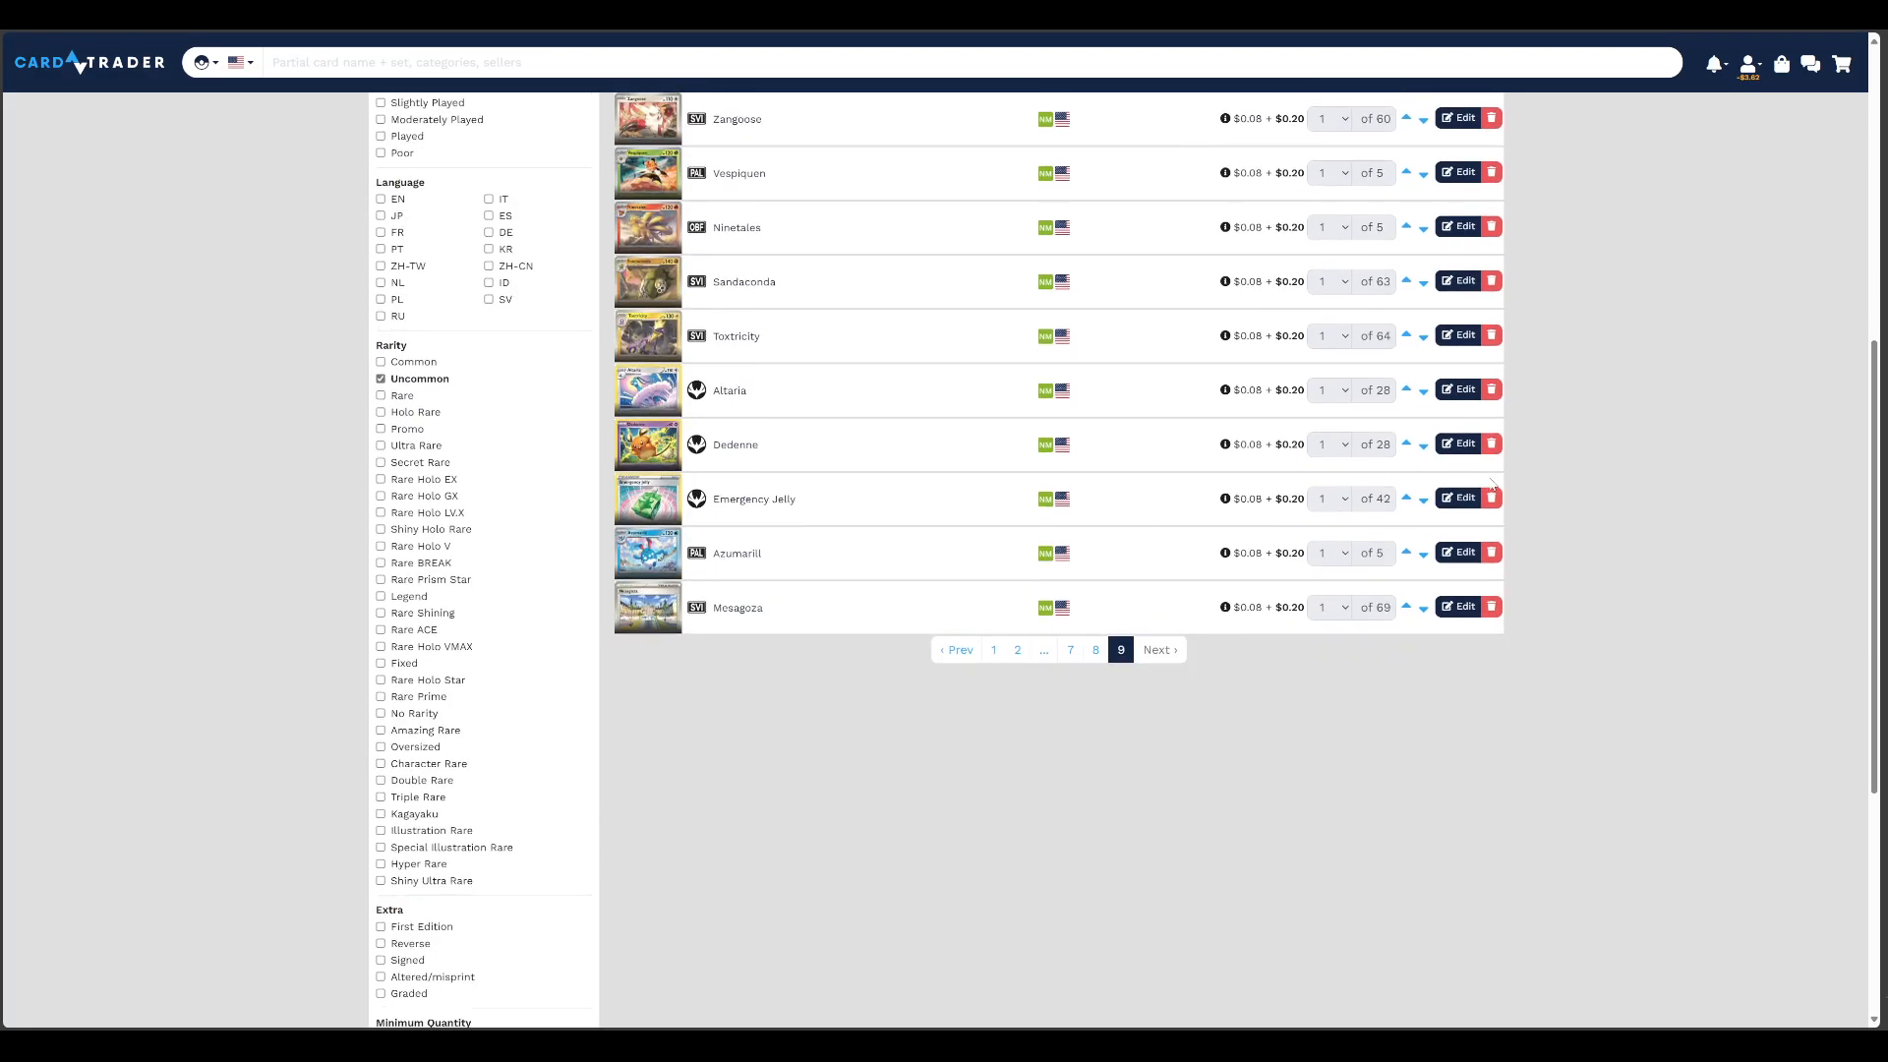
left_click(1456, 607)
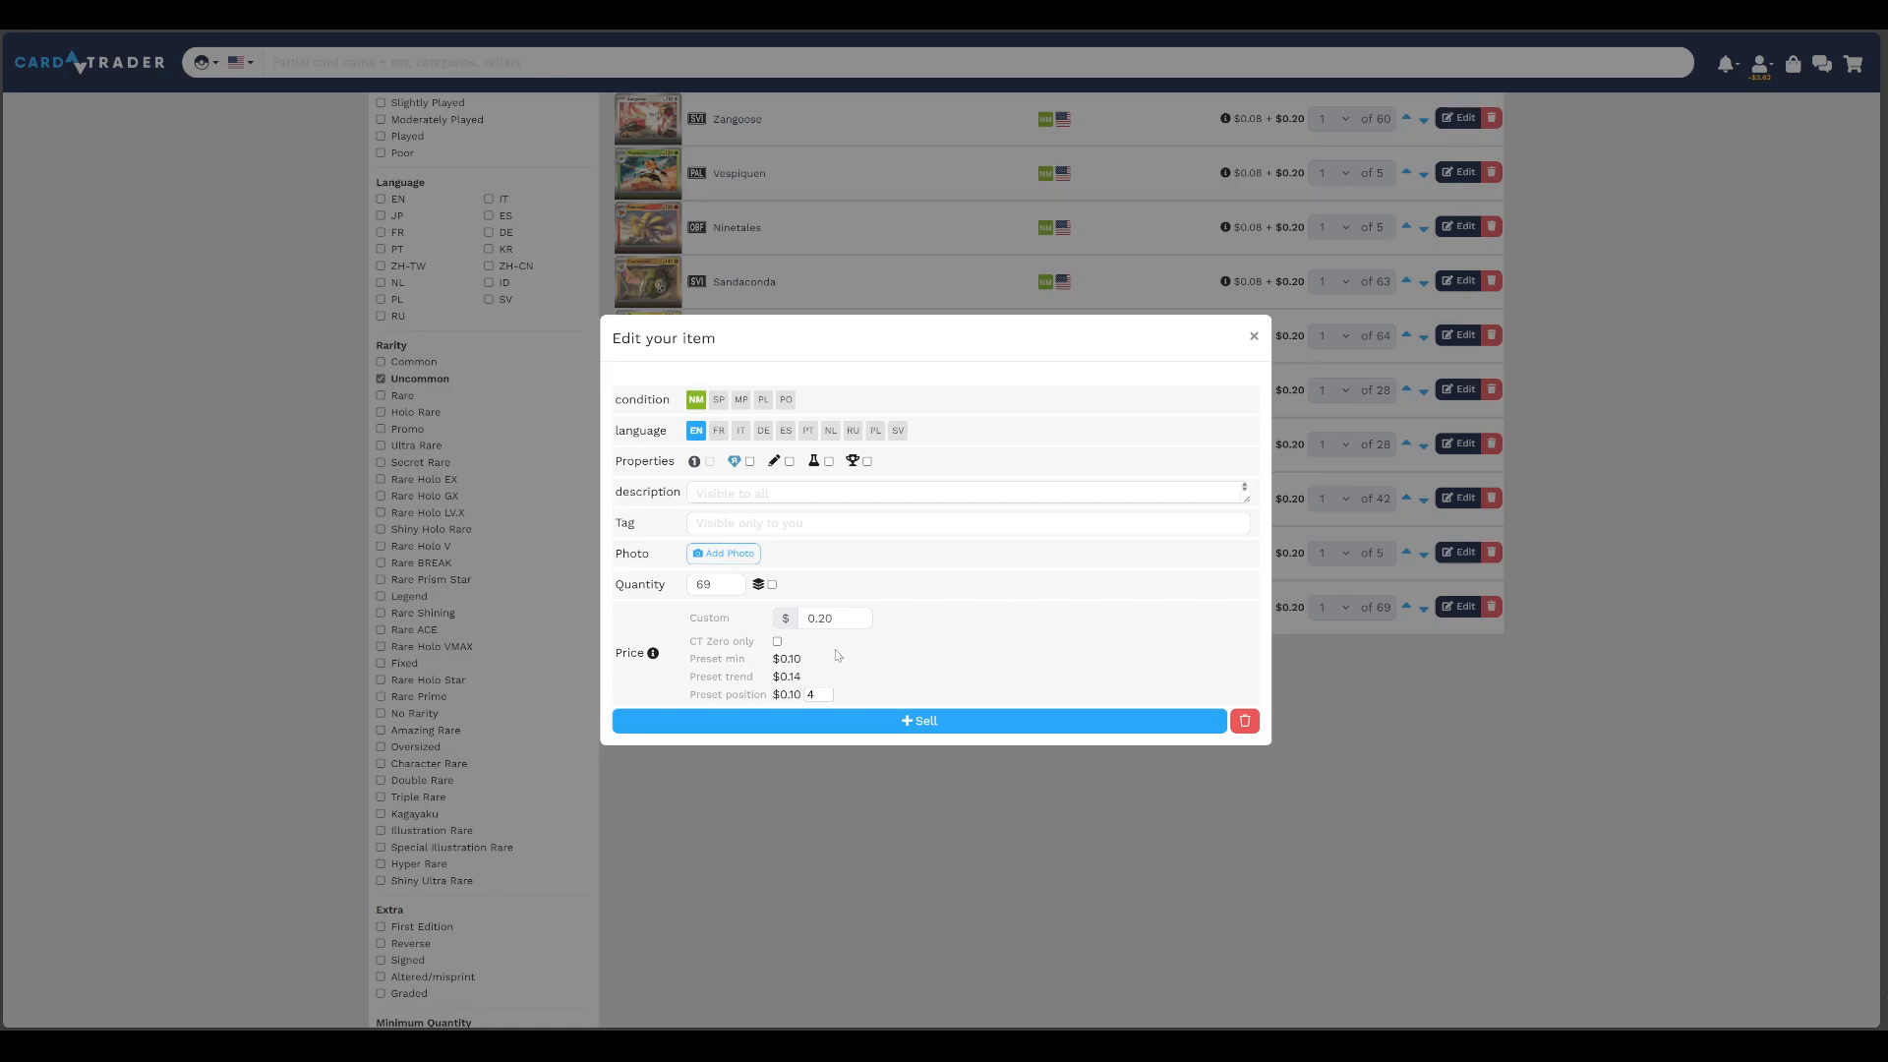
left_click(834, 619)
left_click(921, 722)
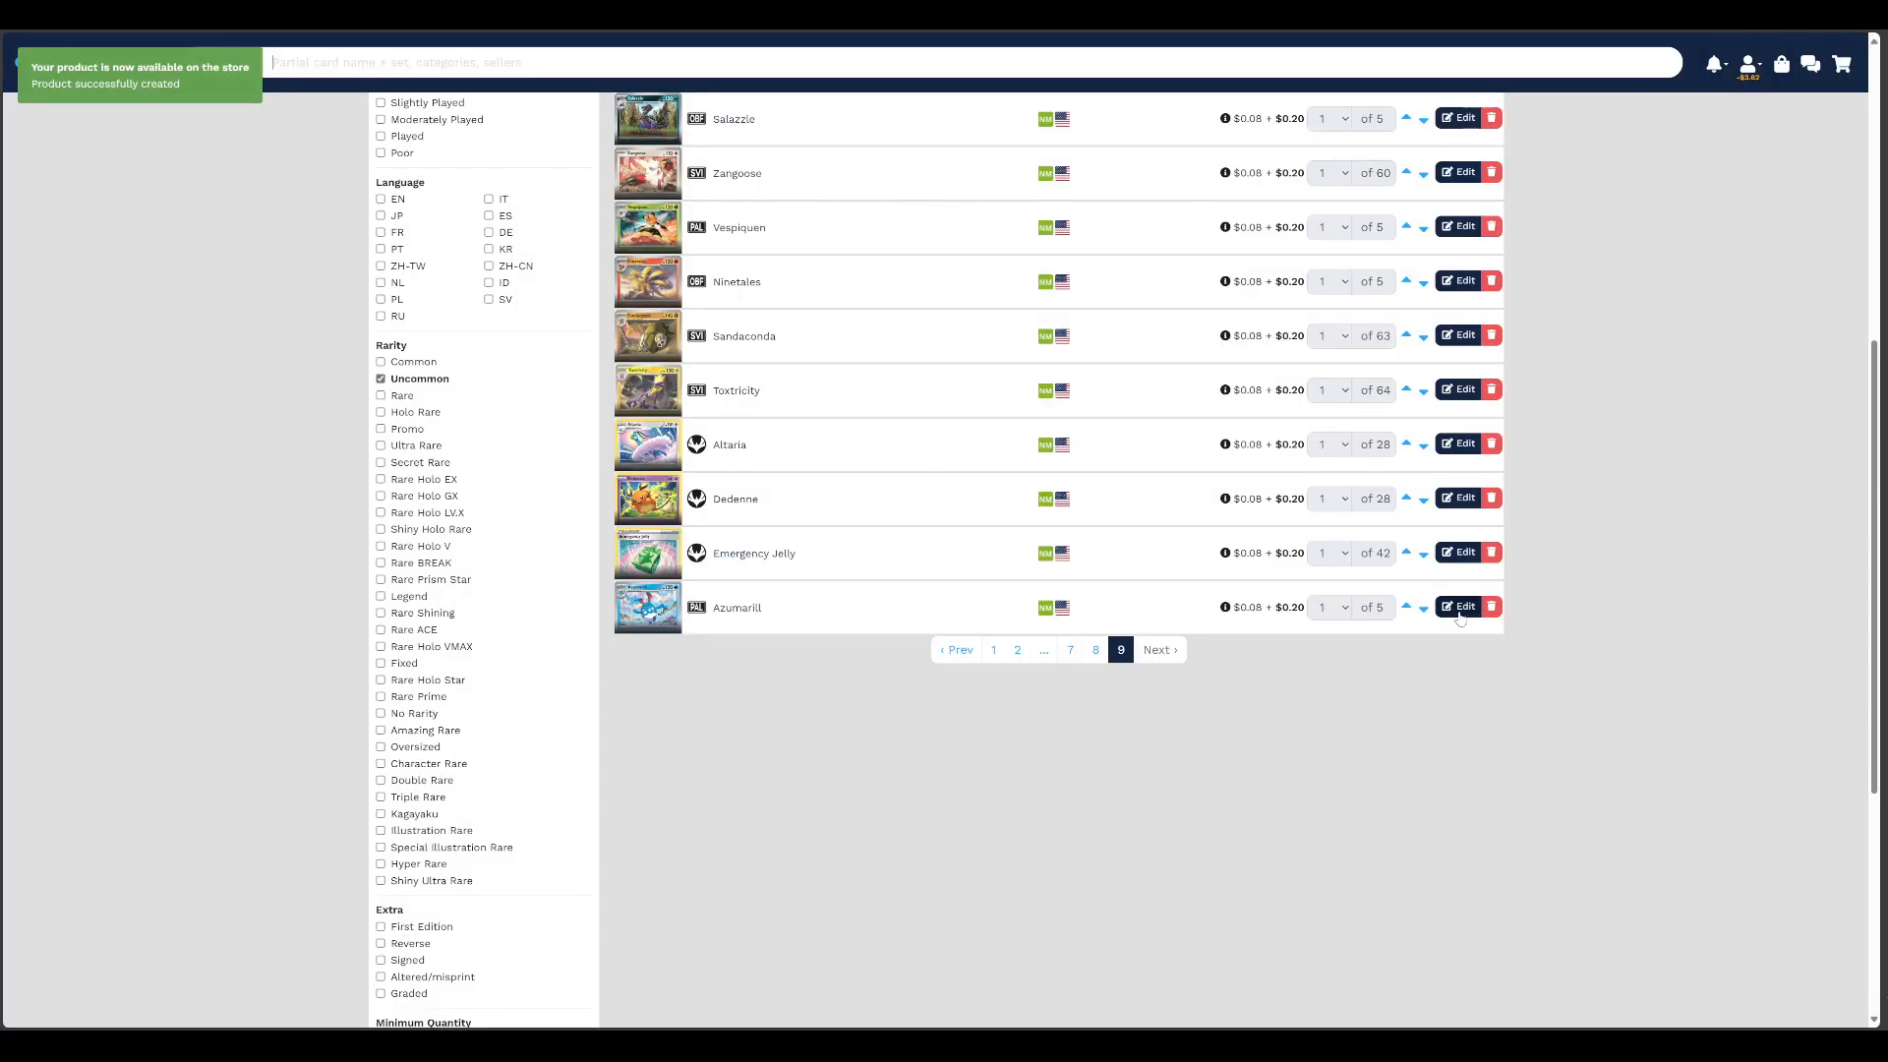
Set the custom price of the Azumarill listing to $0.25 and save it
left_click(1457, 606)
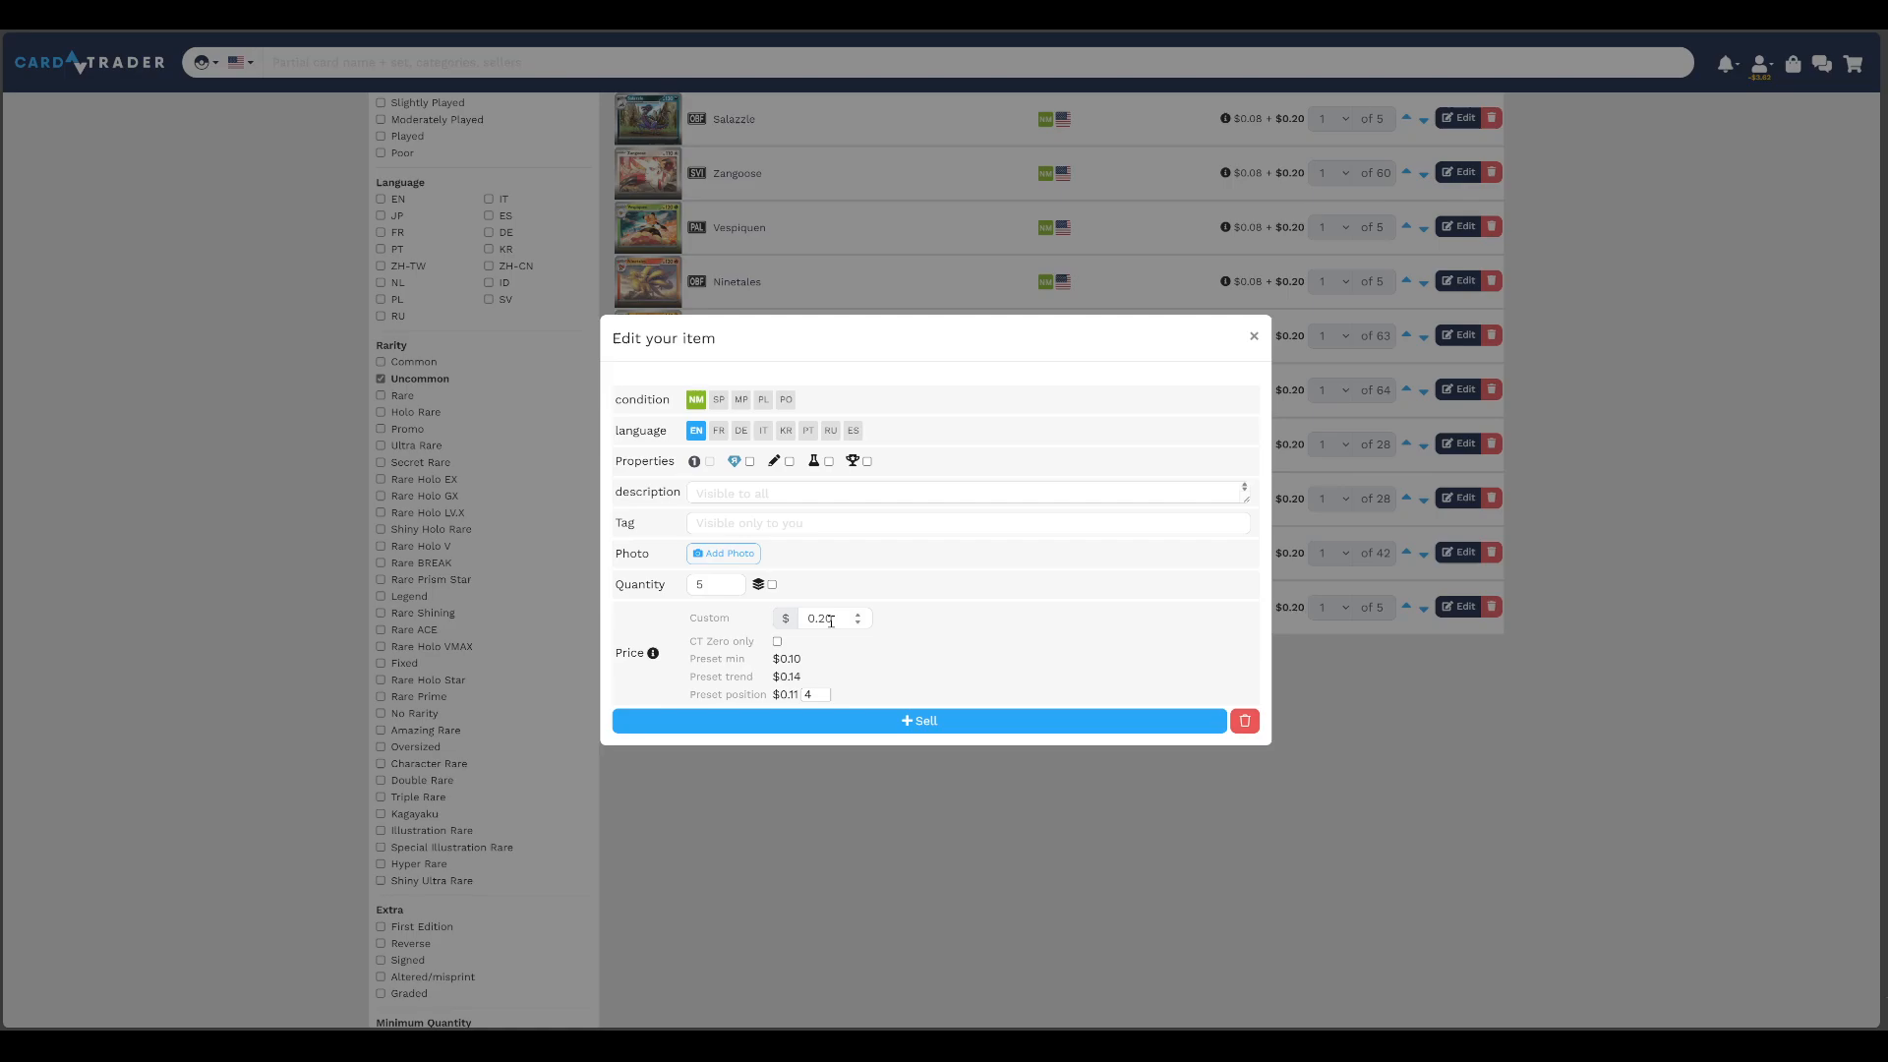
double_click(831, 622)
type("0.25")
left_click(942, 721)
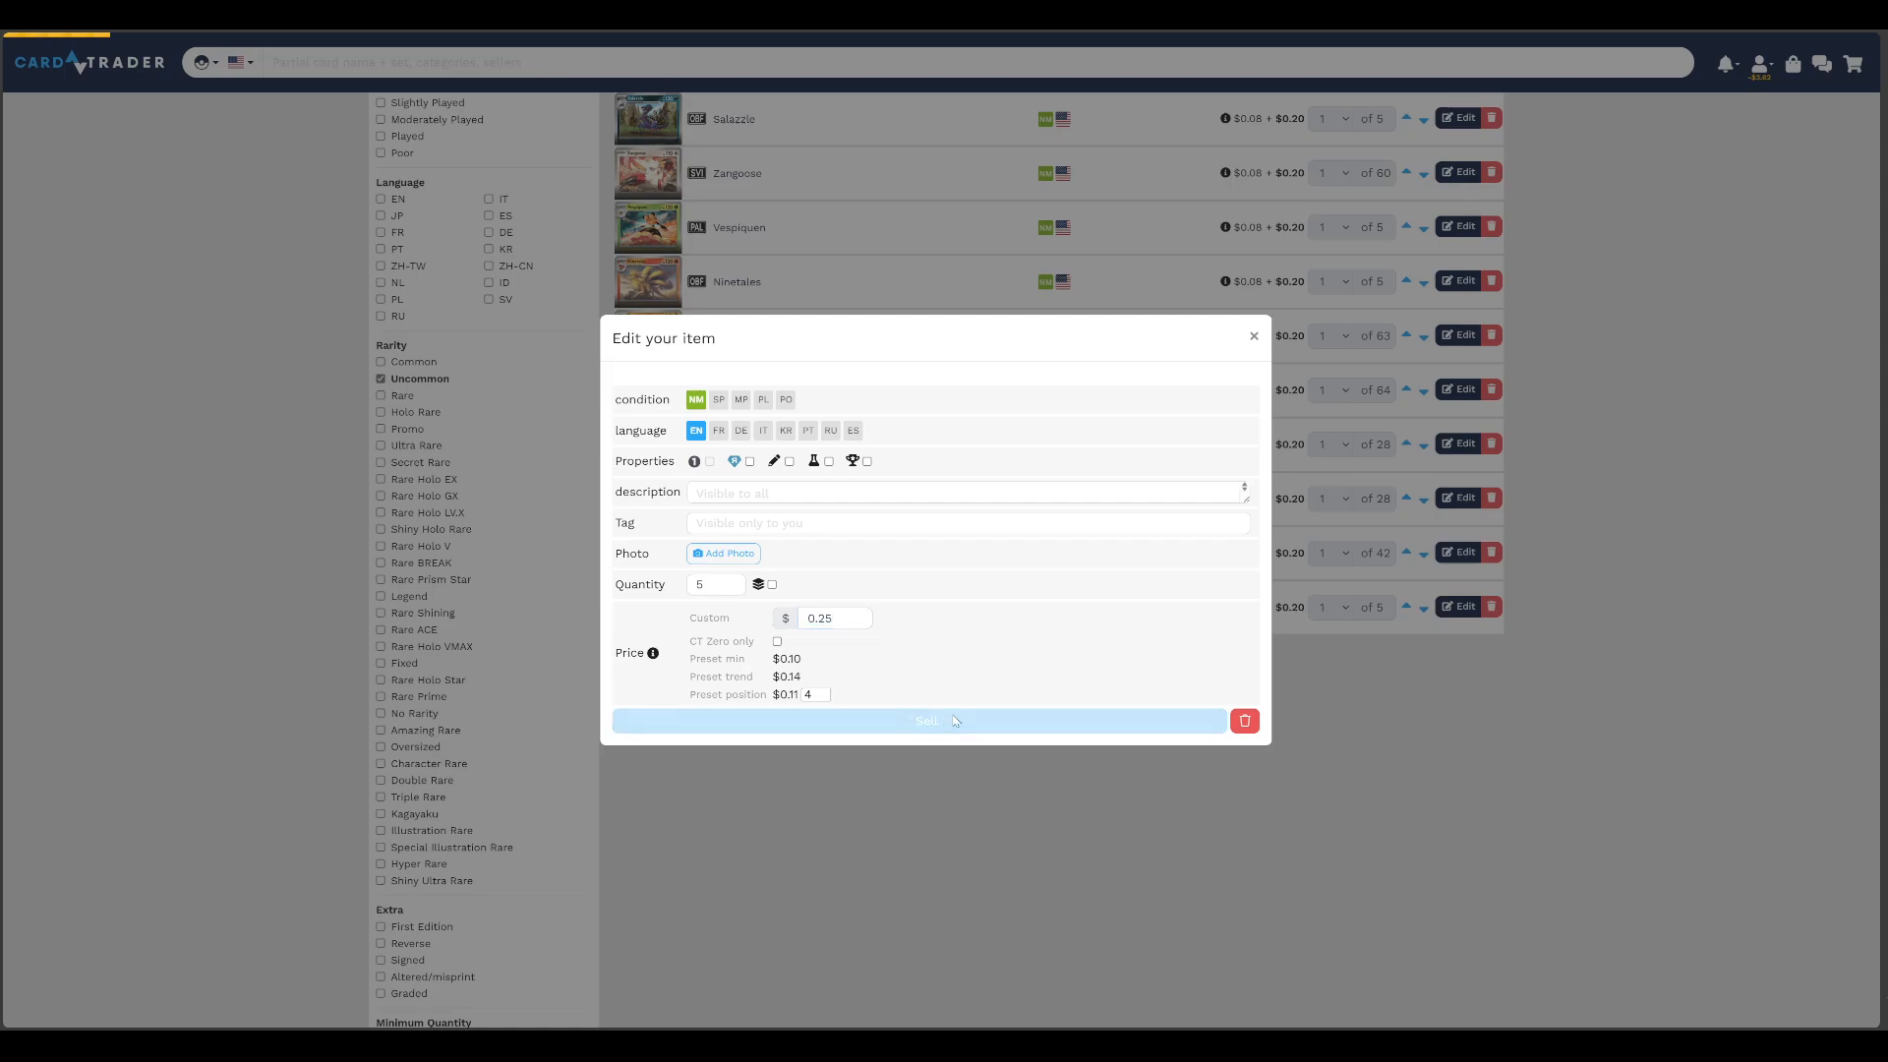
Set the custom price of the Emergency Jelly listing to $0.25 and save it
left_click(1460, 607)
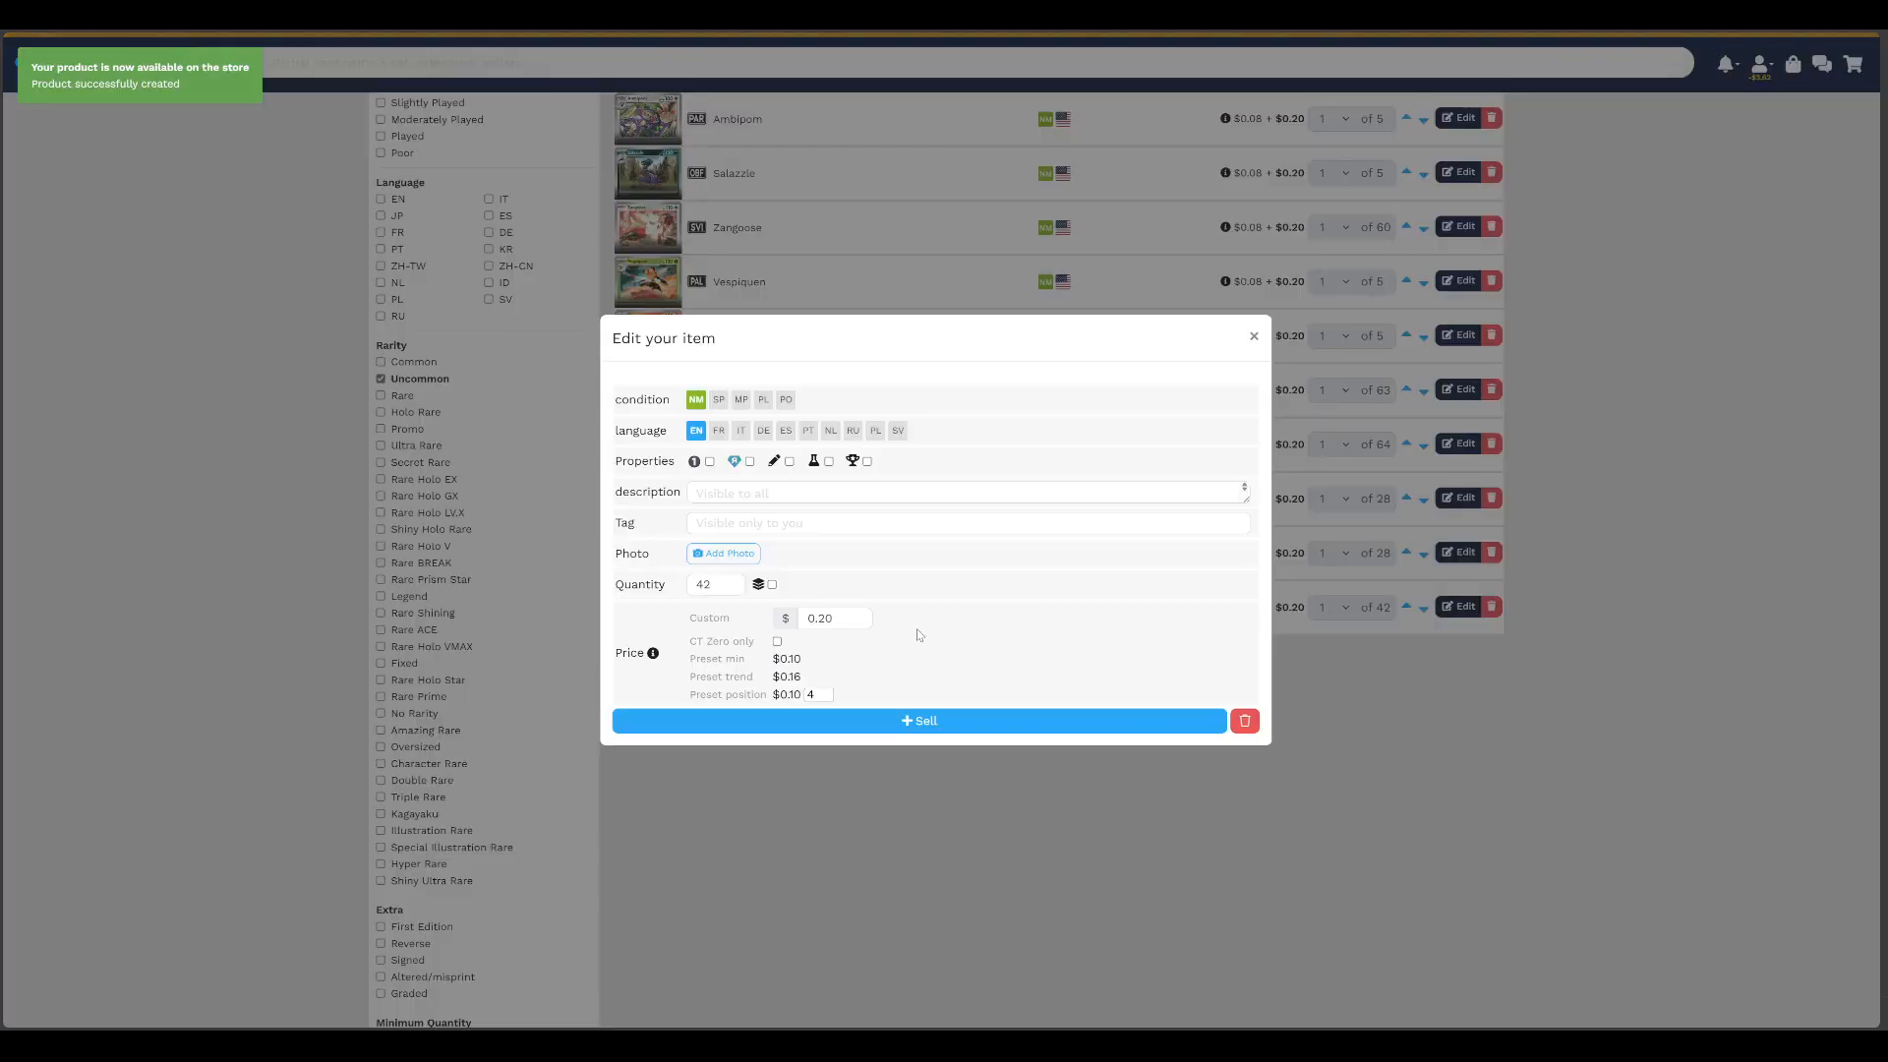
double_click(825, 619)
type("0.25")
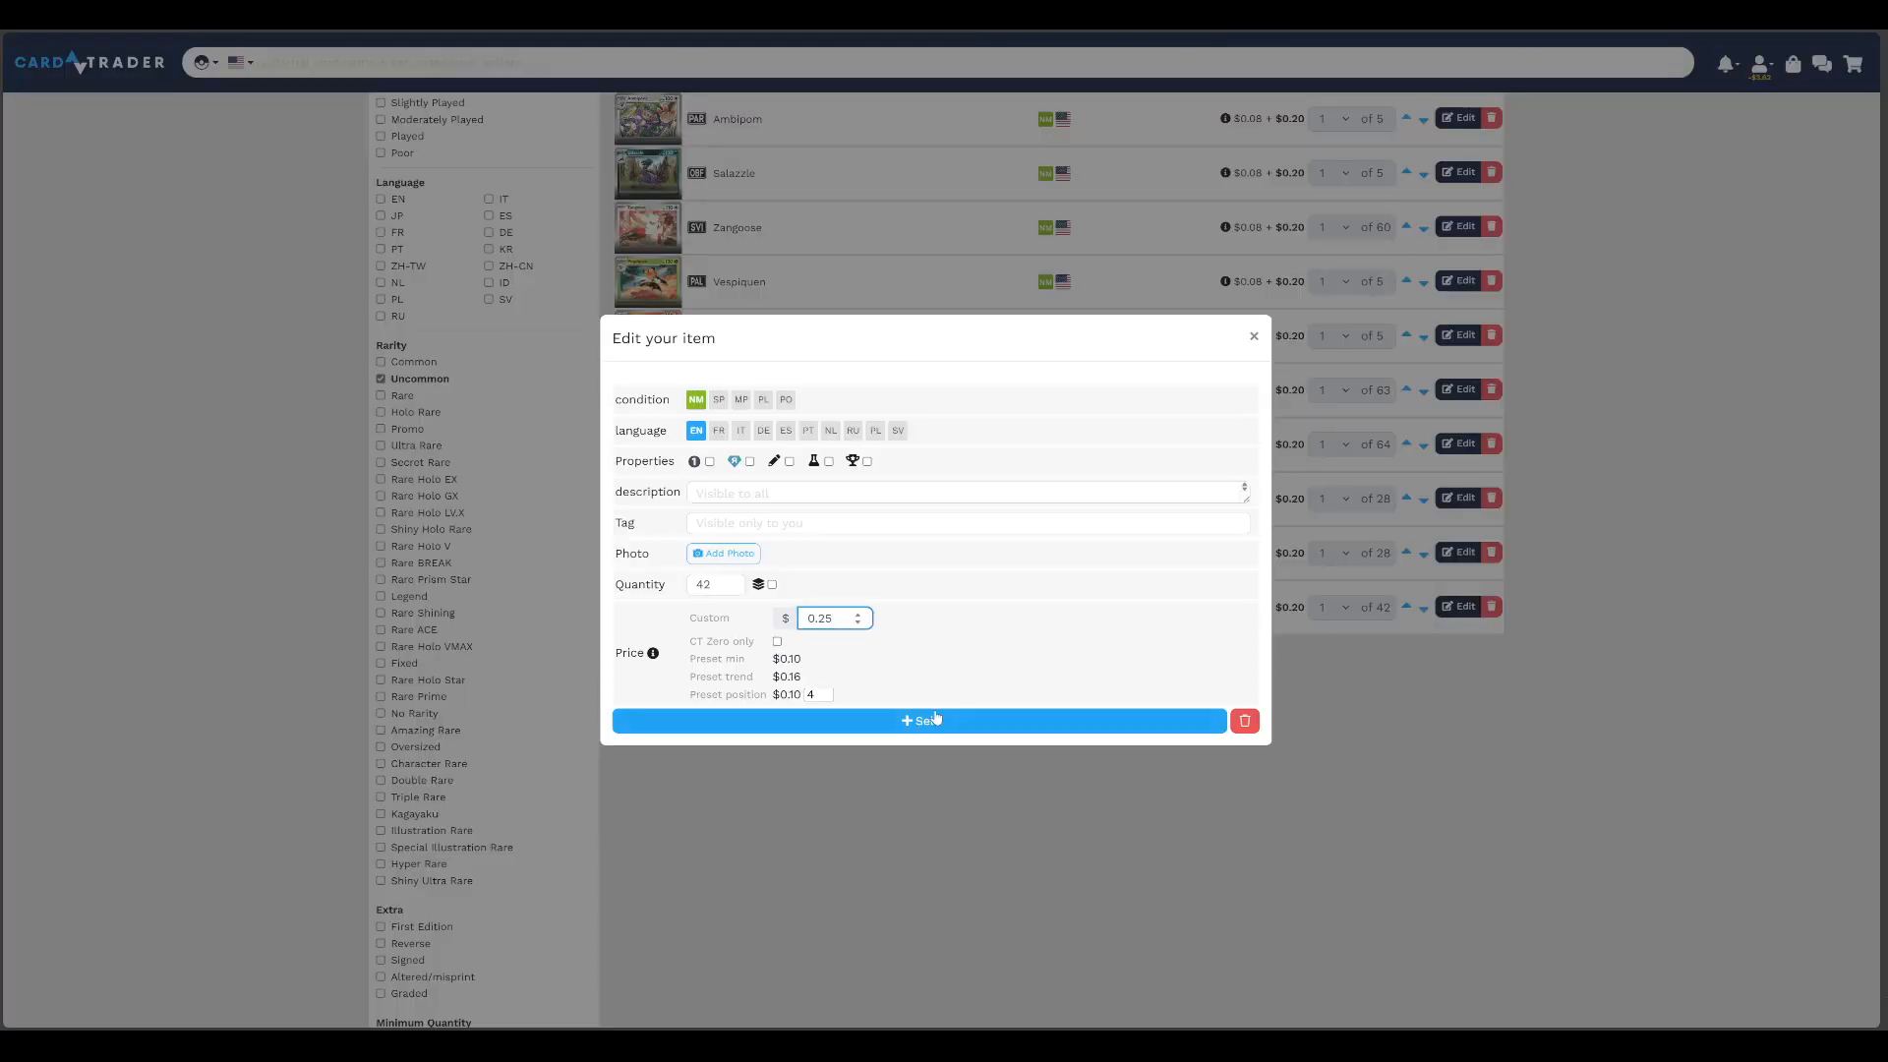
left_click(993, 719)
Set the custom price of the Dedenne listing to $0.25 and save it
left_click(1460, 607)
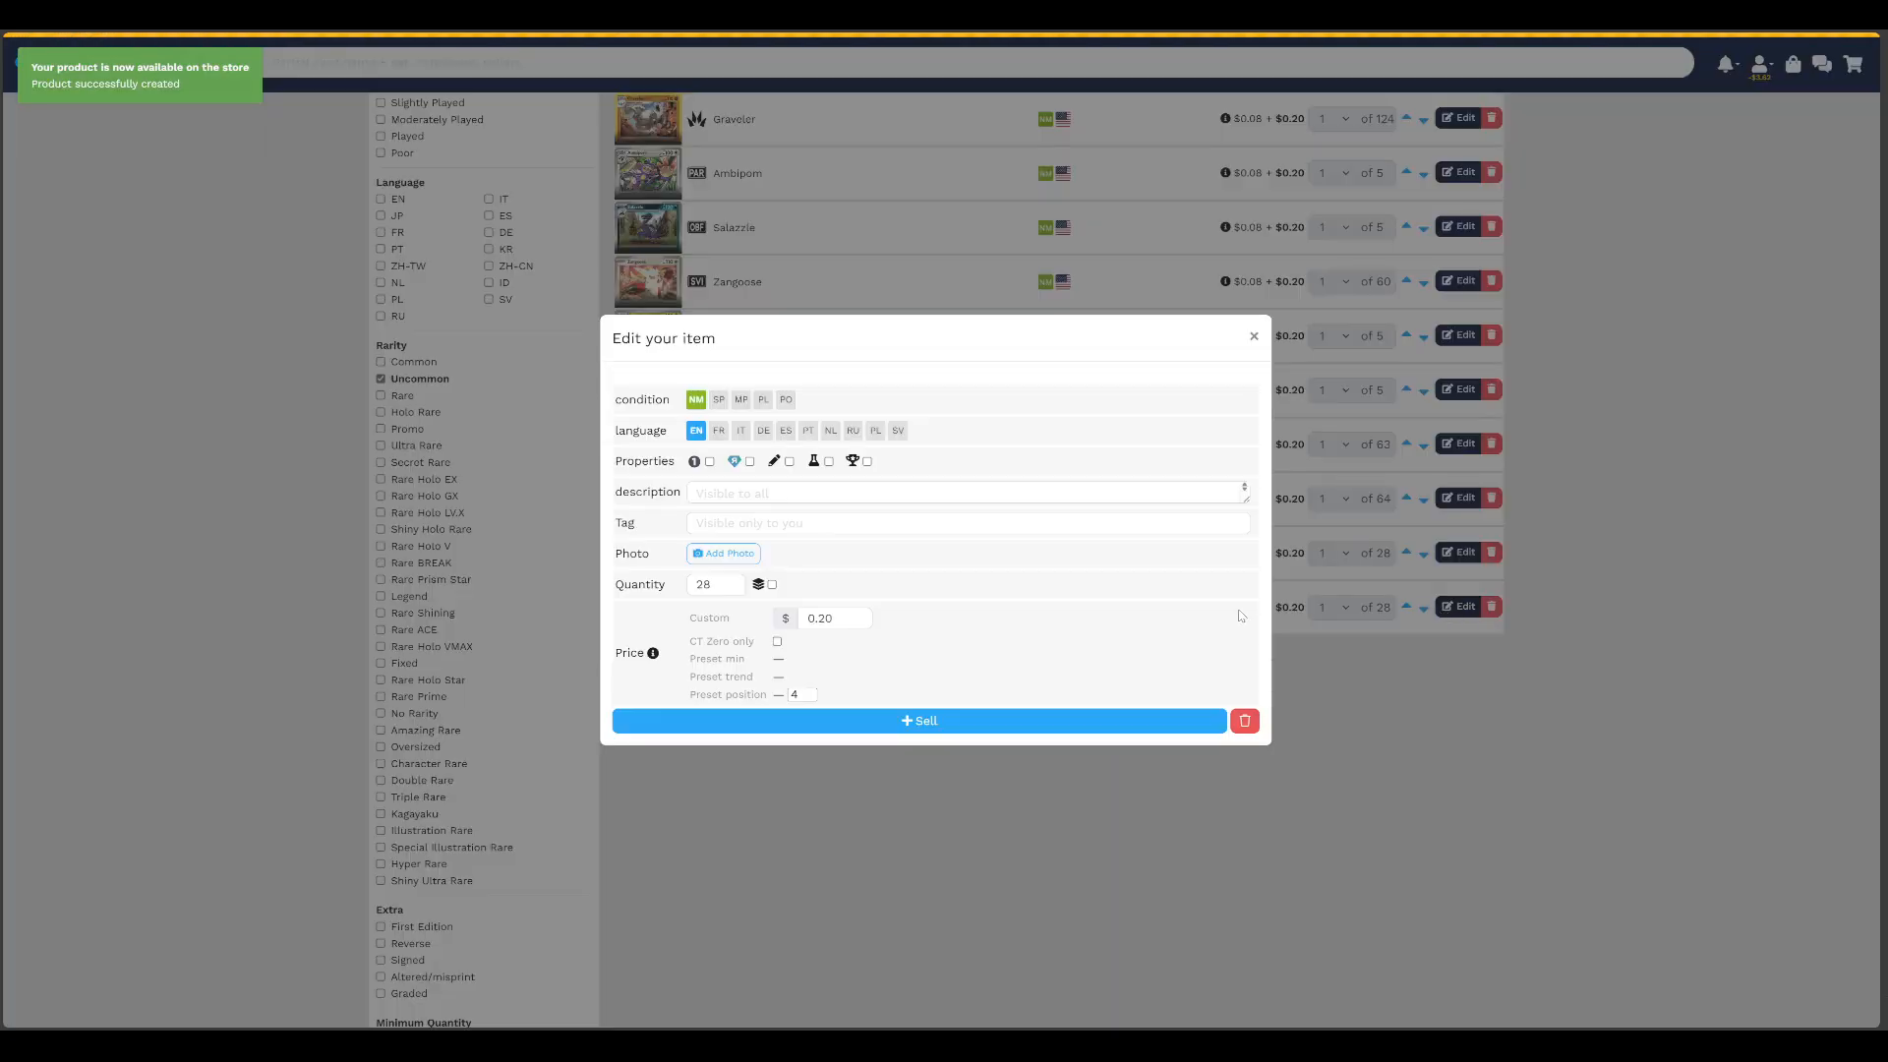
double_click(825, 618)
type("0.25")
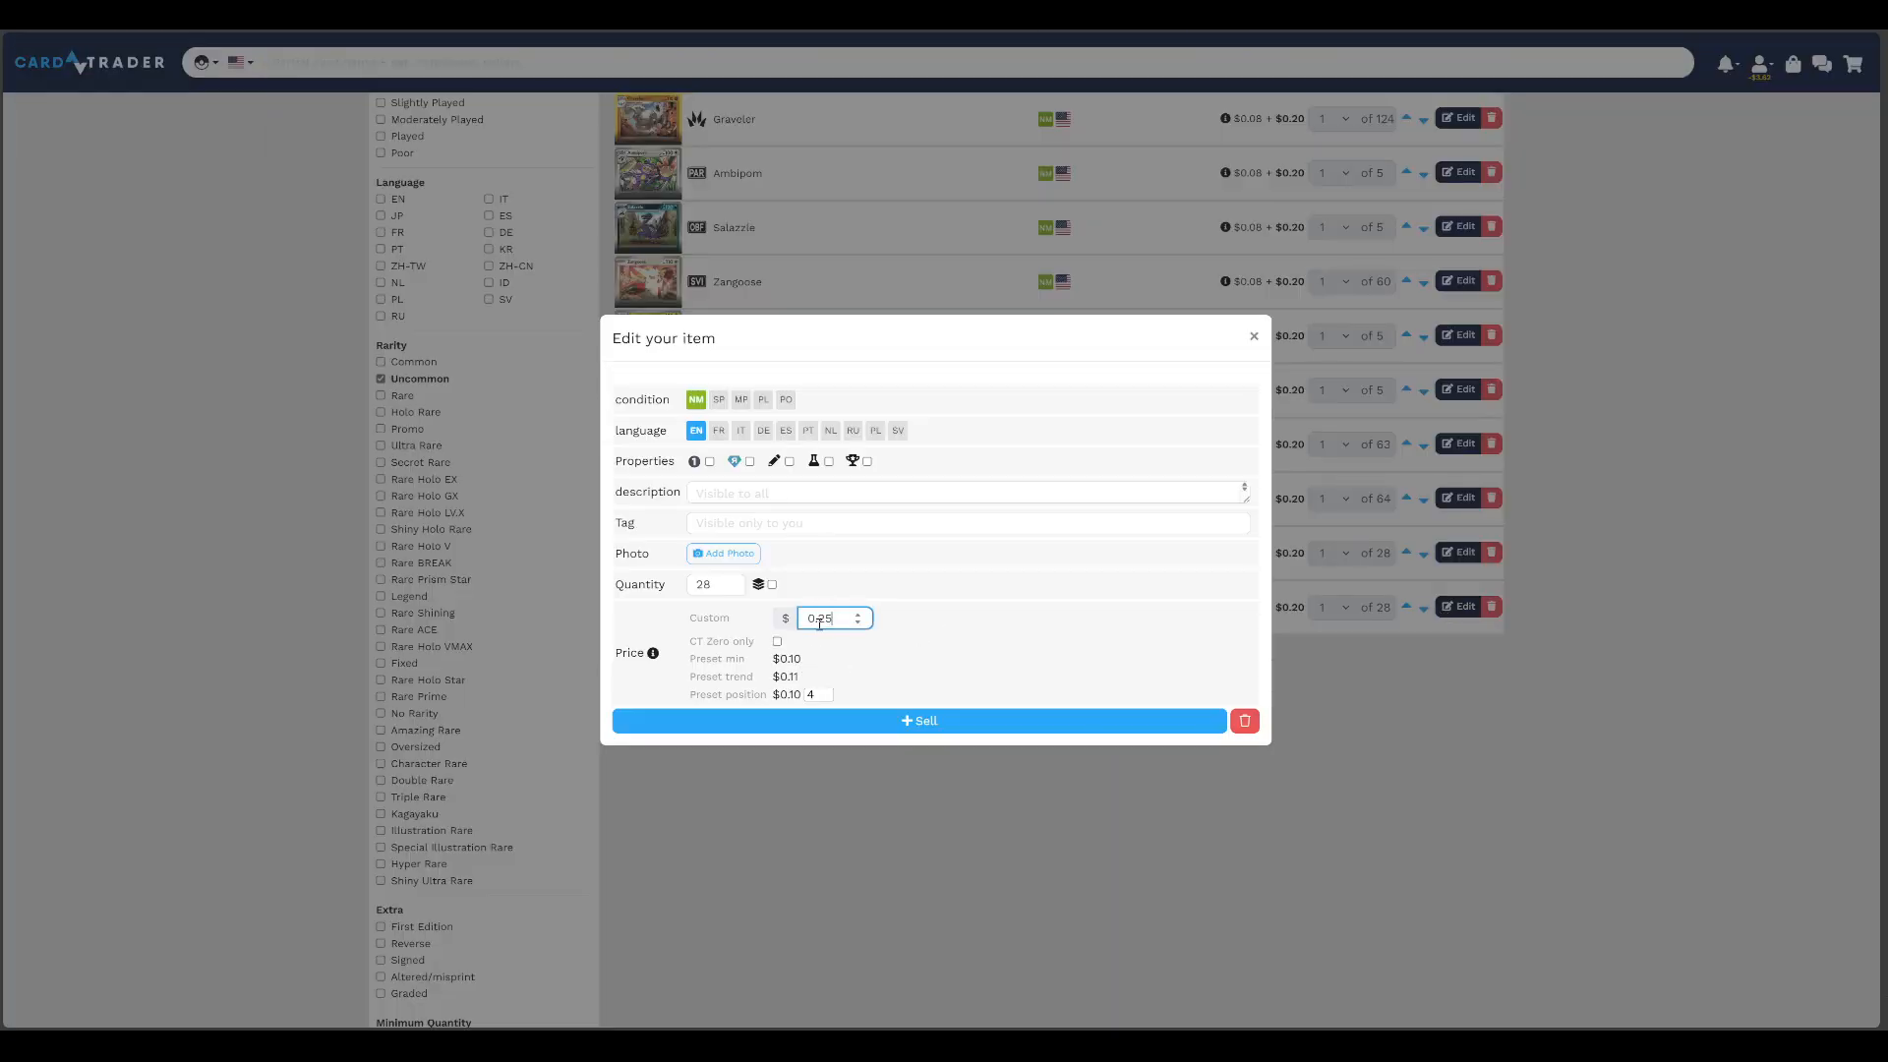
left_click(845, 713)
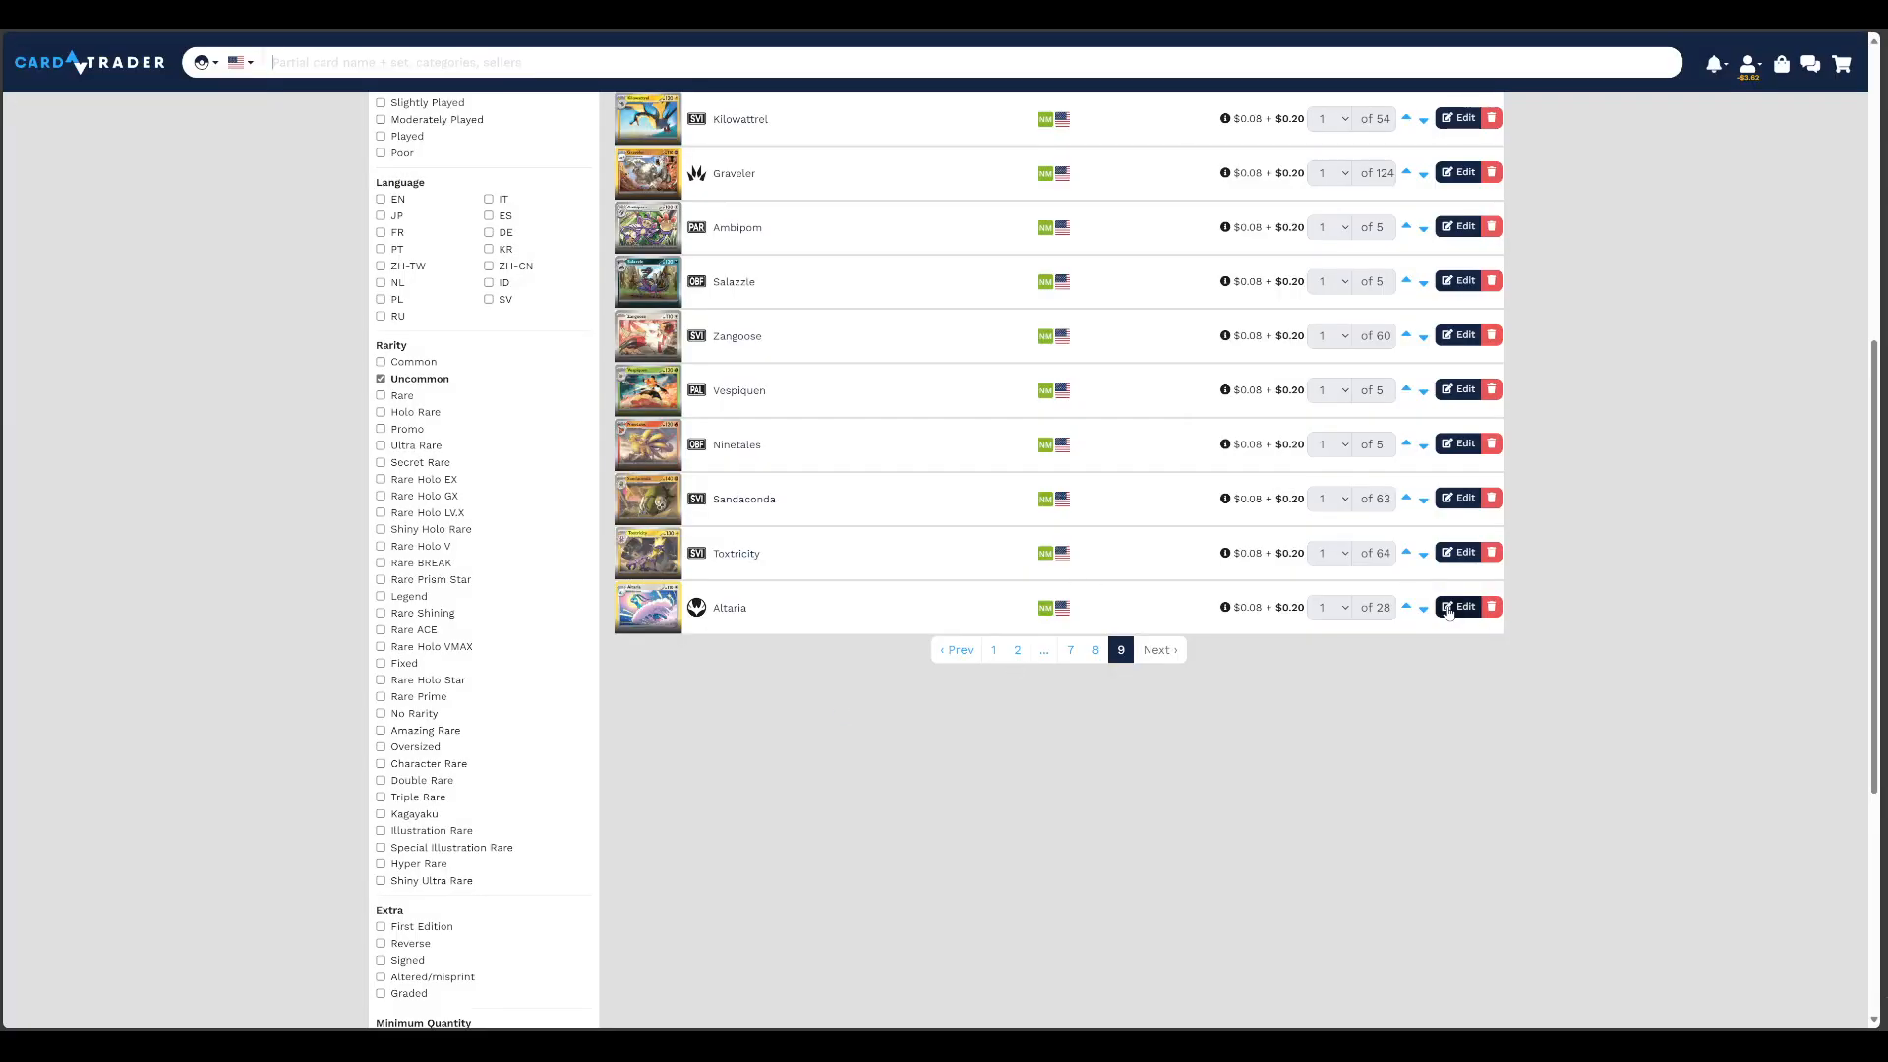
Set the custom price of the Altaria listing to $0.25 and save it
left_click(1460, 606)
left_click(824, 616)
double_click(824, 617)
type("0.25")
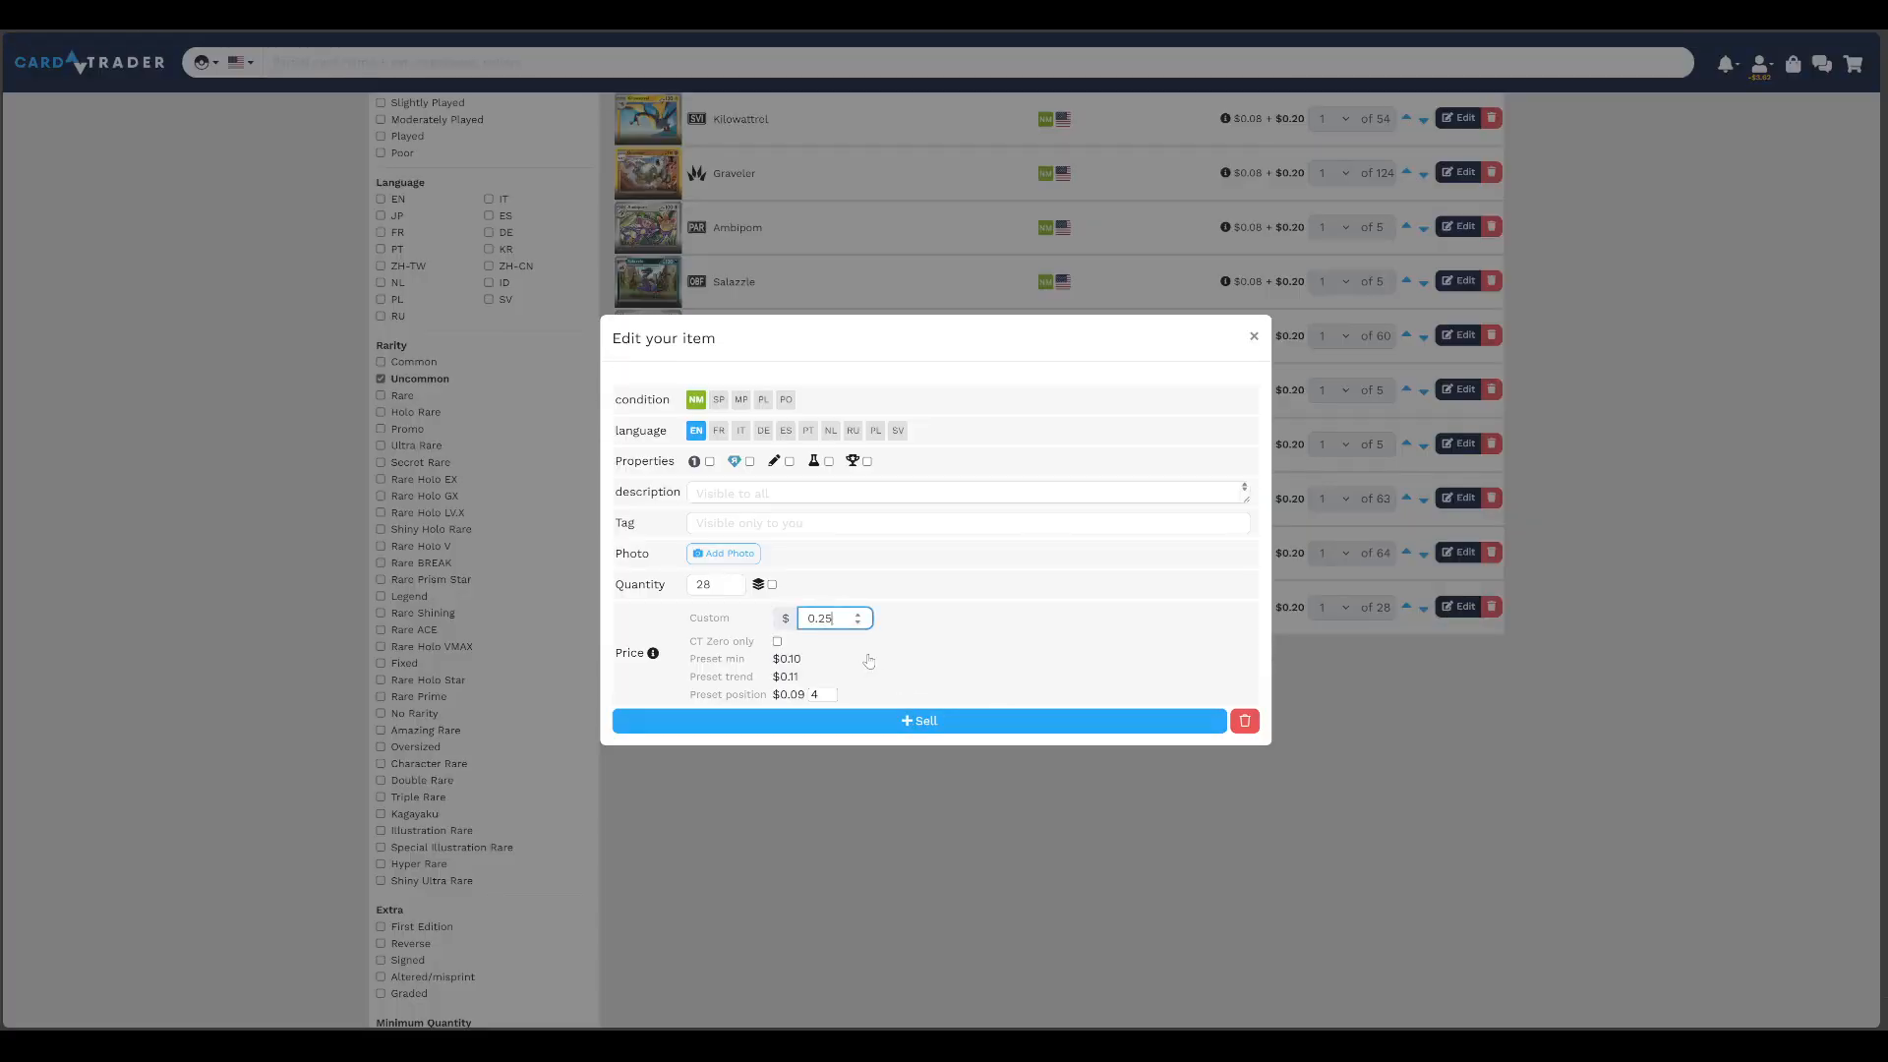
left_click(904, 721)
Set the custom price of the Toxtricity listing to $0.25 and save it
left_click(1462, 610)
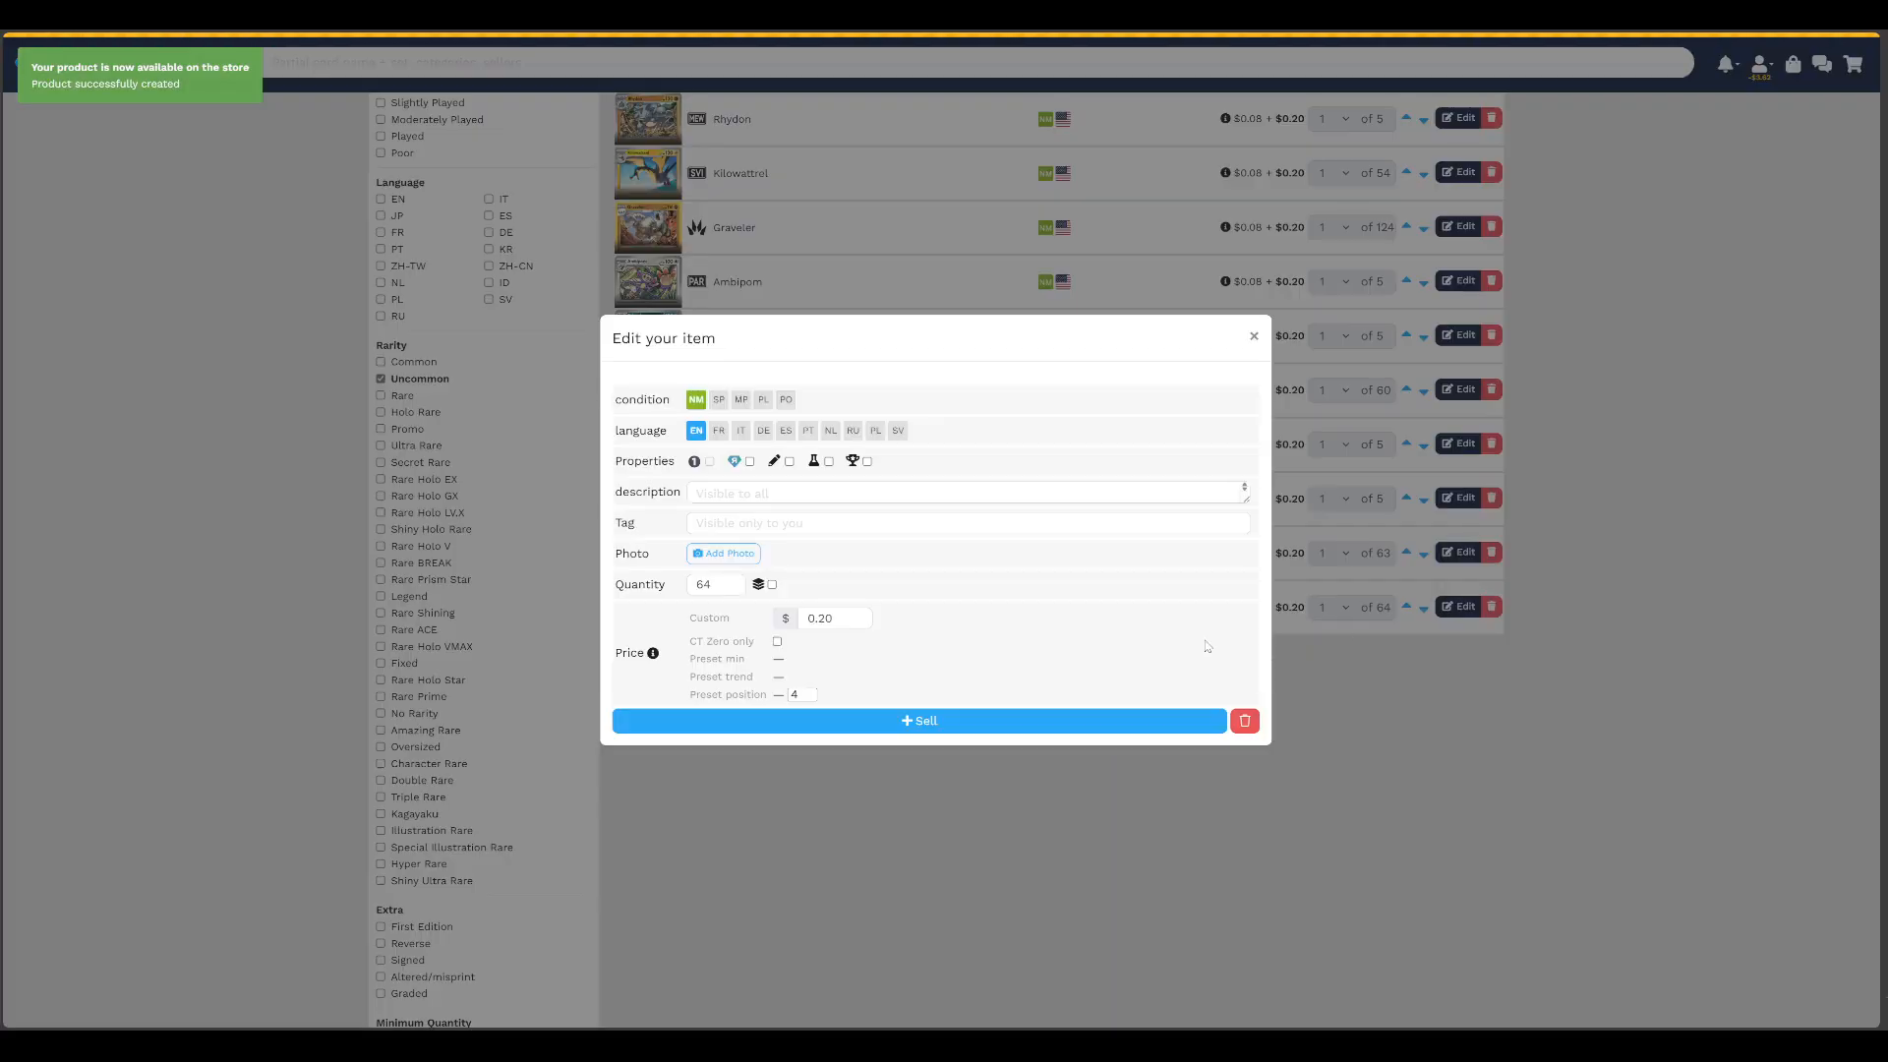
double_click(828, 618)
type("0.25")
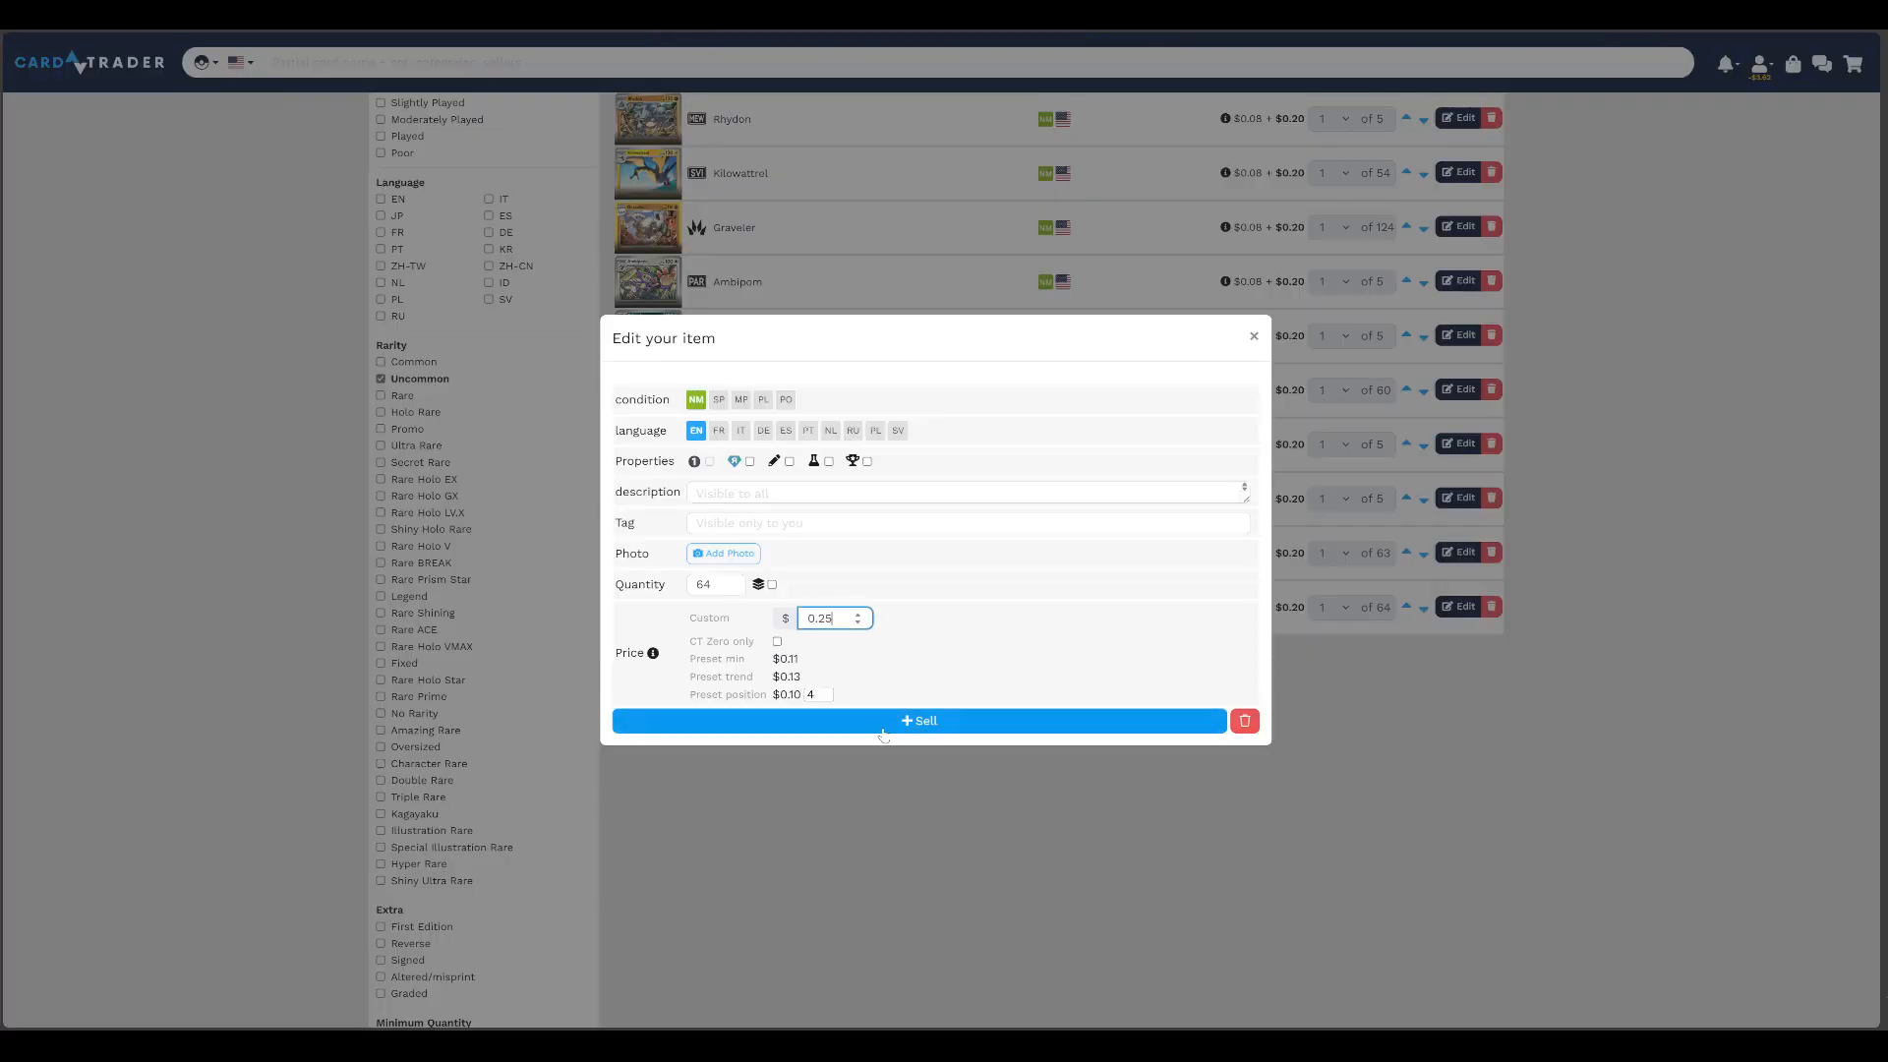
left_click(824, 721)
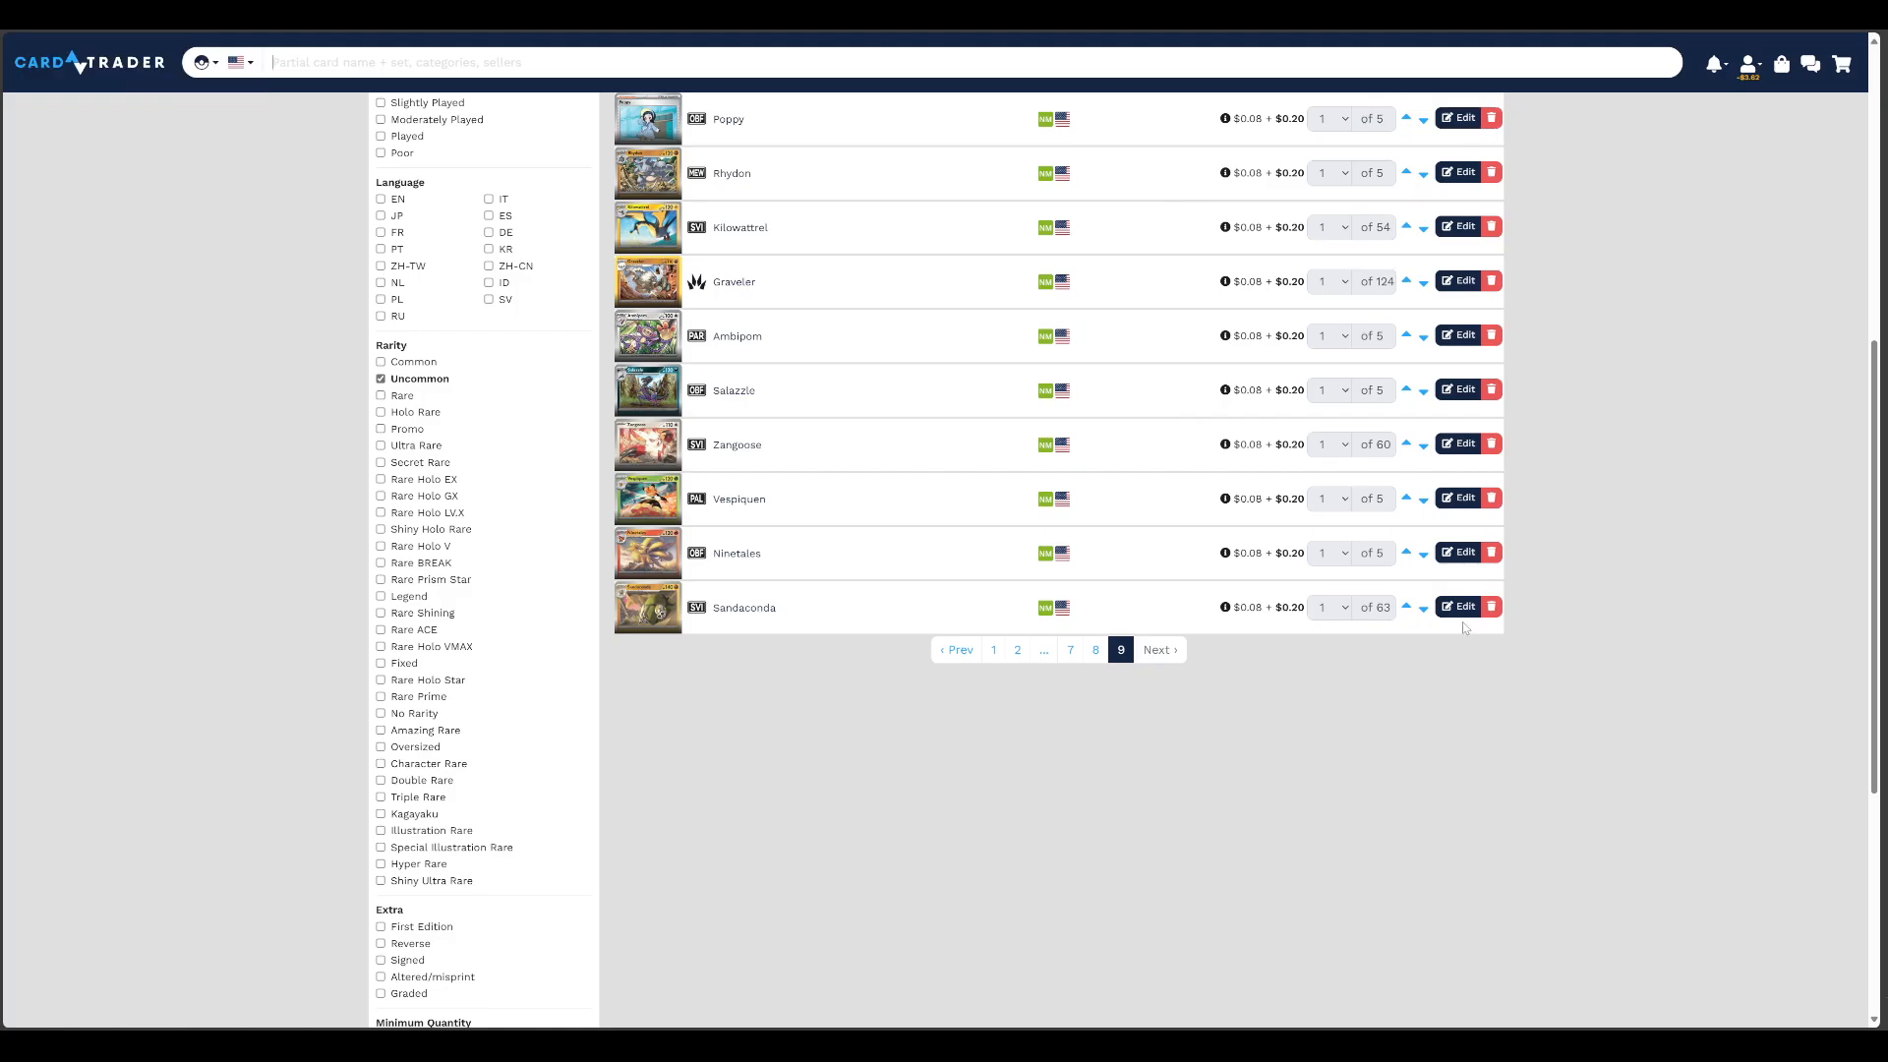
Set the custom price of the Sandaconda listing to $0.25 and save it
left_click(1458, 606)
double_click(824, 618)
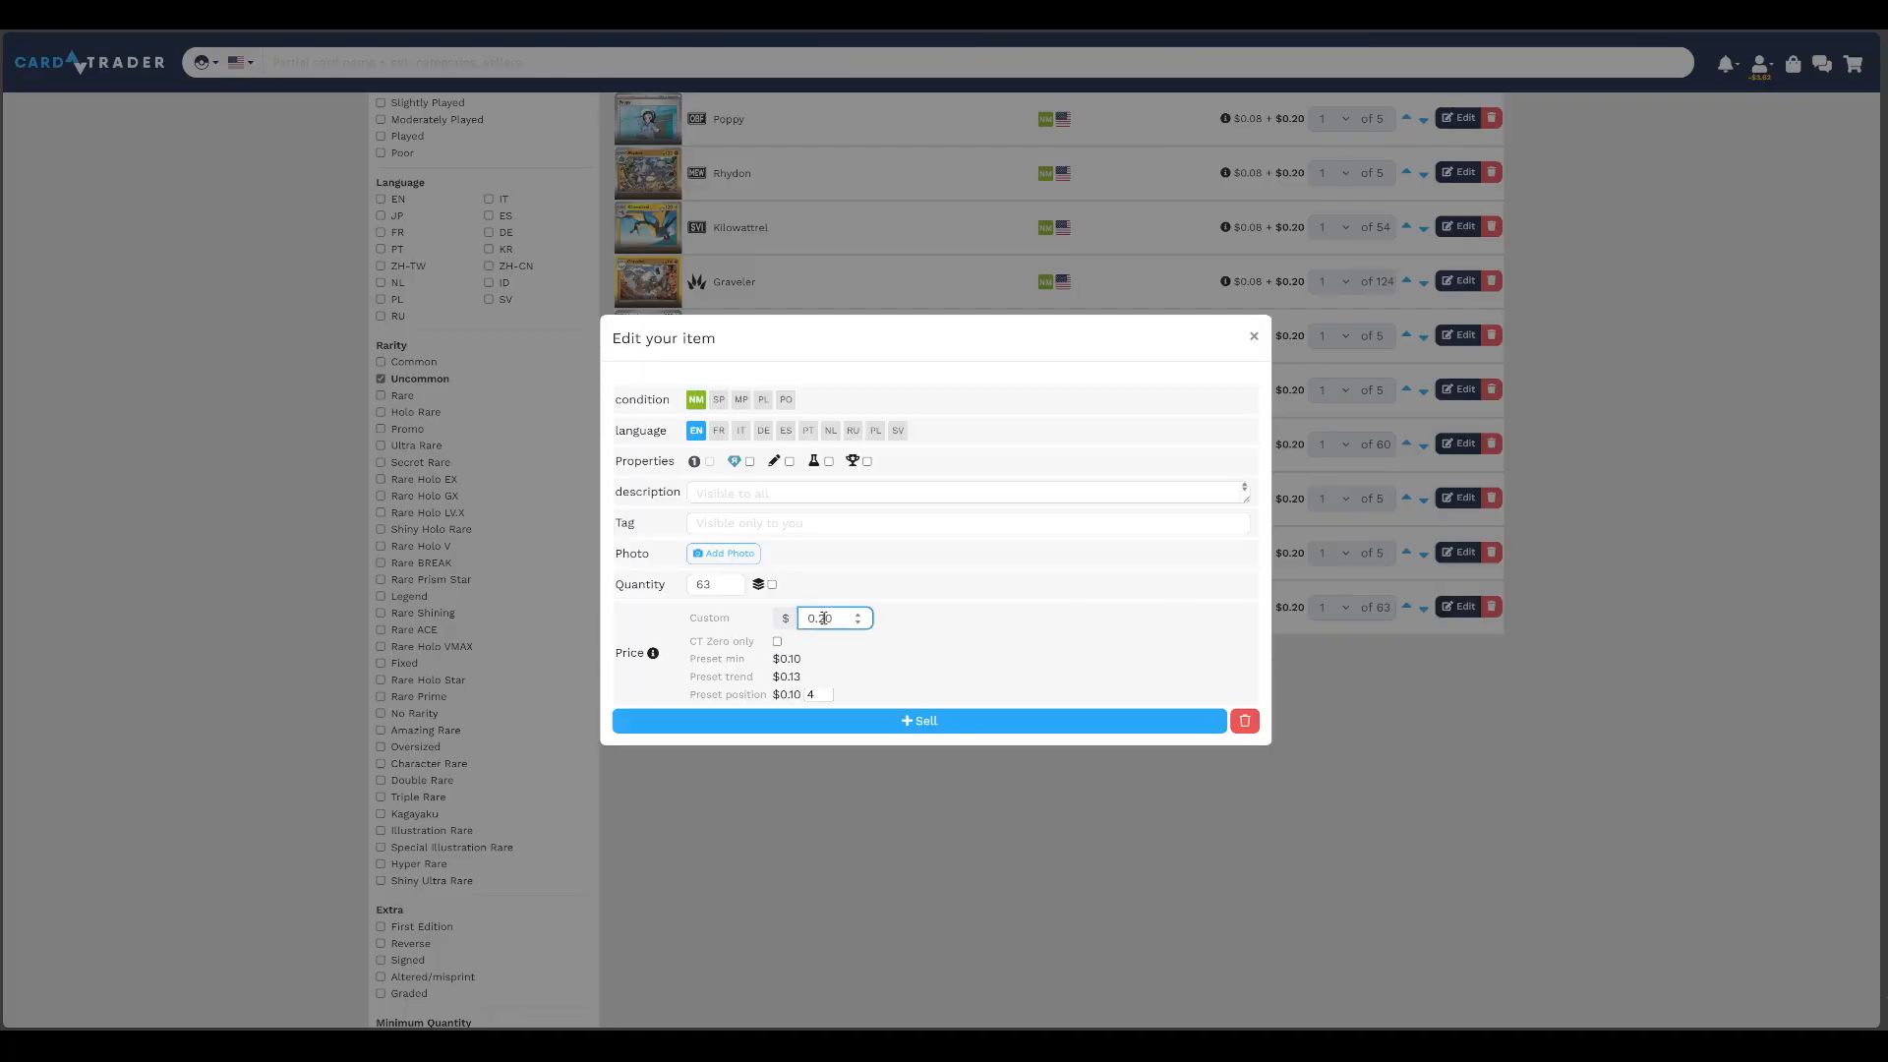
type("0.25")
left_click(910, 724)
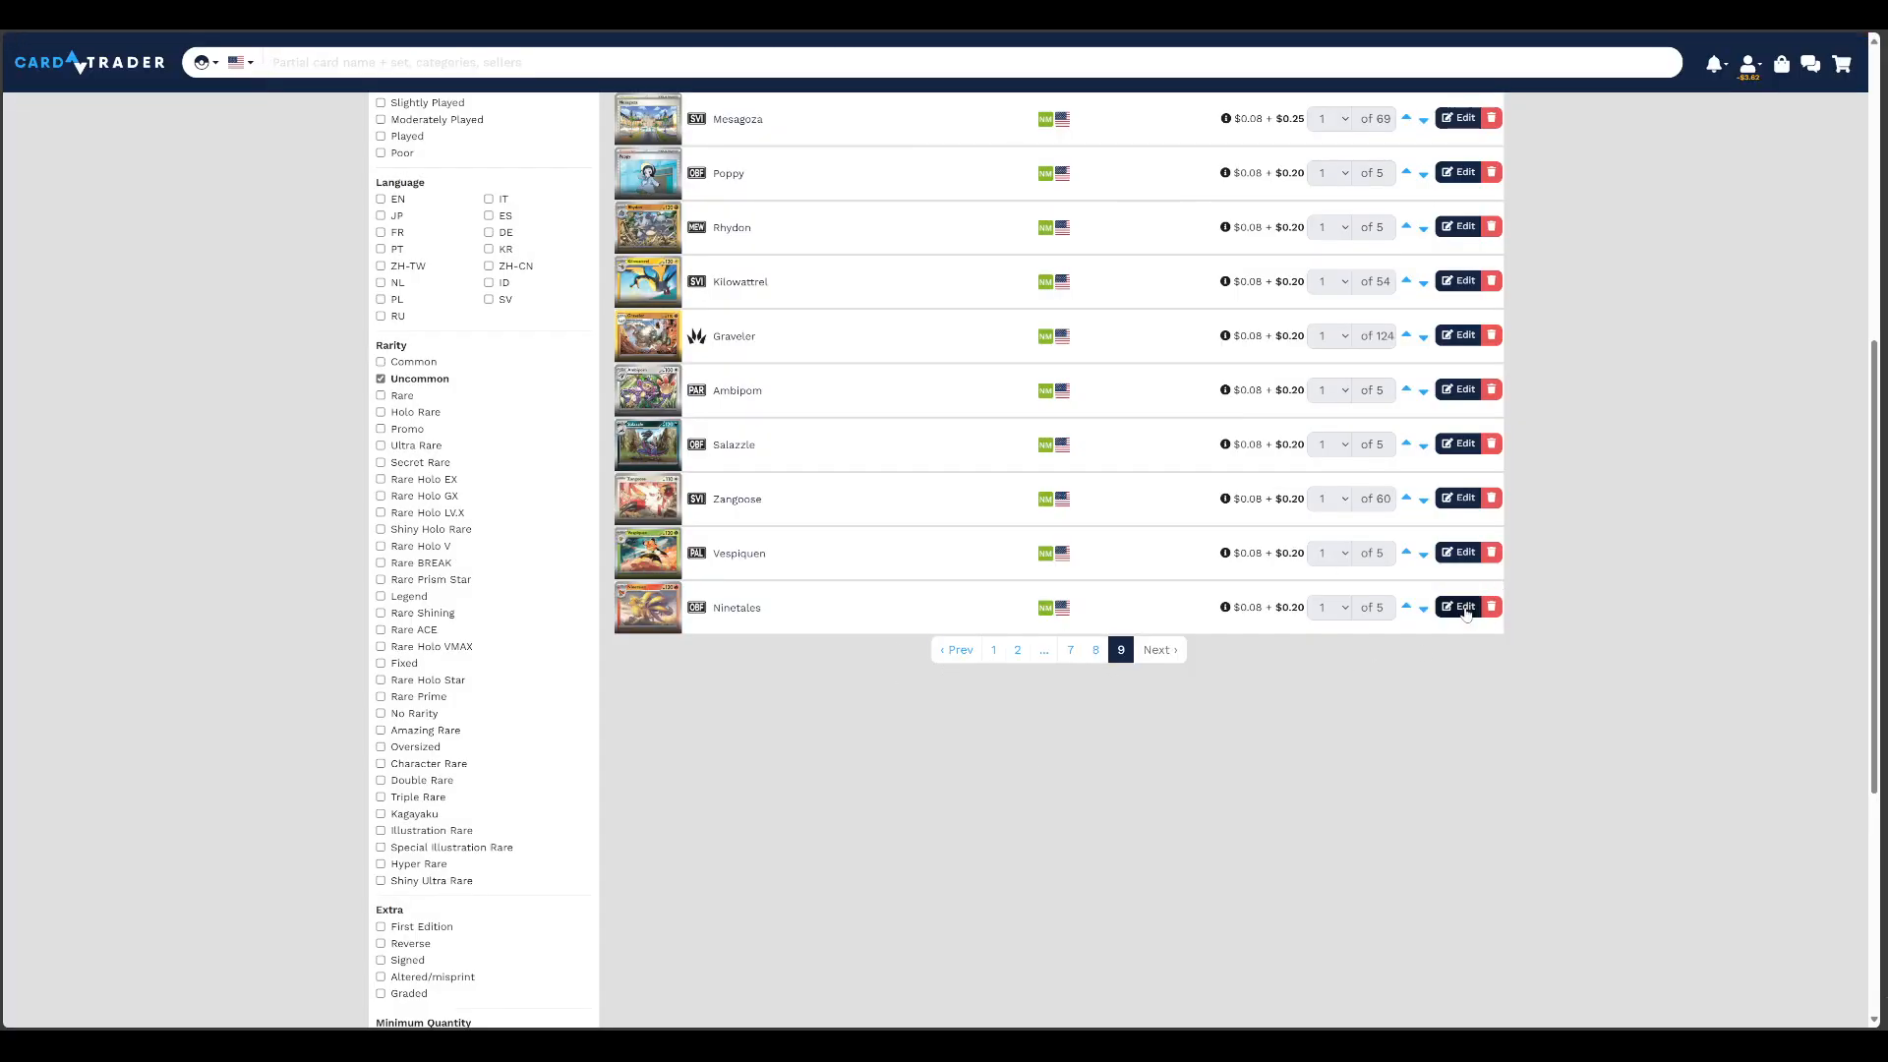
Set the custom price of the Ninetales listing to $0.25 and save it
left_click(1458, 607)
double_click(820, 619)
type("0.25")
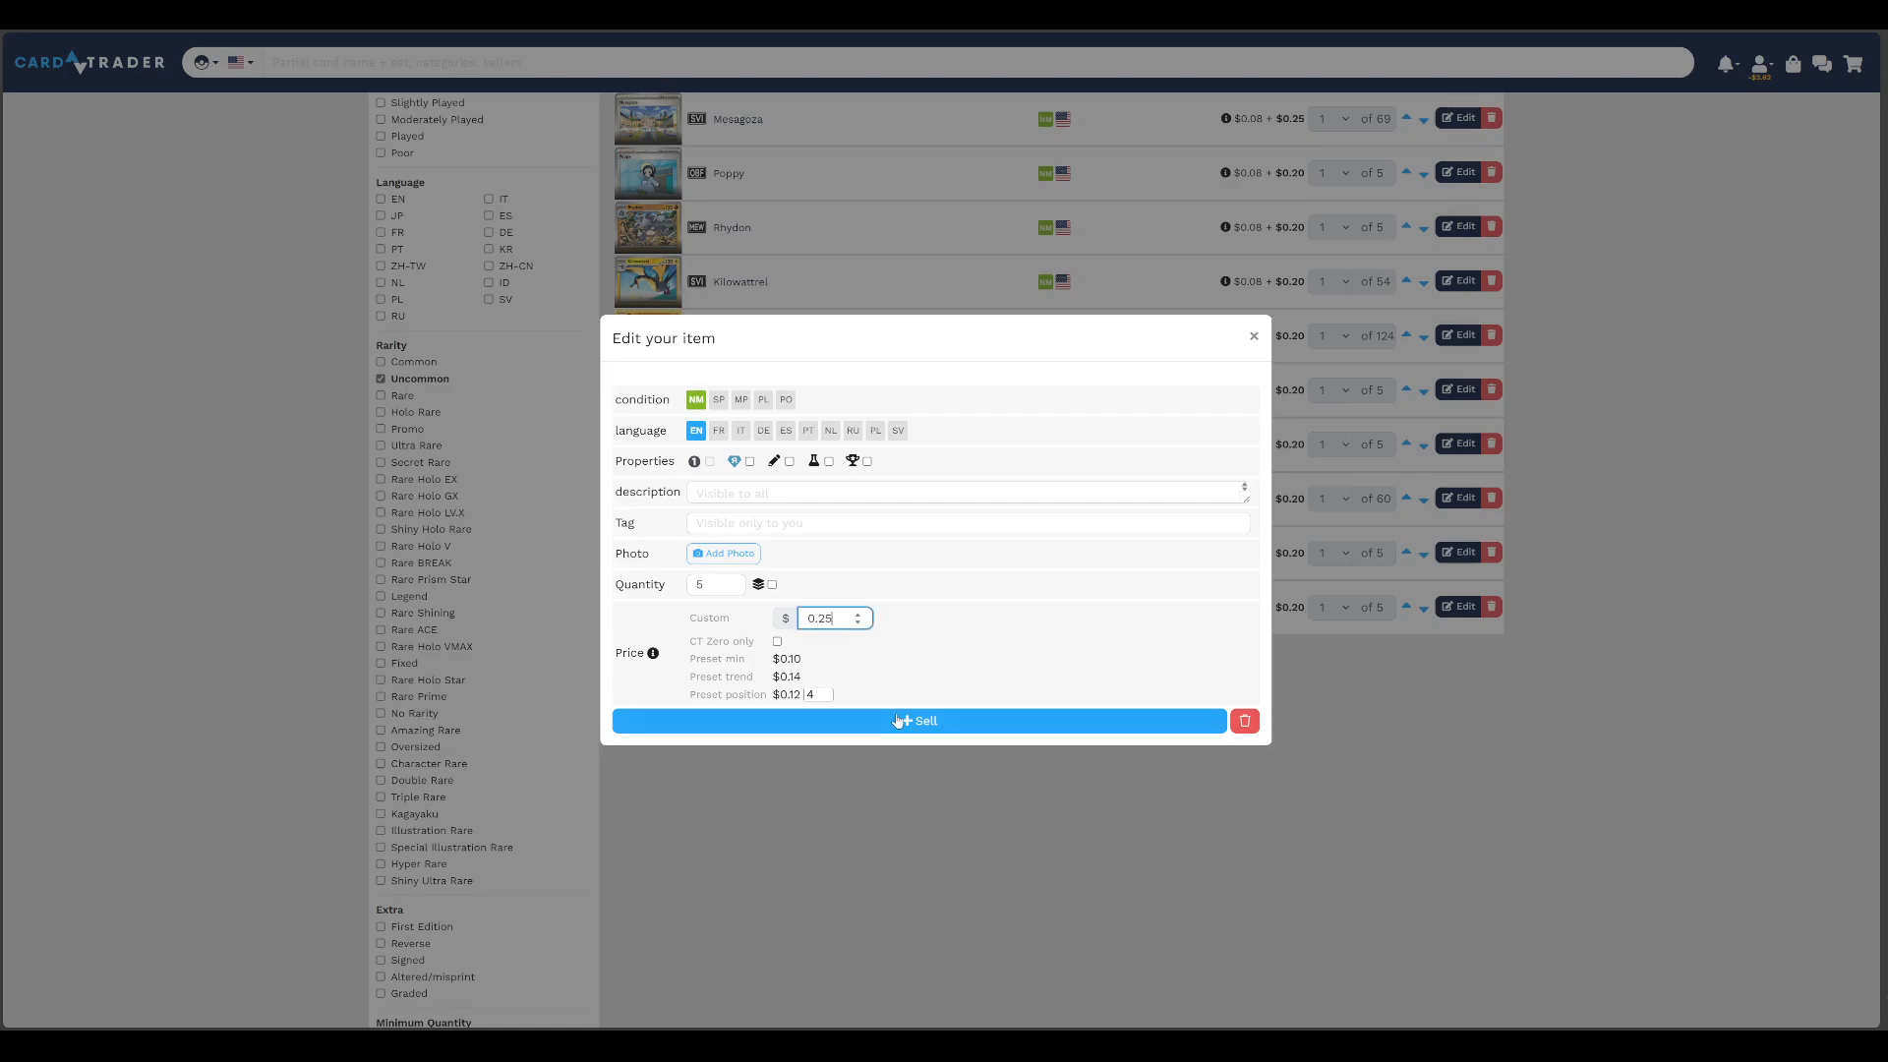
left_click(898, 722)
Set the custom price of the Vespiquen listing to $0.25 and save it
left_click(1459, 608)
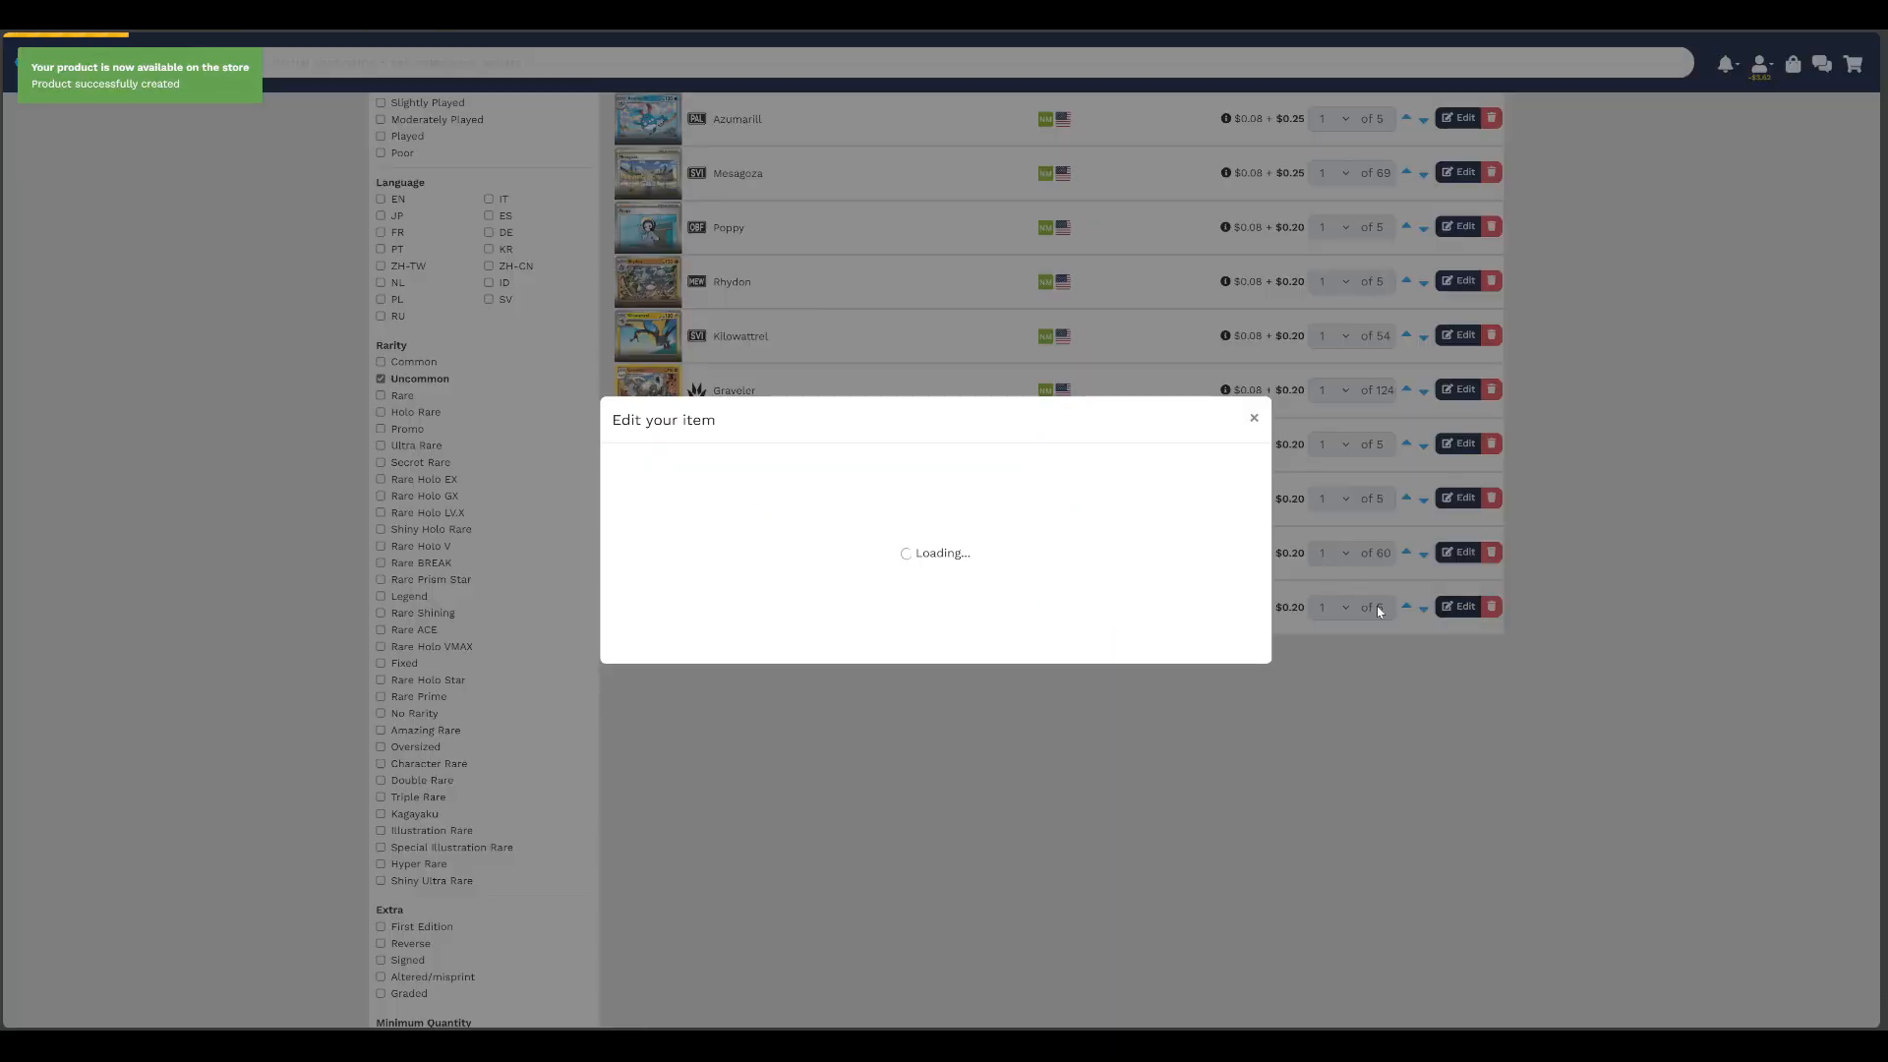
double_click(820, 619)
type("0.25")
left_click(902, 719)
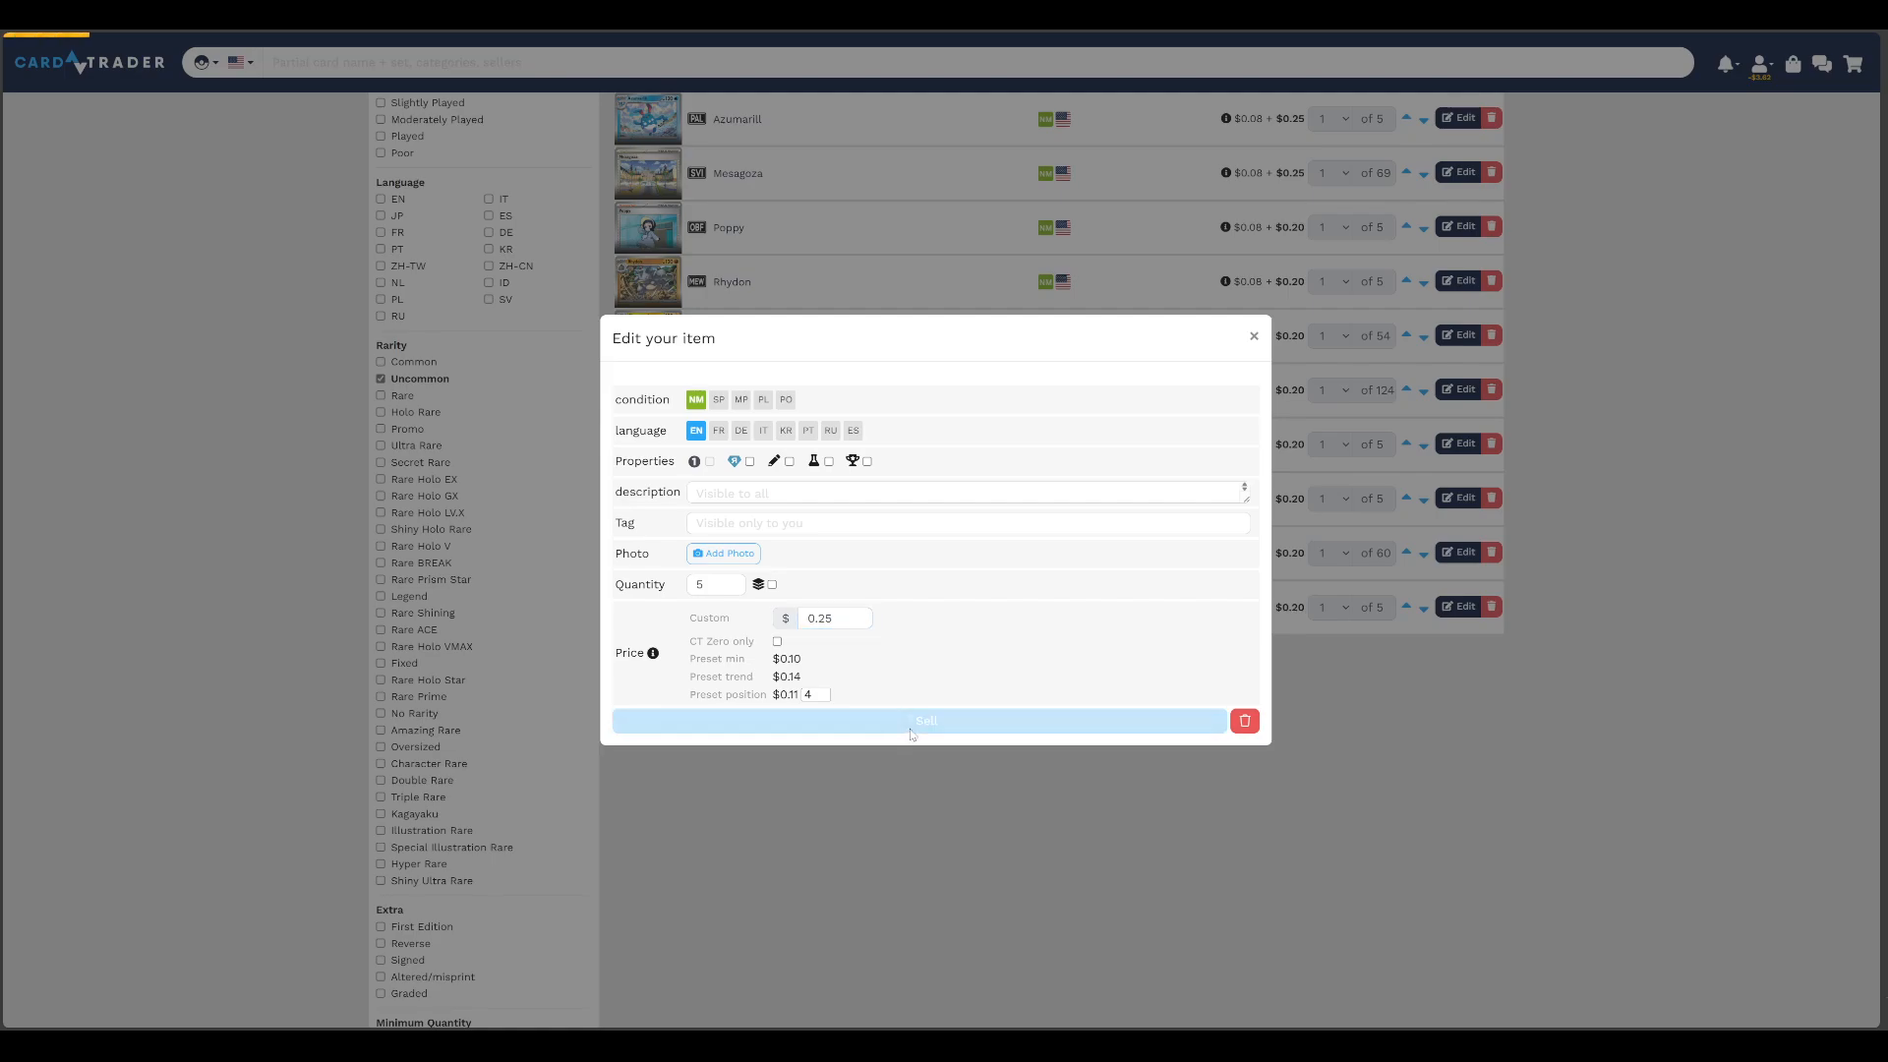
Set the custom price of the Zangoose listing to $0.25 and save it
left_click(1459, 606)
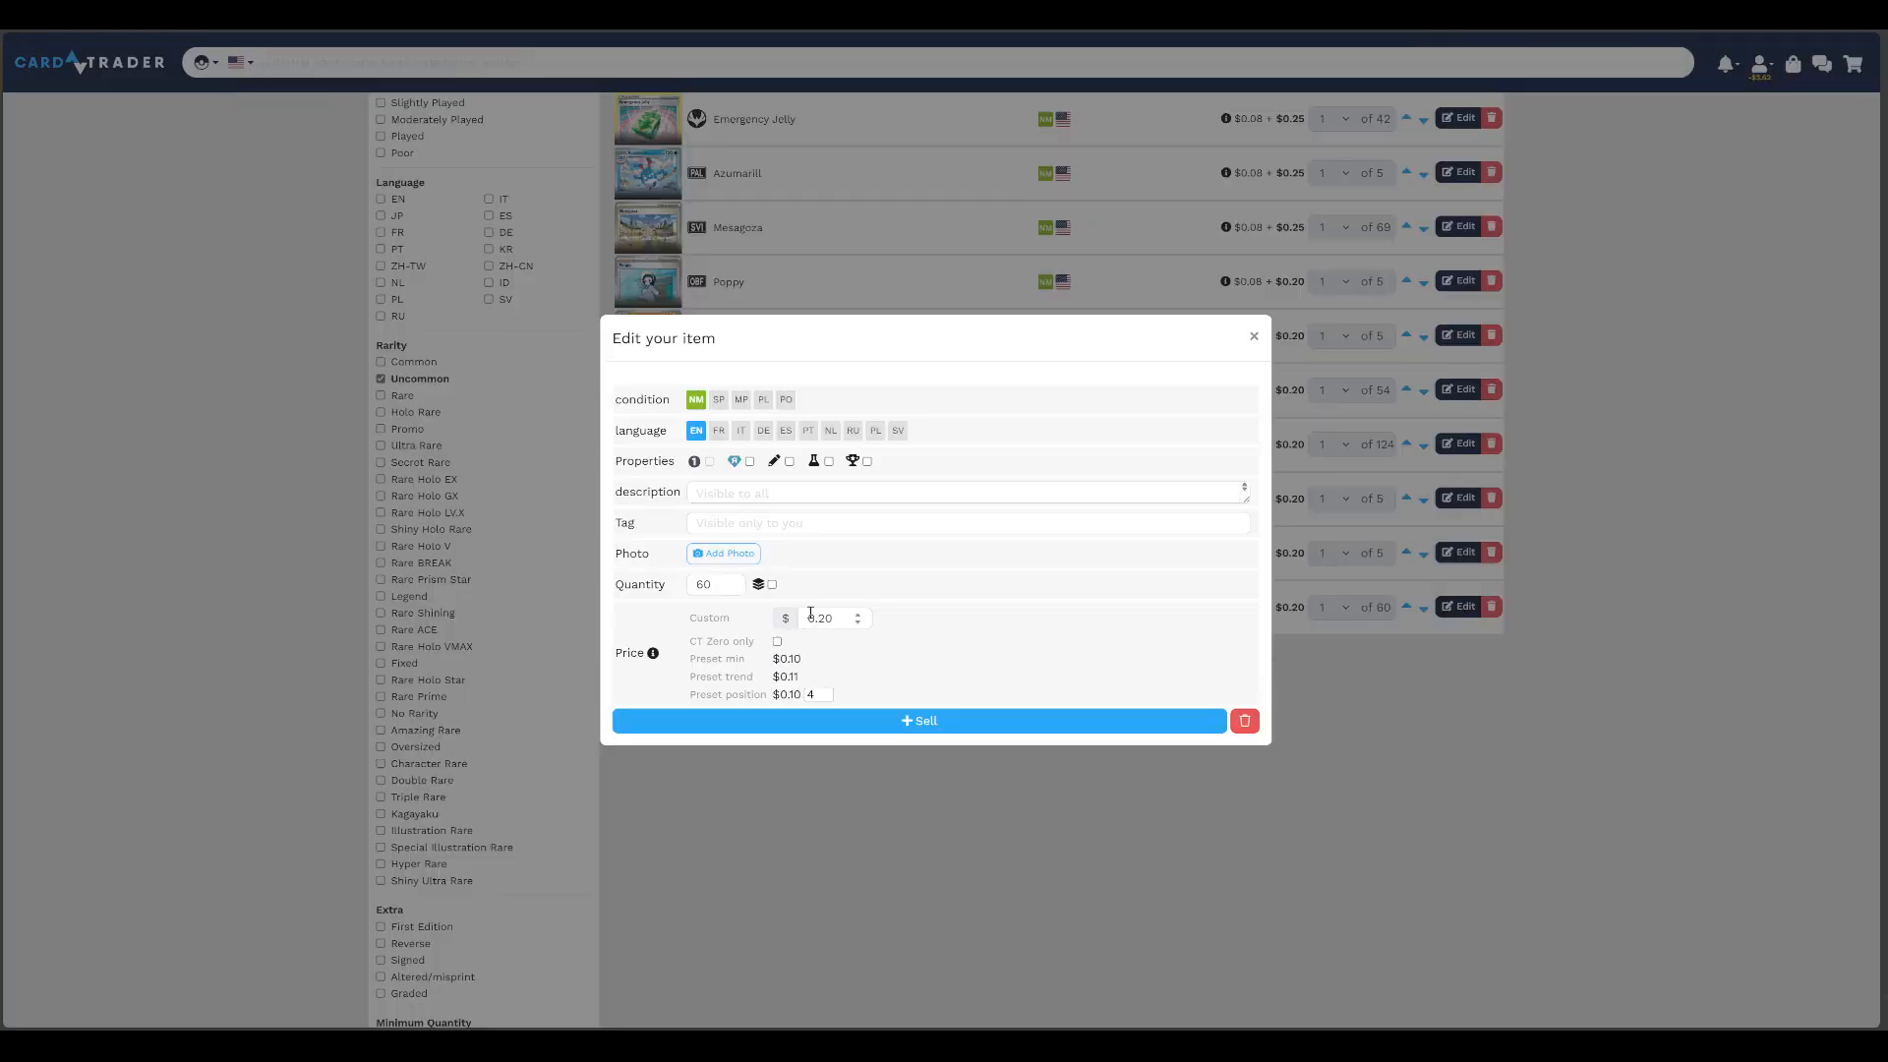
double_click(820, 618)
type("0.25")
left_click(932, 719)
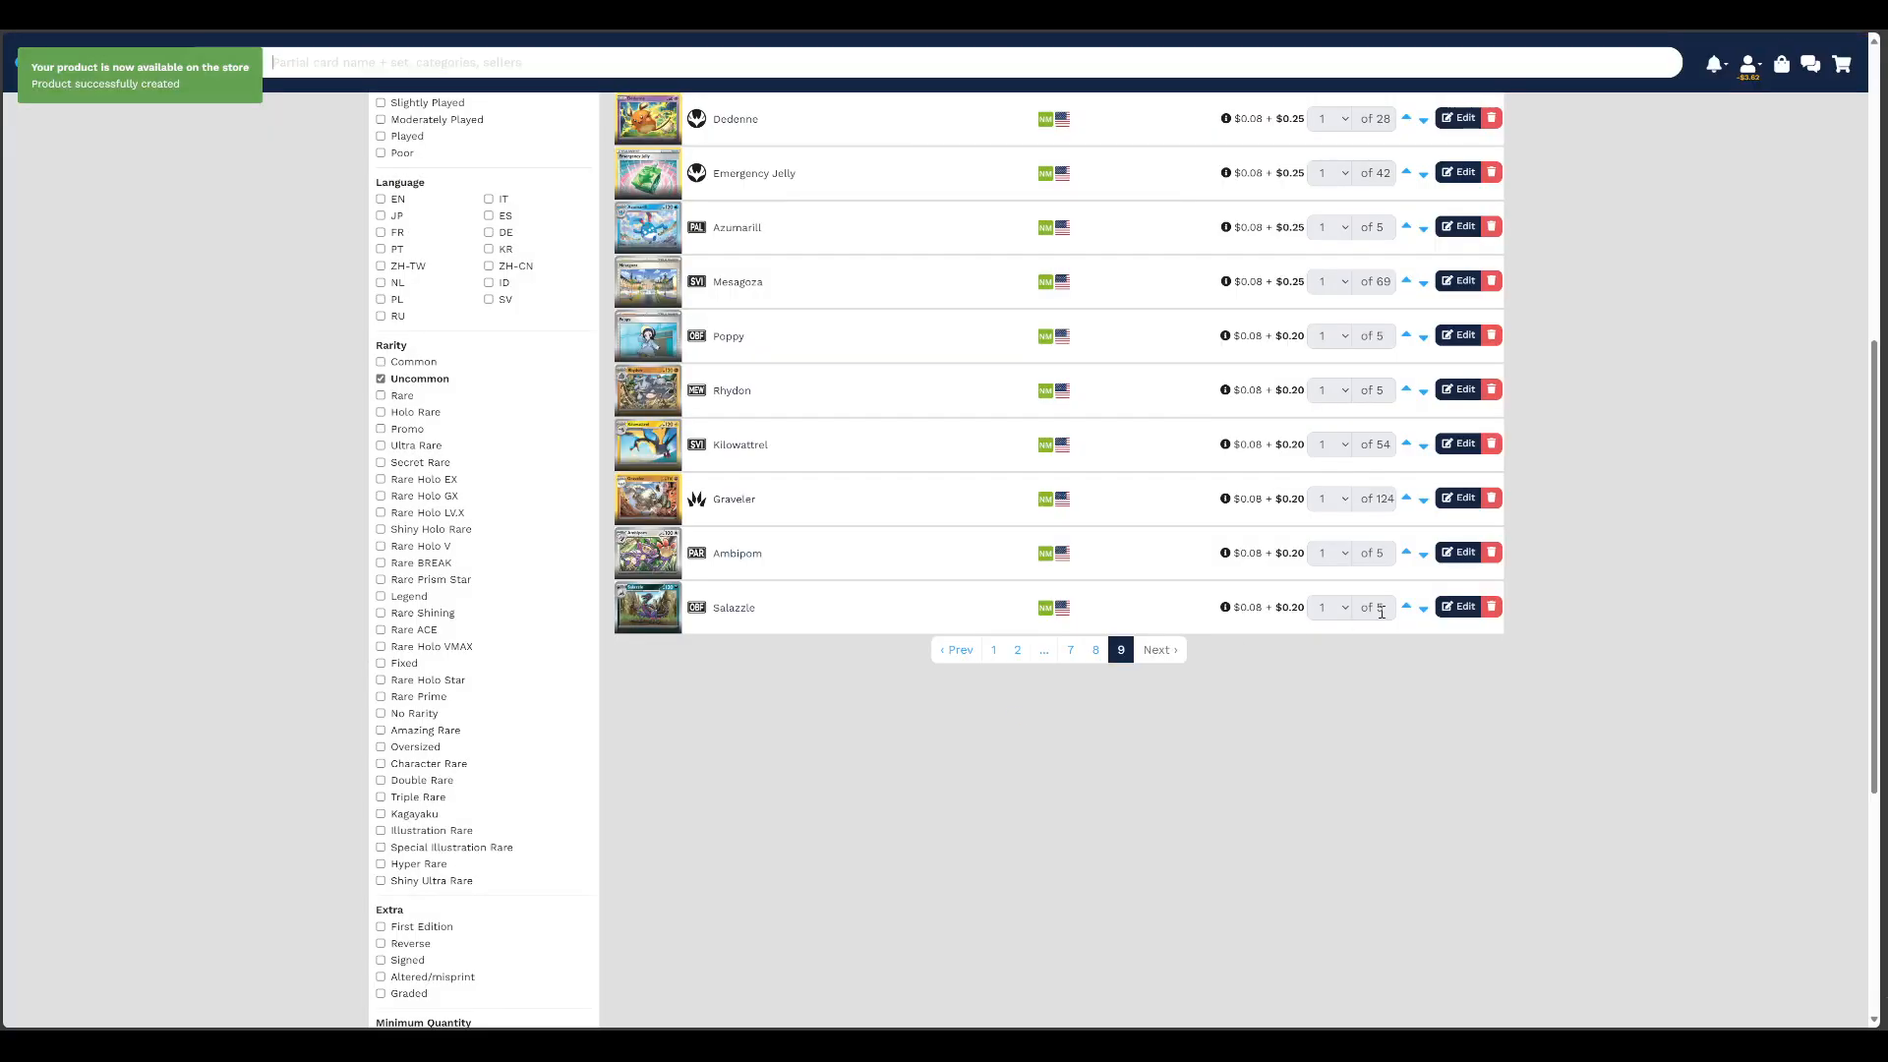
Set the custom price of the Salazzle listing to $0.25 and save it
left_click(1459, 606)
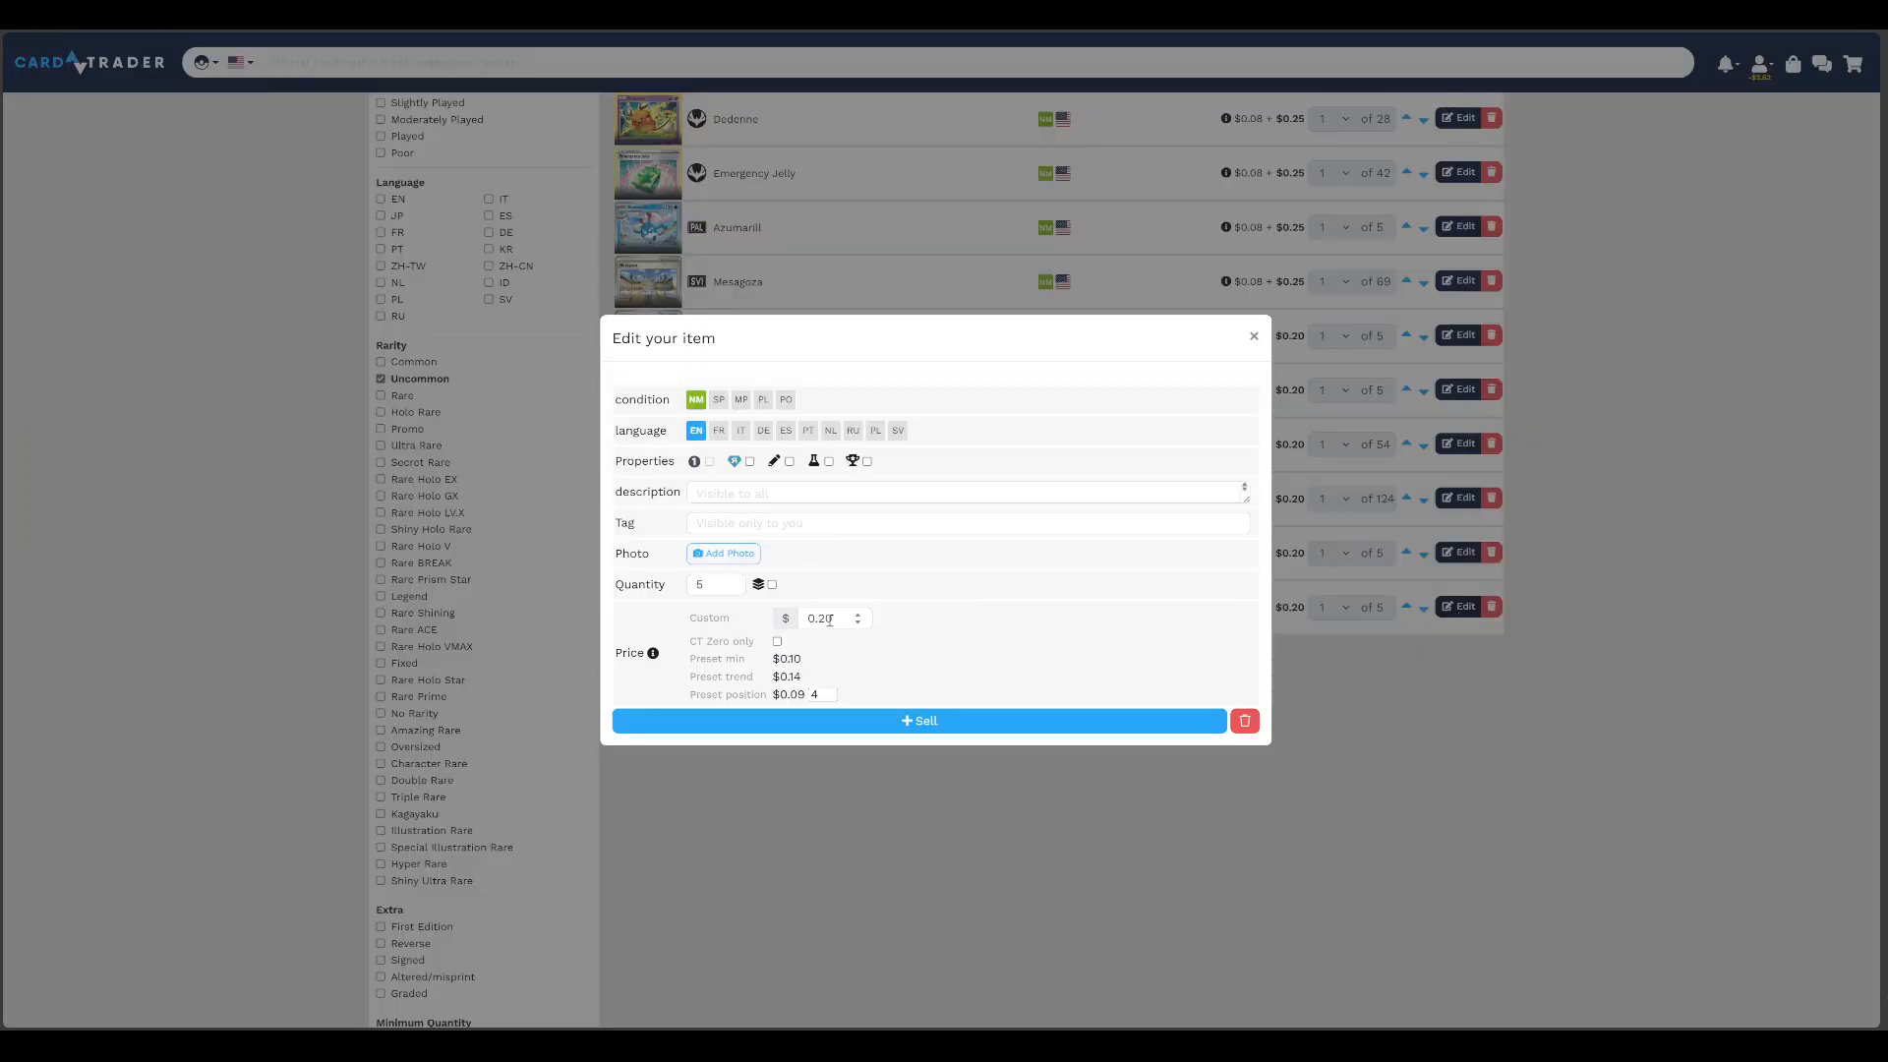
double_click(820, 618)
type("0.25")
left_click(932, 720)
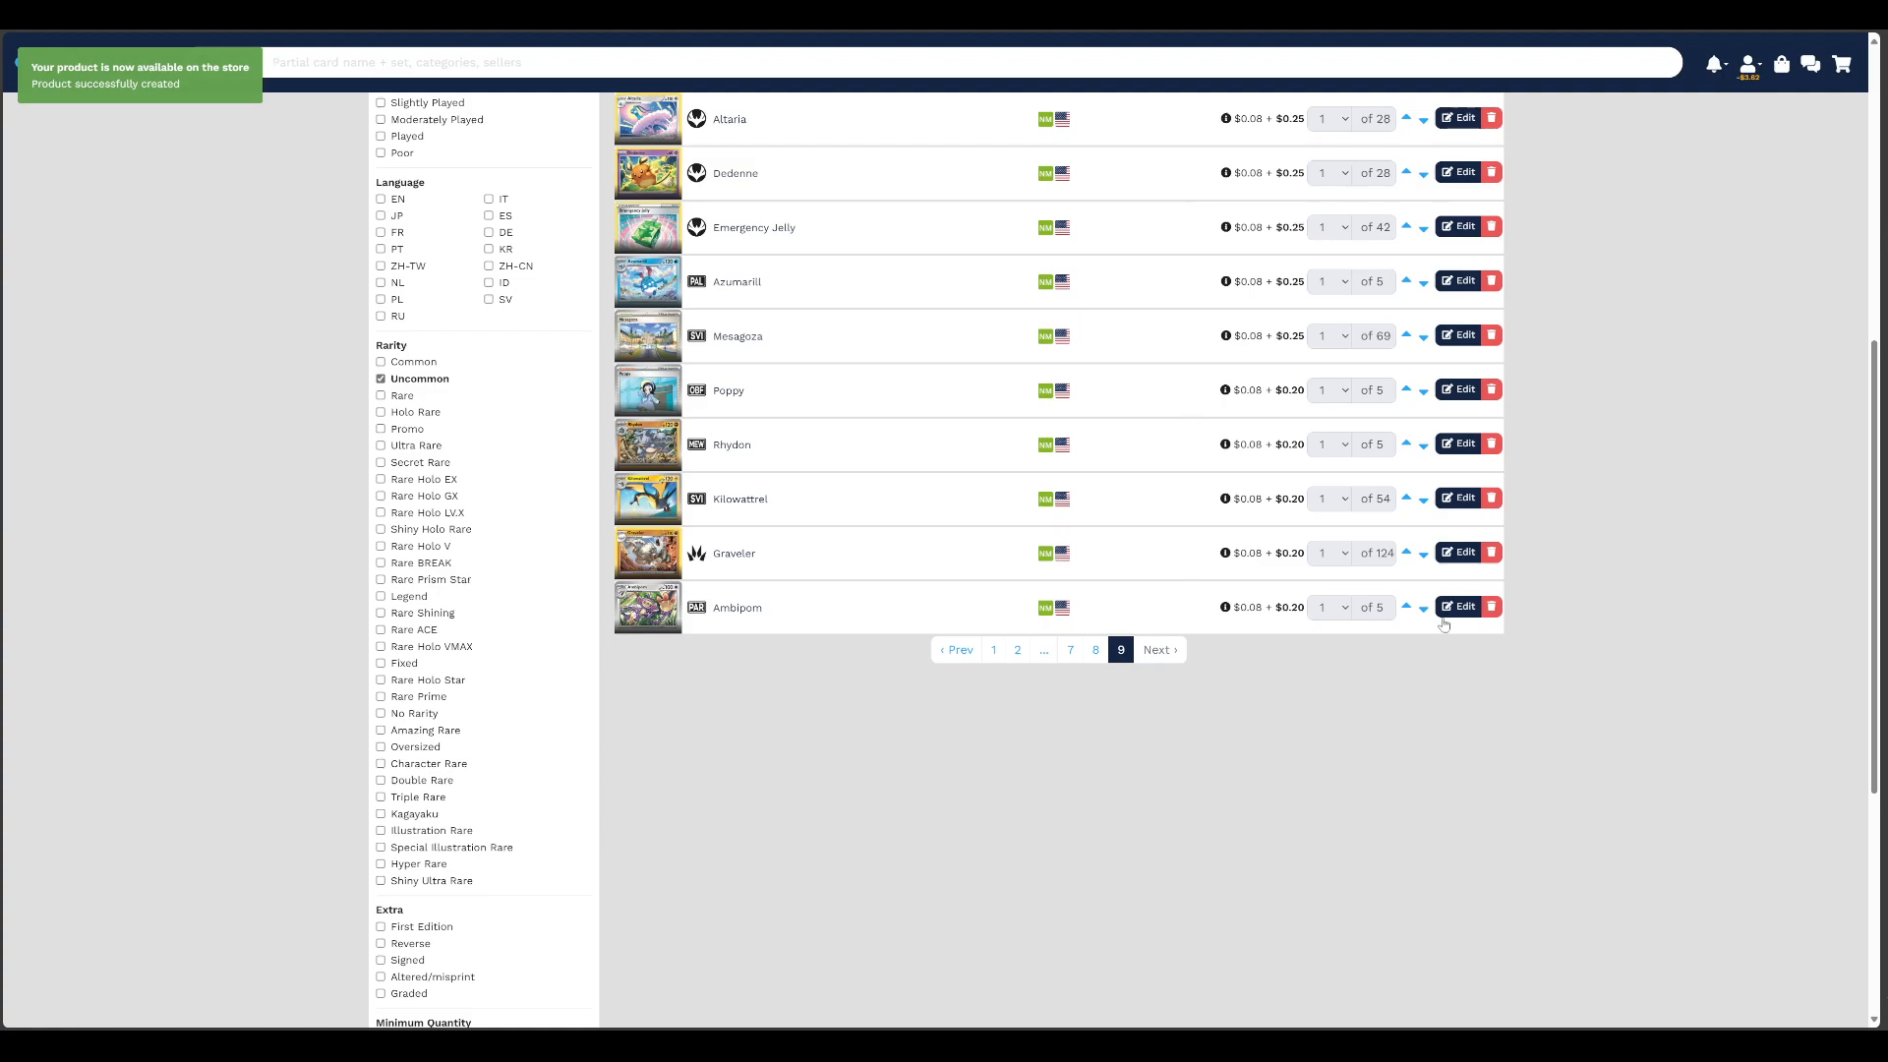
Set the custom price of the Ambipom listing to $0.25 and save it
left_click(1455, 608)
double_click(820, 619)
type("0.25")
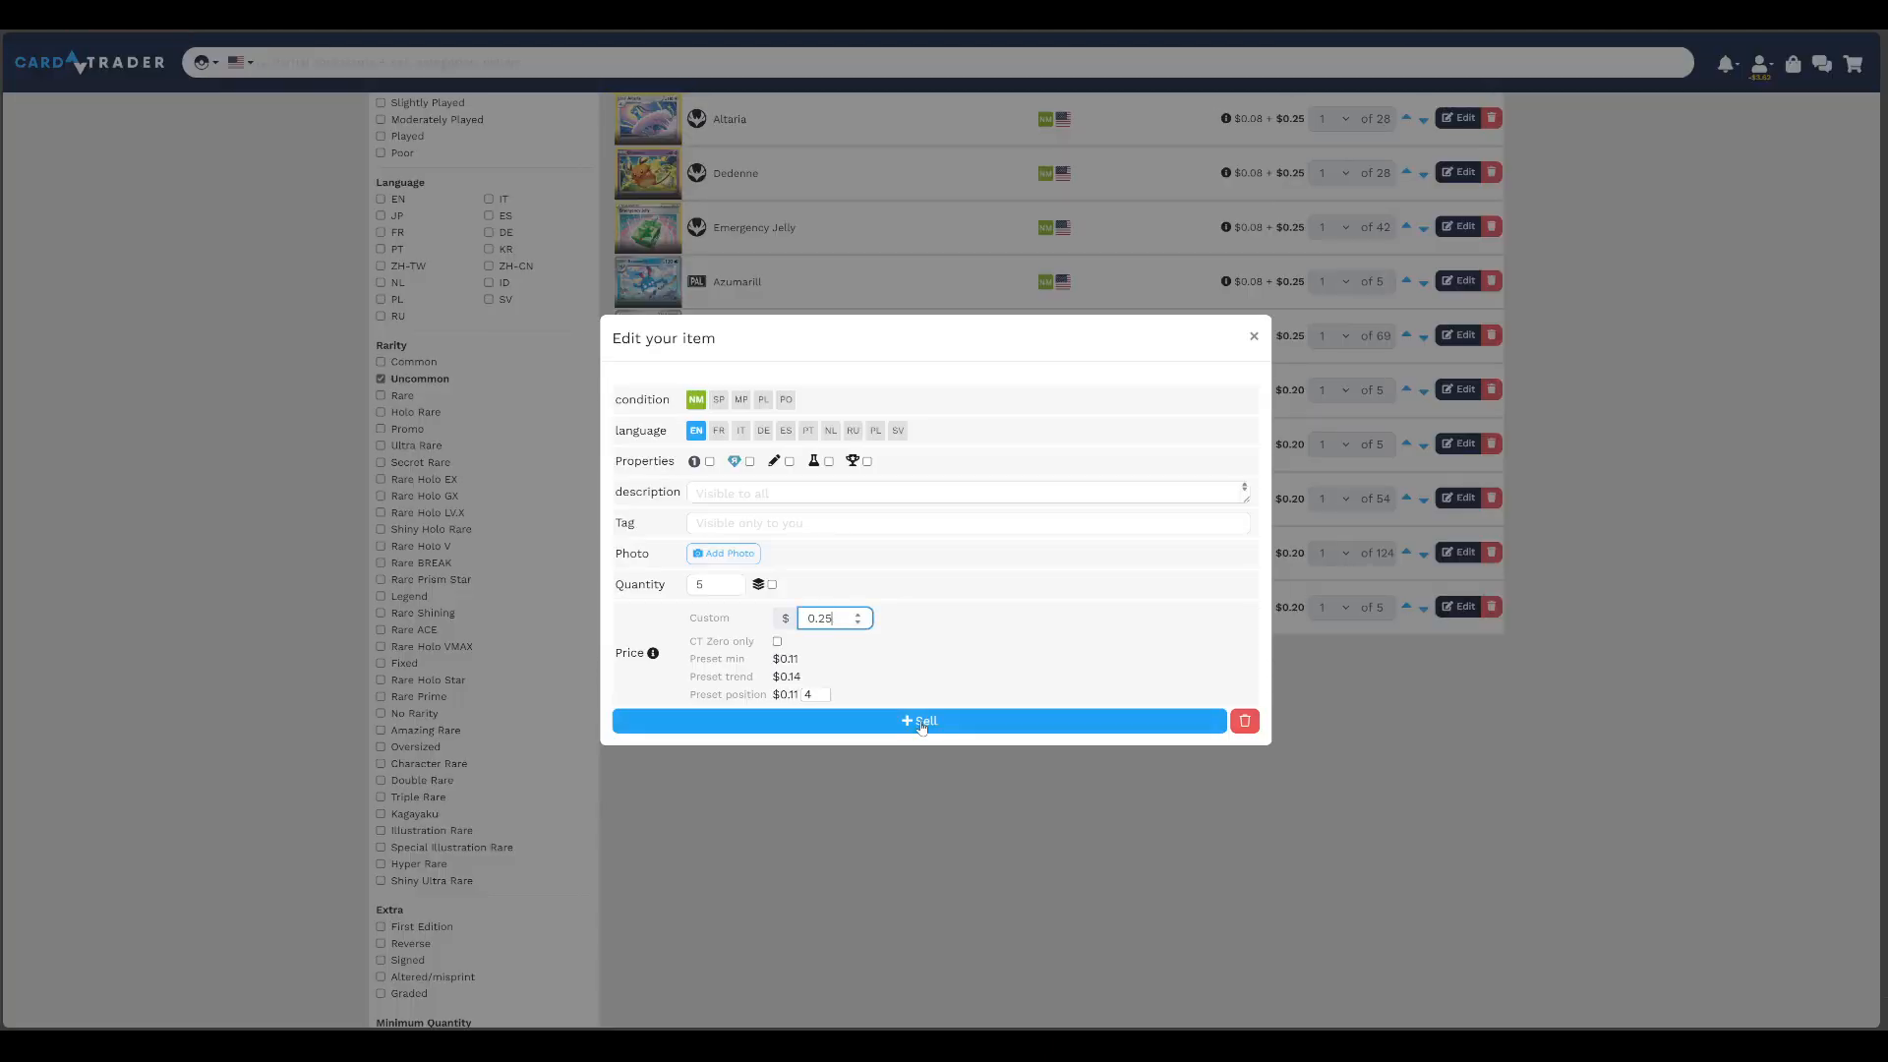
left_click(921, 724)
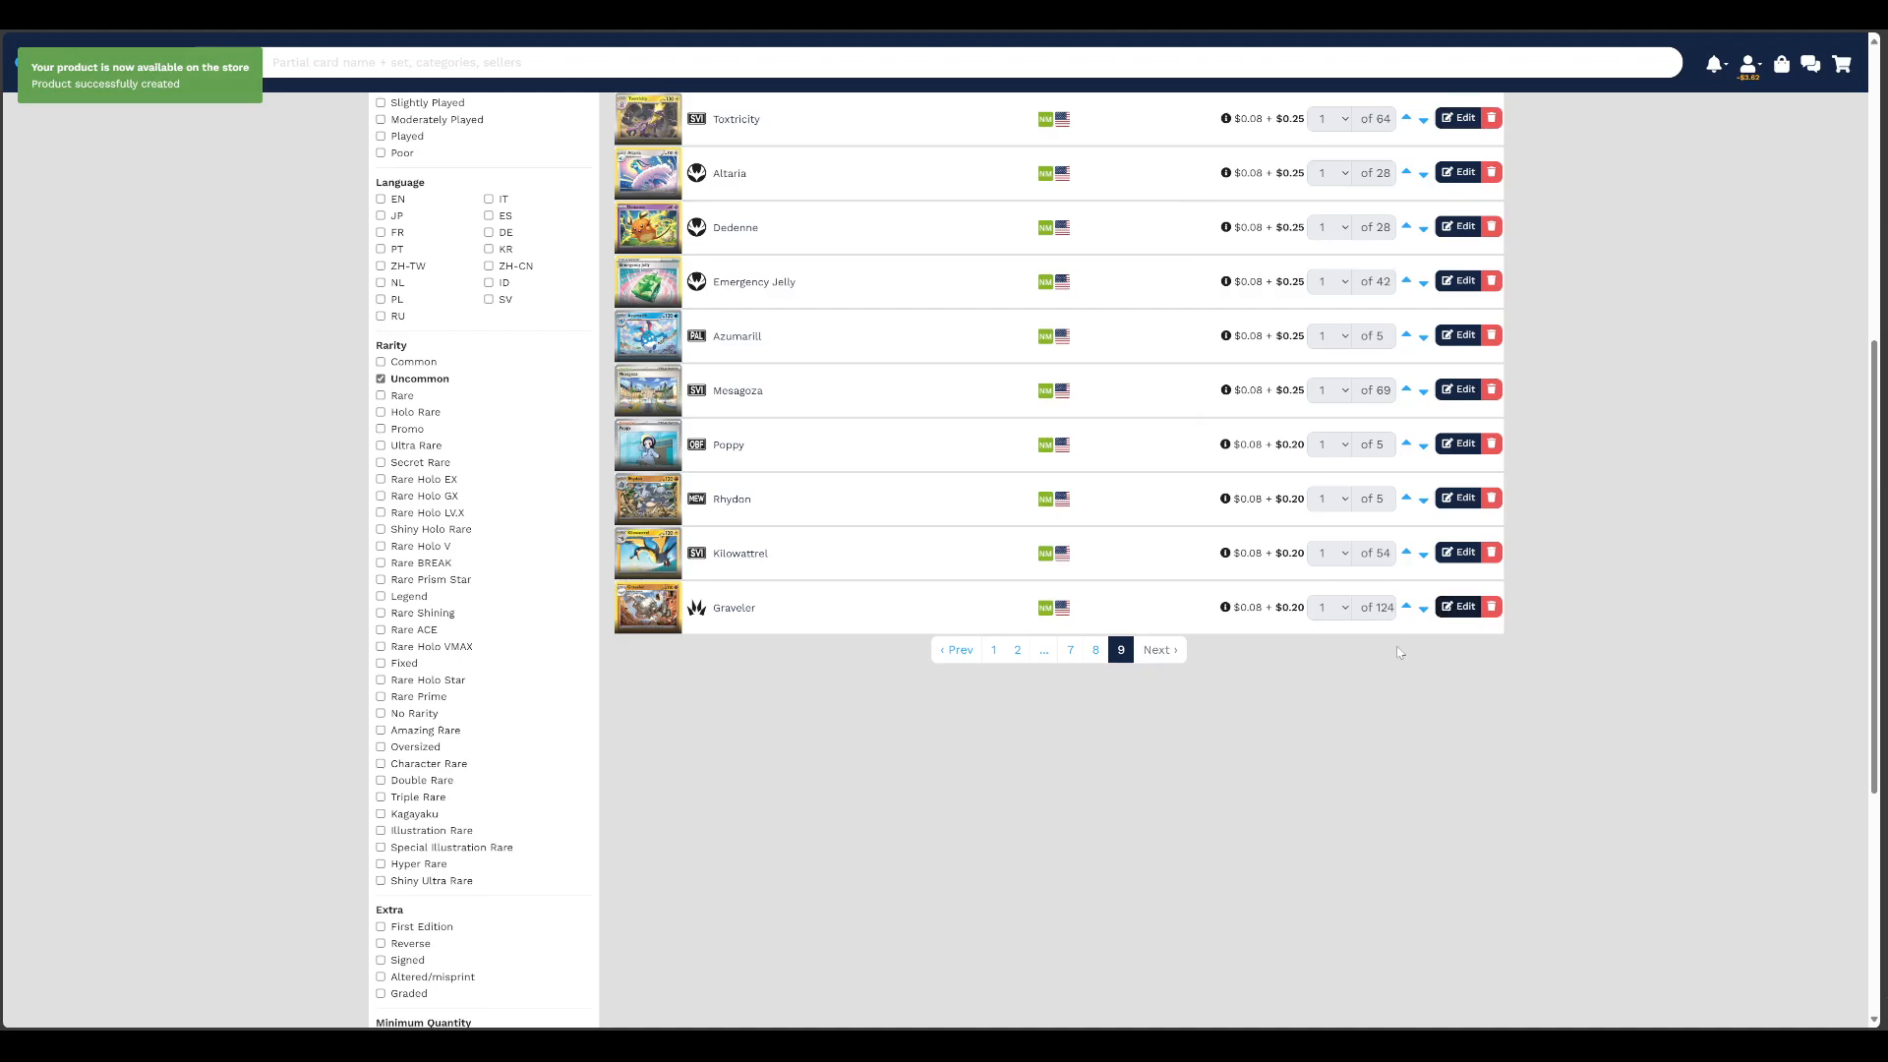
Set the custom price of the Graveler listing to $0.25 and save it
left_click(1457, 607)
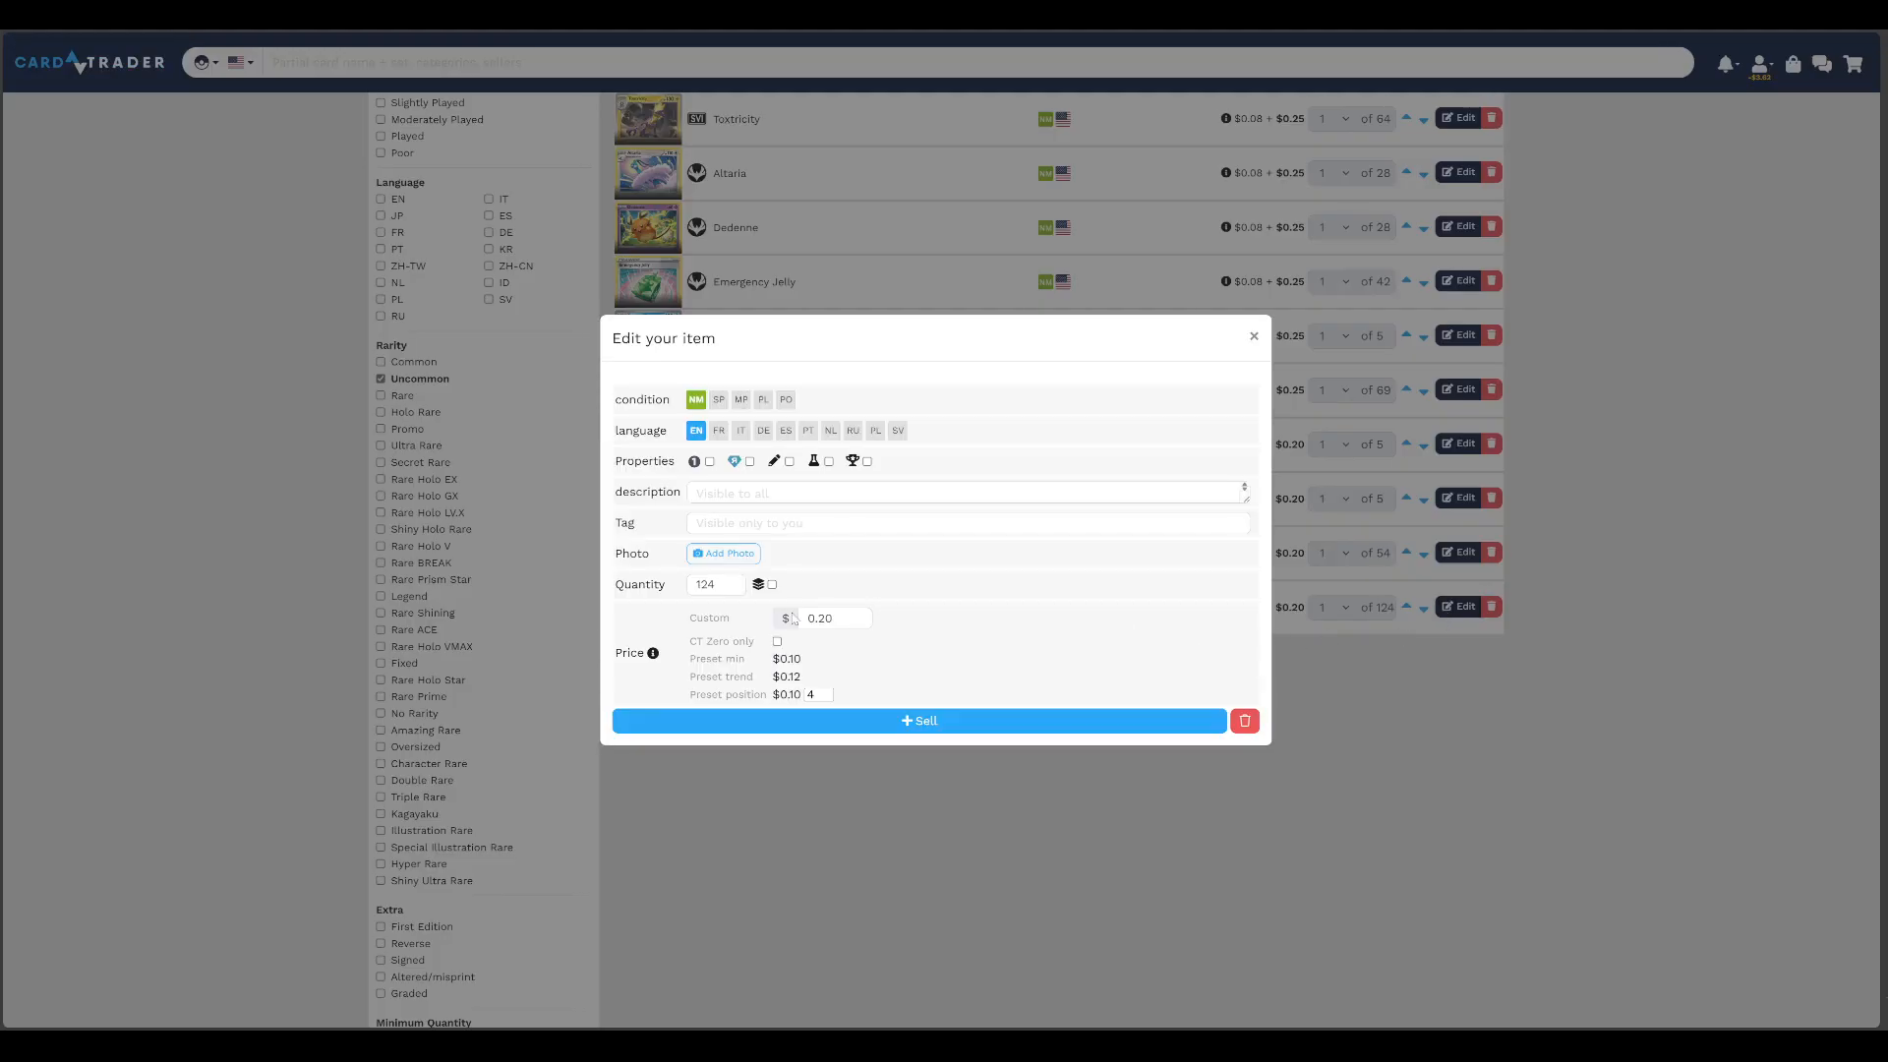
double_click(820, 618)
type("0.25")
left_click(950, 721)
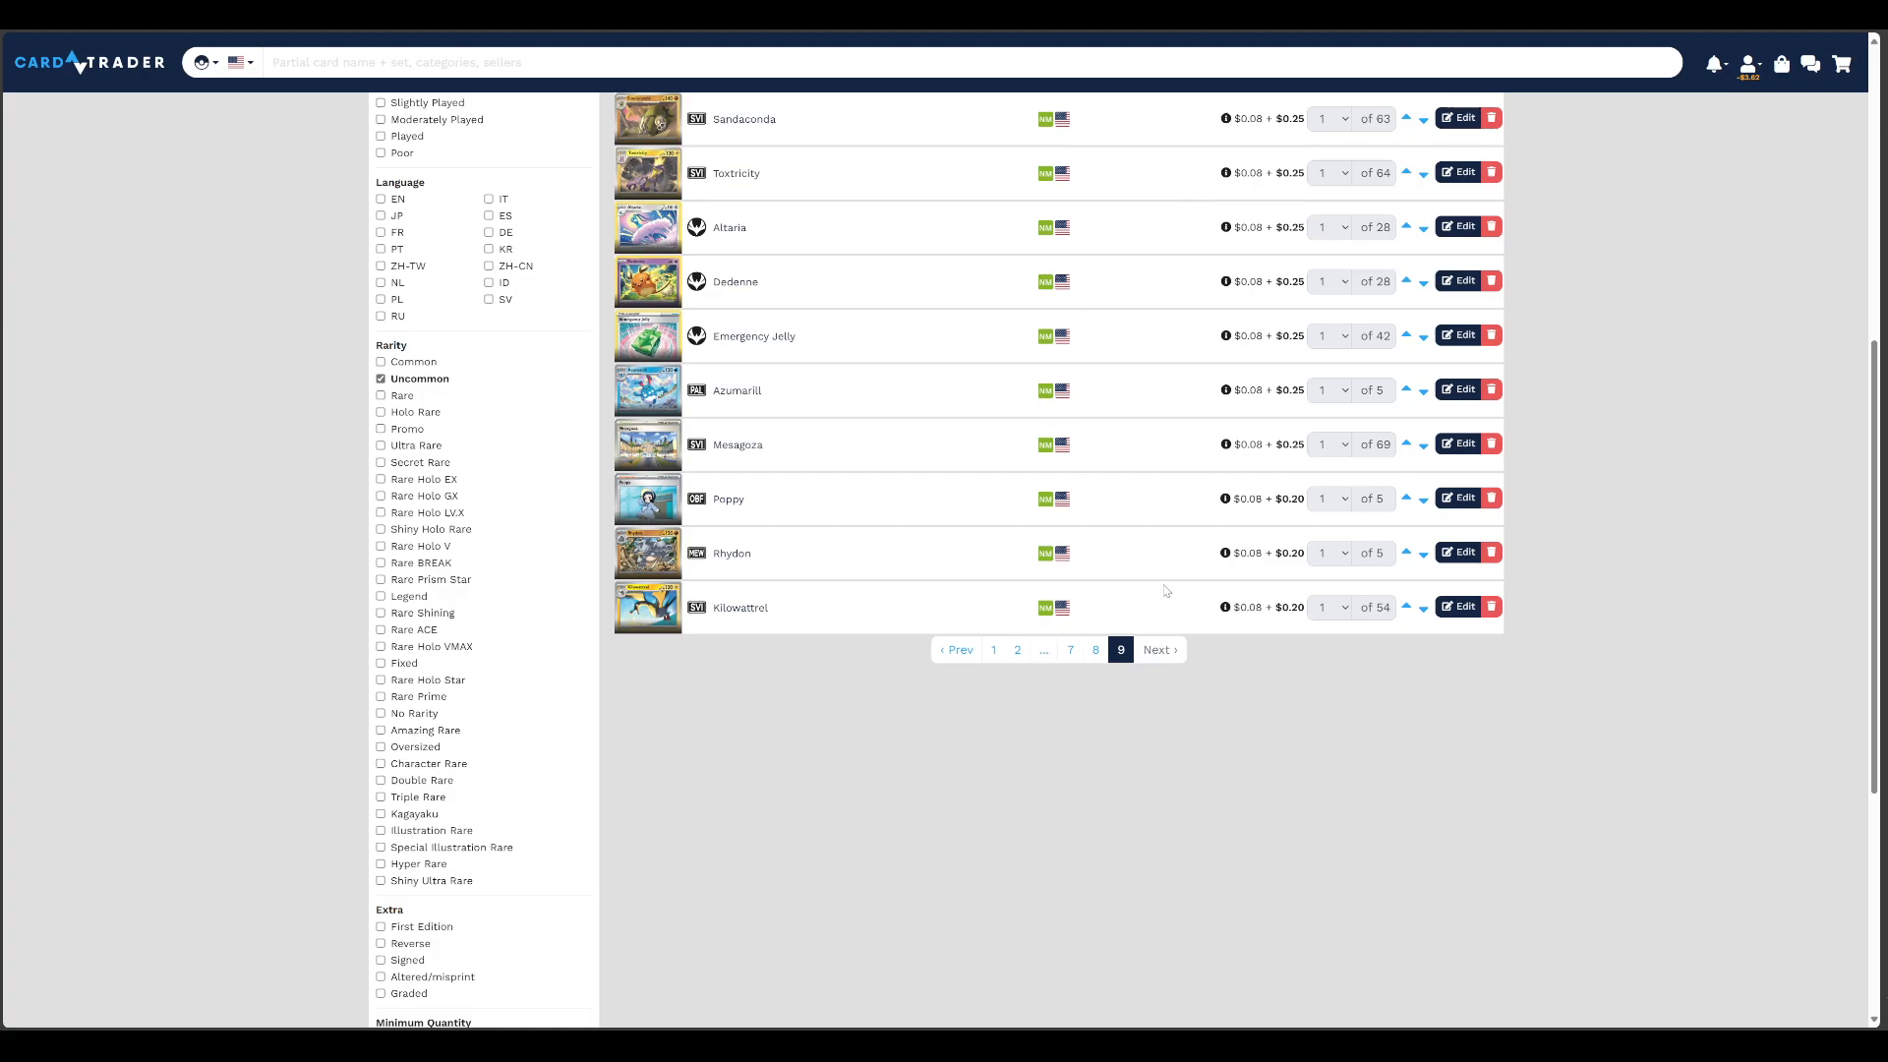
Set the custom price of the Kilowattrel listing to $0.25 and save it
left_click(1461, 607)
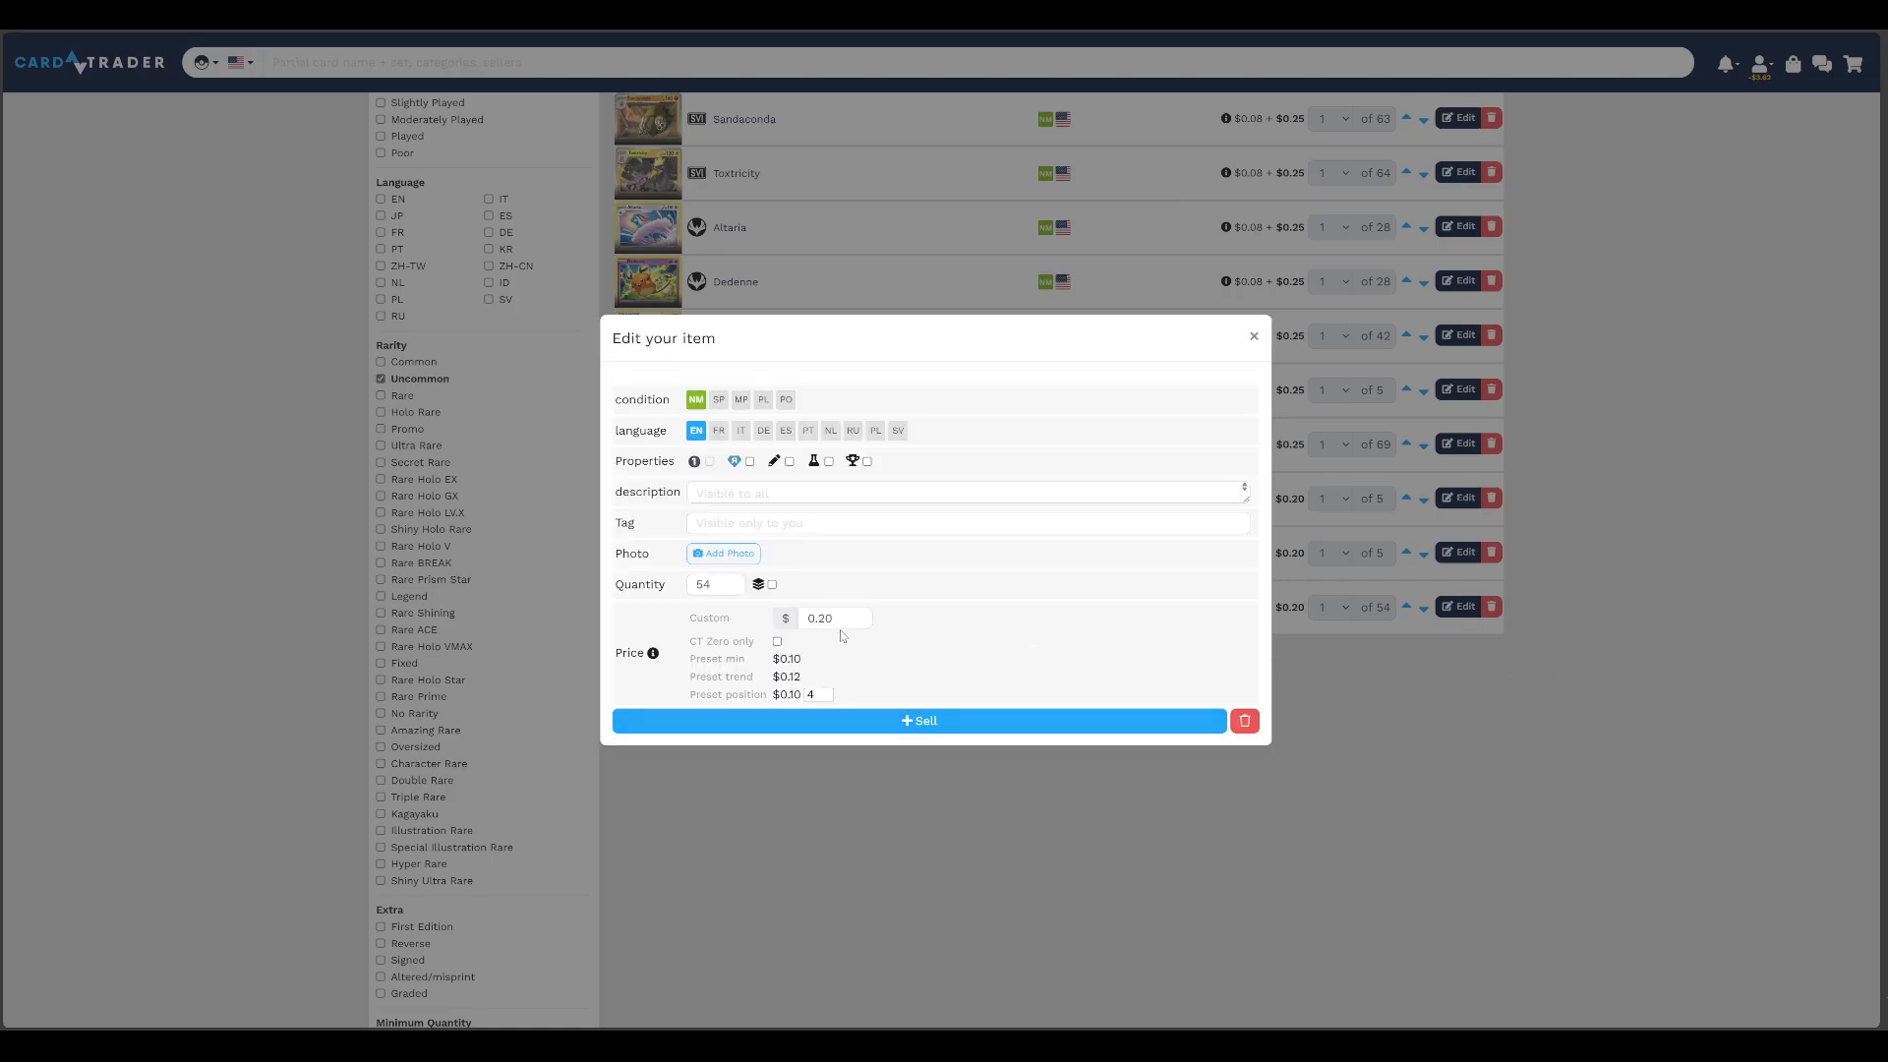
left_click(823, 618)
double_click(823, 617)
type("0.25")
left_click(891, 727)
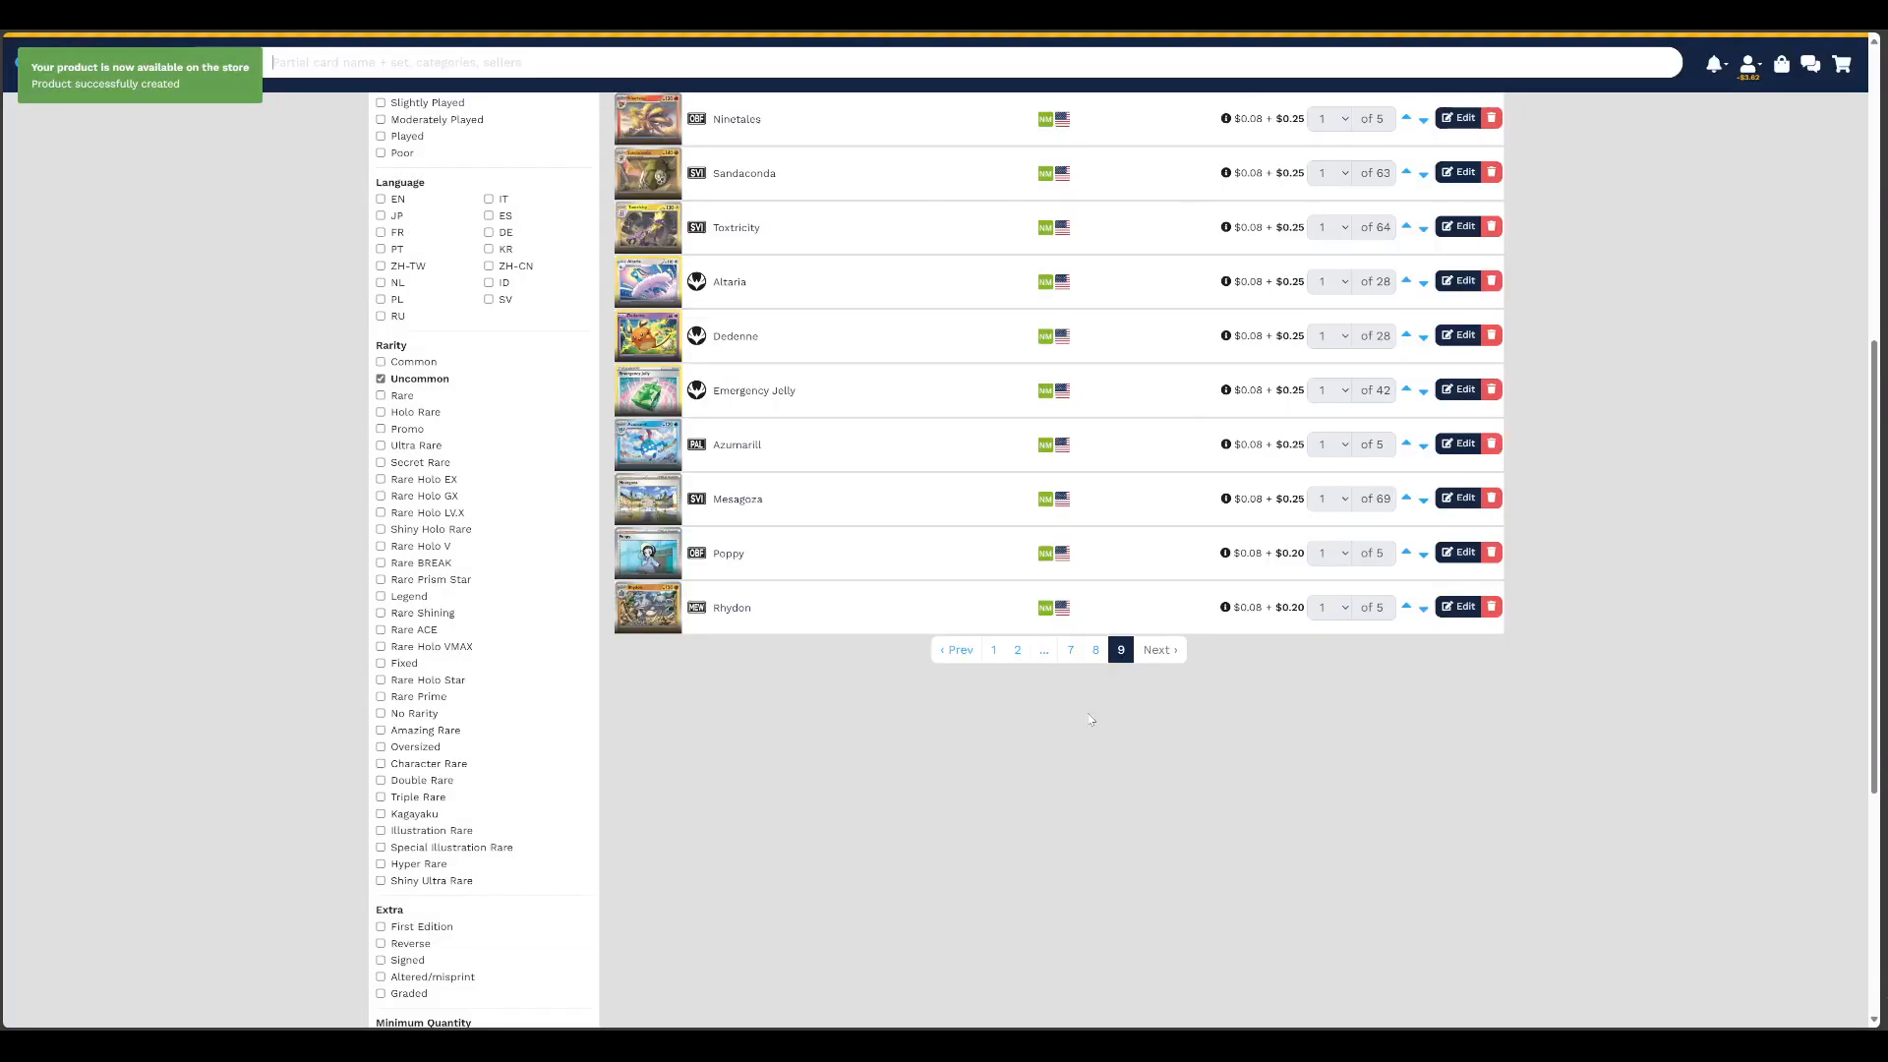
Set the custom price of the Rhydon listing to $0.25 and save it
left_click(1459, 607)
double_click(820, 617)
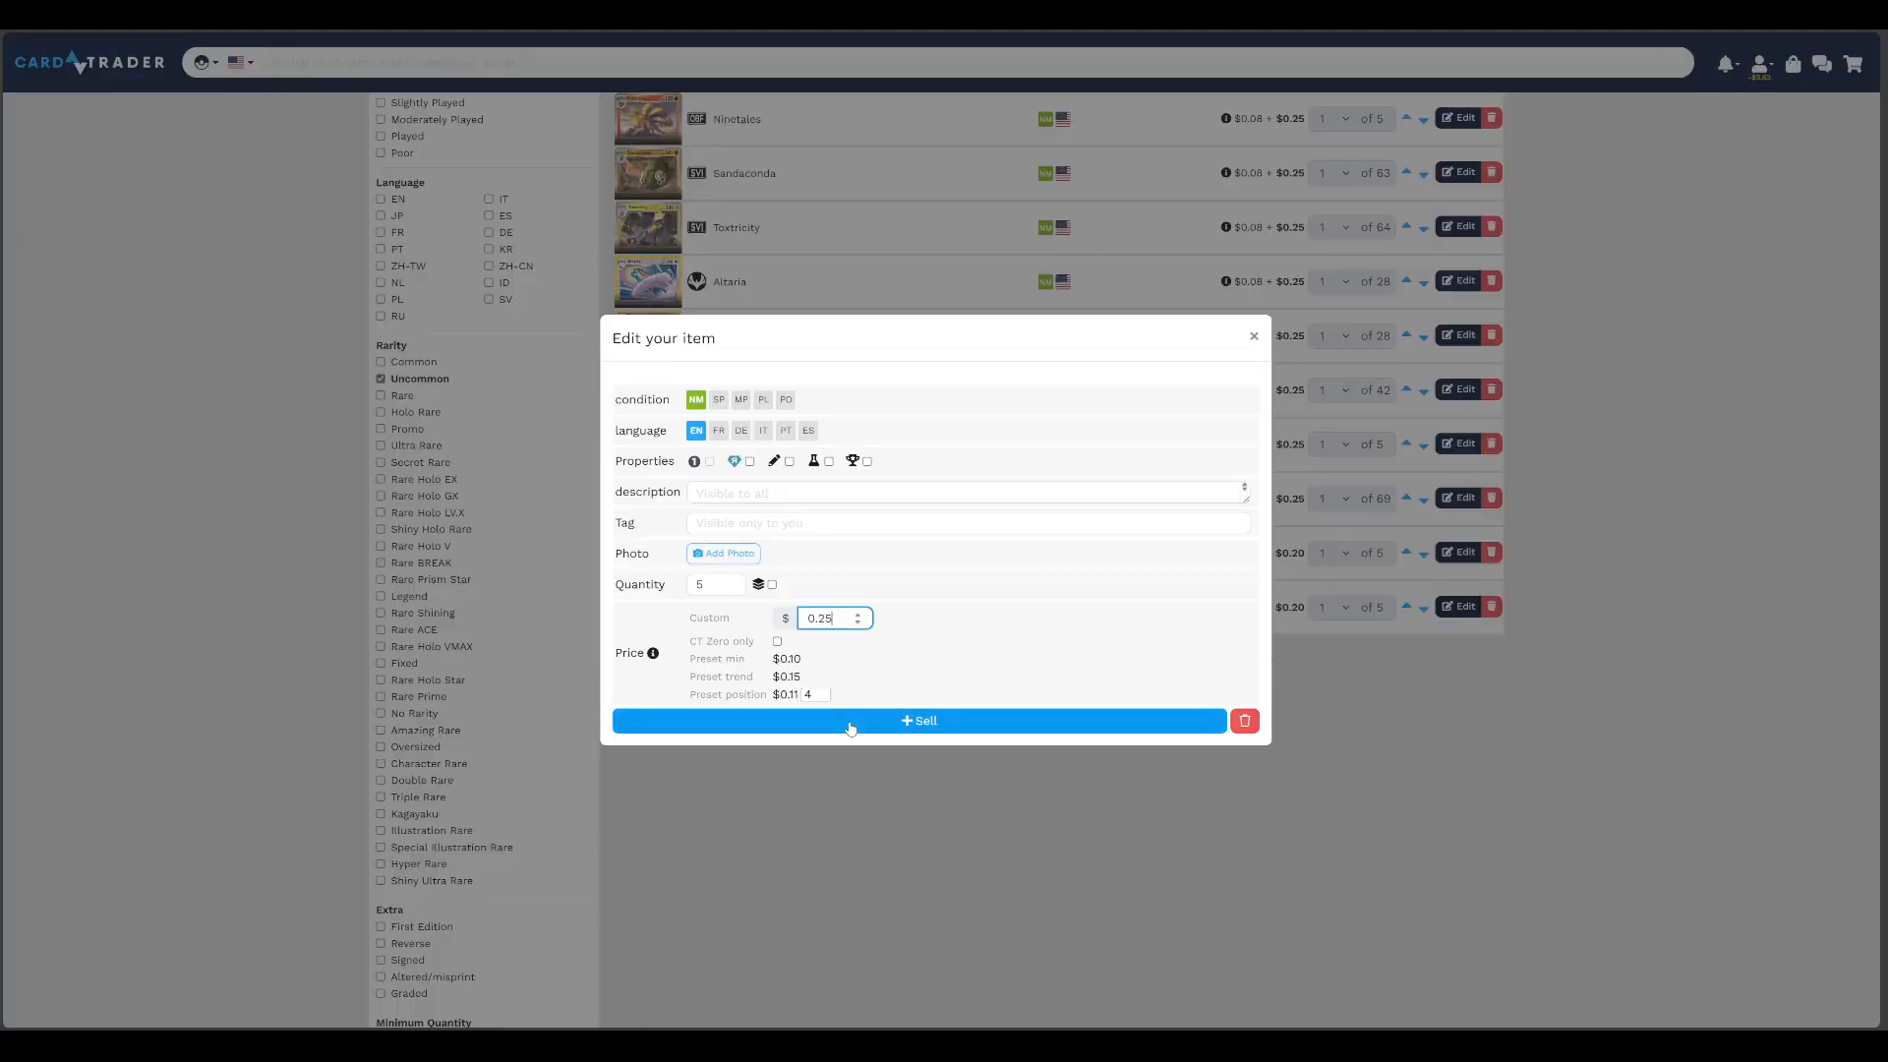
left_click(853, 723)
Set the custom price of the Poppy listing to $0.25 and save it
left_click(1460, 607)
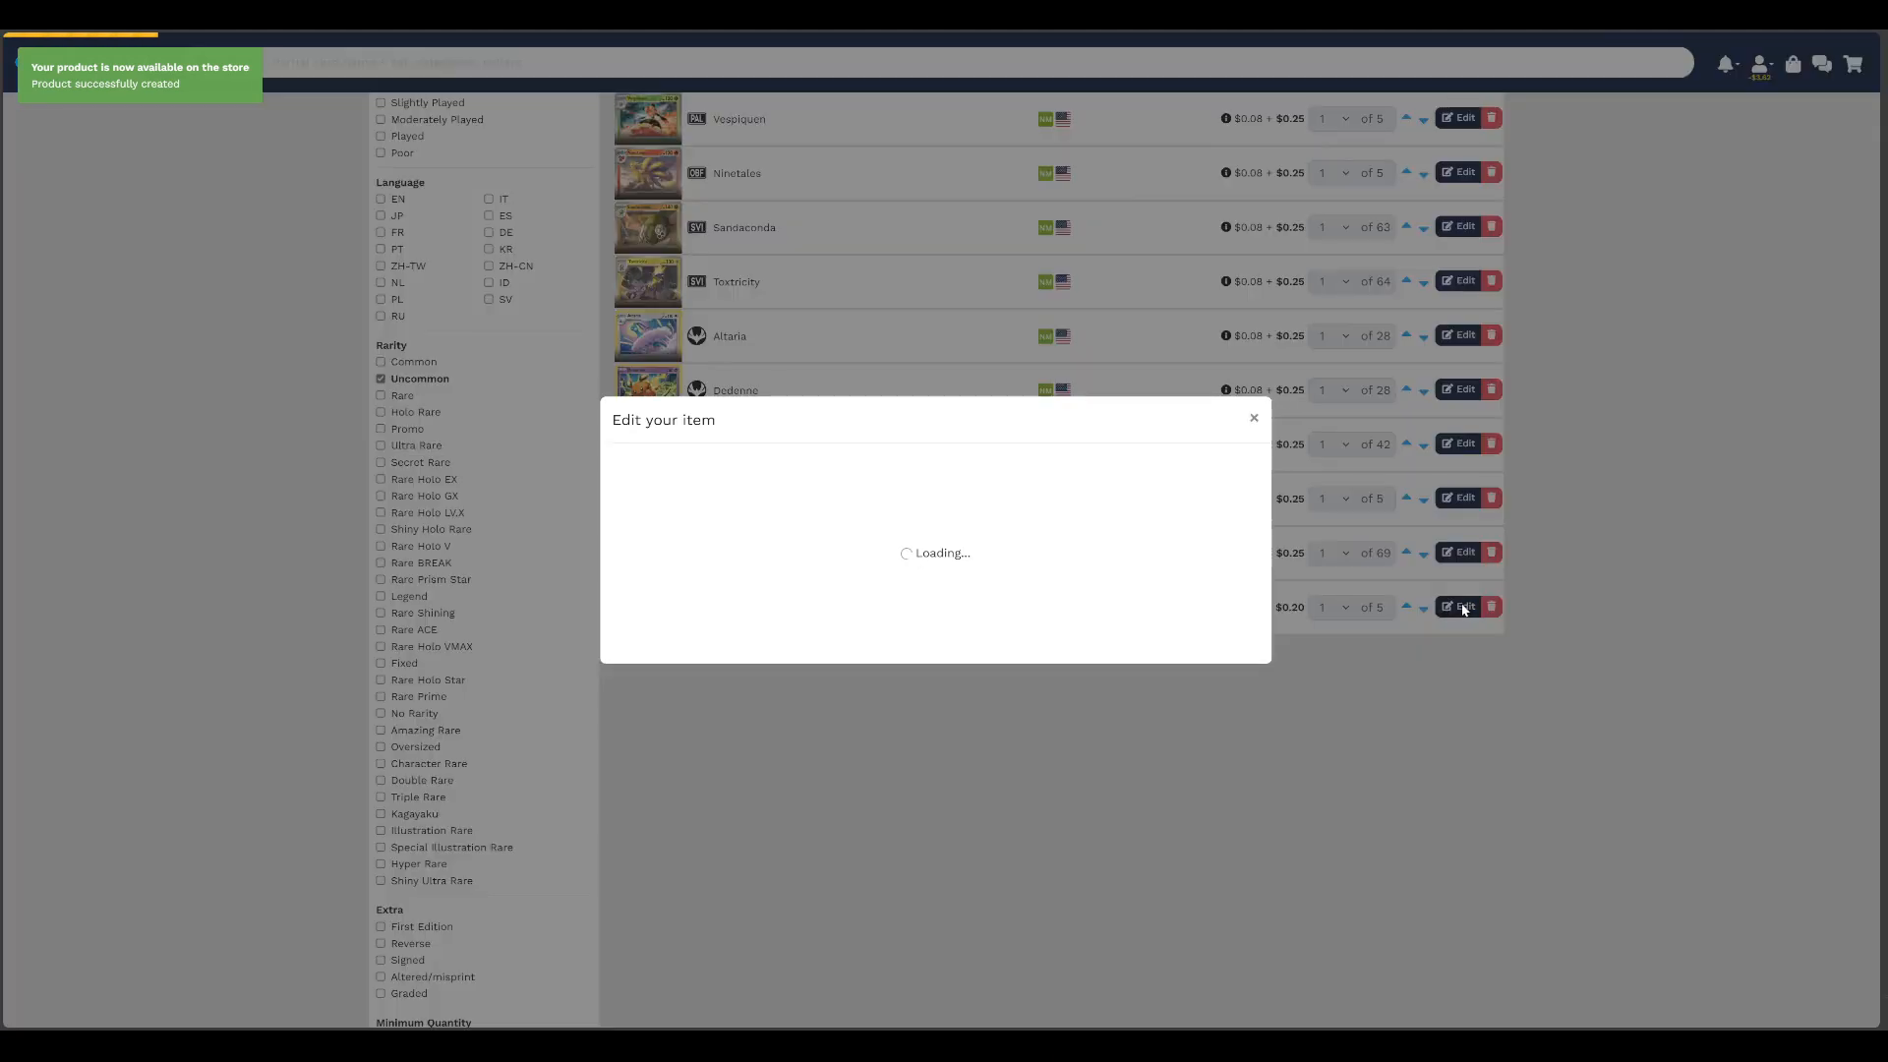
double_click(816, 617)
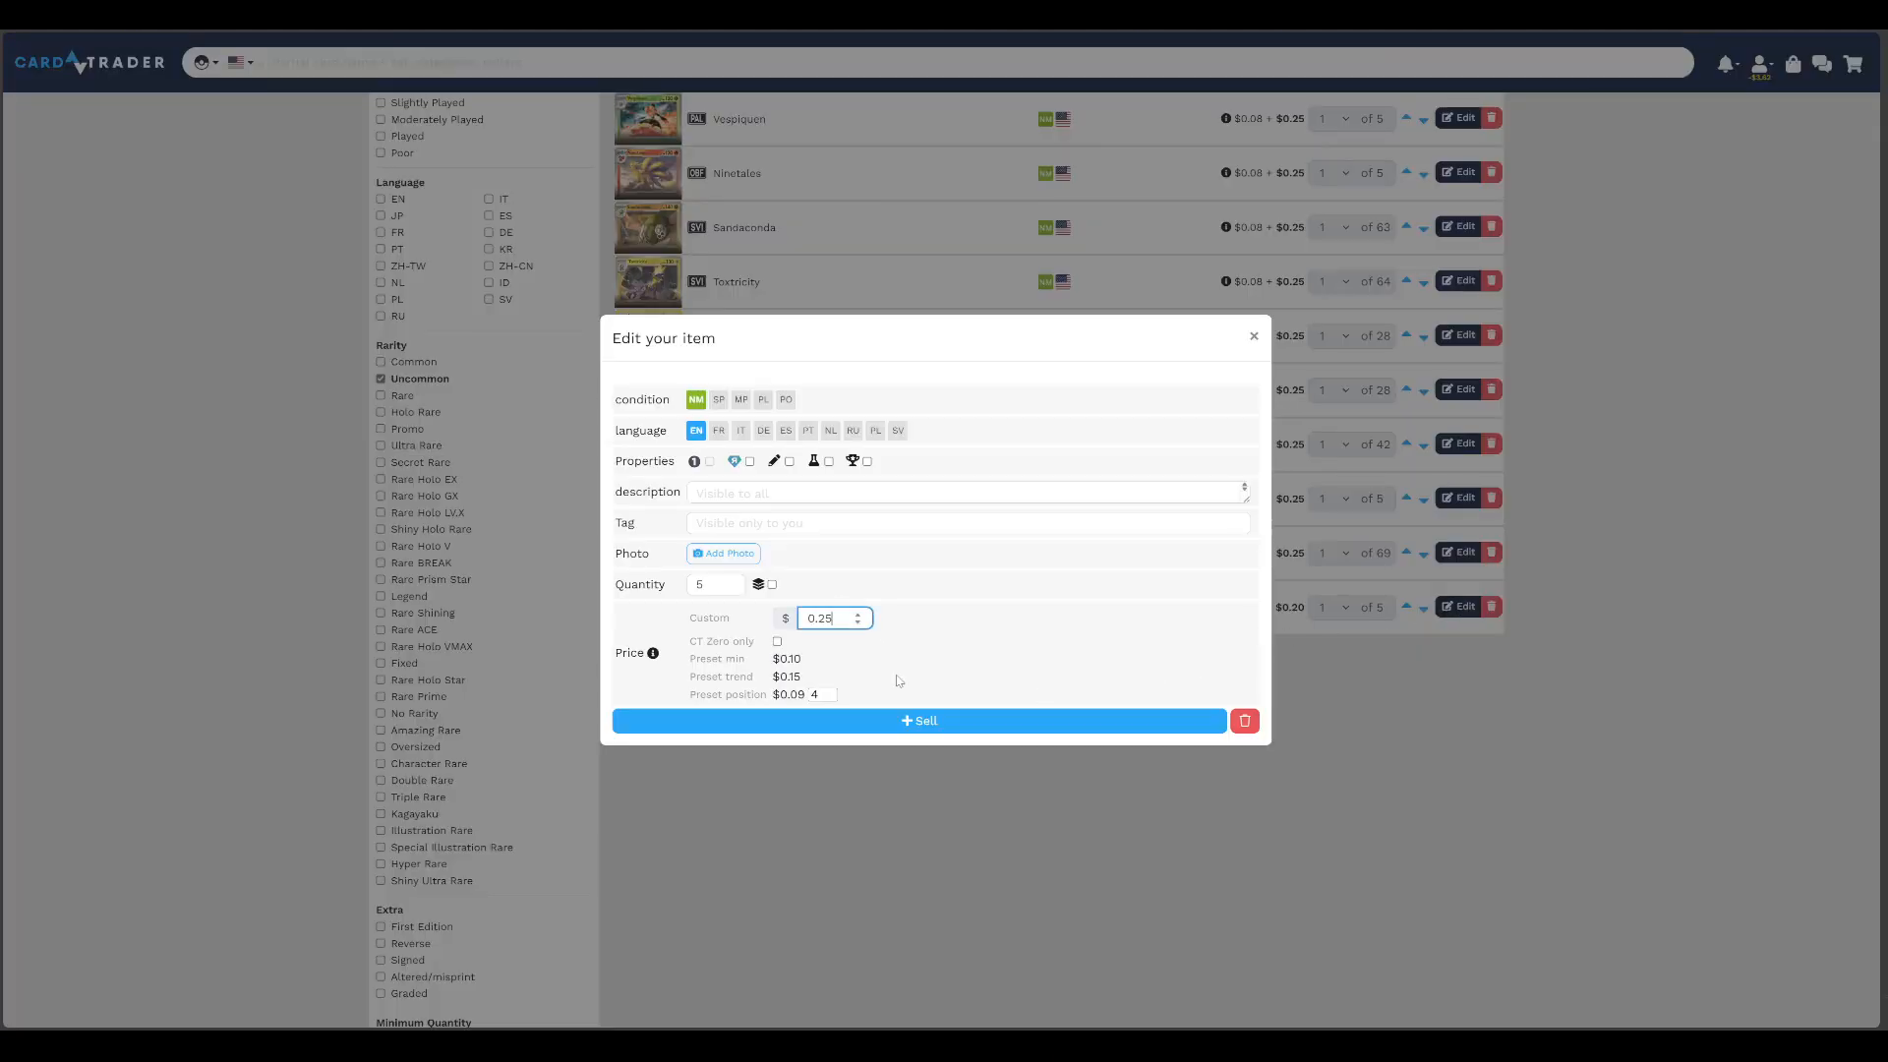
left_click(918, 721)
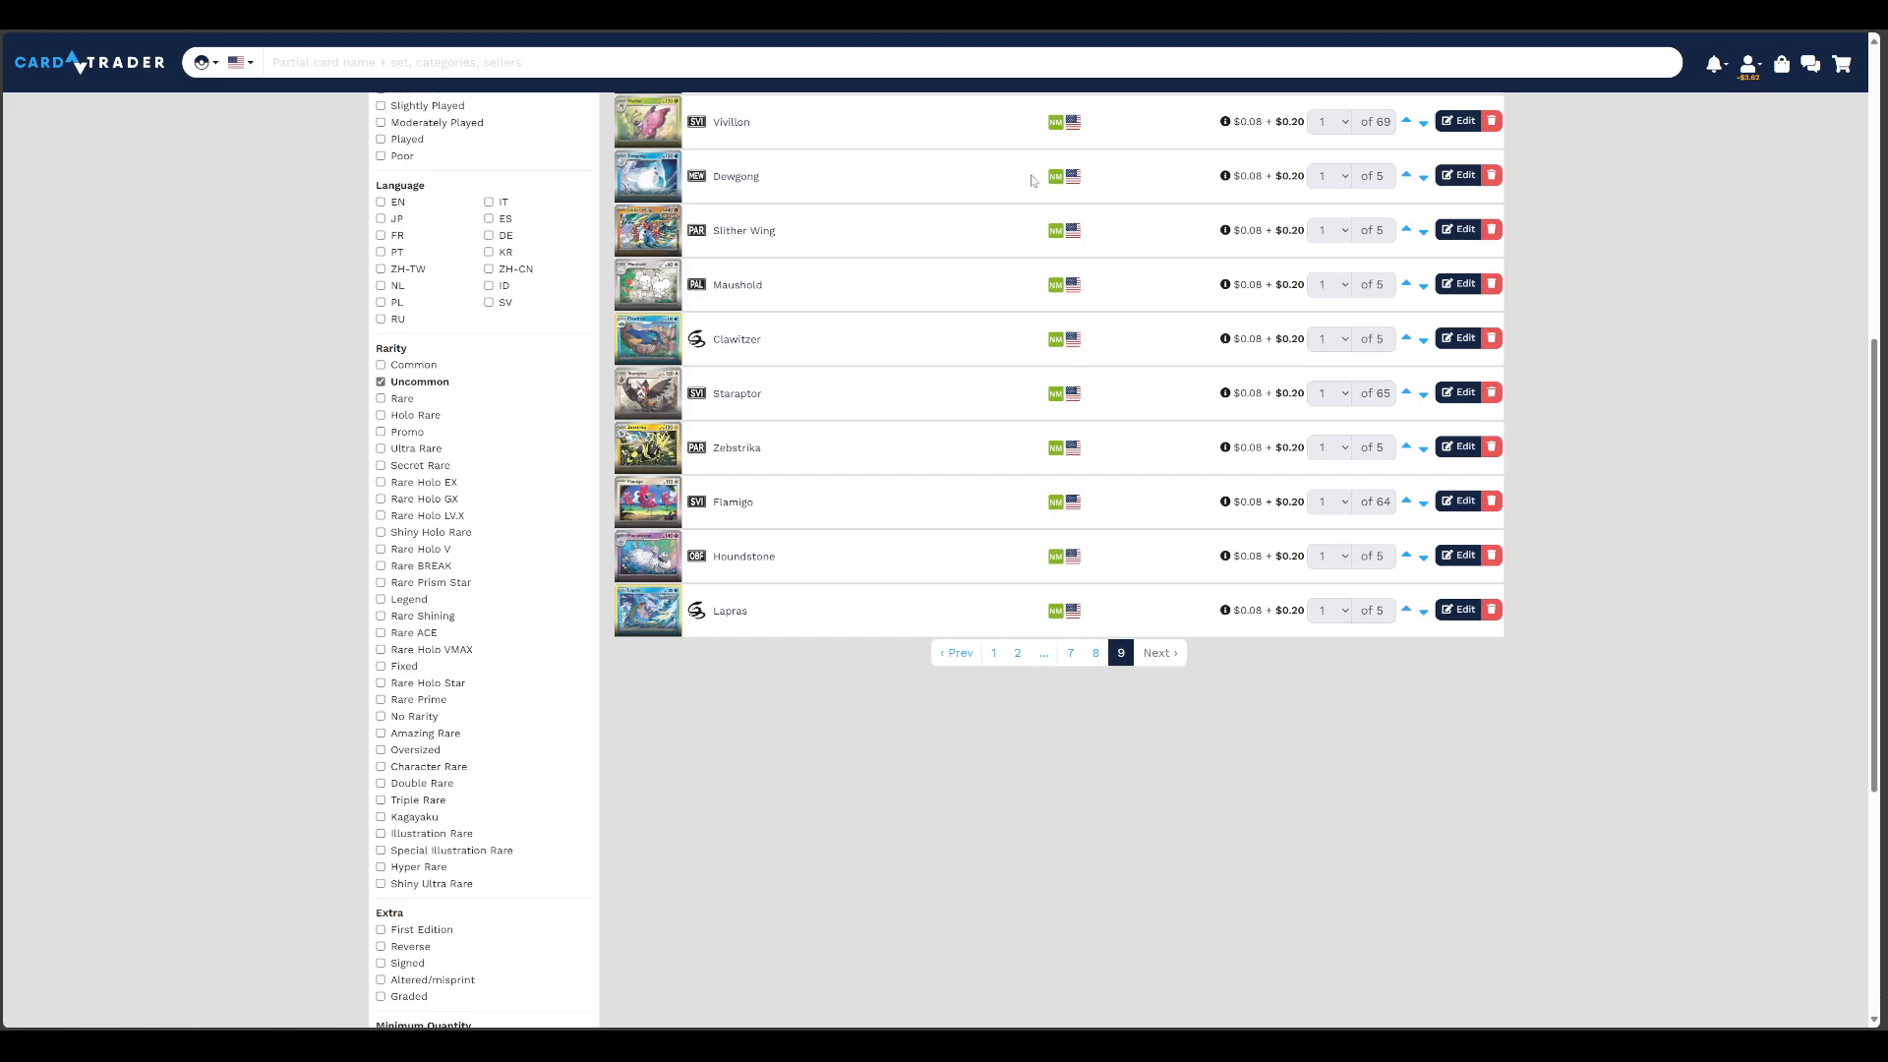
Examine the prices of the remaining uncommon listings on page 9, then on pages 8 and 7
scroll(1031, 180, "up", 10)
scroll(1314, 436, "down", 11)
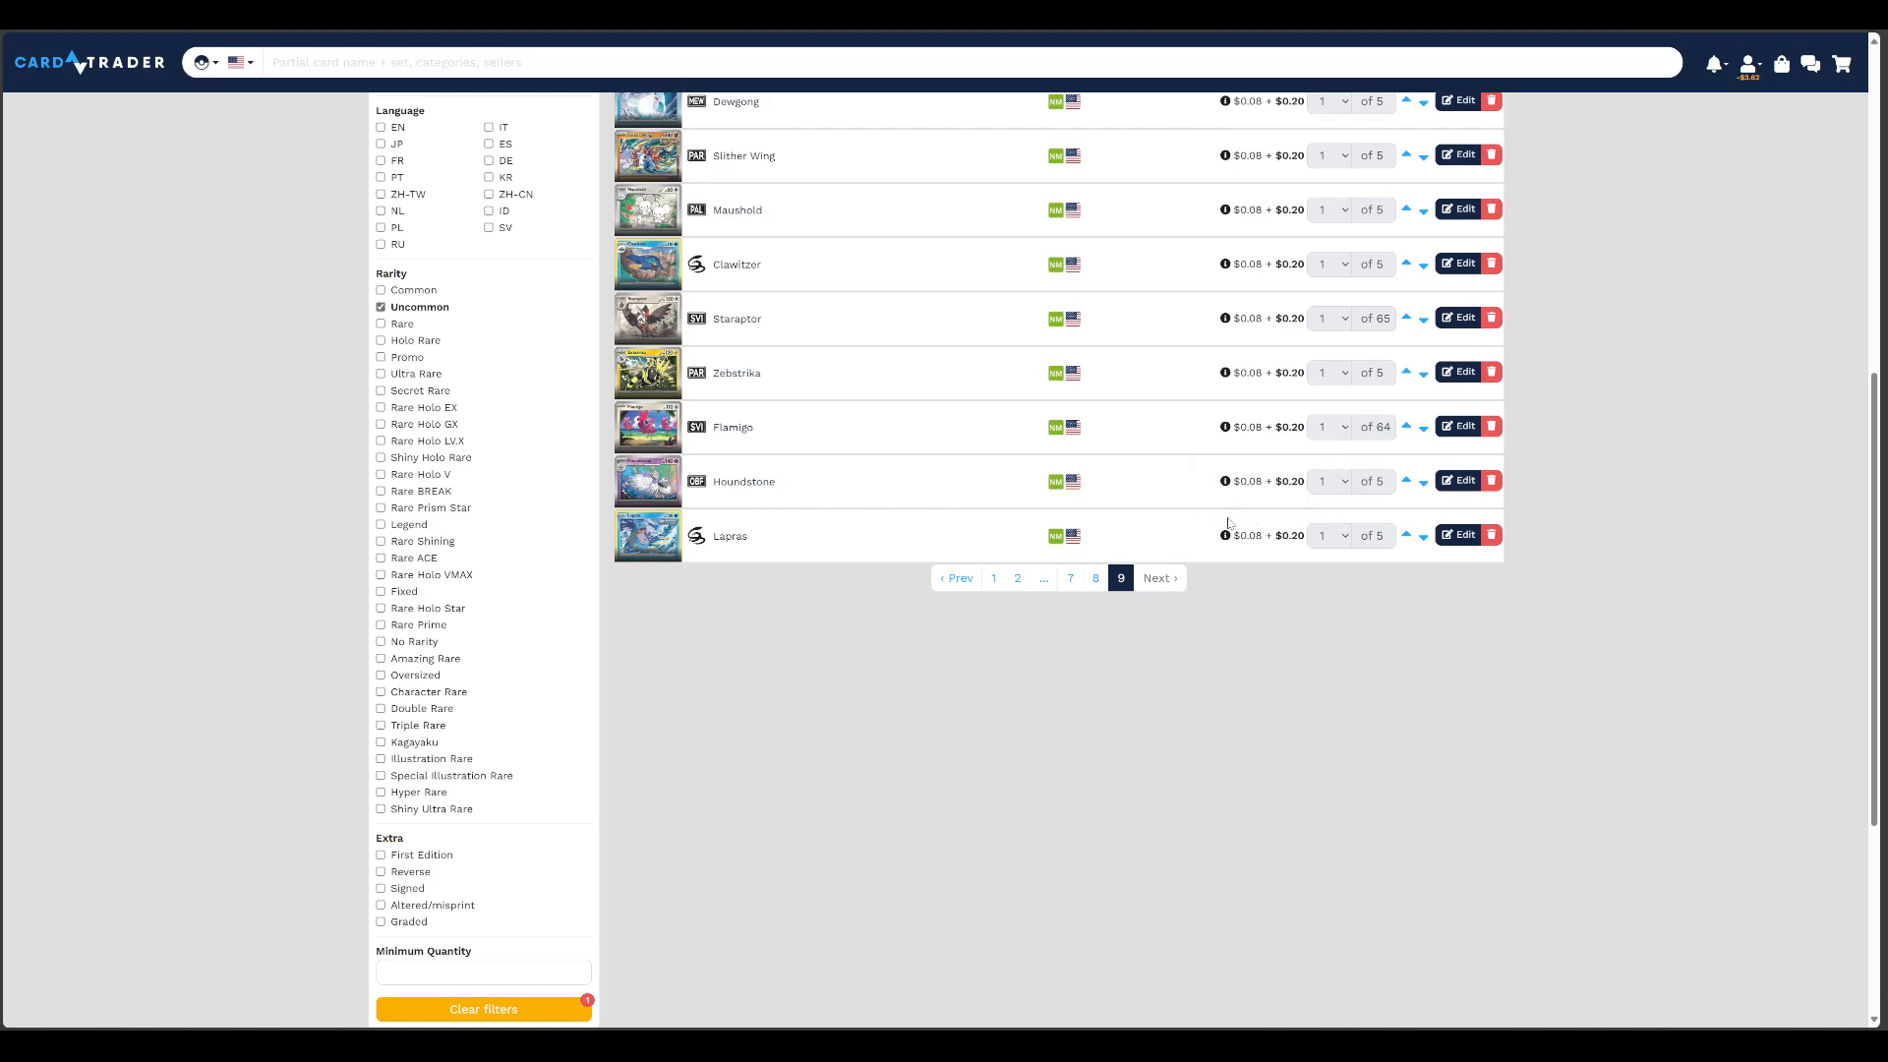
left_click(1092, 583)
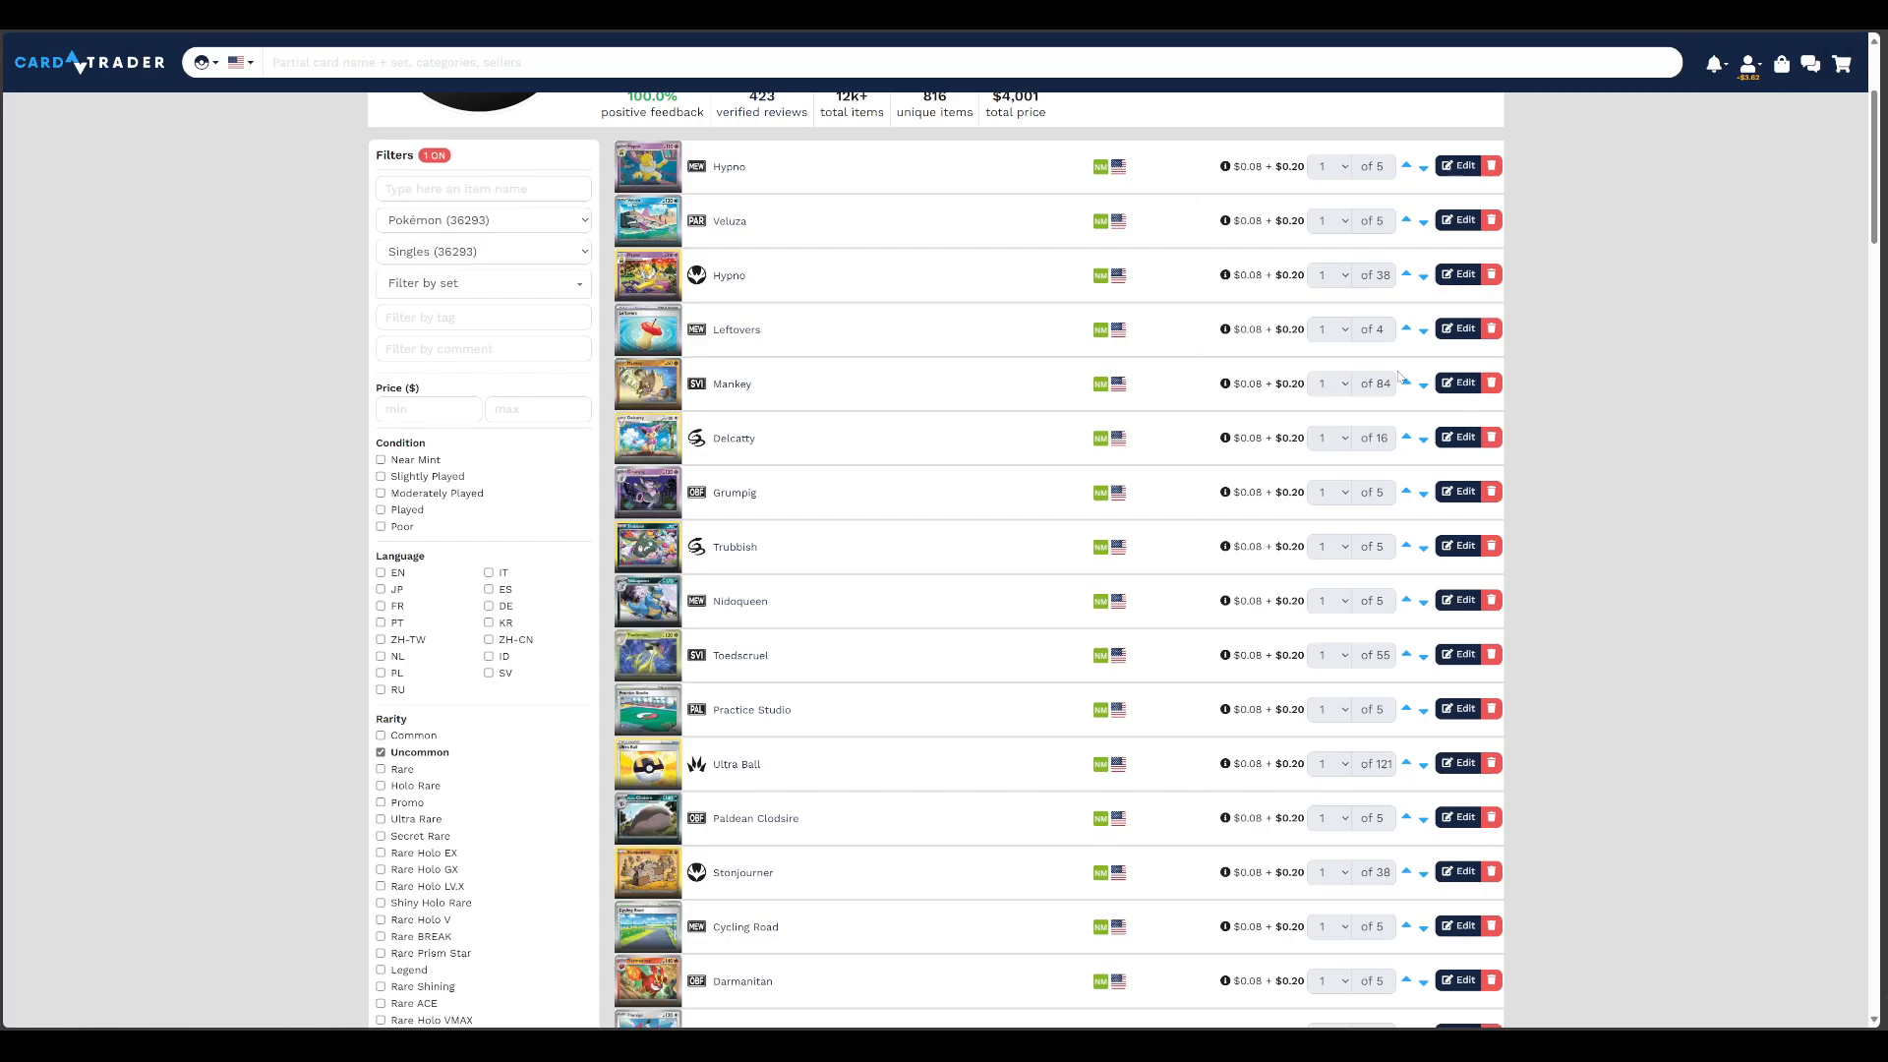
scroll(1137, 778, "down", 15)
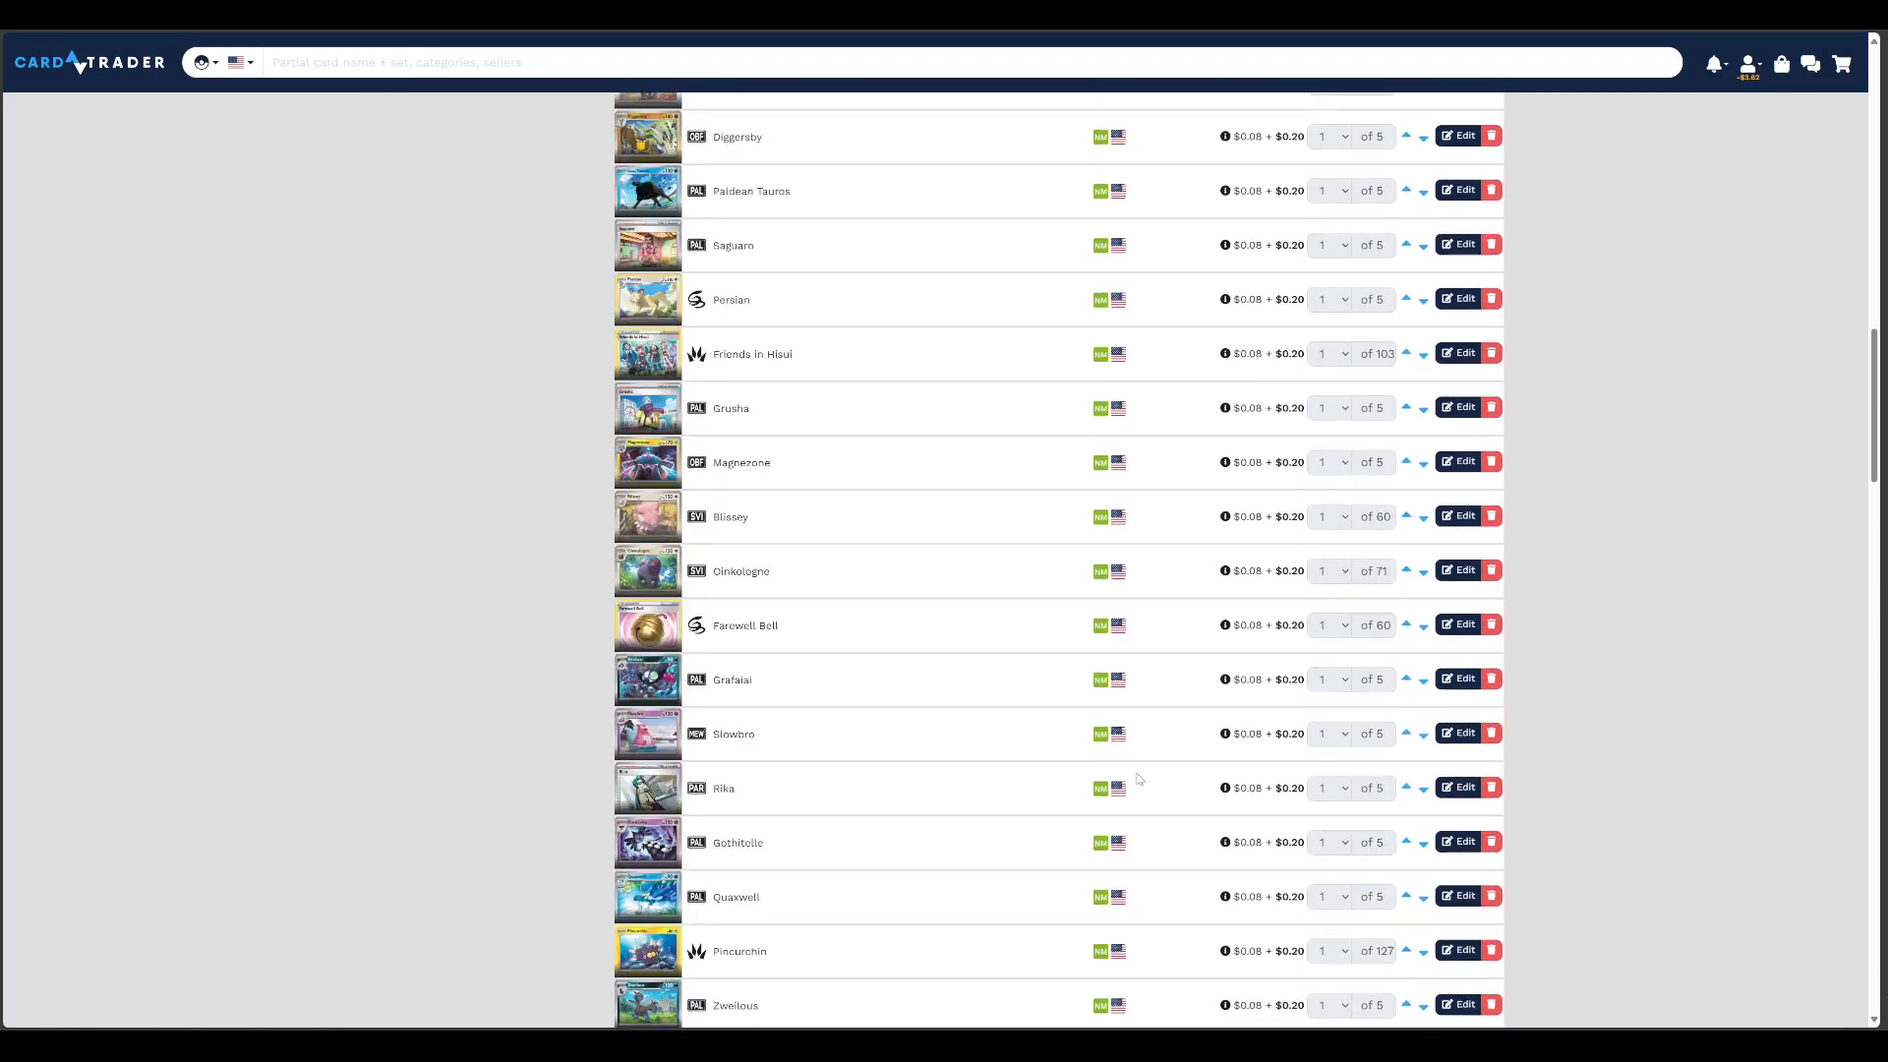
scroll(1137, 779, "down", 15)
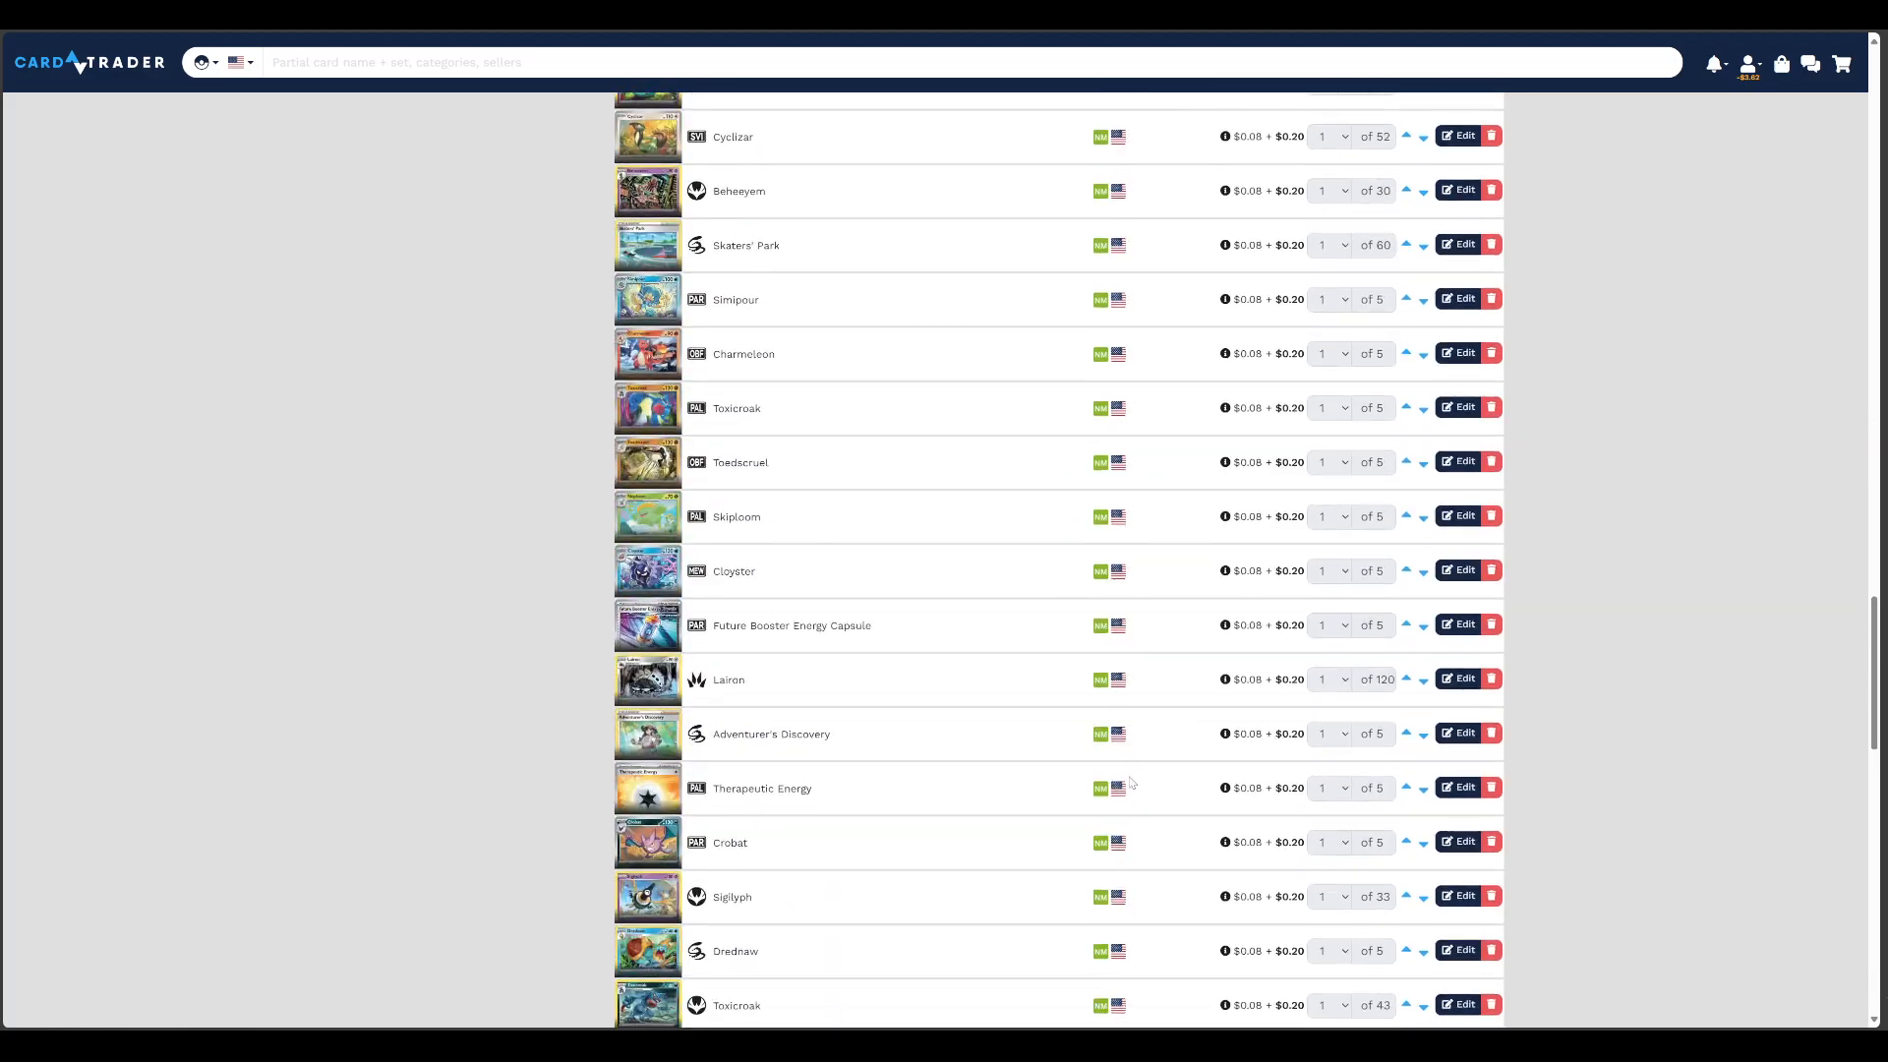
scroll(1130, 781, "down", 15)
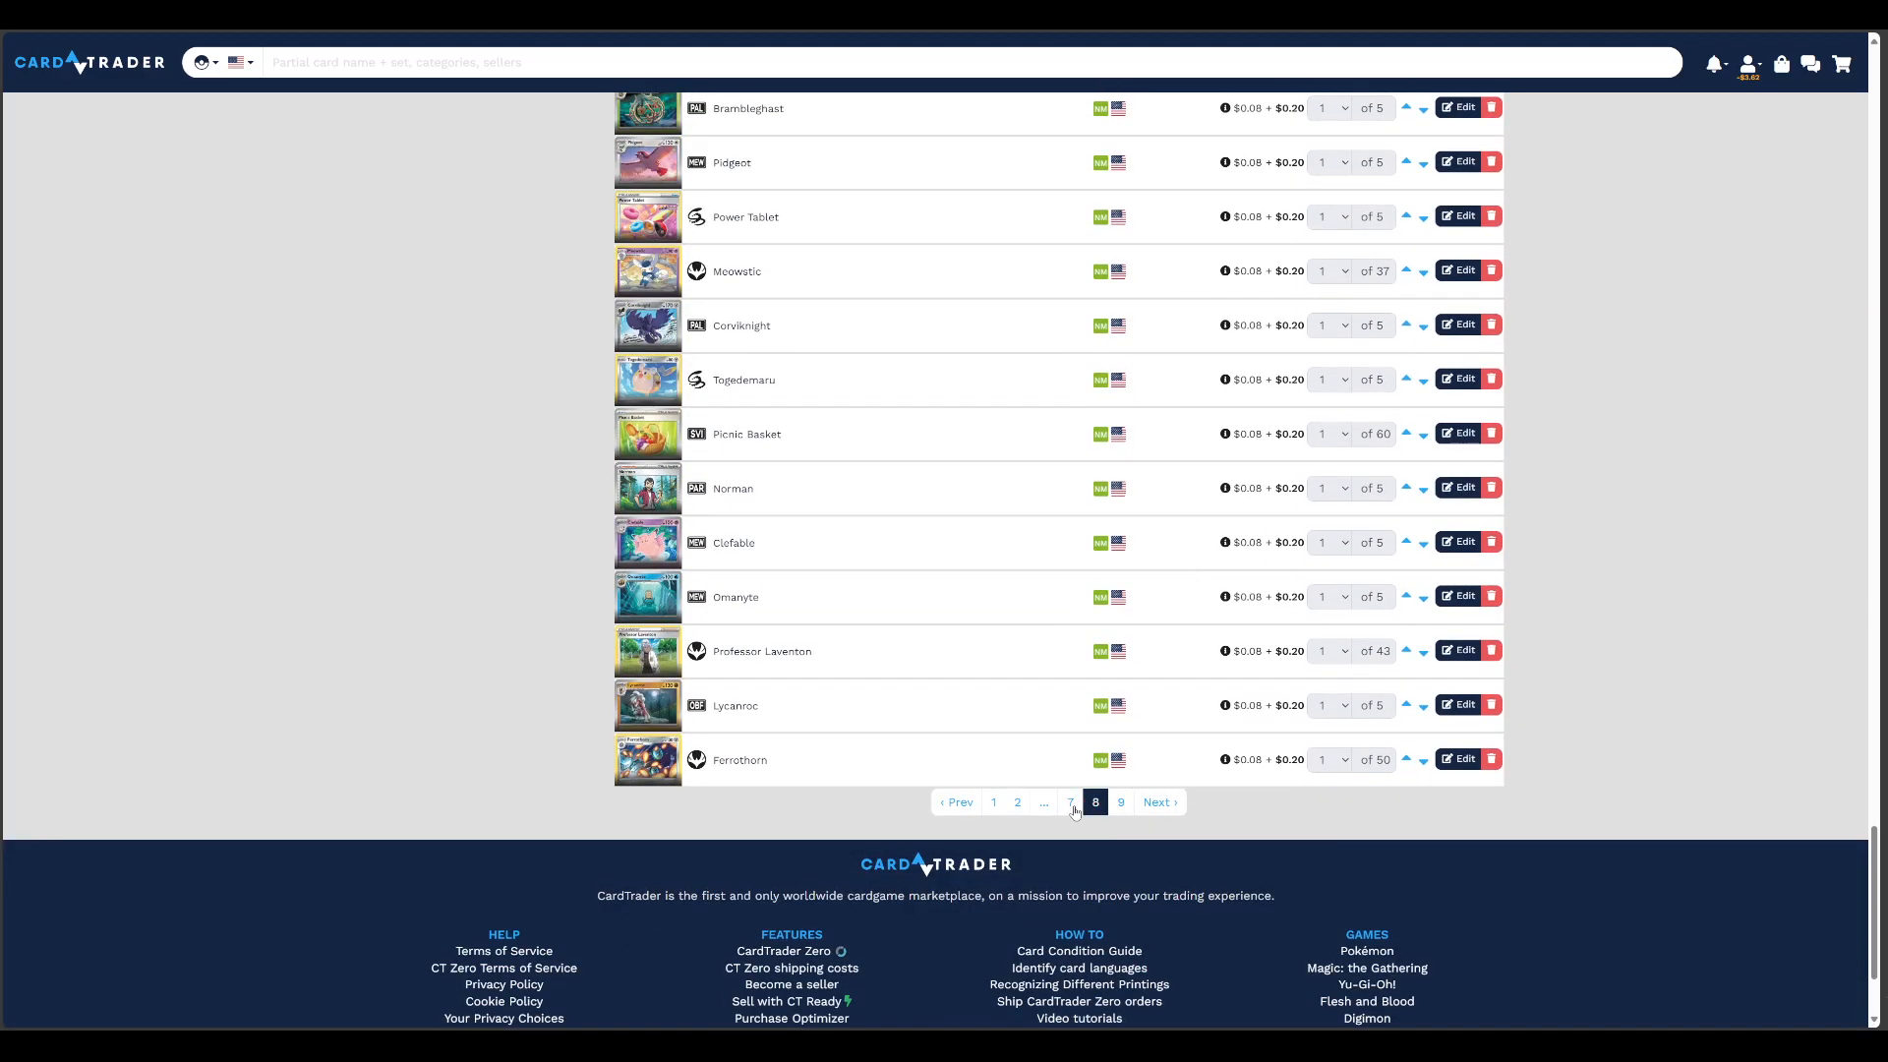
left_click(1071, 802)
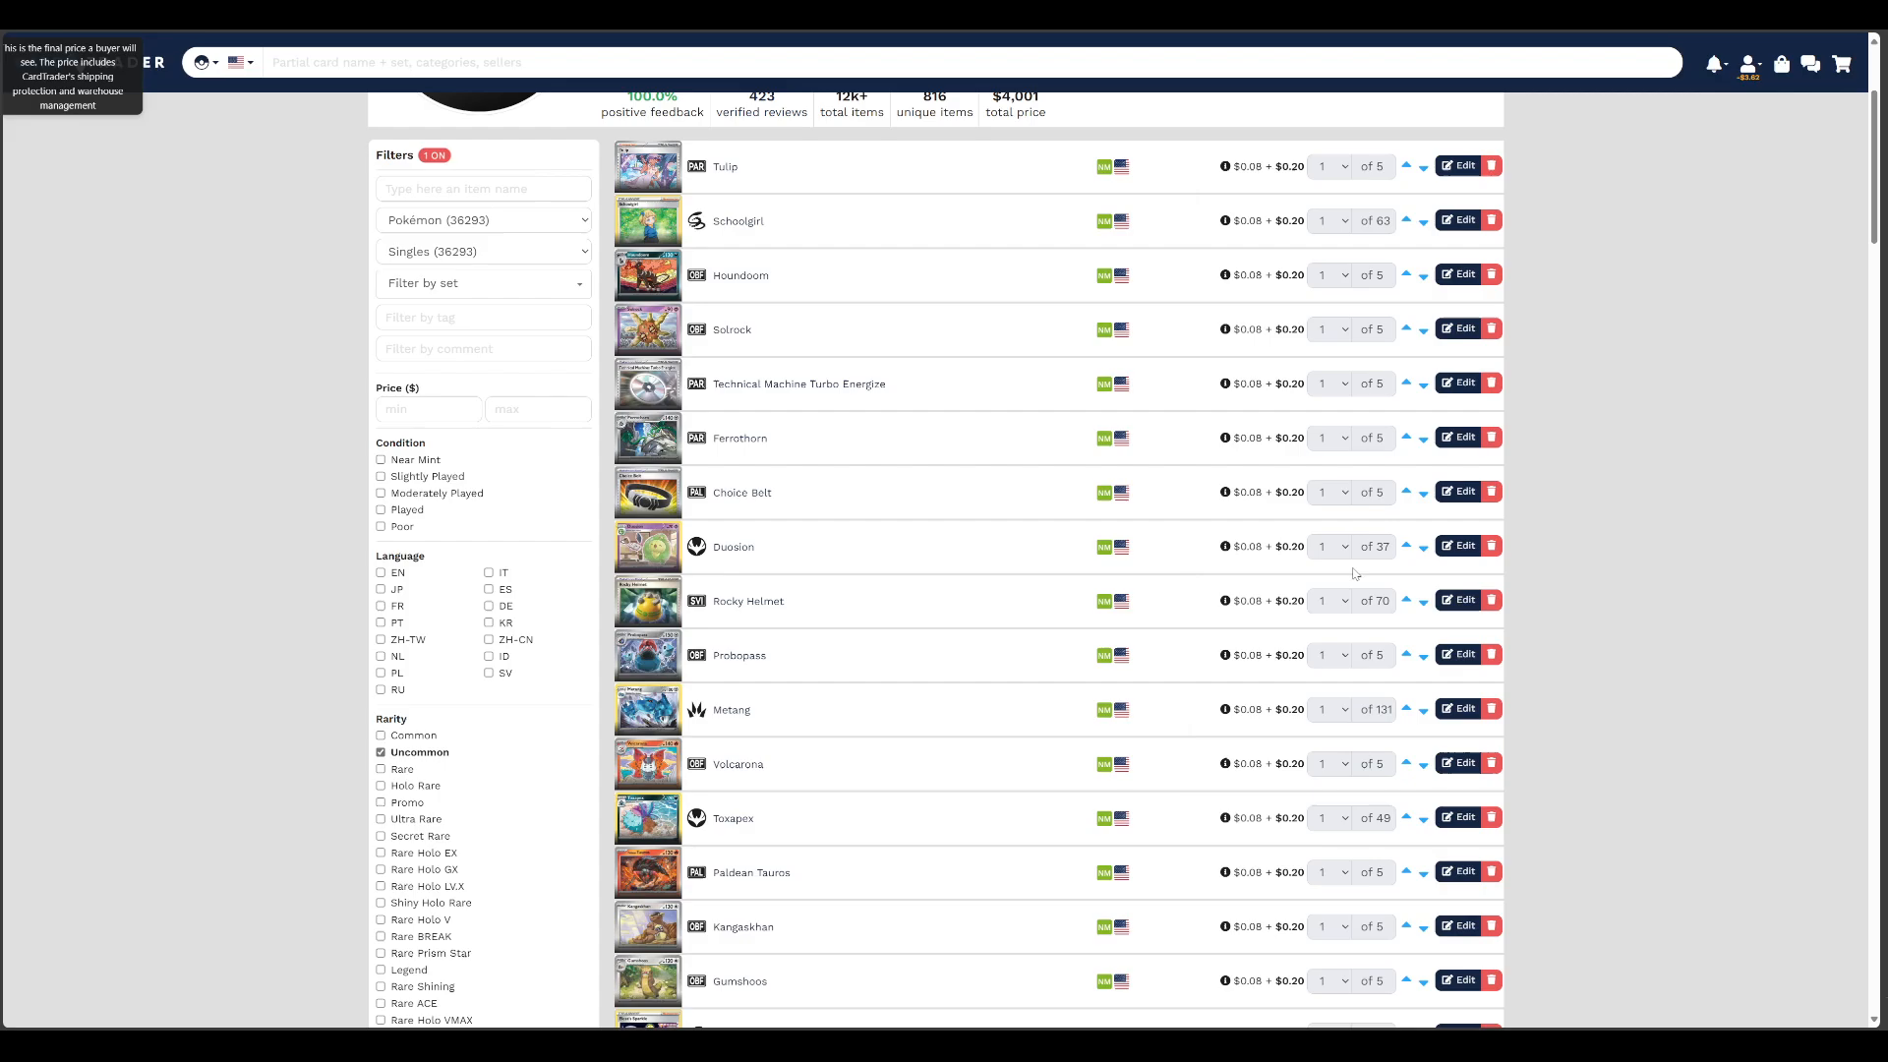
scroll(1057, 732, "down", 15)
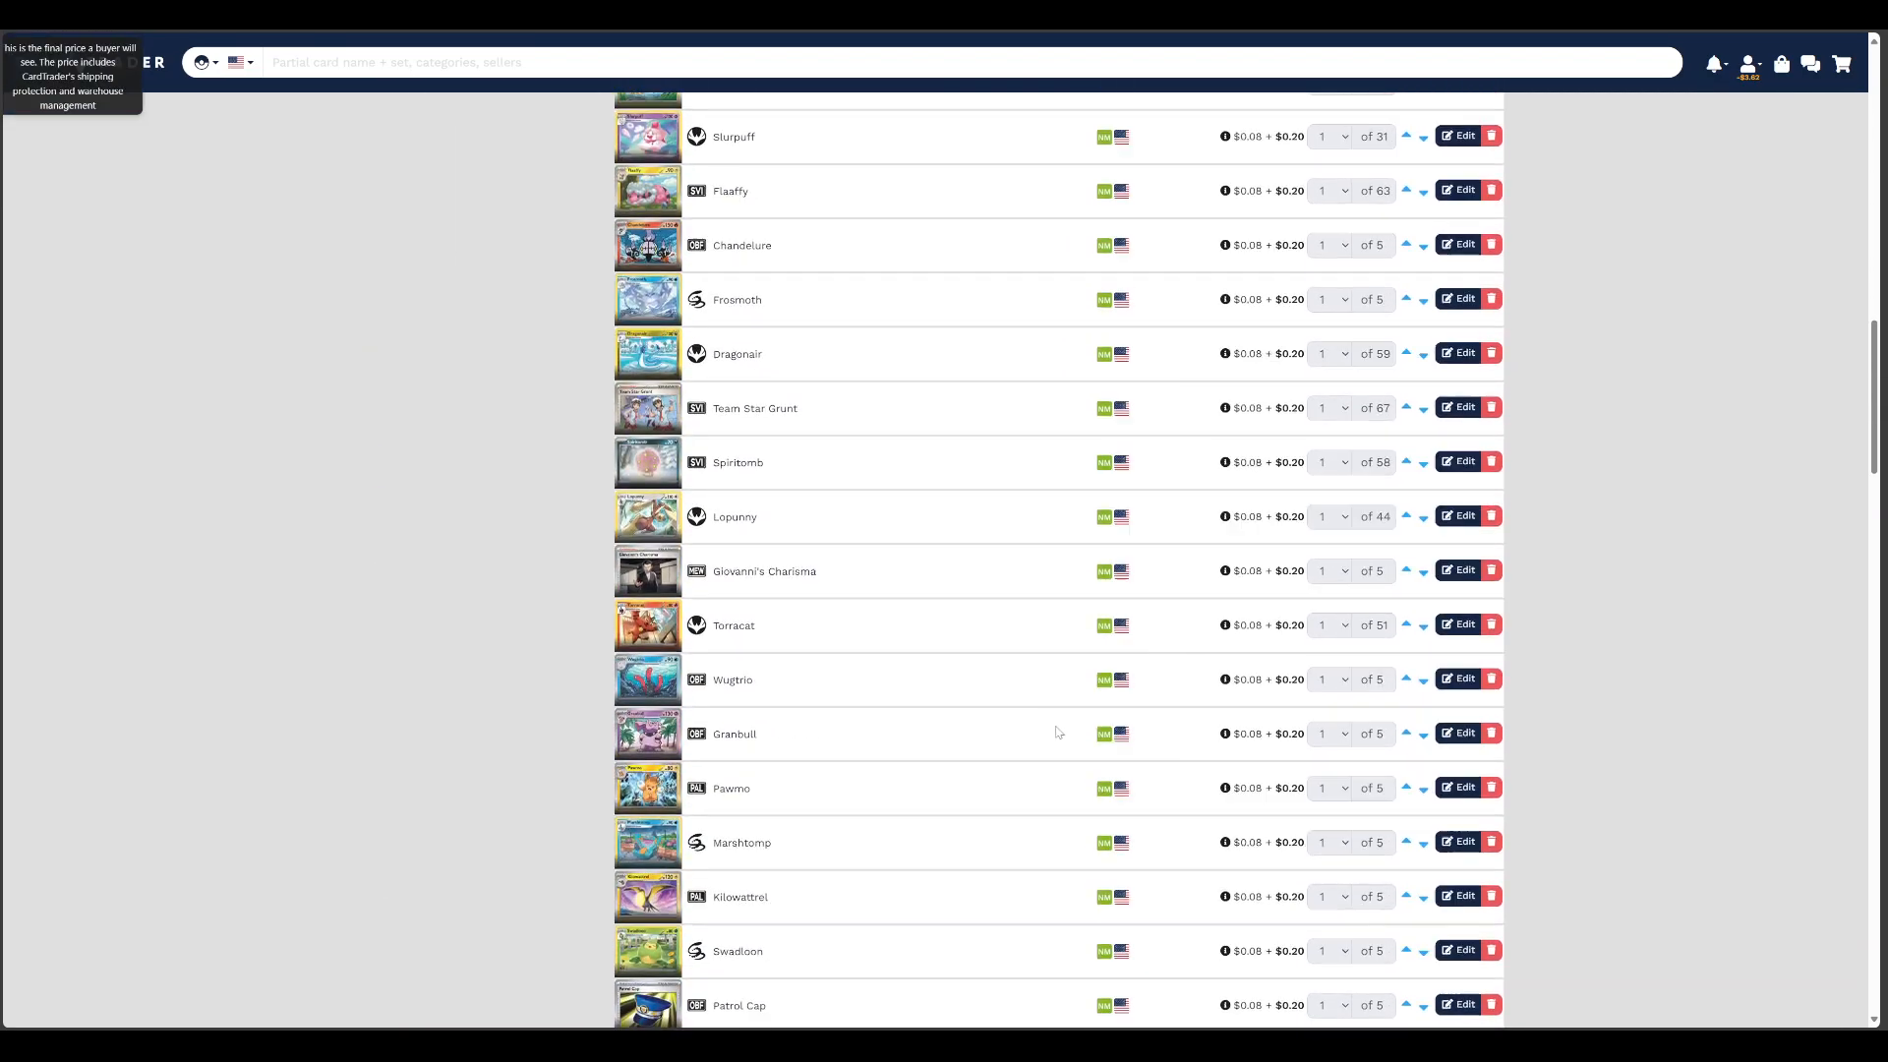
scroll(1056, 731, "down", 20)
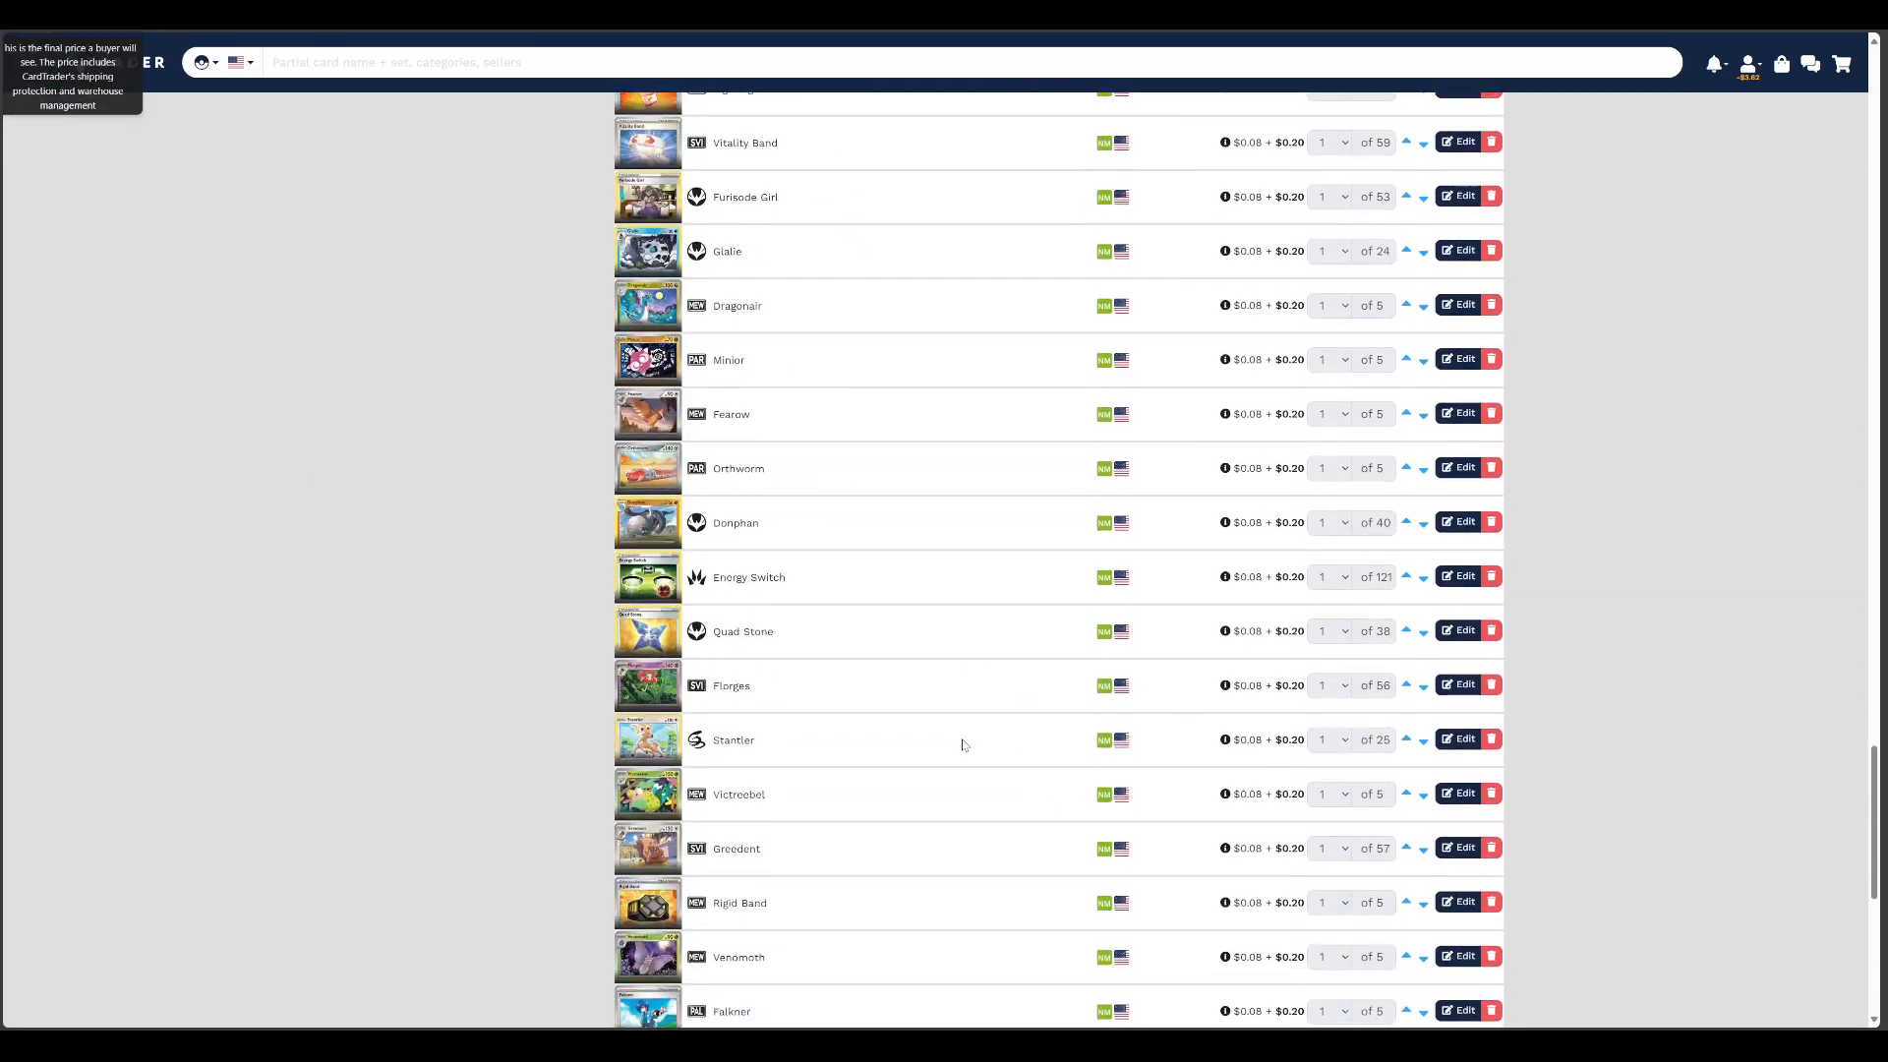
scroll(962, 744, "down", 6)
On the results page before page 7, set the Grabber listing to its trend price of $0.38 and save it
left_click(1066, 729)
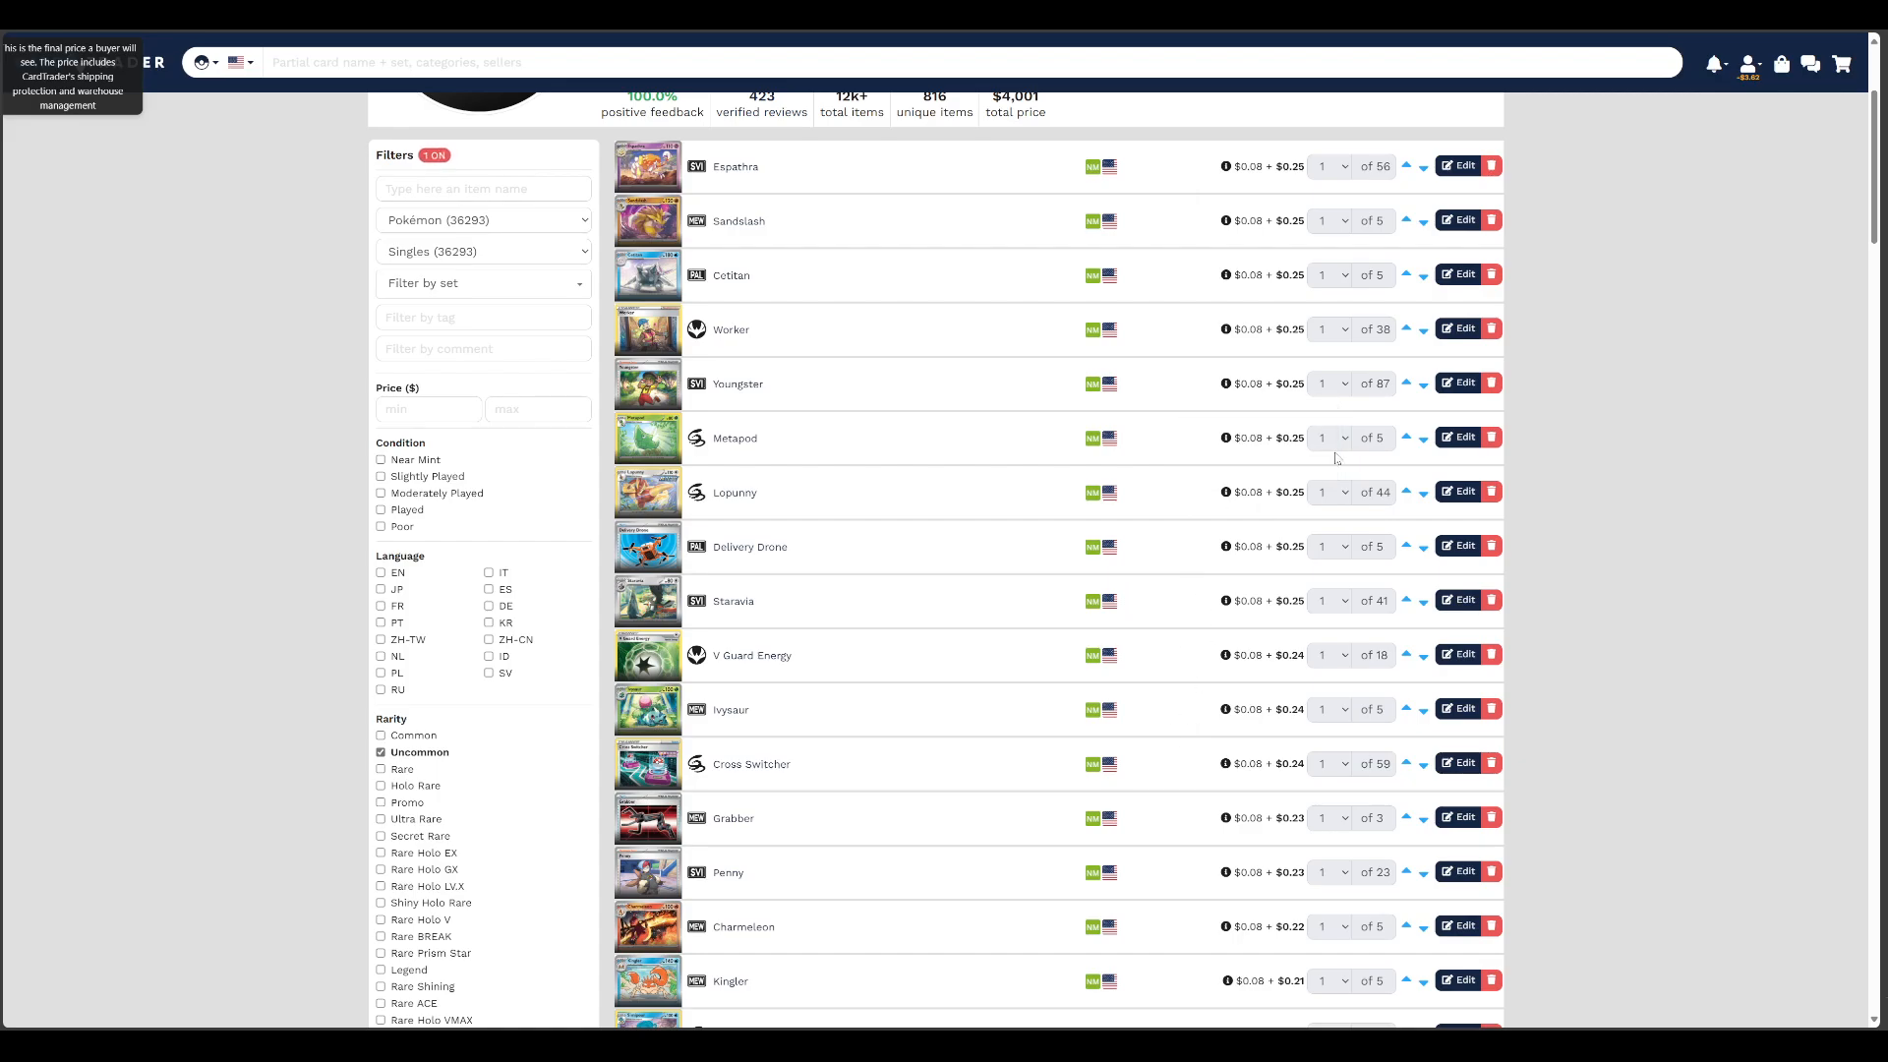
scroll(1154, 559, "down", 4)
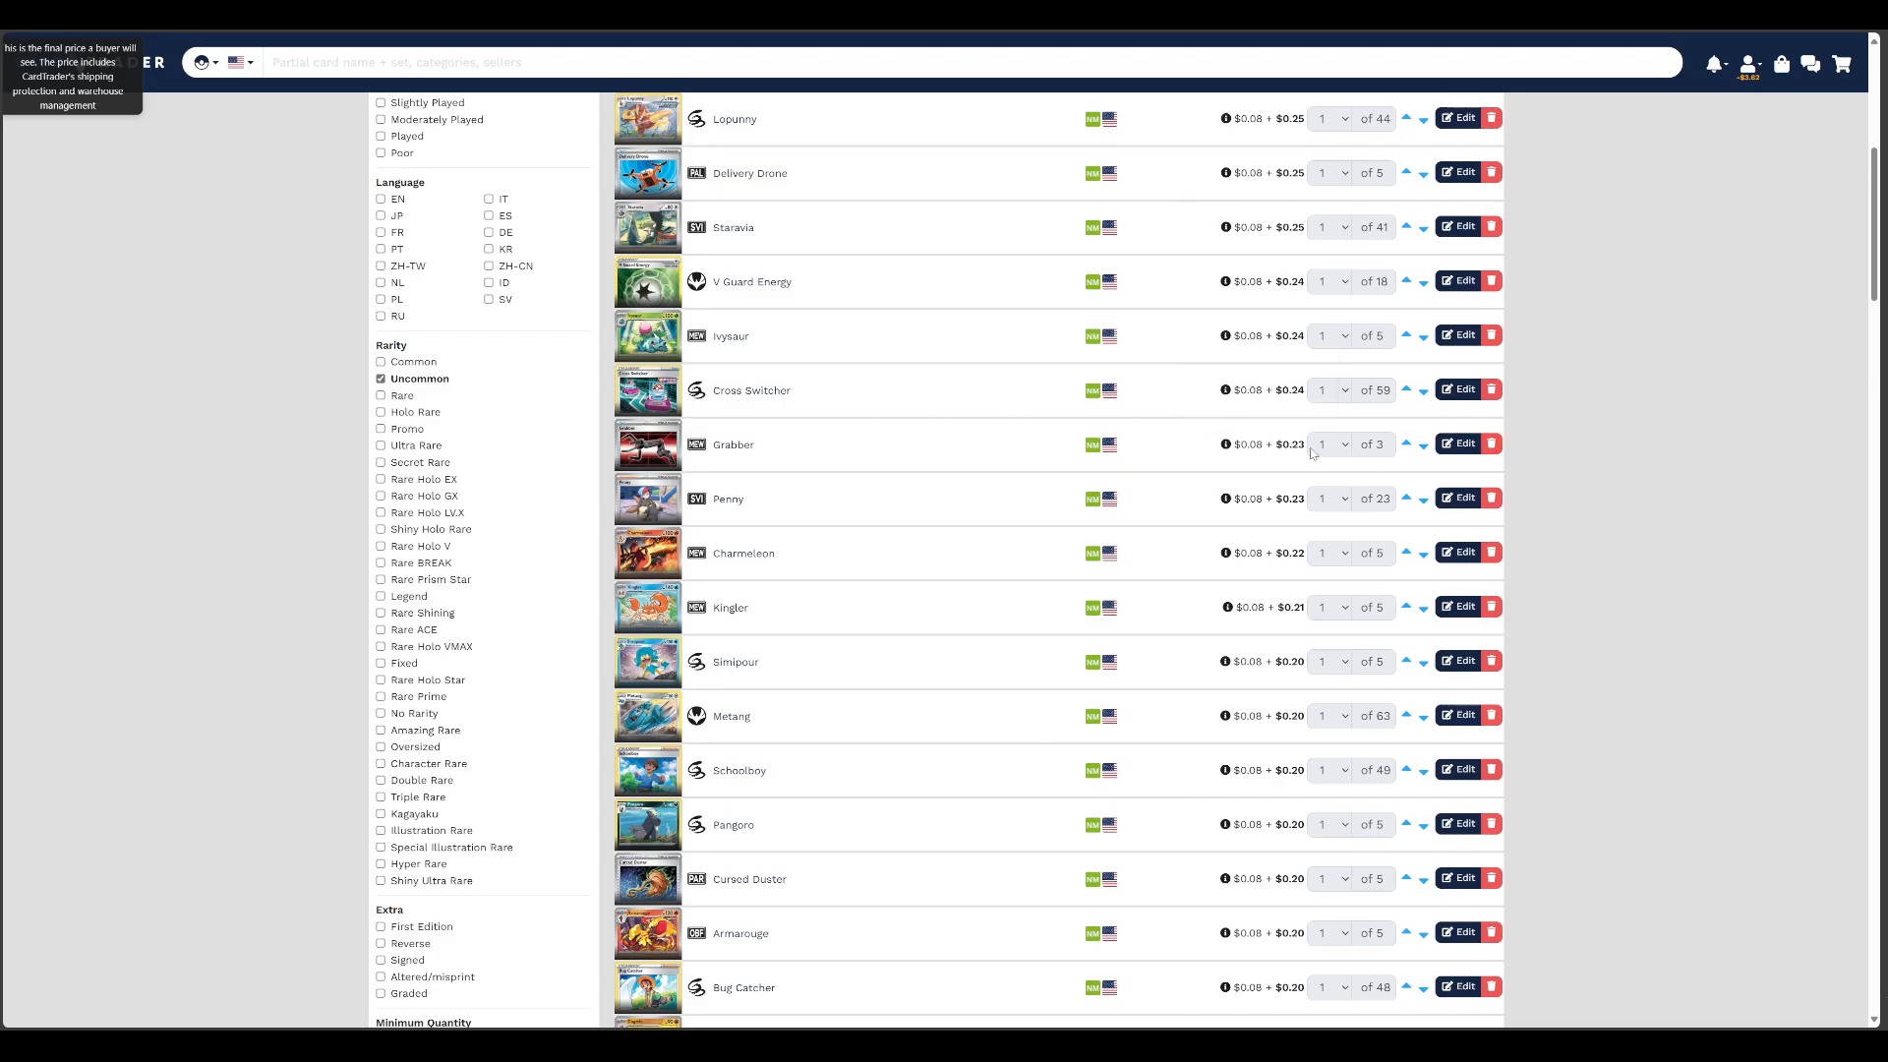
left_click(1459, 444)
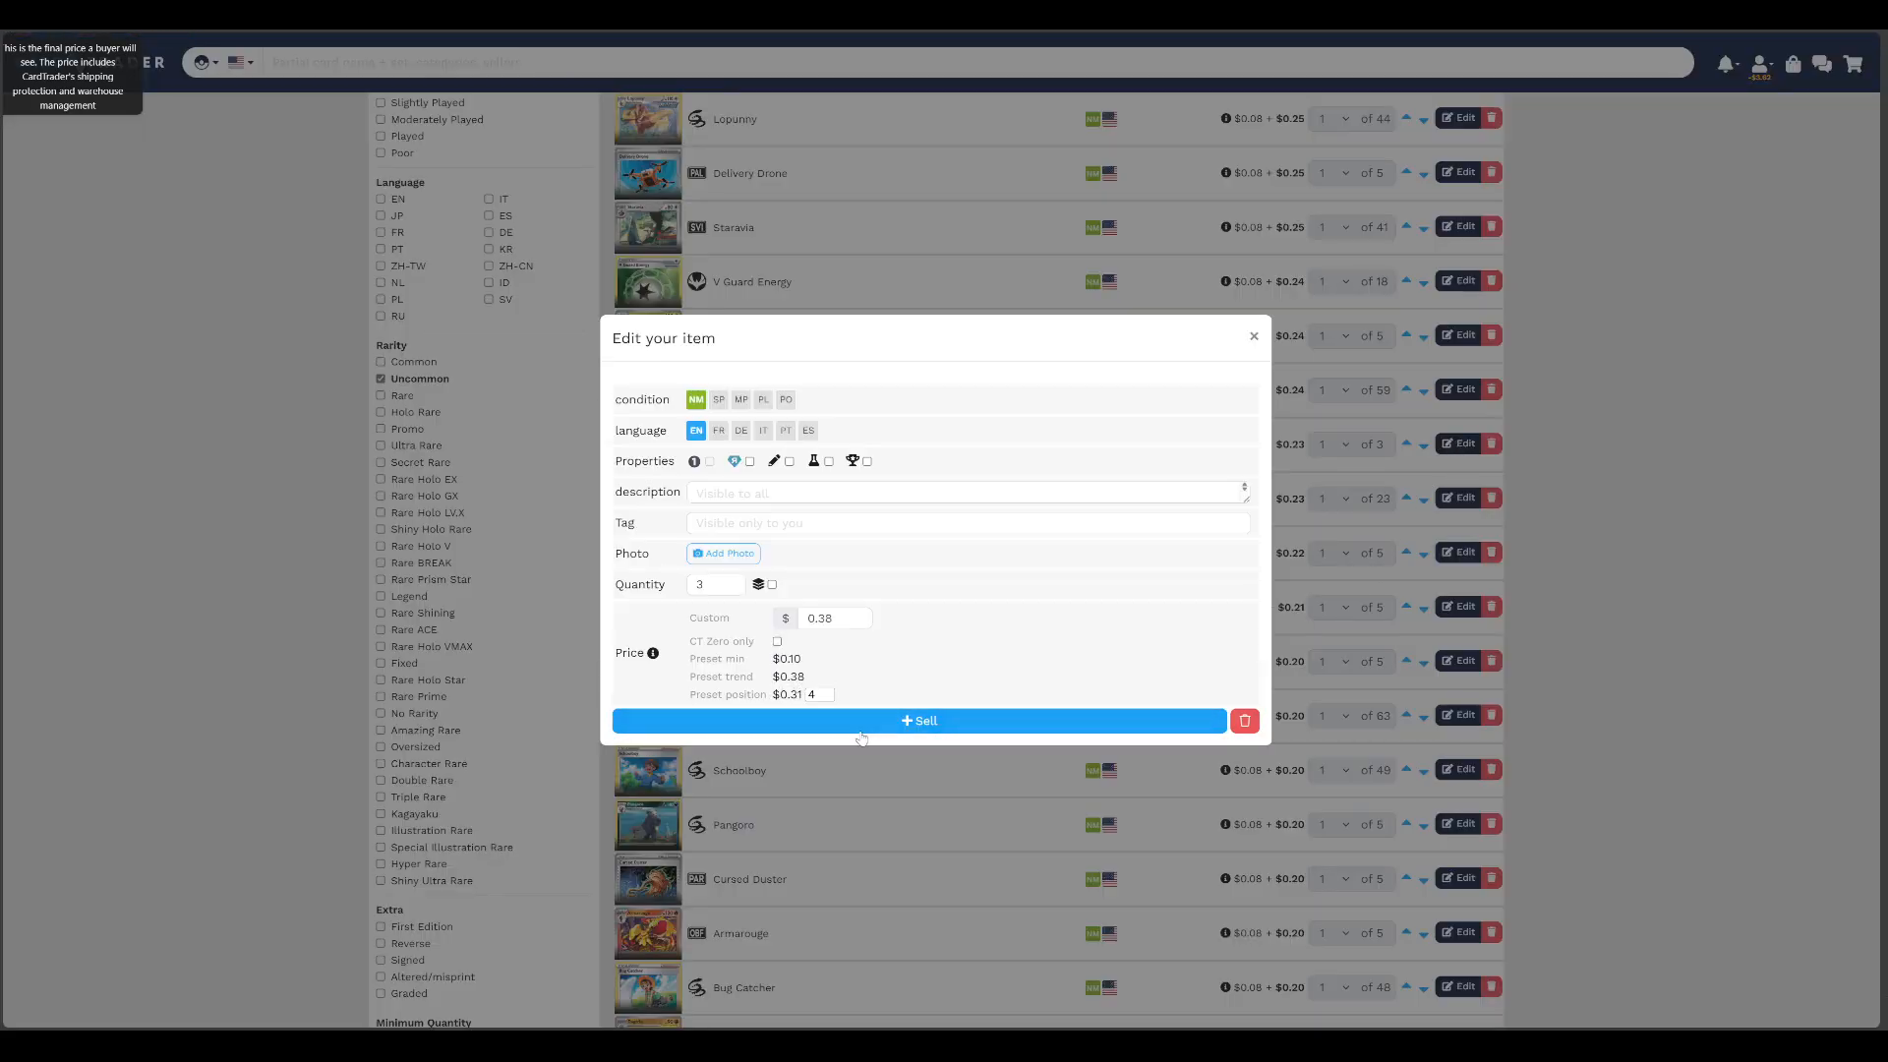
left_click(901, 730)
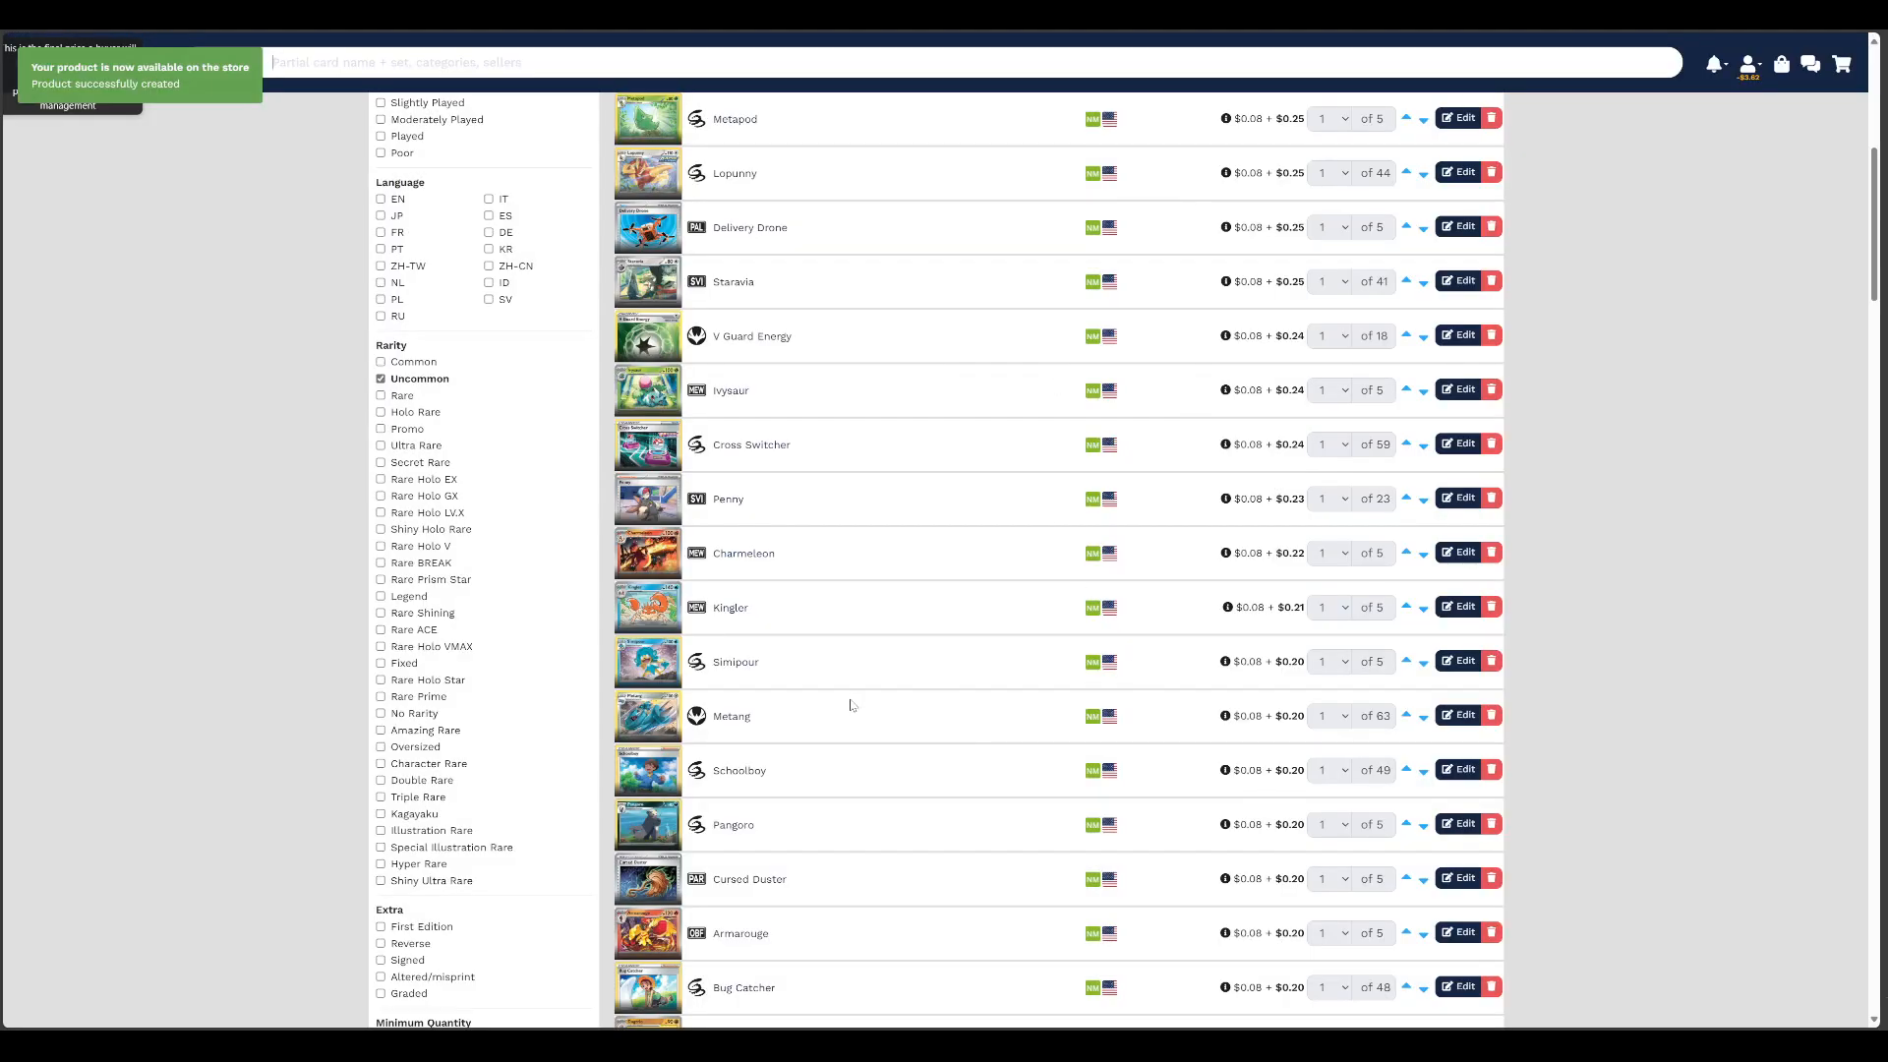
scroll(929, 767, "down", 2)
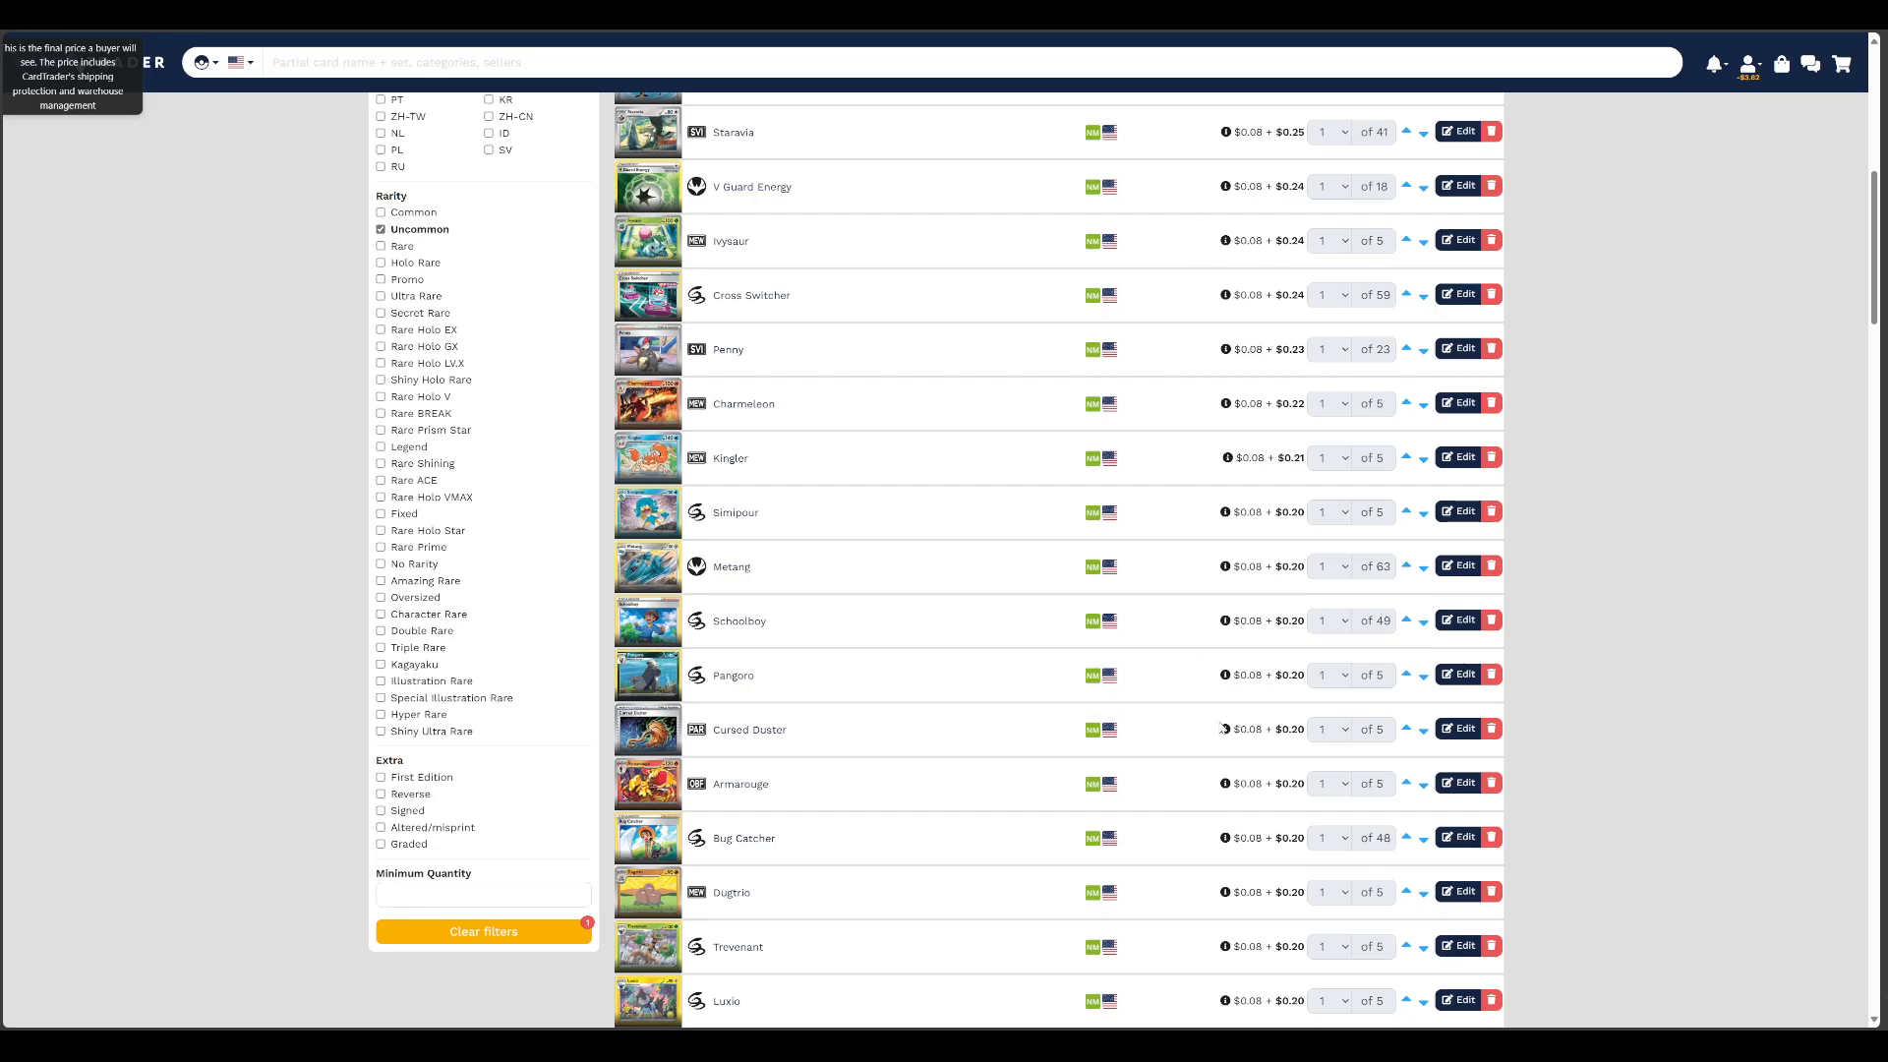
Review the $0.20 uncommon listings, checking the preset prices of Cursed Duster and Beach Court without changing them
left_click(1447, 728)
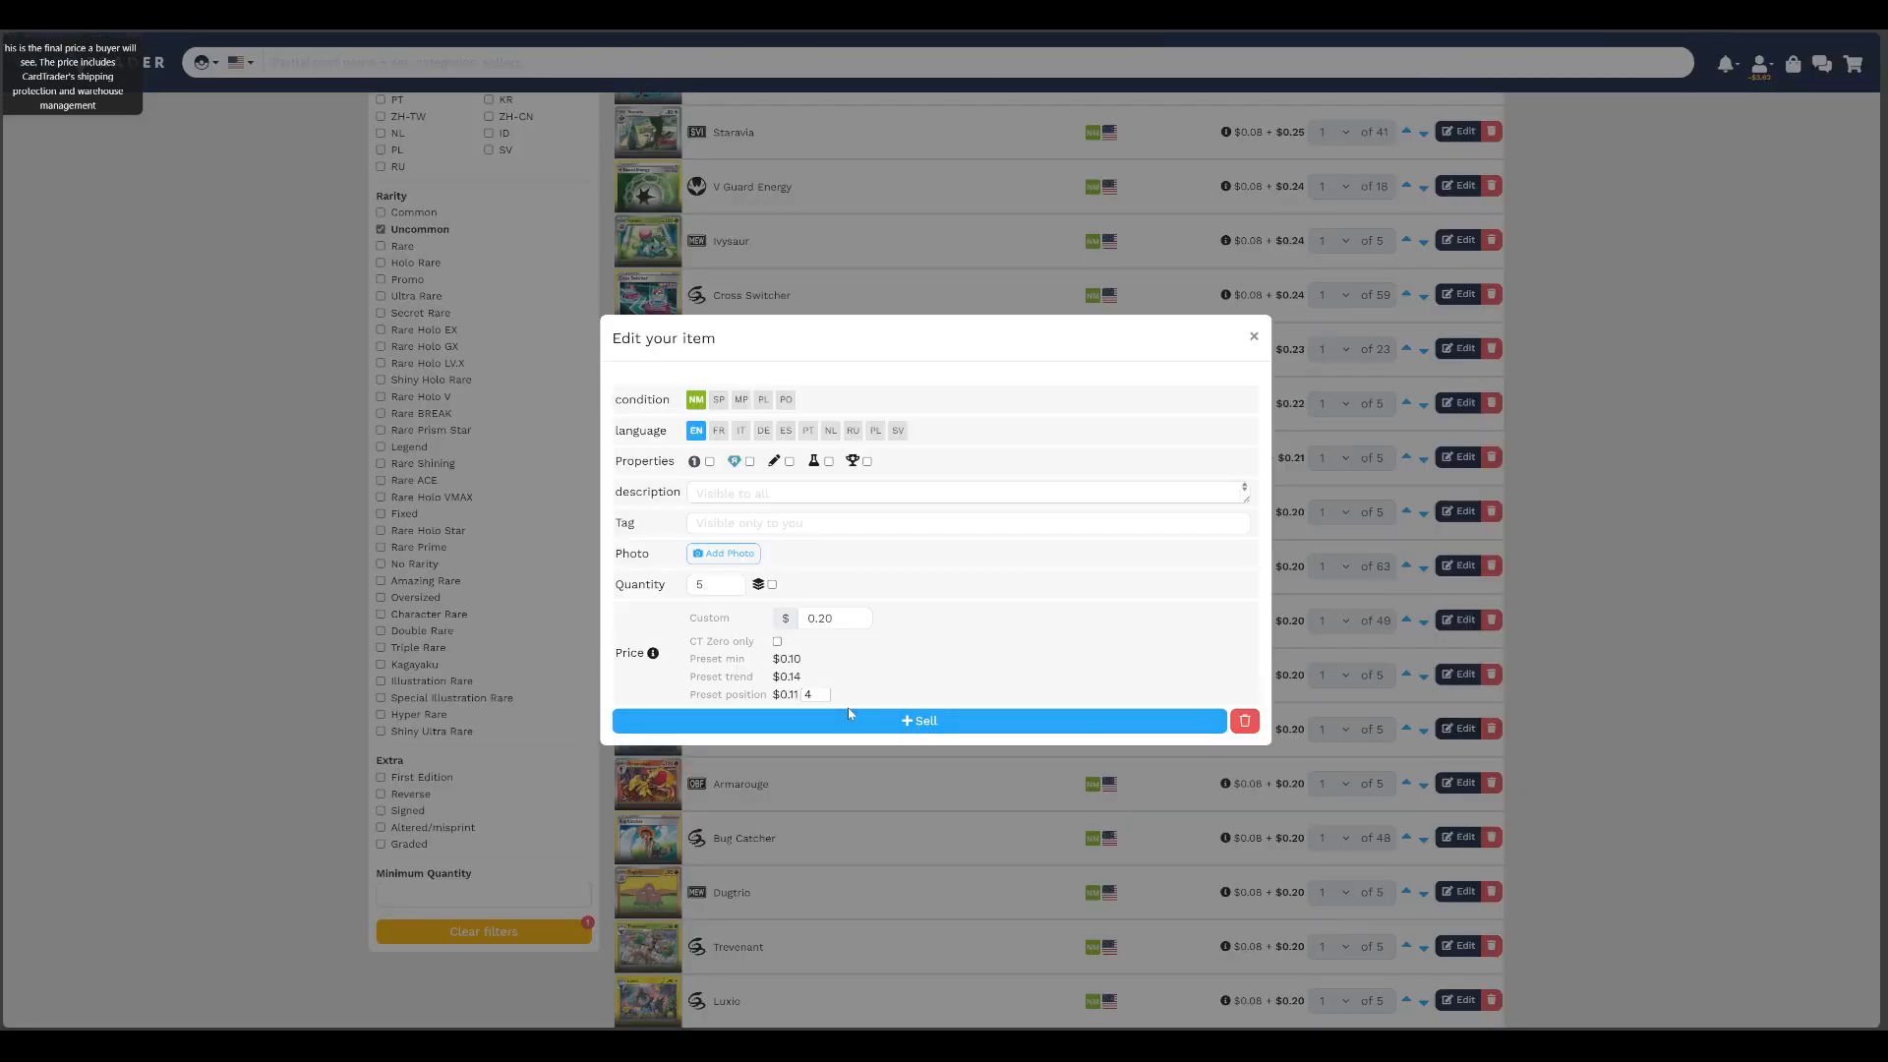
left_click(1254, 336)
scroll(953, 782, "down", 4)
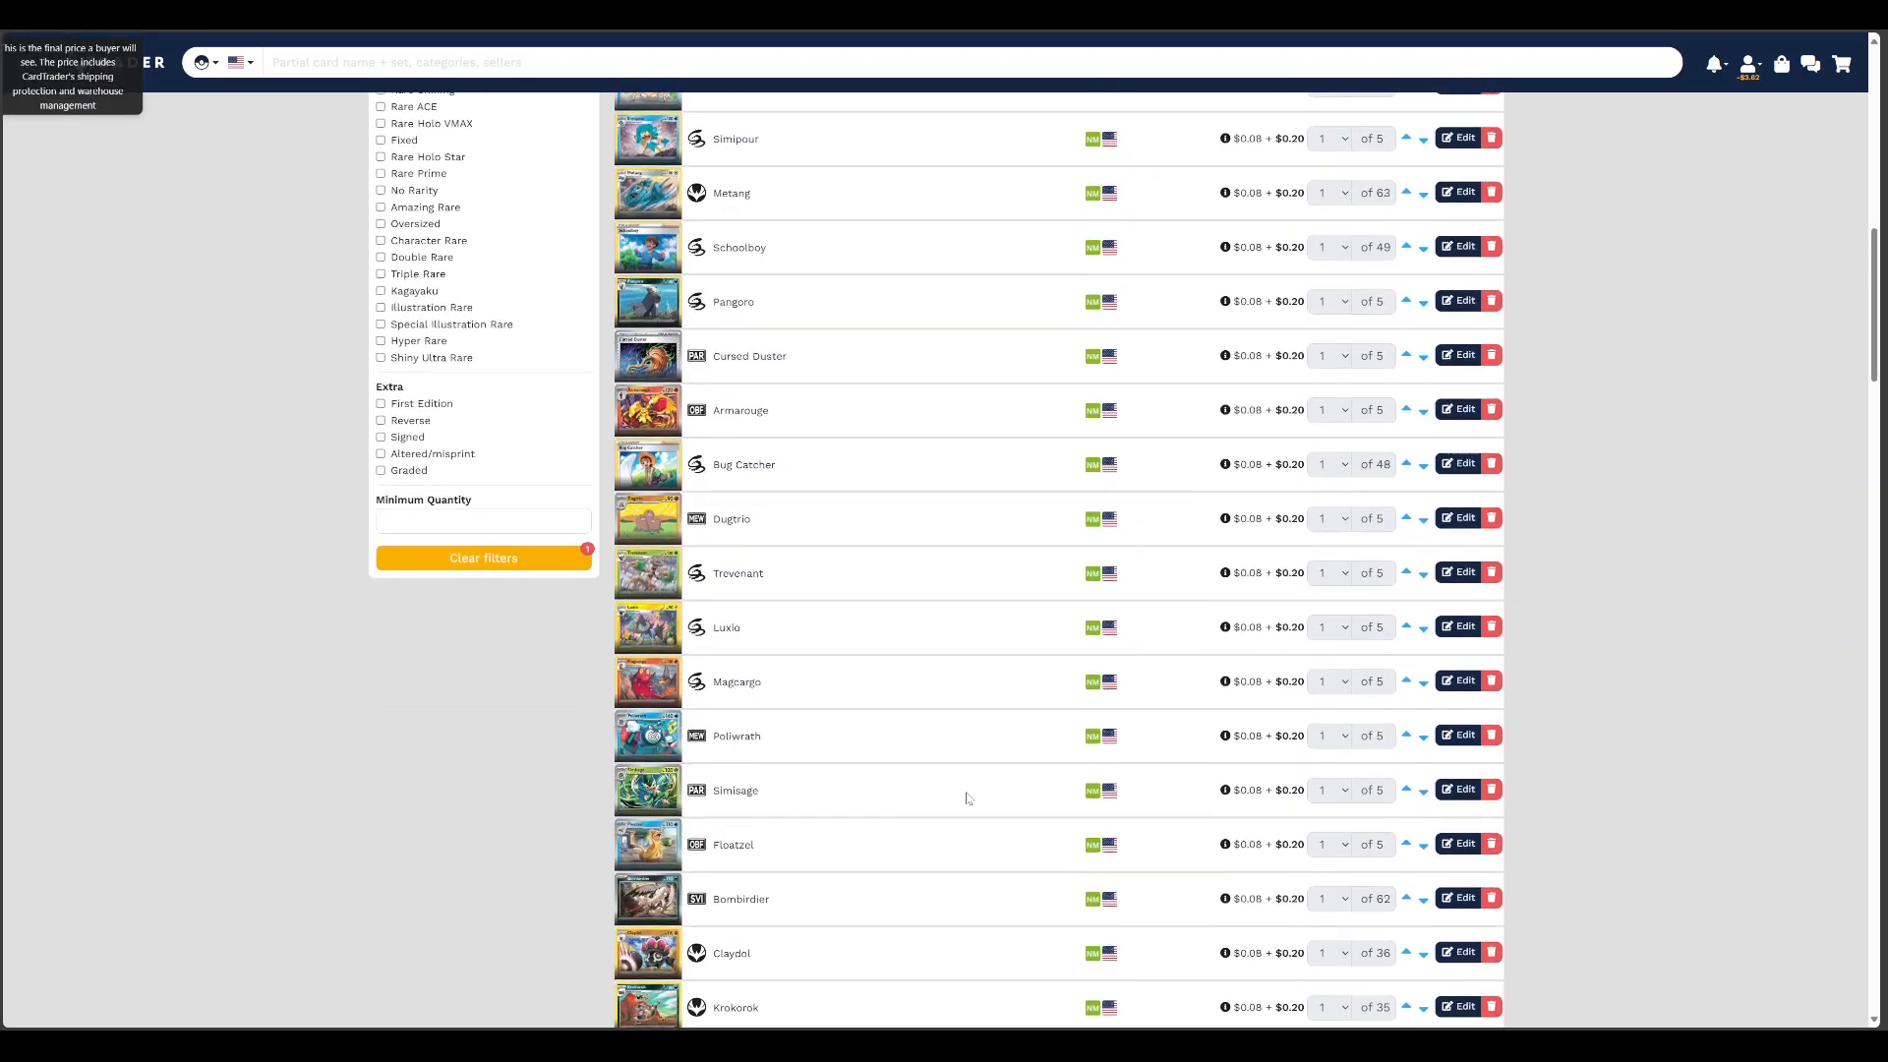
scroll(988, 776, "down", 2)
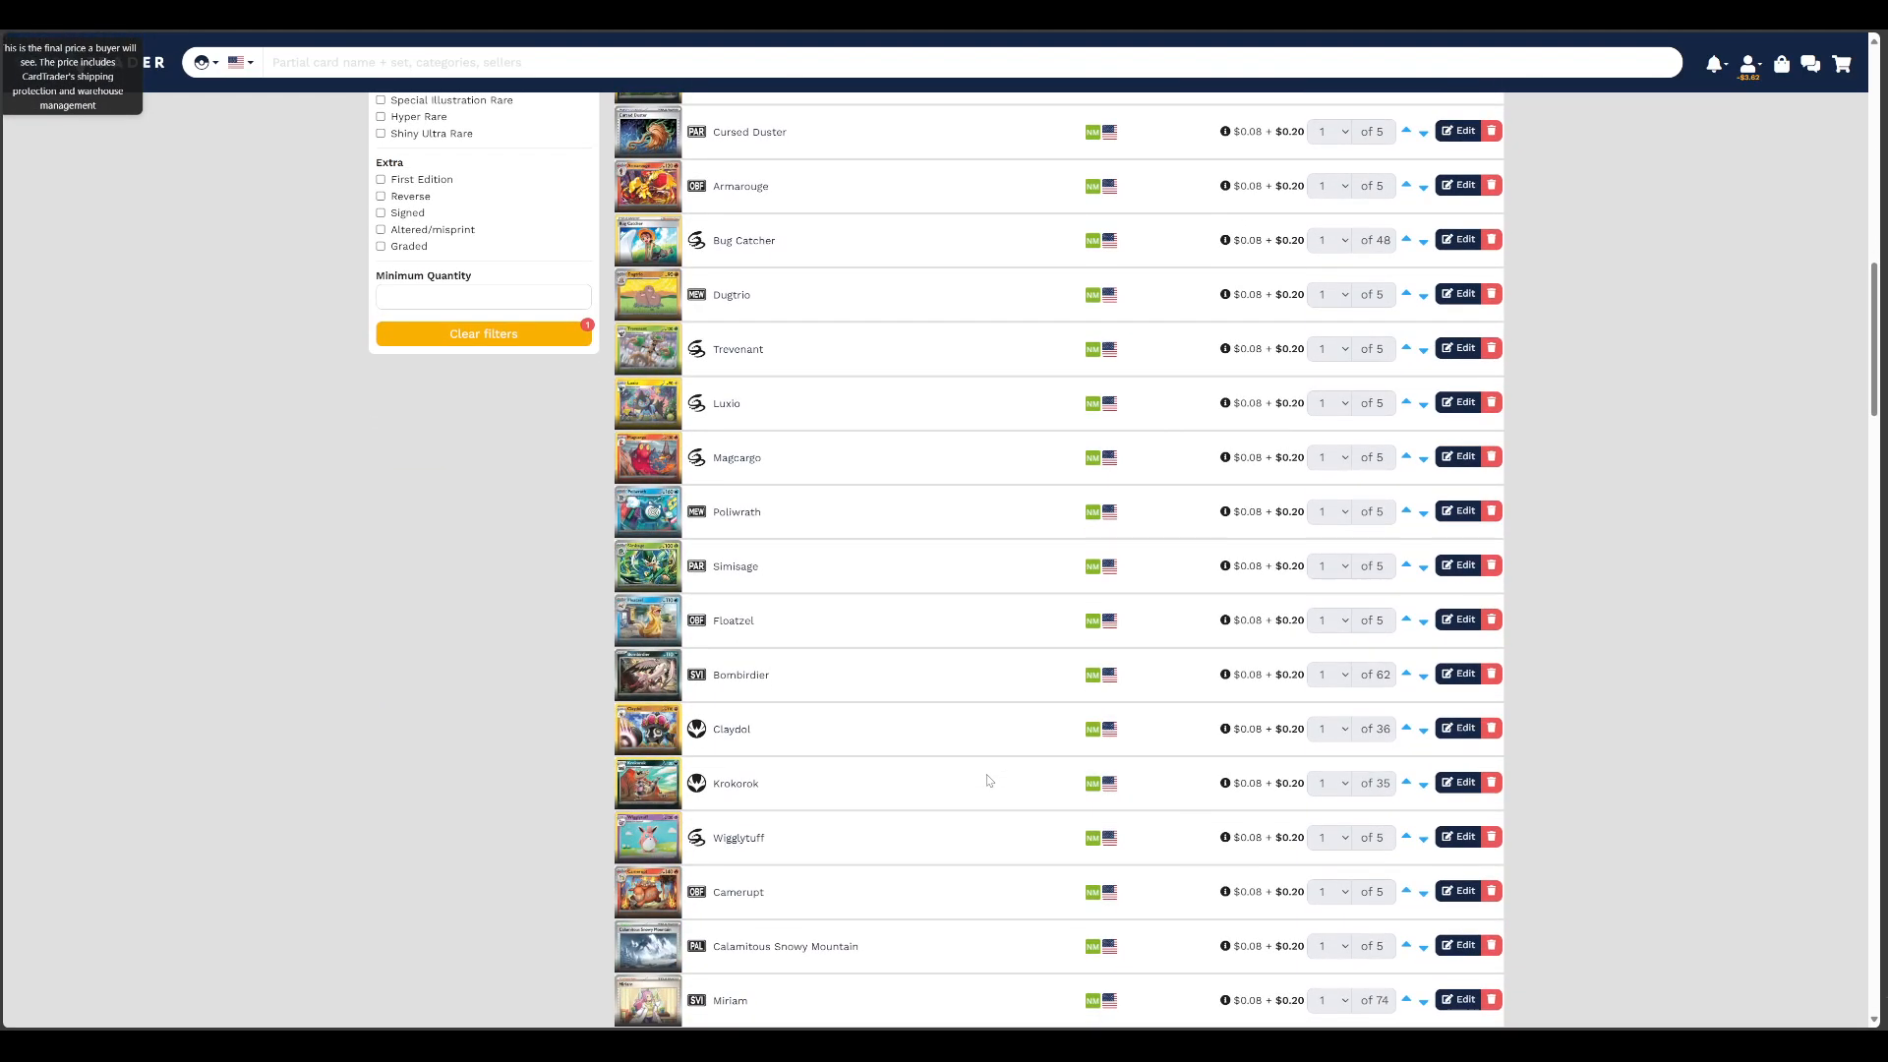
scroll(988, 780, "down", 3)
scroll(976, 652, "down", 3)
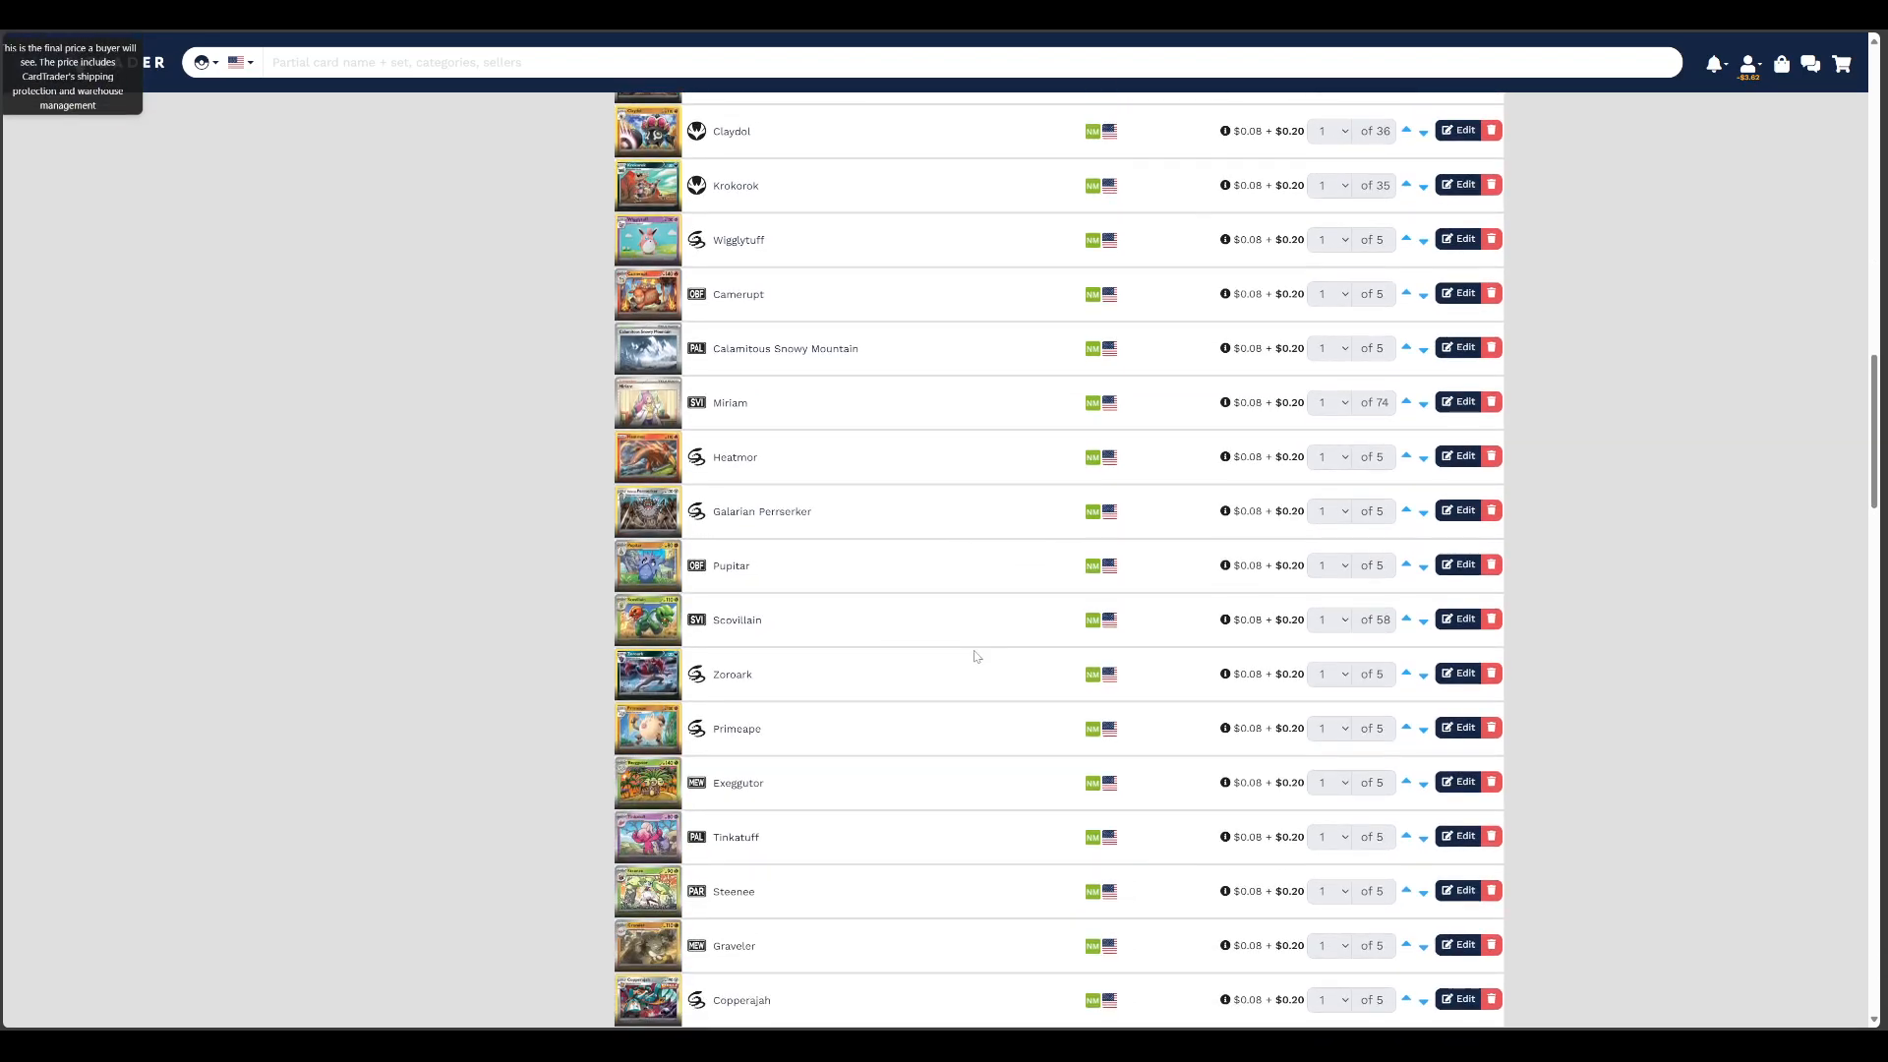
scroll(973, 659, "down", 7)
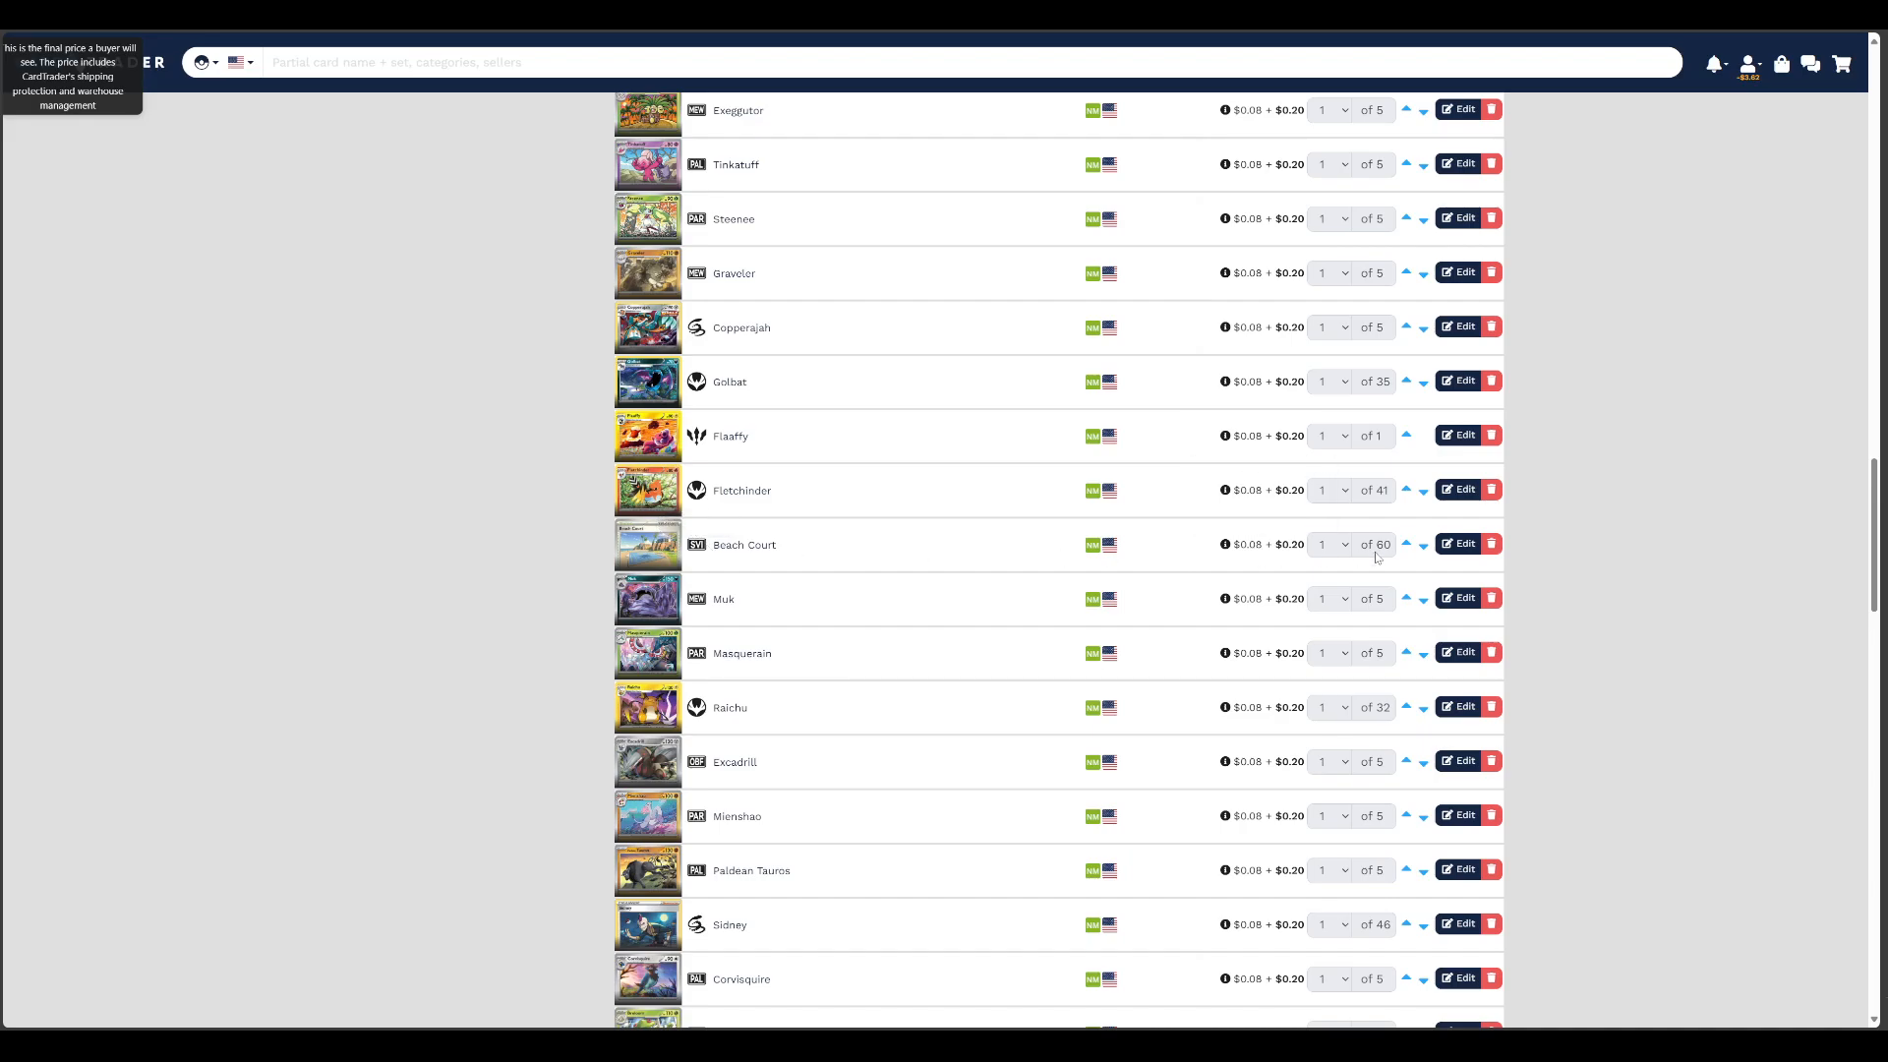
left_click(1458, 544)
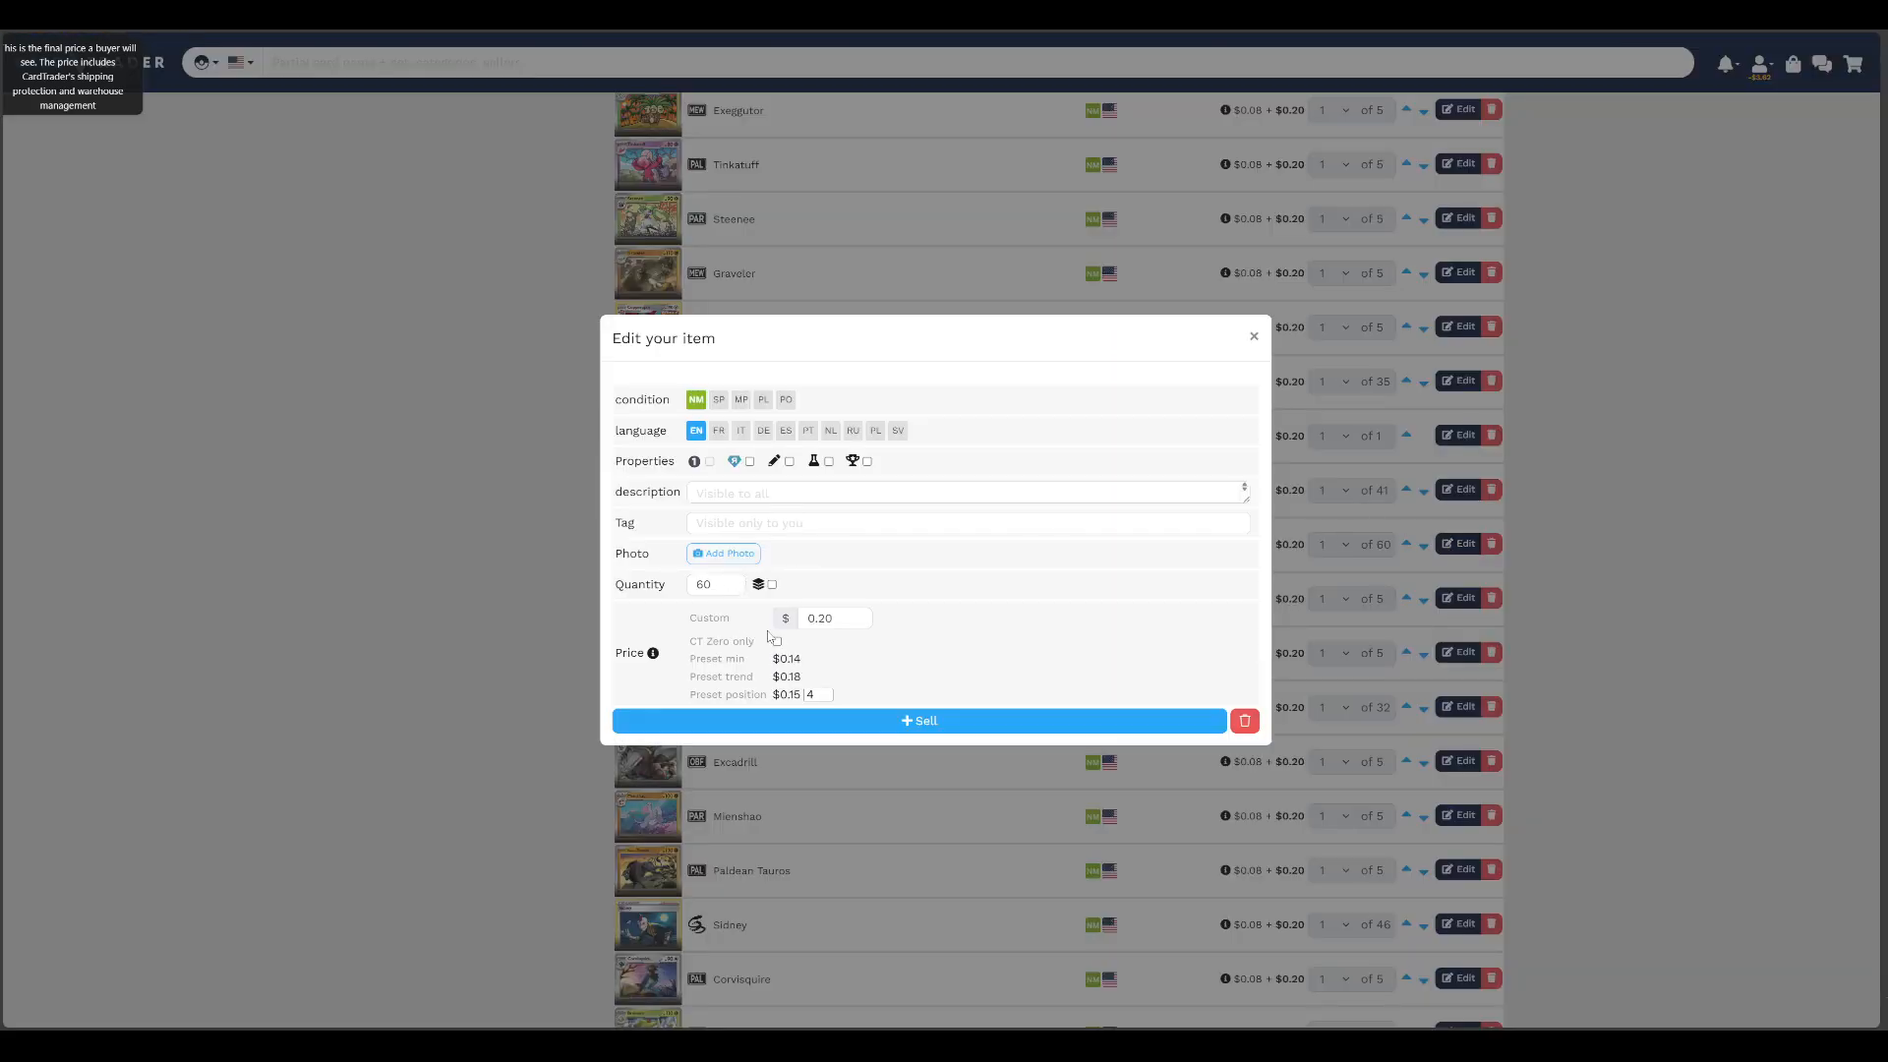
left_click(1253, 337)
scroll(764, 642, "down", 7)
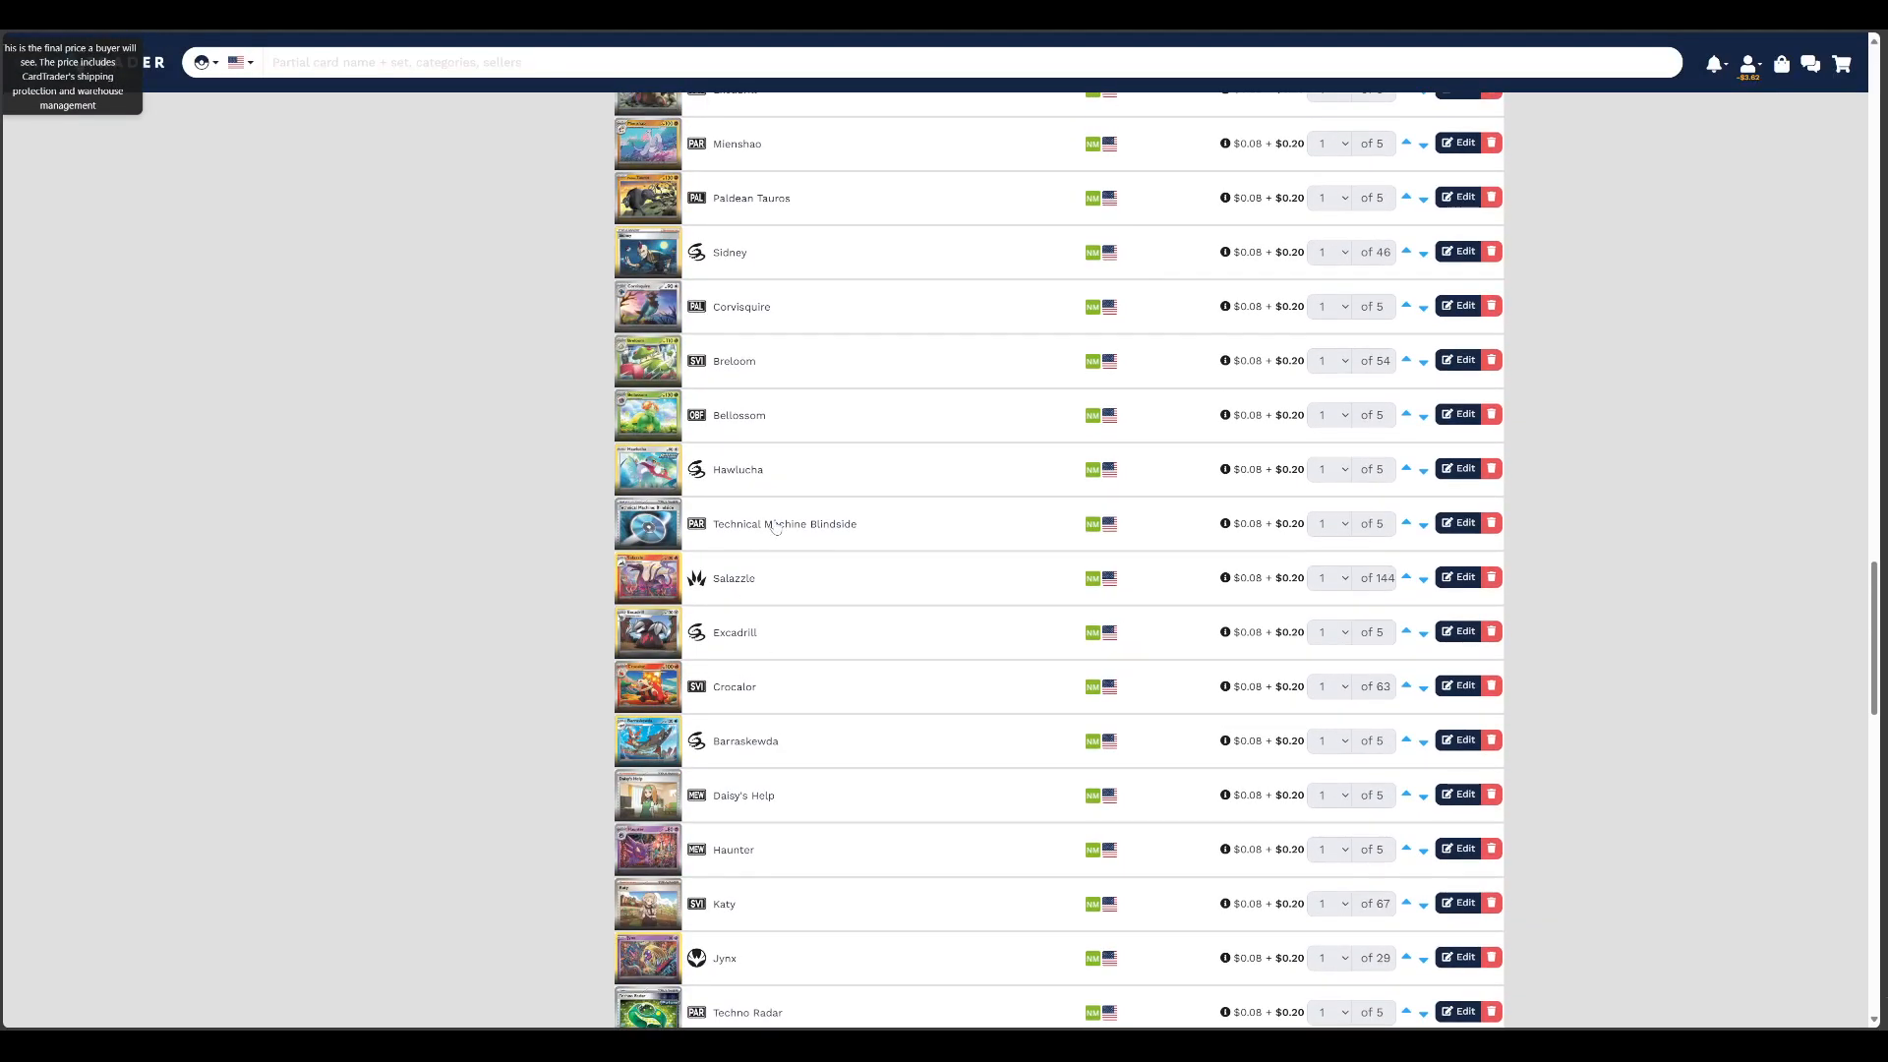
scroll(839, 579, "down", 3)
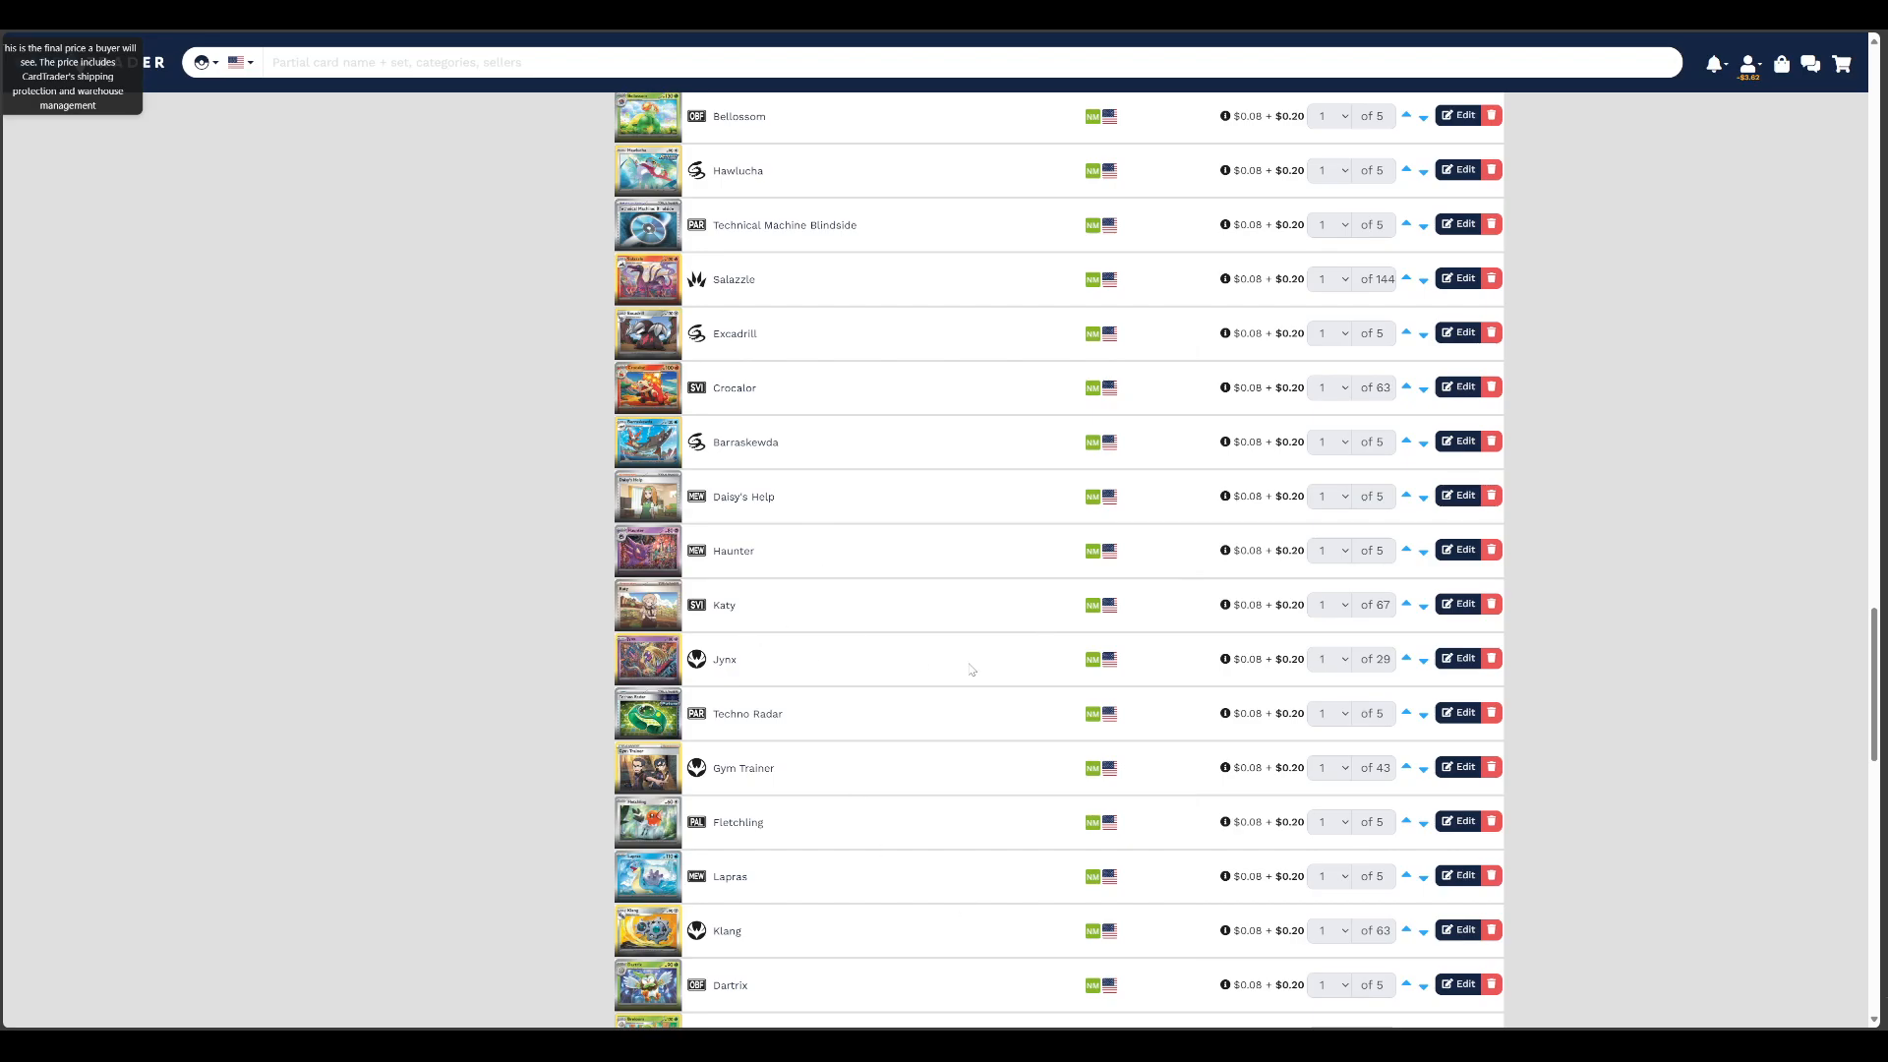
Remove the Uncommon rarity filter from the store's listings
scroll(1059, 502, "up", 15)
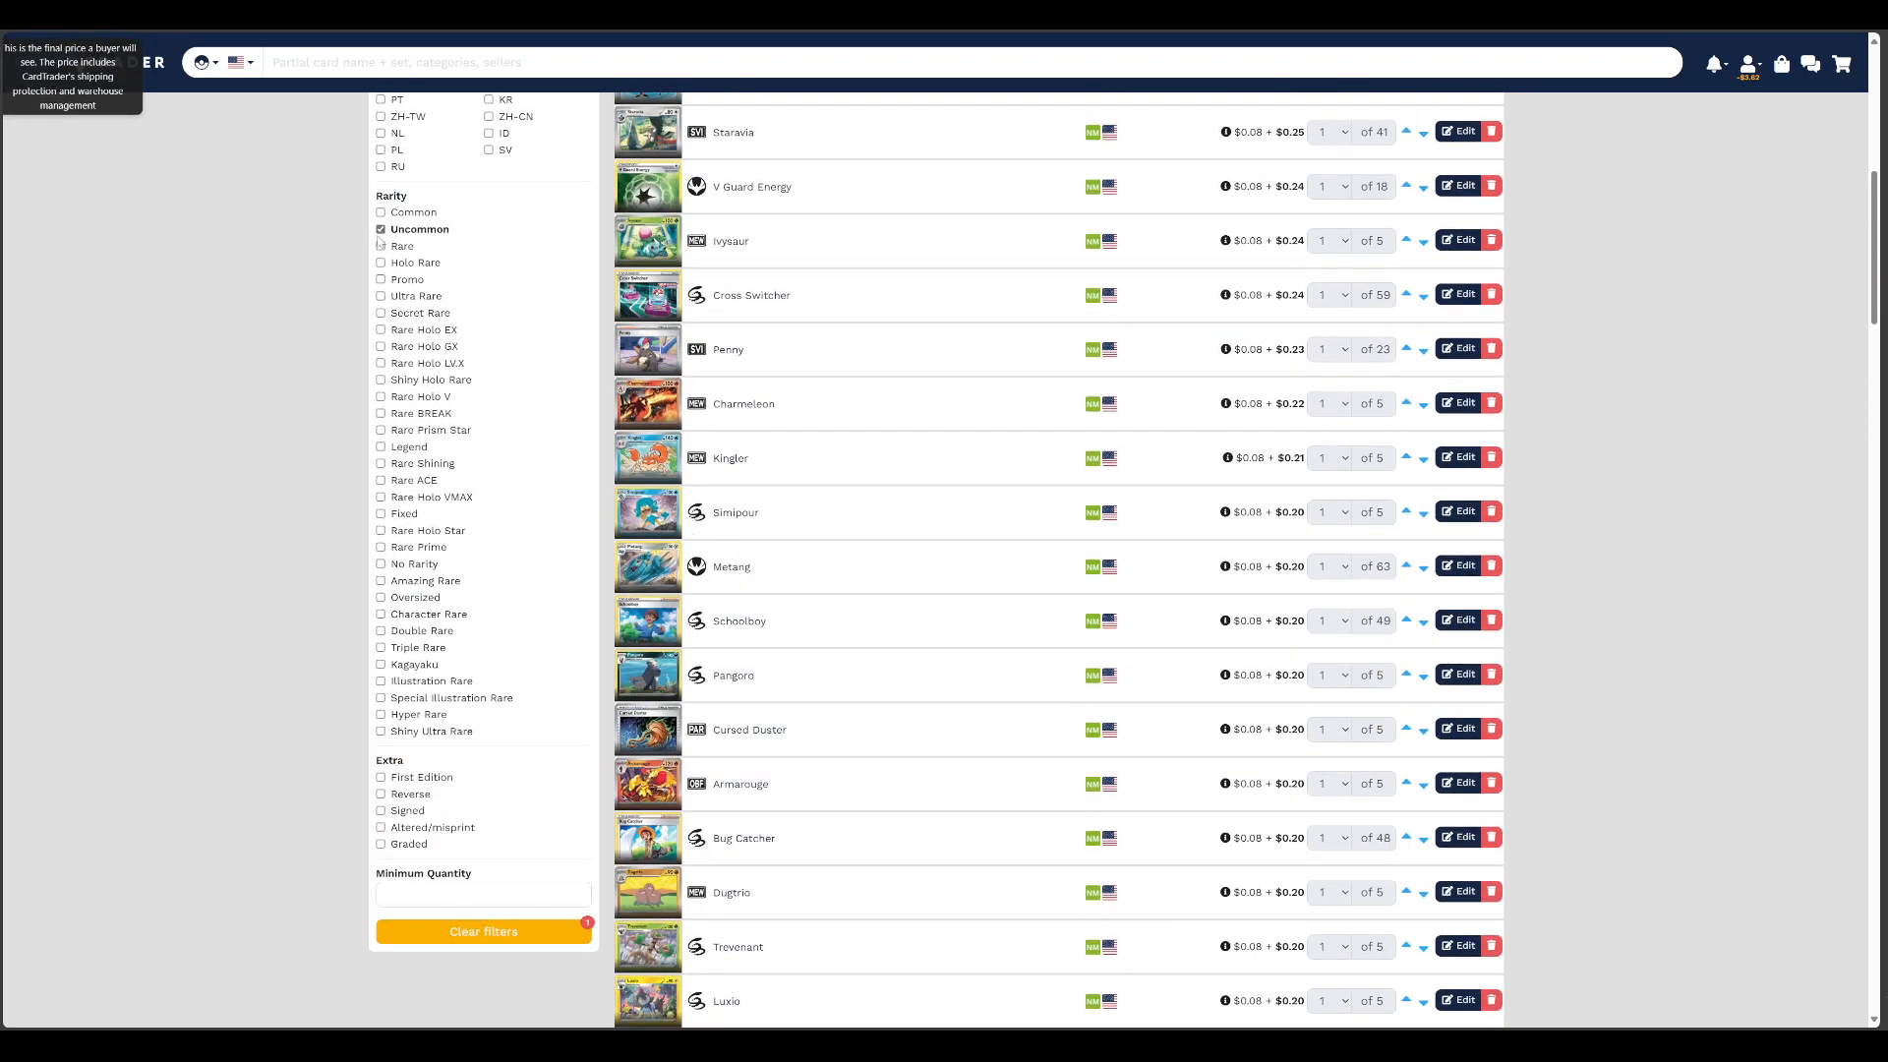
left_click(380, 230)
mouse_move(658, 403)
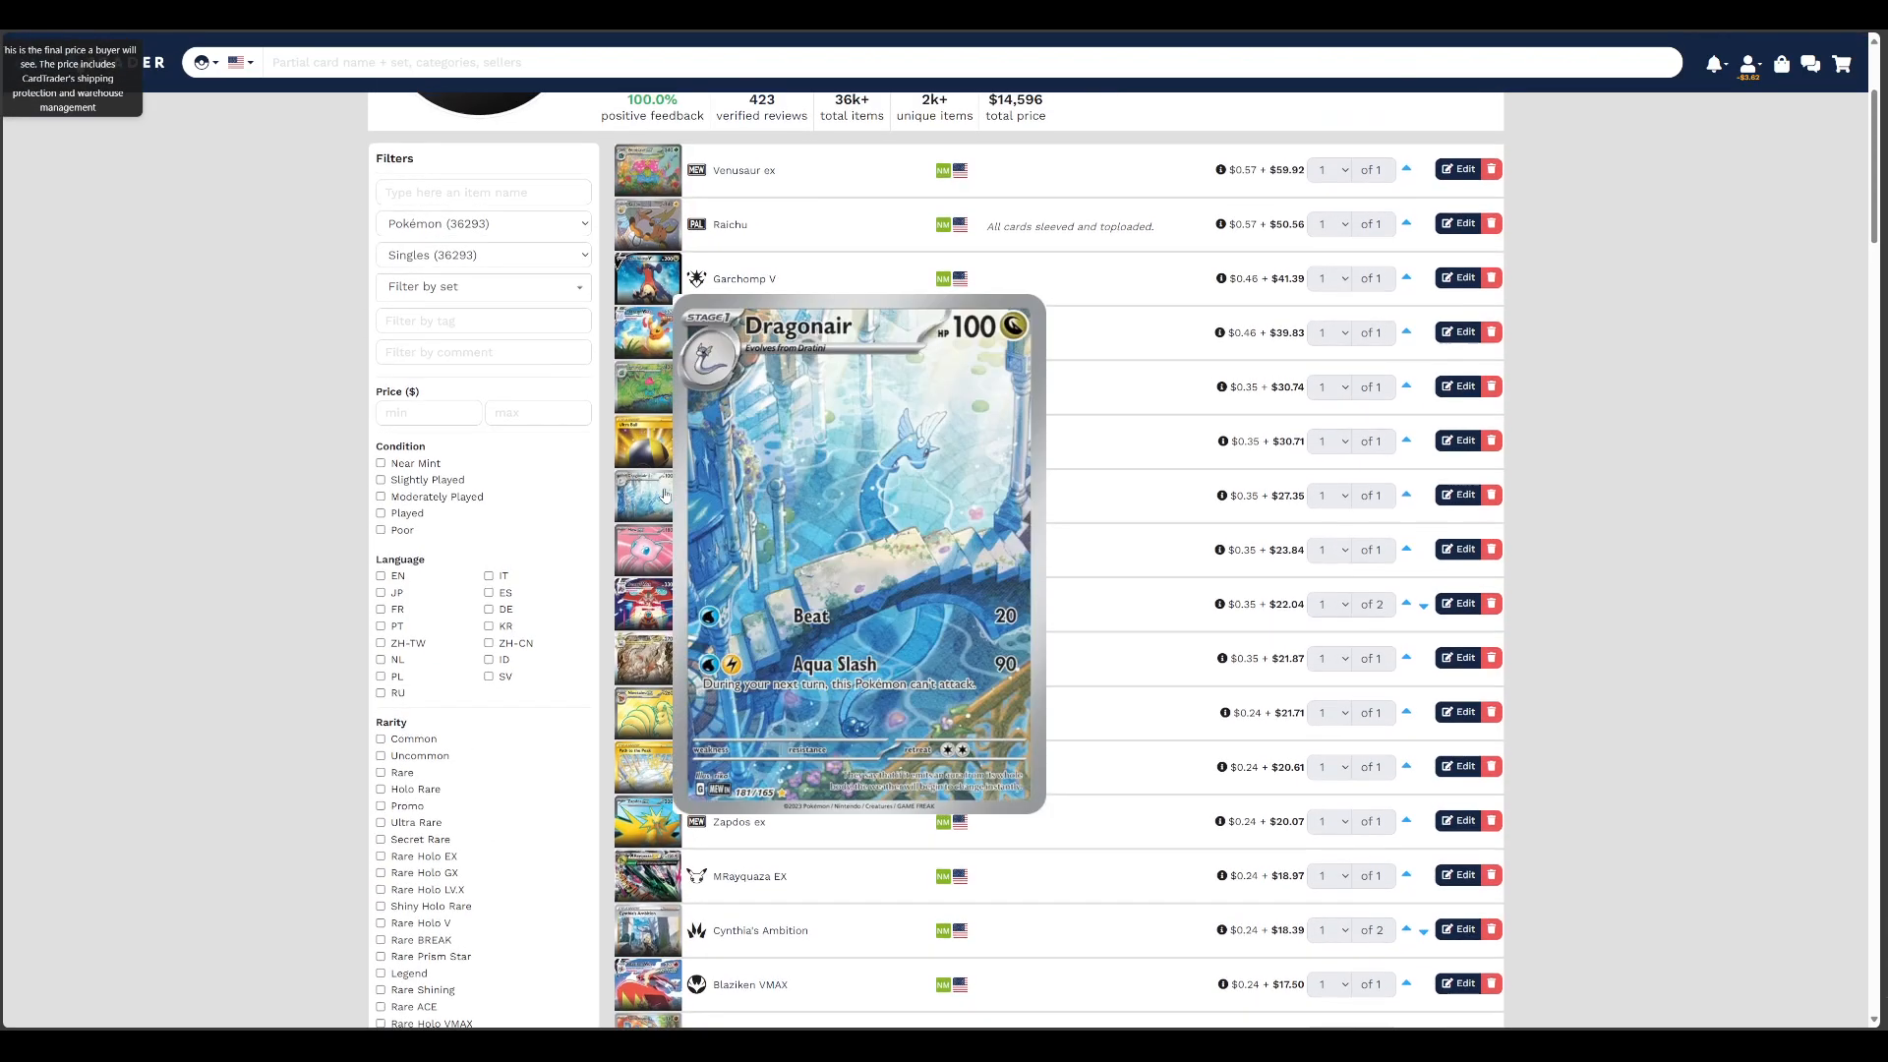
Examine the store's summary figures for total items, unique items and total price
scroll(664, 495, "up", 3)
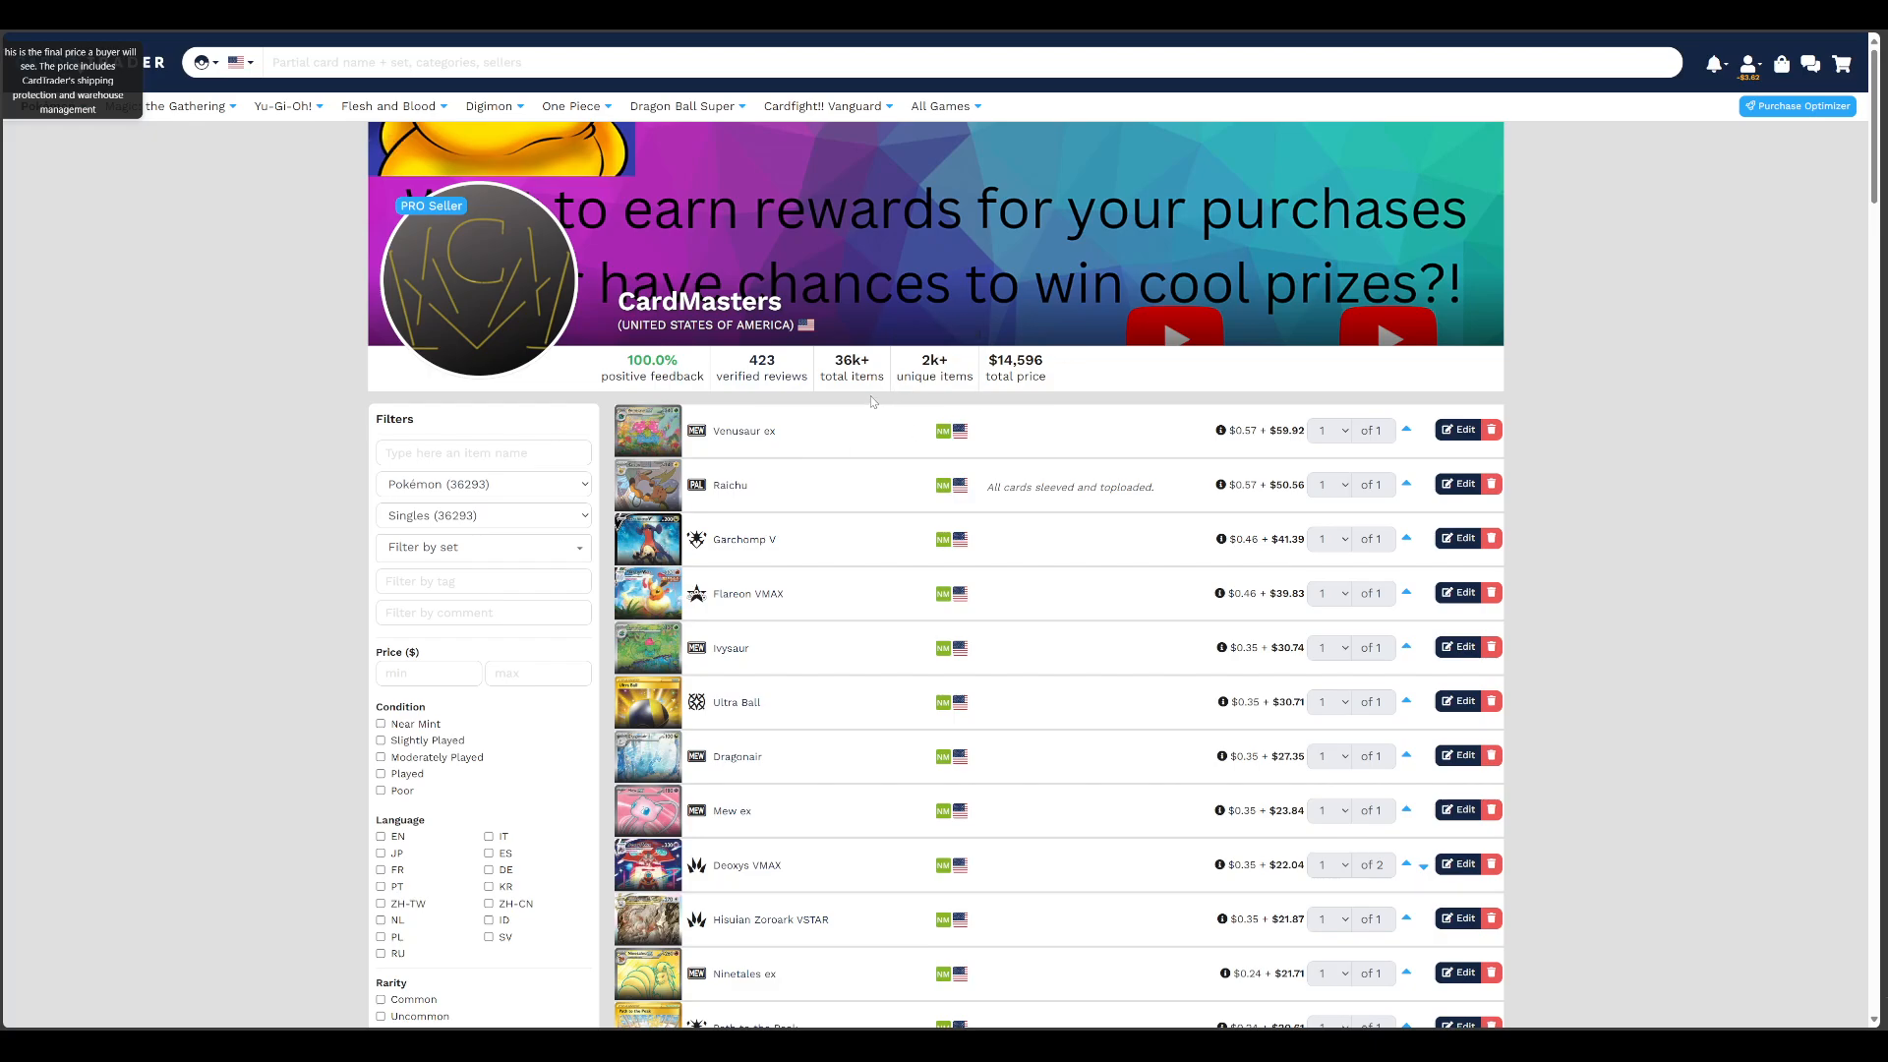
mouse_move(862, 396)
double_click(838, 367)
mouse_move(954, 378)
left_click_drag(922, 358, 954, 376)
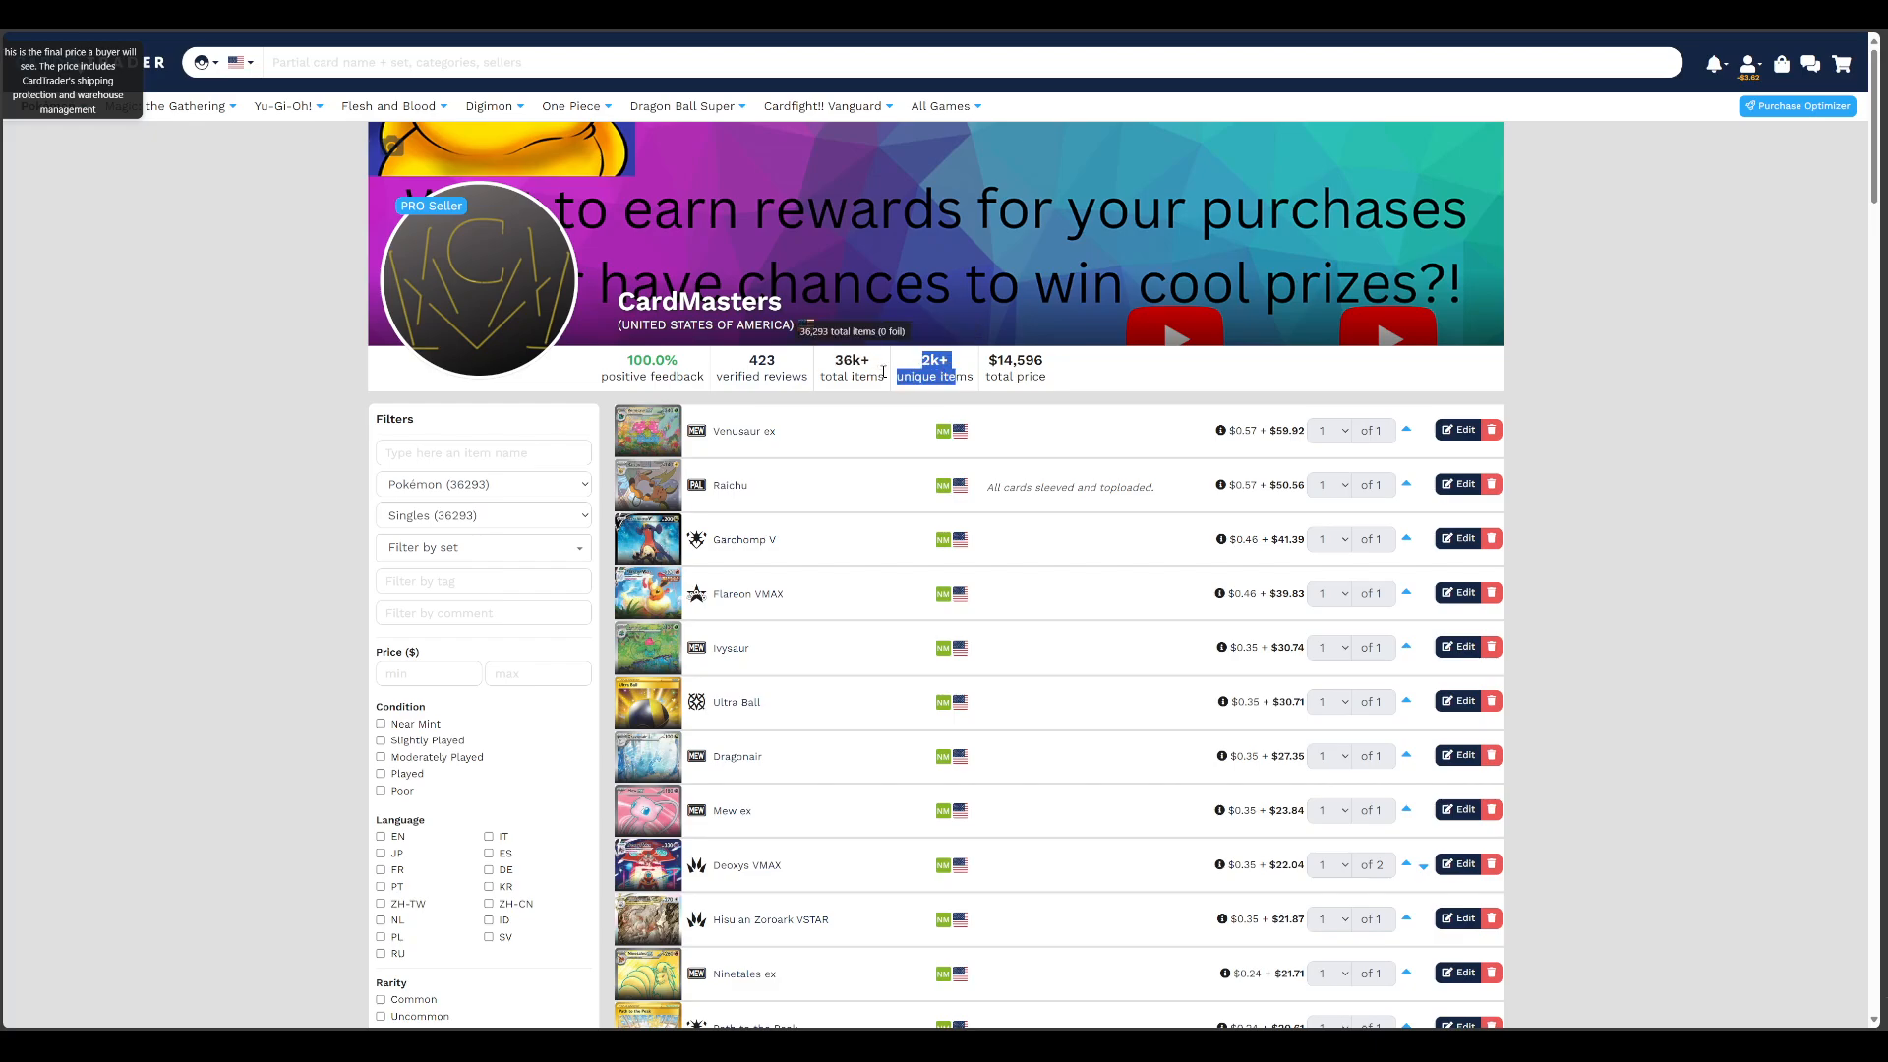
left_click(1053, 366)
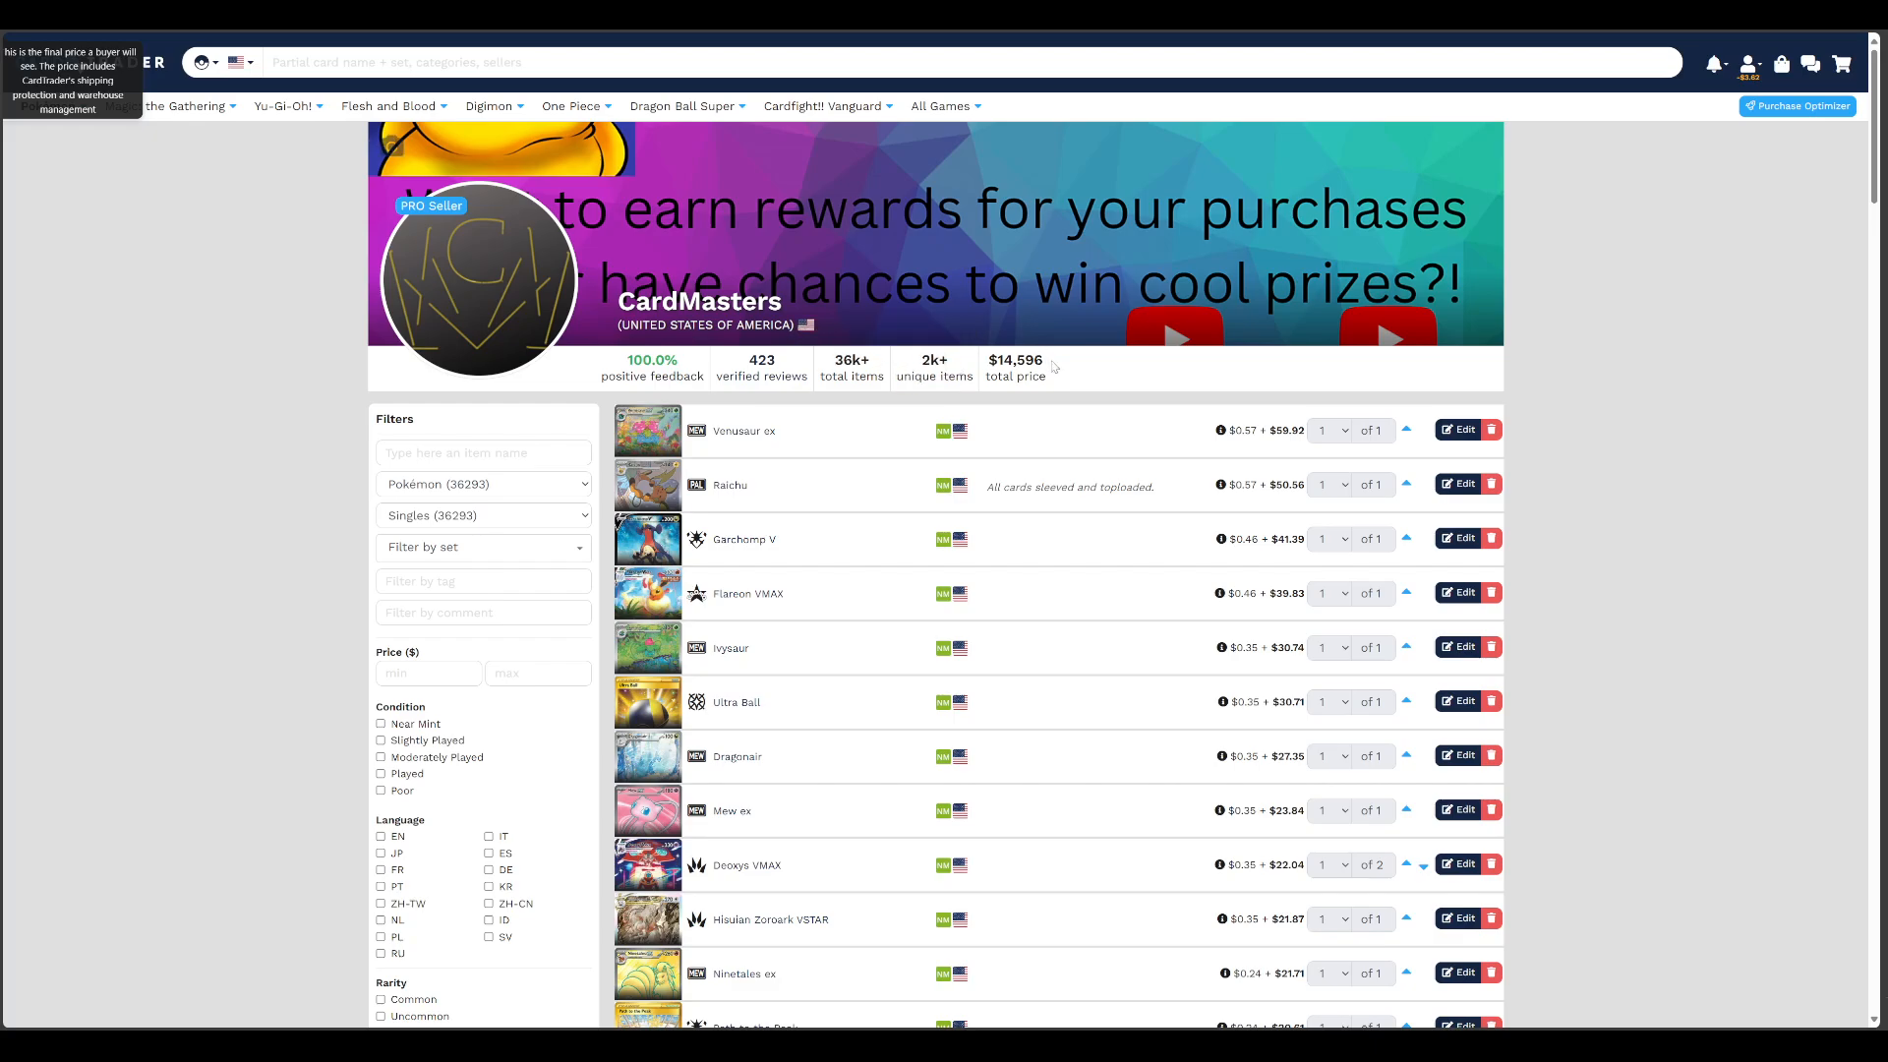
left_click(1053, 378)
Filter the store's listings to show only reverse cards
scroll(314, 630, "down", 5)
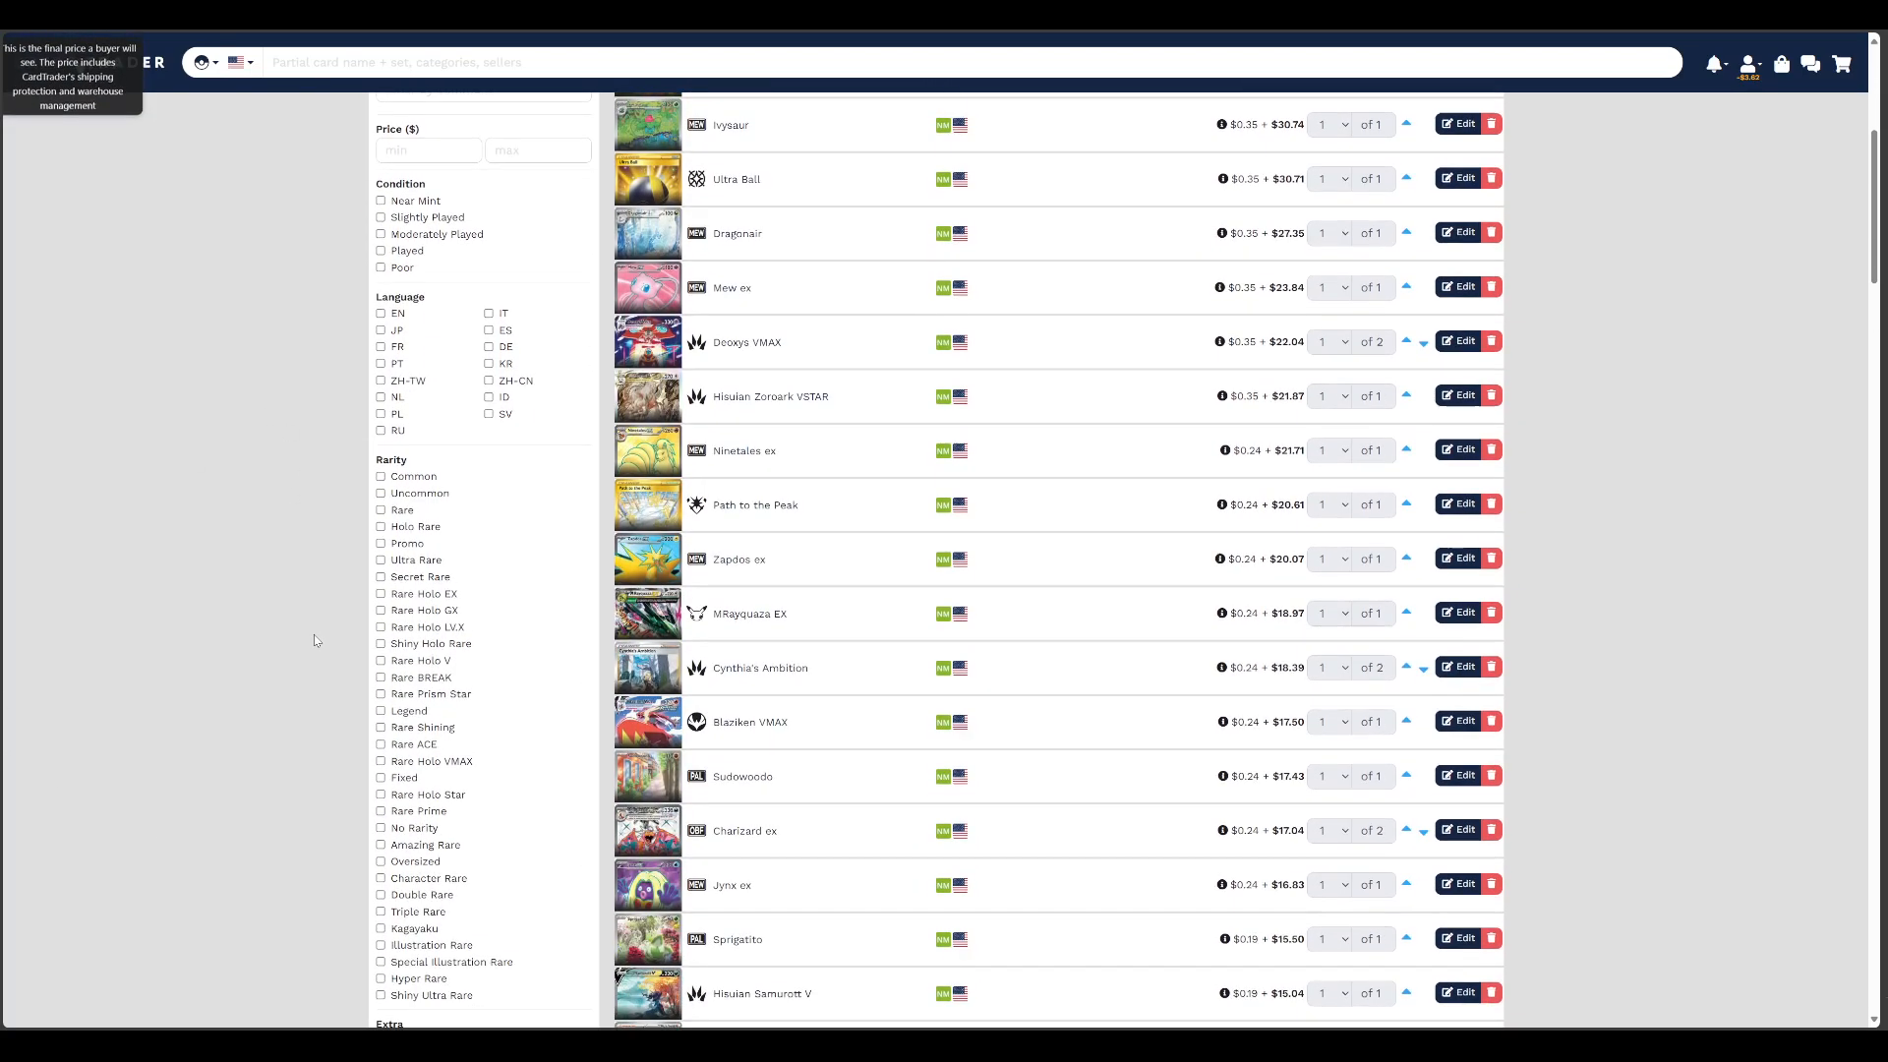
scroll(314, 640, "down", 4)
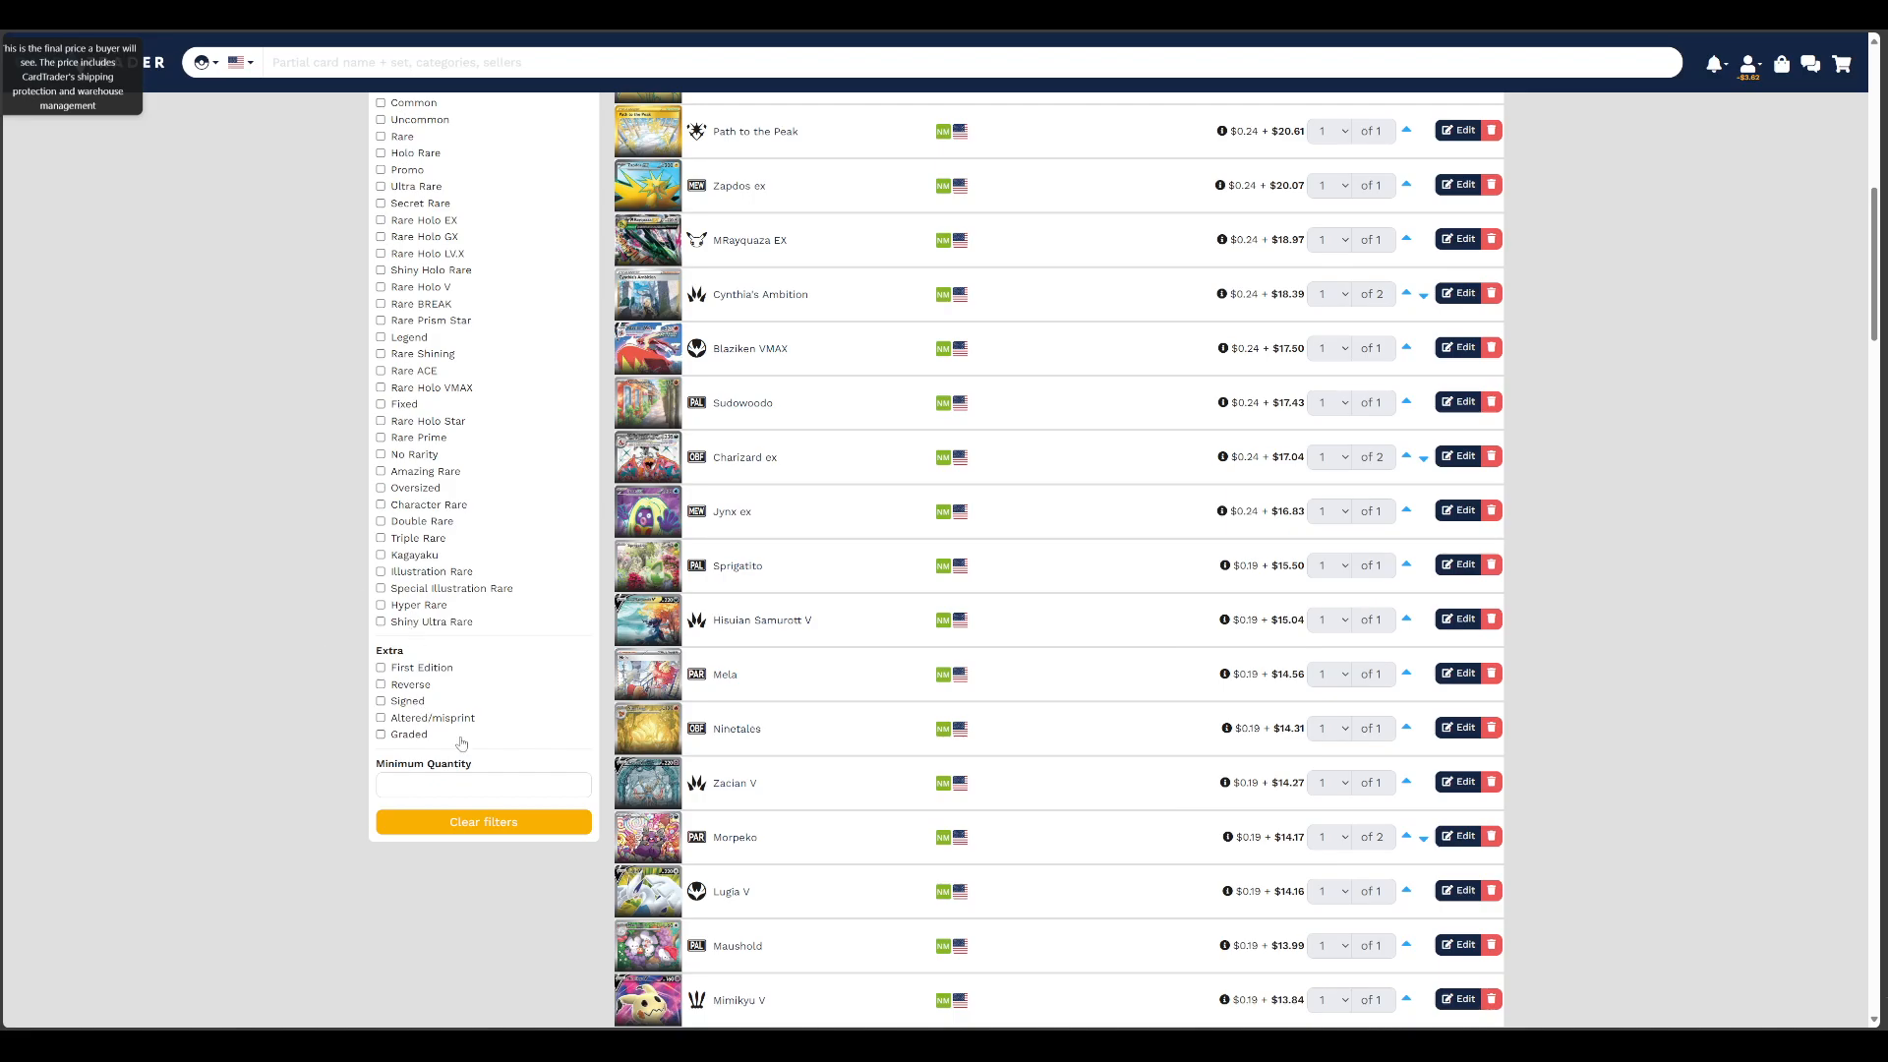
left_click(380, 685)
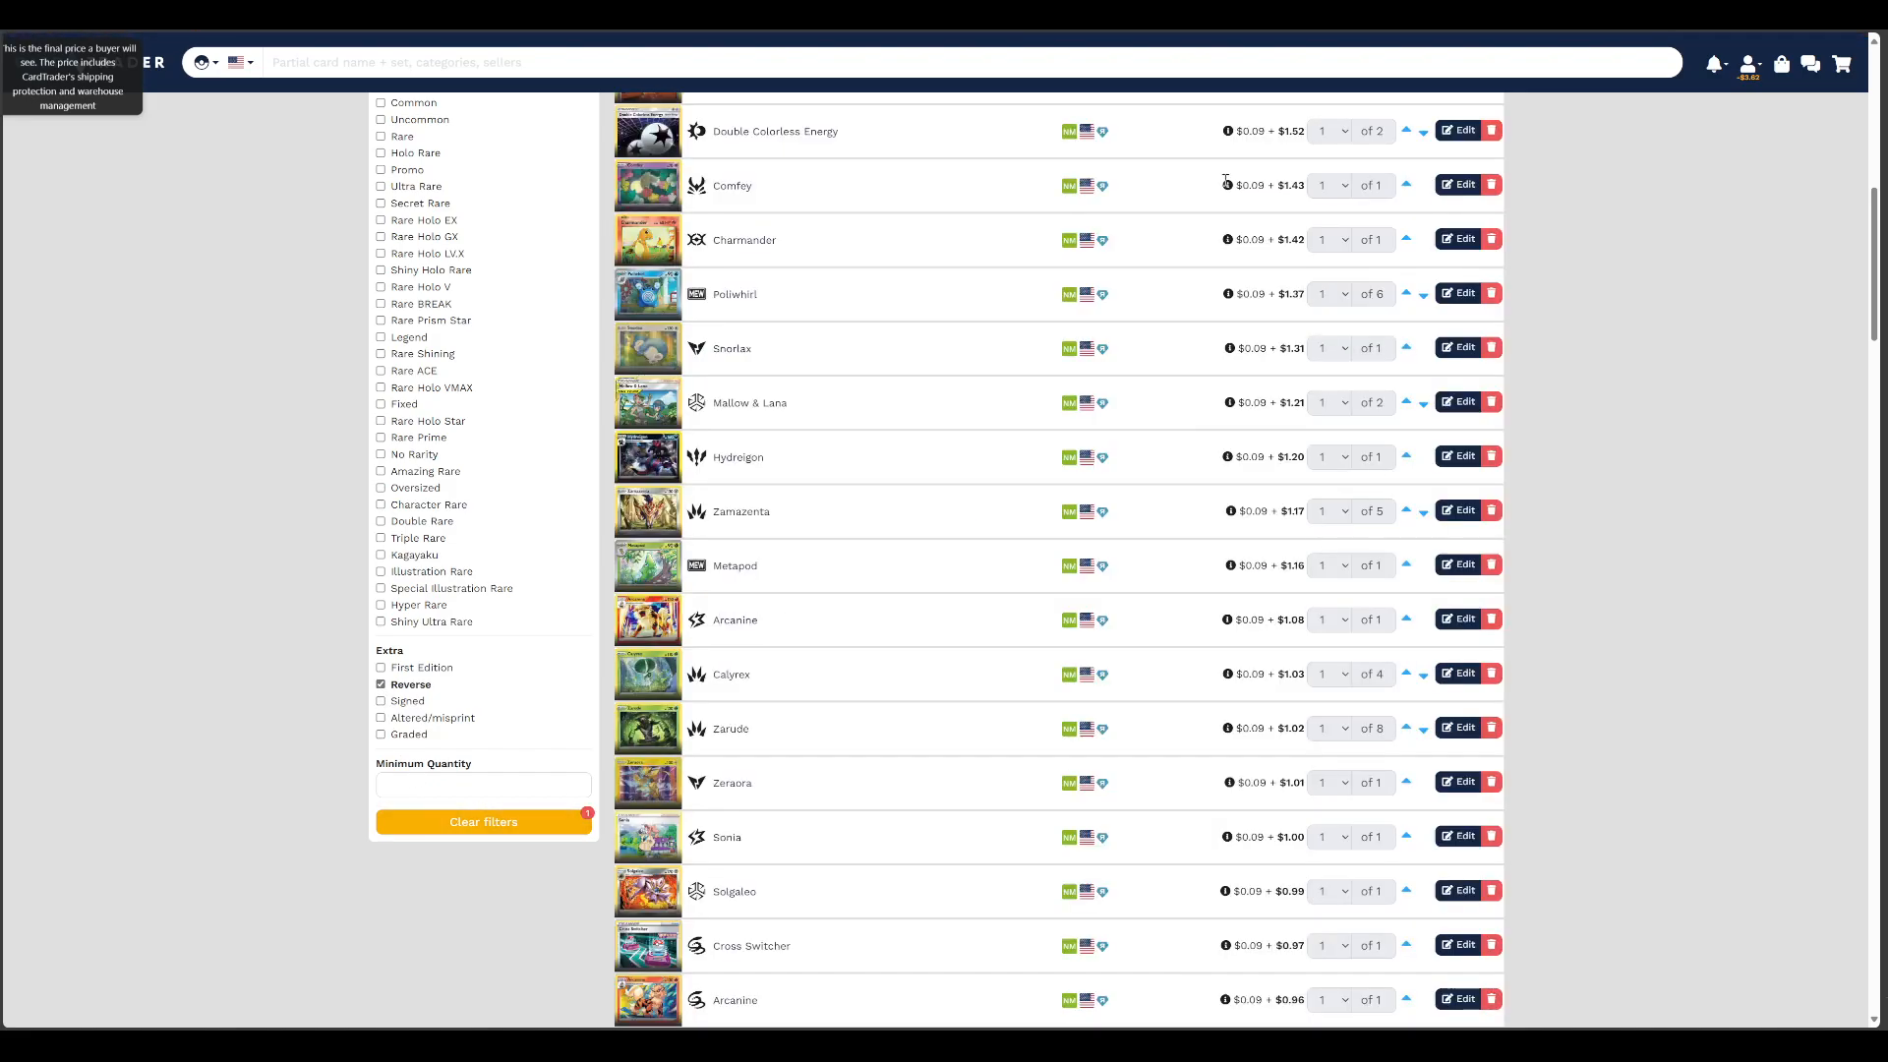
Go to page 10 of the reverse card listings and examine their prices and the store's summary figures
scroll(1271, 603, "down", 20)
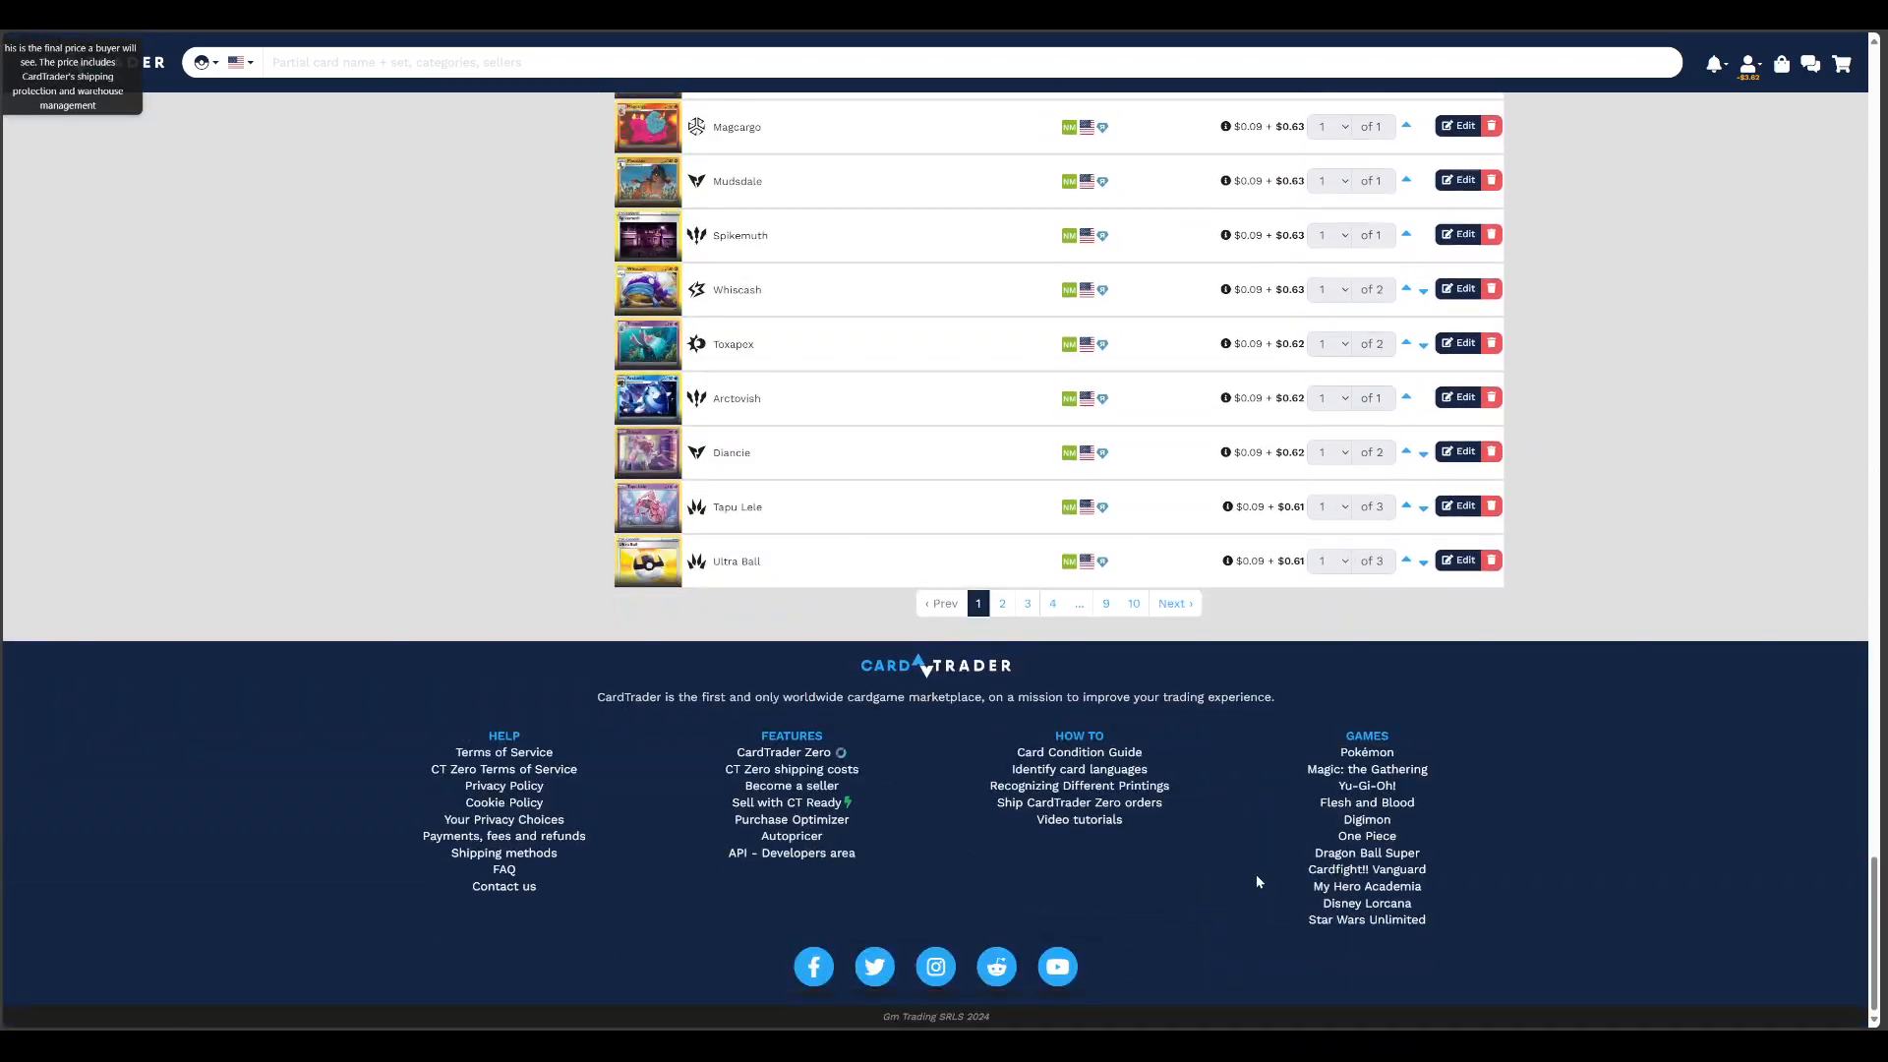
left_click(1133, 602)
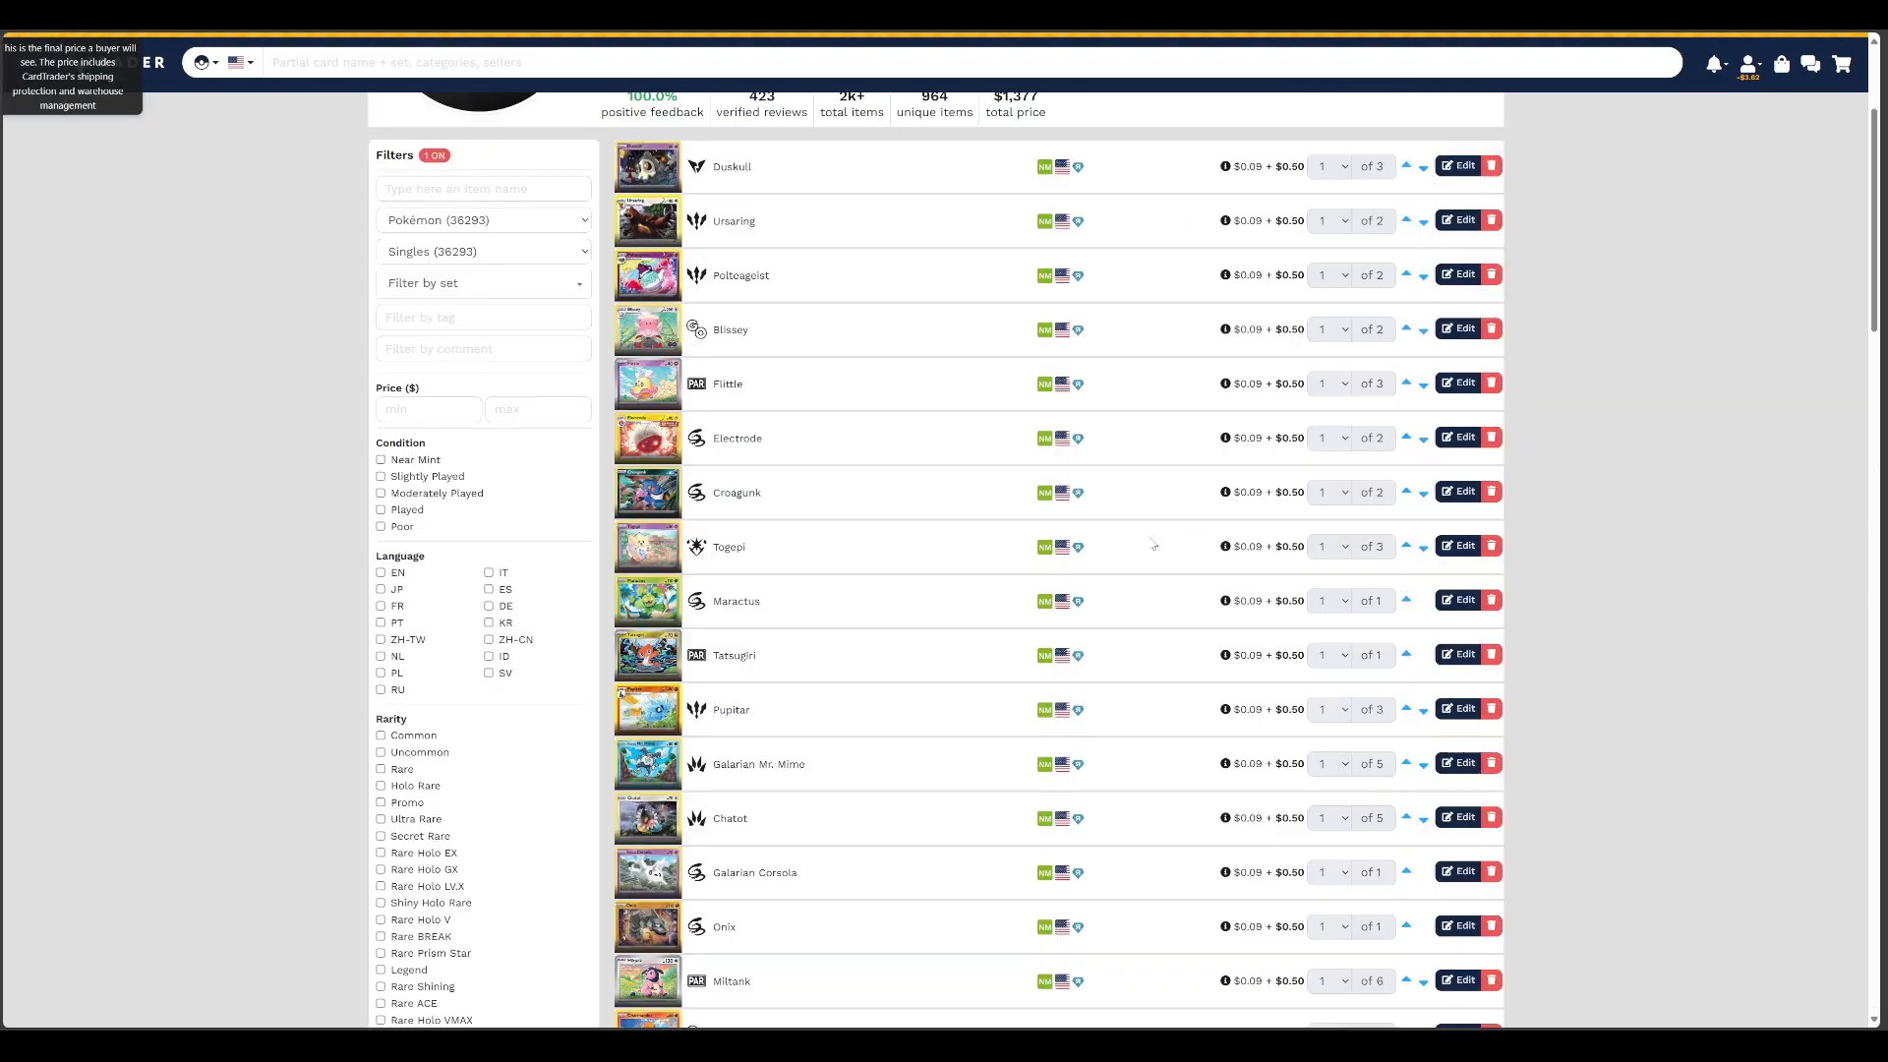
scroll(1117, 788, "down", 20)
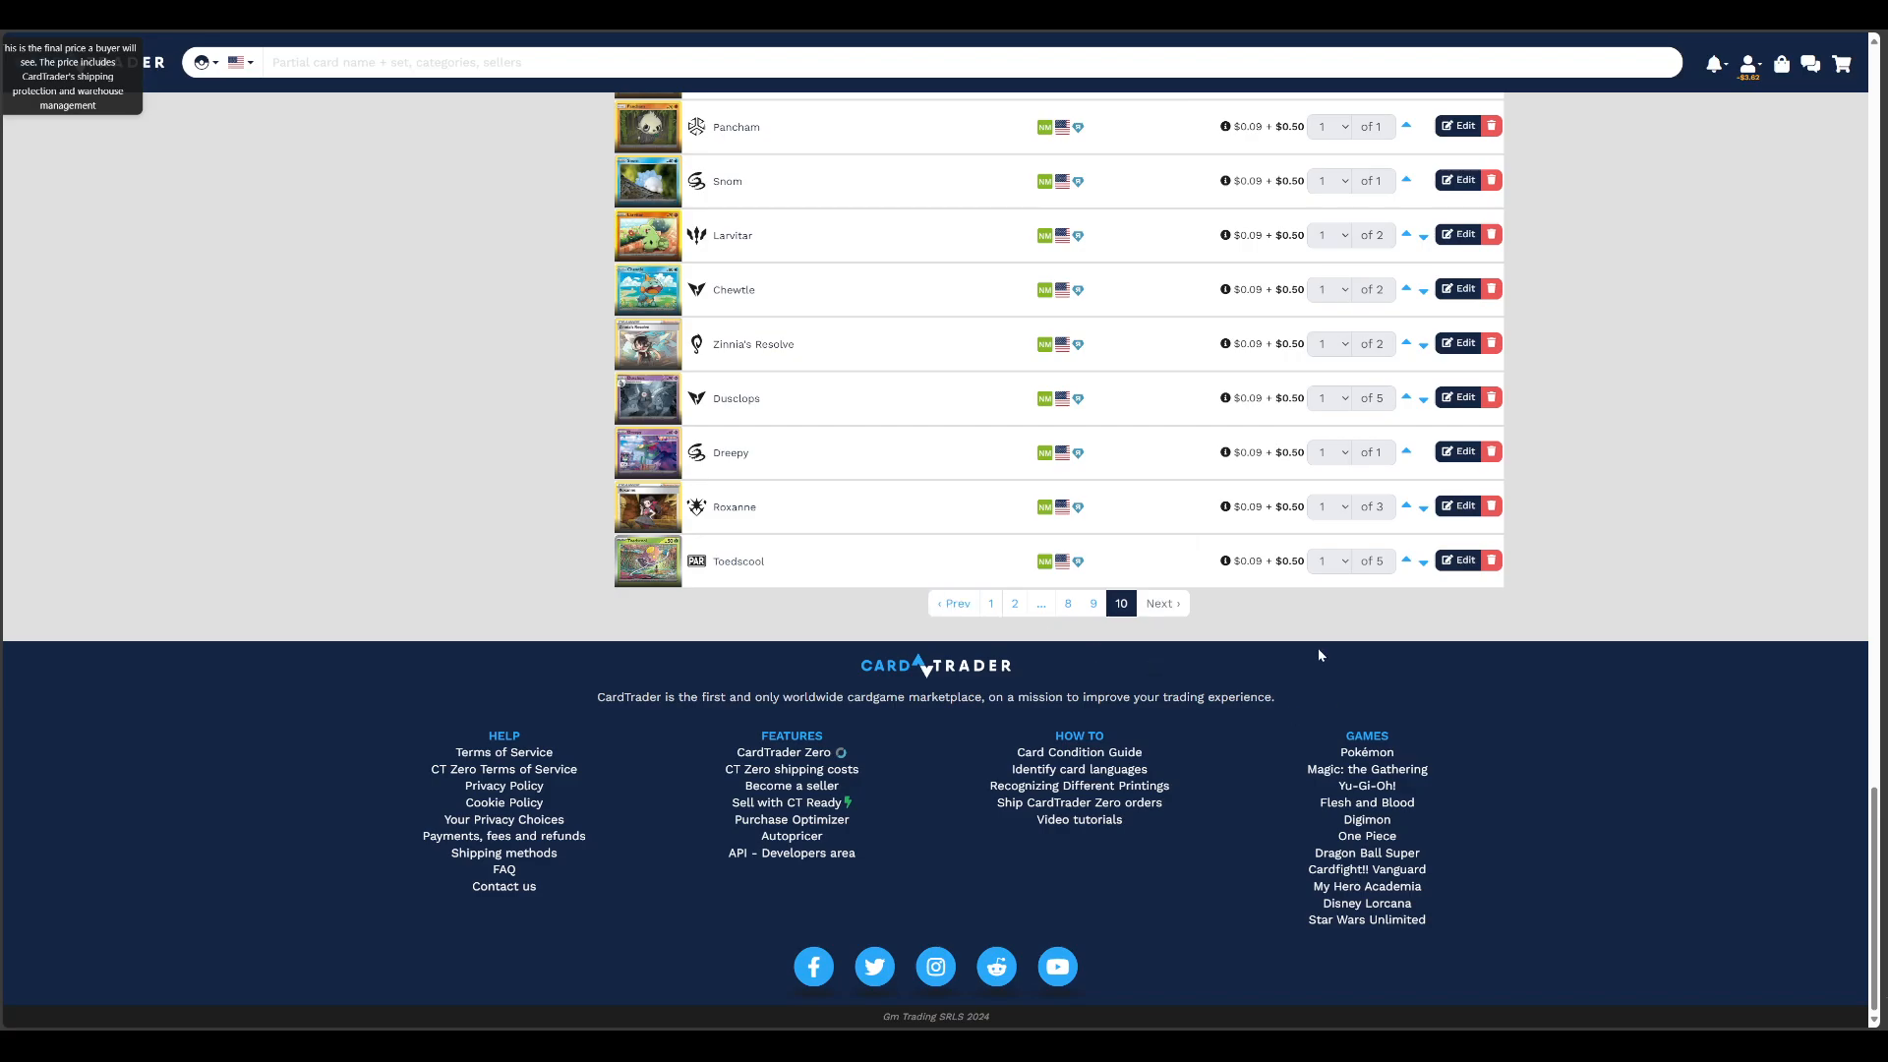
scroll(1318, 649, "up", 10)
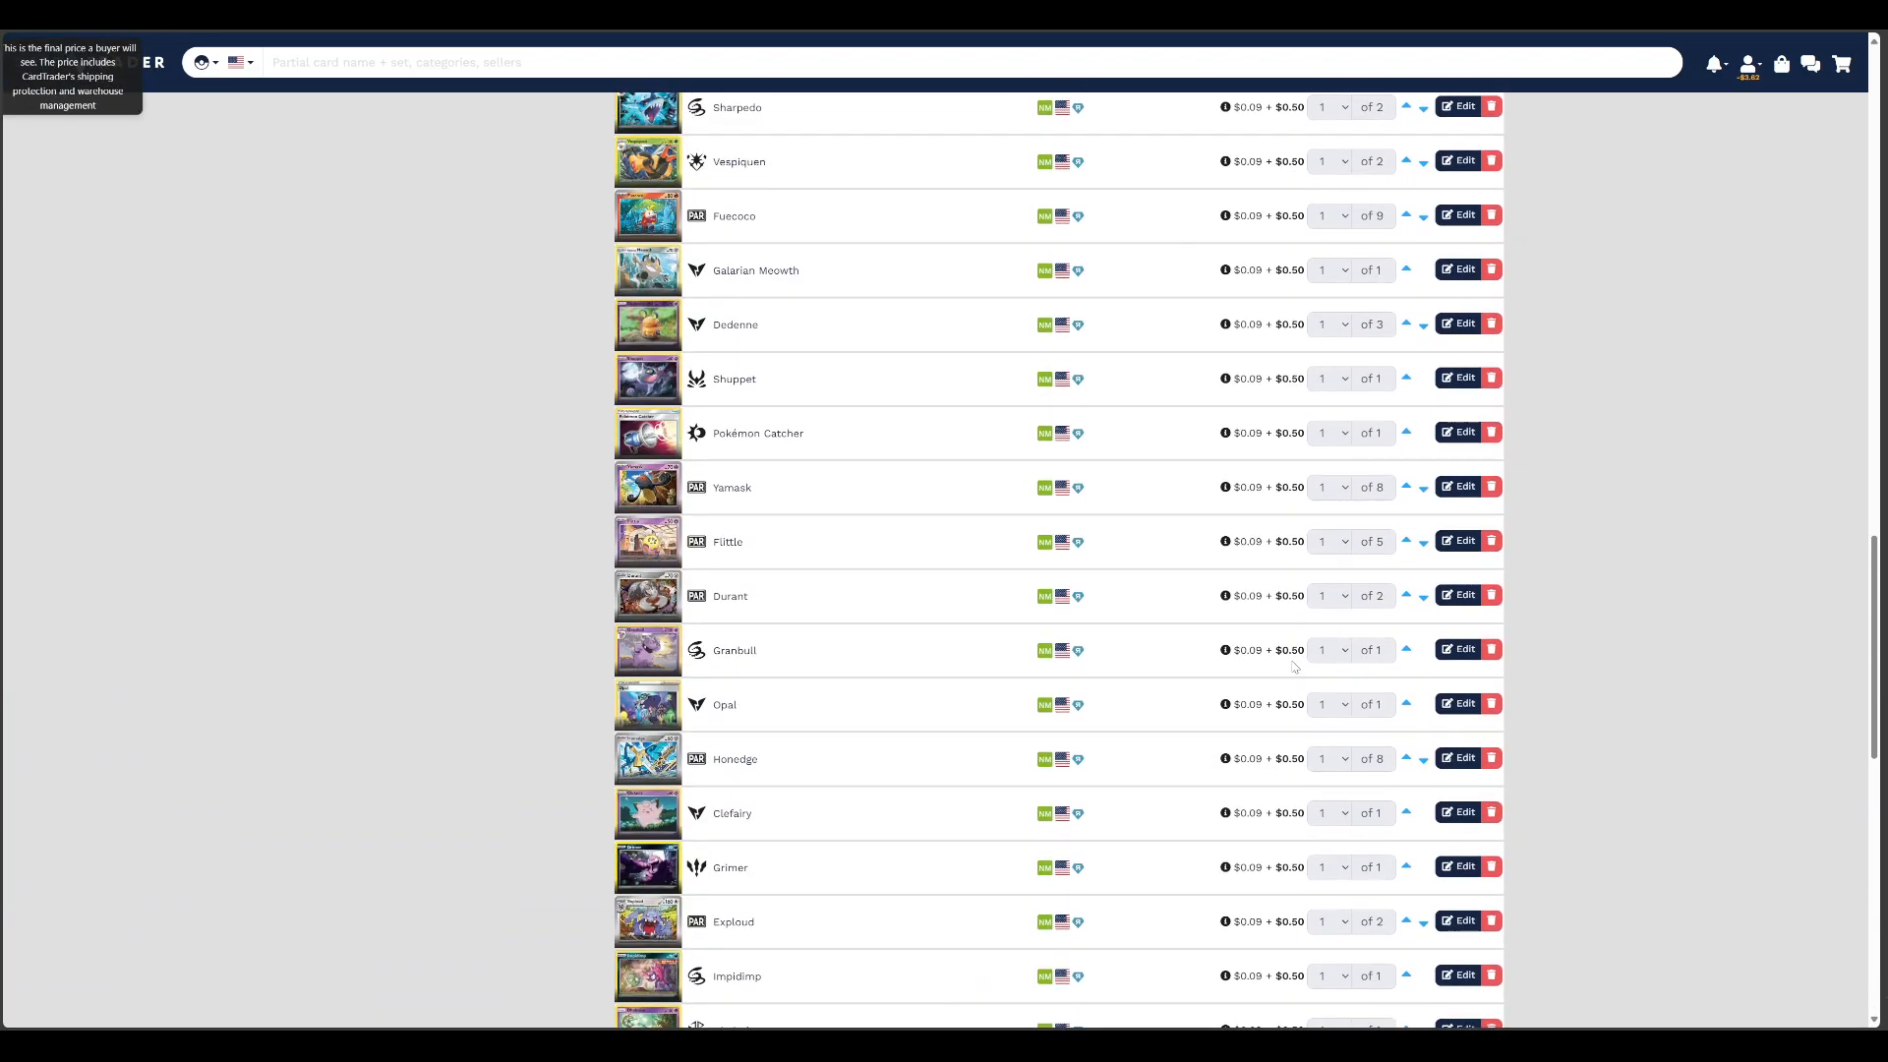
scroll(1278, 639, "up", 5)
scroll(1171, 601, "up", 5)
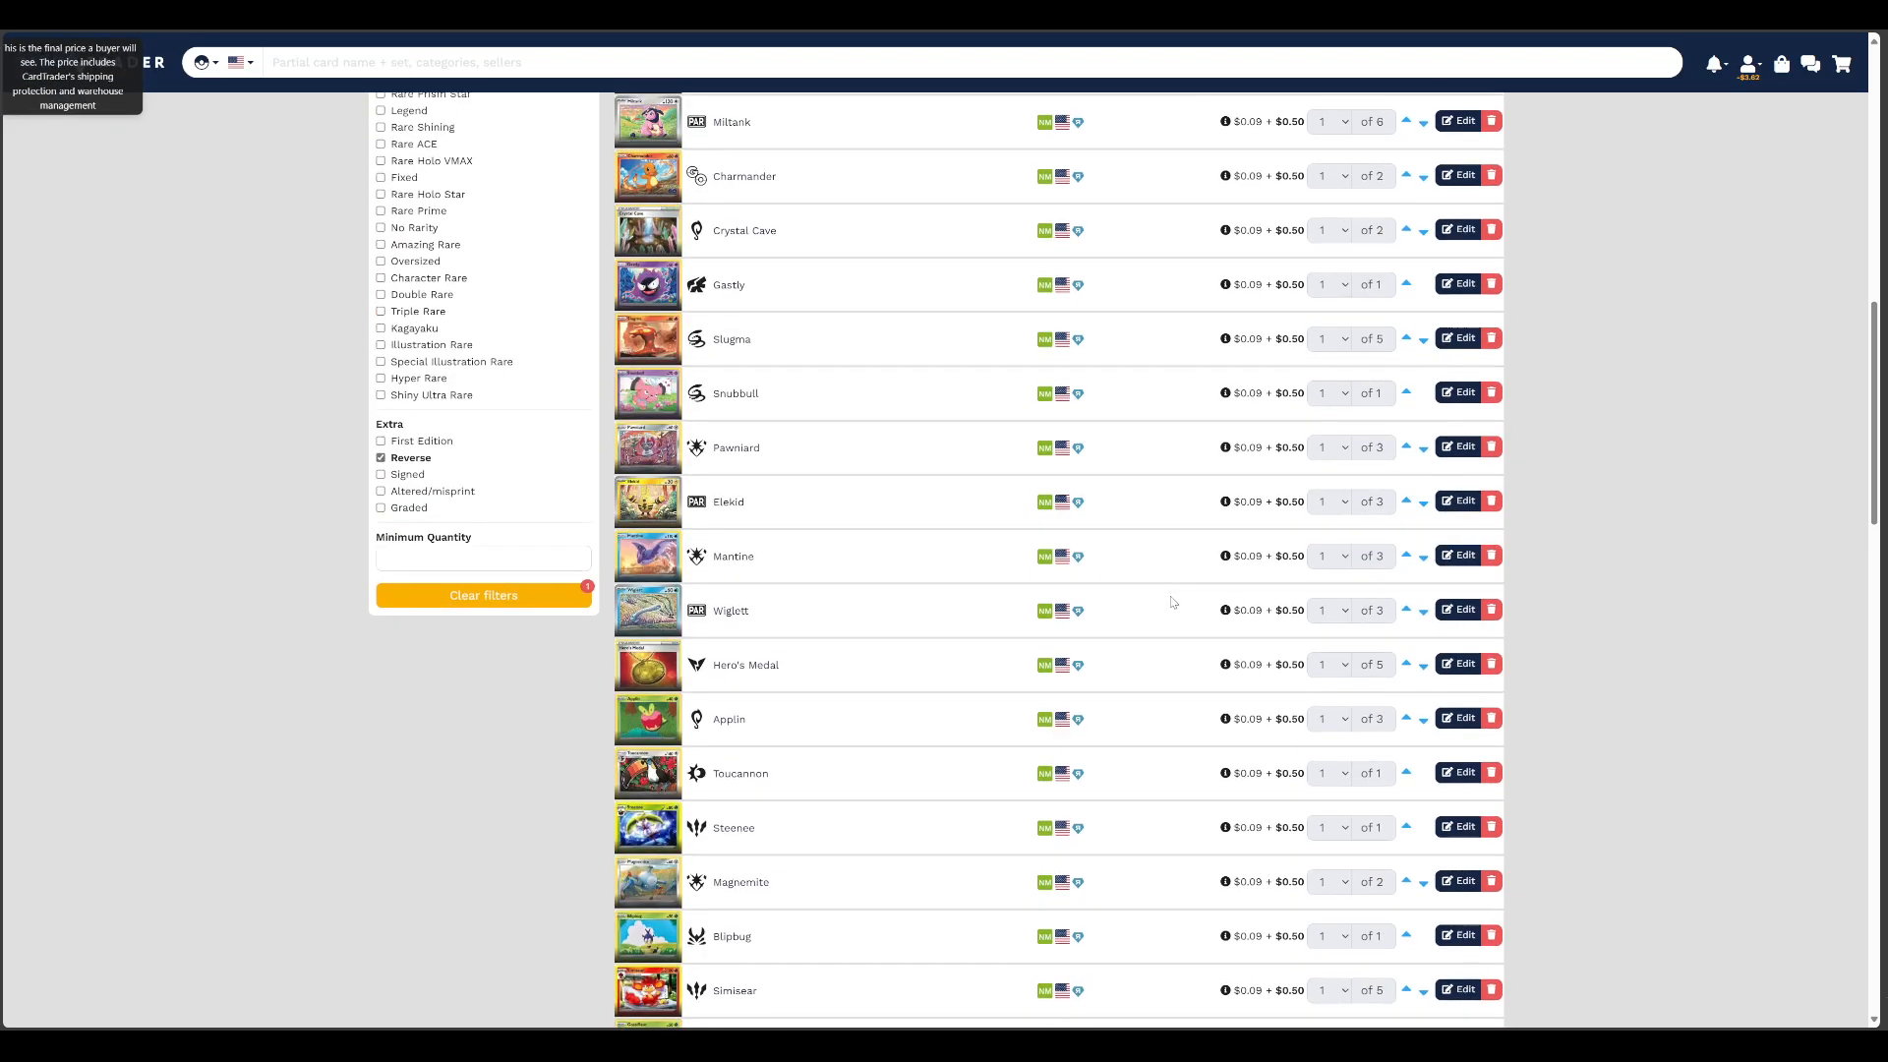
scroll(1171, 602, "up", 5)
scroll(1165, 589, "up", 5)
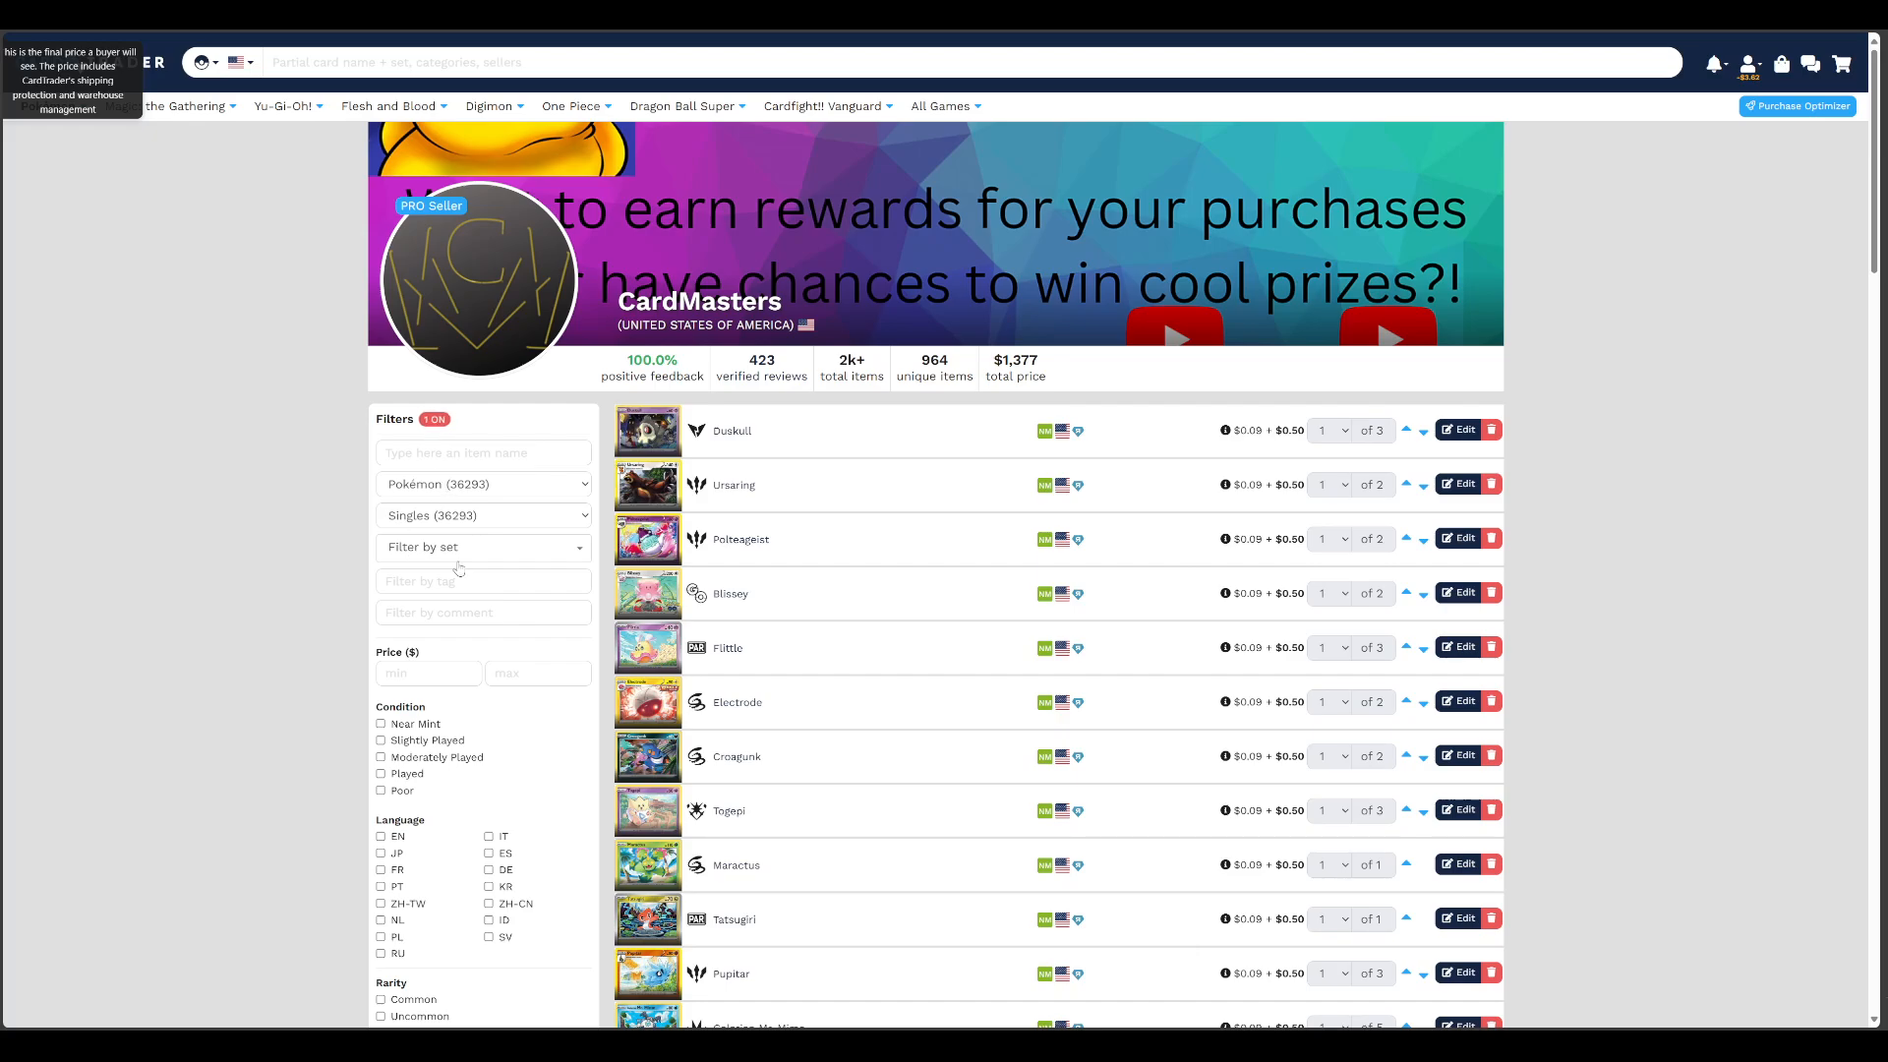
Clear the Reverse filter and remove the Deoxys VMAX listing from sale
scroll(458, 569, "down", 10)
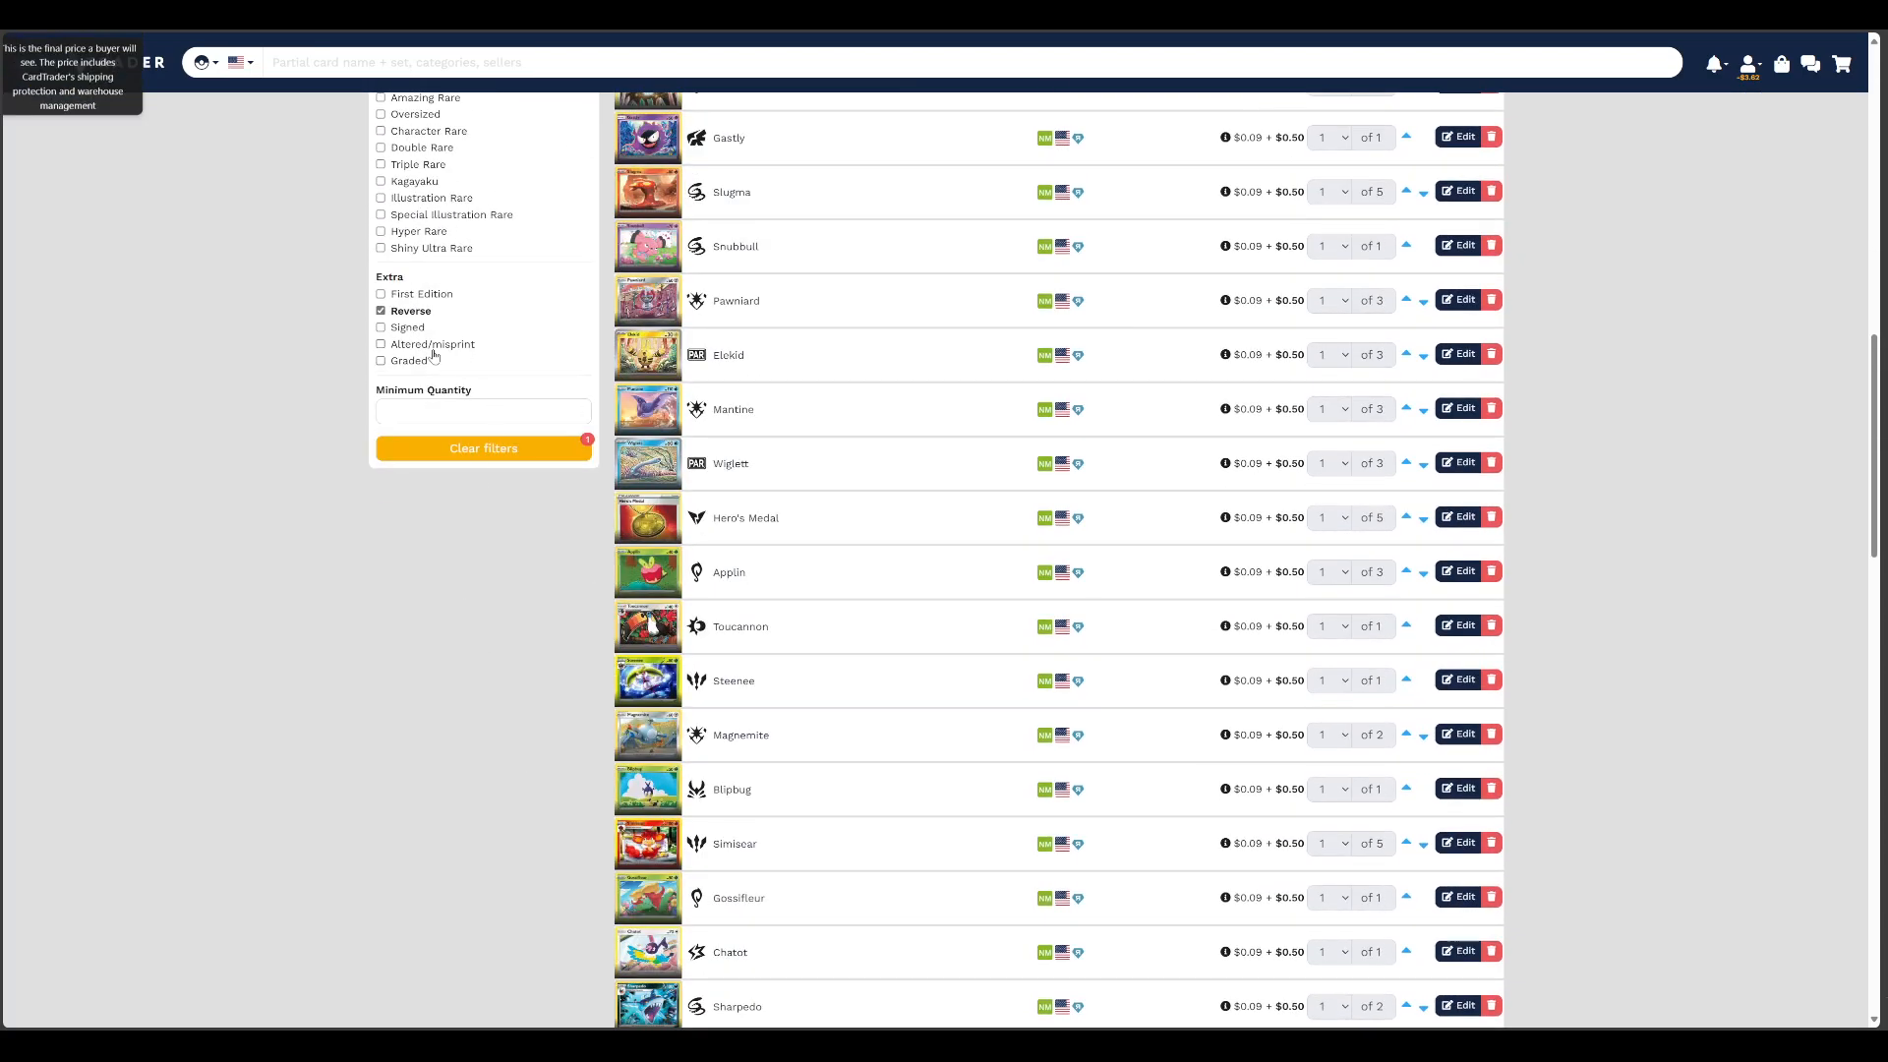
left_click(381, 311)
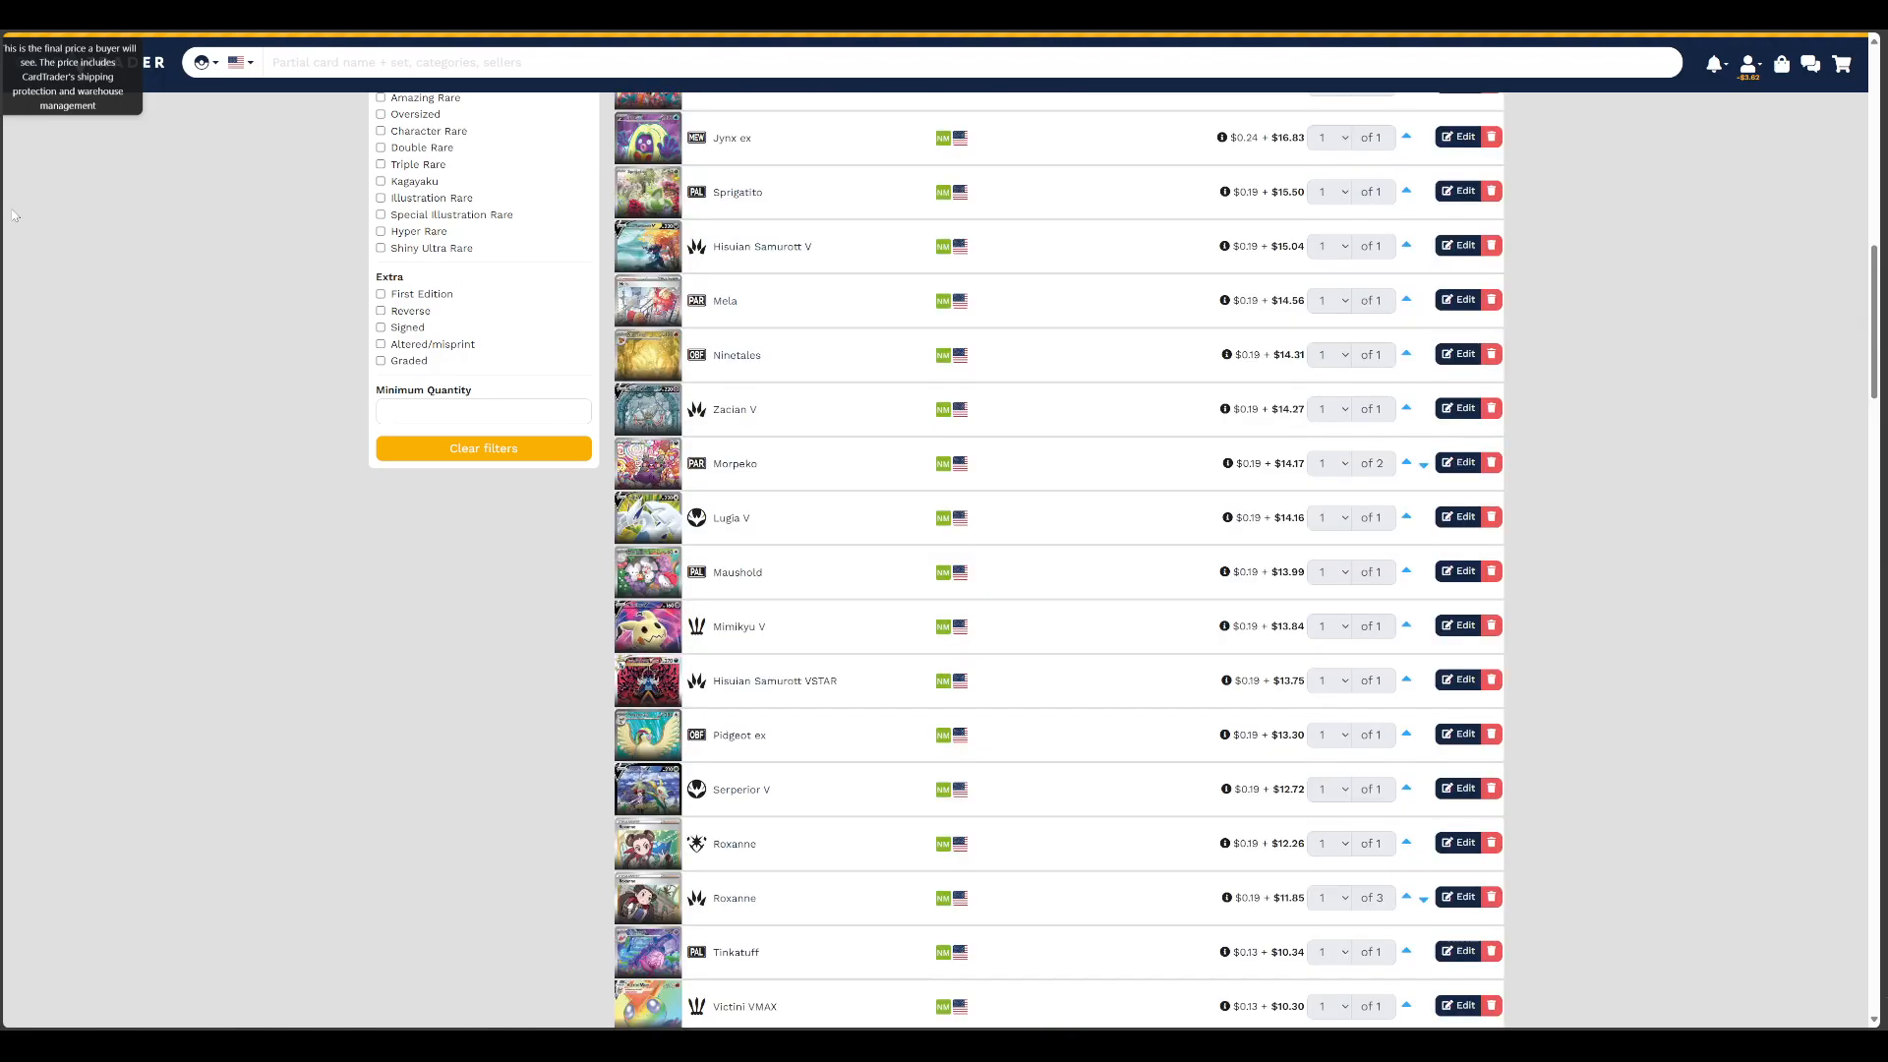
scroll(466, 417, "up", 10)
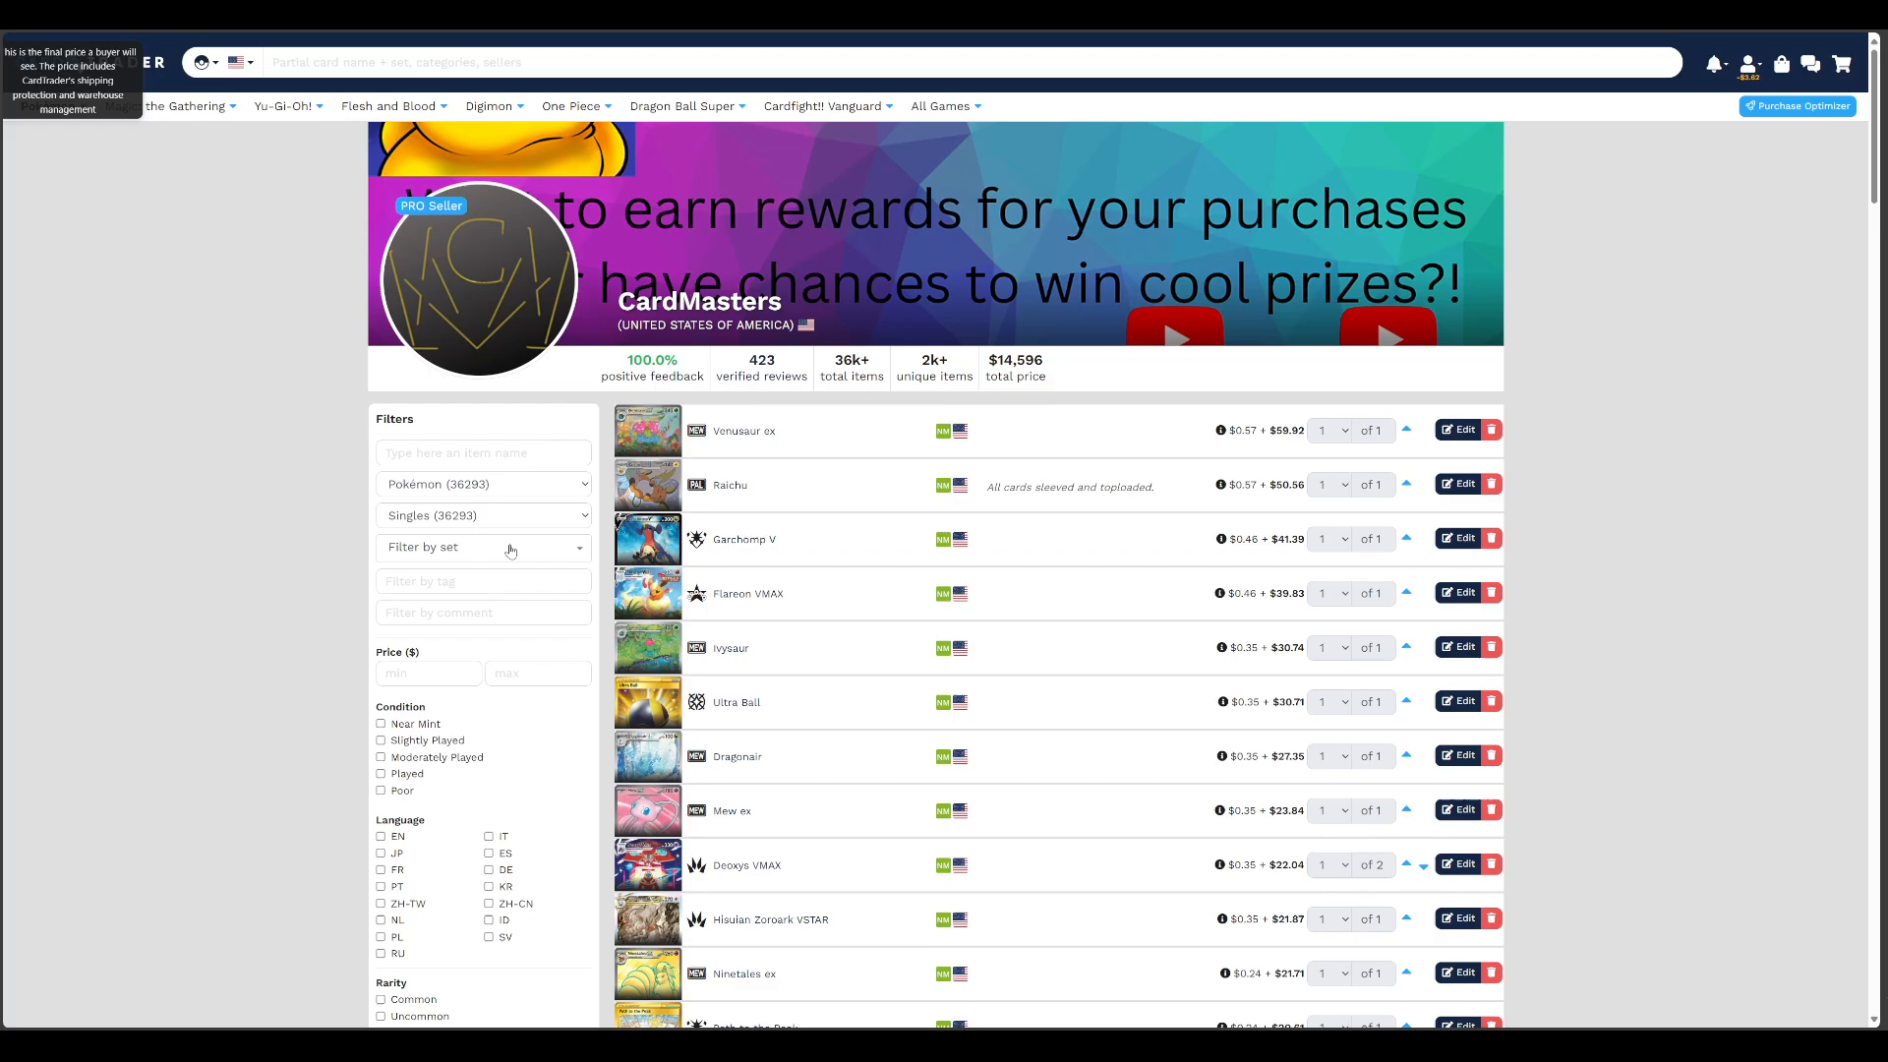
left_click(1491, 864)
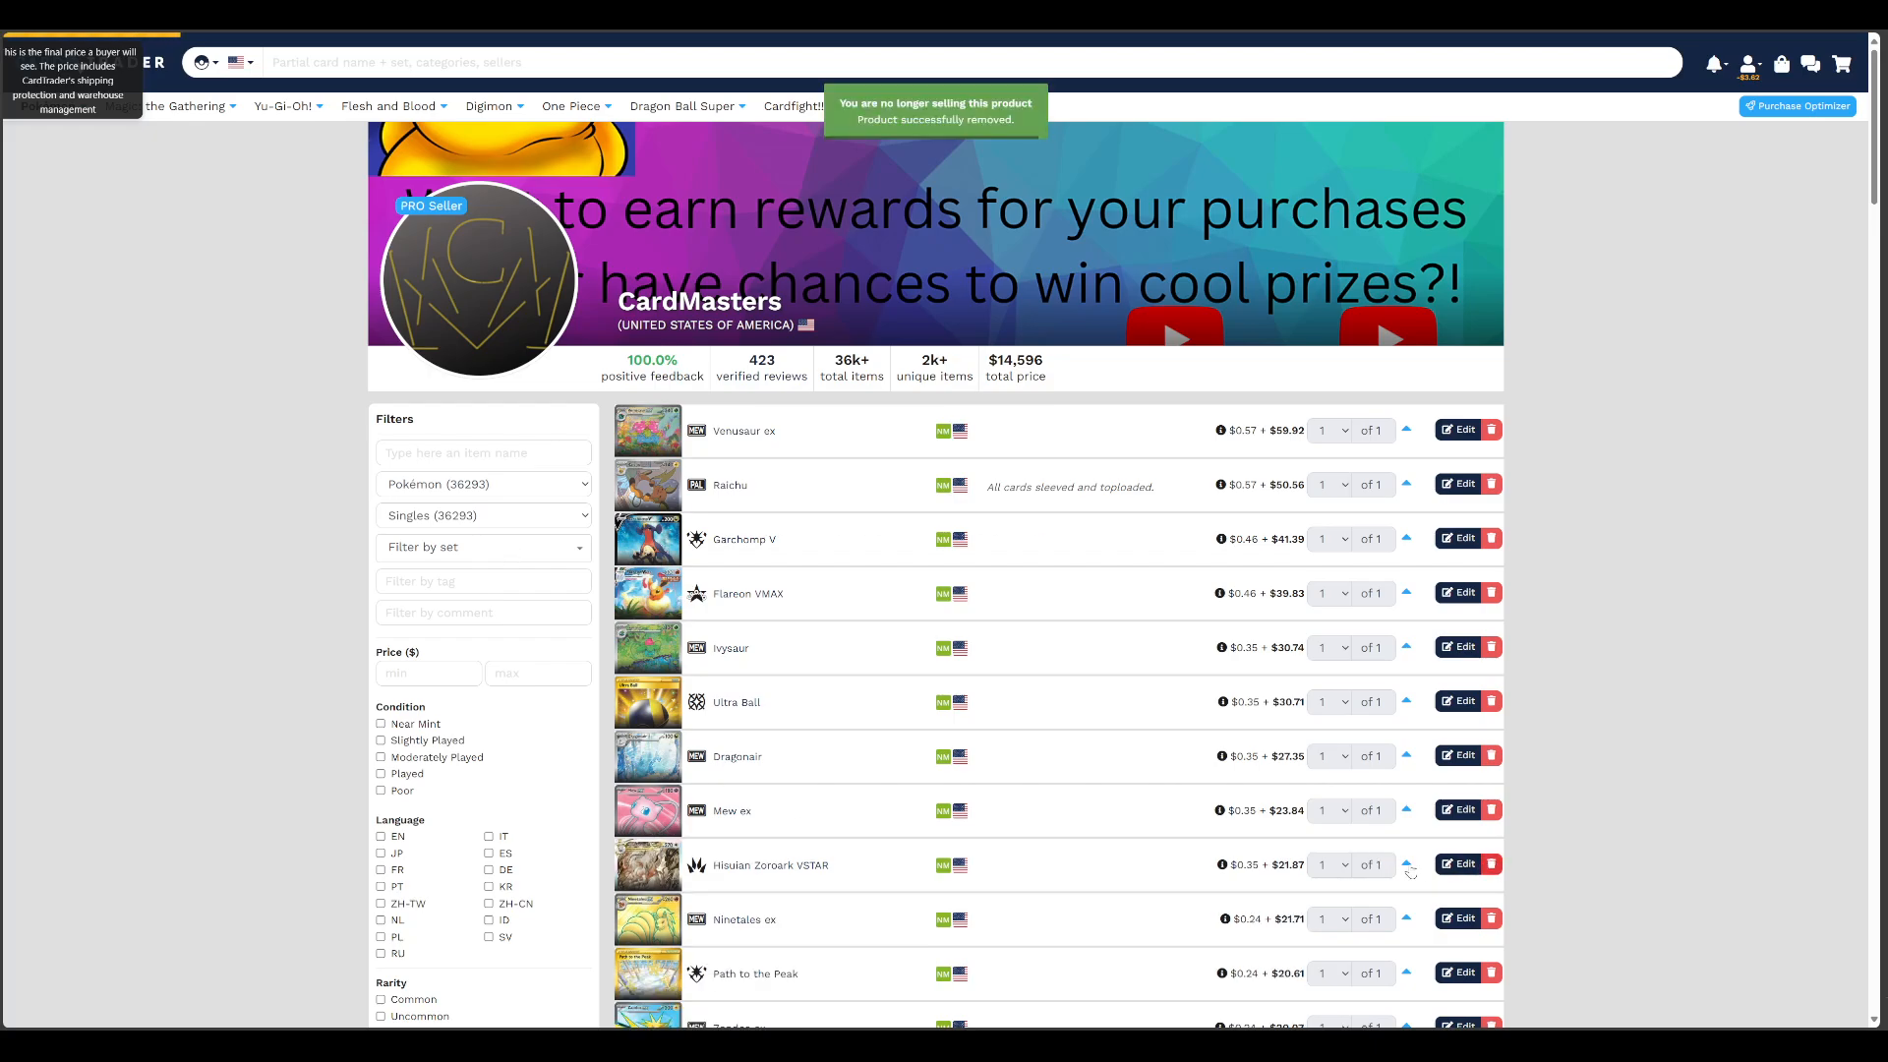
Examine the prices and quantities of the store's most expensive singles, from Venusaur ex down to Marnie's Pride
scroll(1015, 874, "down", 1)
scroll(1015, 874, "down", 1)
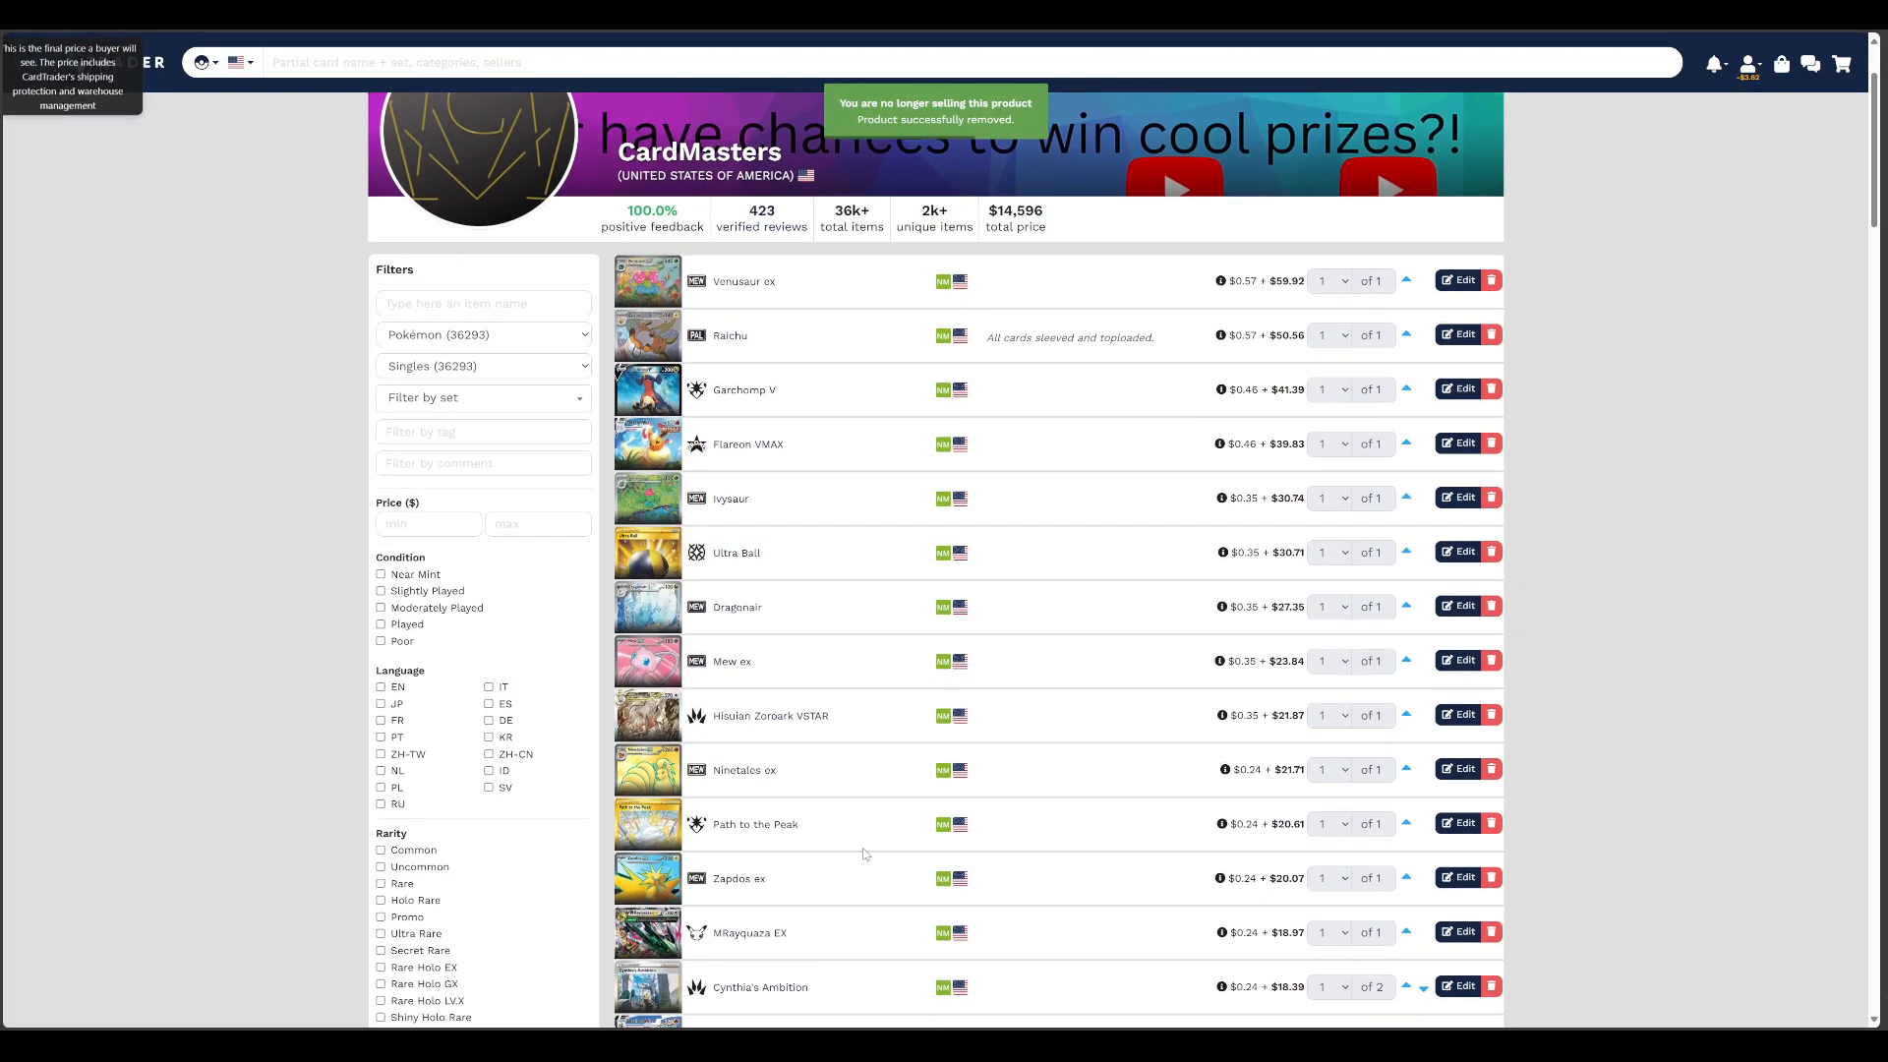
scroll(863, 854, "down", 2)
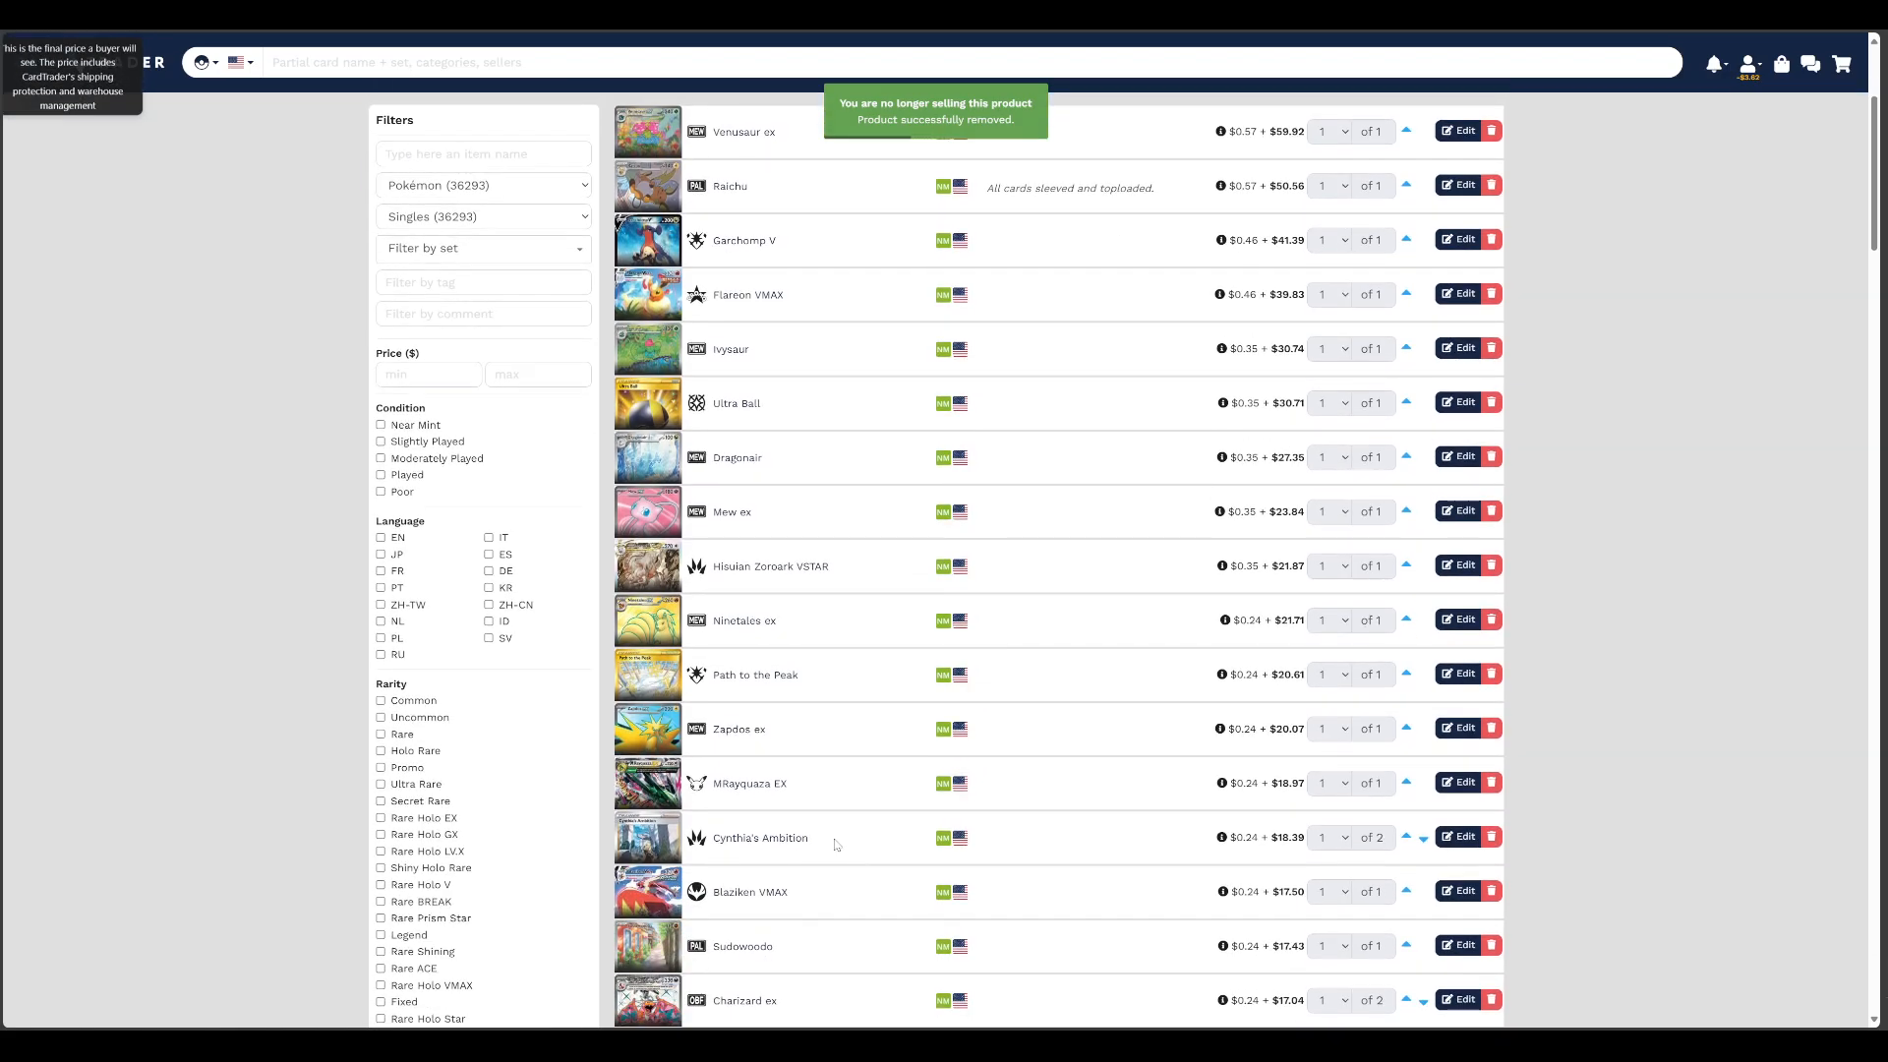
scroll(836, 844, "down", 4)
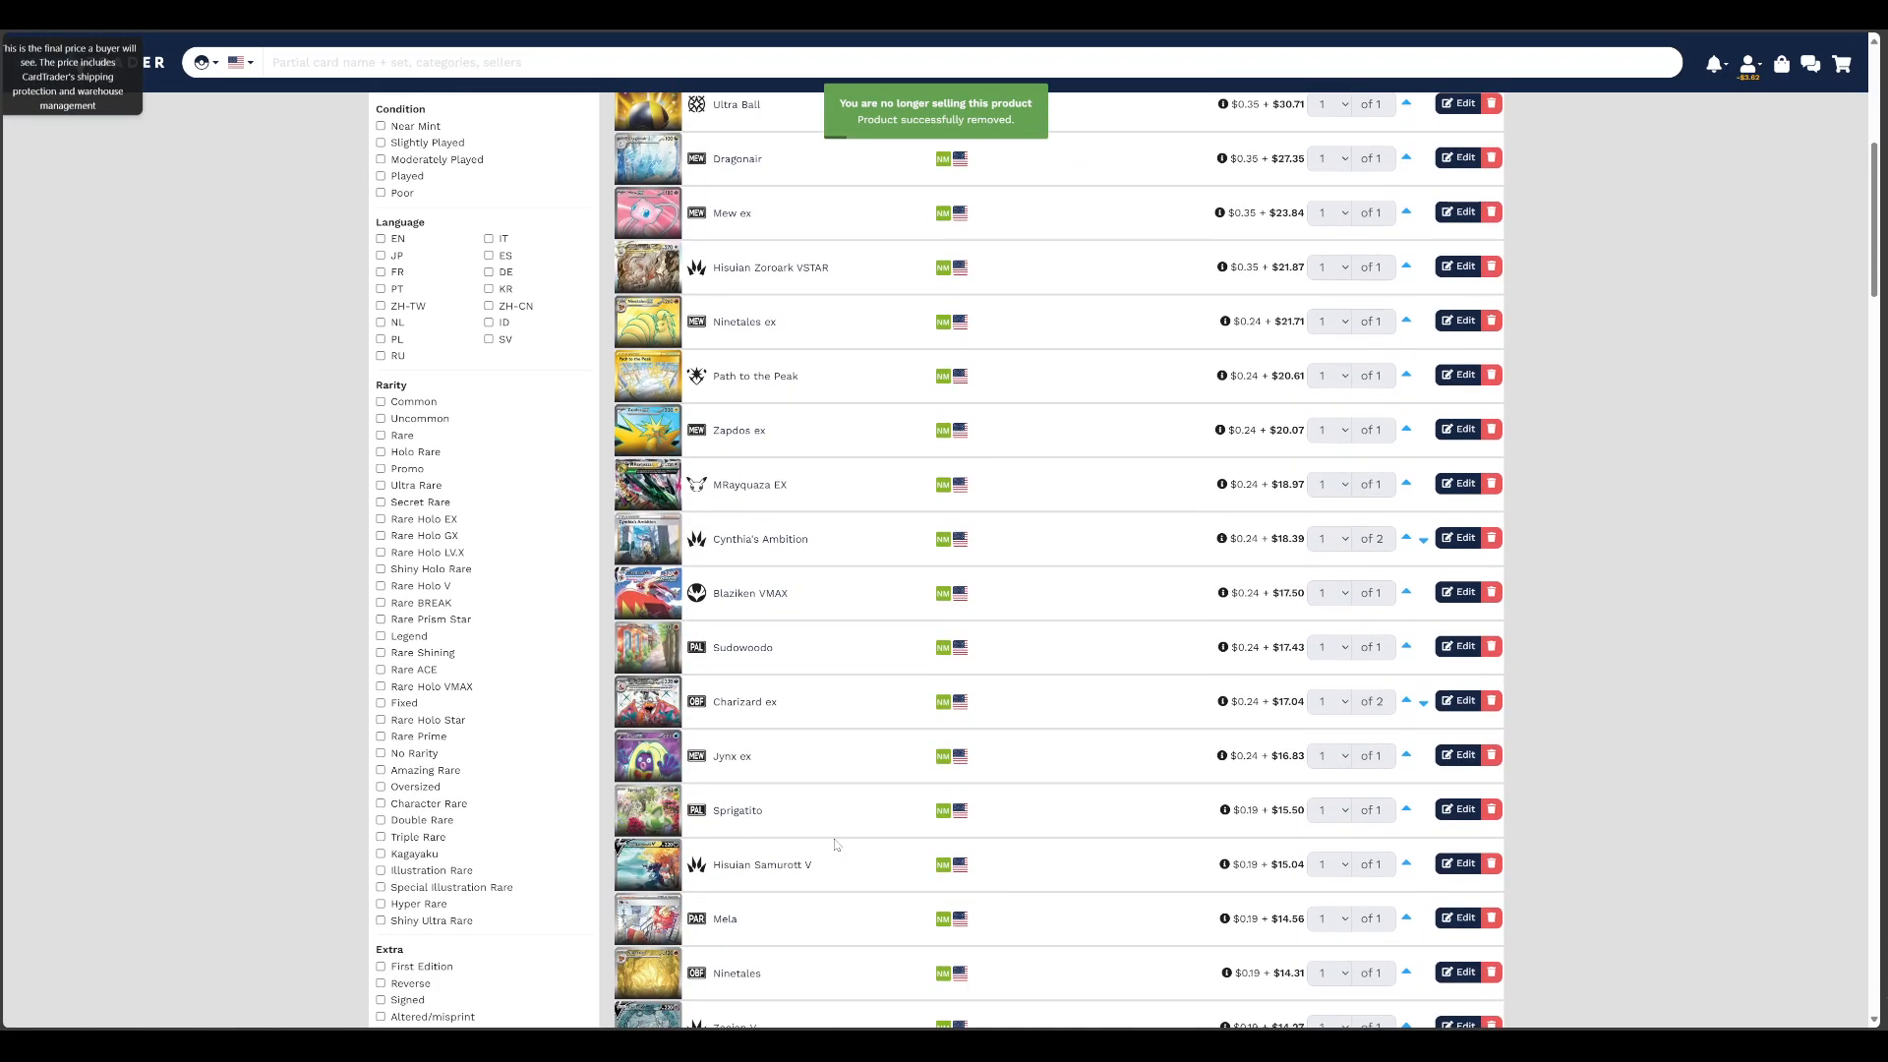
scroll(836, 845, "down", 5)
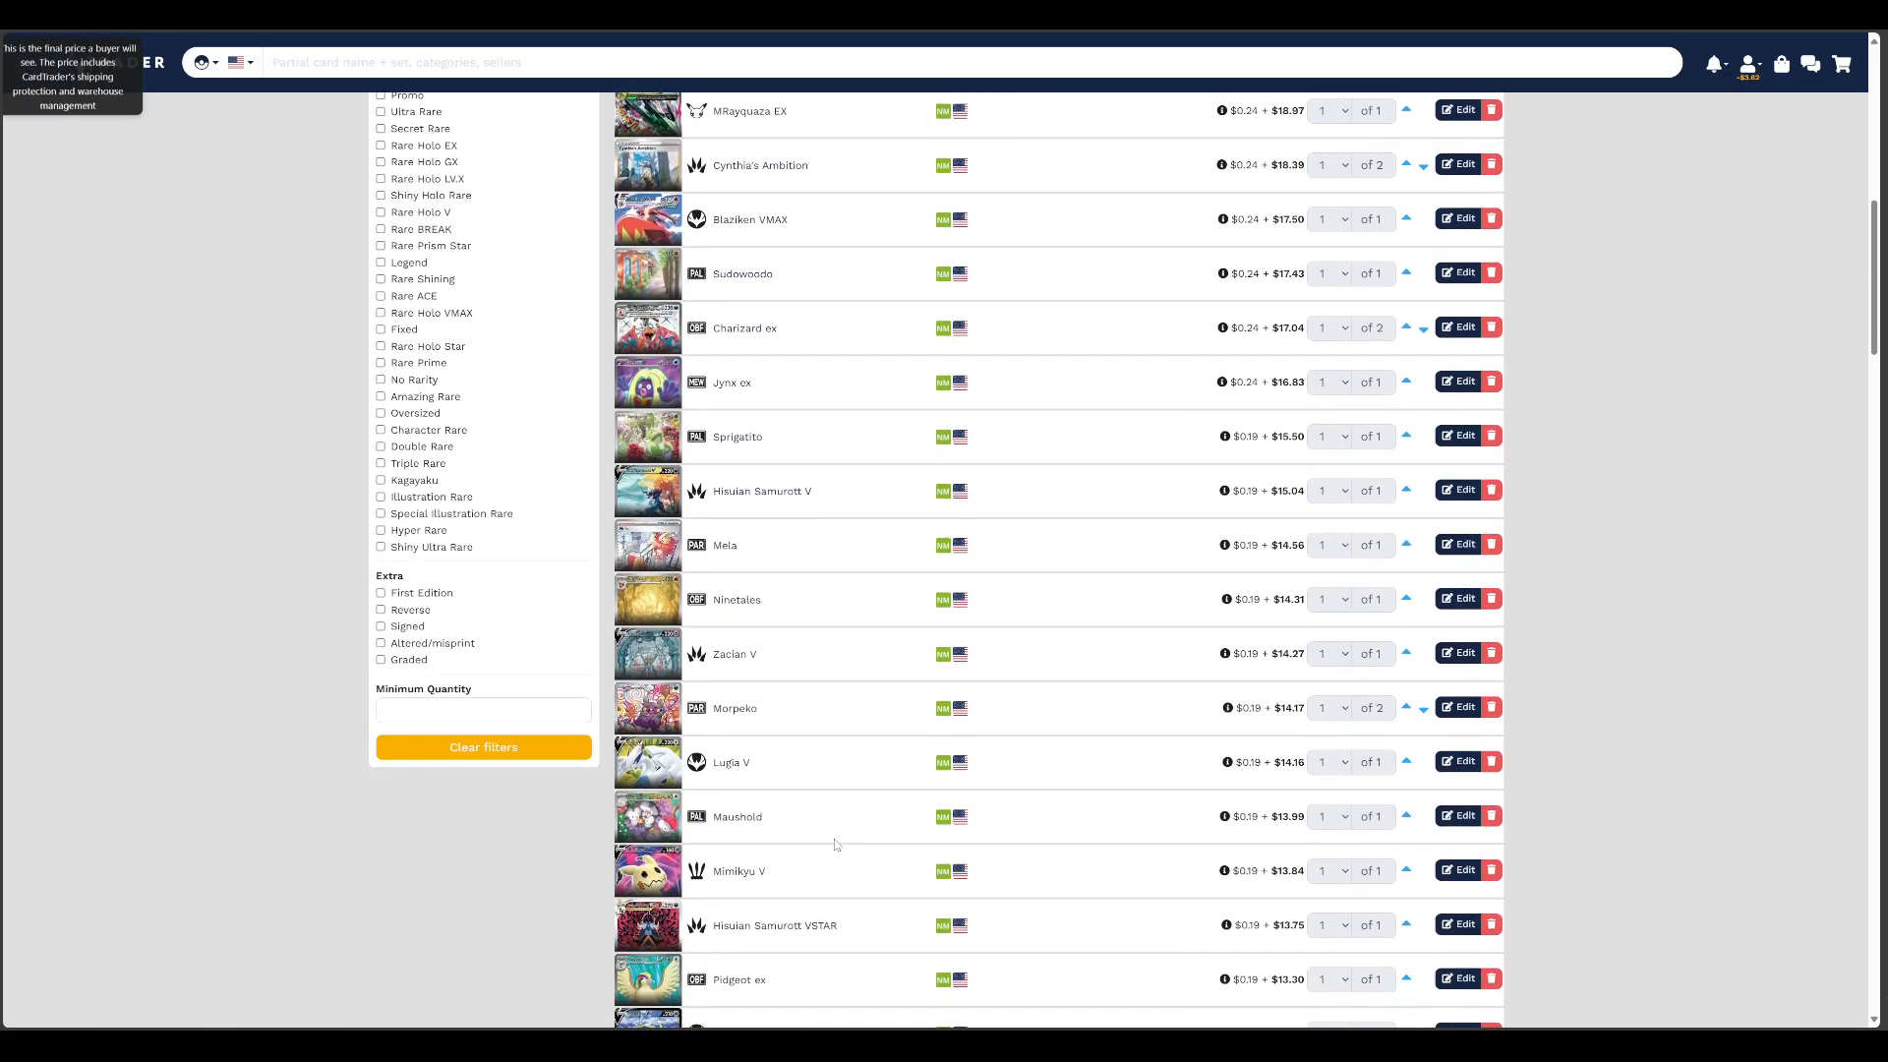
scroll(835, 844, "down", 4)
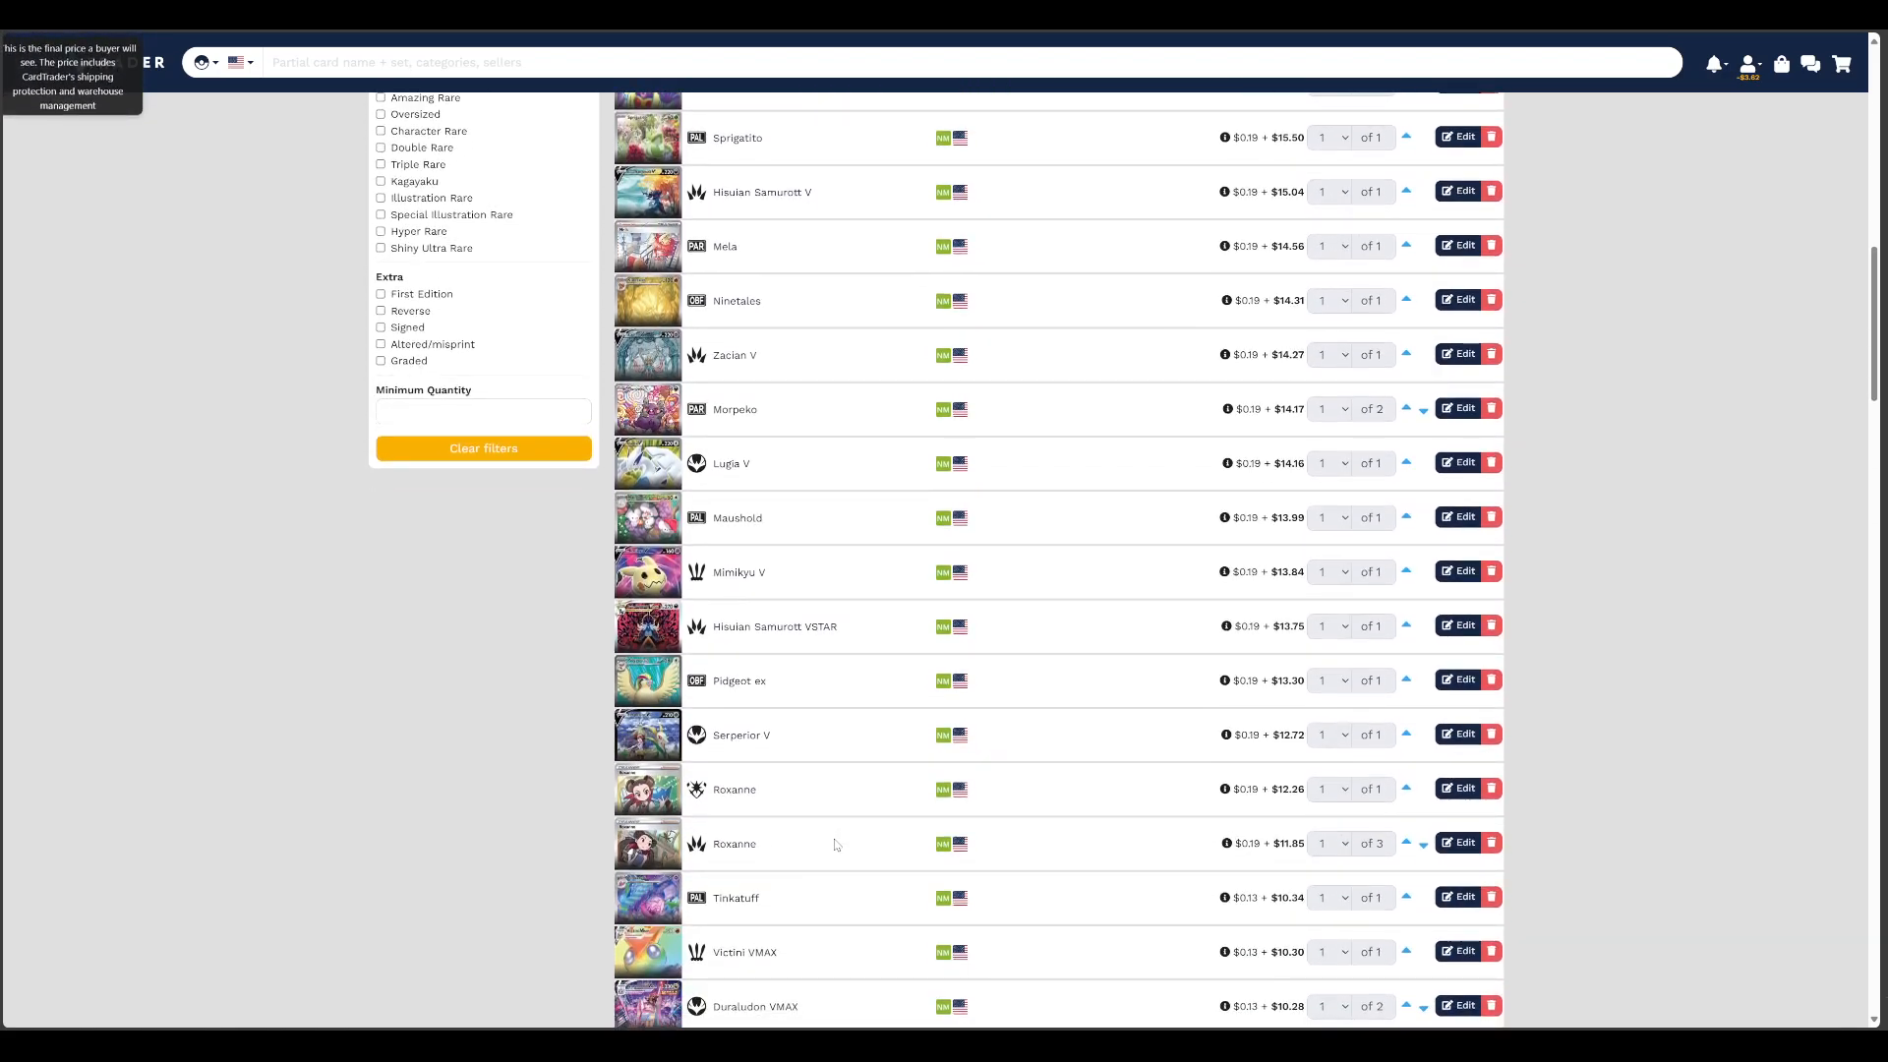
scroll(836, 844, "down", 1)
scroll(836, 844, "down", 5)
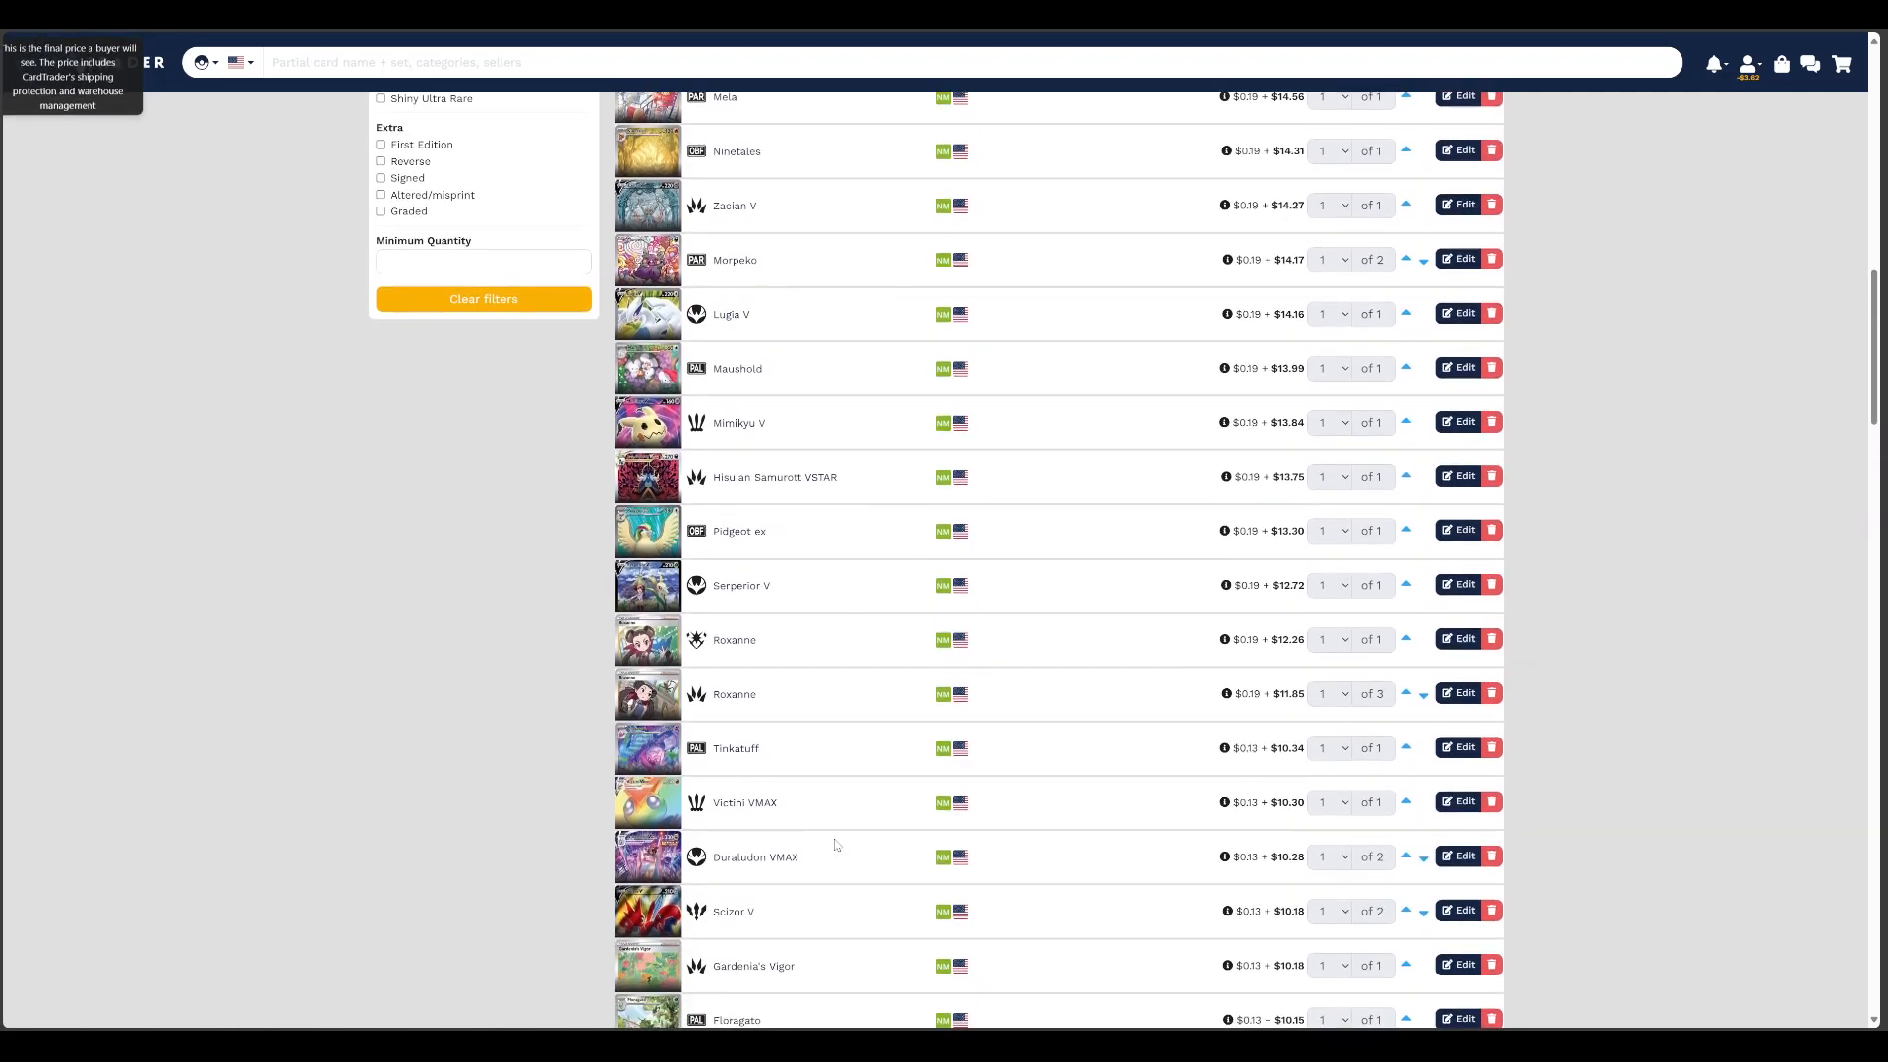
scroll(752, 719, "down", 4)
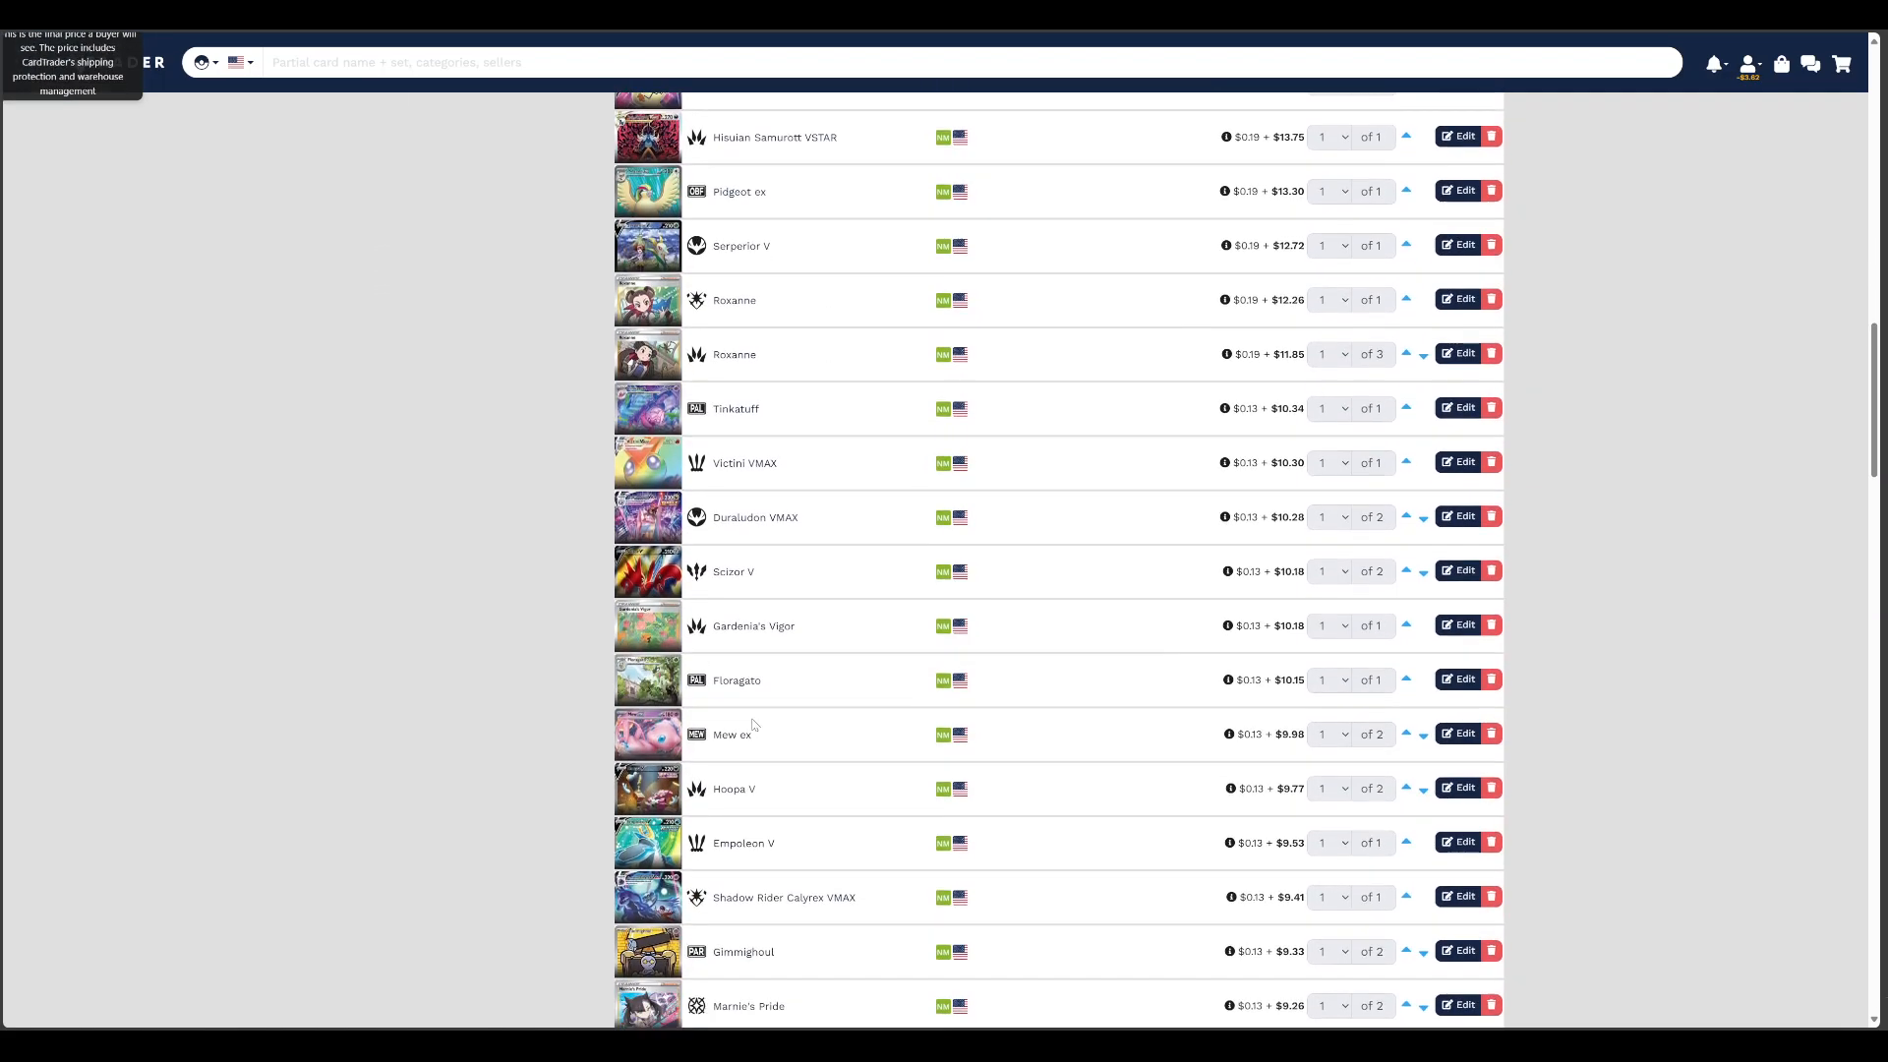
Open the card page of the store's Venusaur ex listing to compare prices across sellers
scroll(752, 718, "up", 20)
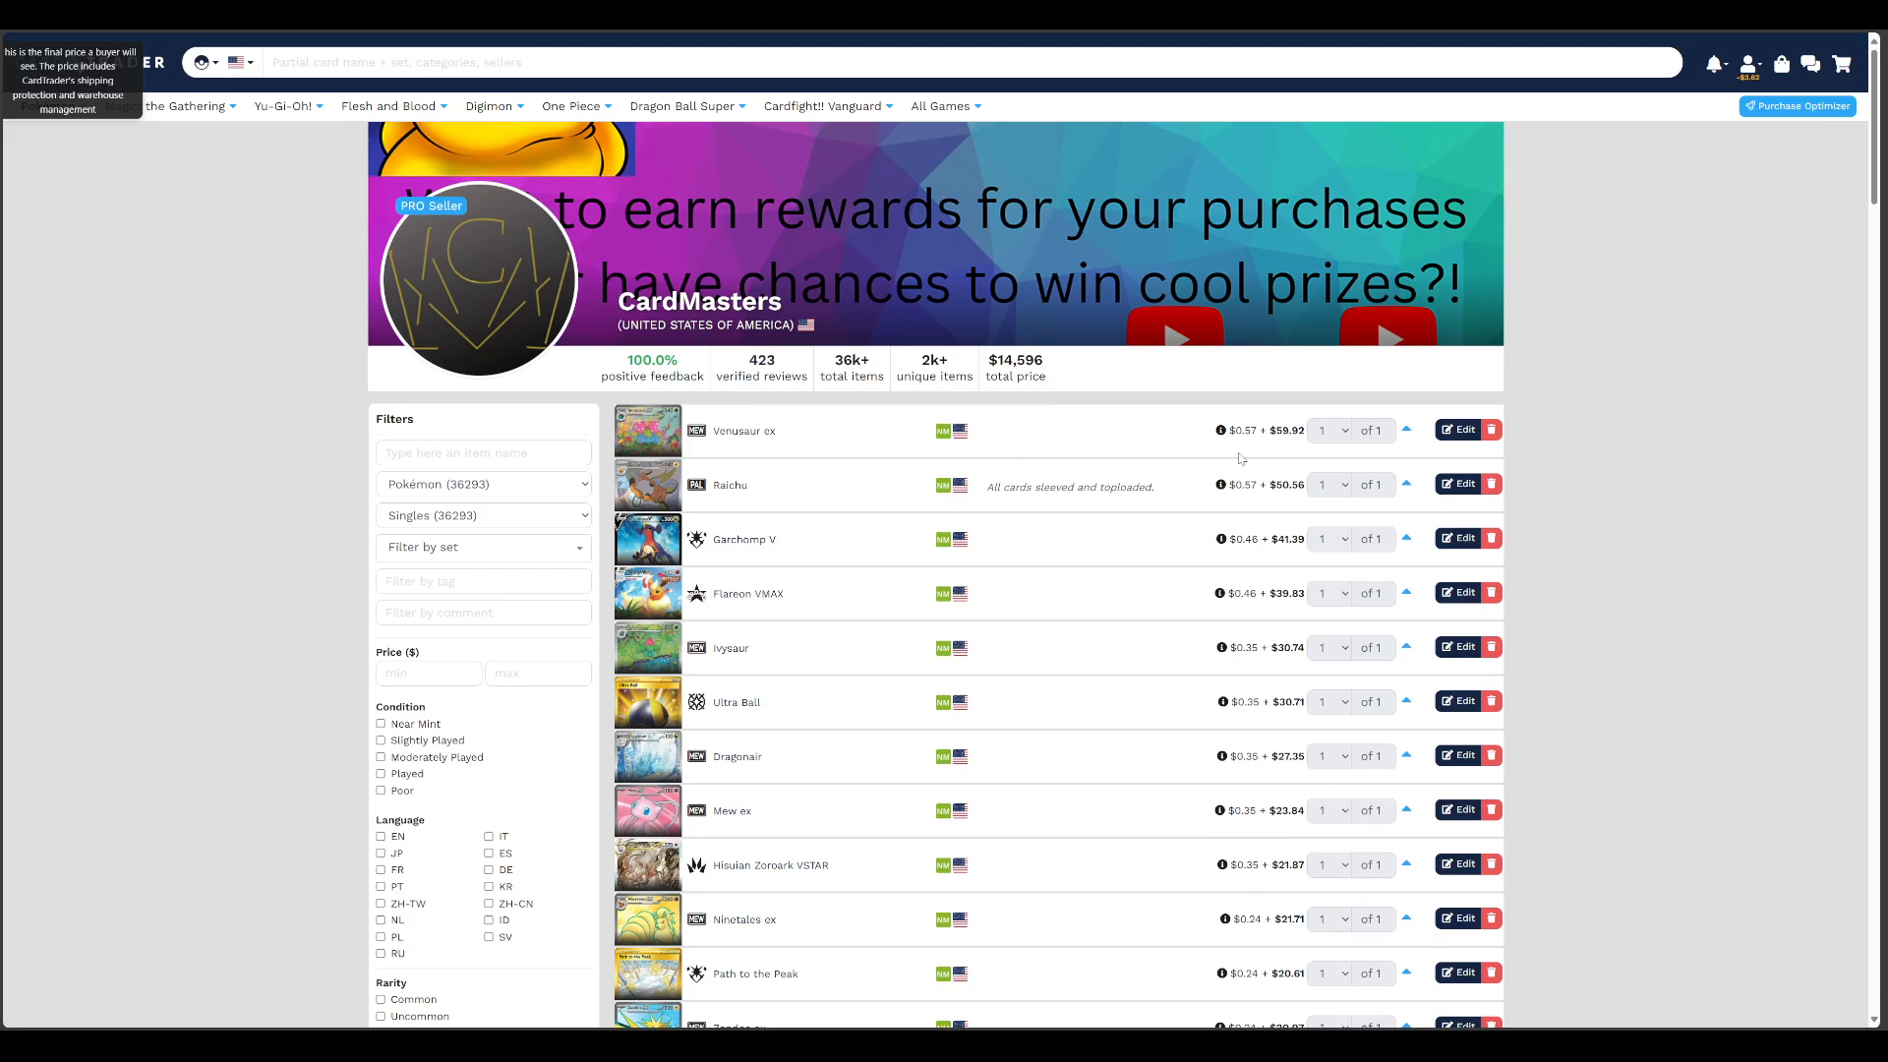
left_click(736, 439)
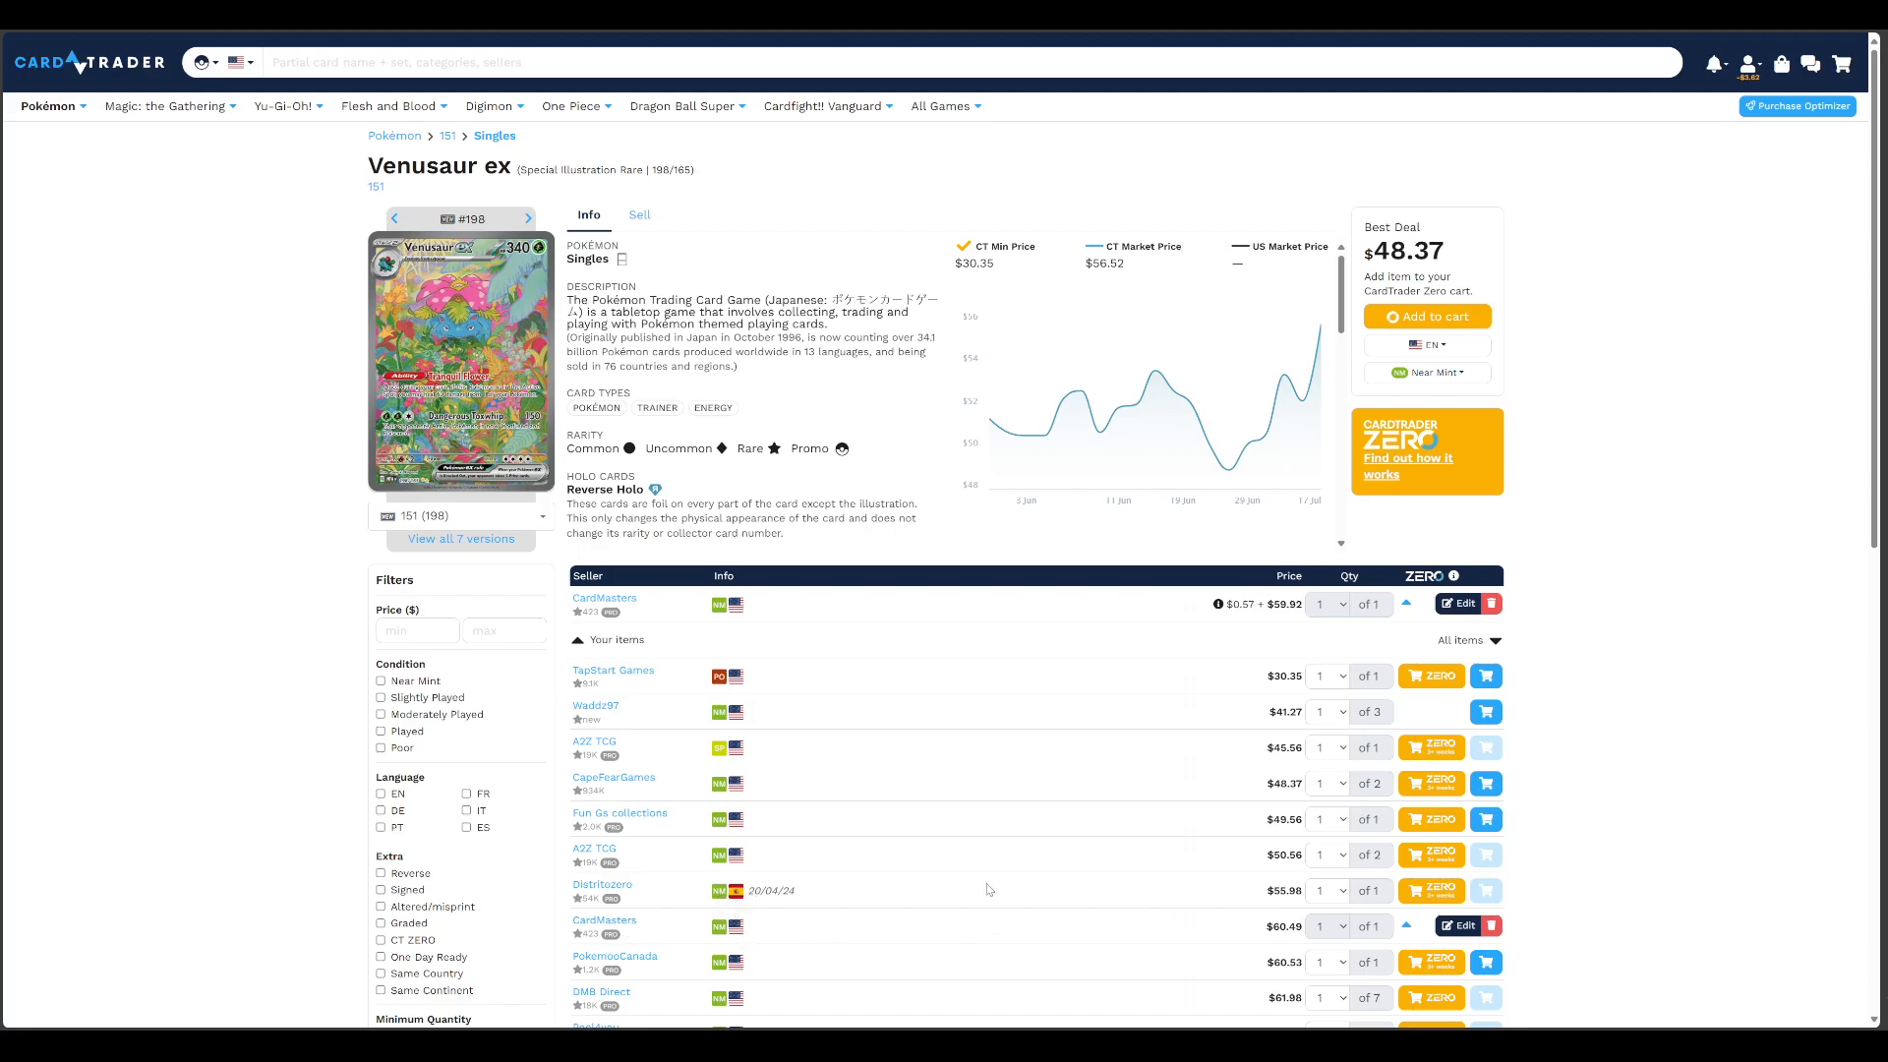
Compare the other sellers' prices and conditions for Venusaur ex with the store's own listings
scroll(1091, 910, "down", 4)
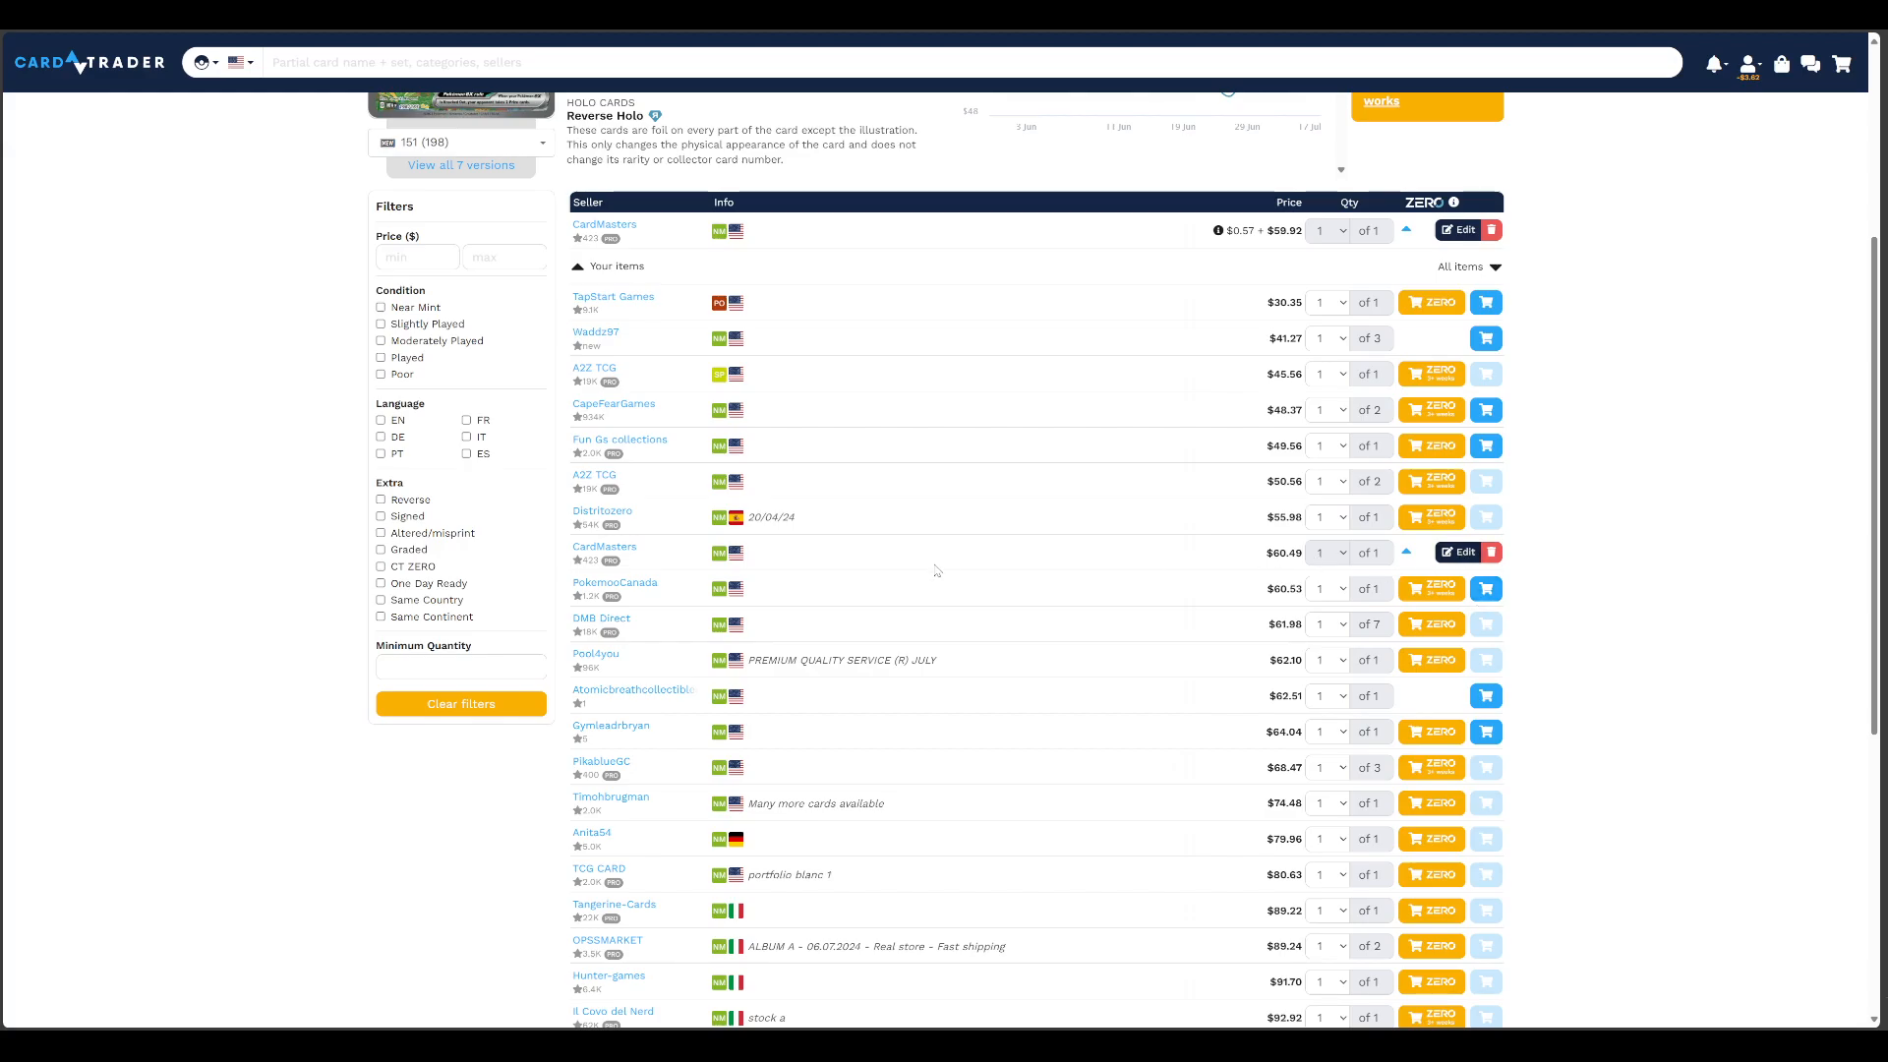
scroll(1082, 609, "down", 5)
scroll(1268, 649, "up", 5)
scroll(491, 451, "up", 4)
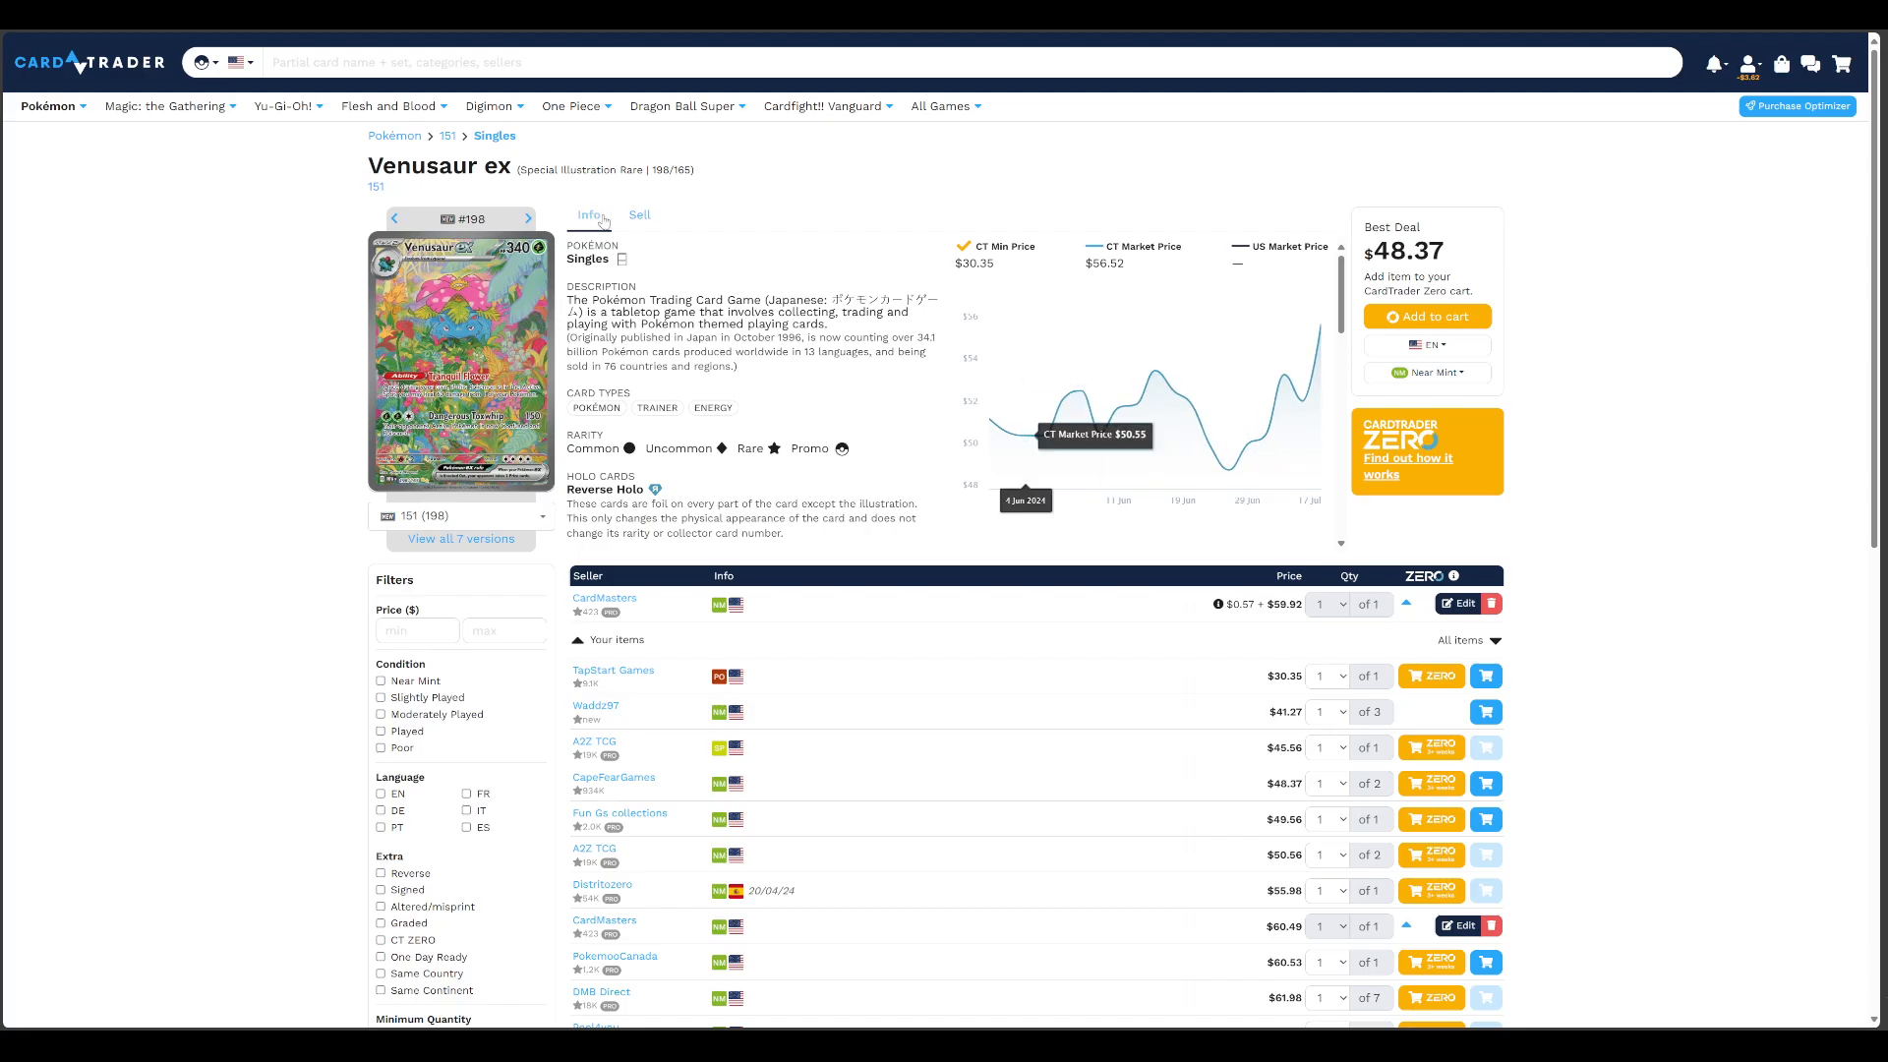
Open the selling form for Venusaur ex and try the MP condition, checking the description and tag fields
left_click(639, 214)
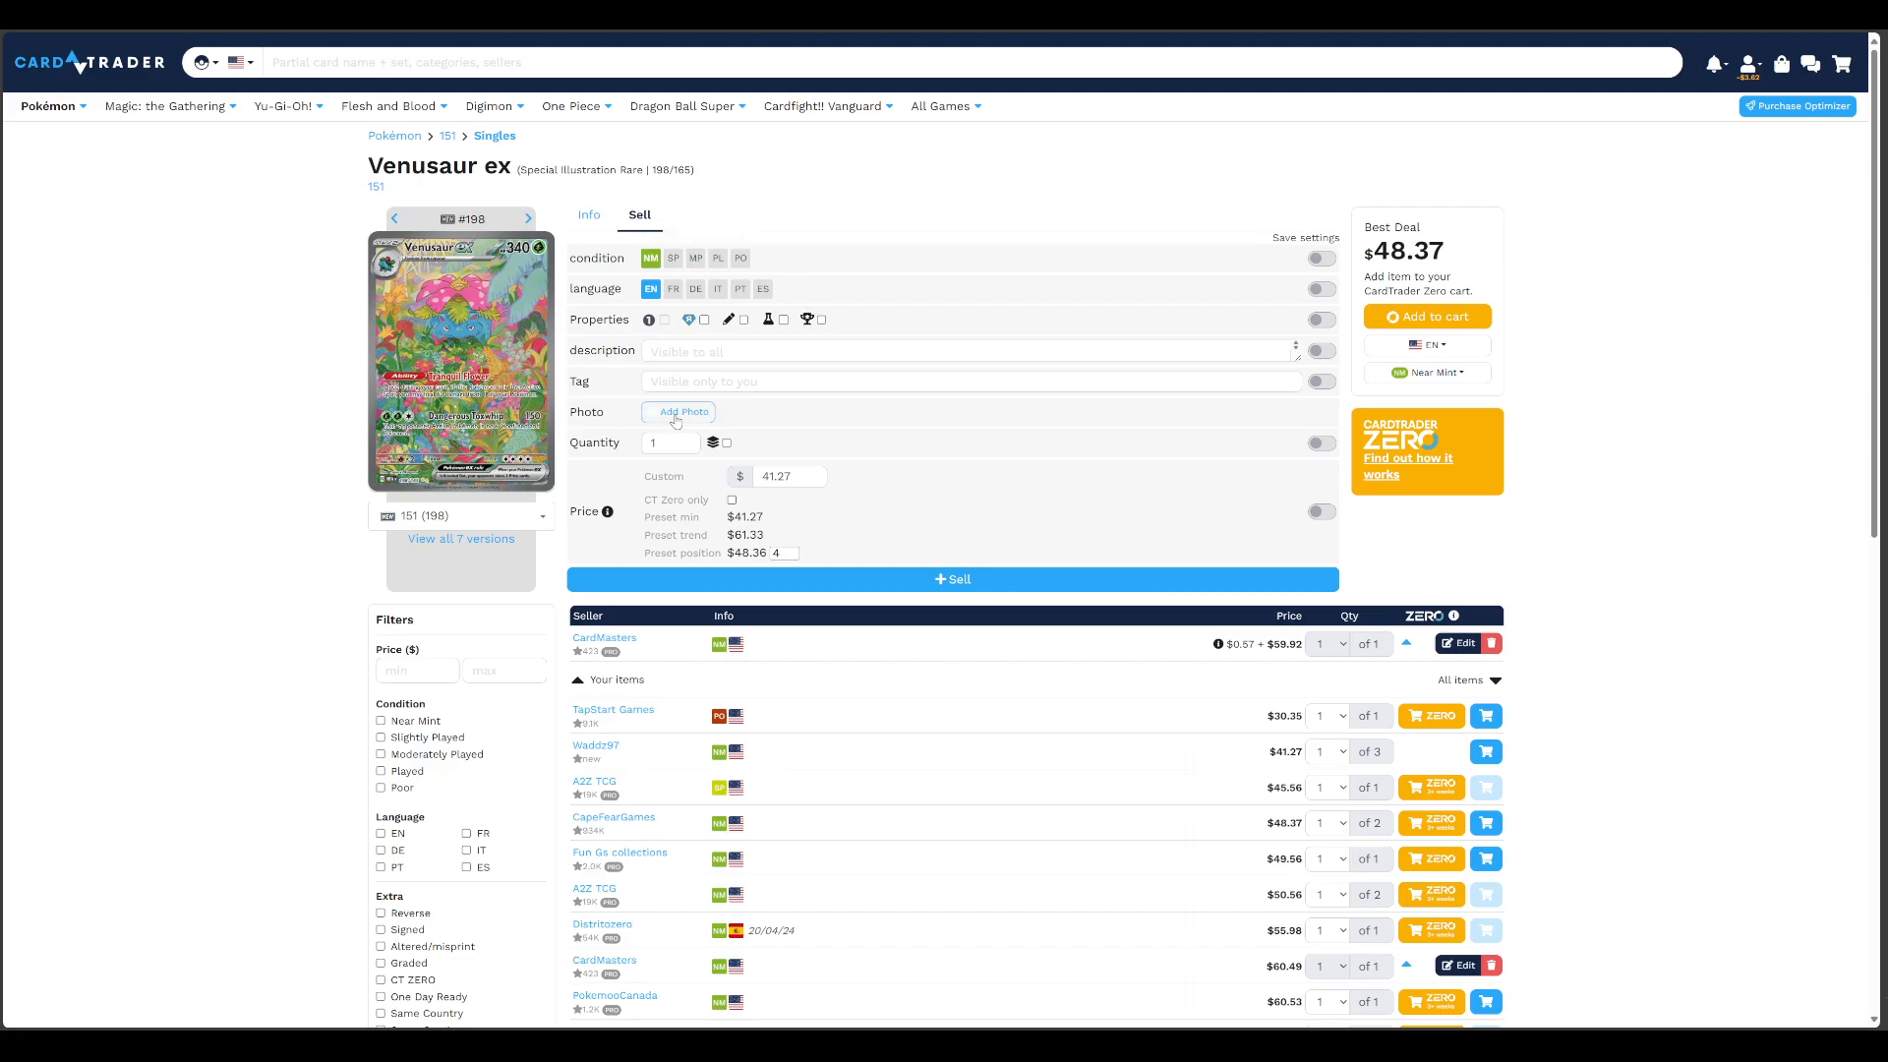
left_click(695, 259)
left_click(657, 351)
left_click(668, 381)
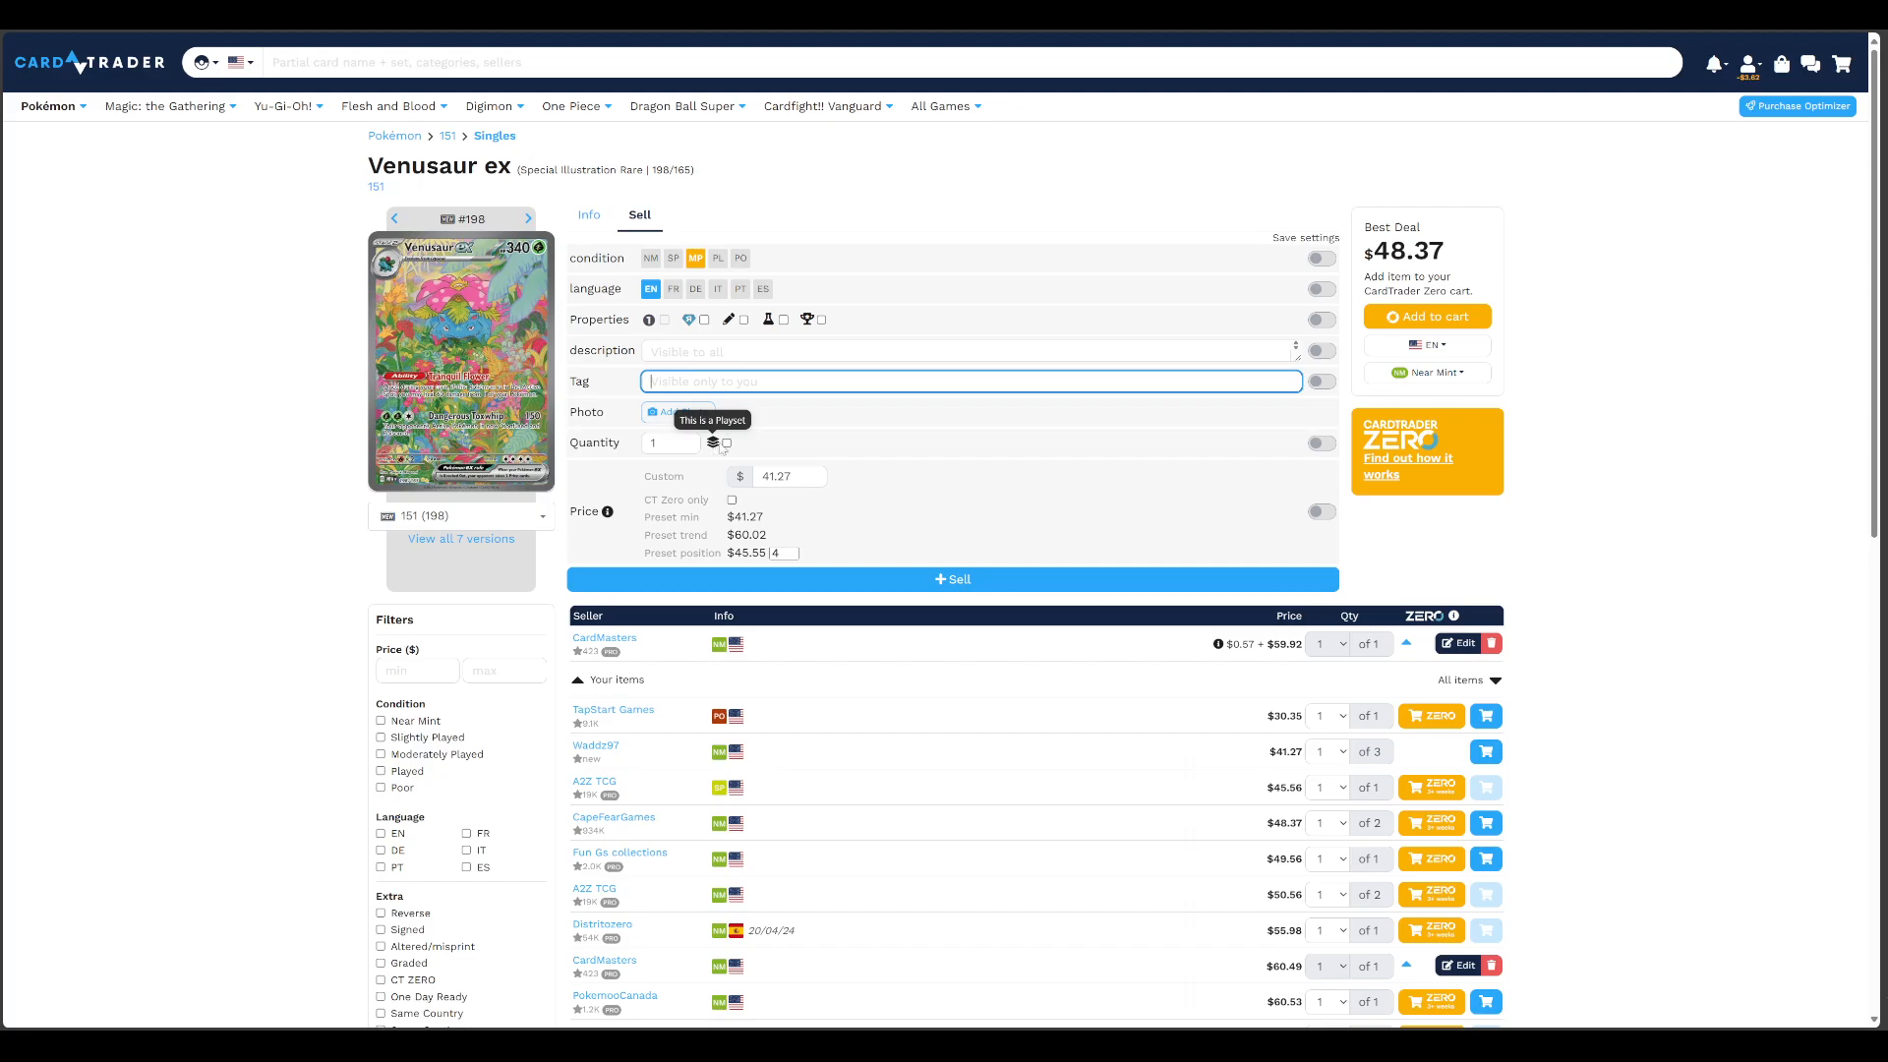
left_click(844, 437)
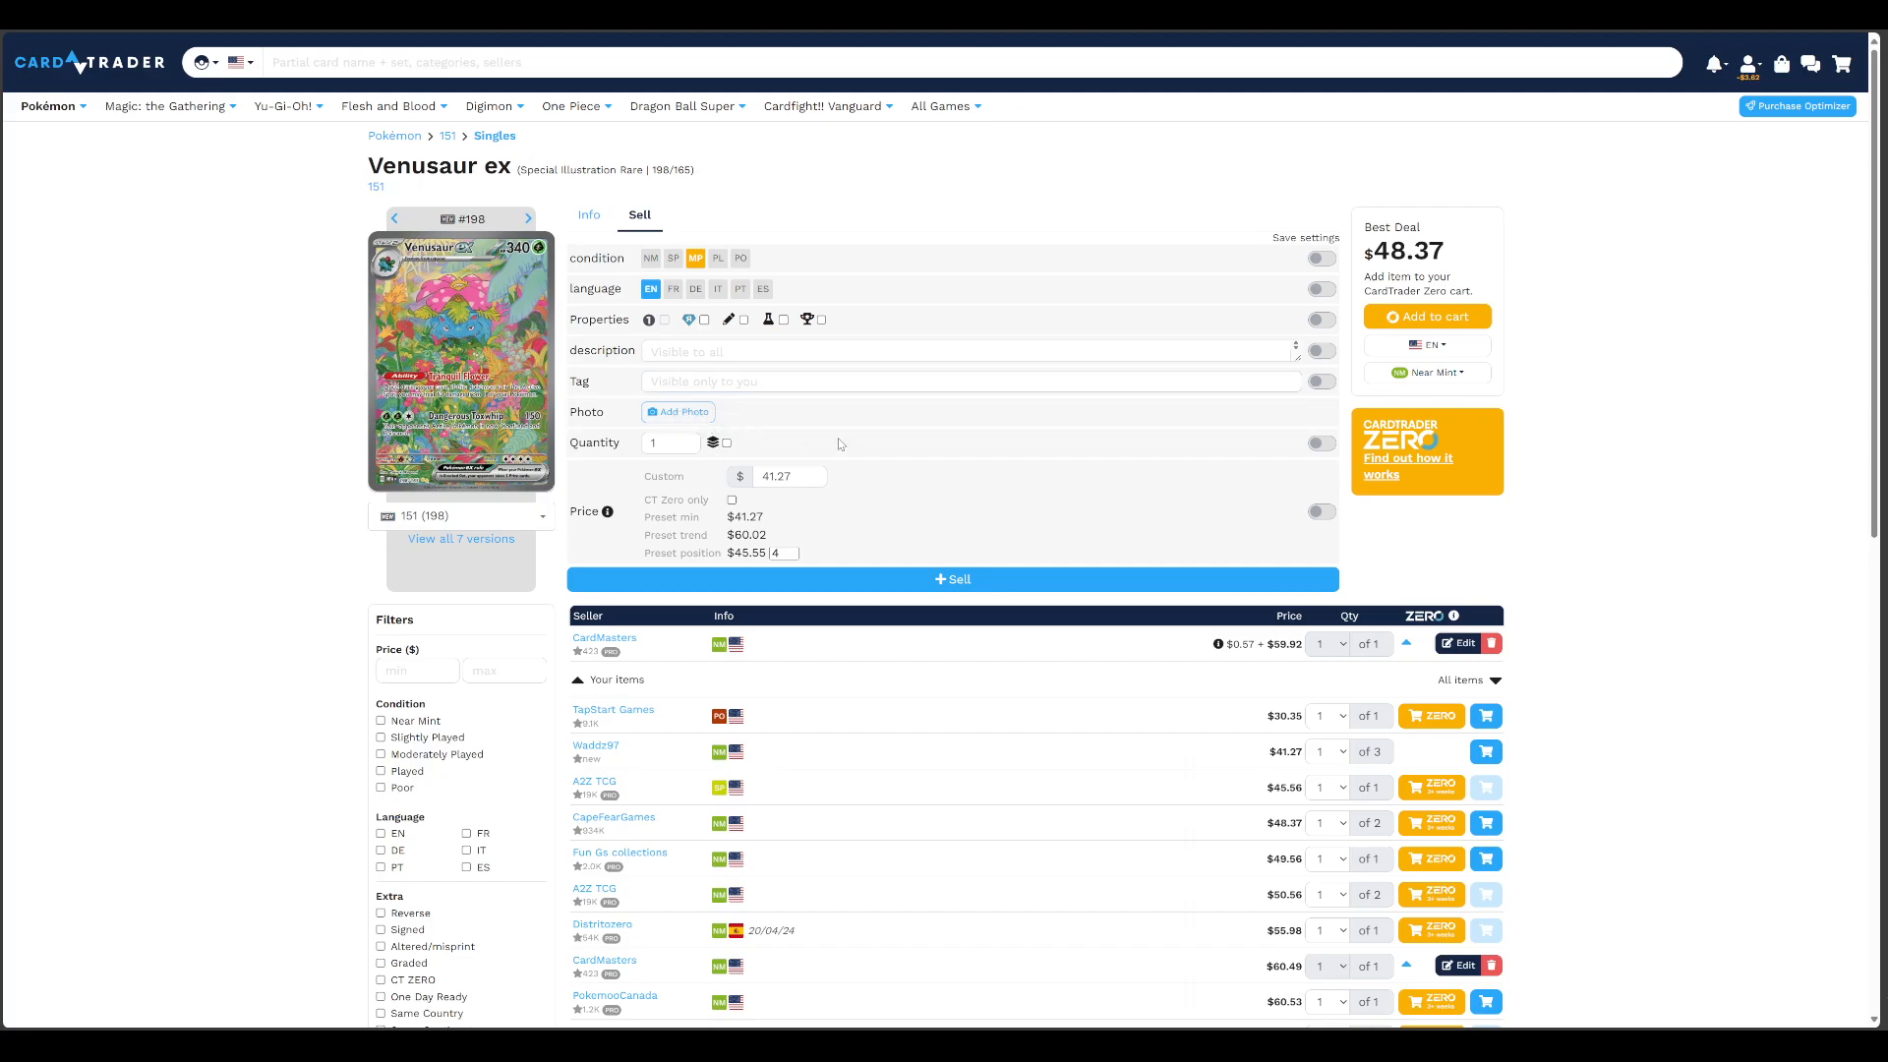
Revisit the Venusaur ex card info, then reopen its selling form and compare the preset prices with the sellers' offers
left_click(589, 215)
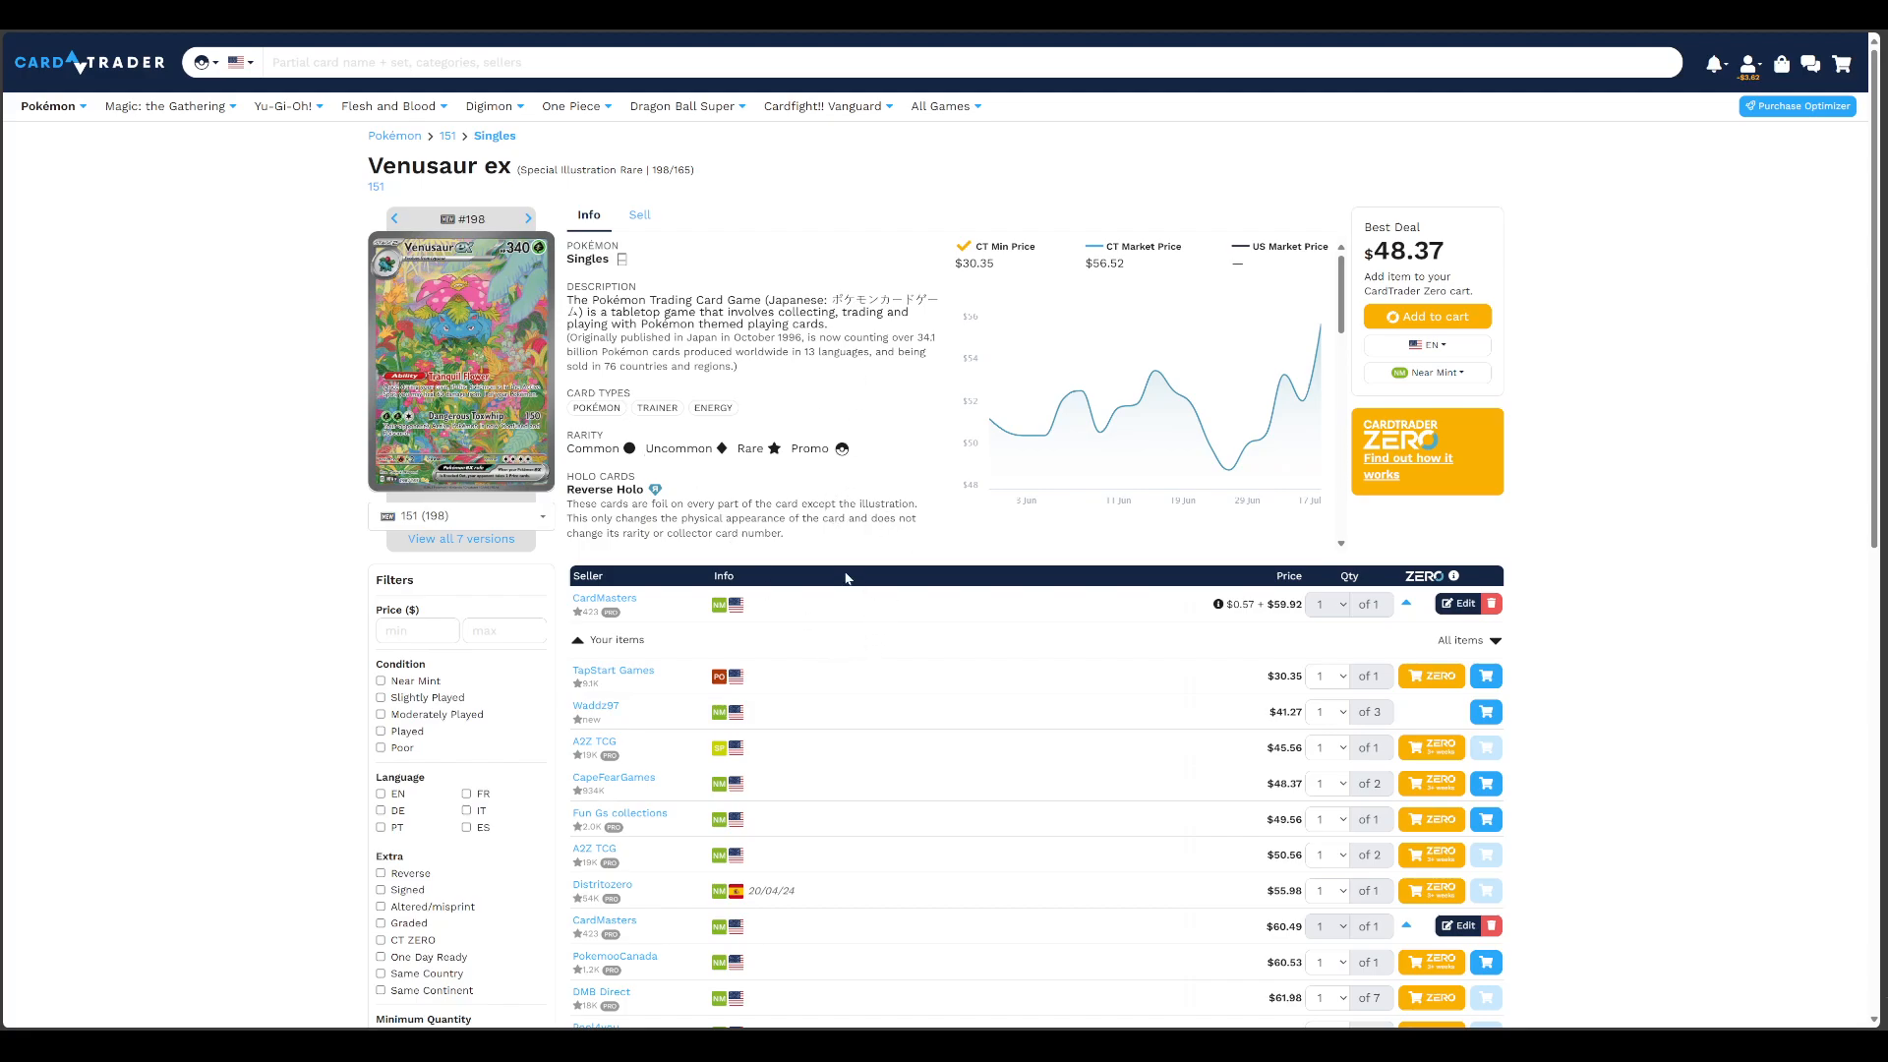
left_click(637, 215)
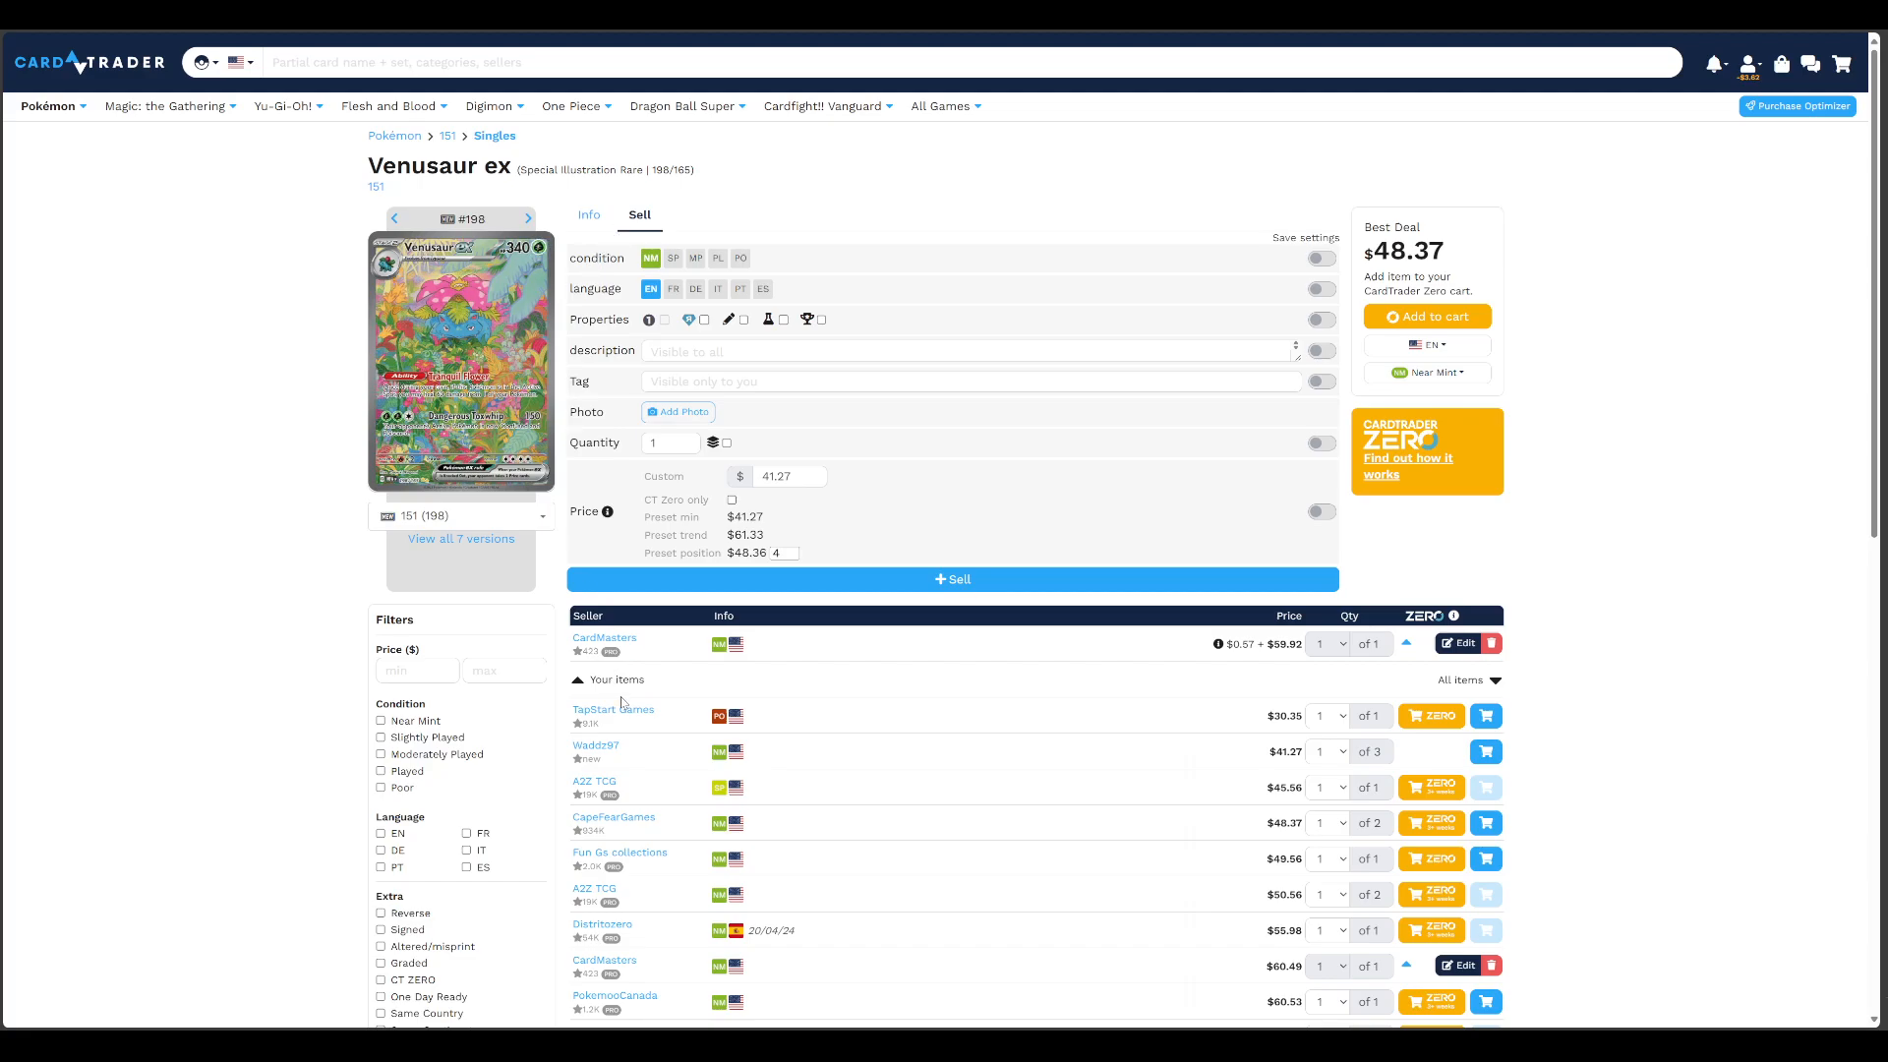
scroll(551, 767, "down", 3)
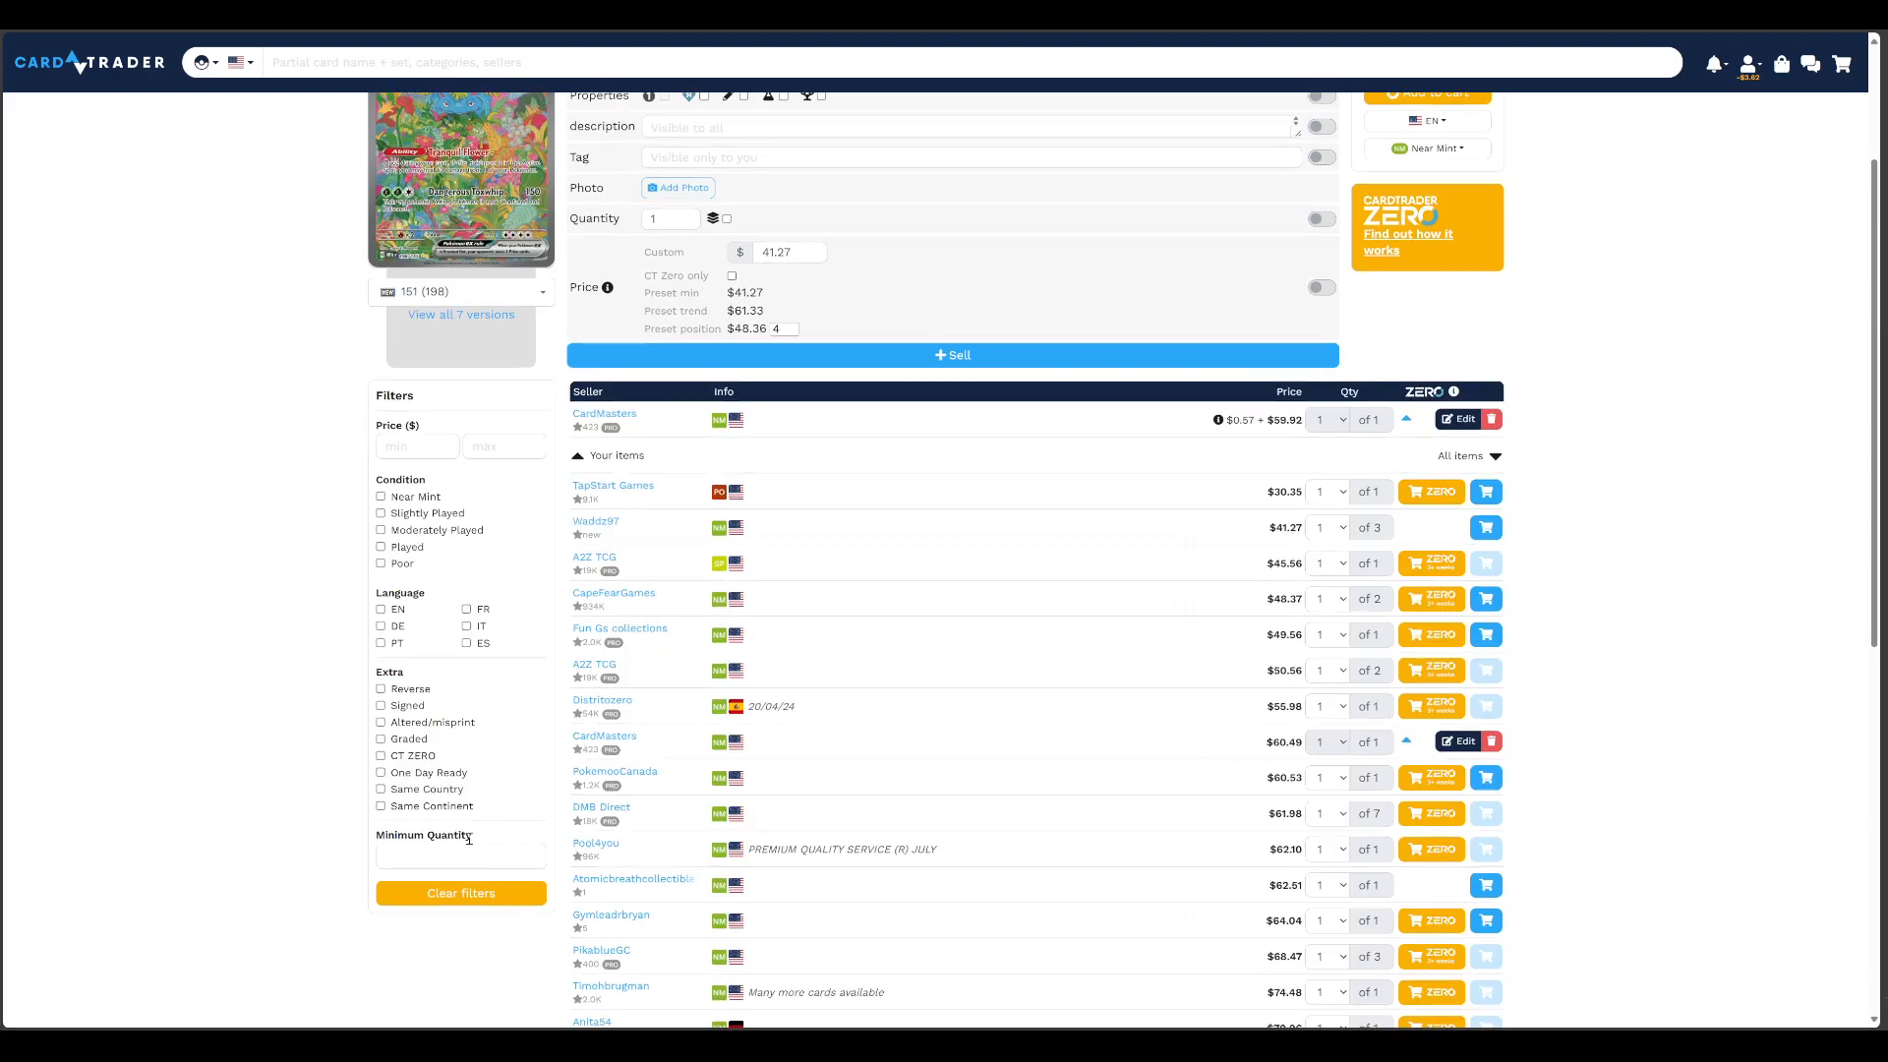
scroll(472, 841, "up", 3)
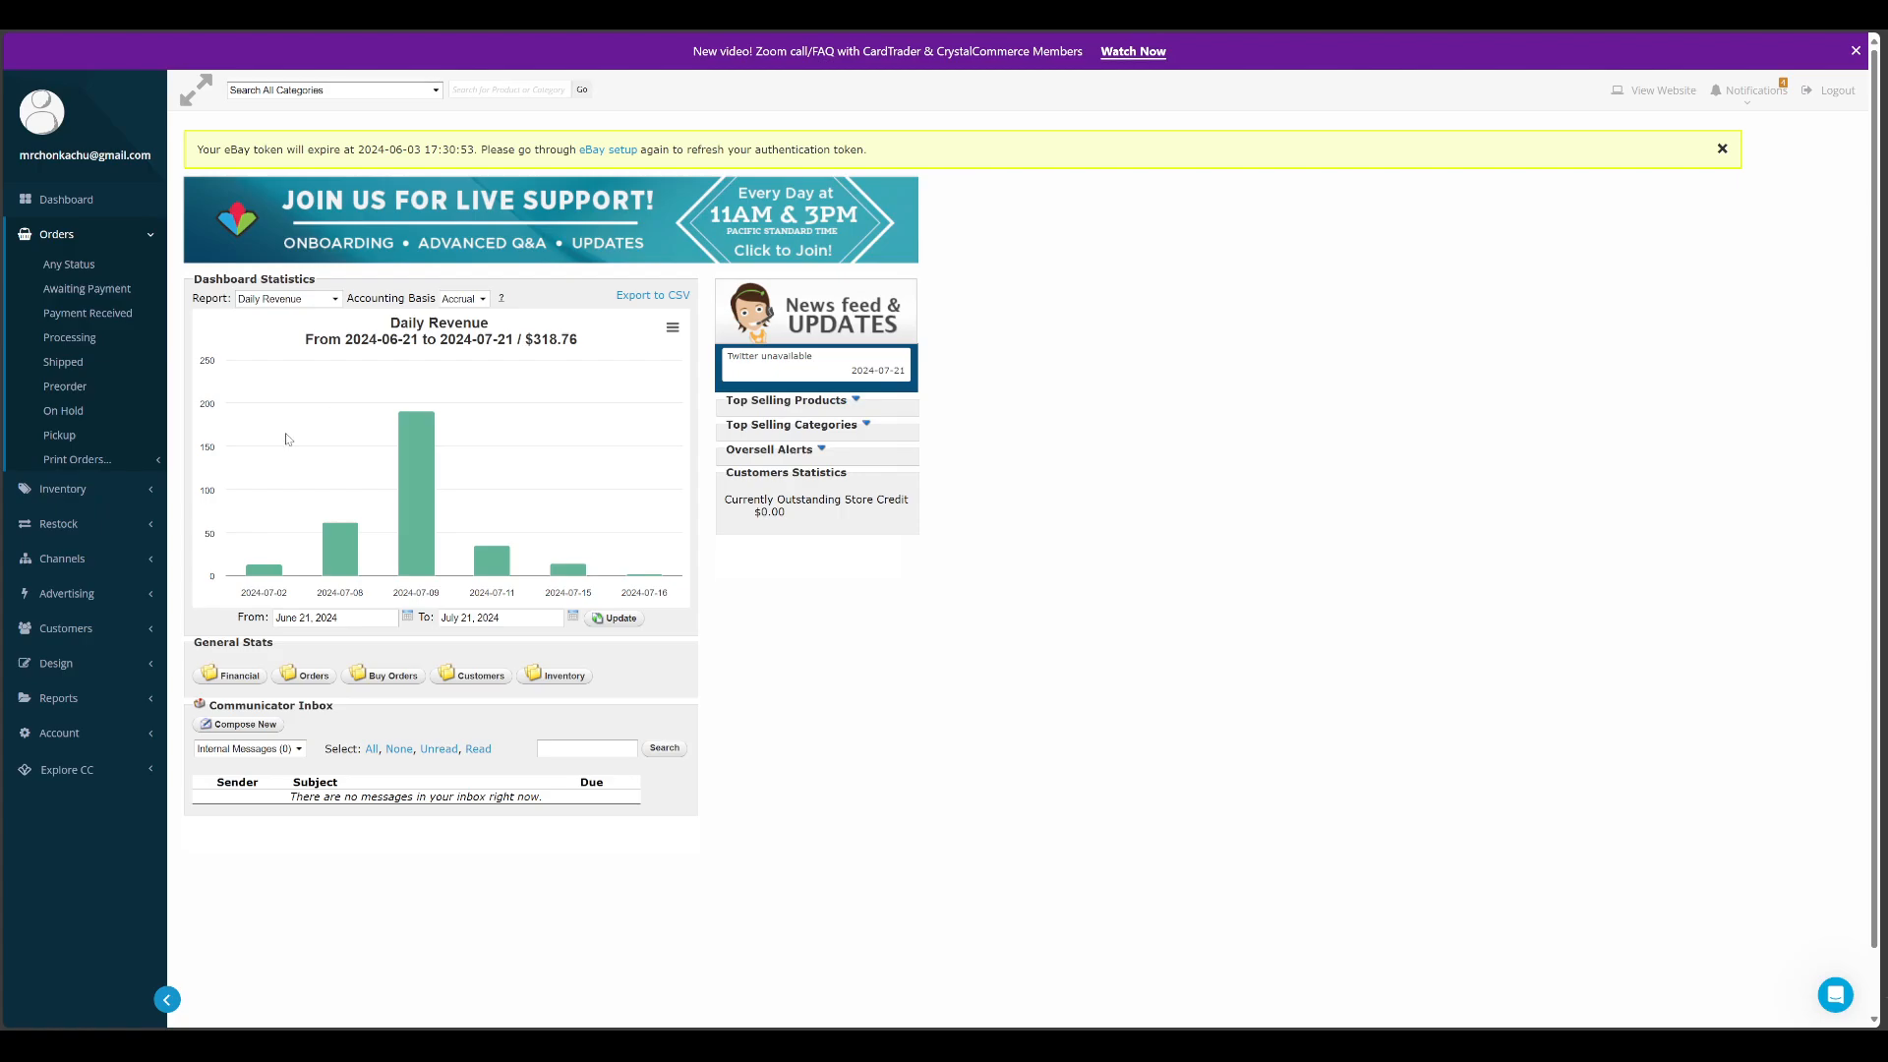
Switch to CrystalCommerce and search the inventory products for Pokemon Singles with a total quantity of at least 1
left_click(62, 488)
left_click(59, 299)
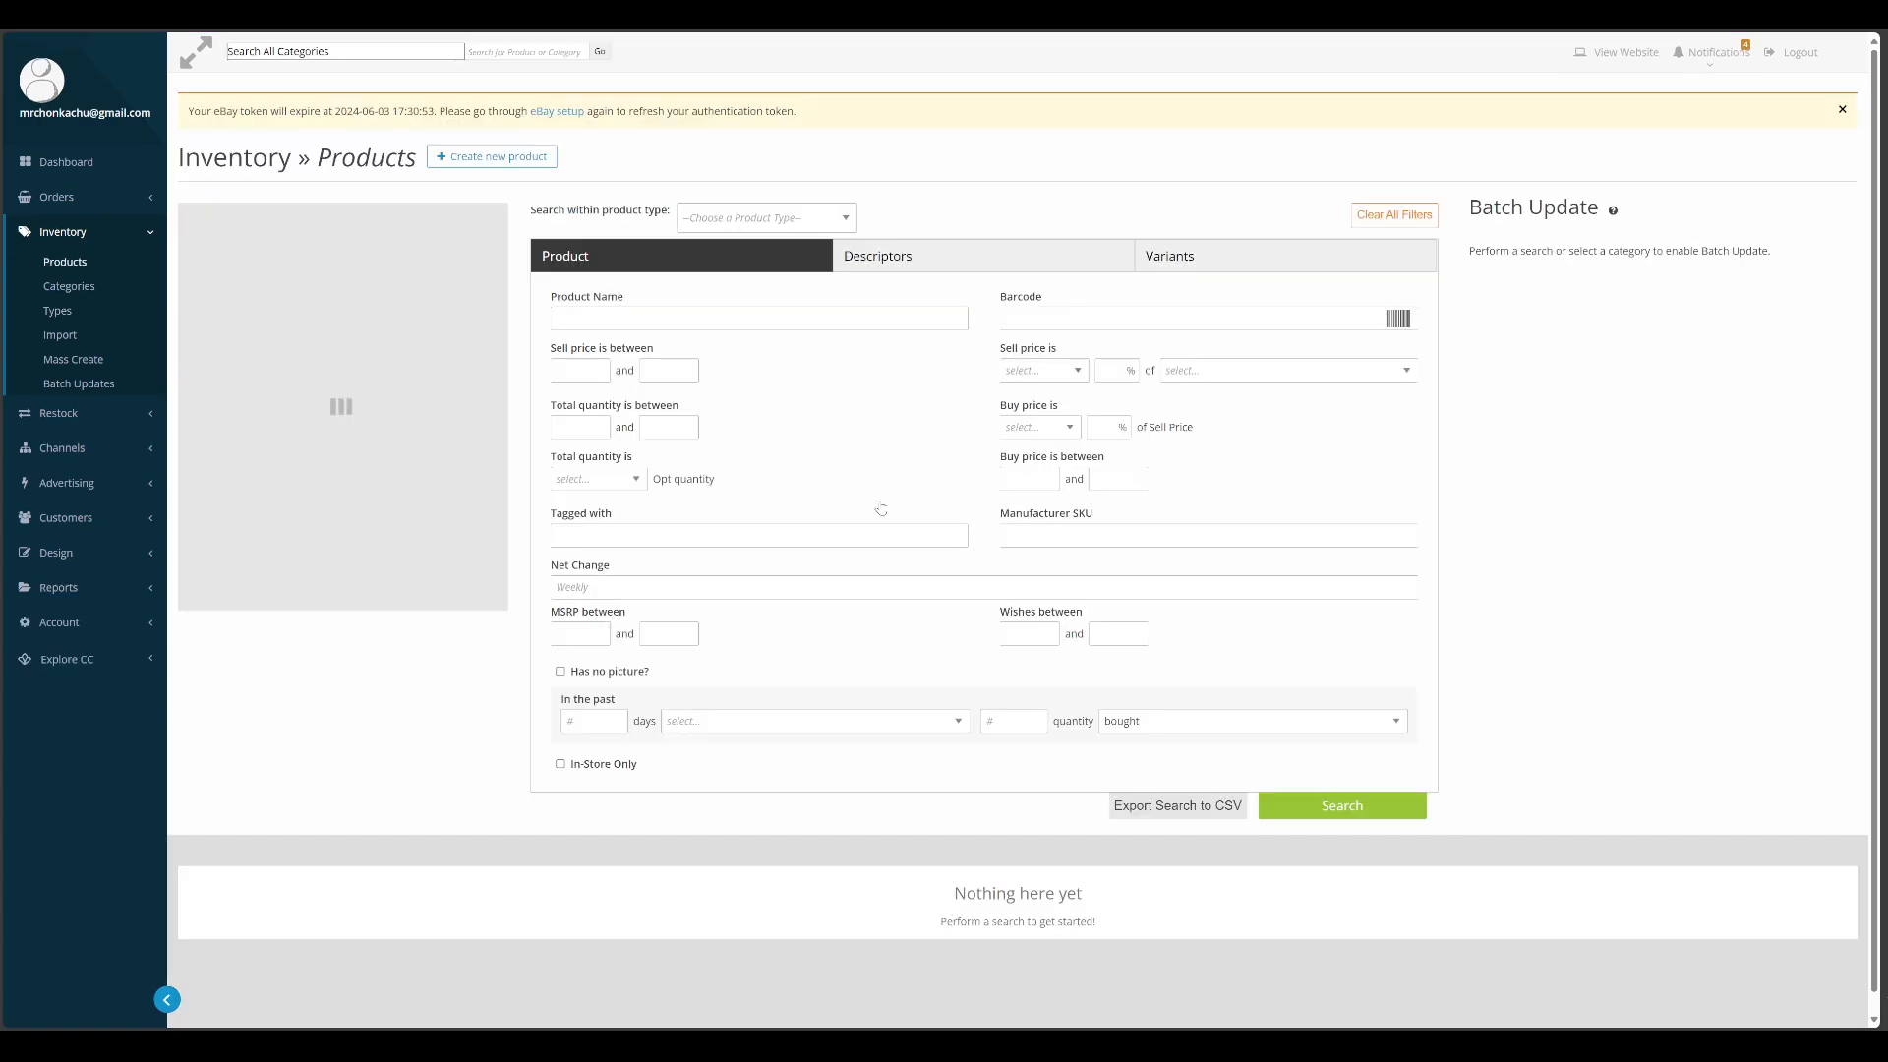
left_click(833, 227)
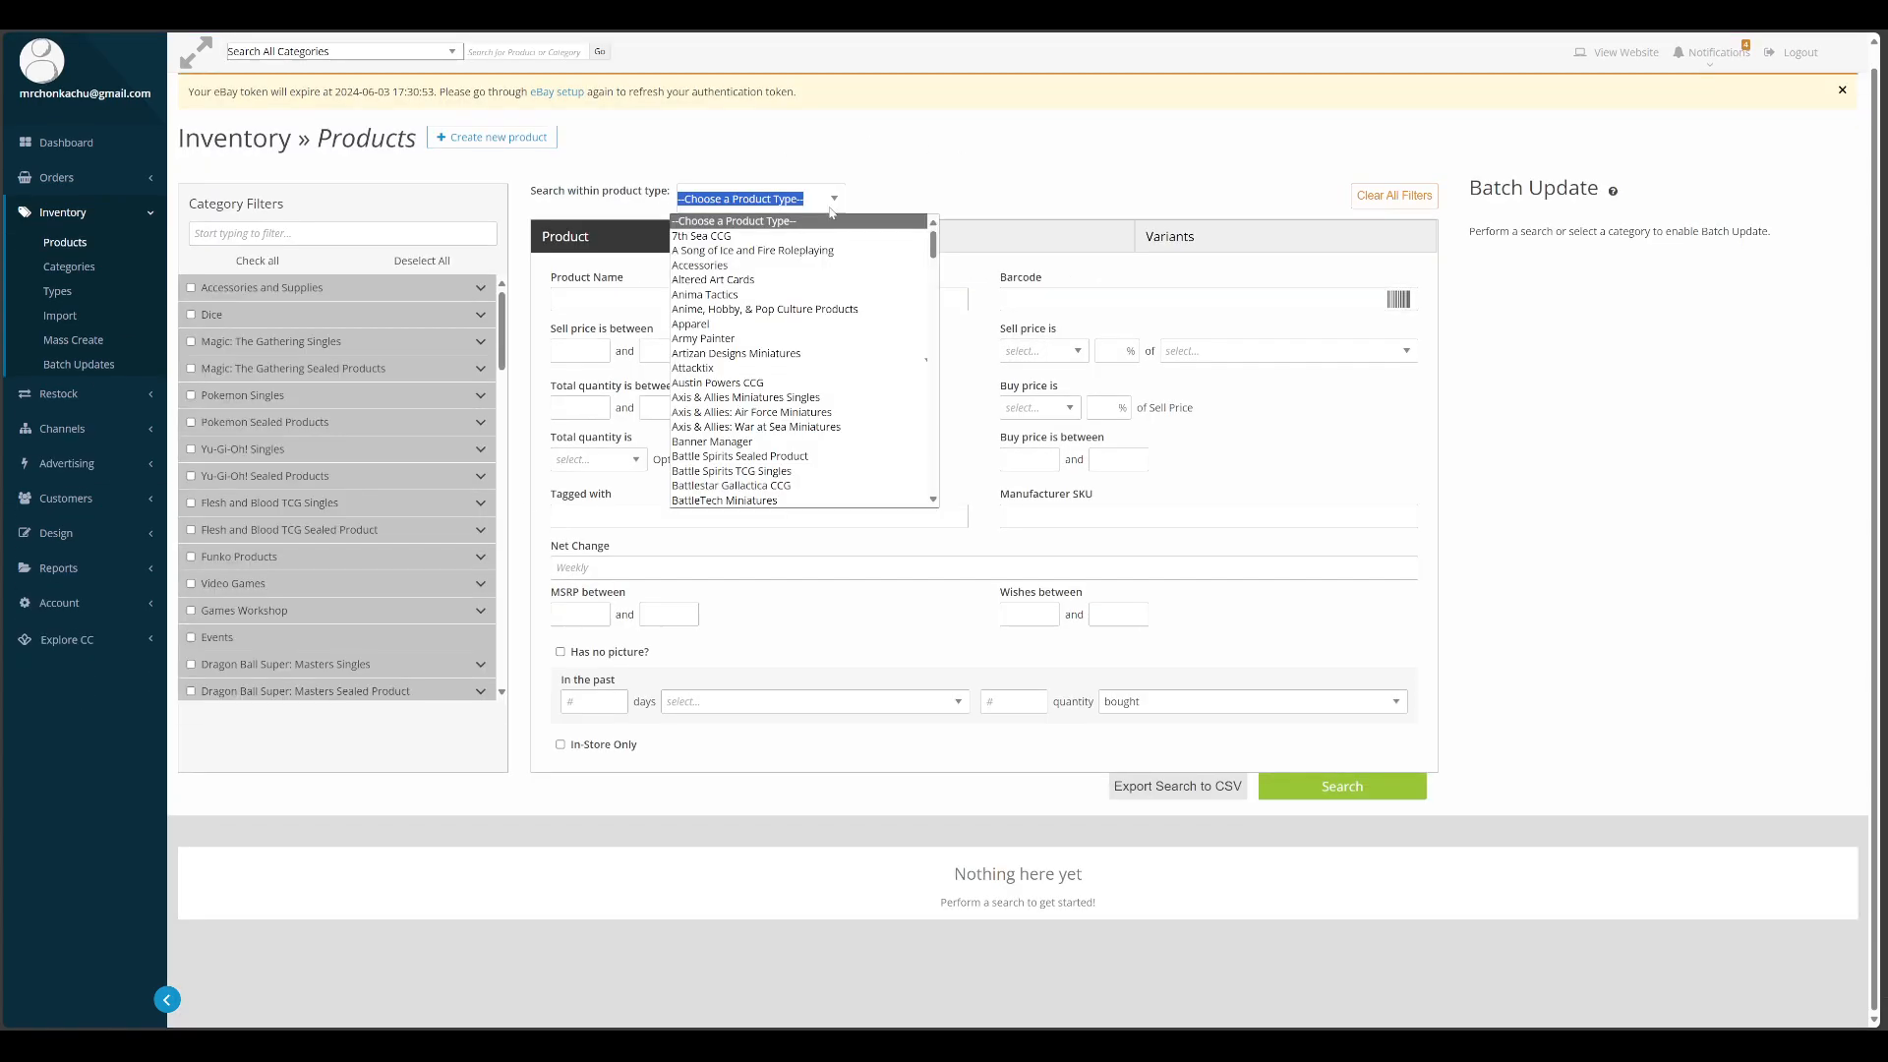
scroll(764, 442, "down", 5)
scroll(764, 448, "down", 6)
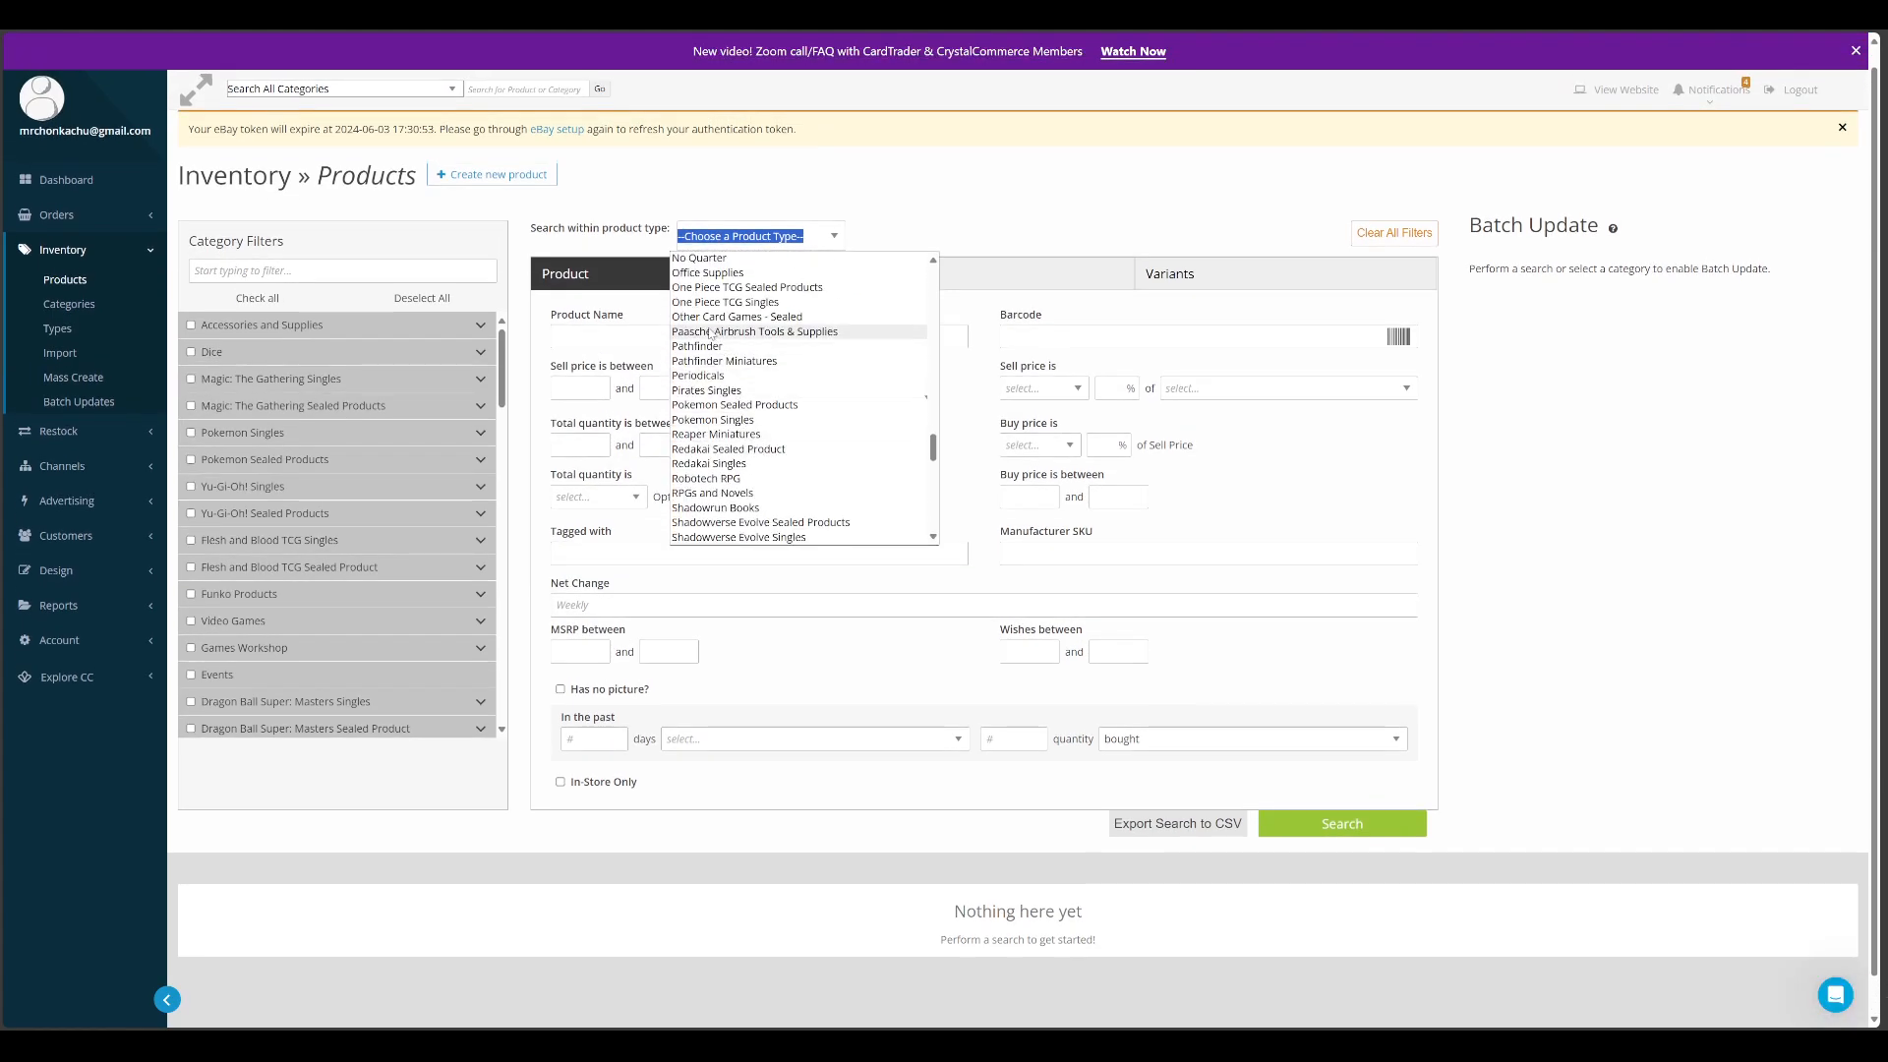
left_click(728, 420)
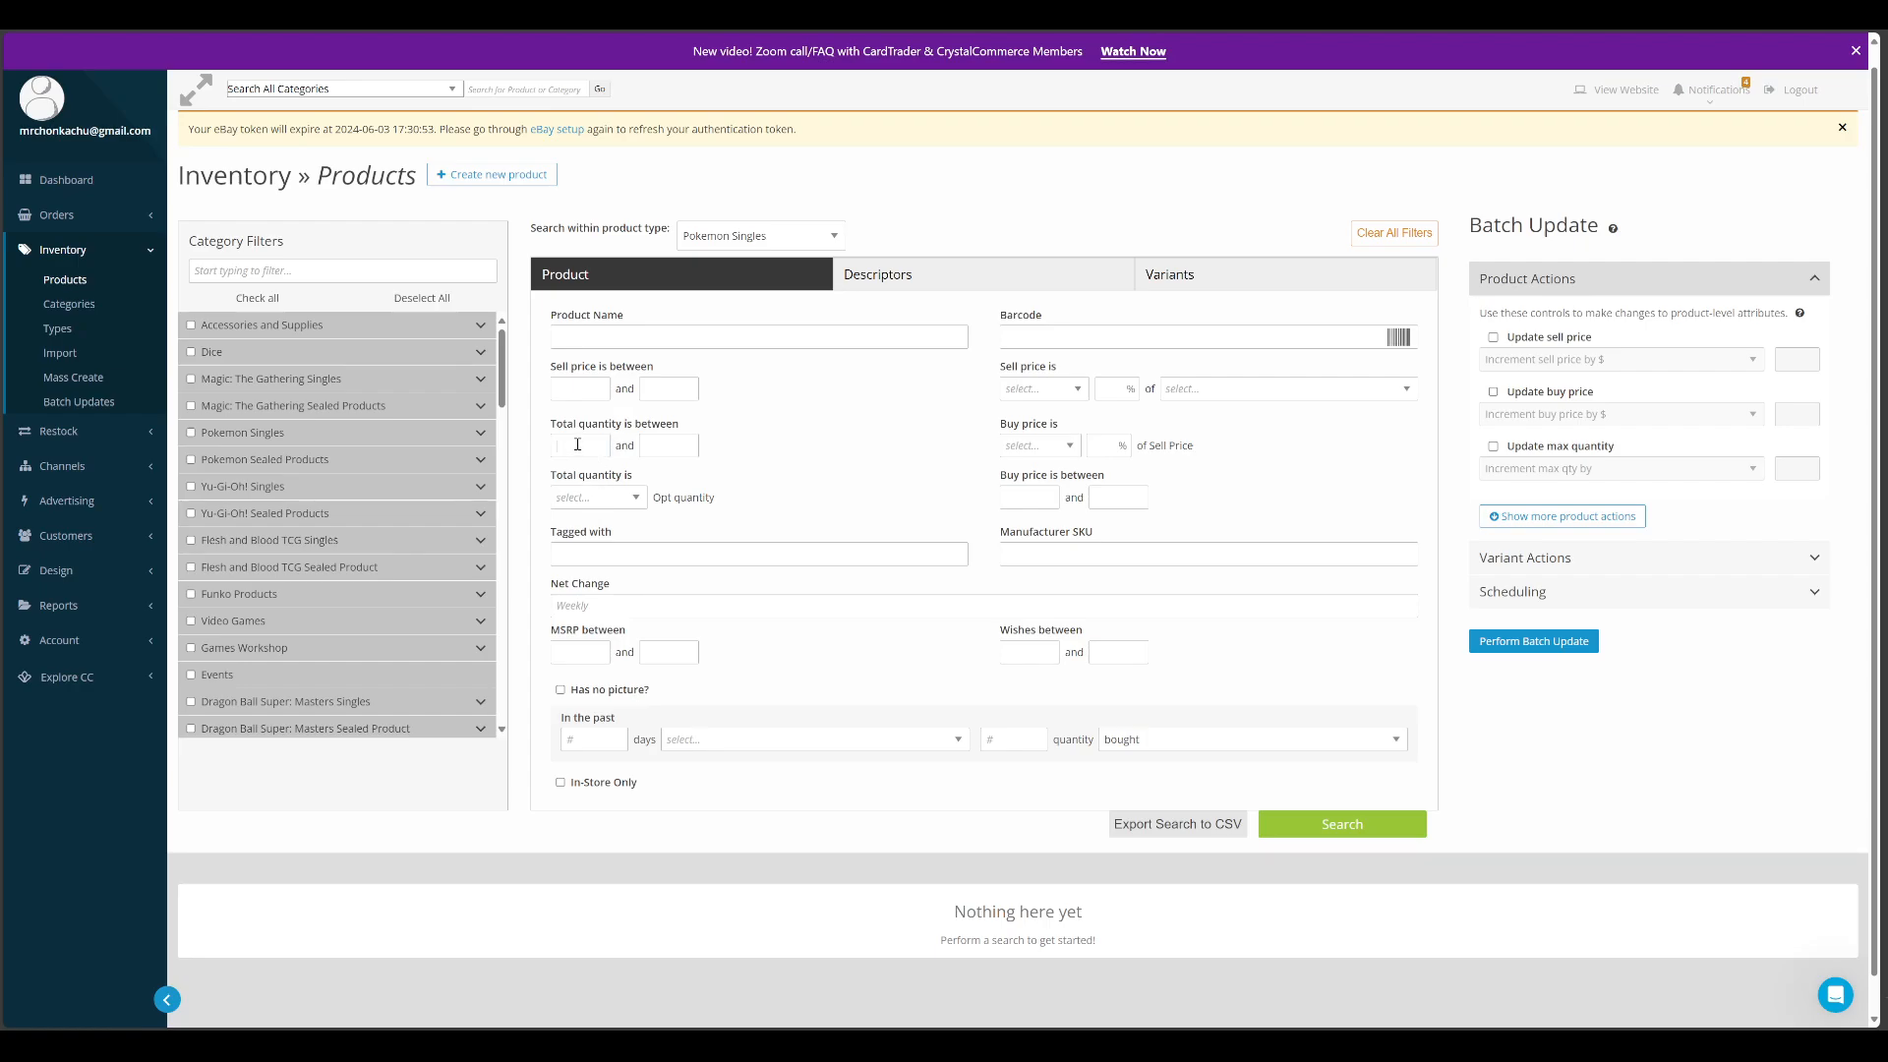
type("1")
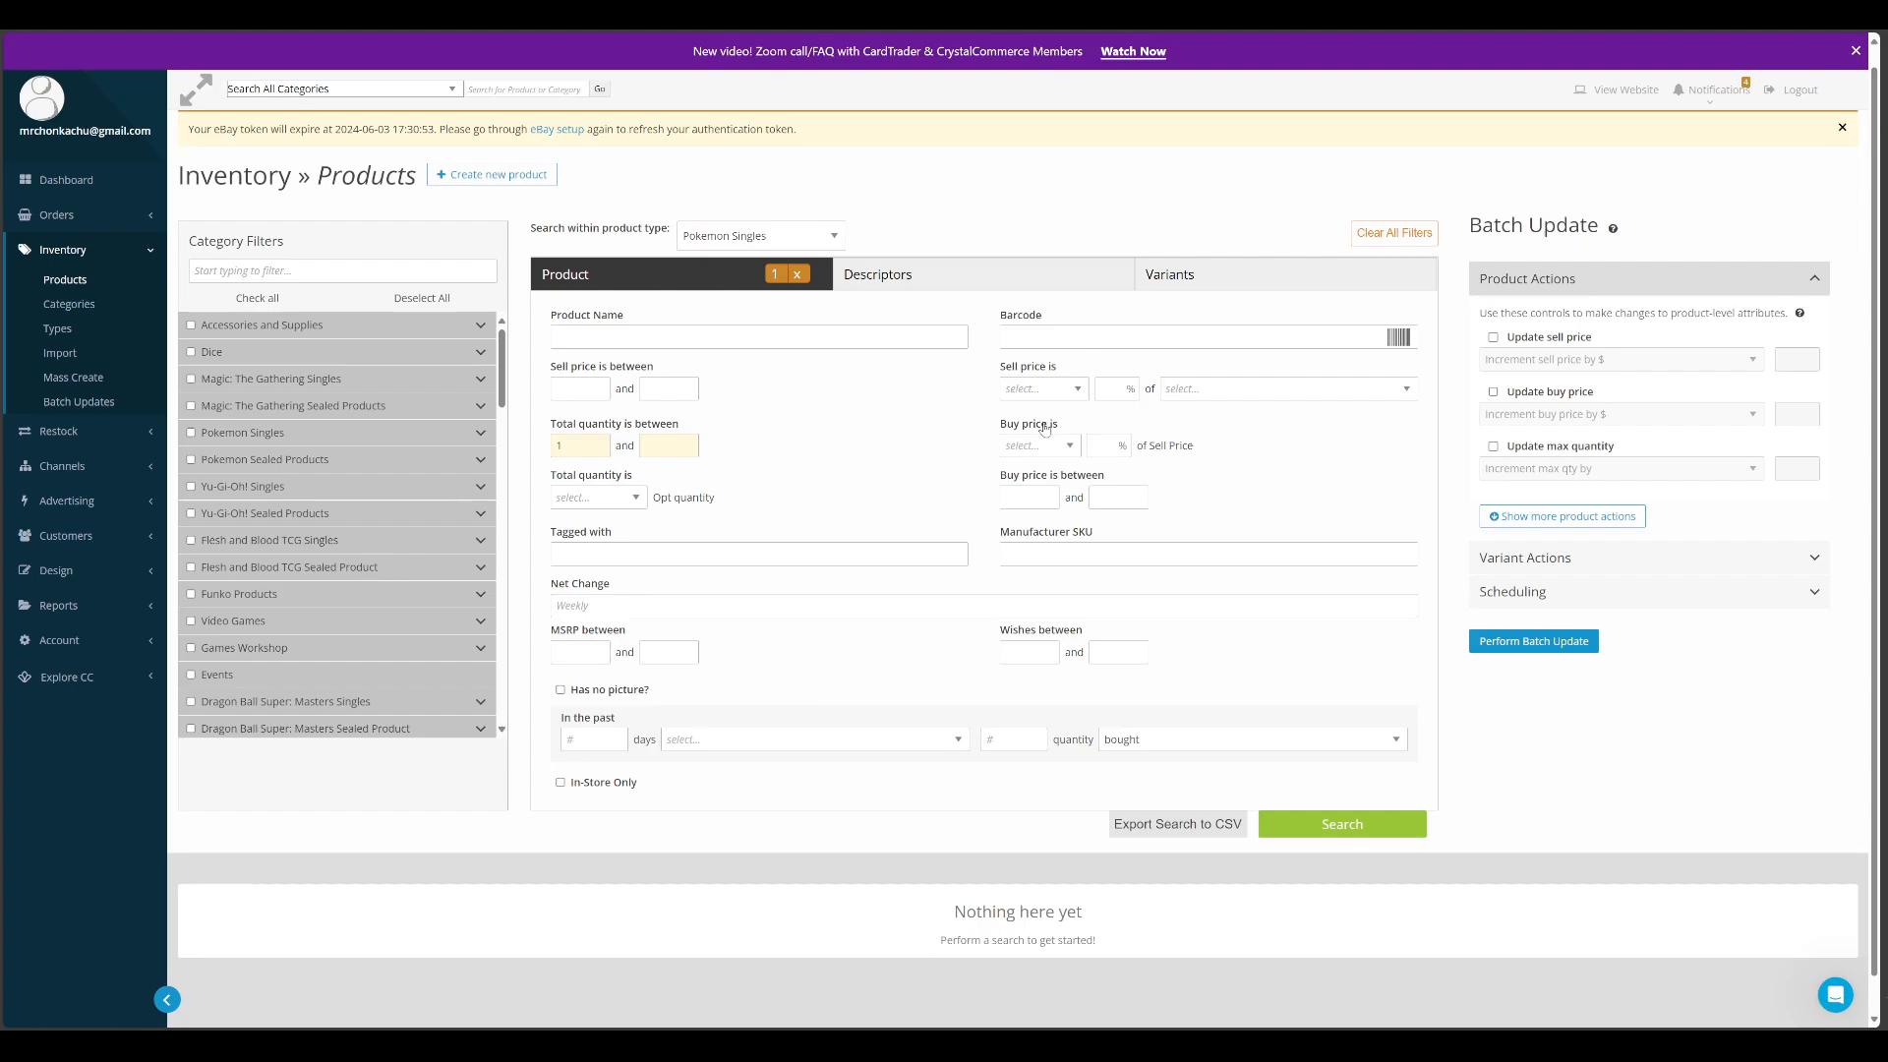
left_click(1329, 830)
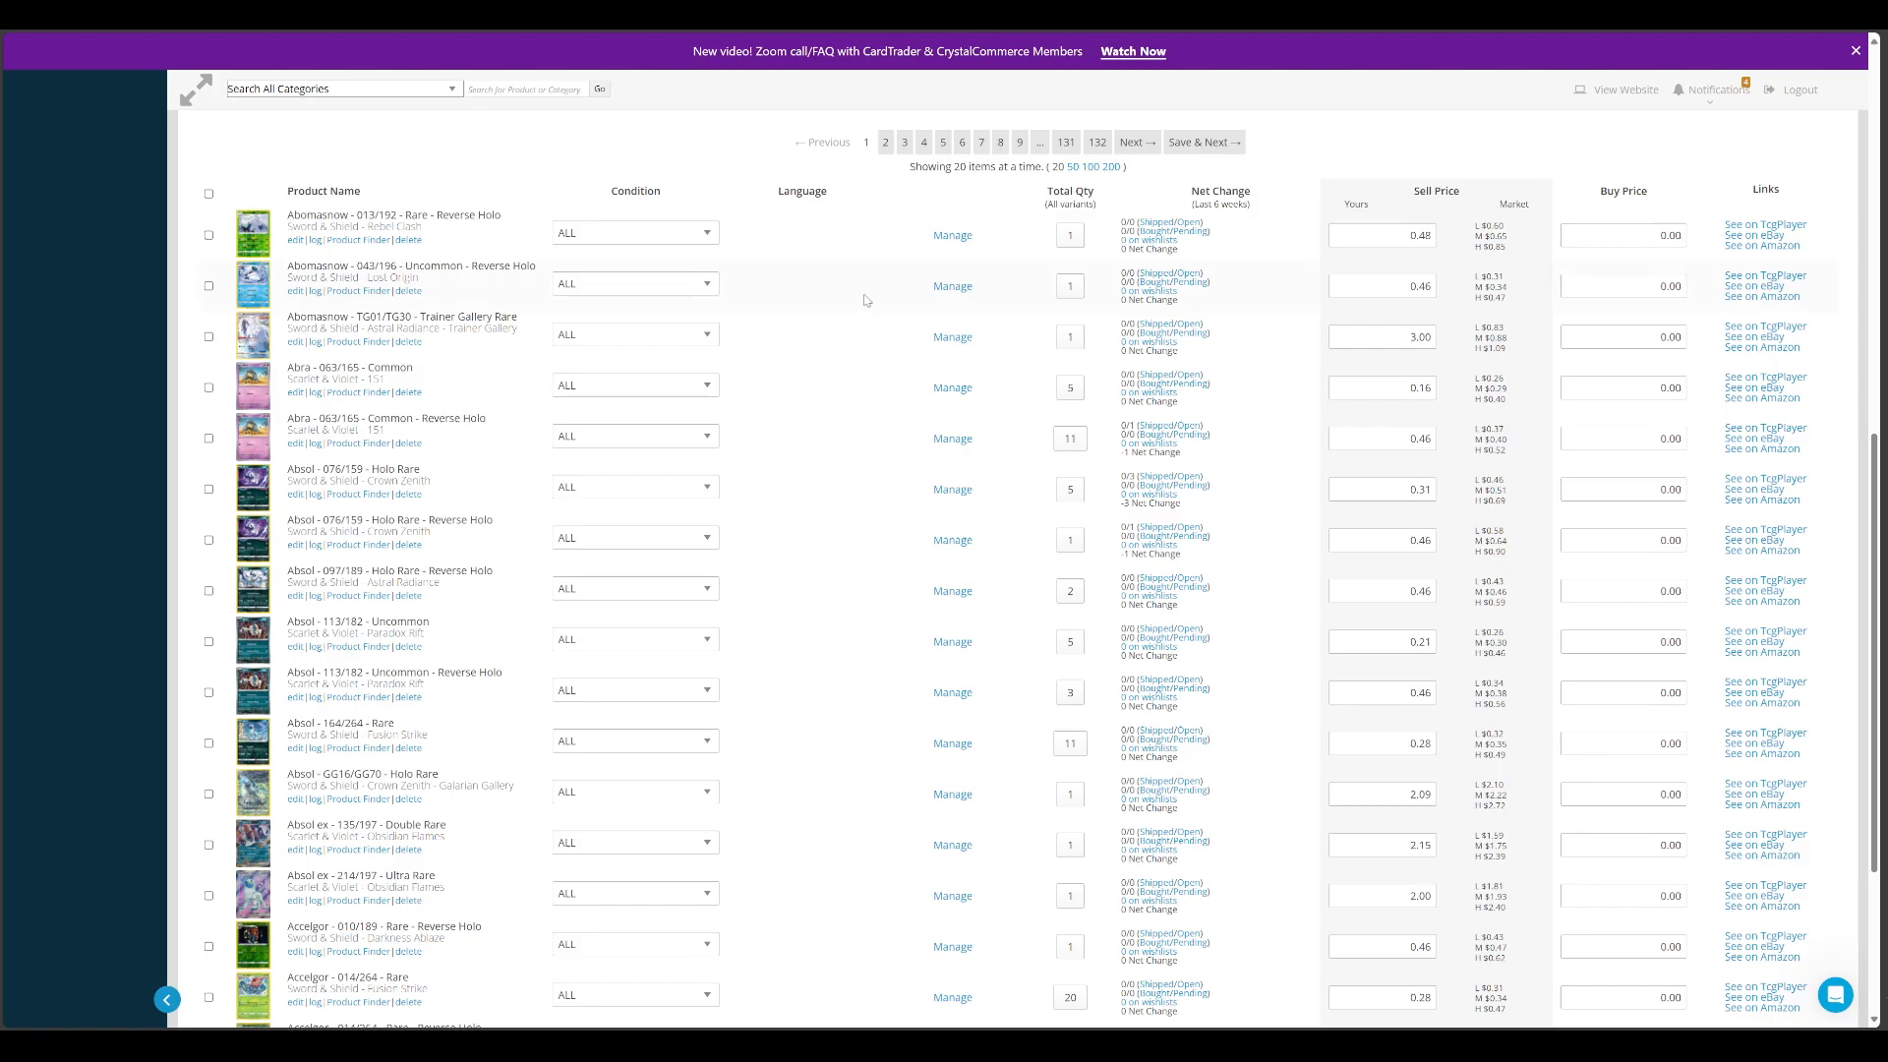
Examine the quantities, sell prices and market prices of the Pokemon Singles found in the inventory
scroll(861, 301, "up", 2)
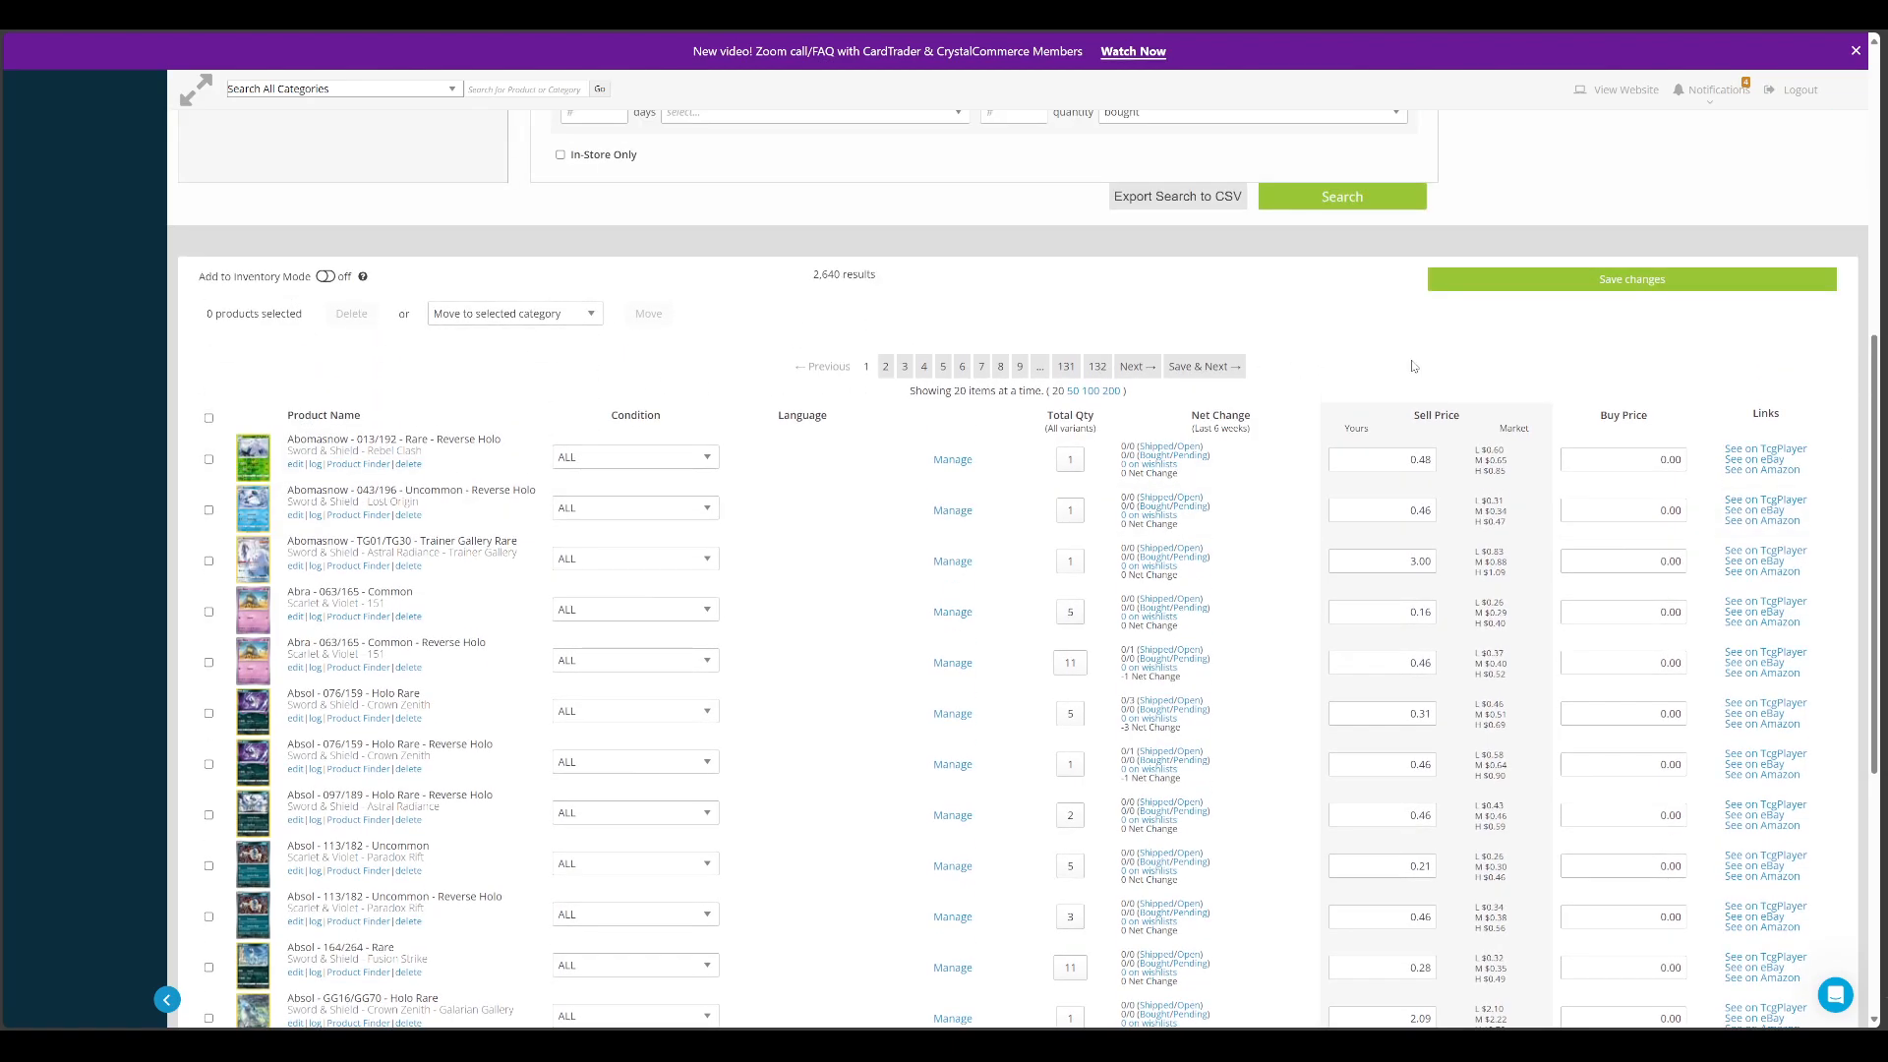
scroll(883, 507, "down", 5)
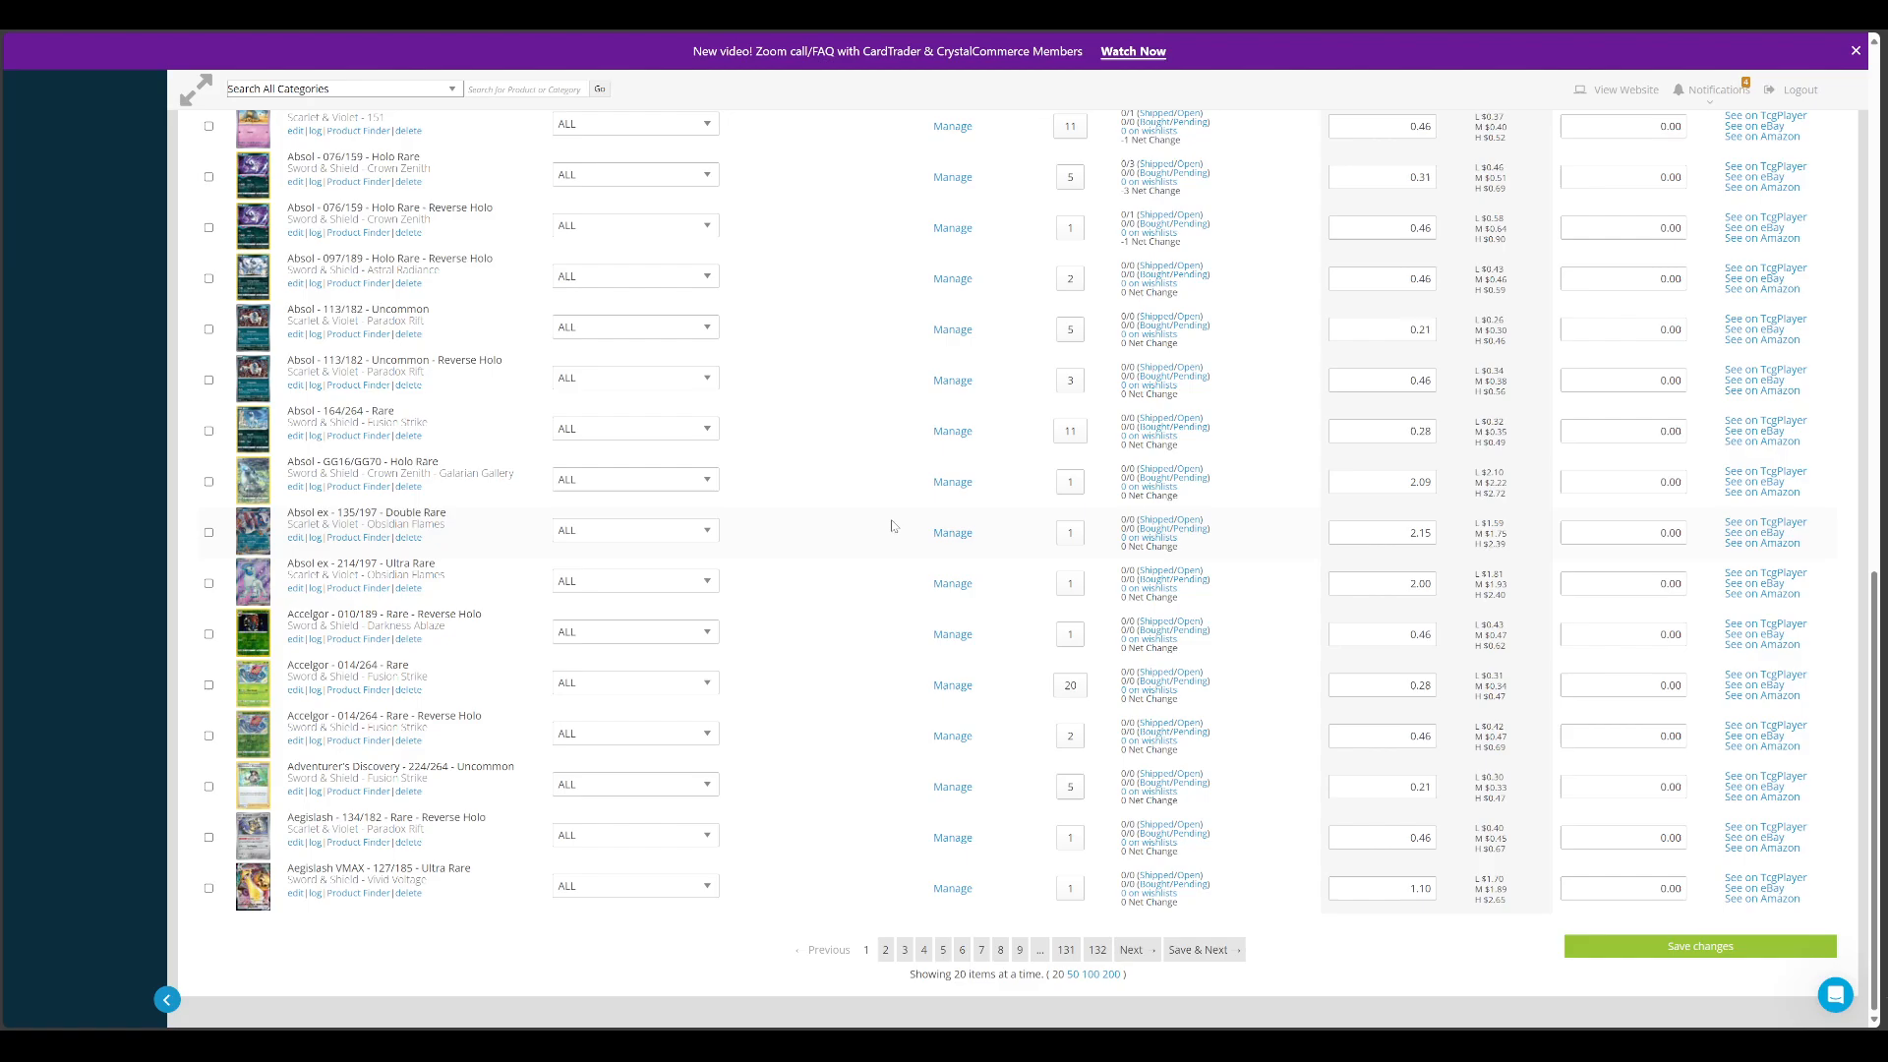
scroll(865, 529, "up", 5)
scroll(843, 532, "up", 5)
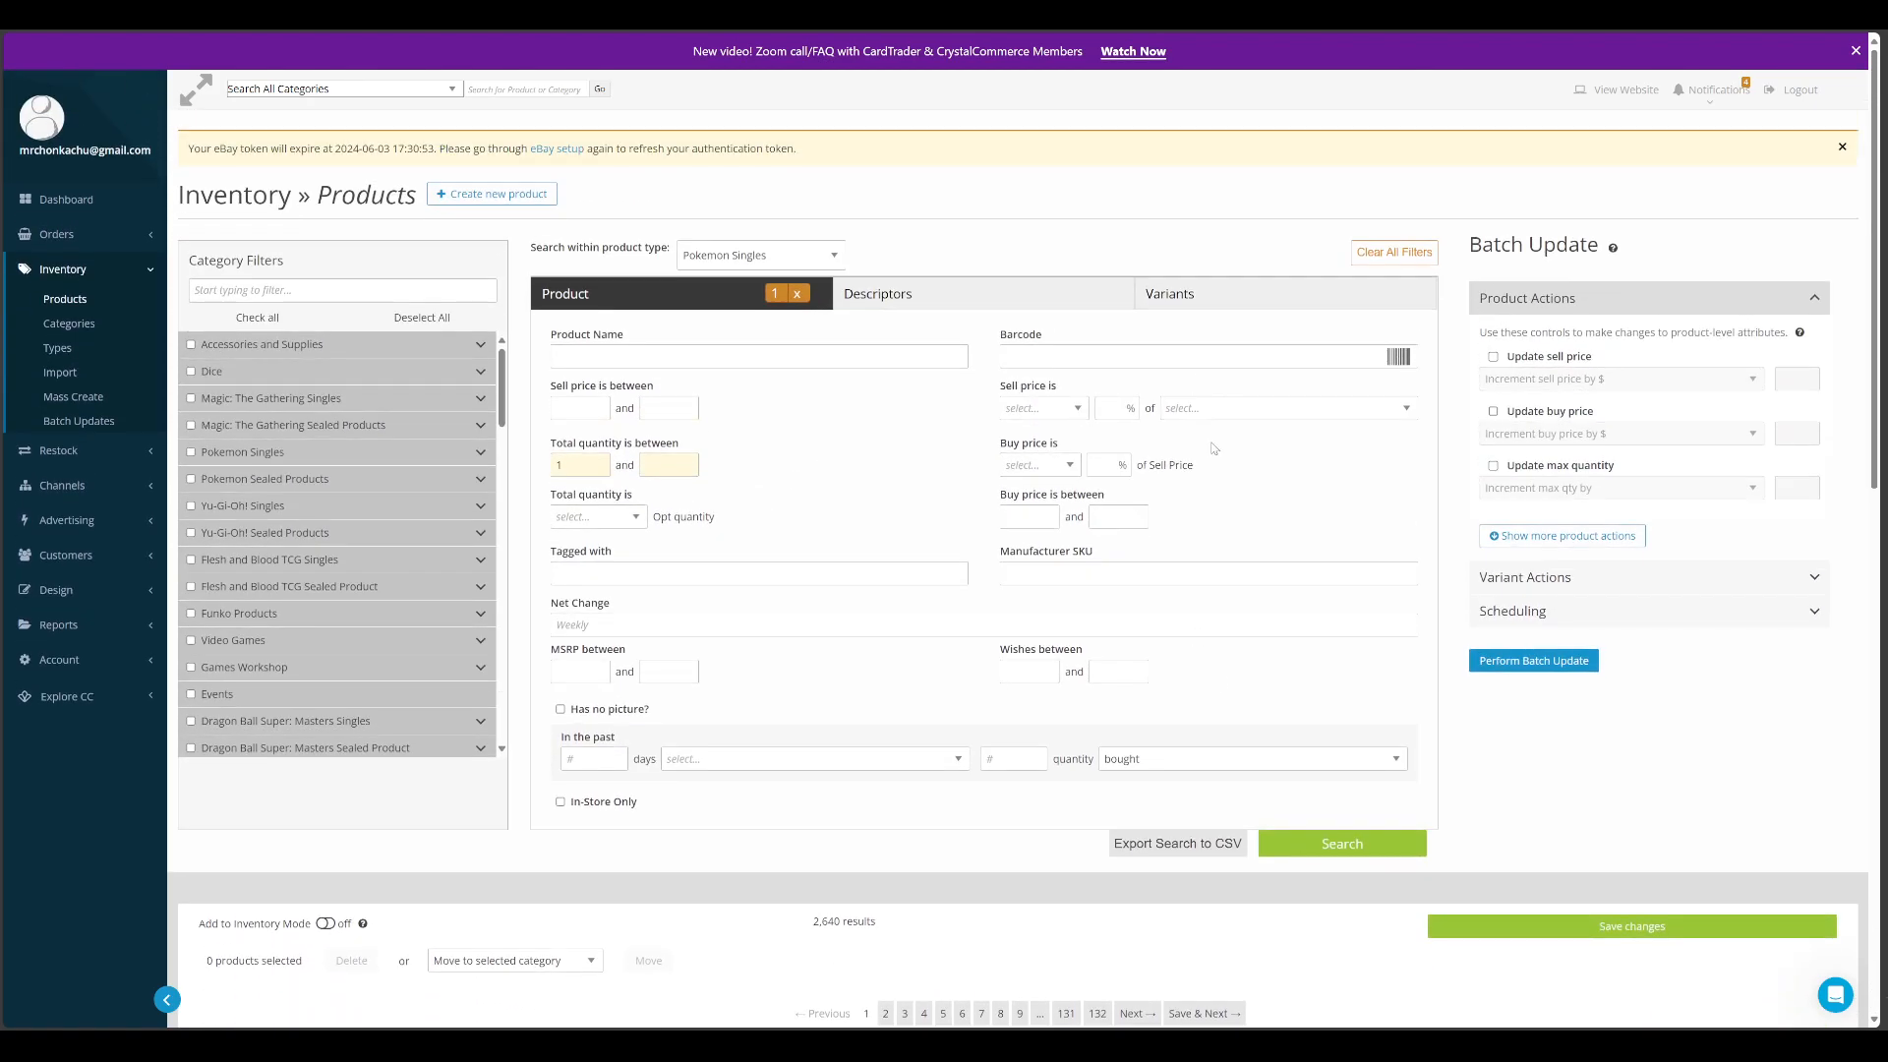
Examine the descriptor filters, the category filters and the available product types for the inventory search
left_click(1044, 293)
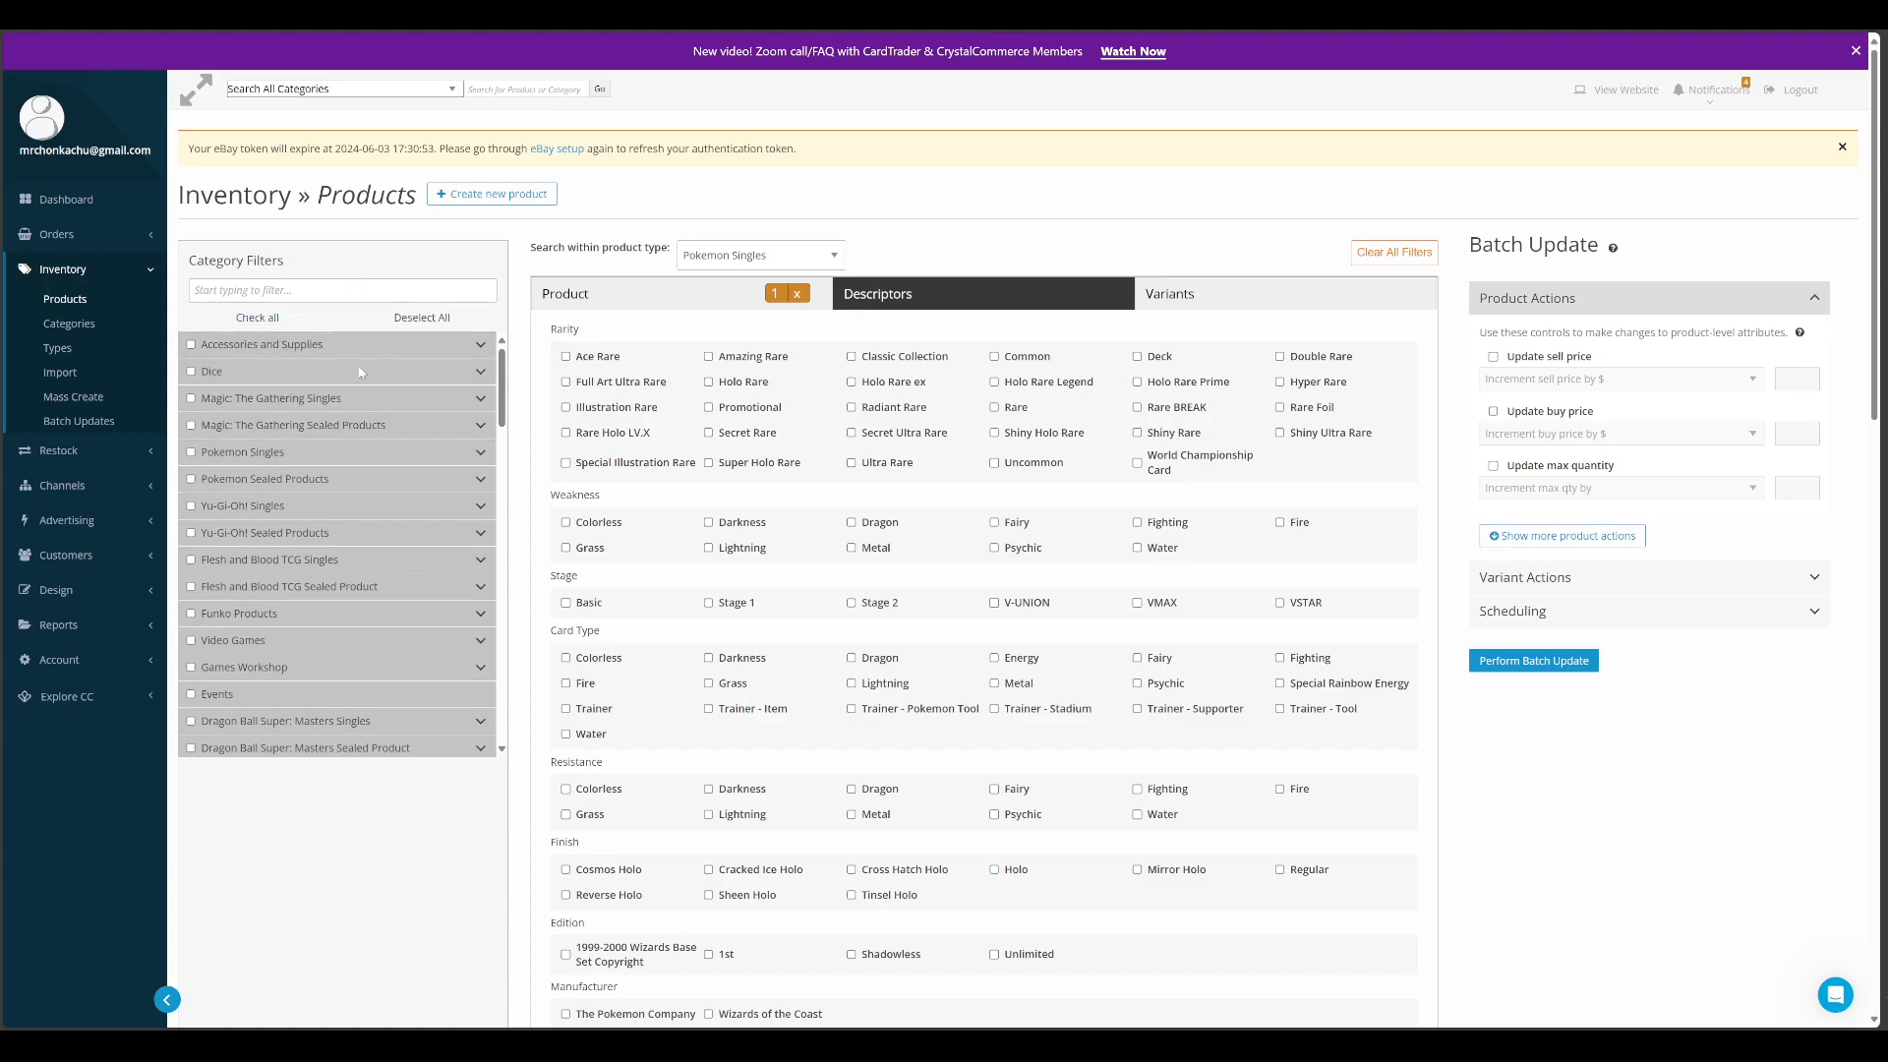
scroll(482, 590, "down", 10)
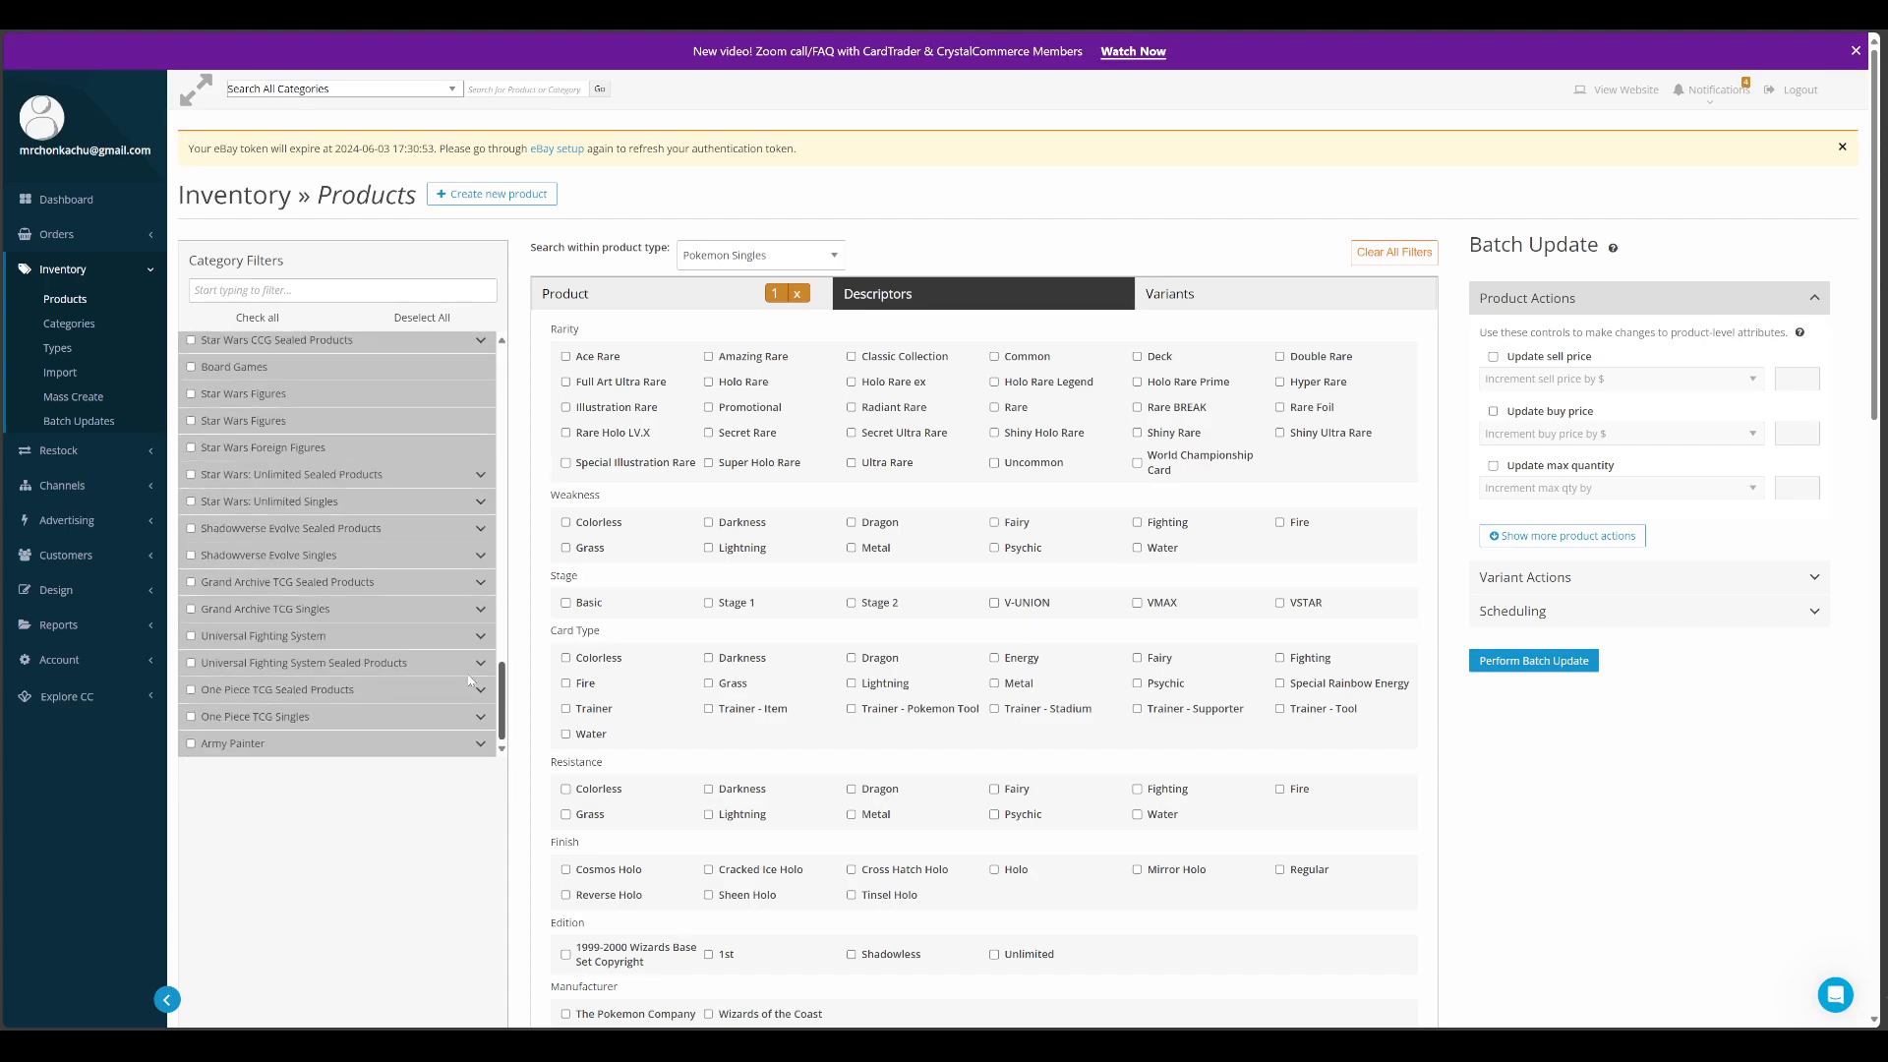
left_click_drag(500, 634, 503, 338)
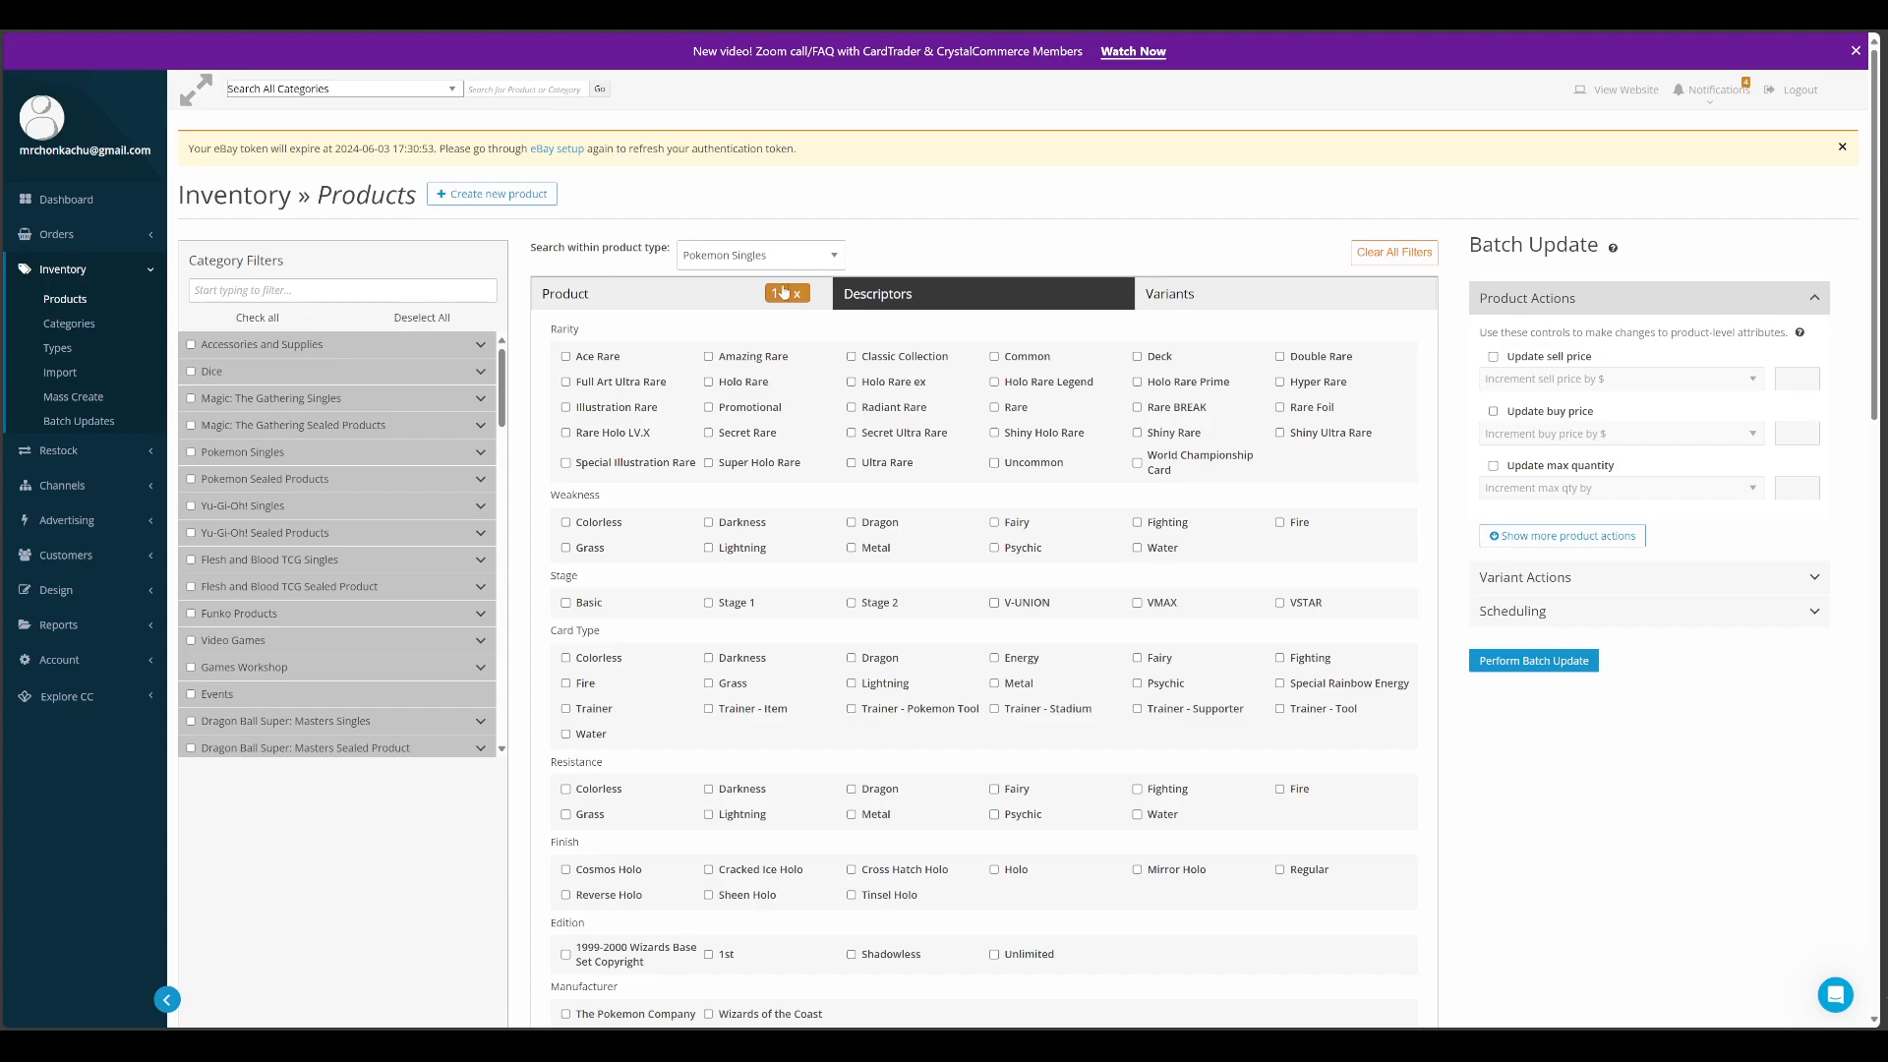
left_click(749, 258)
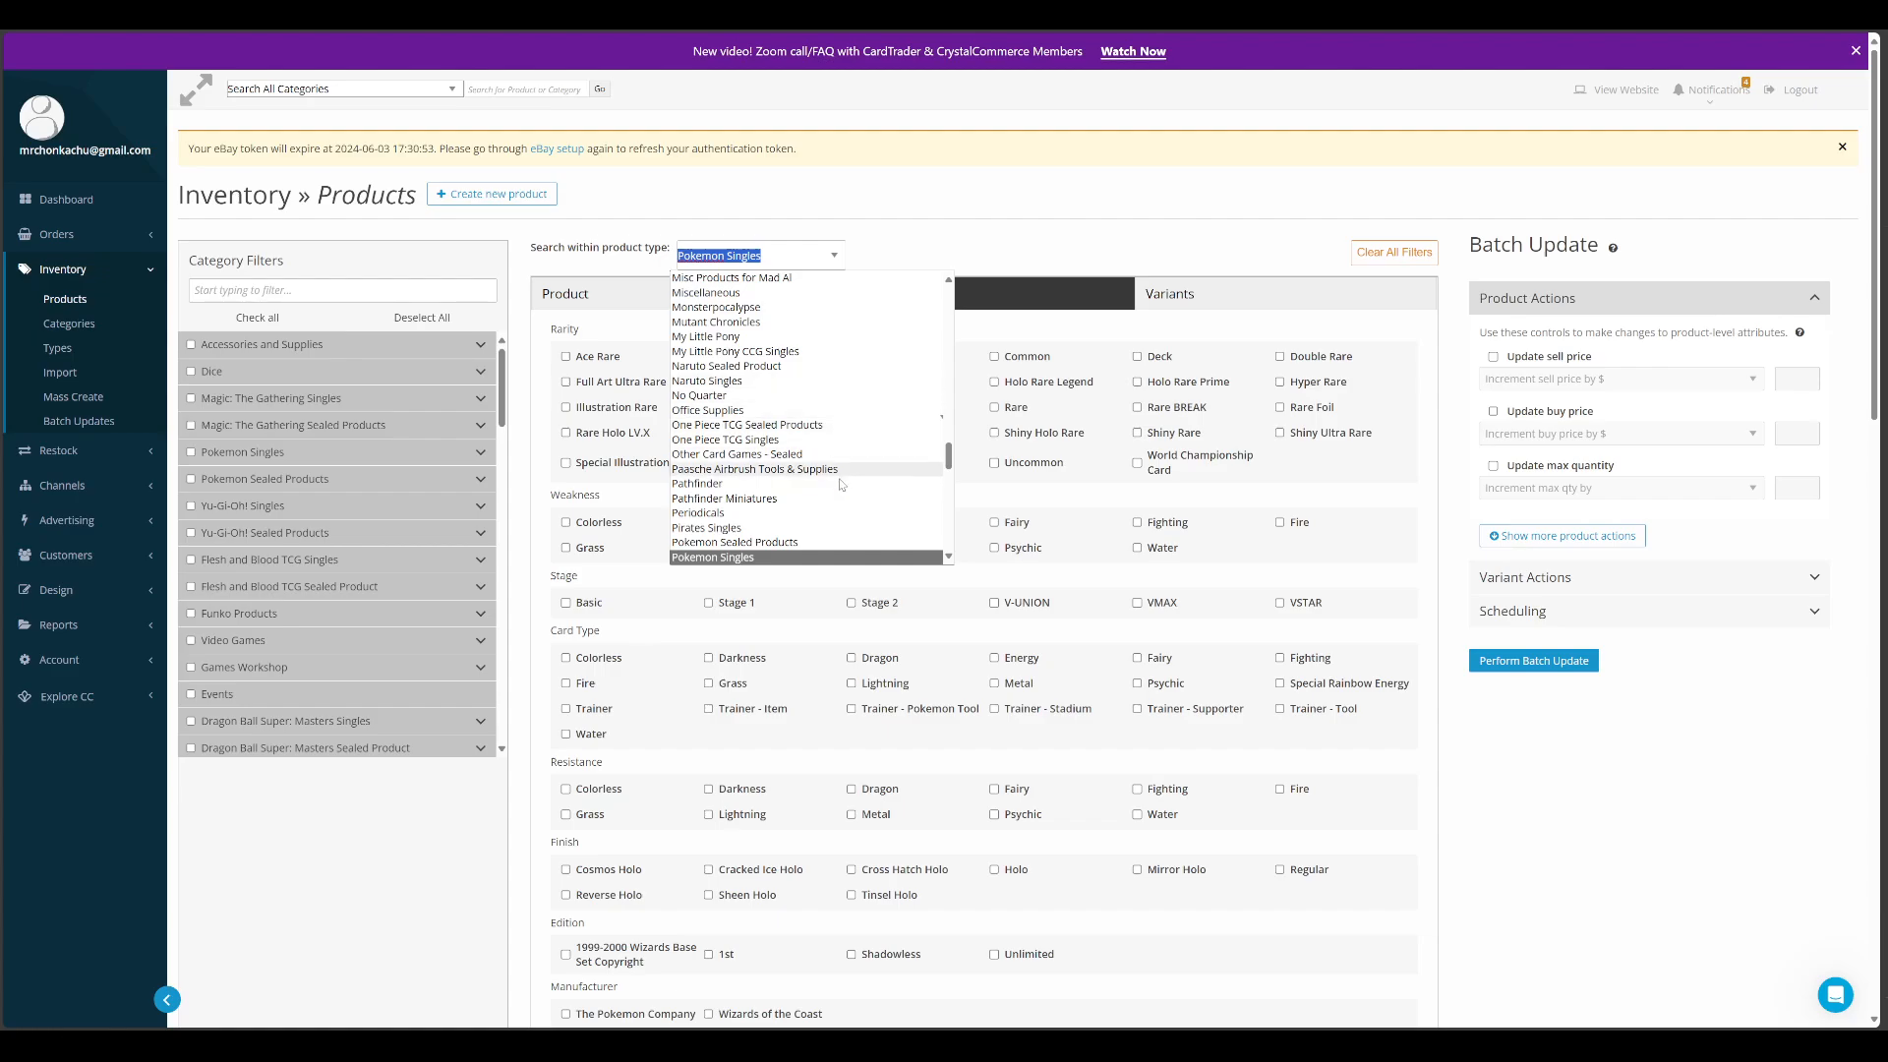
left_click(814, 224)
left_click(688, 296)
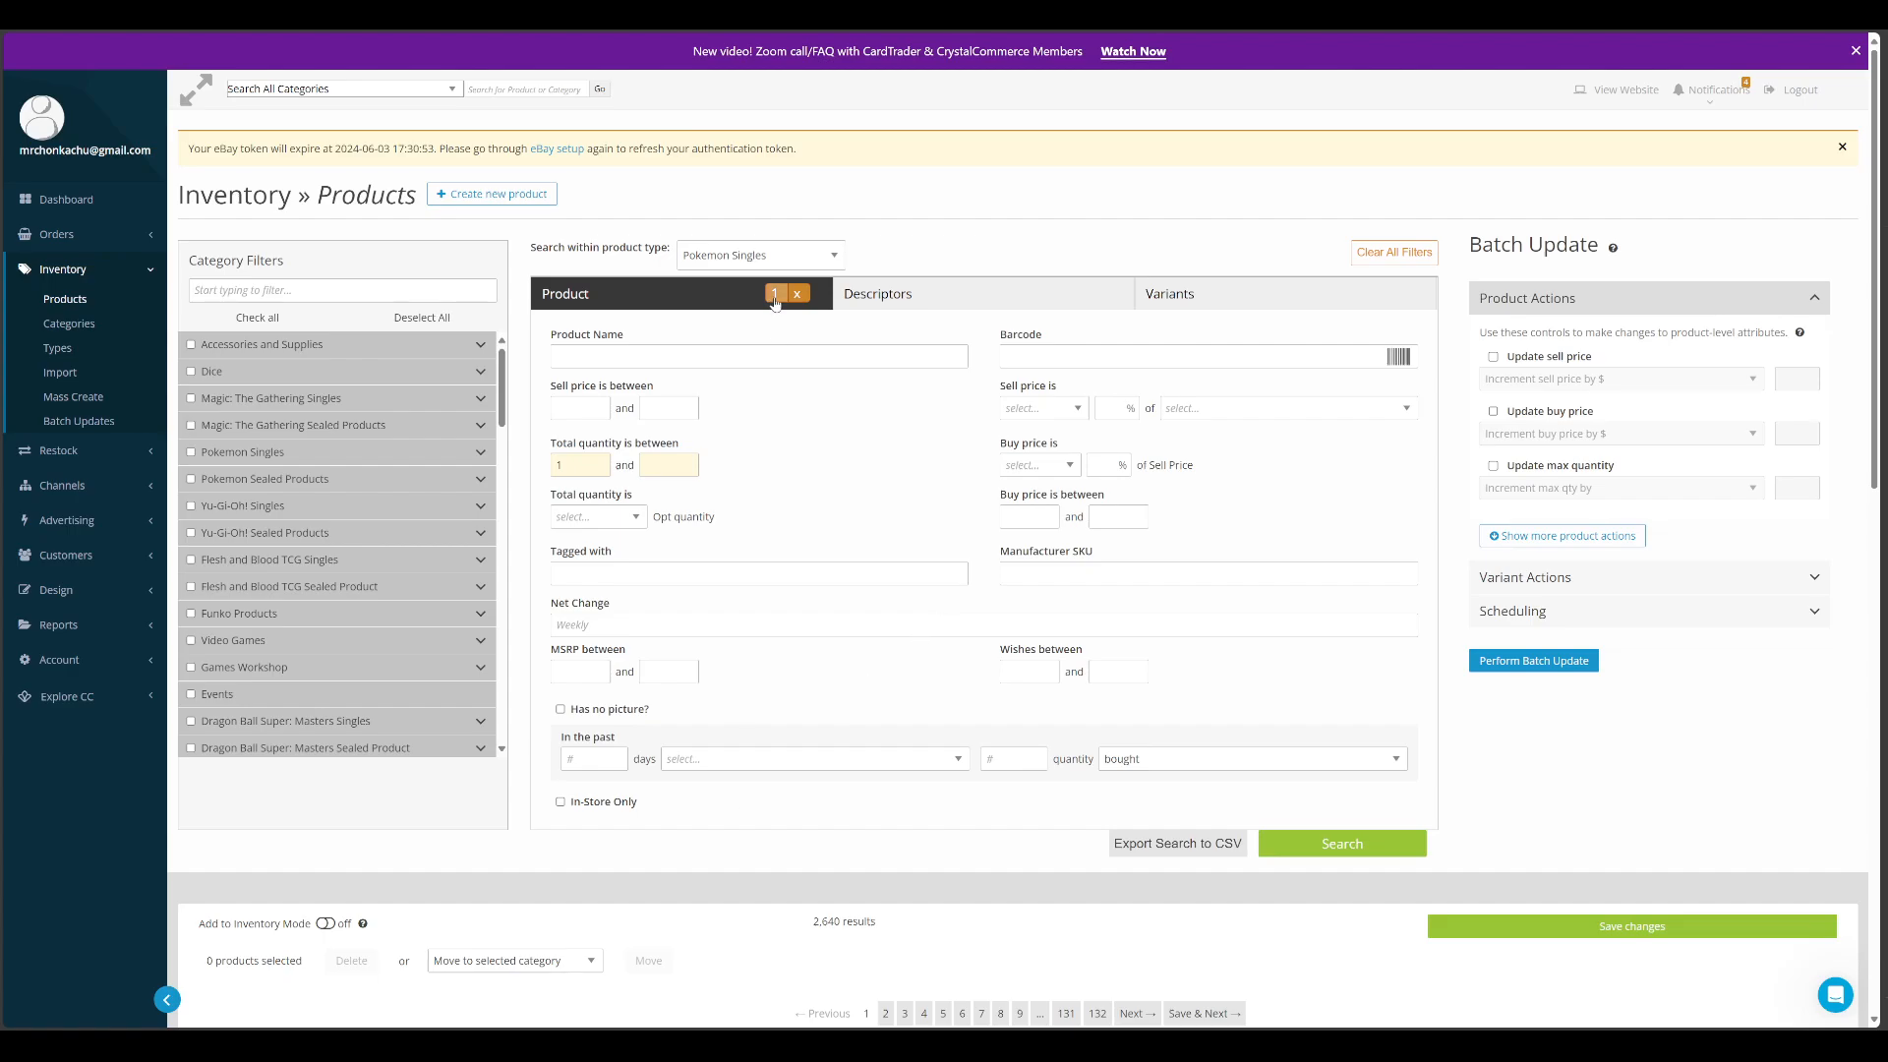
Review all descriptor filters for Pokemon Singles, from rarity and card type down to card text and ability
left_click(888, 291)
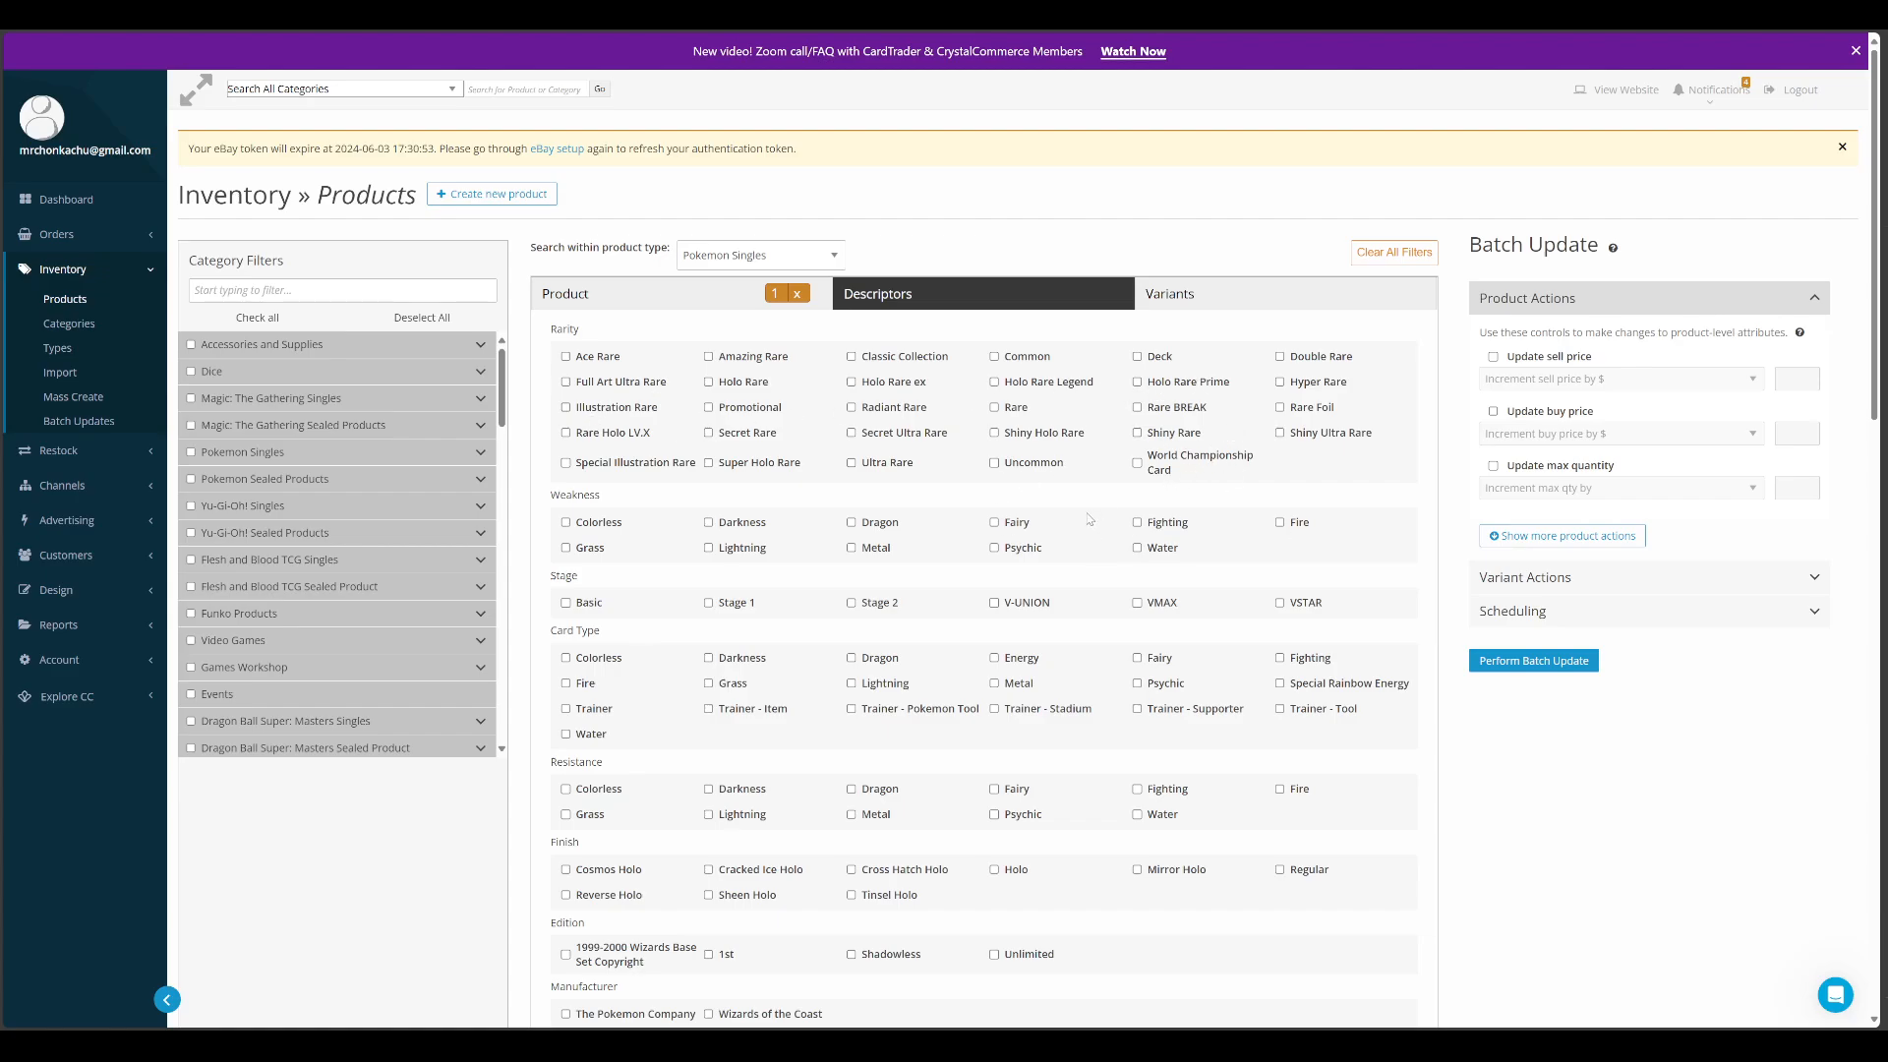
scroll(1089, 519, "down", 1)
scroll(1090, 521, "down", 3)
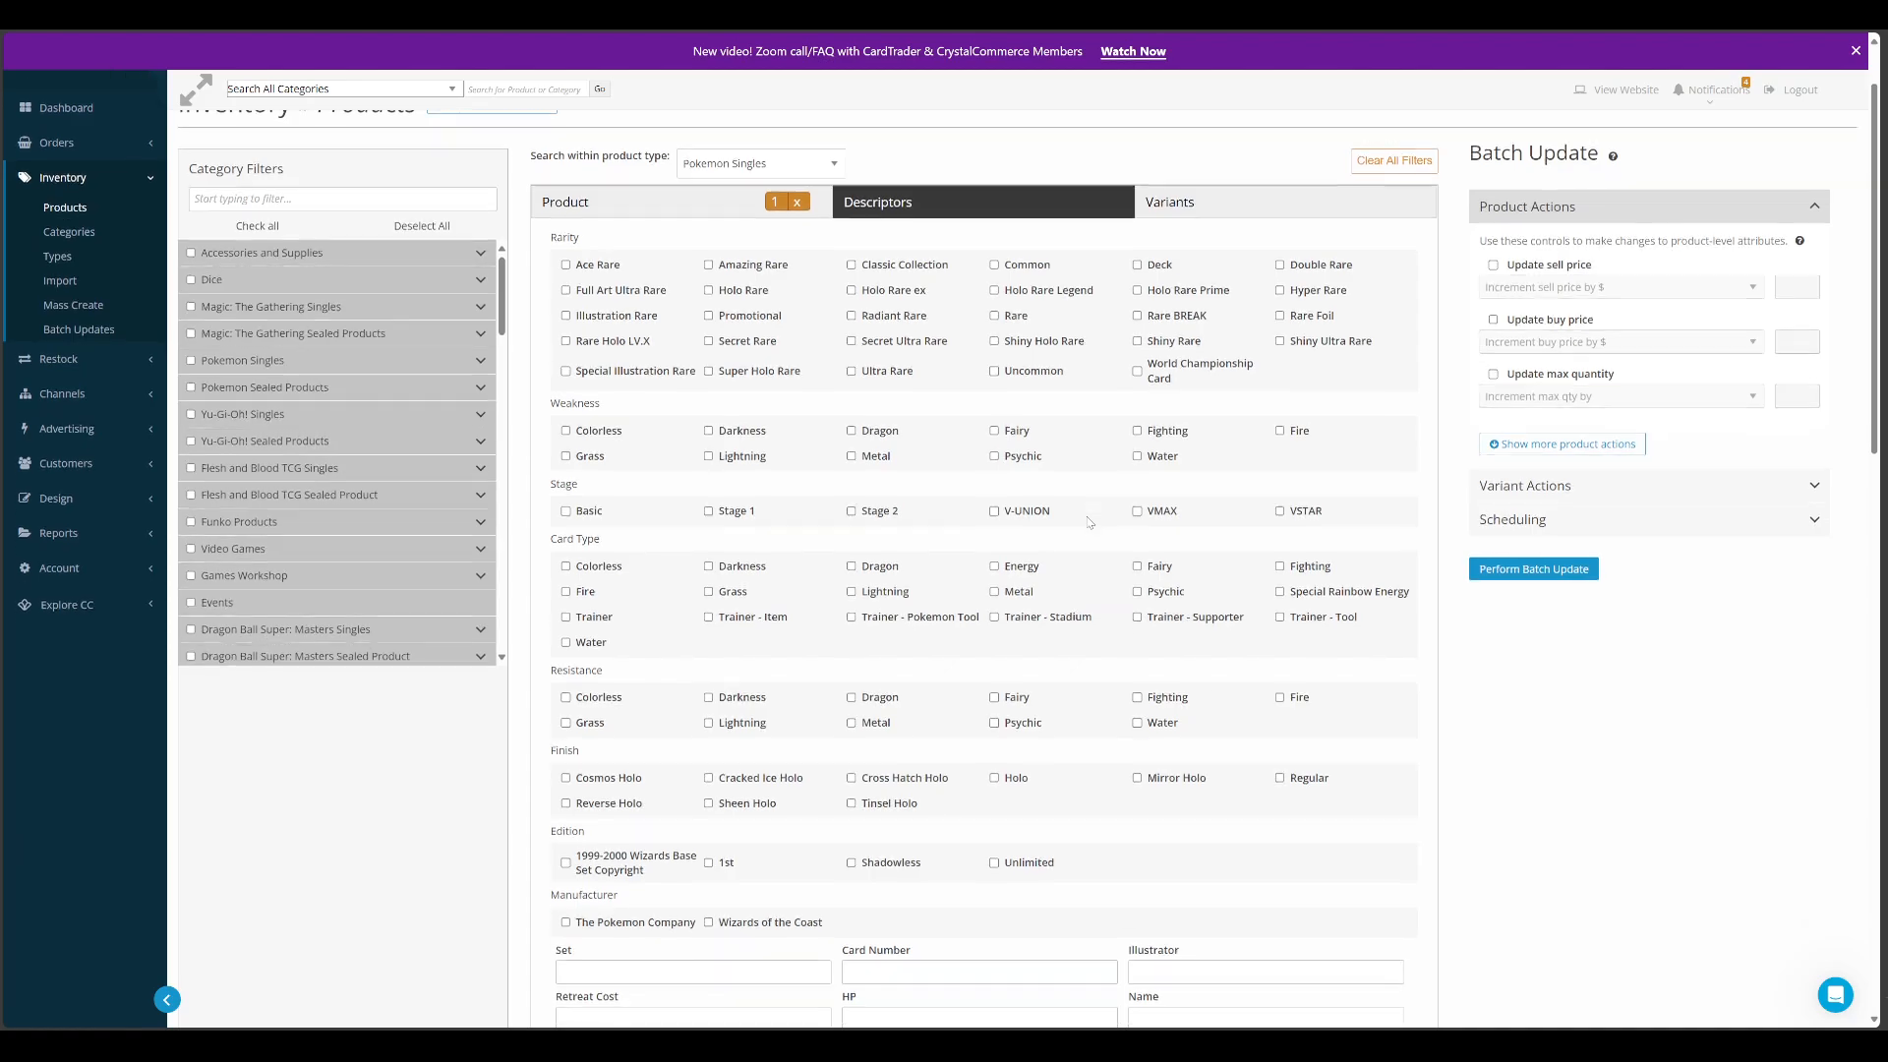
scroll(1068, 474, "up", 4)
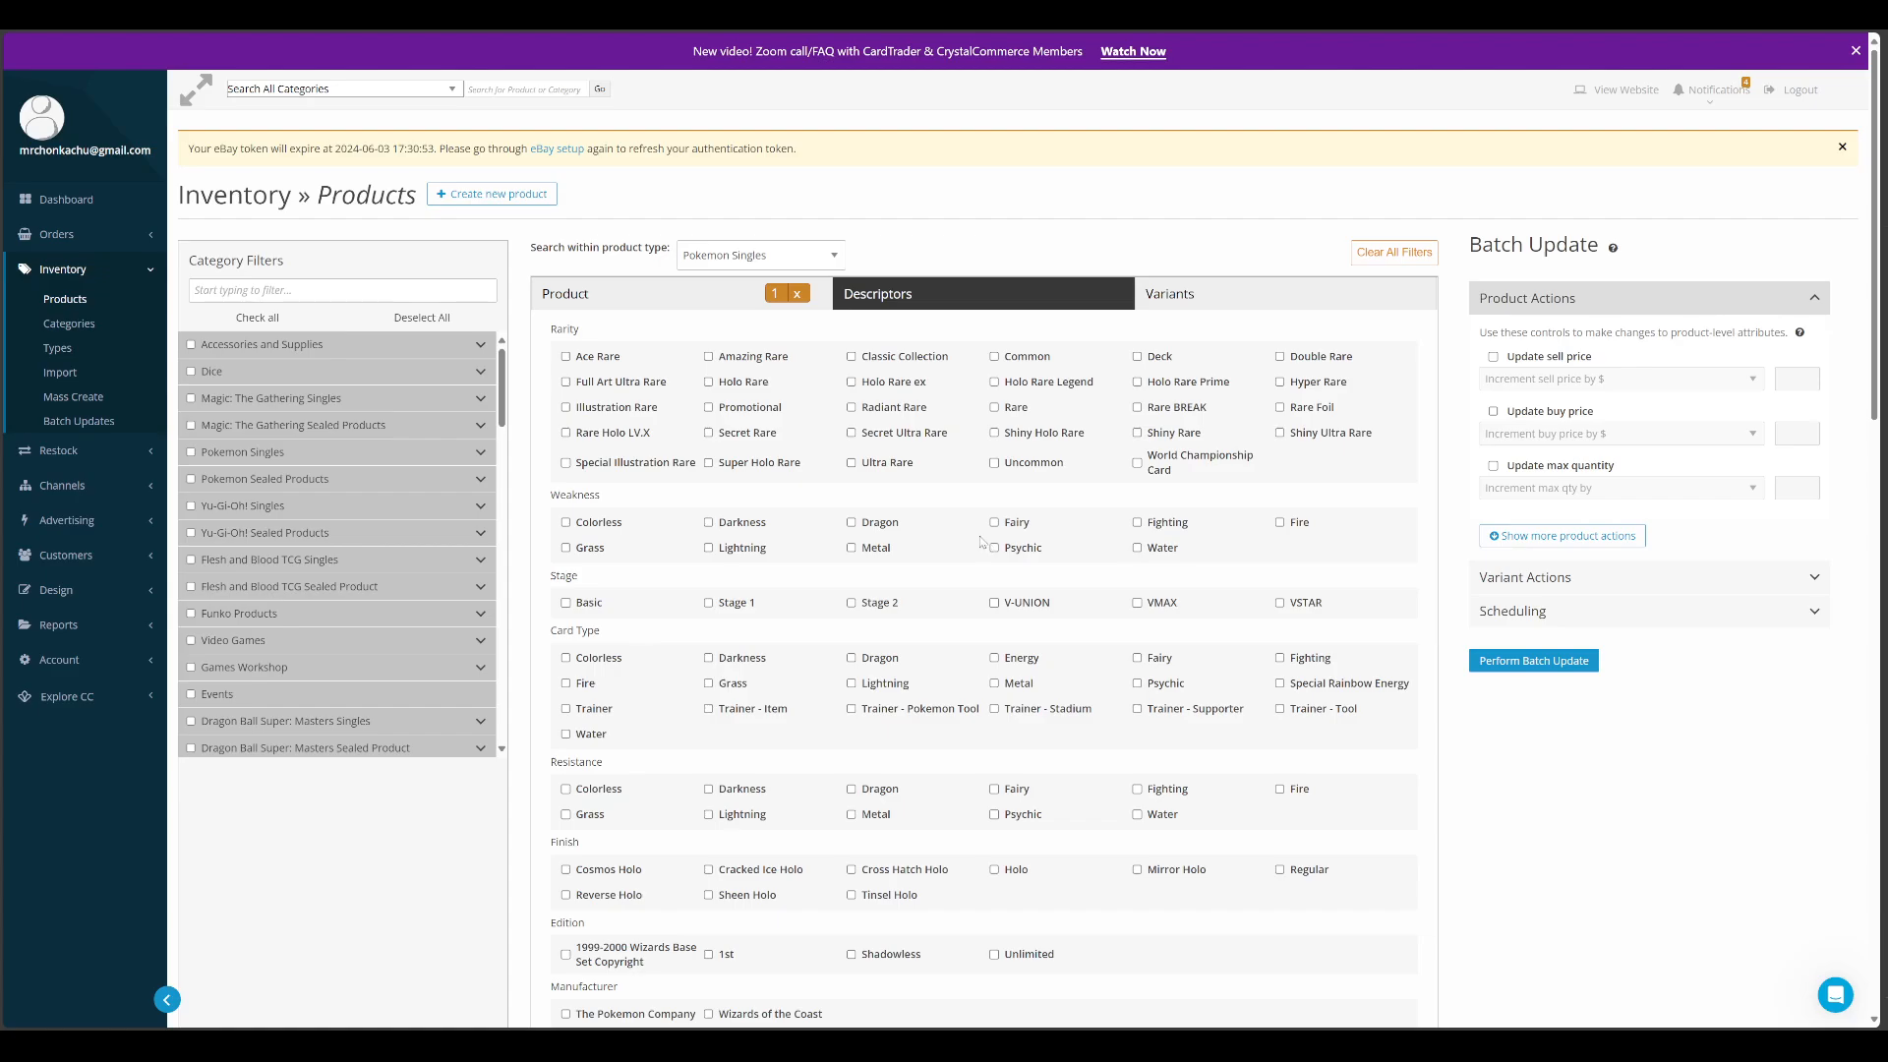
scroll(980, 542, "down", 2)
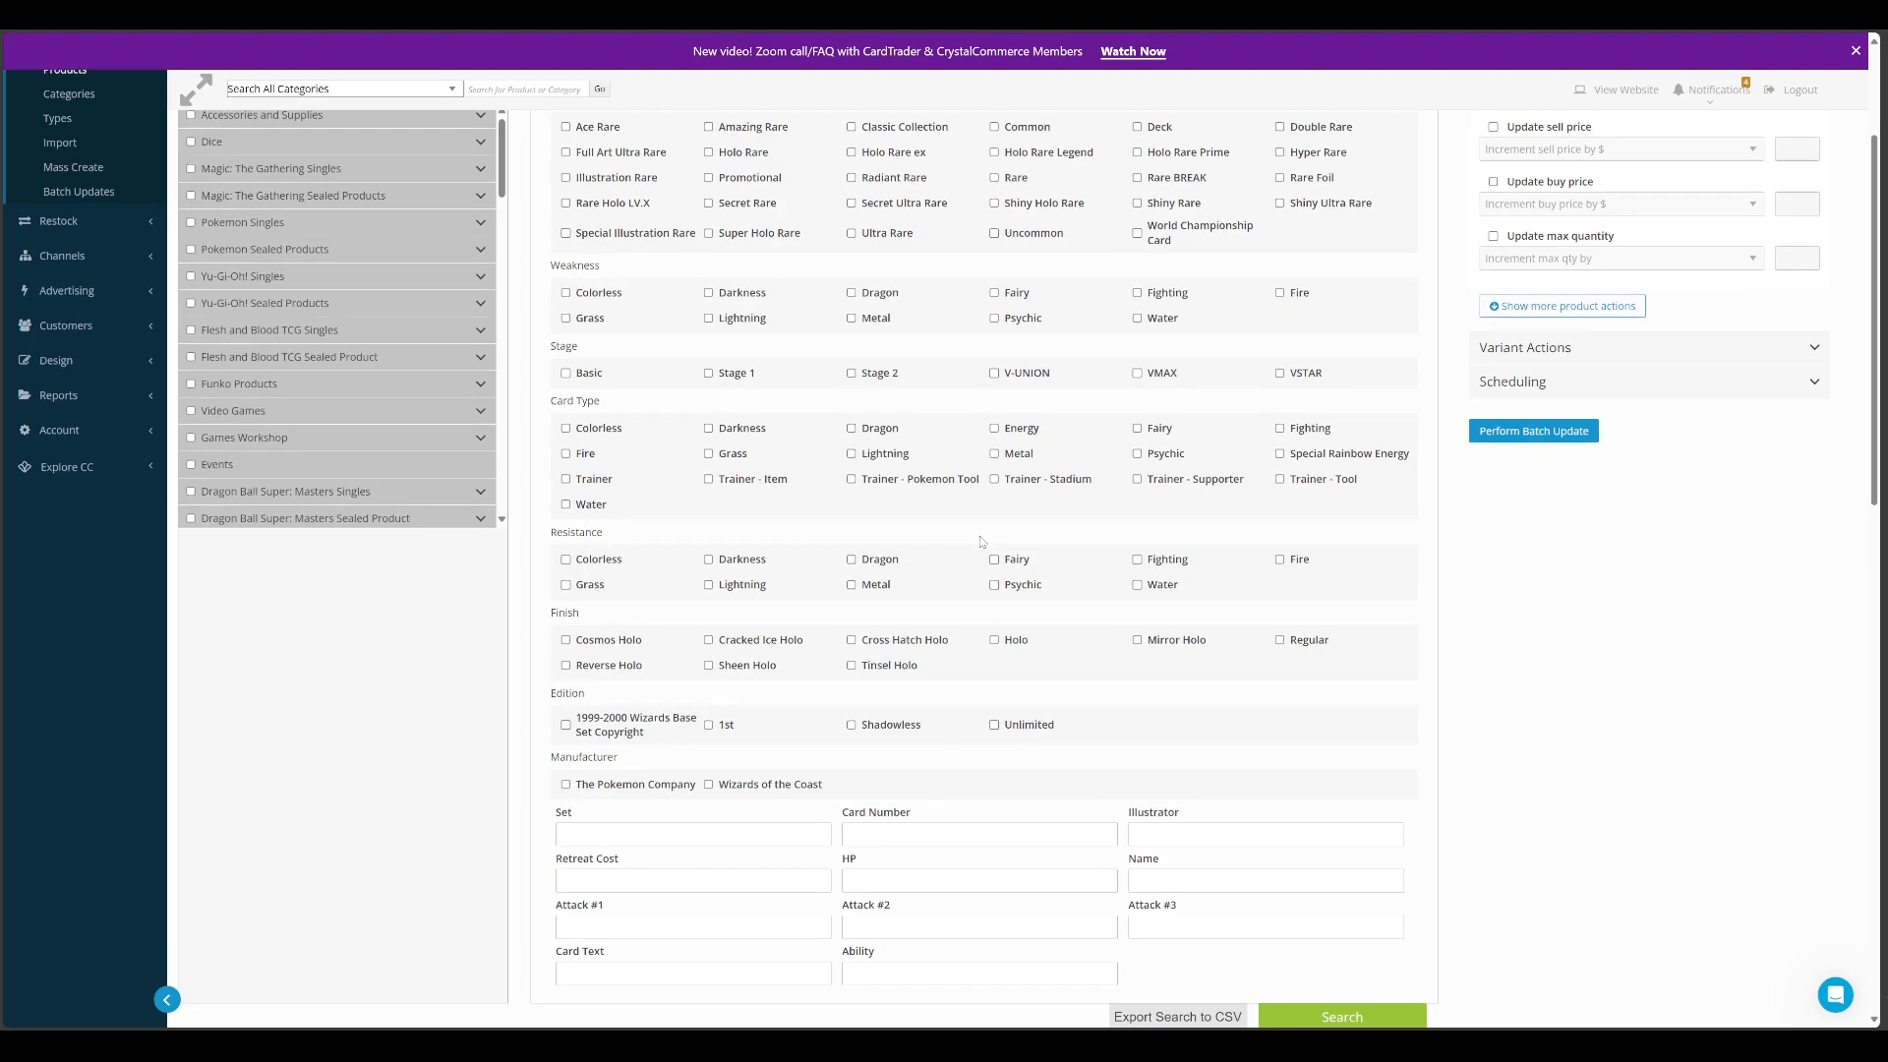
scroll(980, 542, "down", 2)
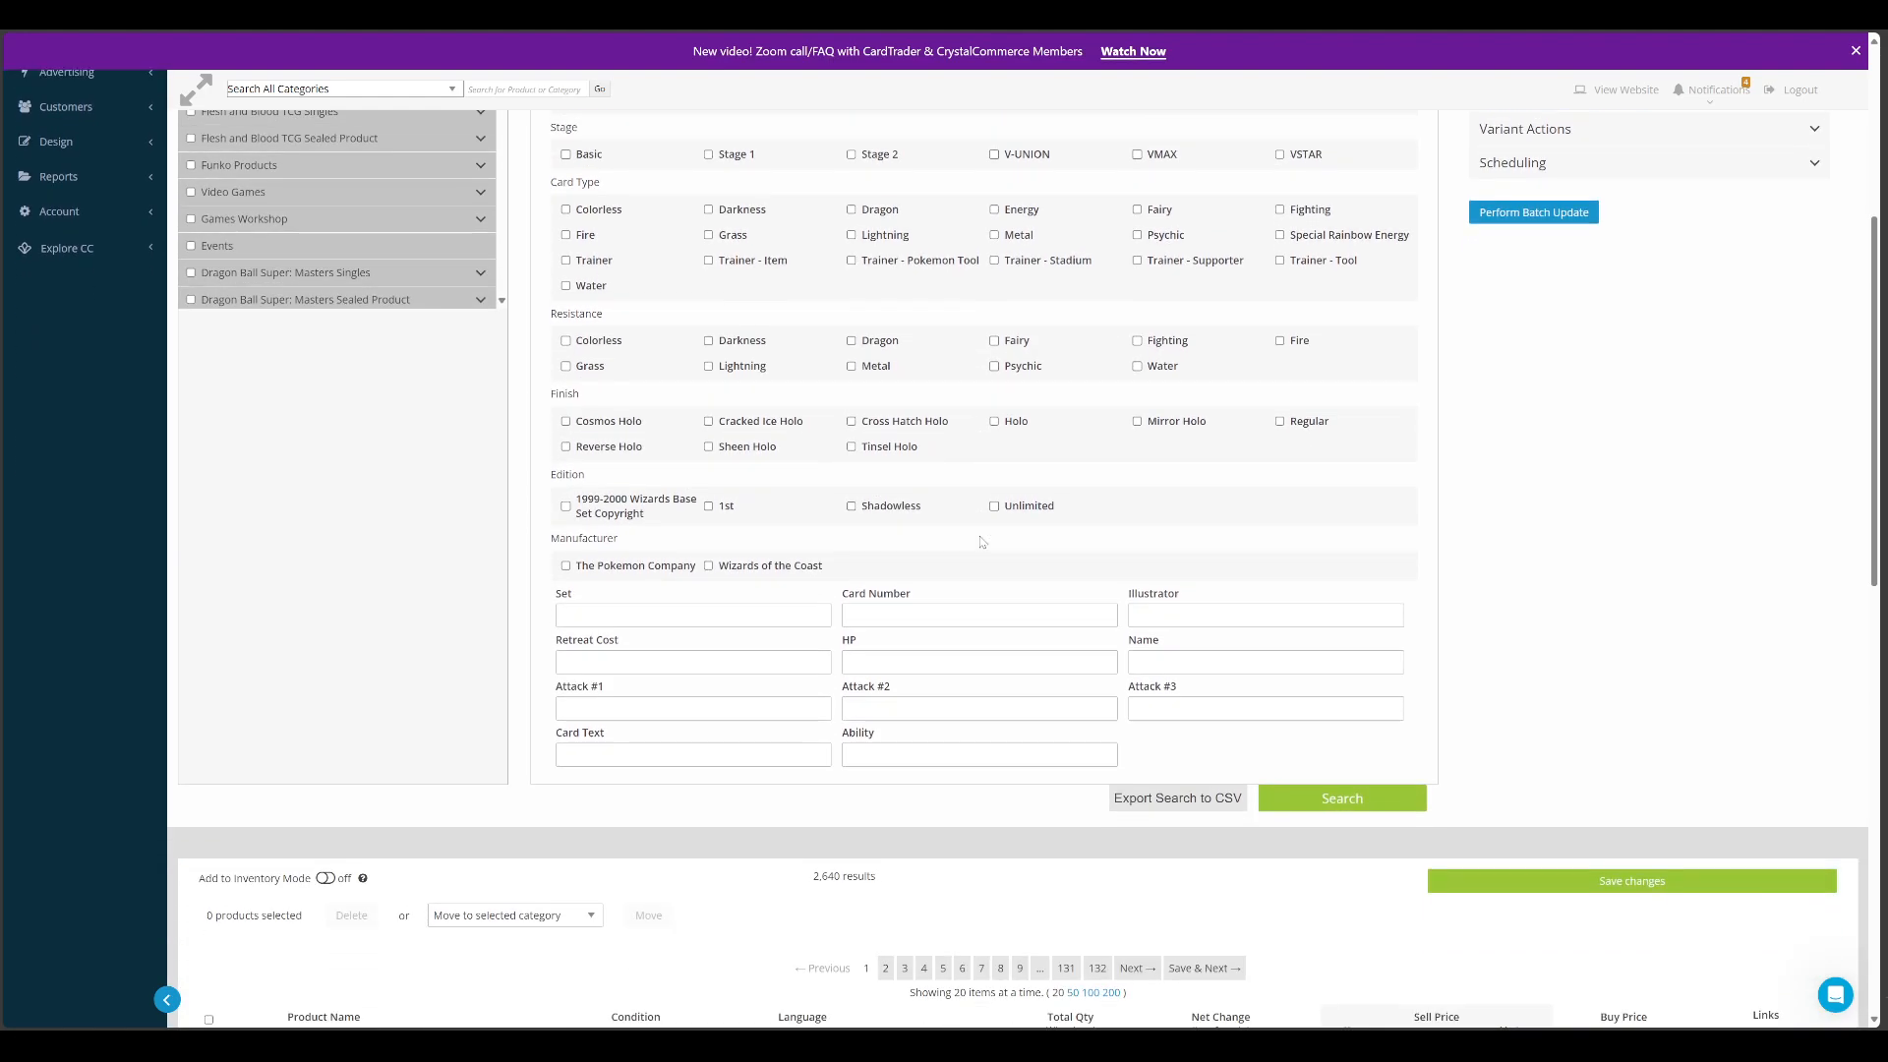
scroll(980, 541, "down", 3)
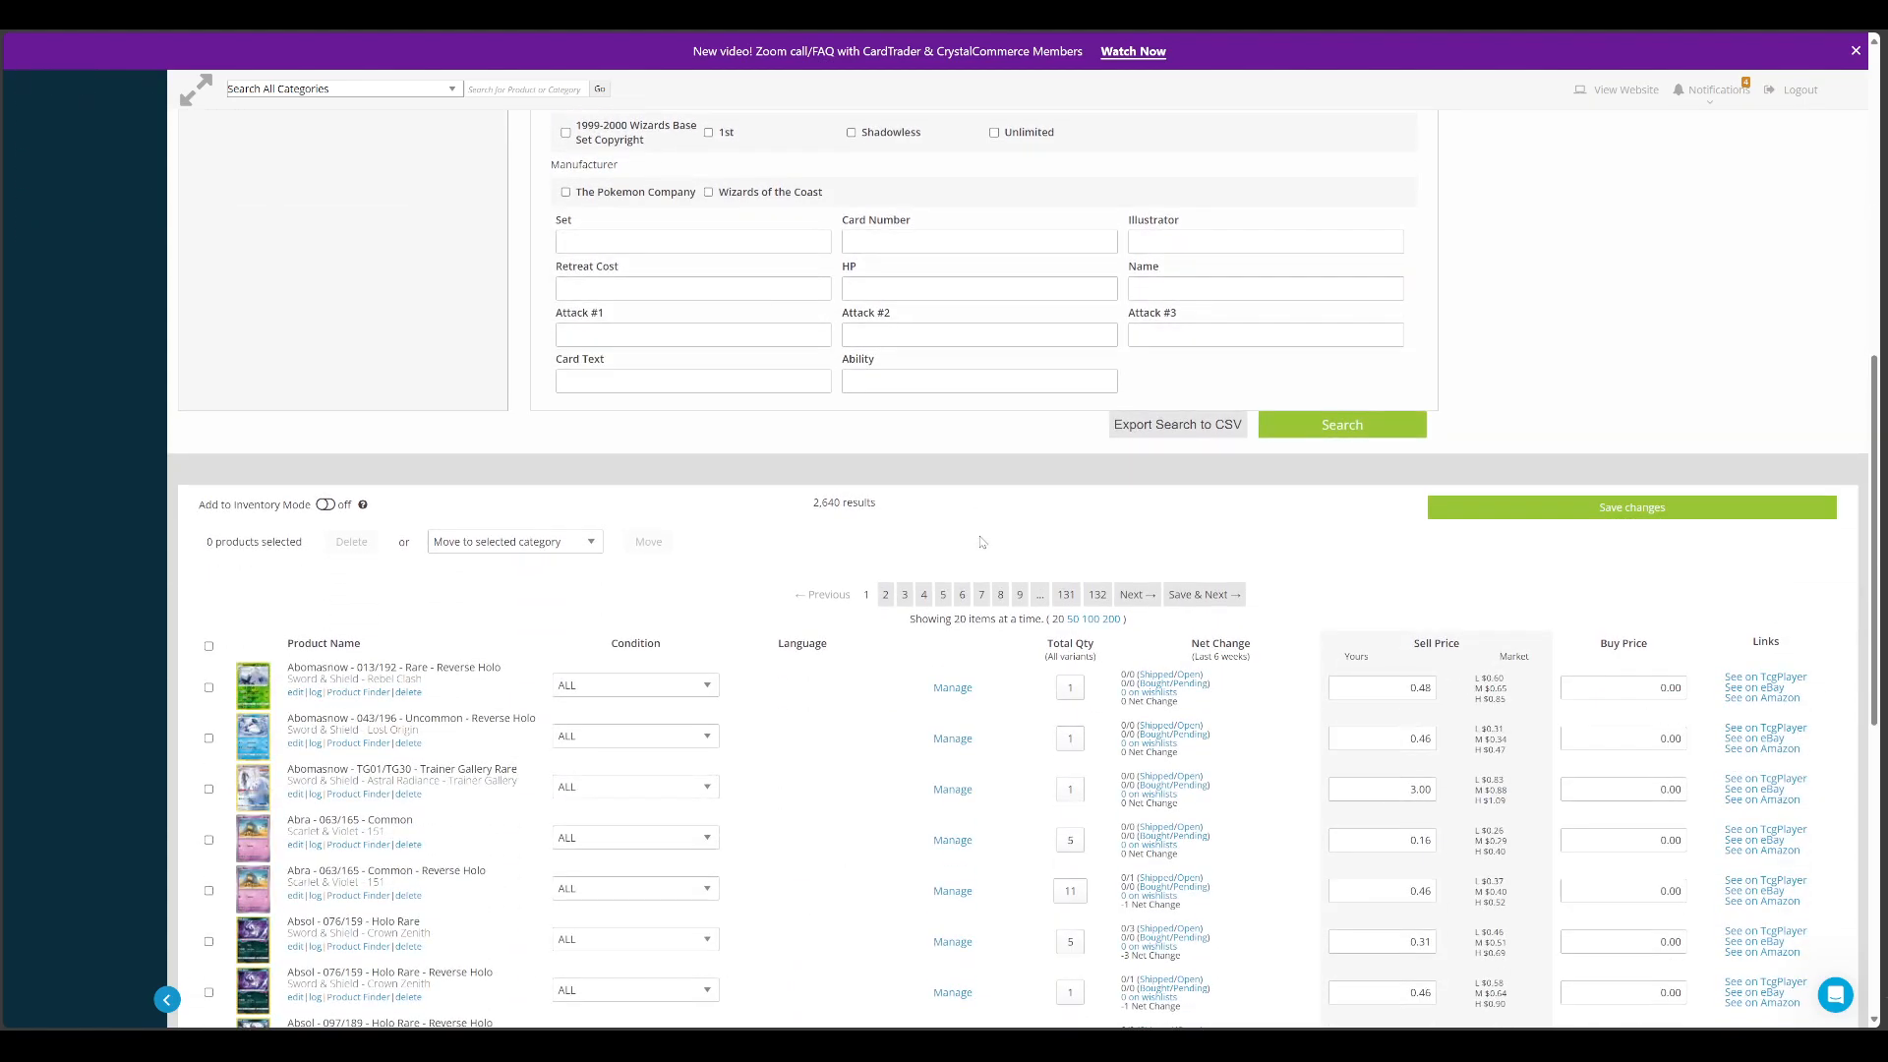
scroll(980, 542, "up", 6)
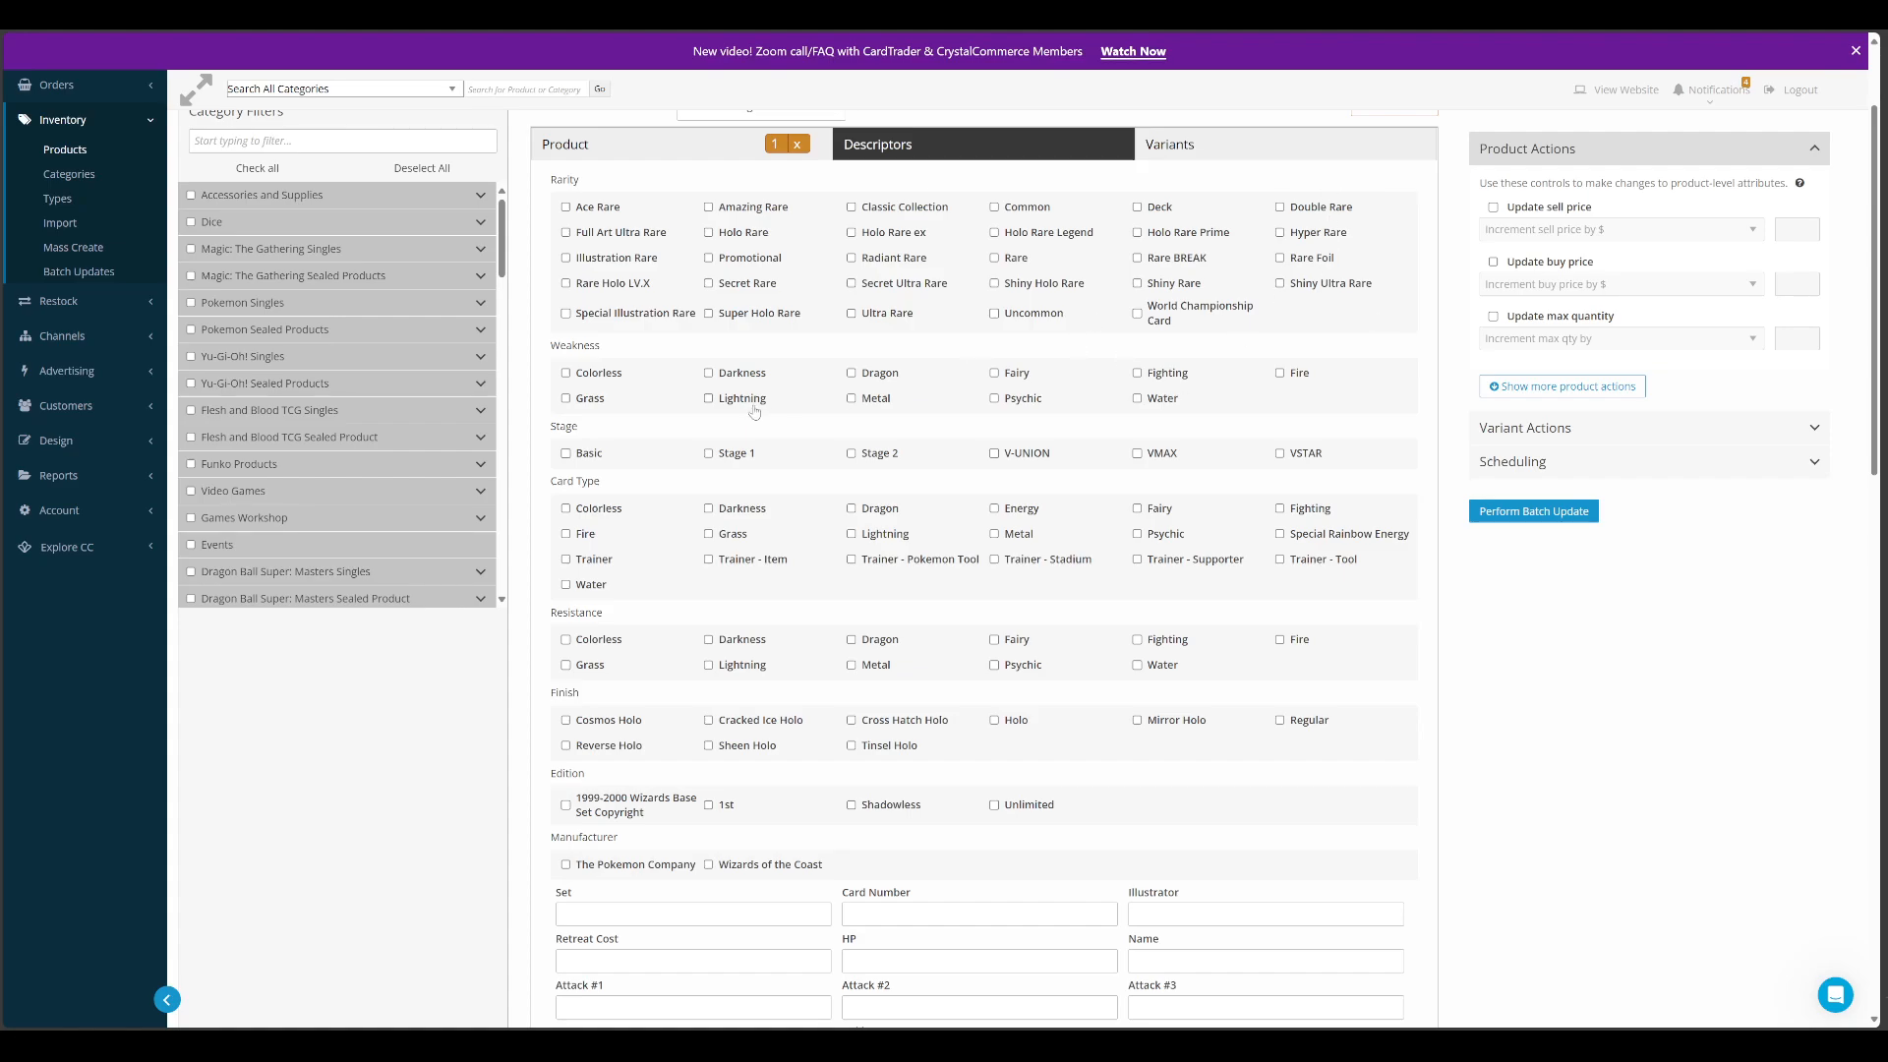
scroll(971, 308, "up", 1)
scroll(971, 308, "up", 1)
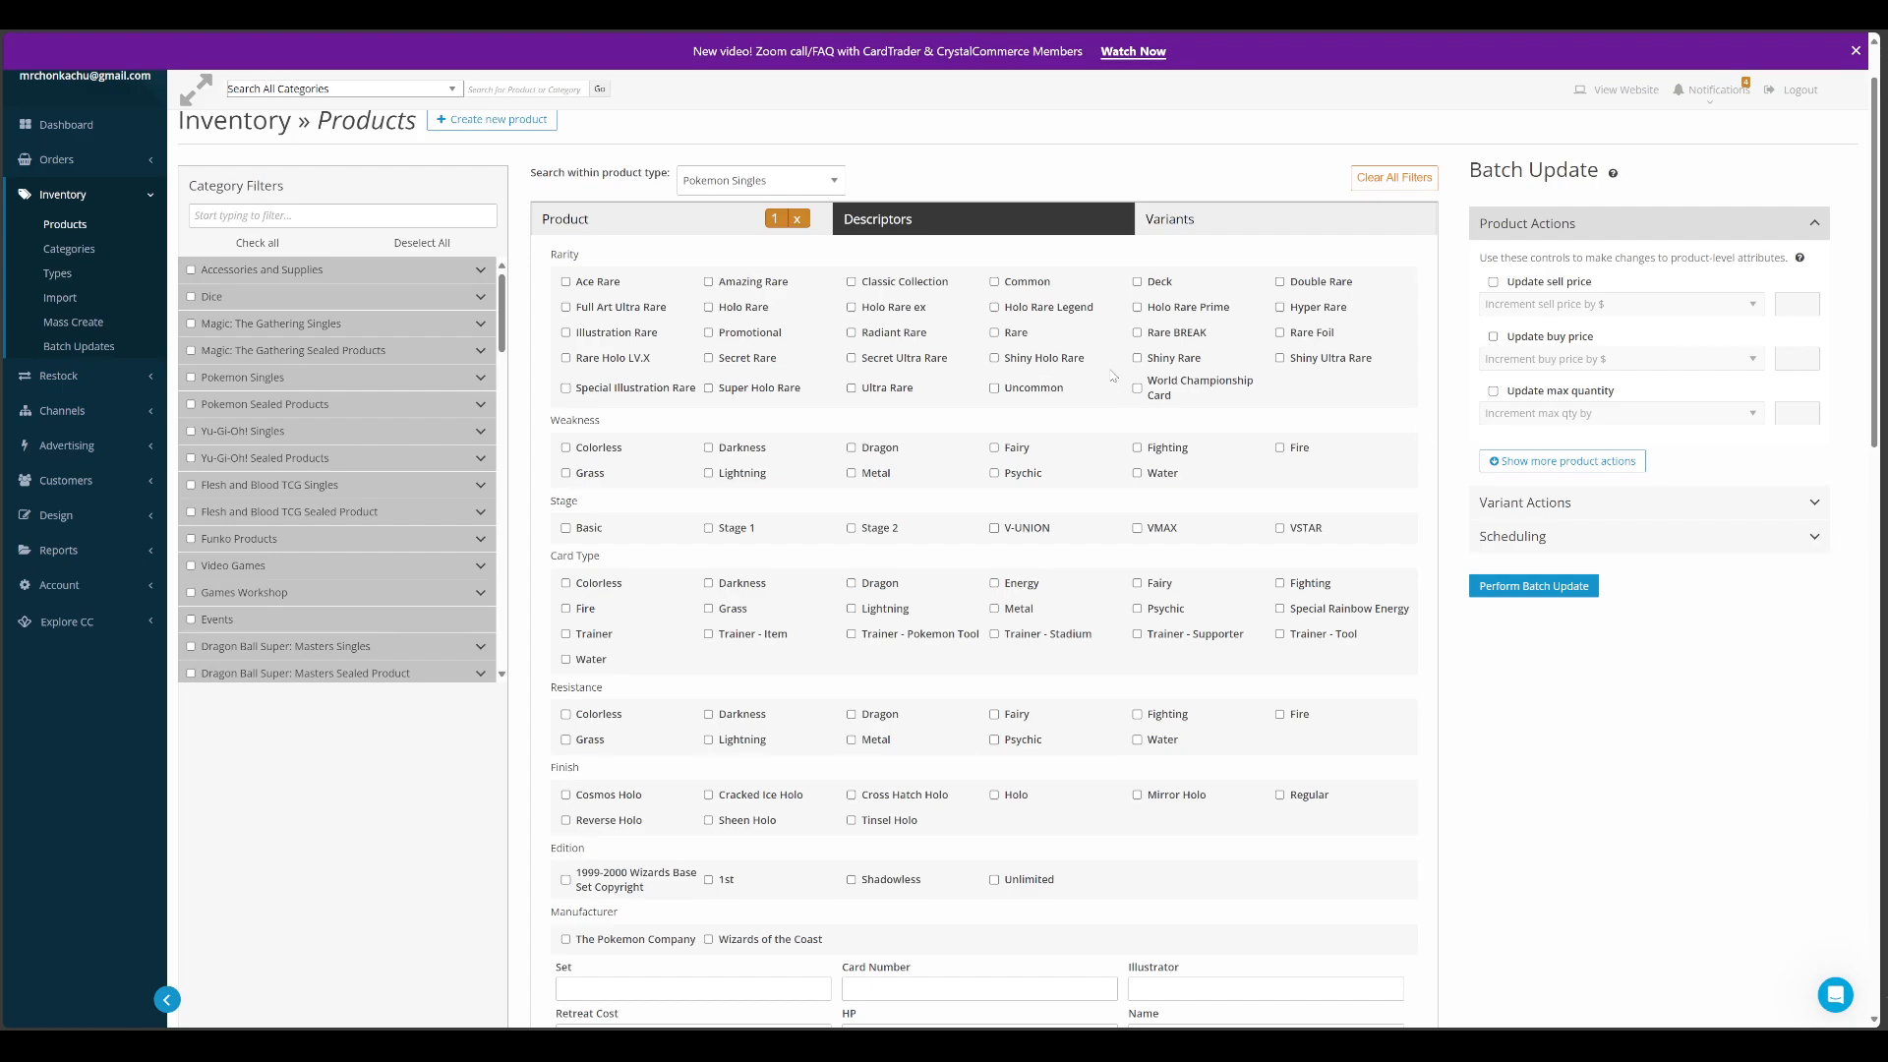
Compare the variant filters, such as condition and quantity, with the descriptor and product filters, ending at the product results
left_click(1236, 221)
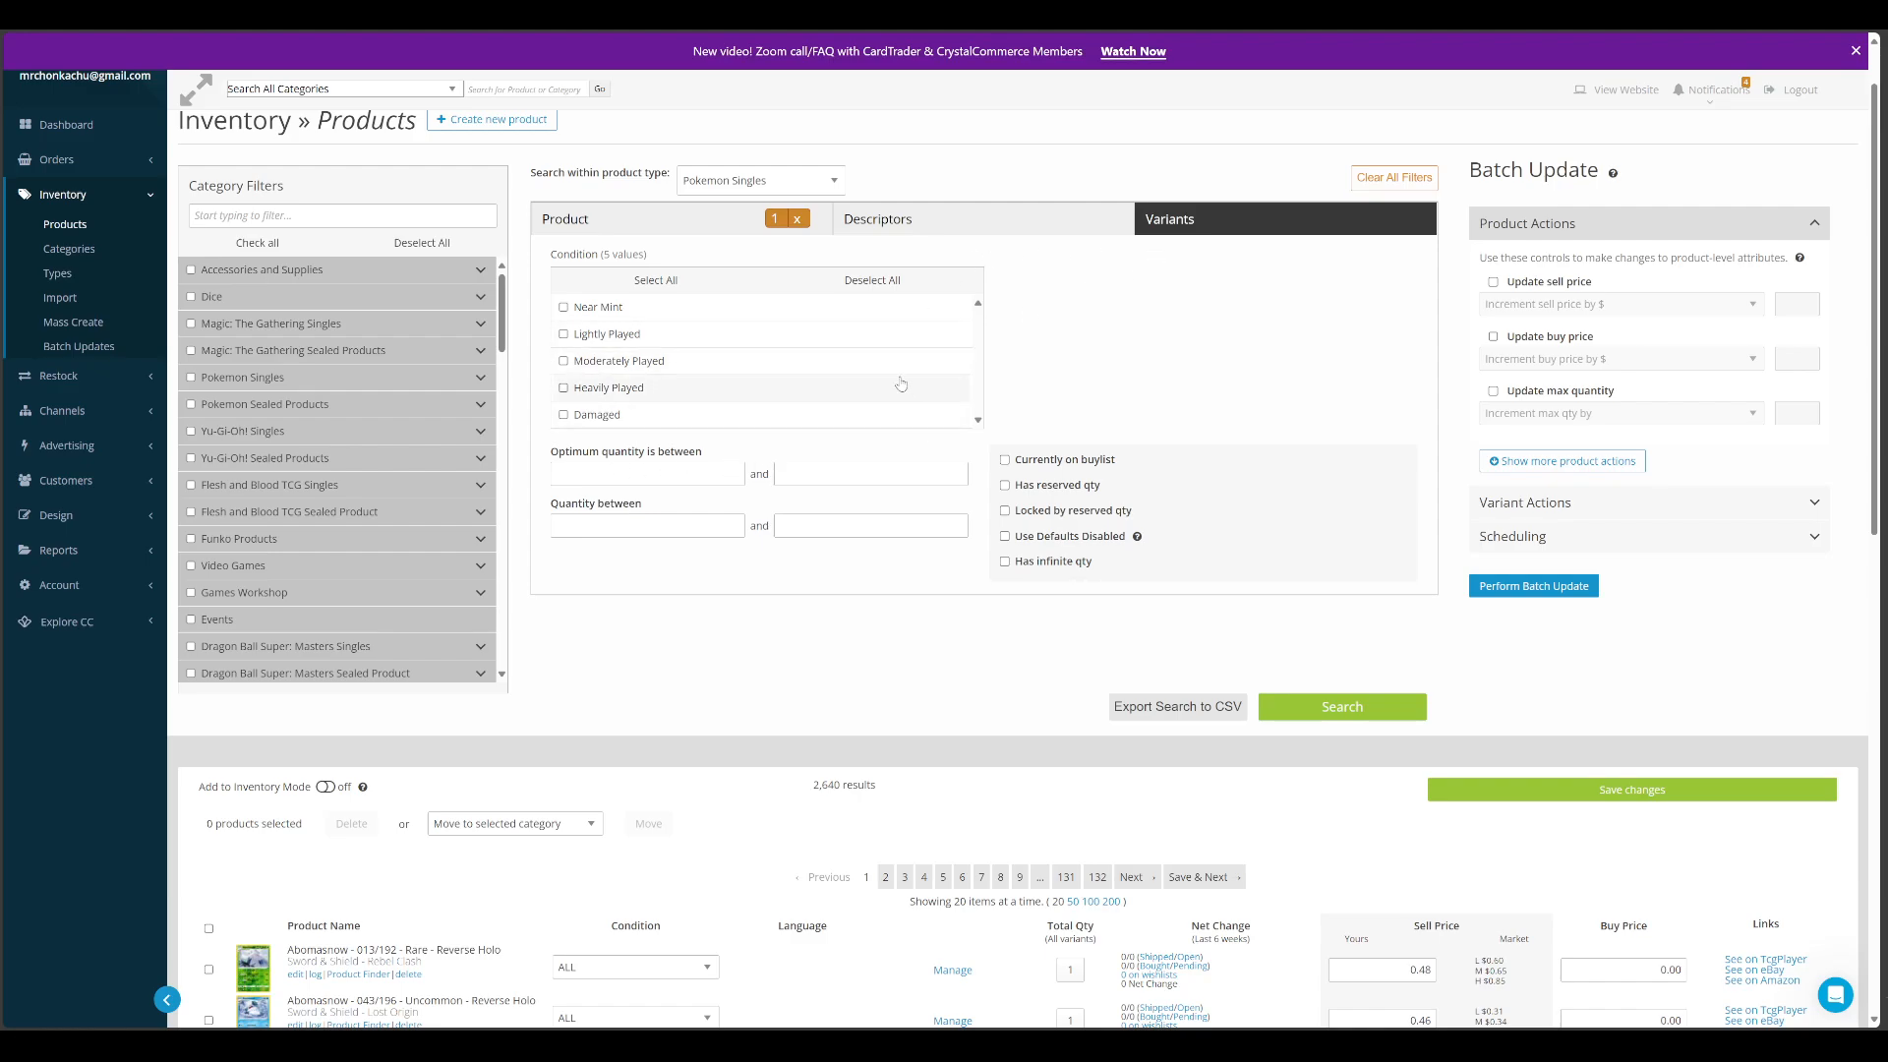
left_click(880, 218)
left_click(620, 232)
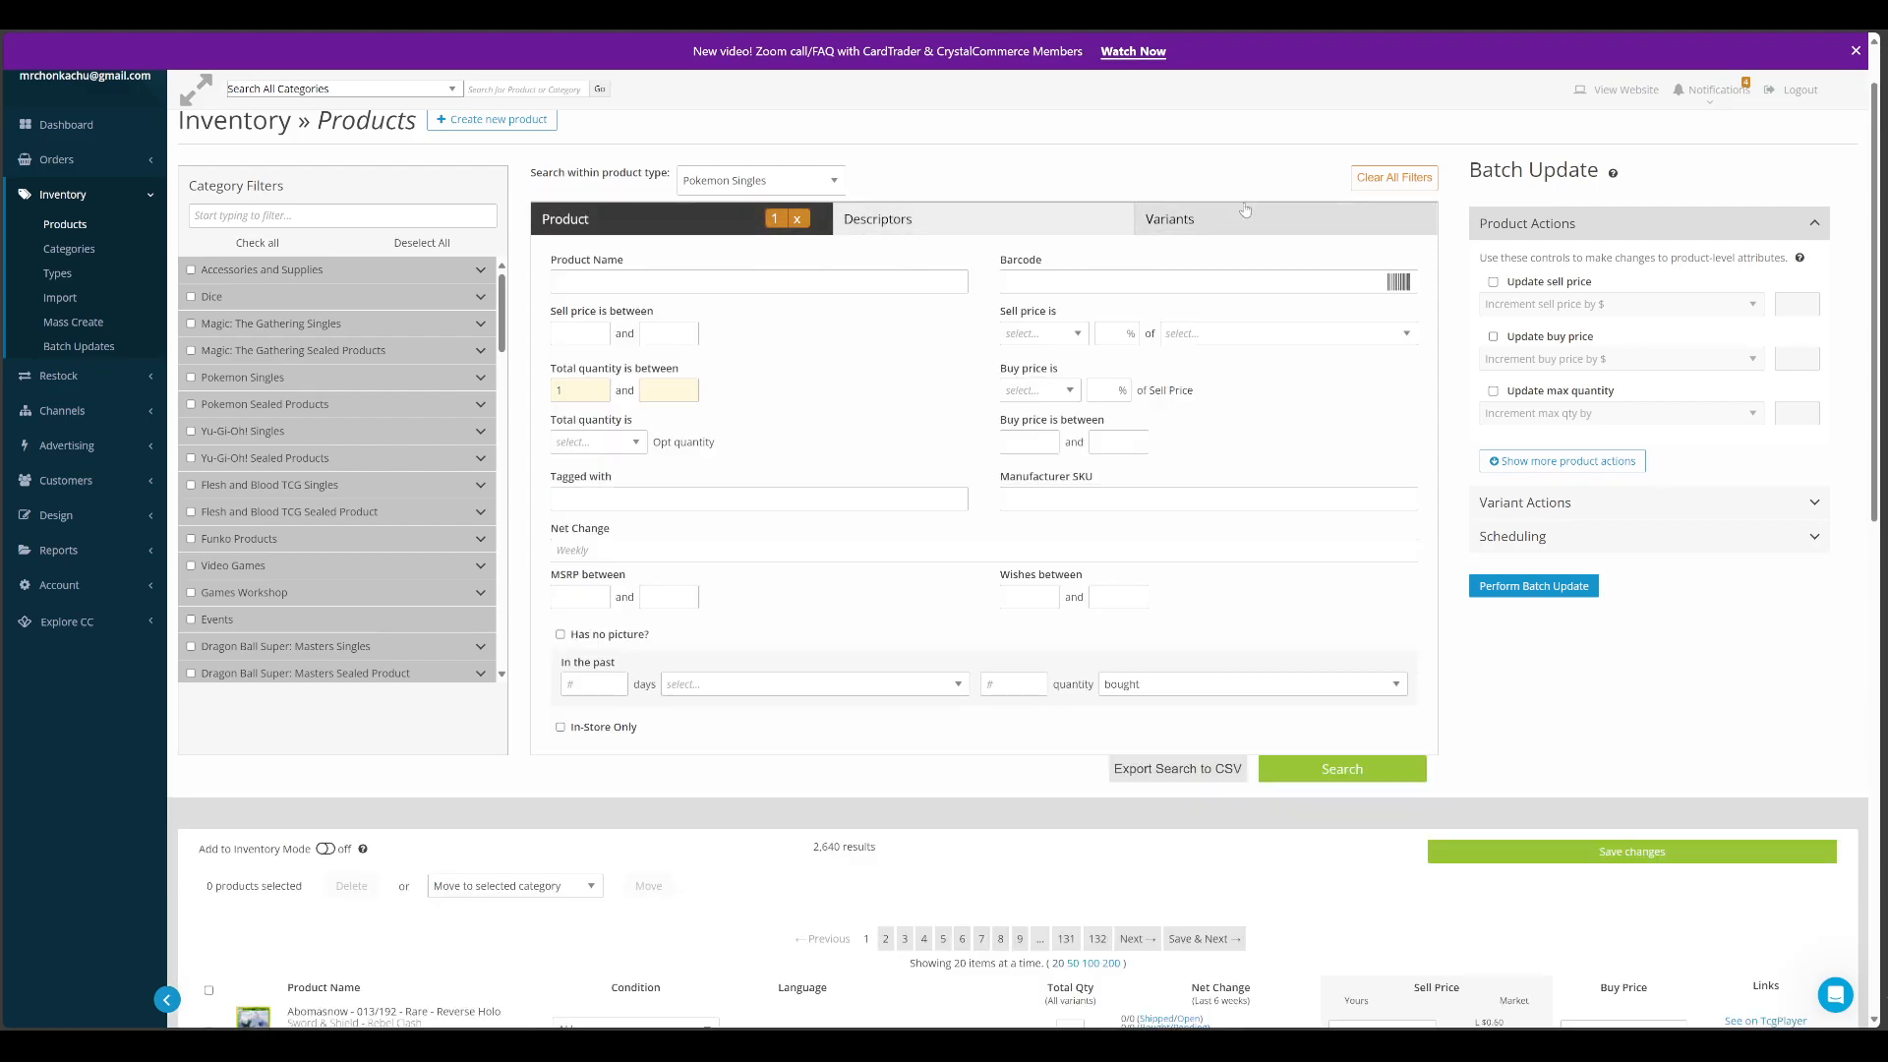
left_click(1219, 219)
left_click(882, 221)
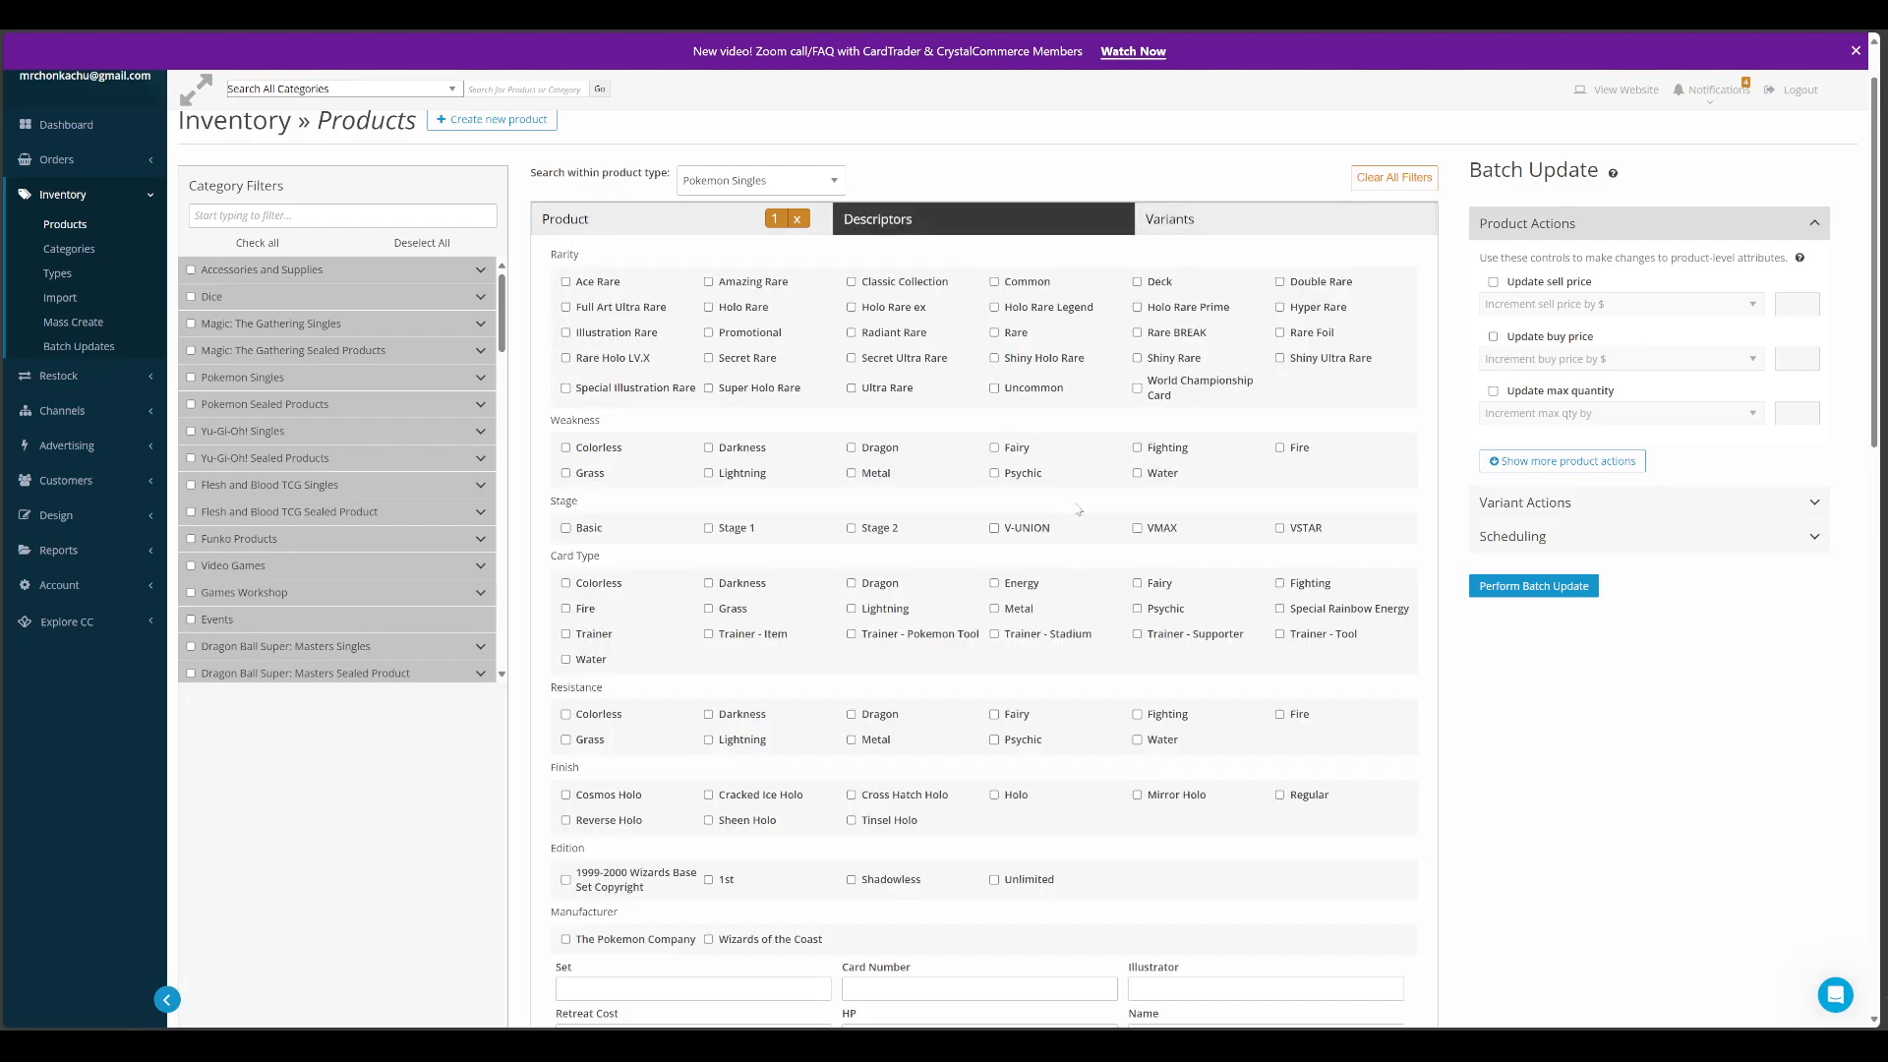
left_click(621, 228)
scroll(973, 680, "down", 2)
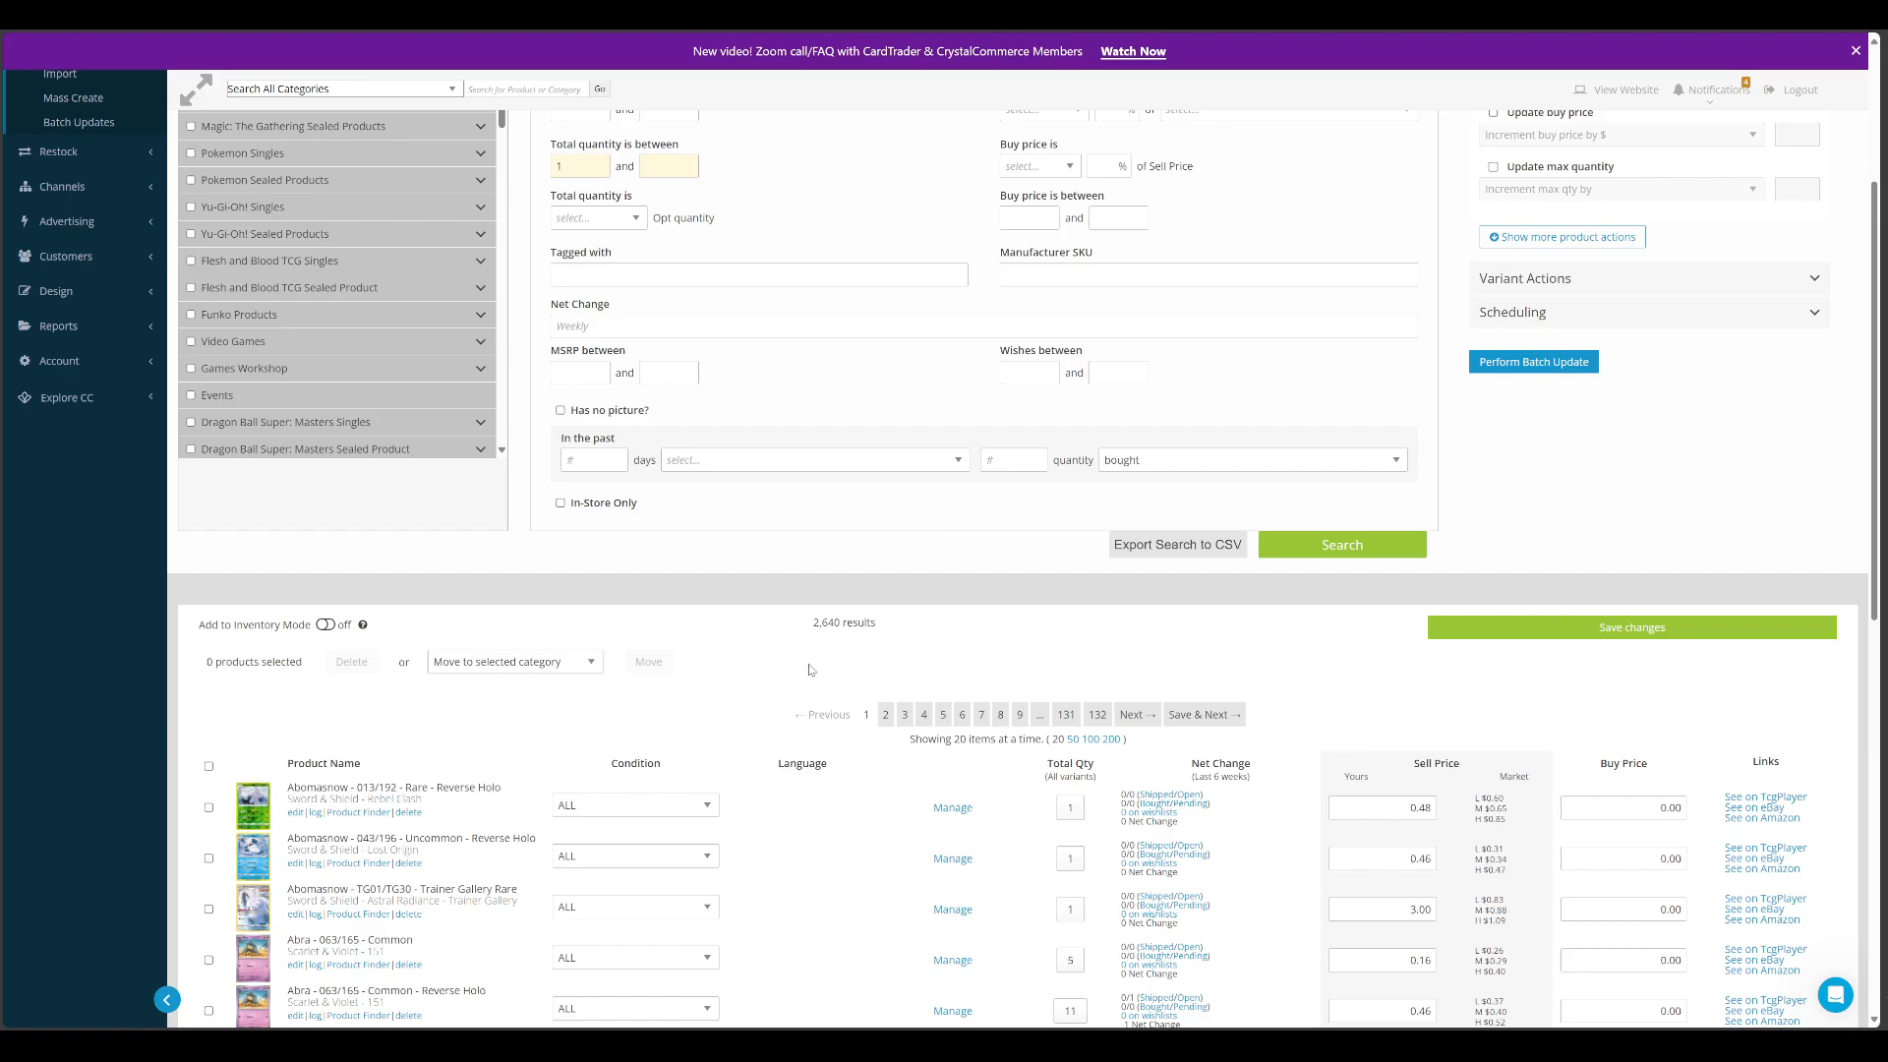
Switch to CardTrader and look through the store's own item list of Pokémon singles and its filters
scroll(951, 670, "up", 3)
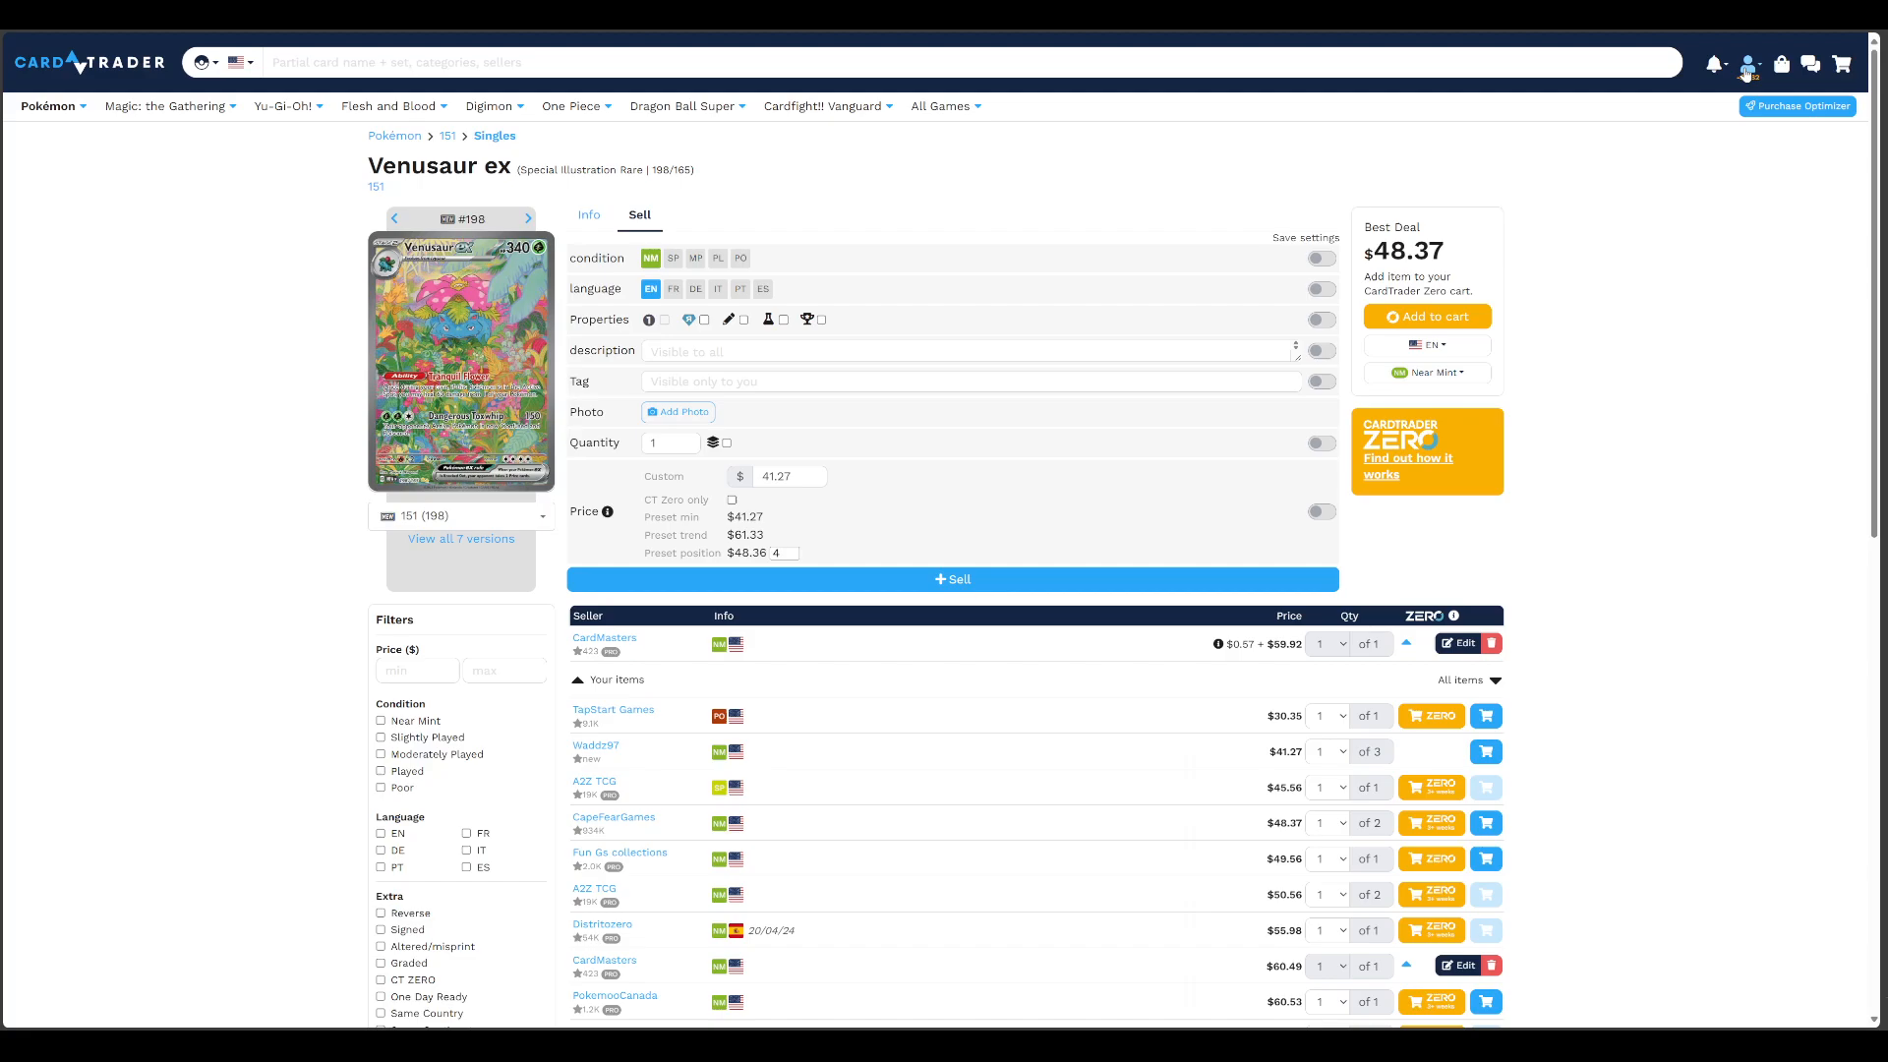
left_click(1747, 67)
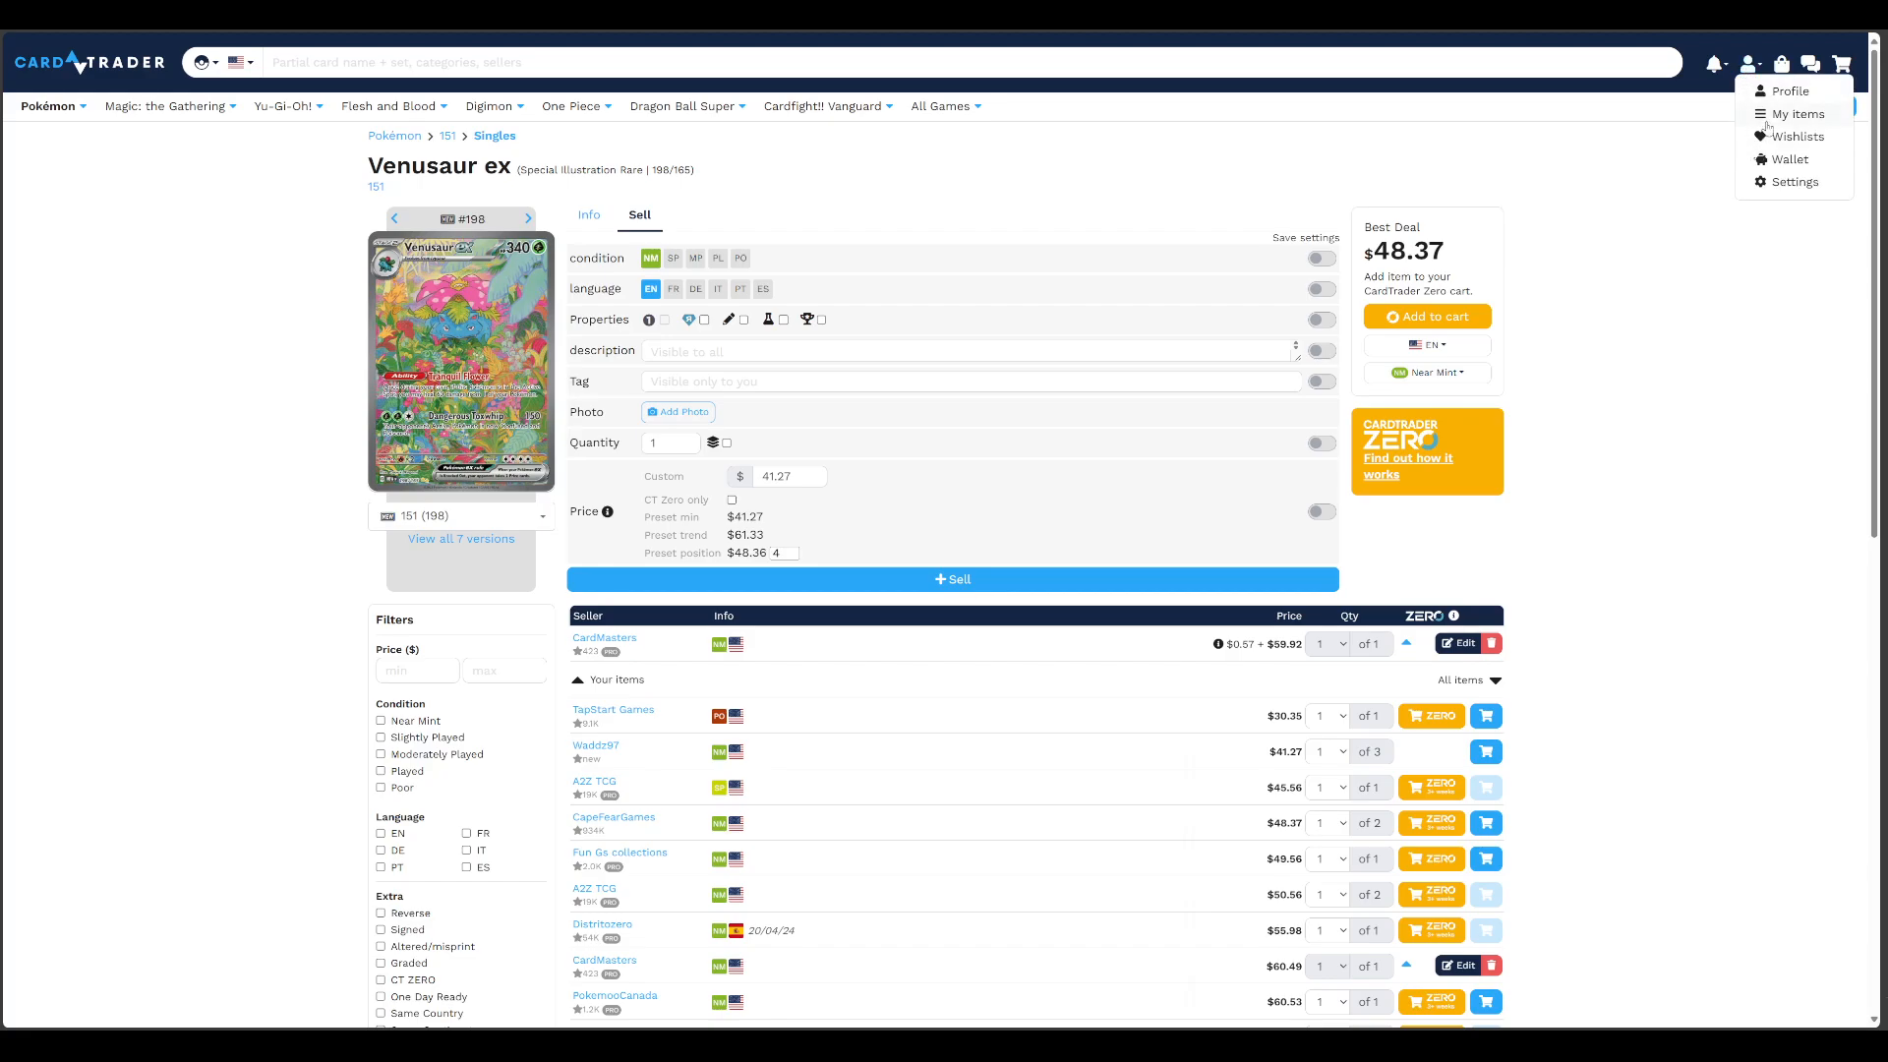
left_click(1762, 118)
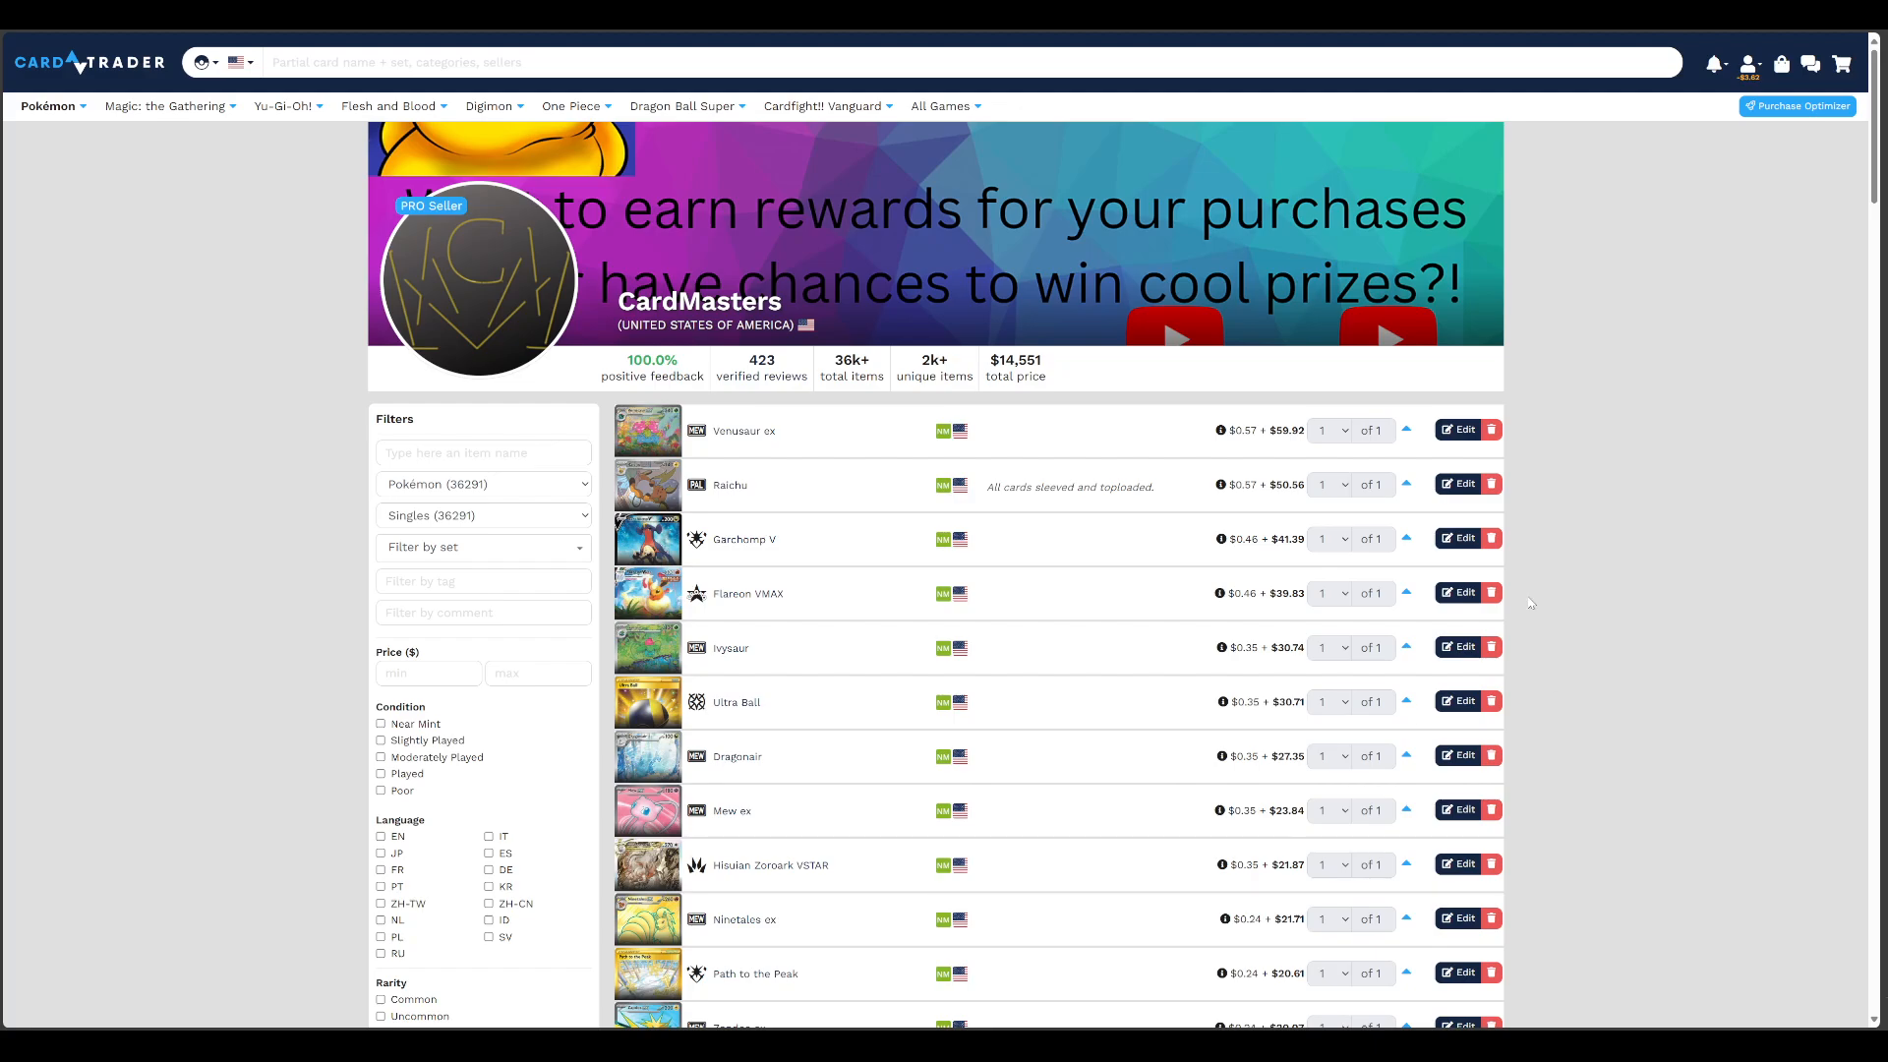
scroll(817, 715, "down", 3)
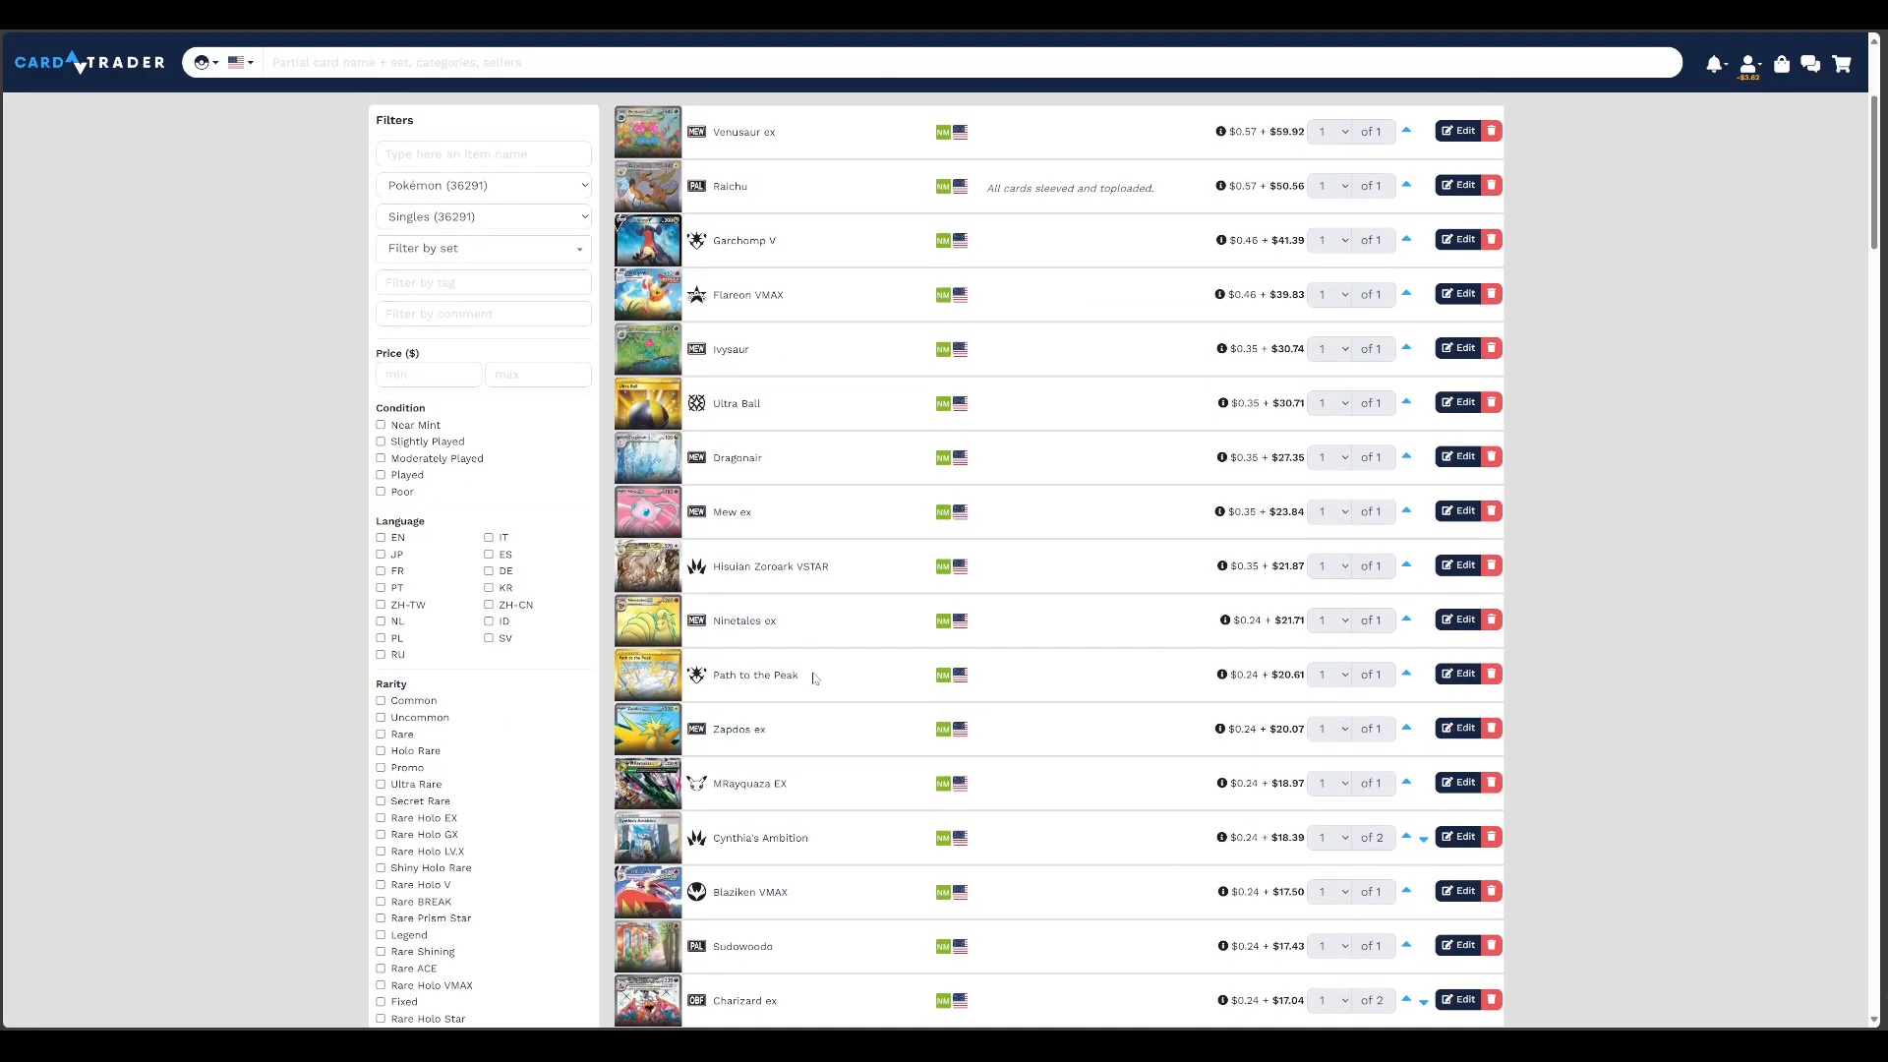
scroll(743, 637, "up", 2)
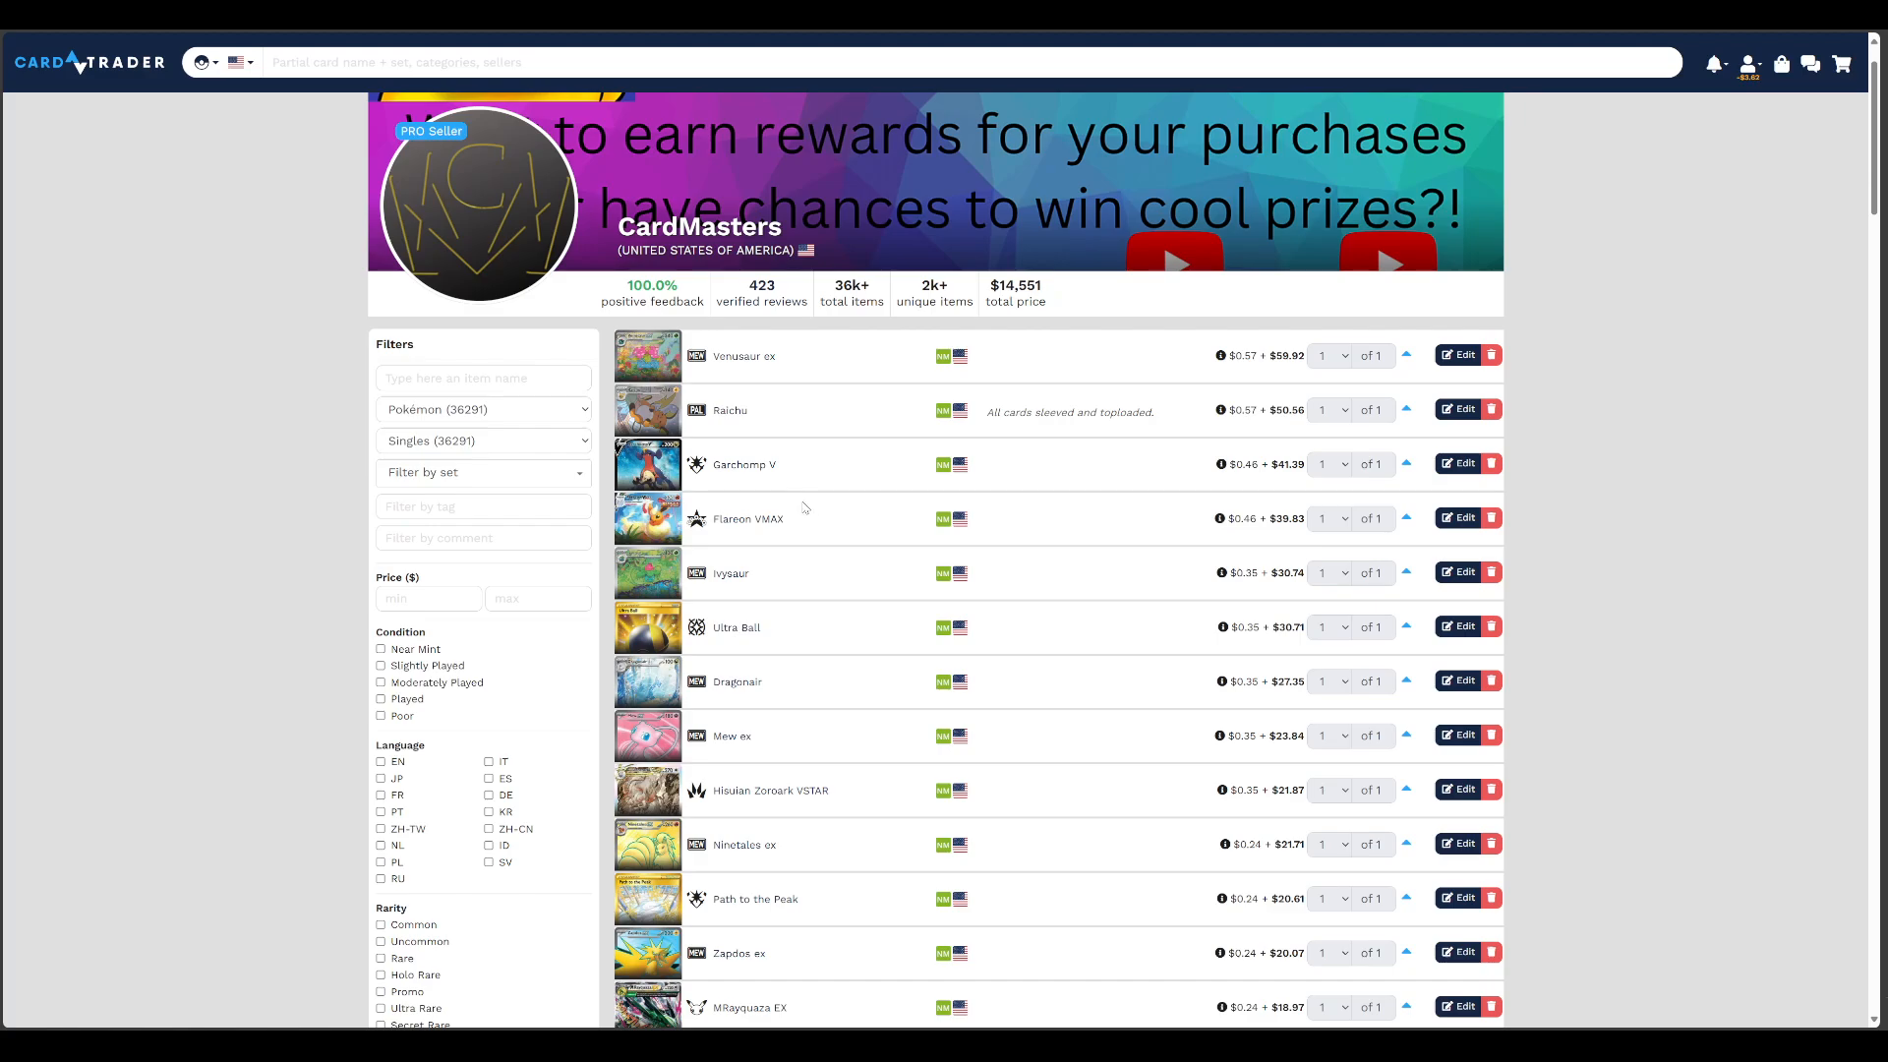
Try the preset trend price of $59.96 on the Venusaur ex listing, closing the item form without saving
left_click(1460, 355)
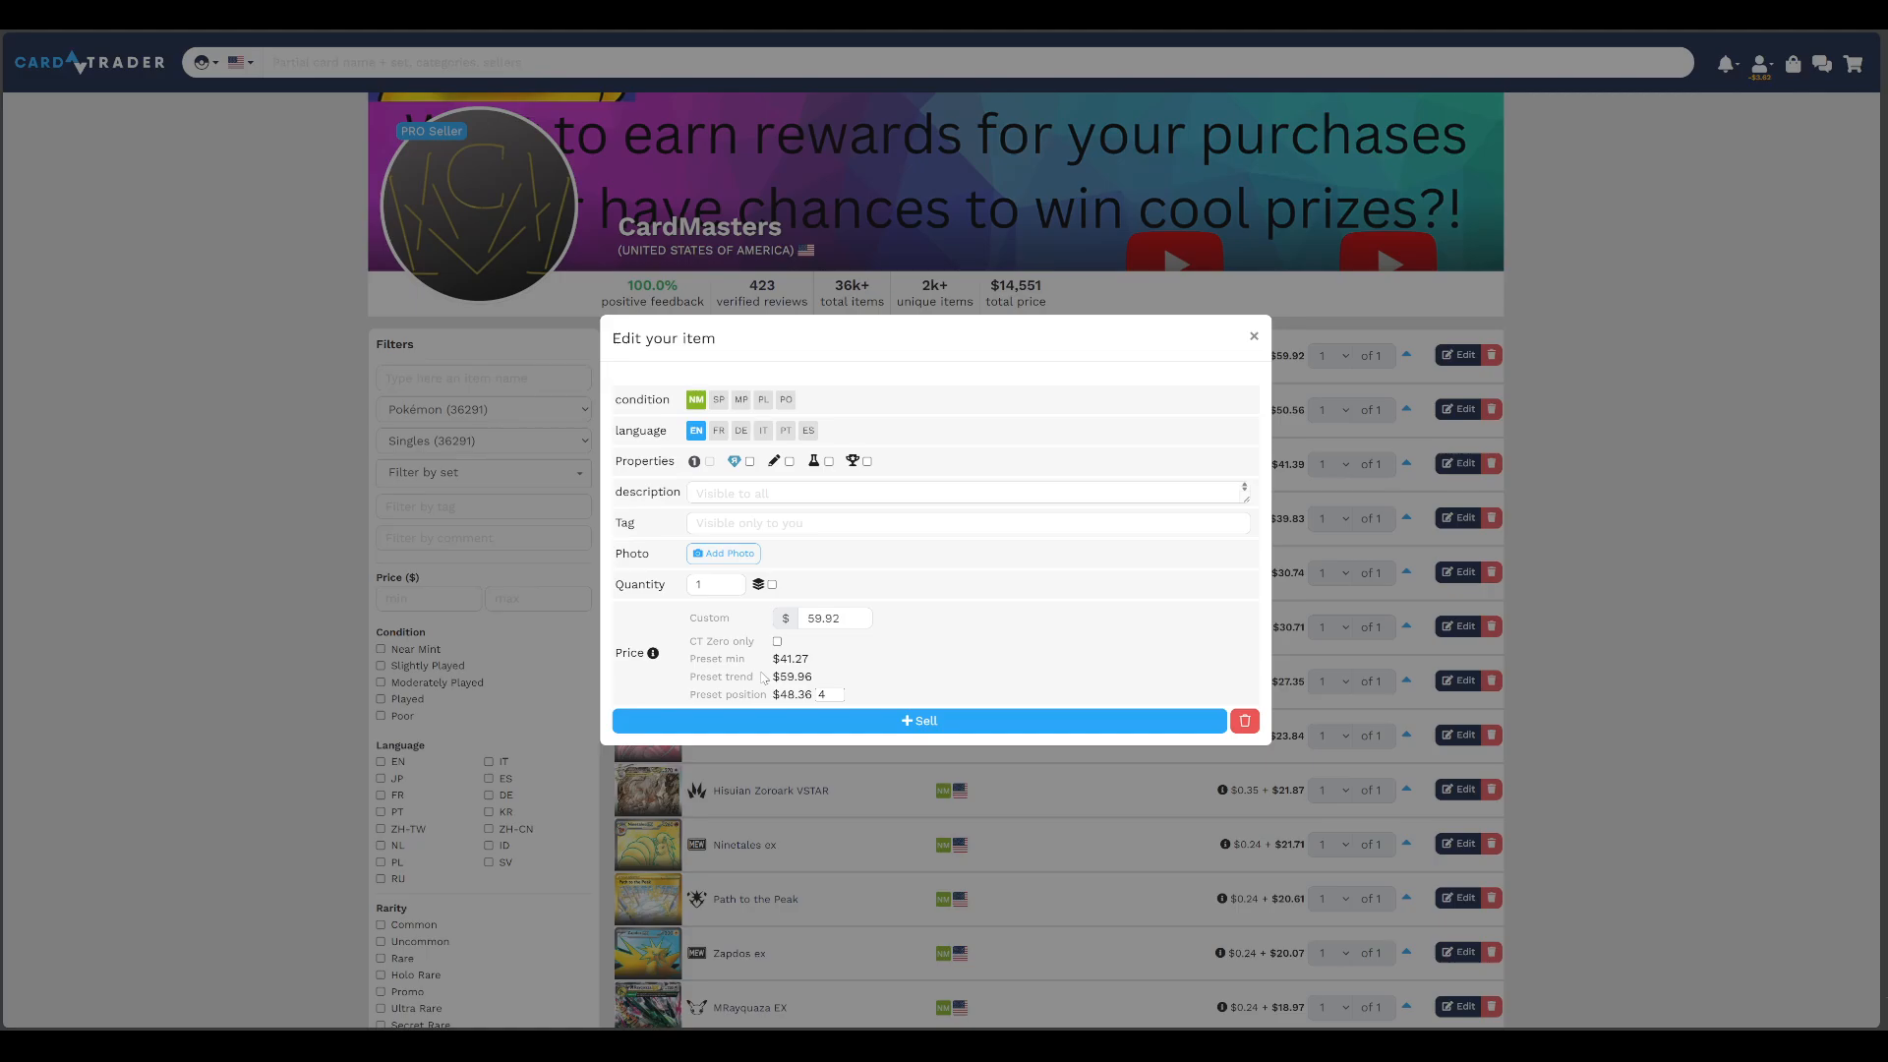
left_click_drag(689, 611, 755, 688)
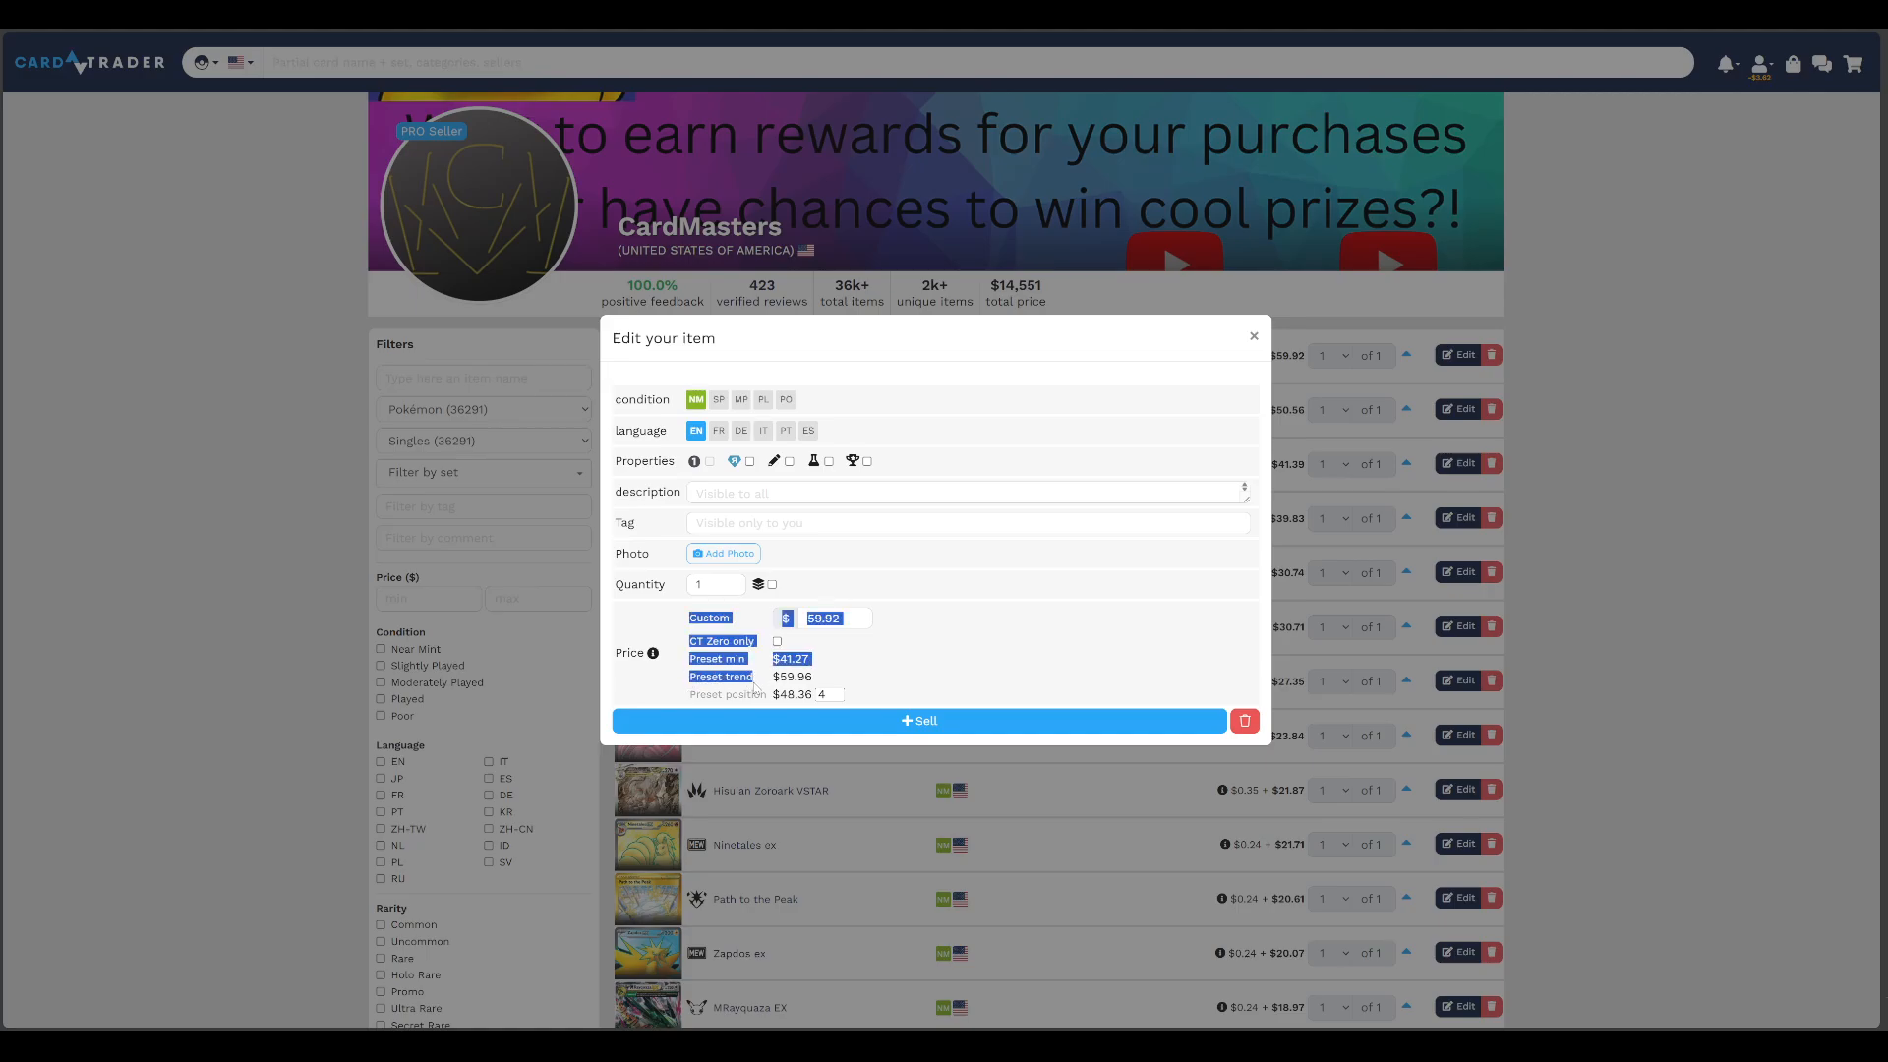
left_click(791, 677)
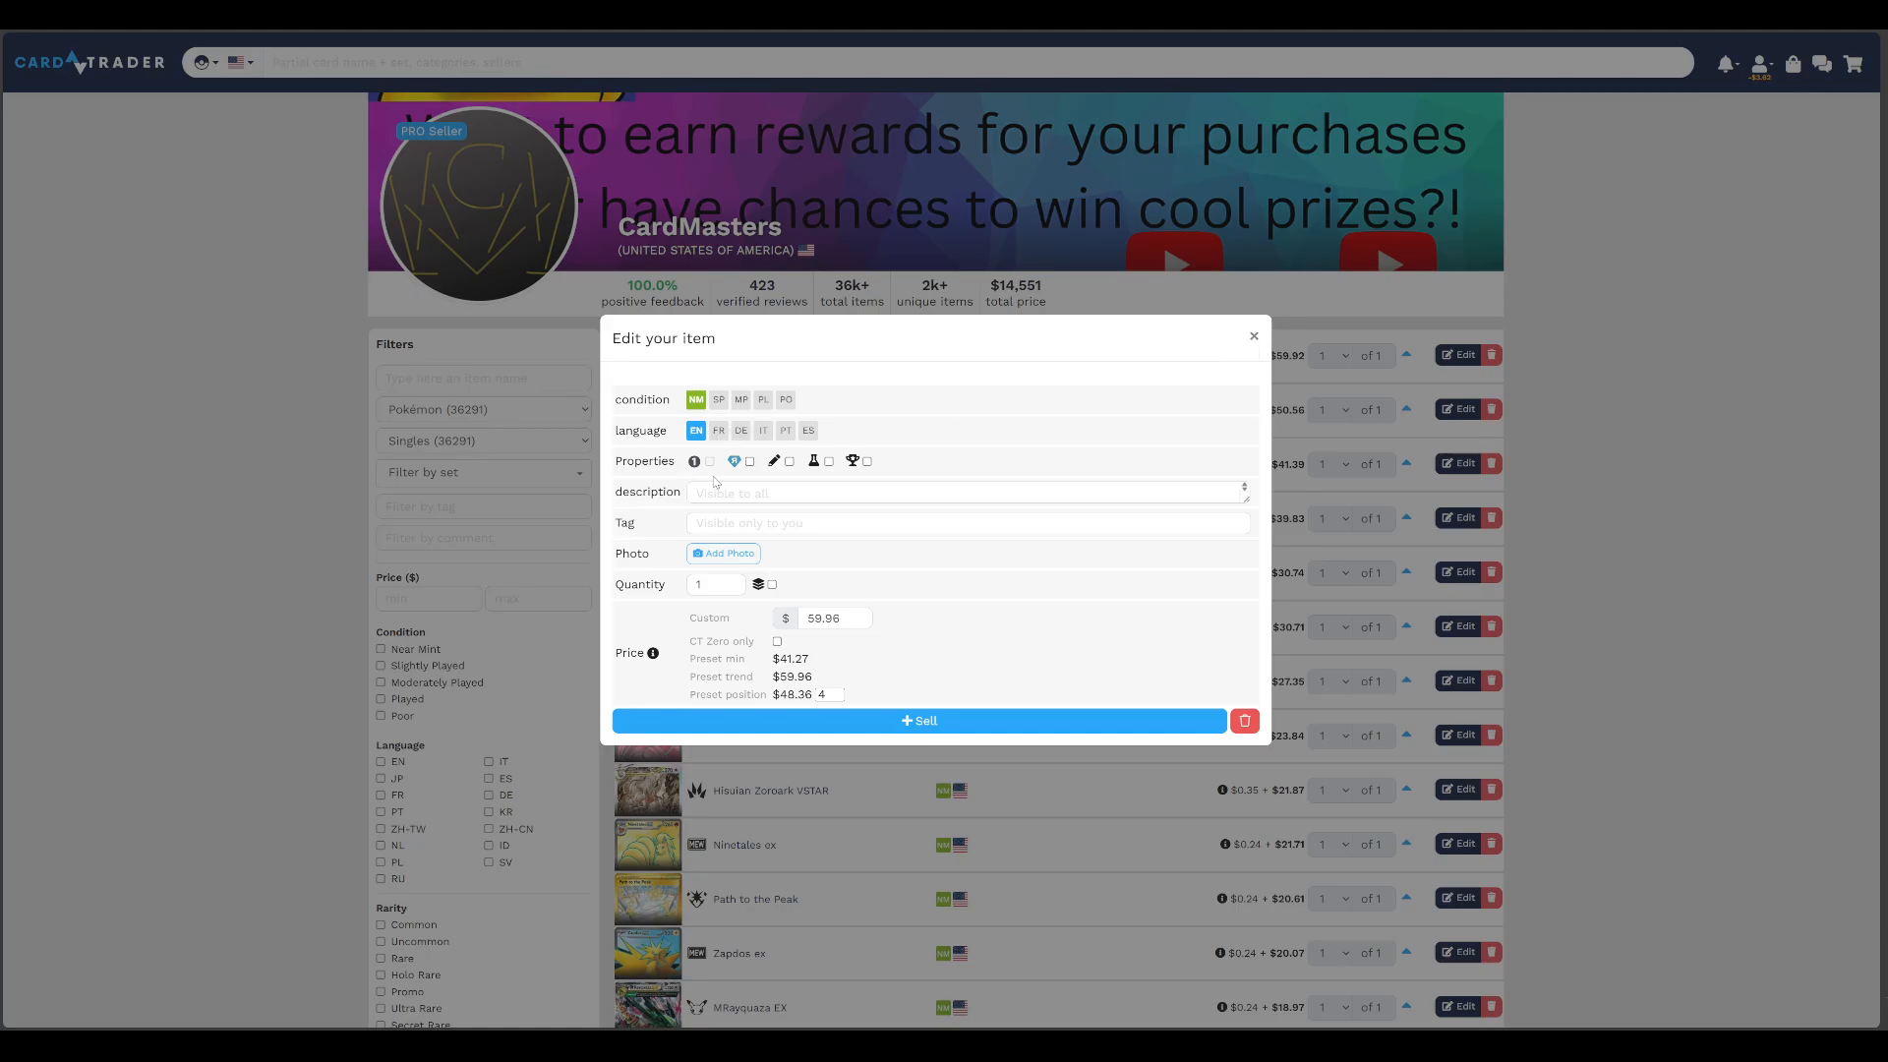
left_click(1255, 337)
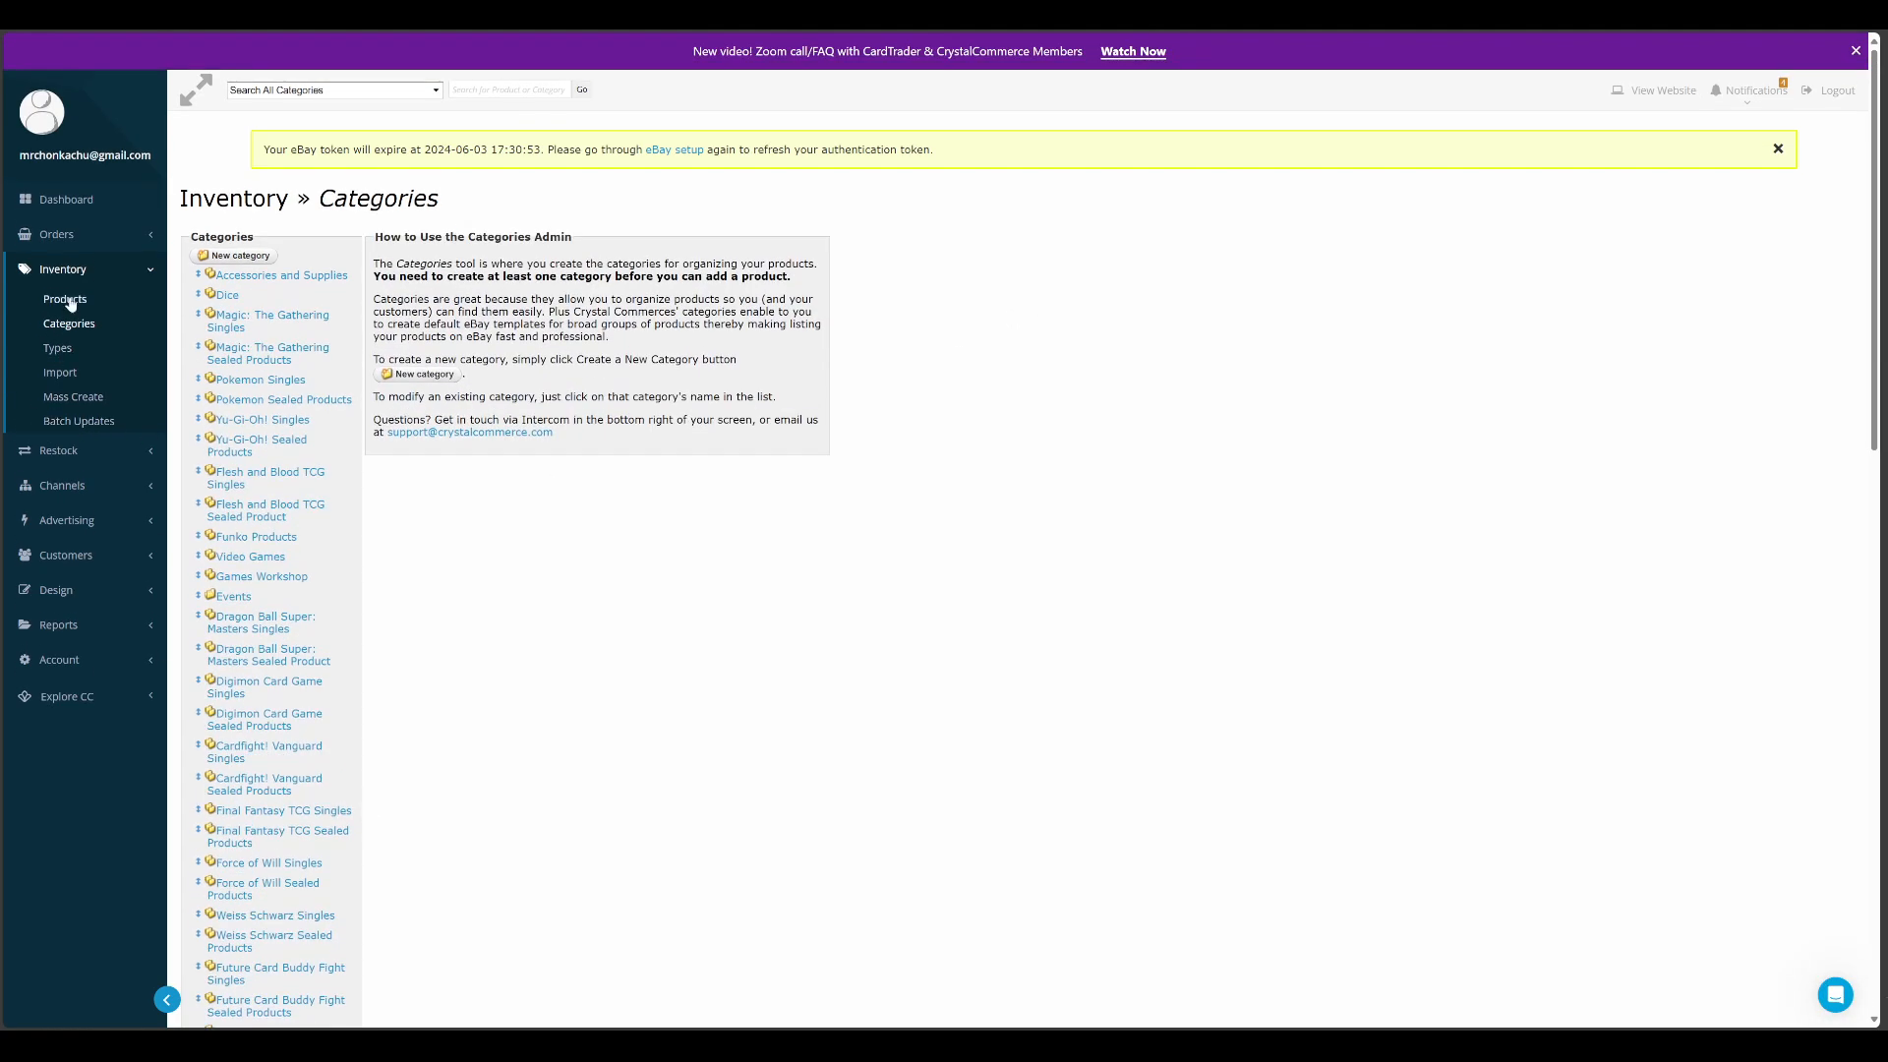
Switch to CrystalCommerce and view its Mass Create and Batch Updates pages for the inventory
left_click(76, 397)
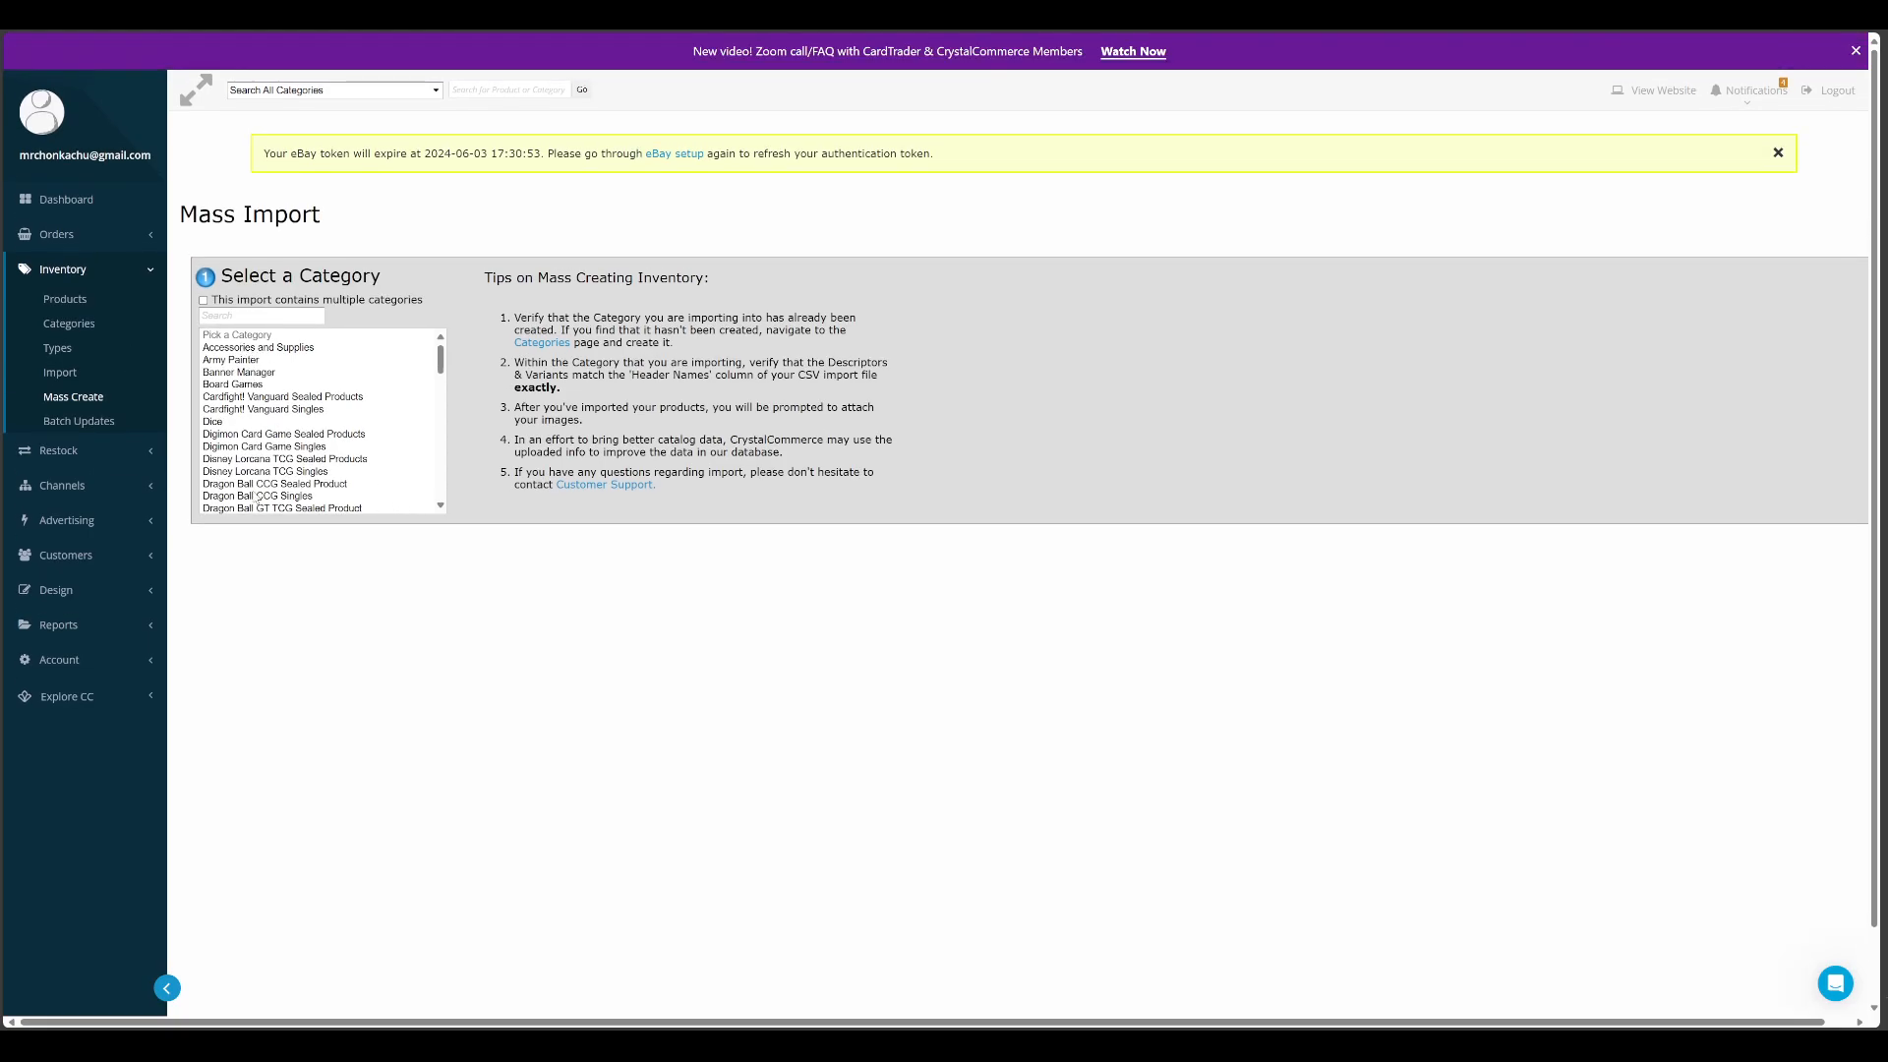
left_click(44, 426)
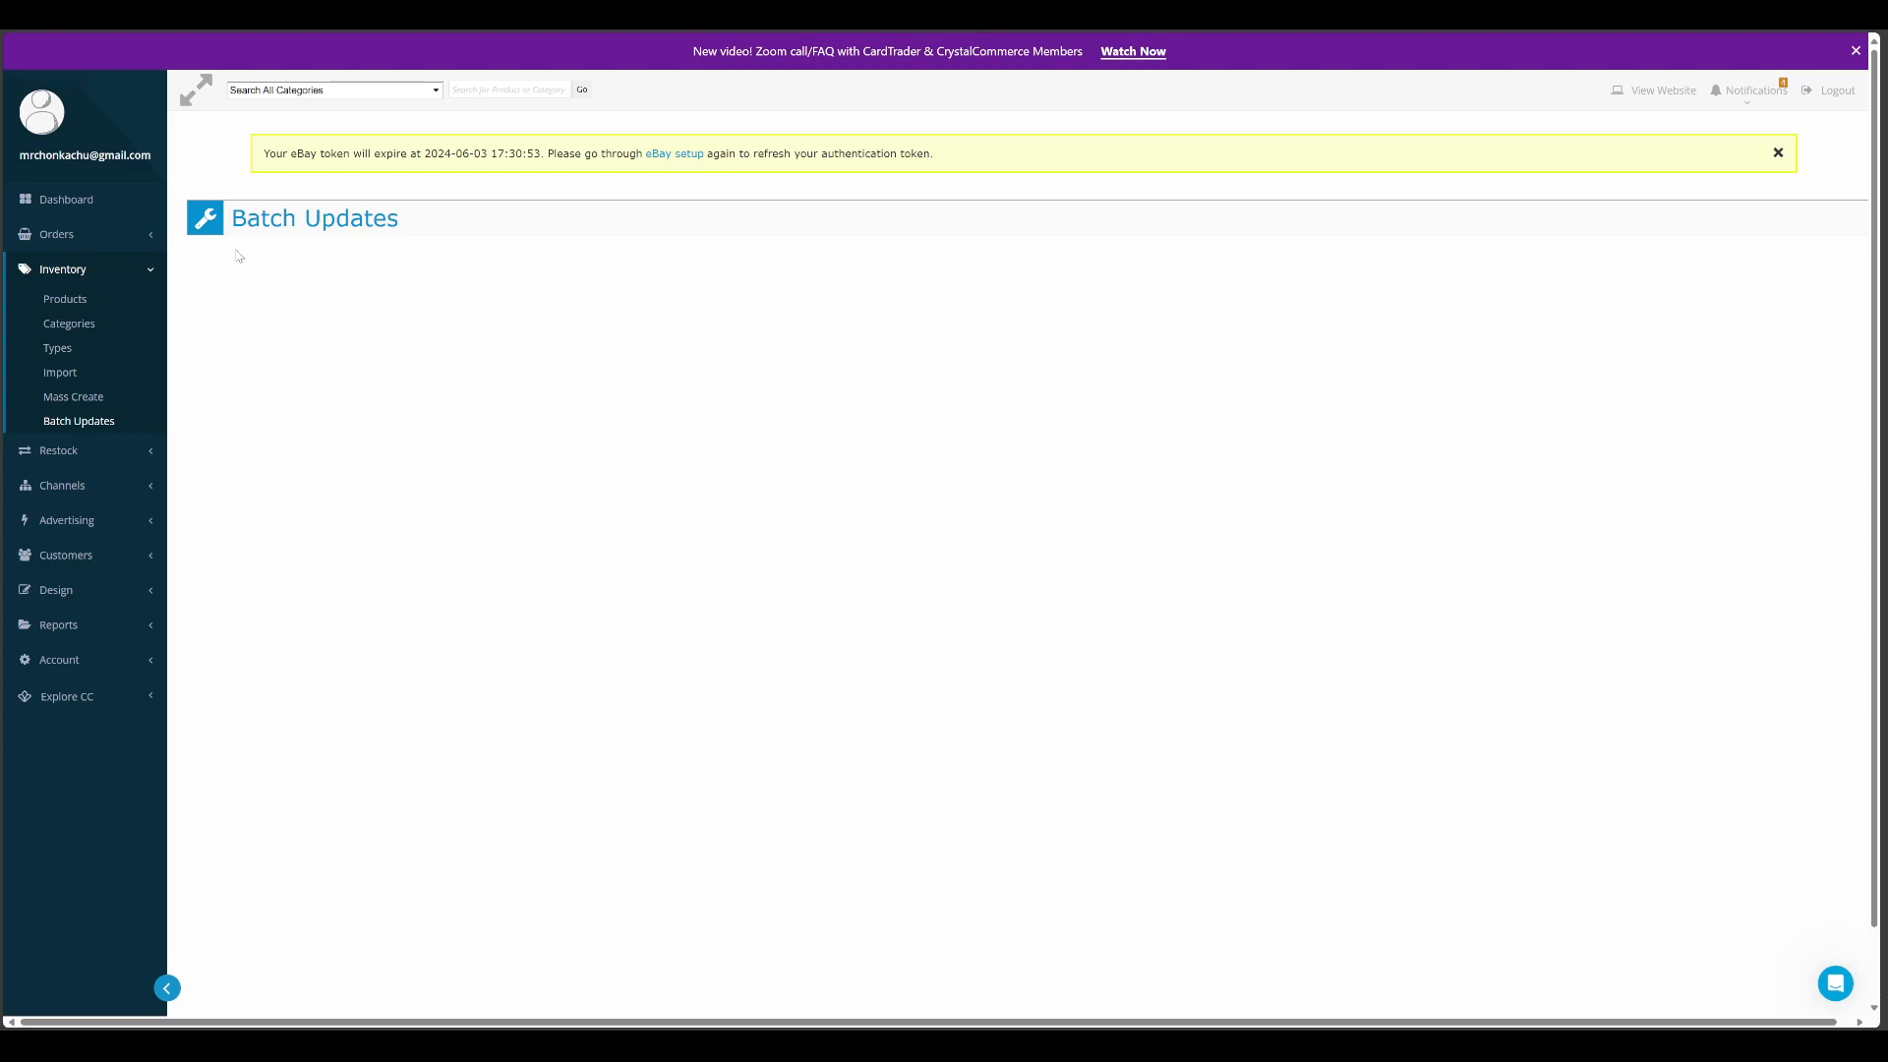
left_click_drag(463, 225, 204, 222)
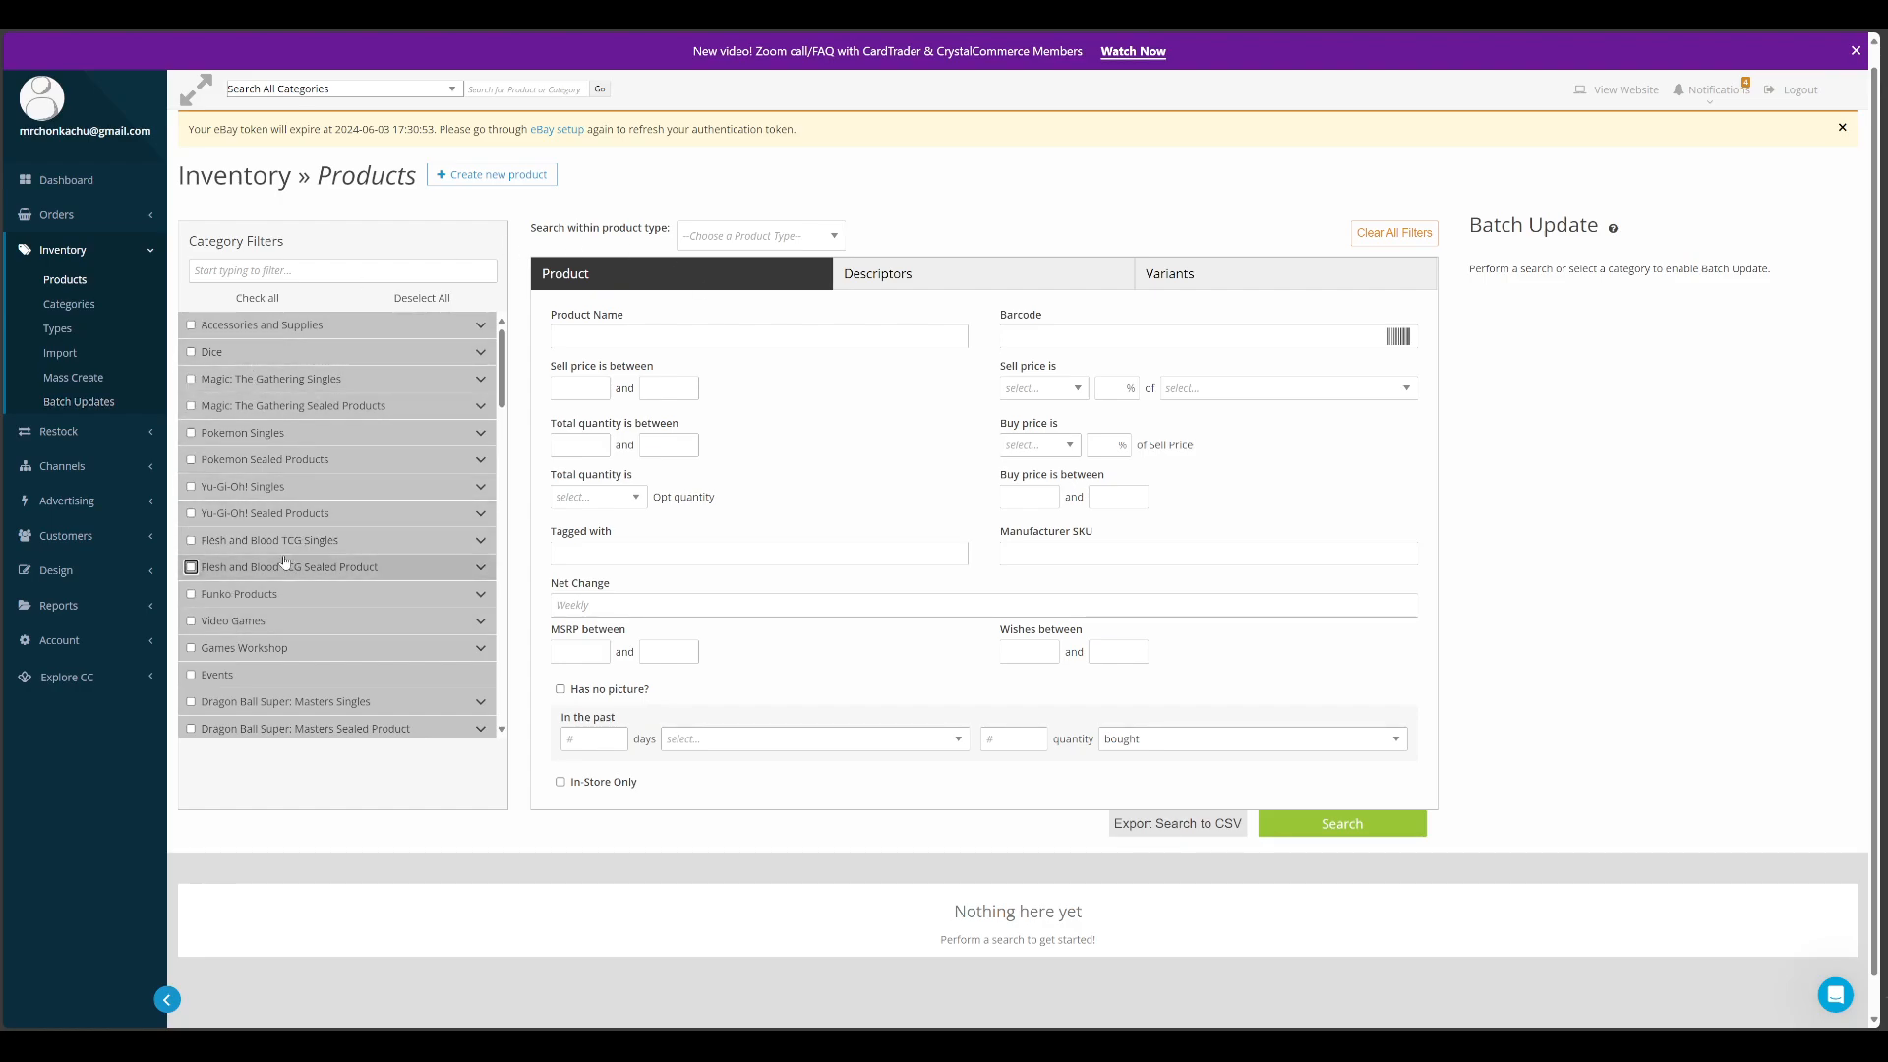
Examine the category filters of the inventory products and the full list of product types
scroll(325, 561, "down", 4)
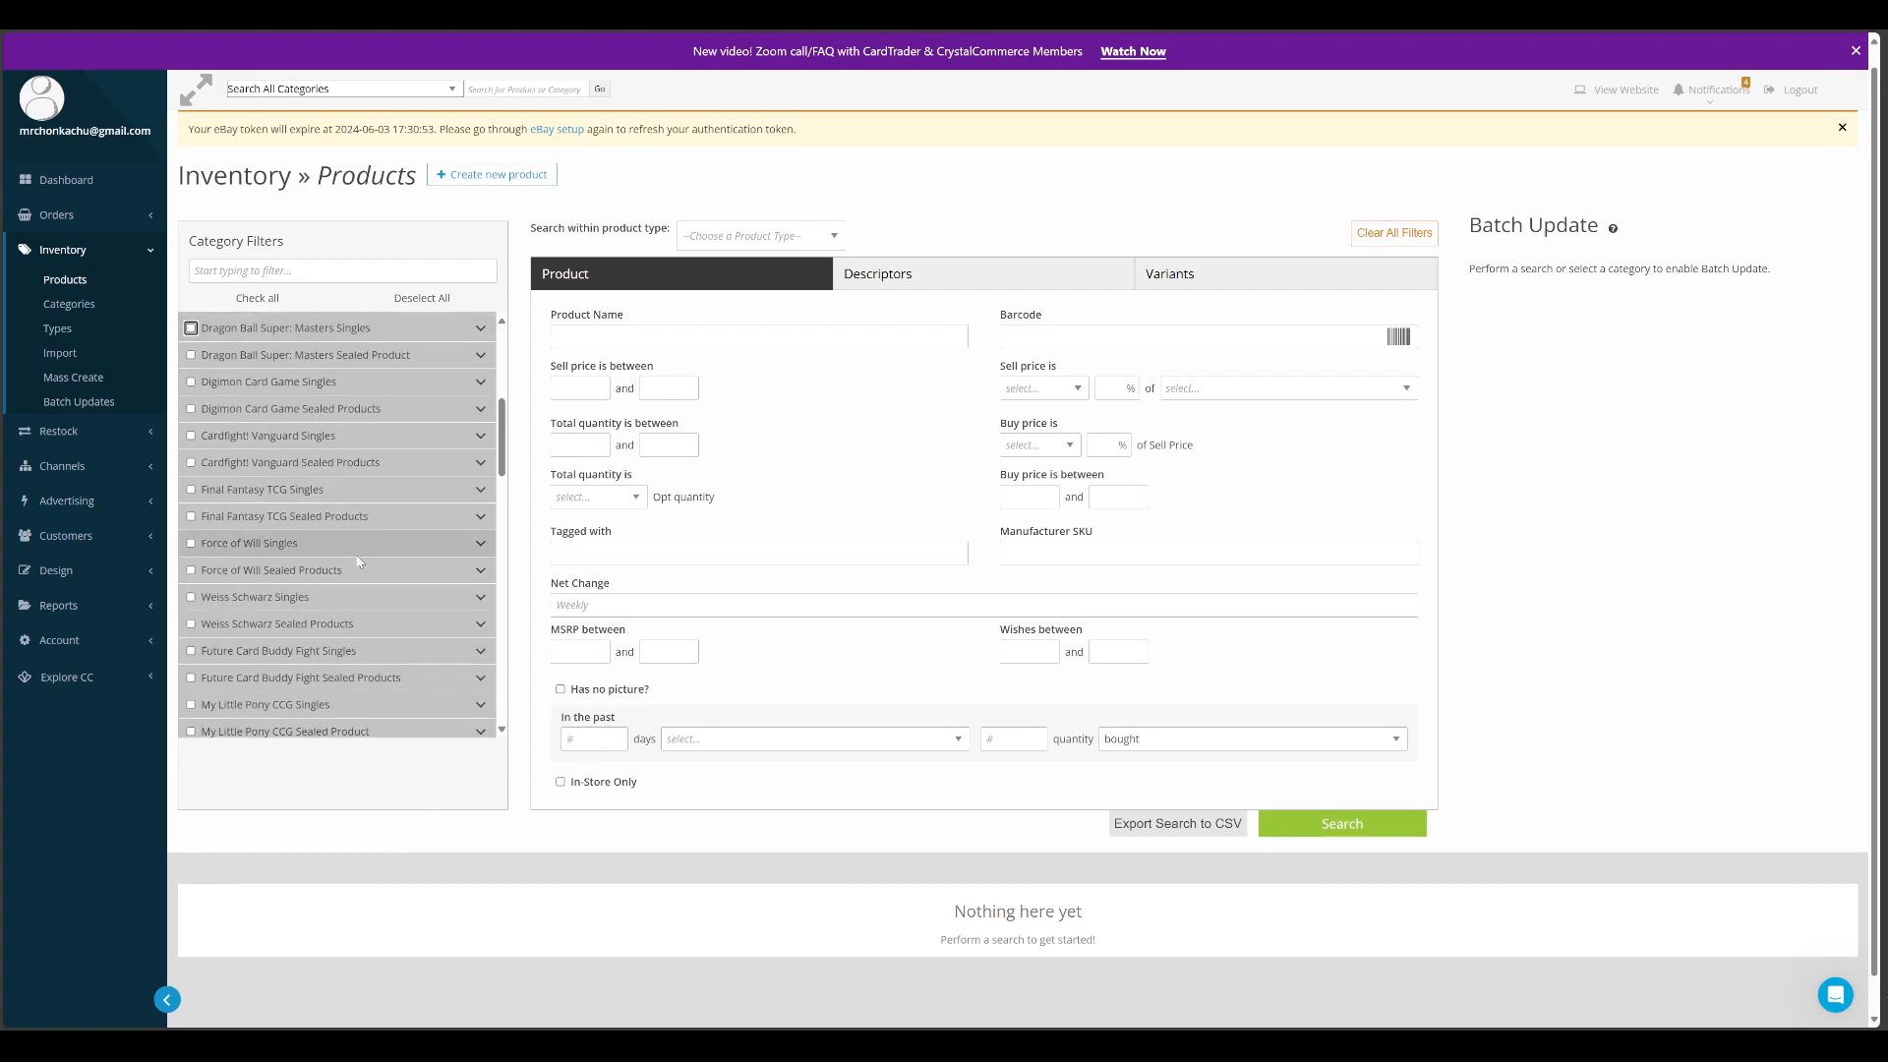
scroll(364, 577, "up", 4)
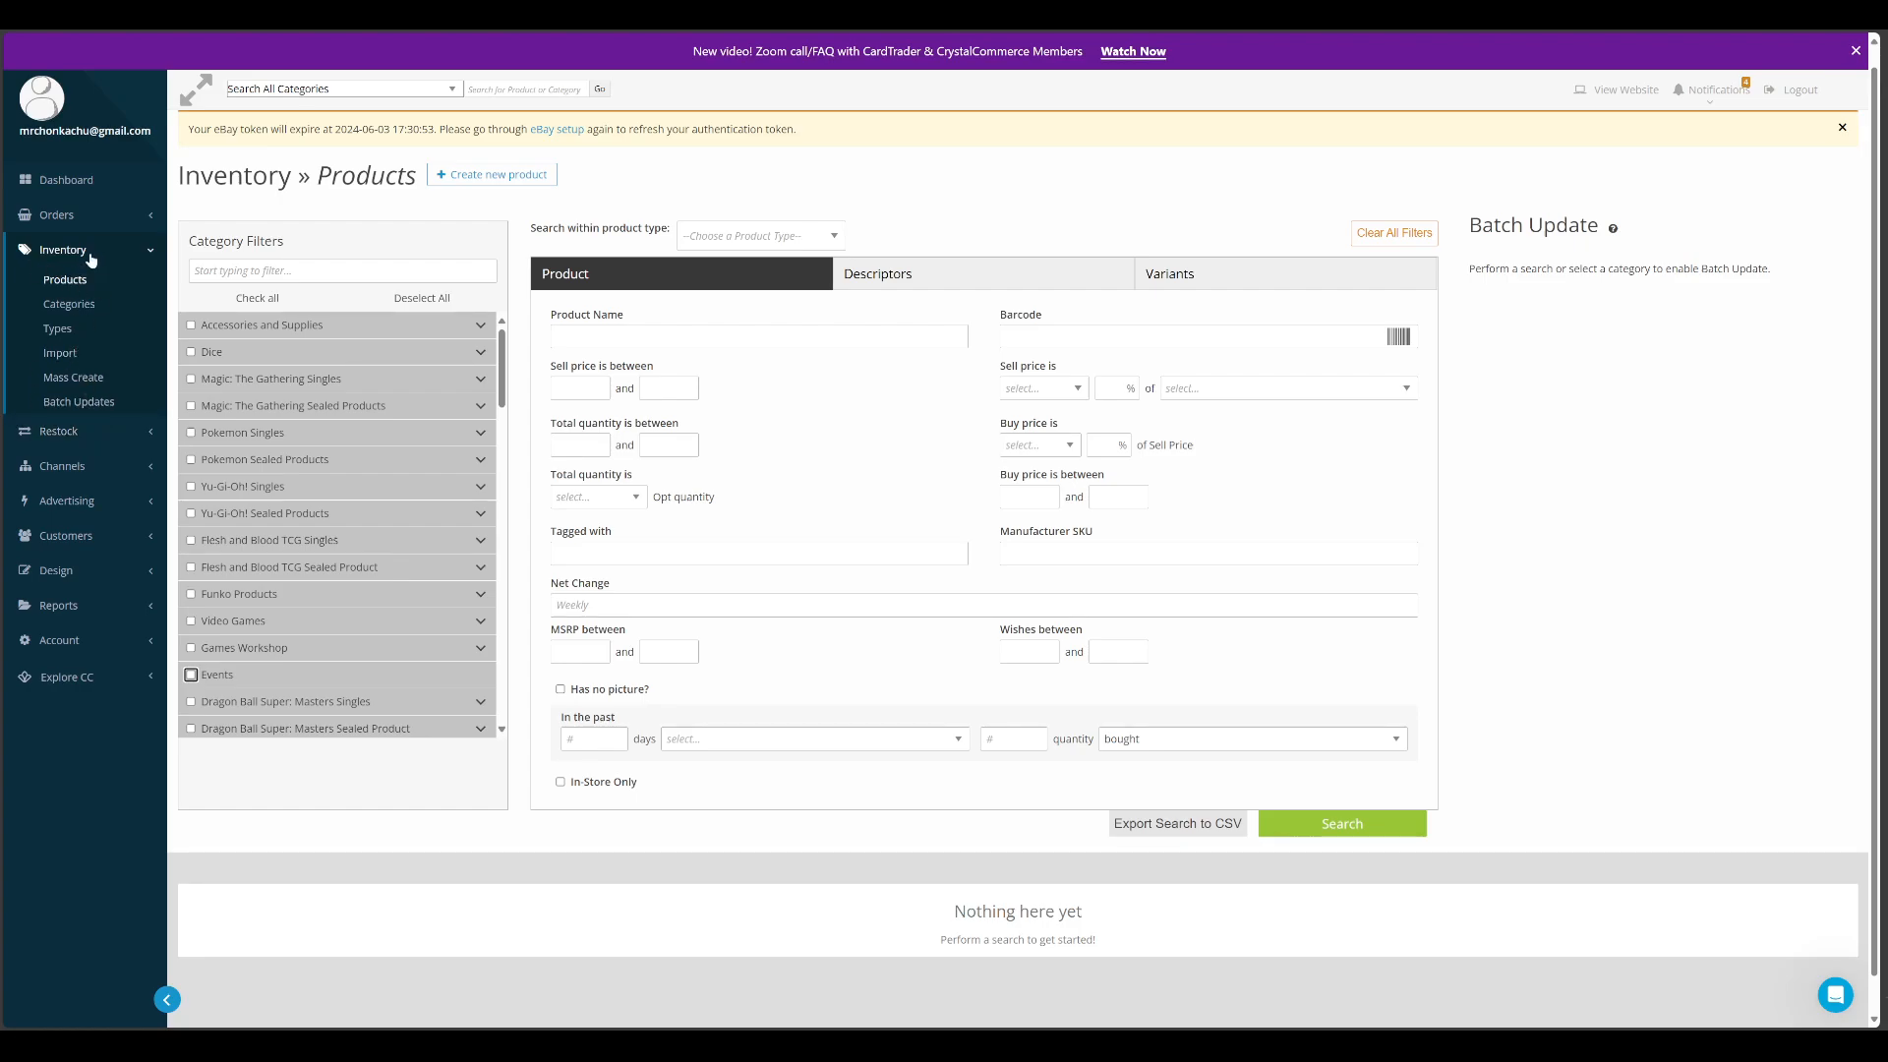
left_click(59, 331)
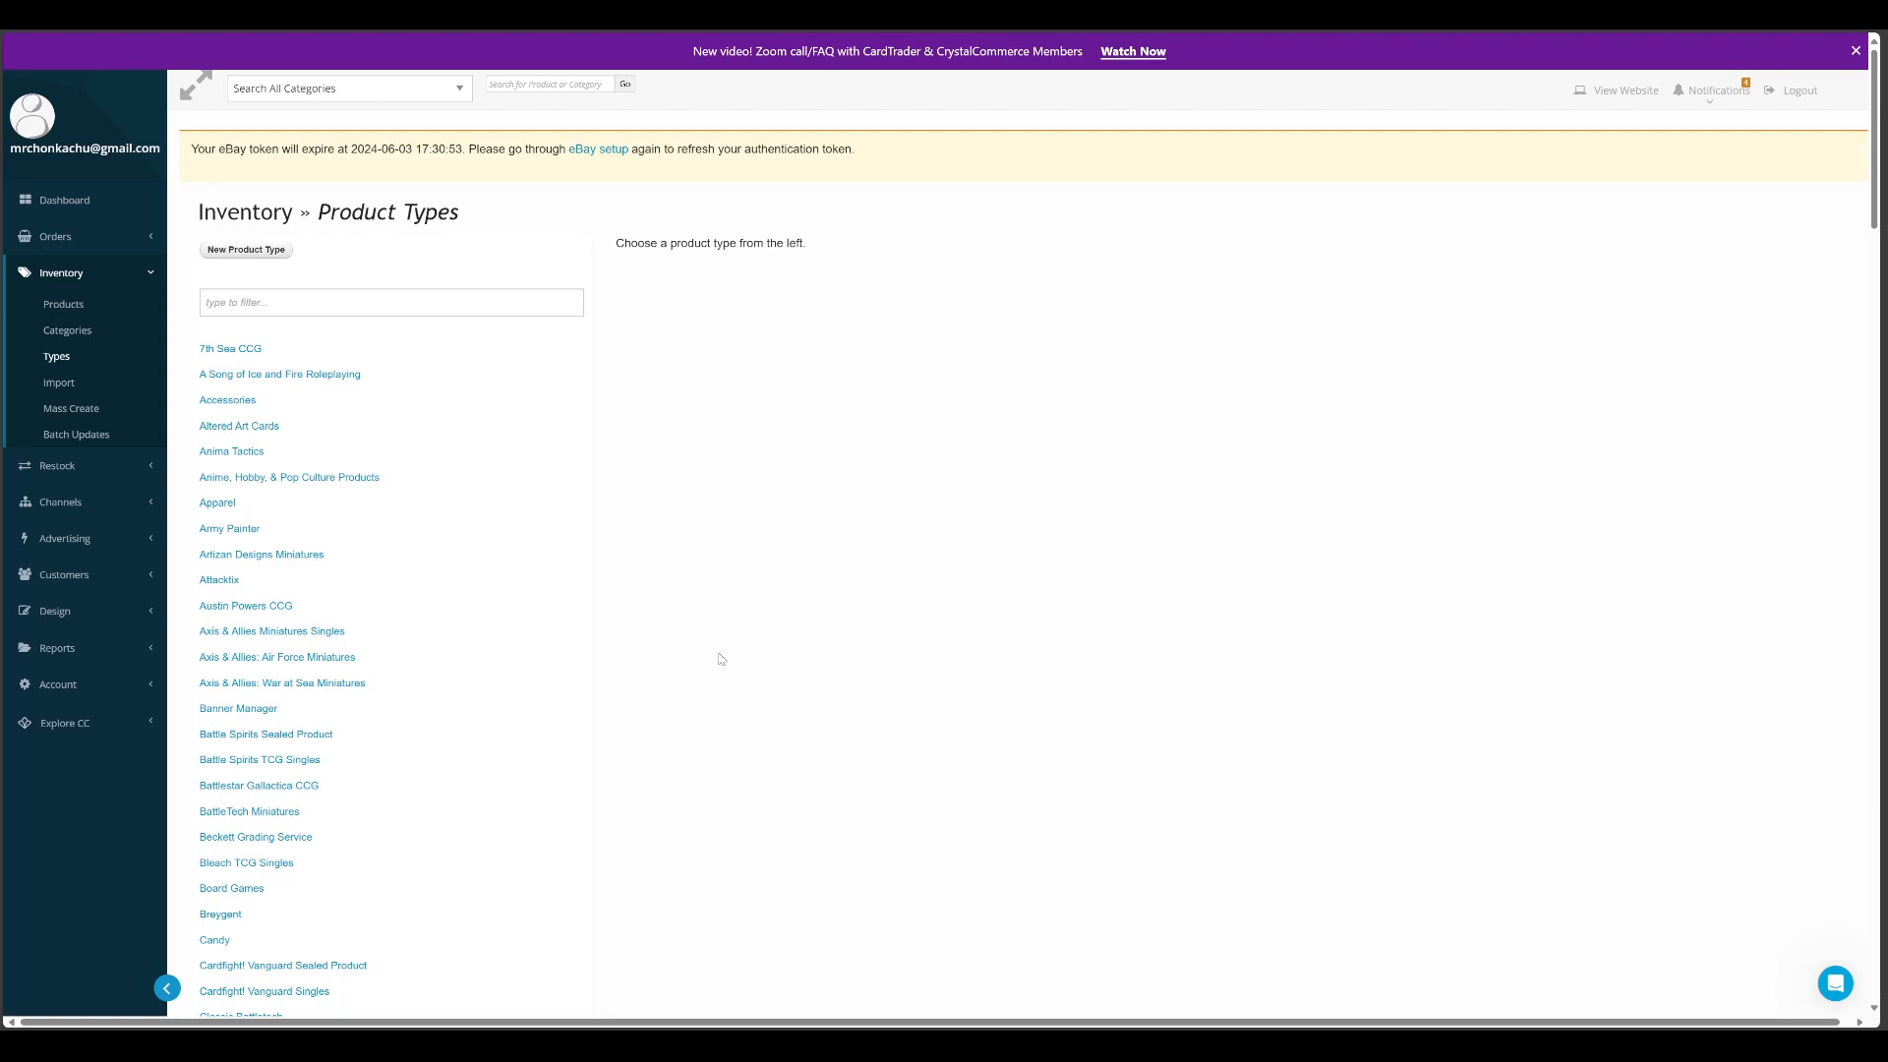
scroll(639, 647, "down", 7)
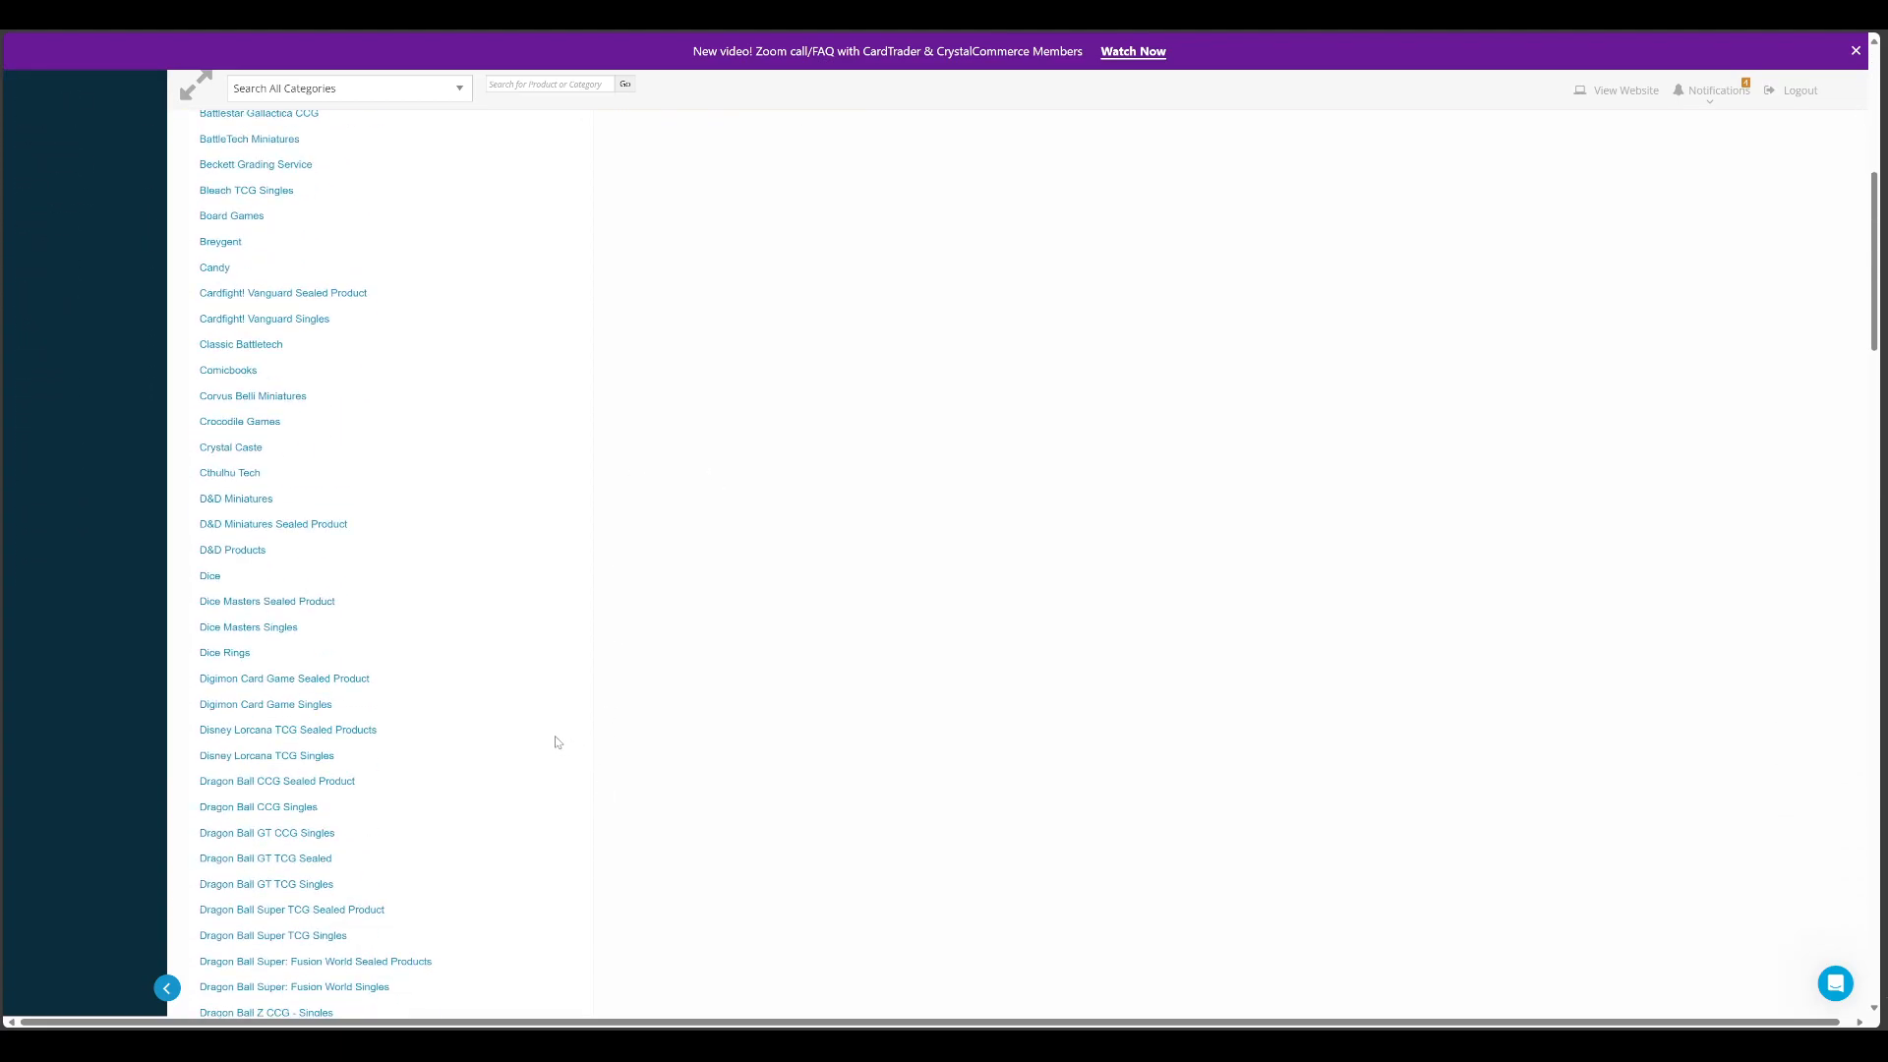
scroll(552, 747, "down", 5)
scroll(503, 717, "up", 8)
scroll(503, 718, "down", 20)
scroll(518, 704, "down", 15)
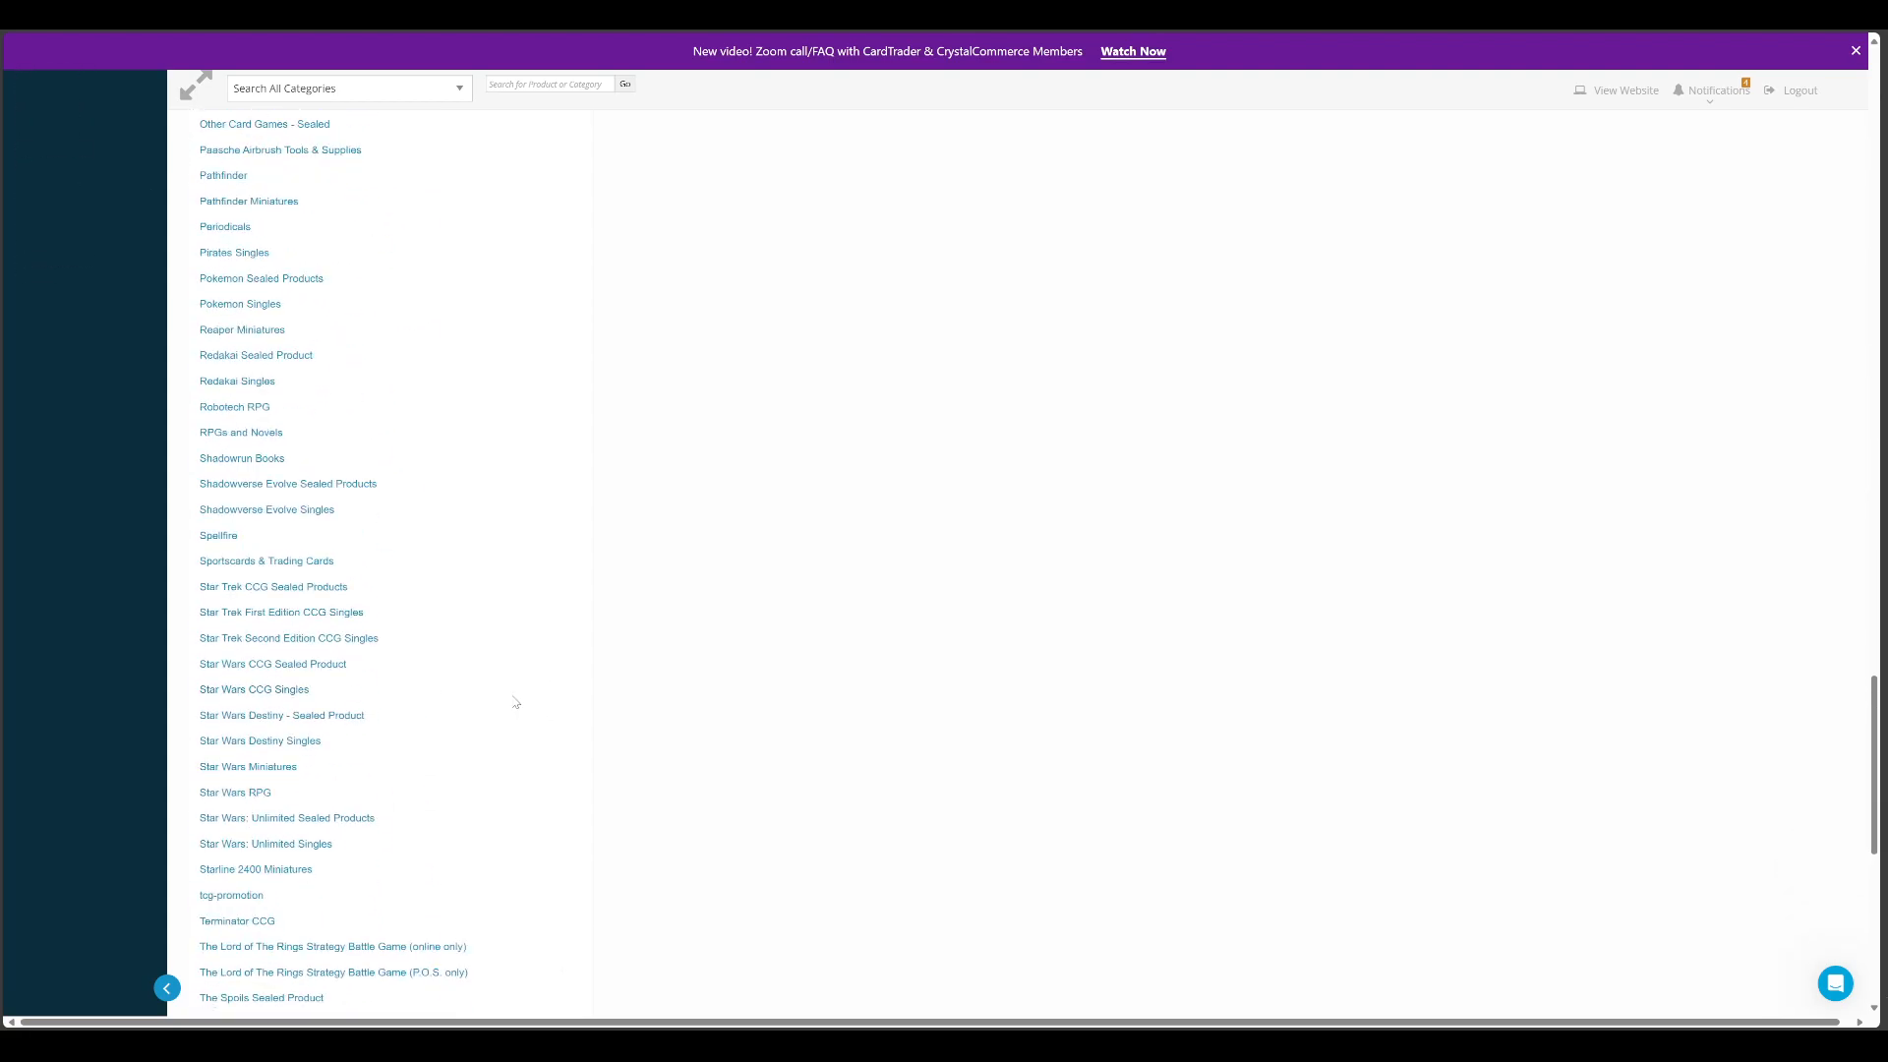
scroll(521, 707, "up", 20)
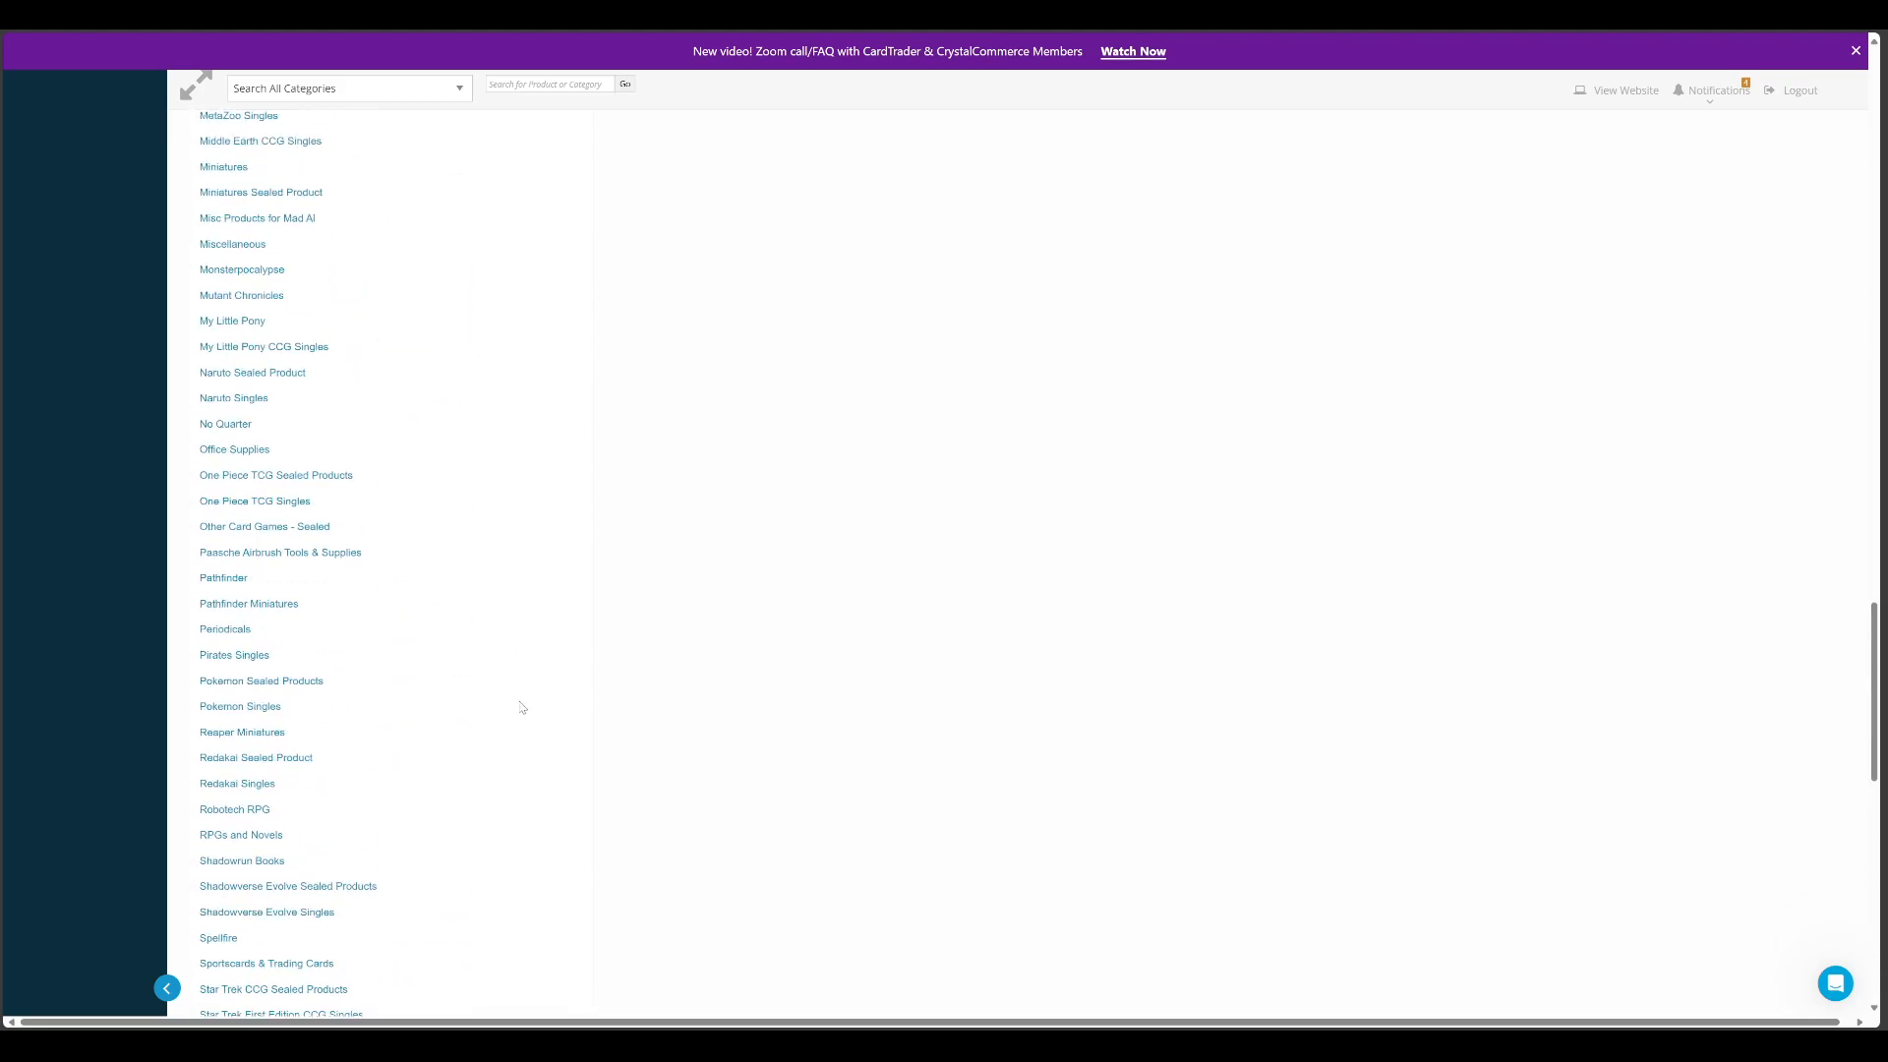
scroll(521, 707, "up", 8)
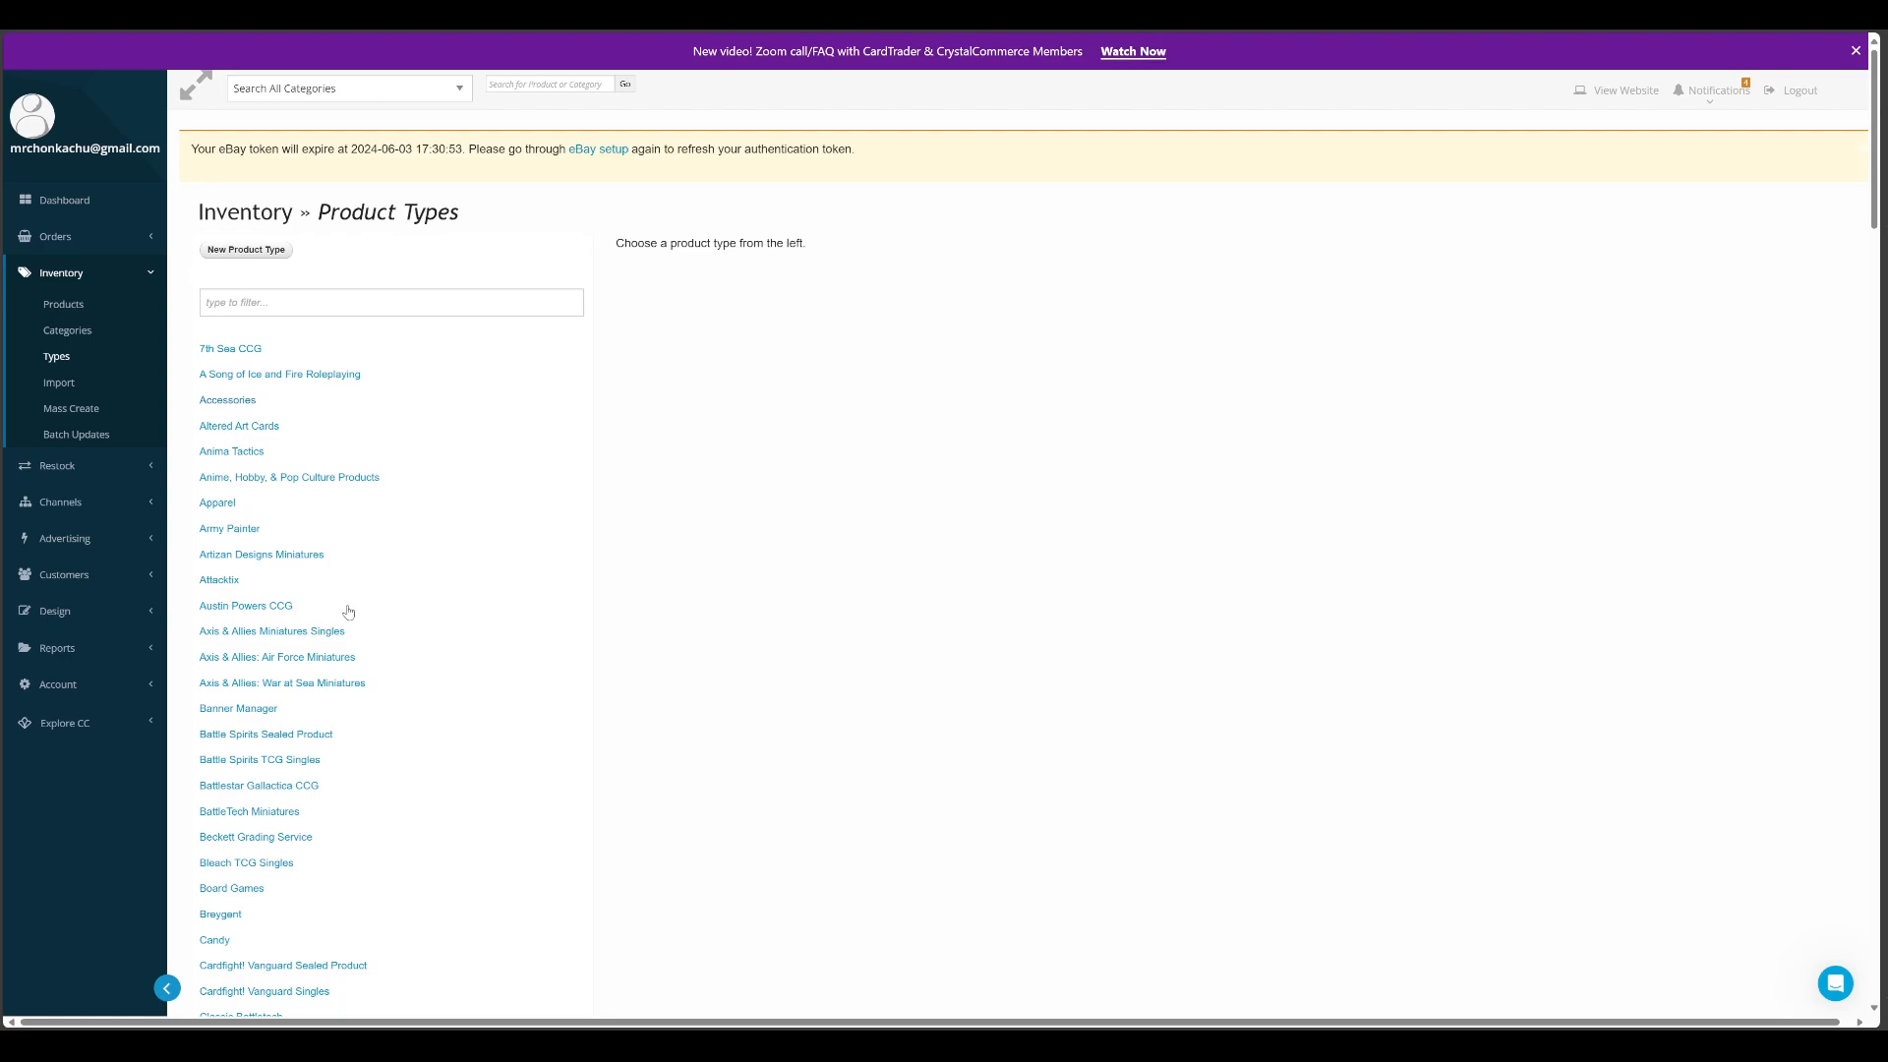
Search the inventory products for a total quantity of at least 1, without restricting the product type
left_click(63, 304)
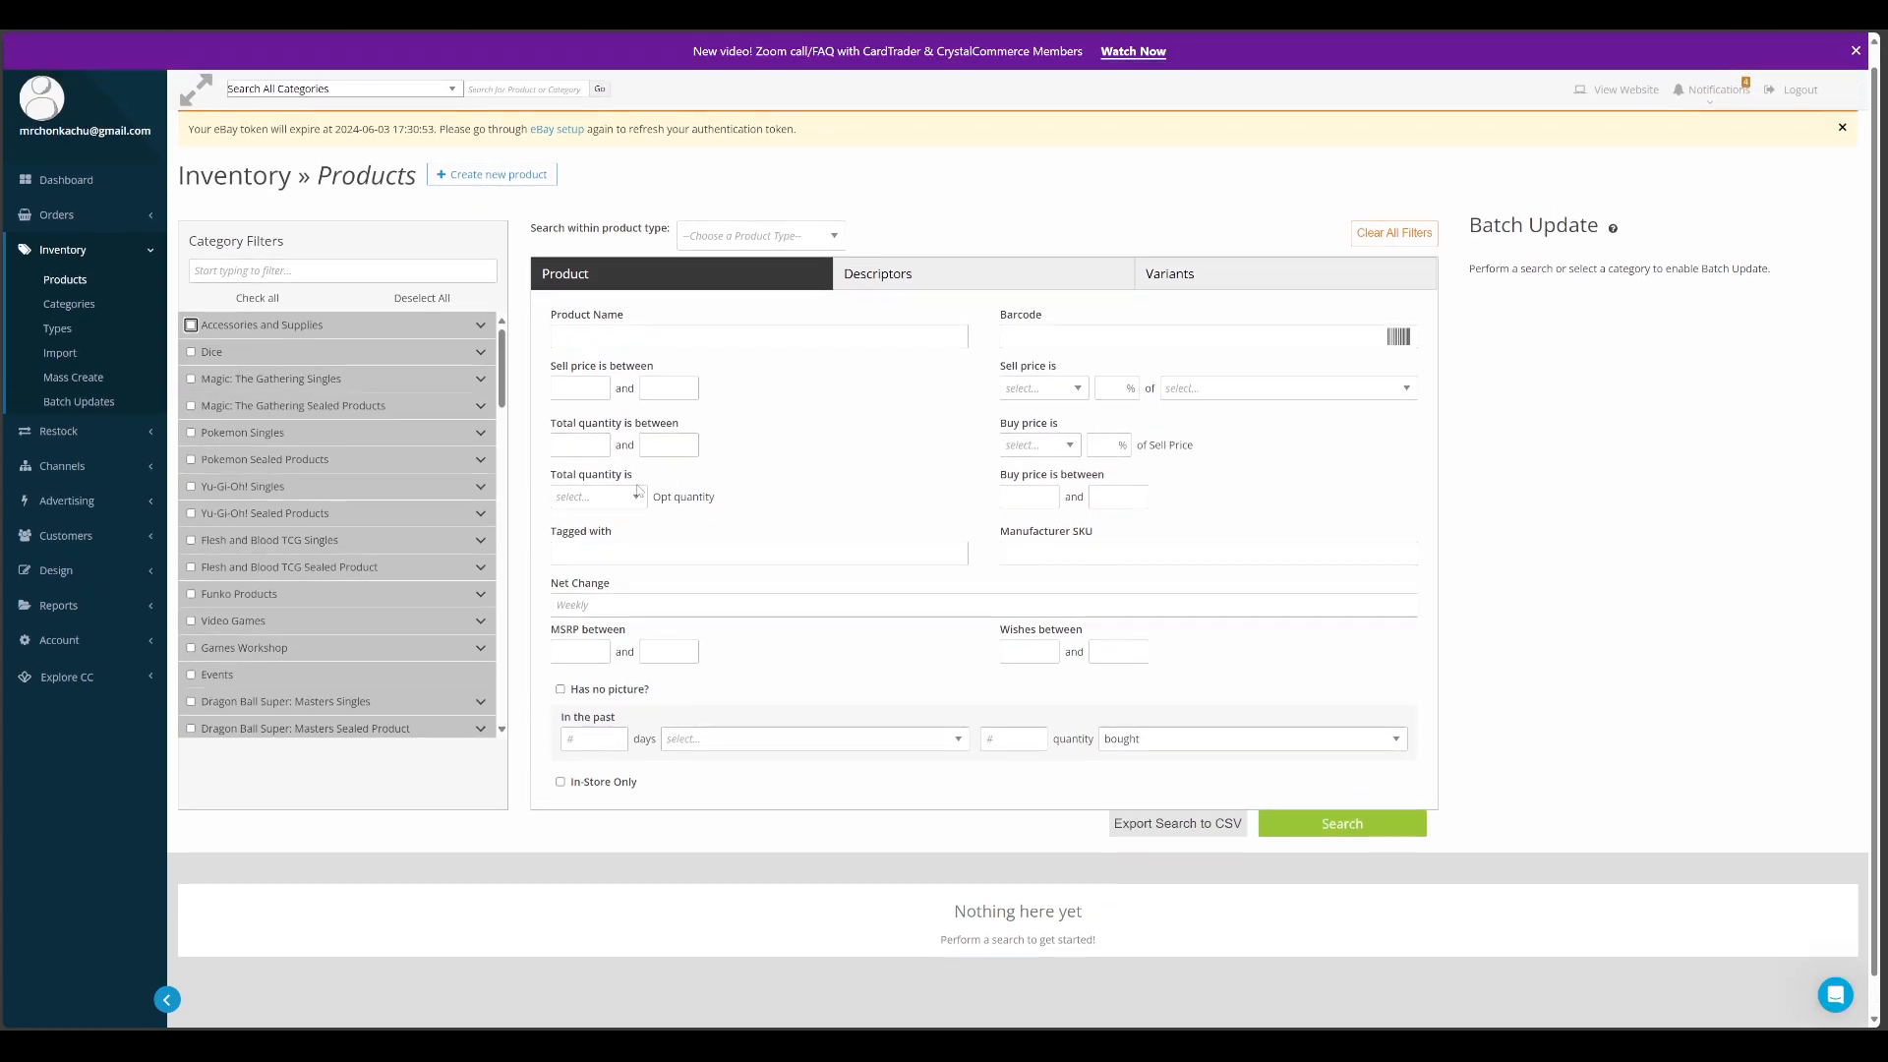
left_click(590, 447)
left_click(802, 509)
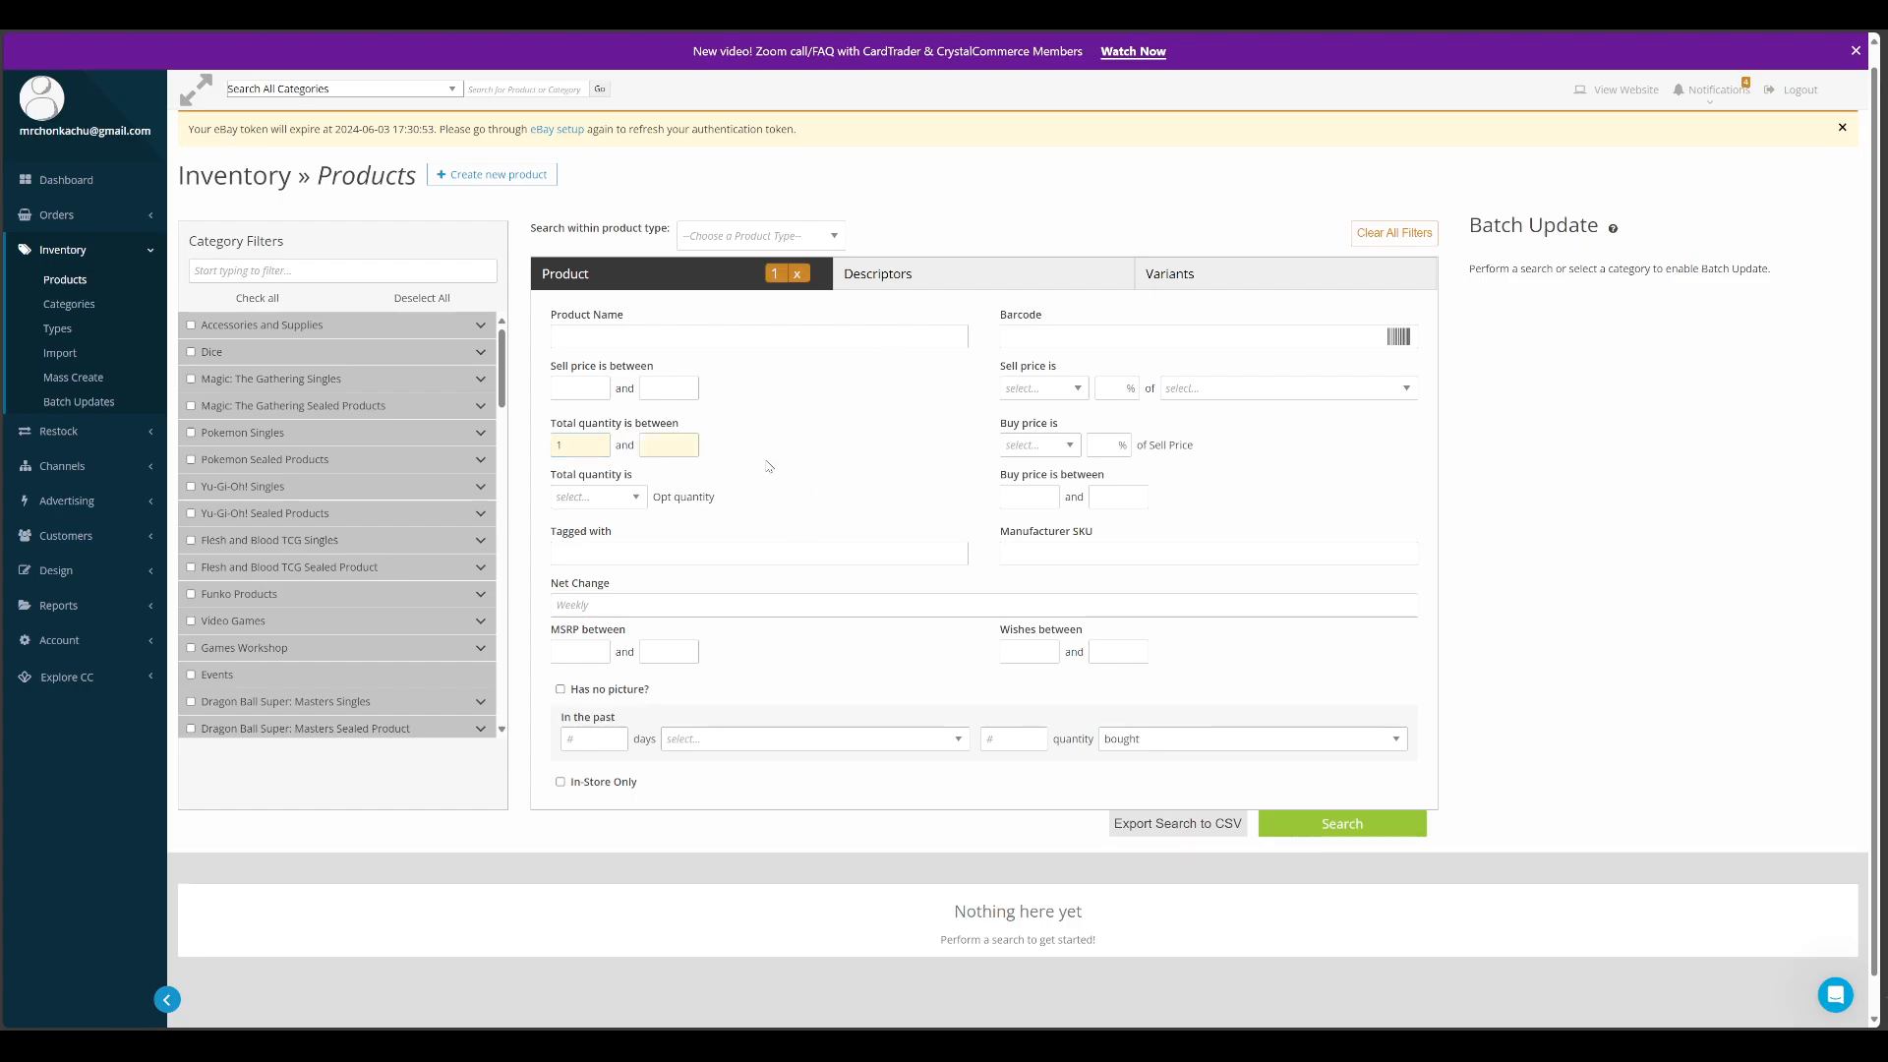
left_click(795, 236)
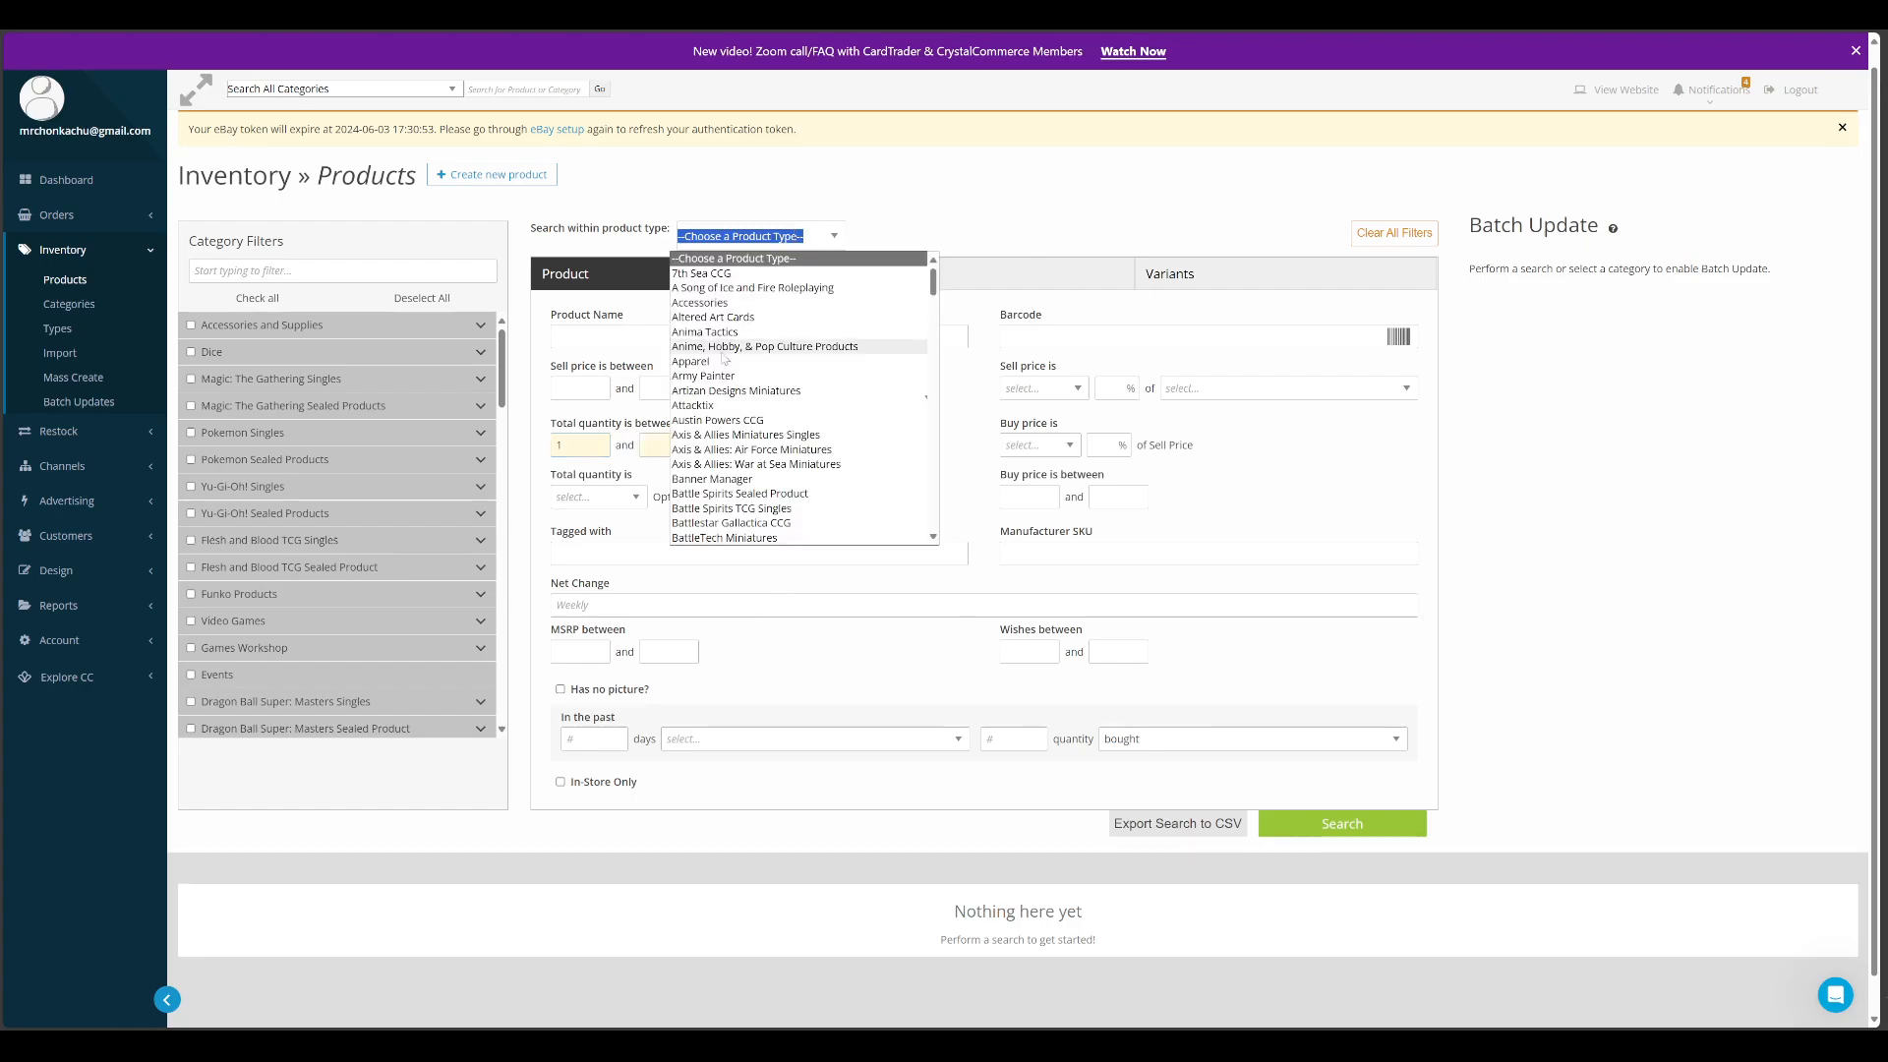
scroll(752, 445, "down", 3)
scroll(752, 446, "down", 10)
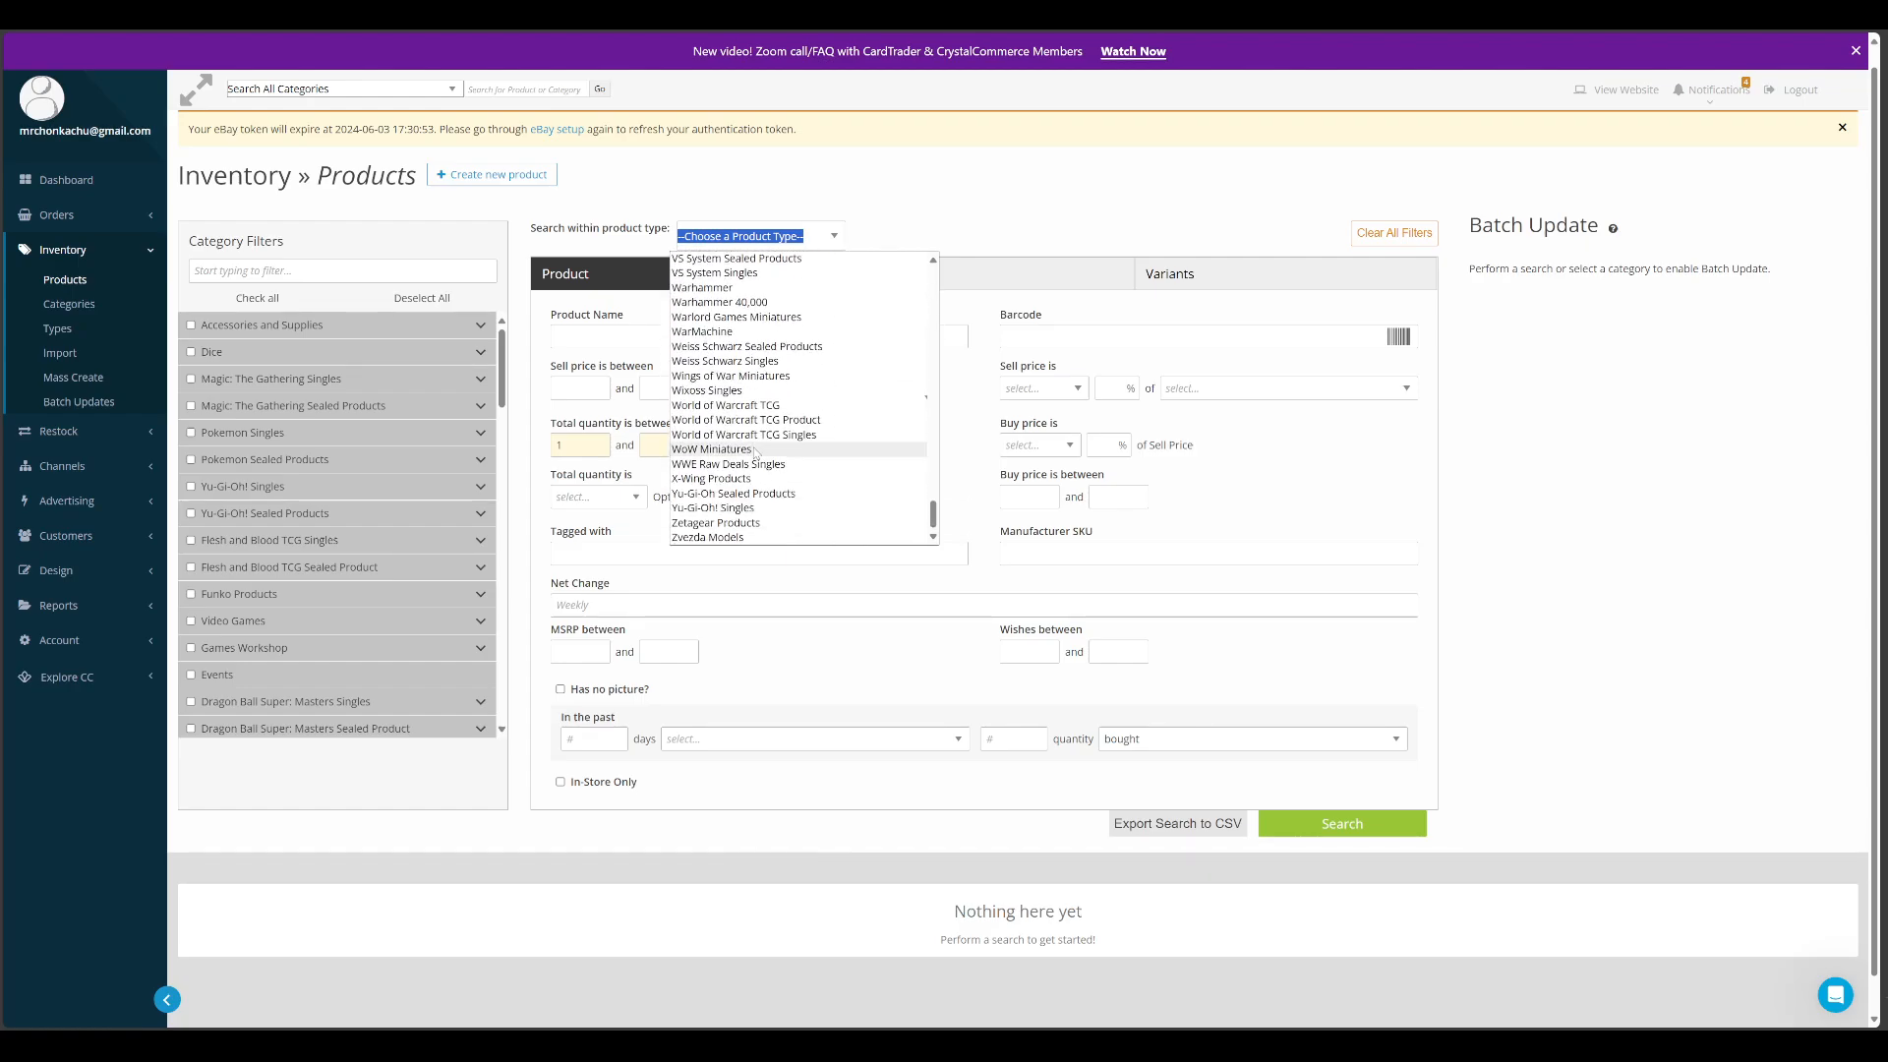
left_click(965, 228)
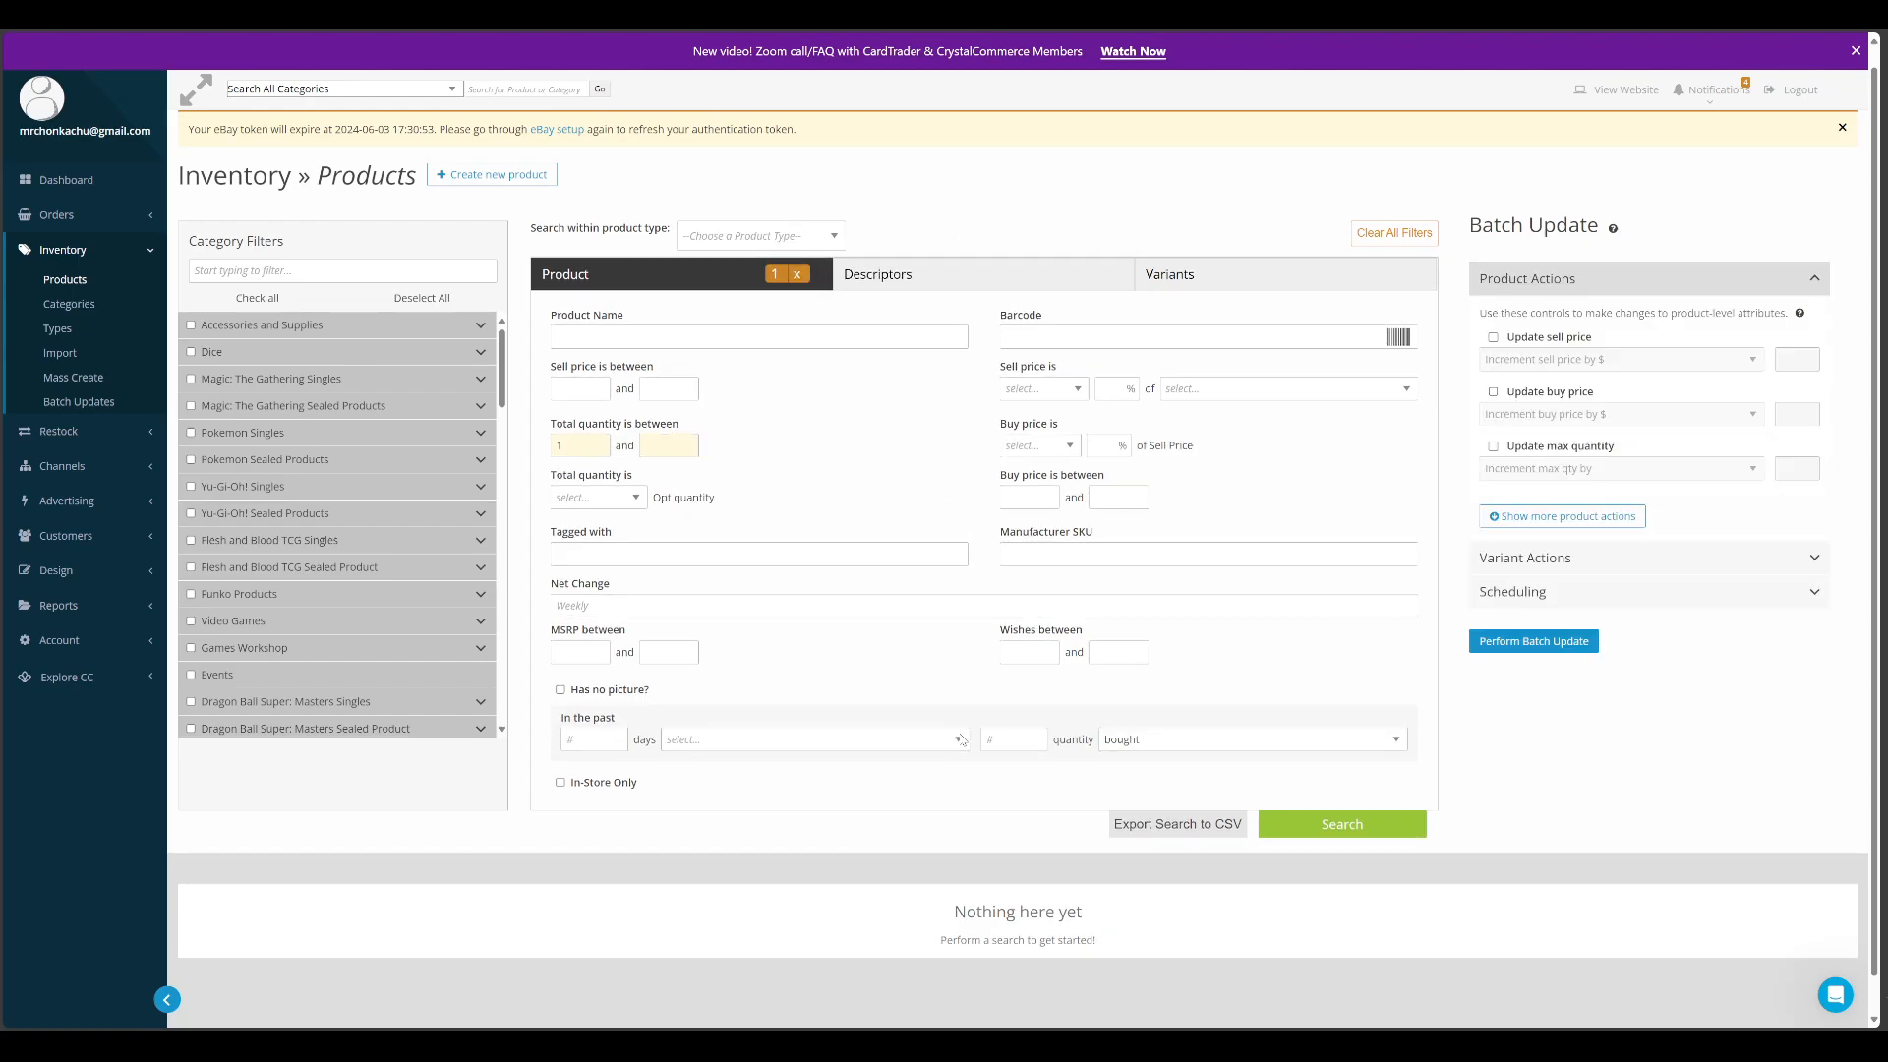
left_click(1342, 824)
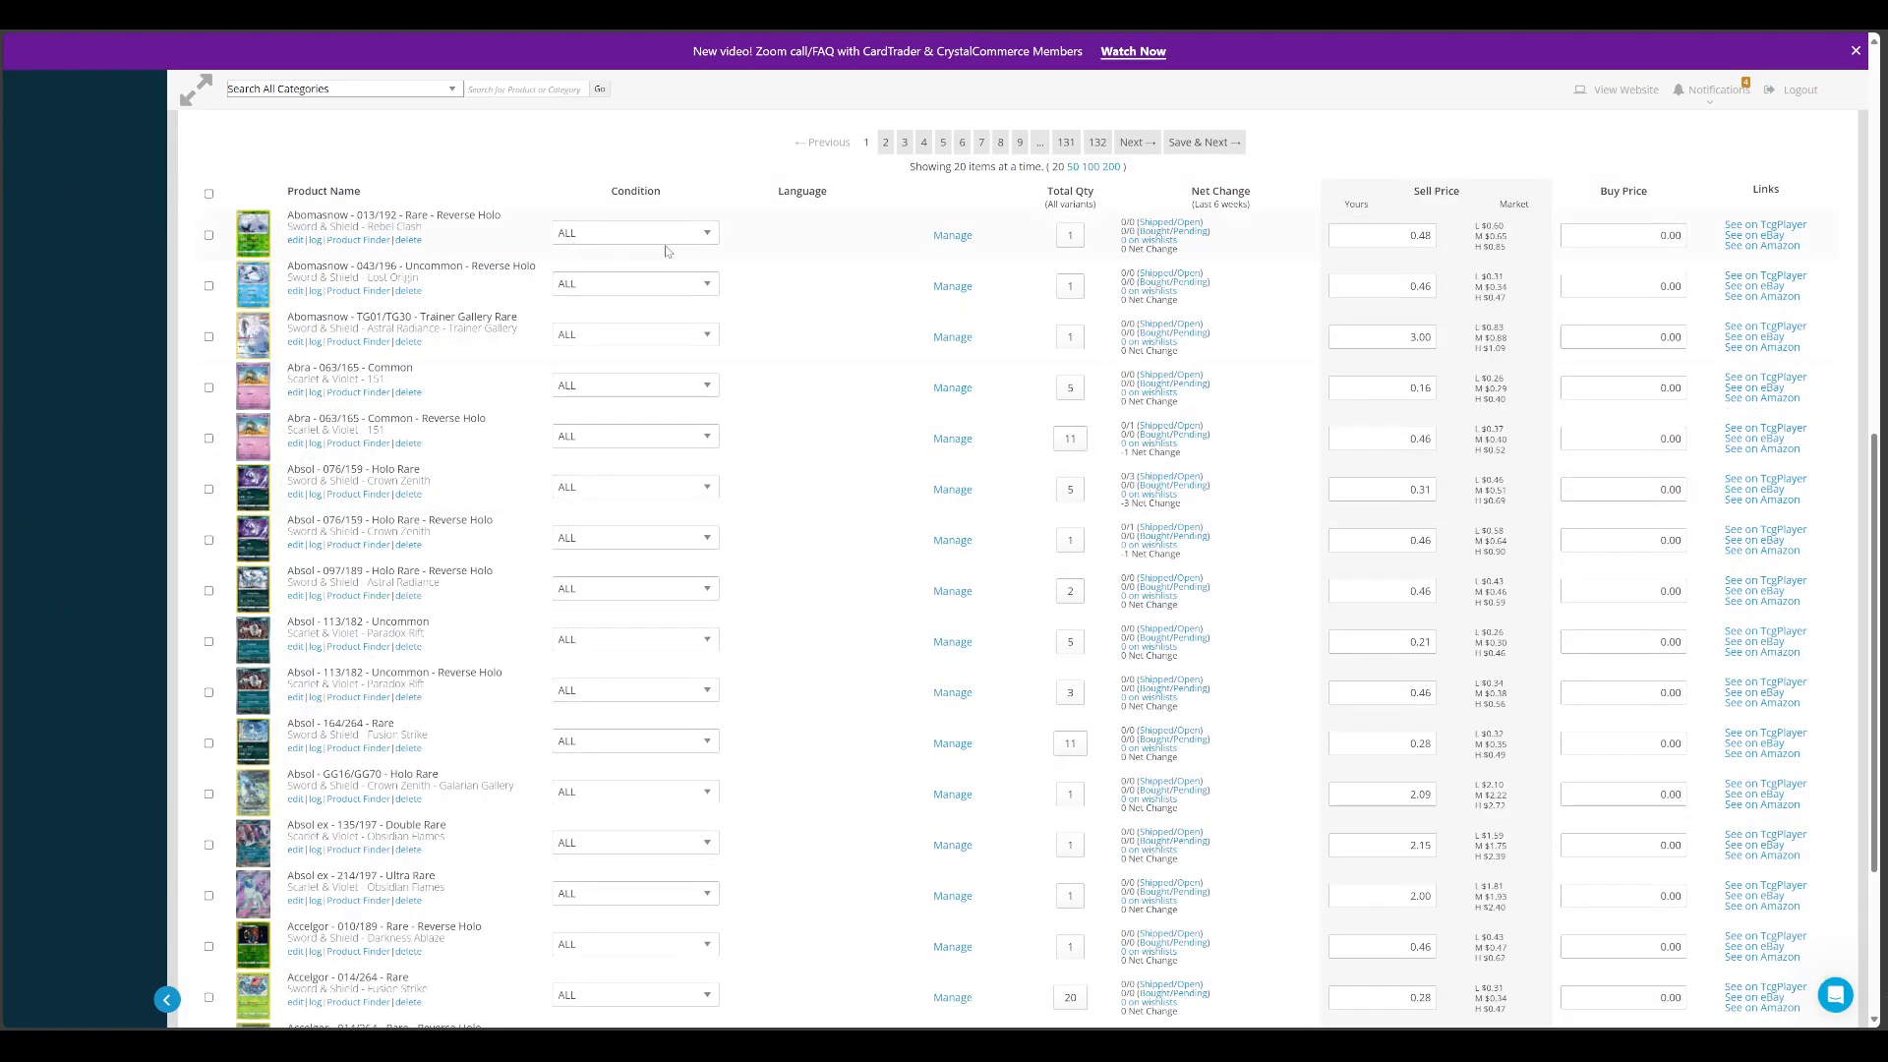
Expand the condition variants of Abomasnow 013/192 Reverse Holo, Absol ex 135/197 and Absol 113/182 Reverse Holo to examine their quantities and prices
left_click(951, 246)
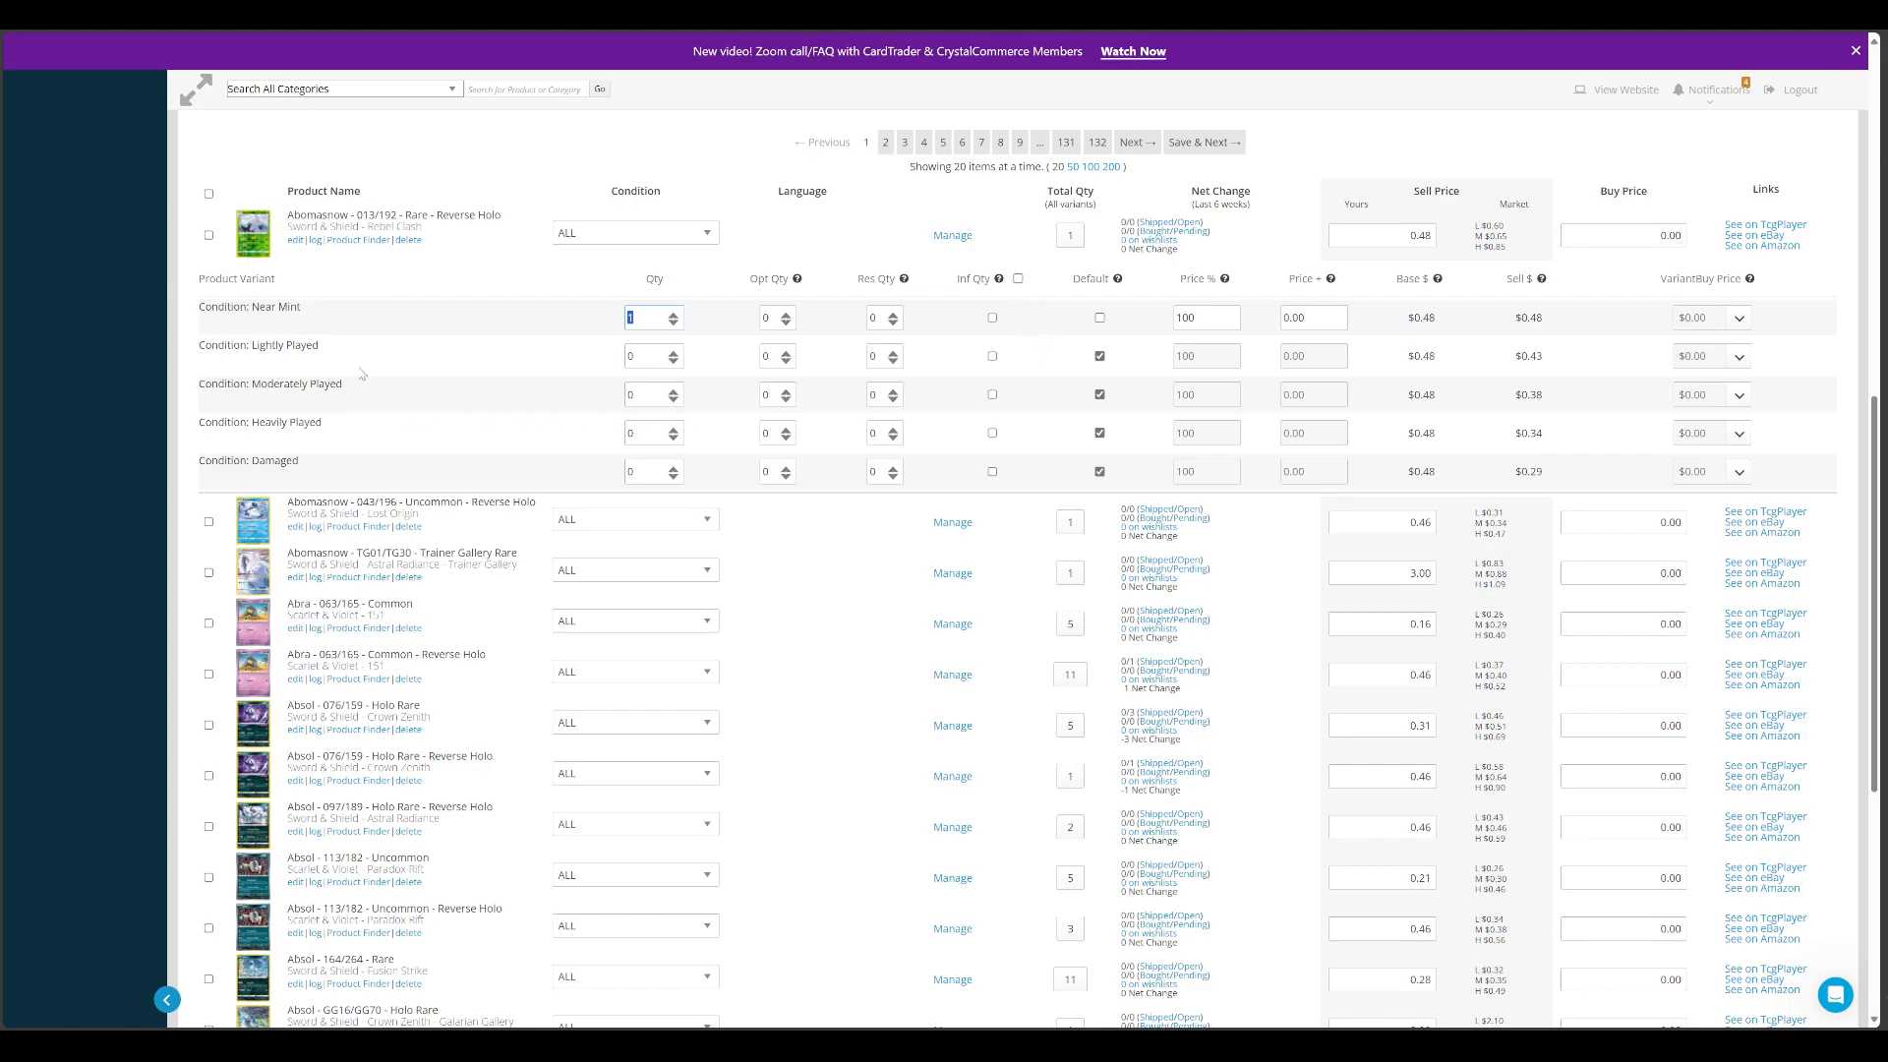
scroll(518, 381, "down", 5)
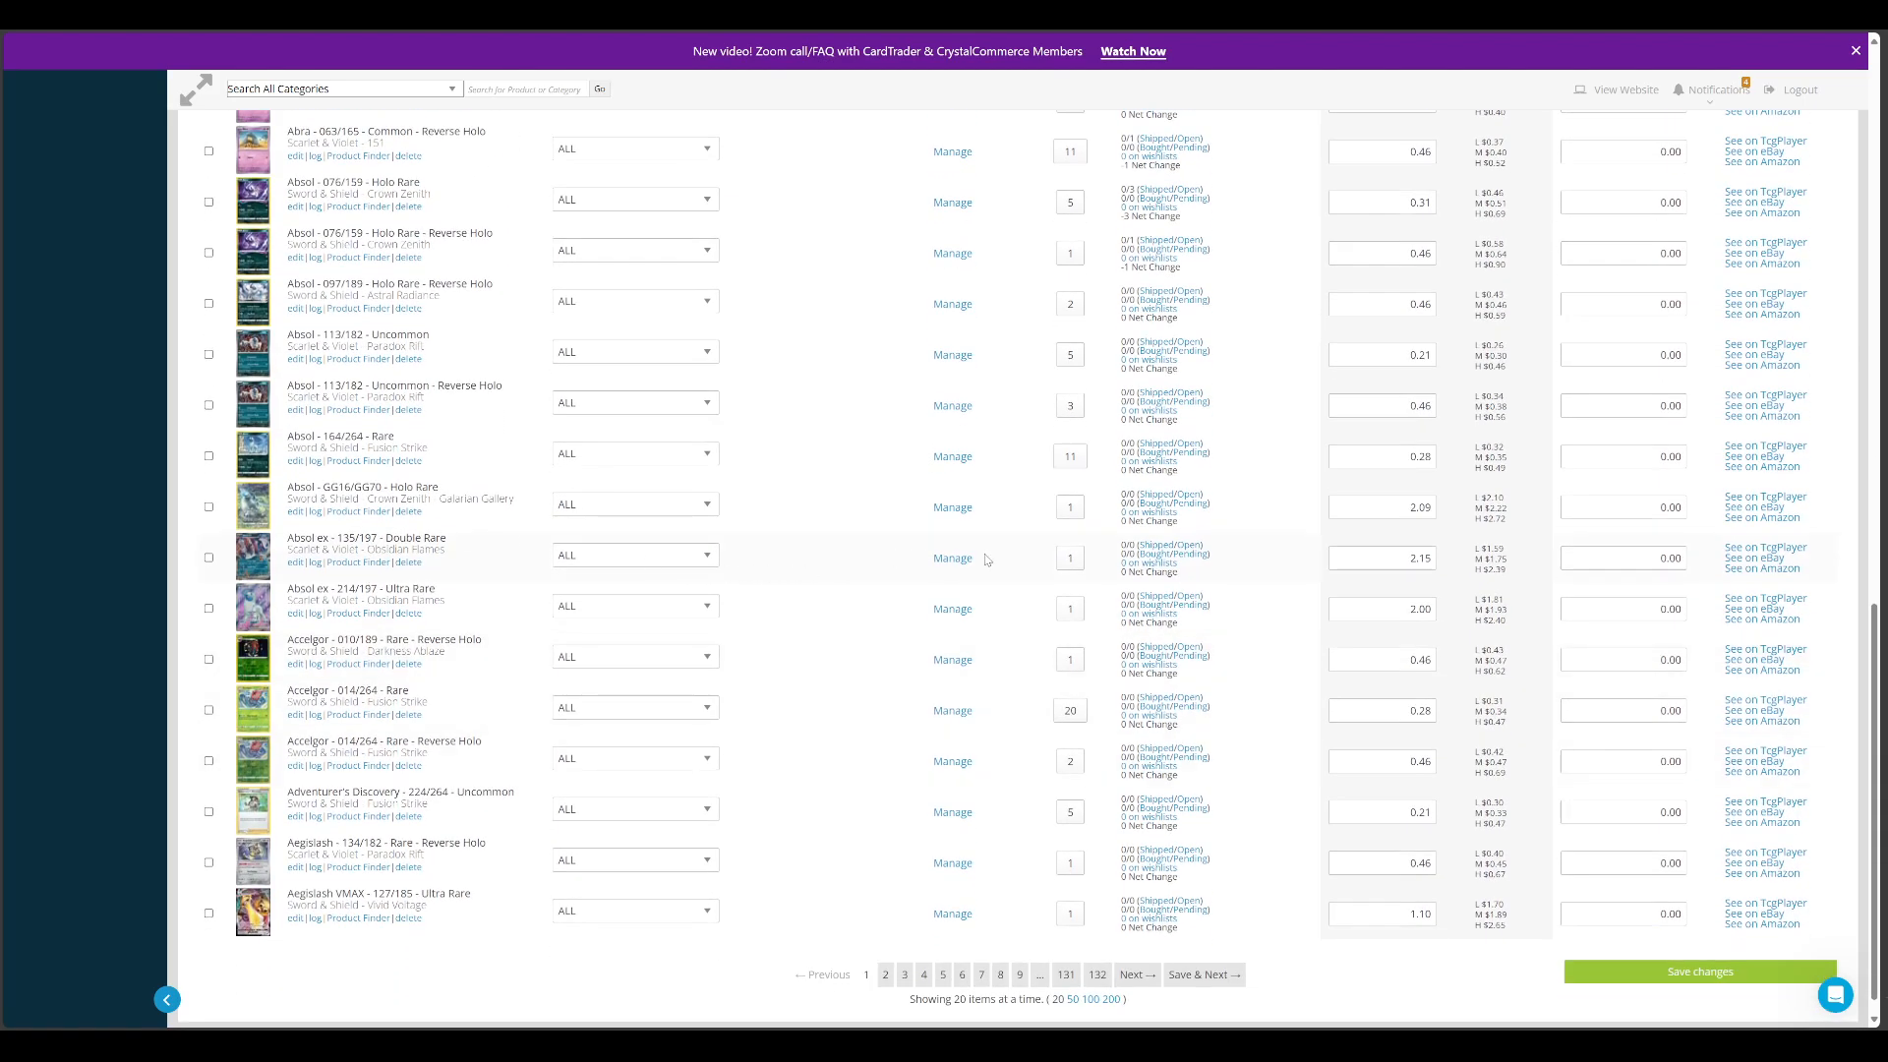
left_click(954, 559)
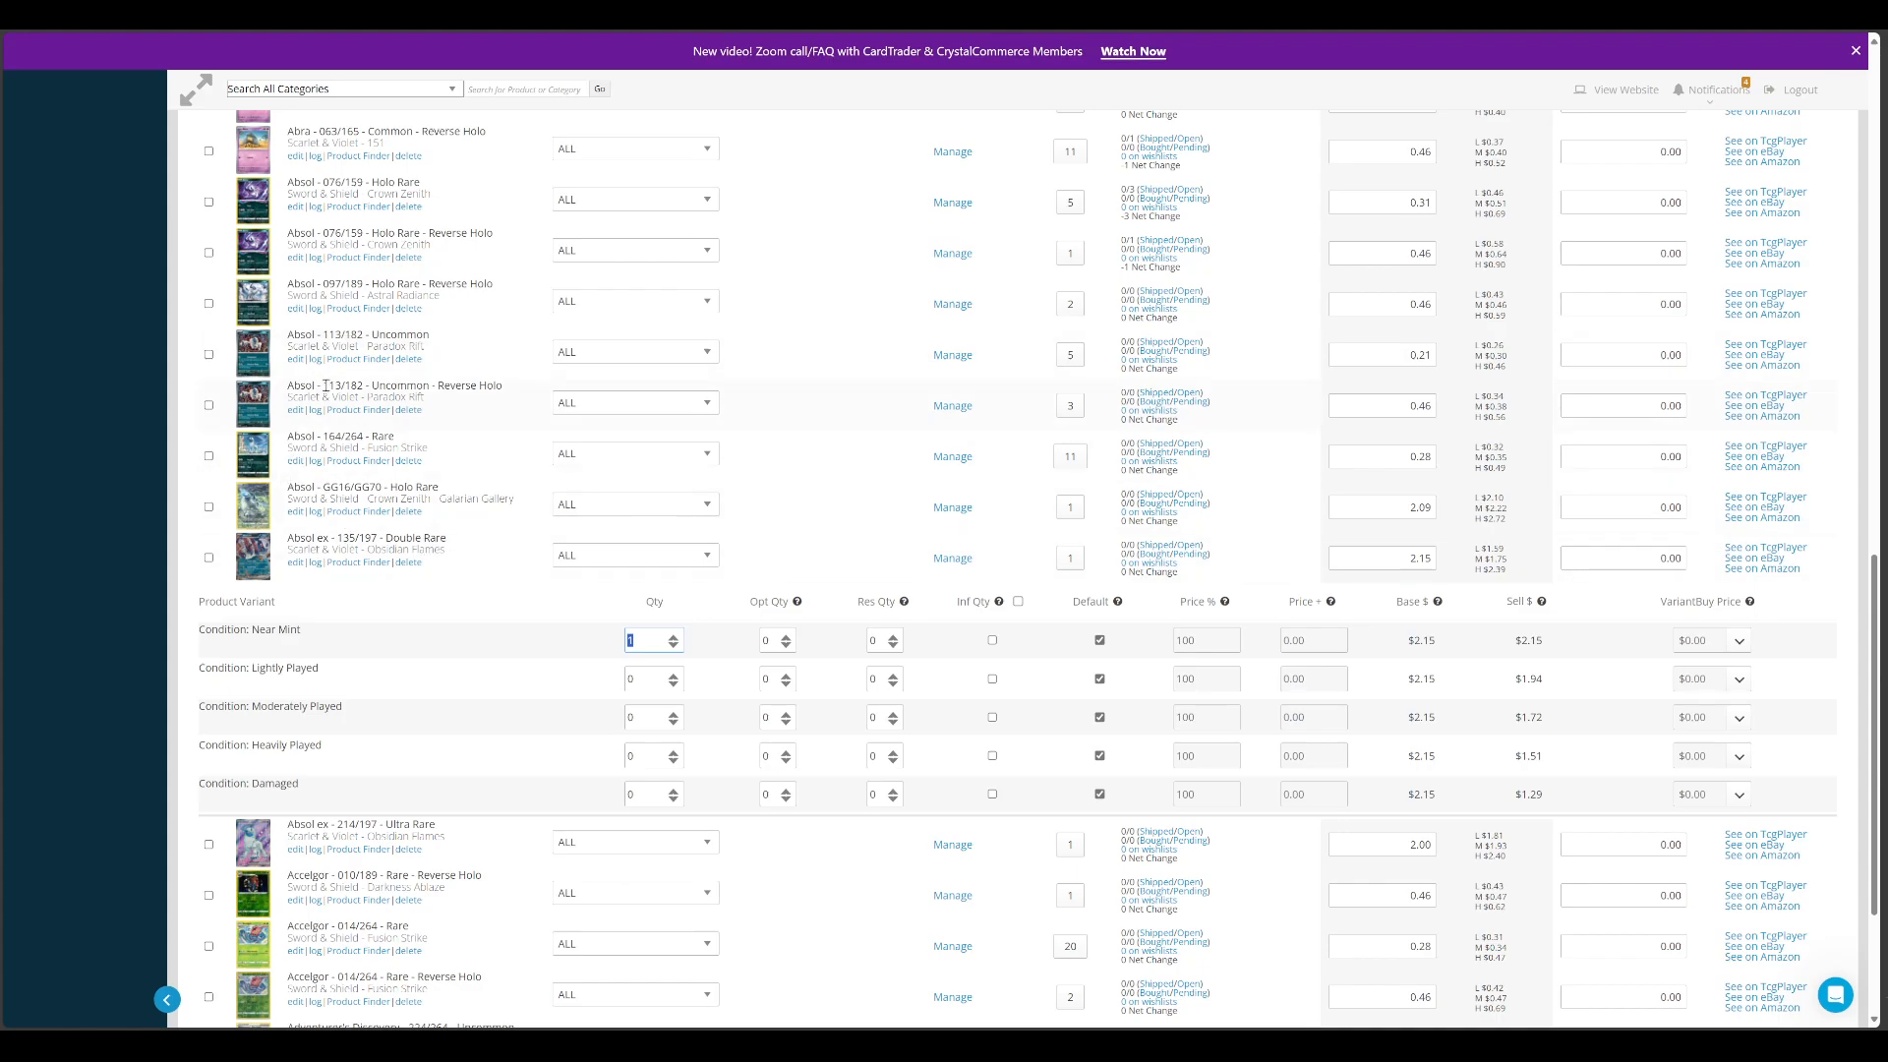
left_click(948, 406)
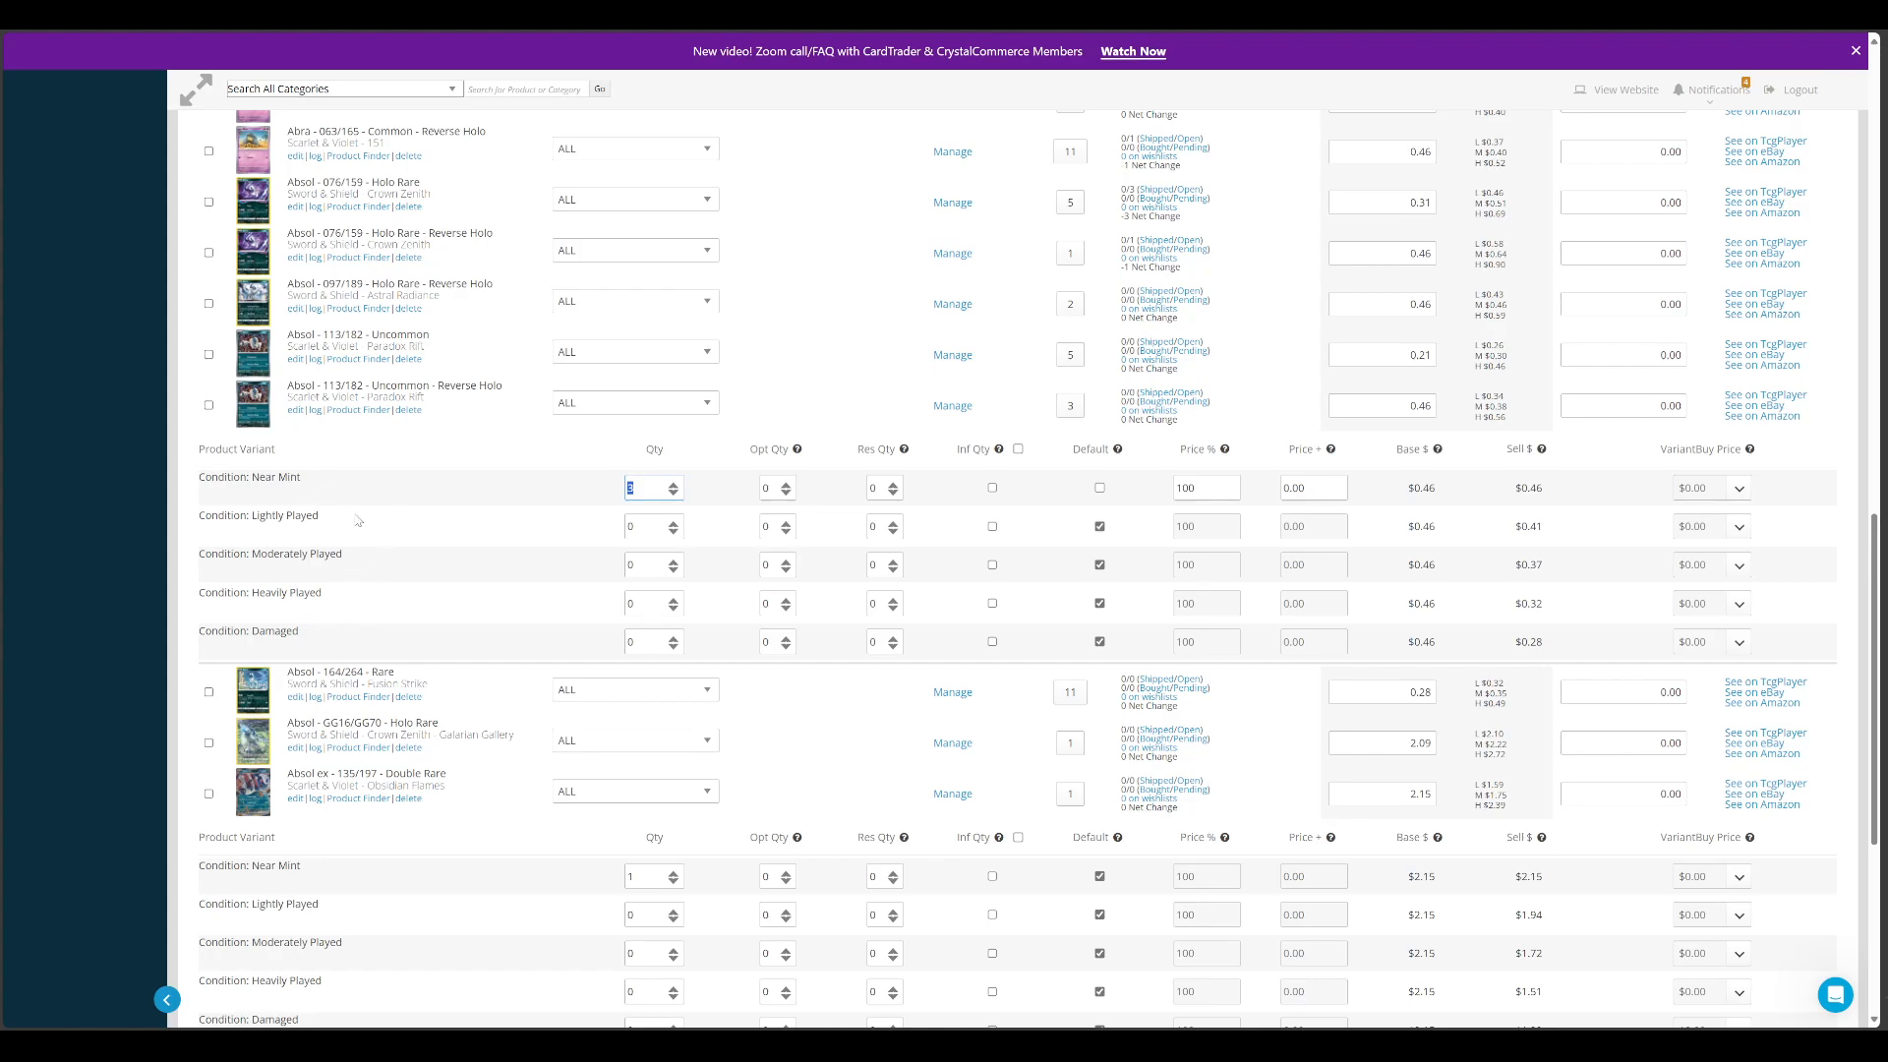
Hide the Absol 113/182 Reverse Holo variants, switch to CardTrader and examine the Venusaur ex card page and the item's edit form
left_click(942, 407)
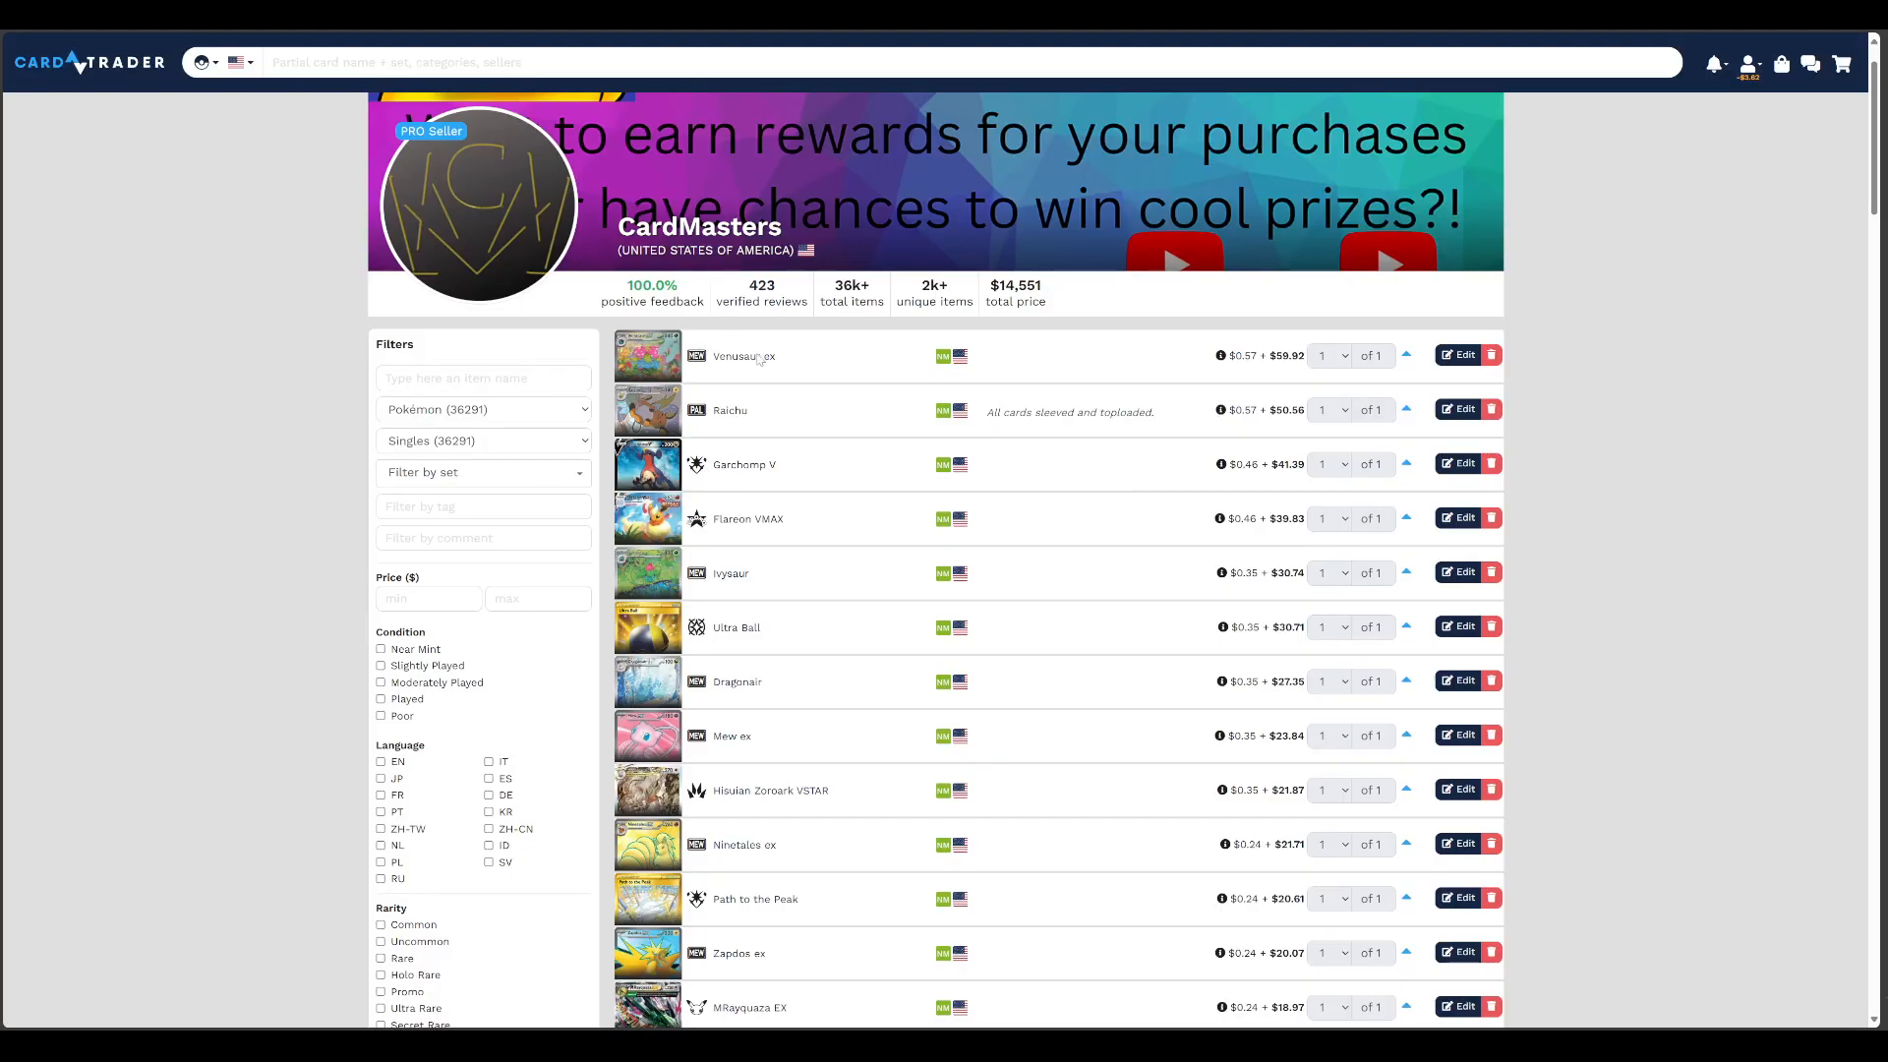
left_click(757, 357)
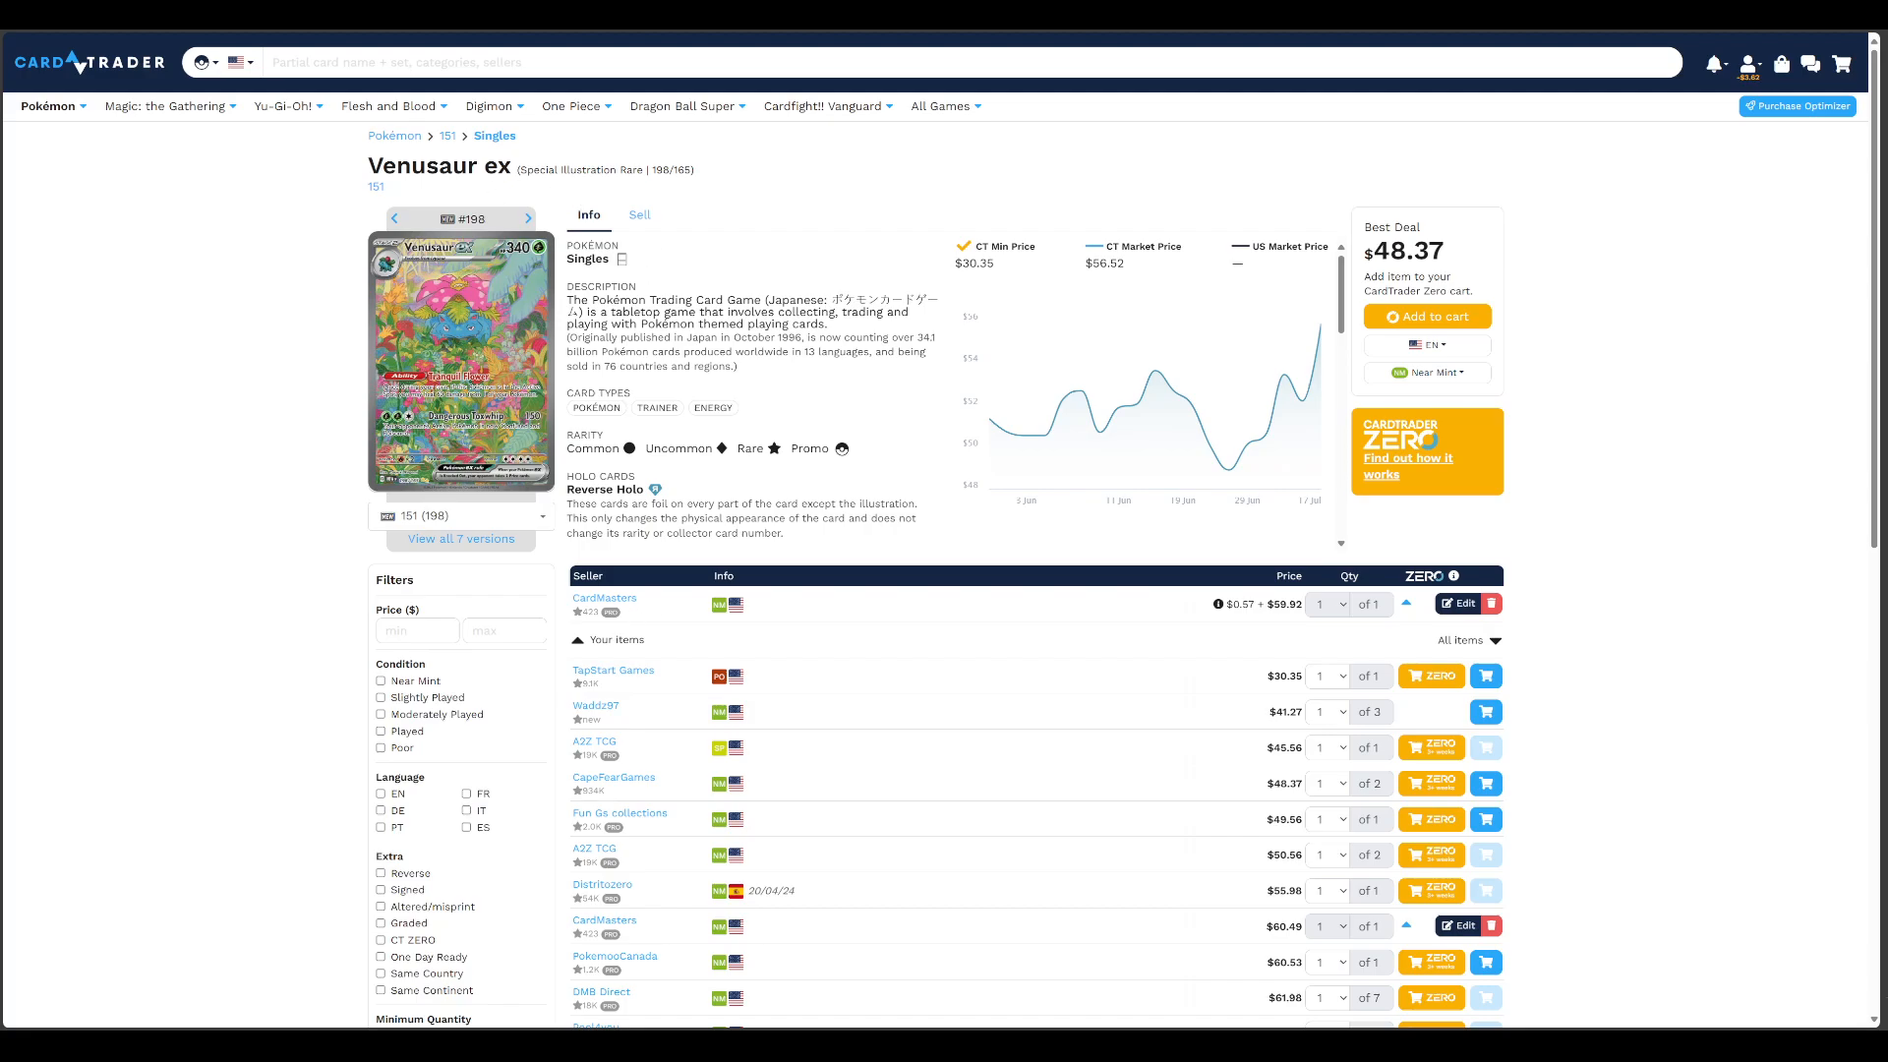
key("alt+Left")
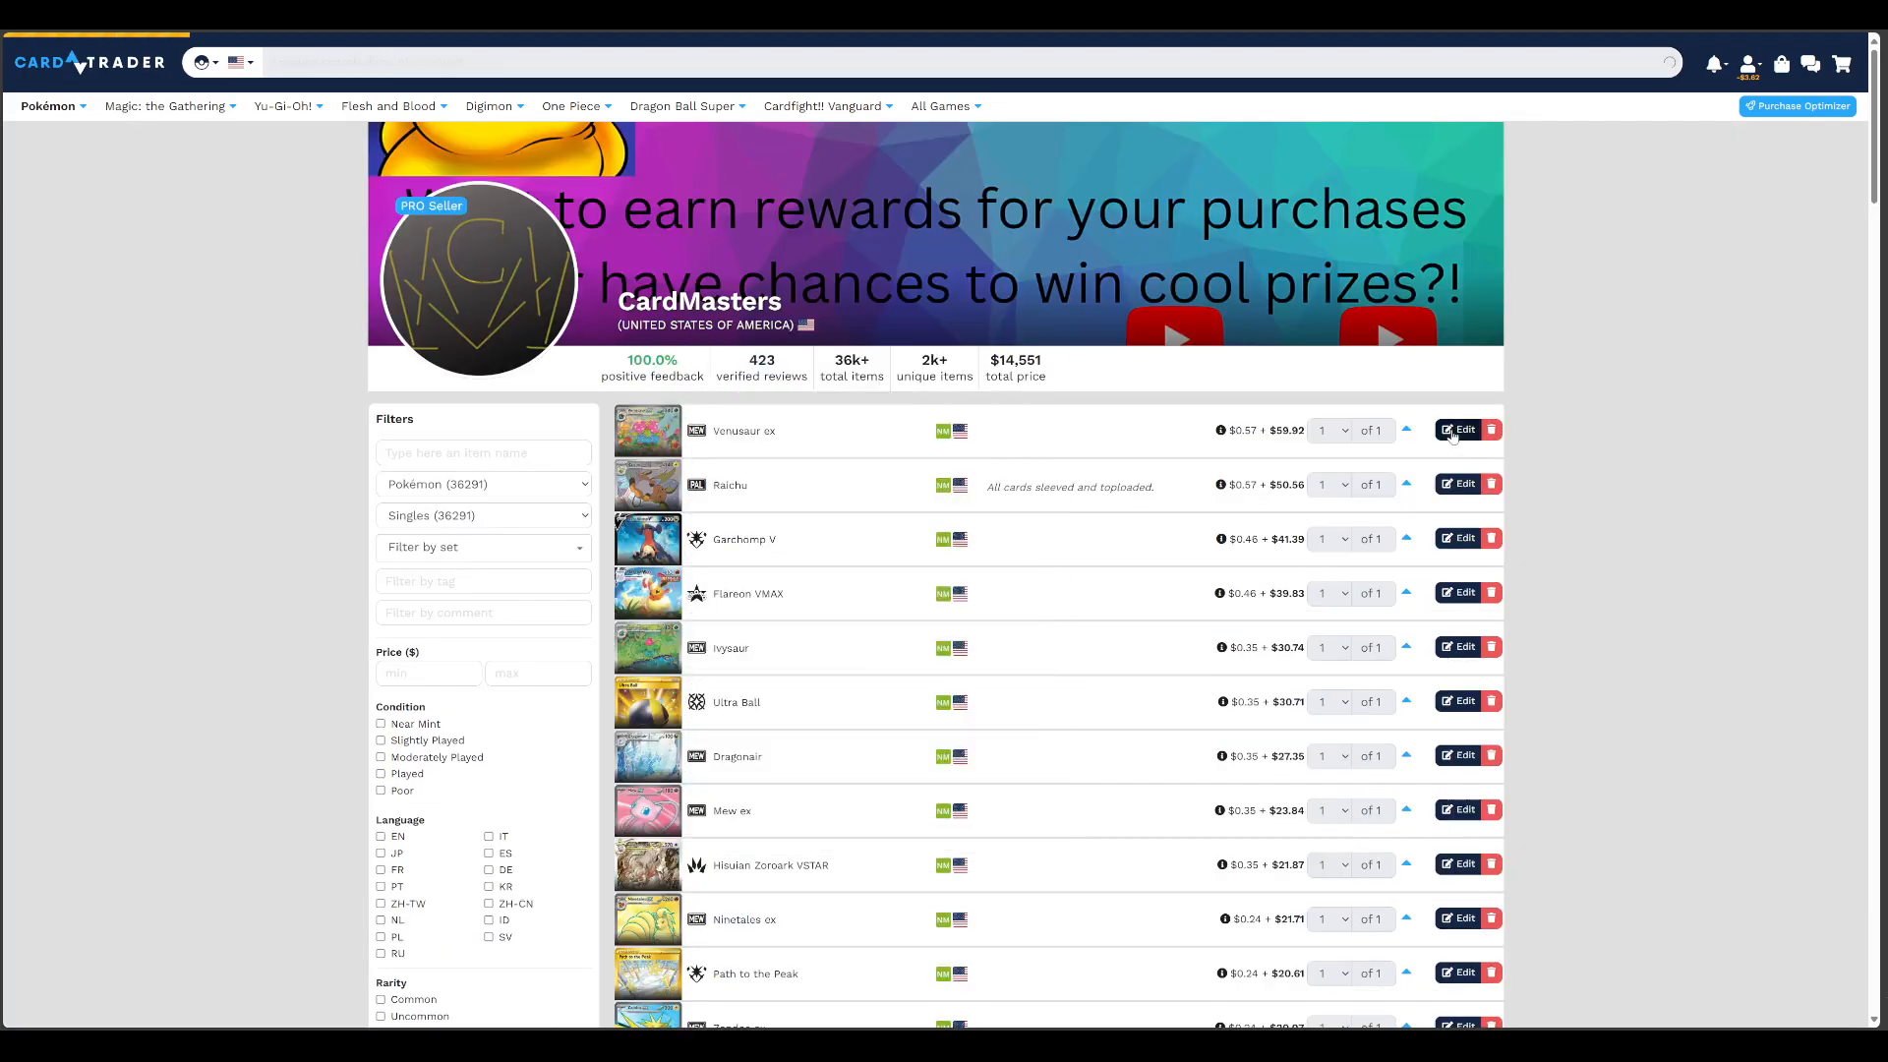
left_click(1447, 433)
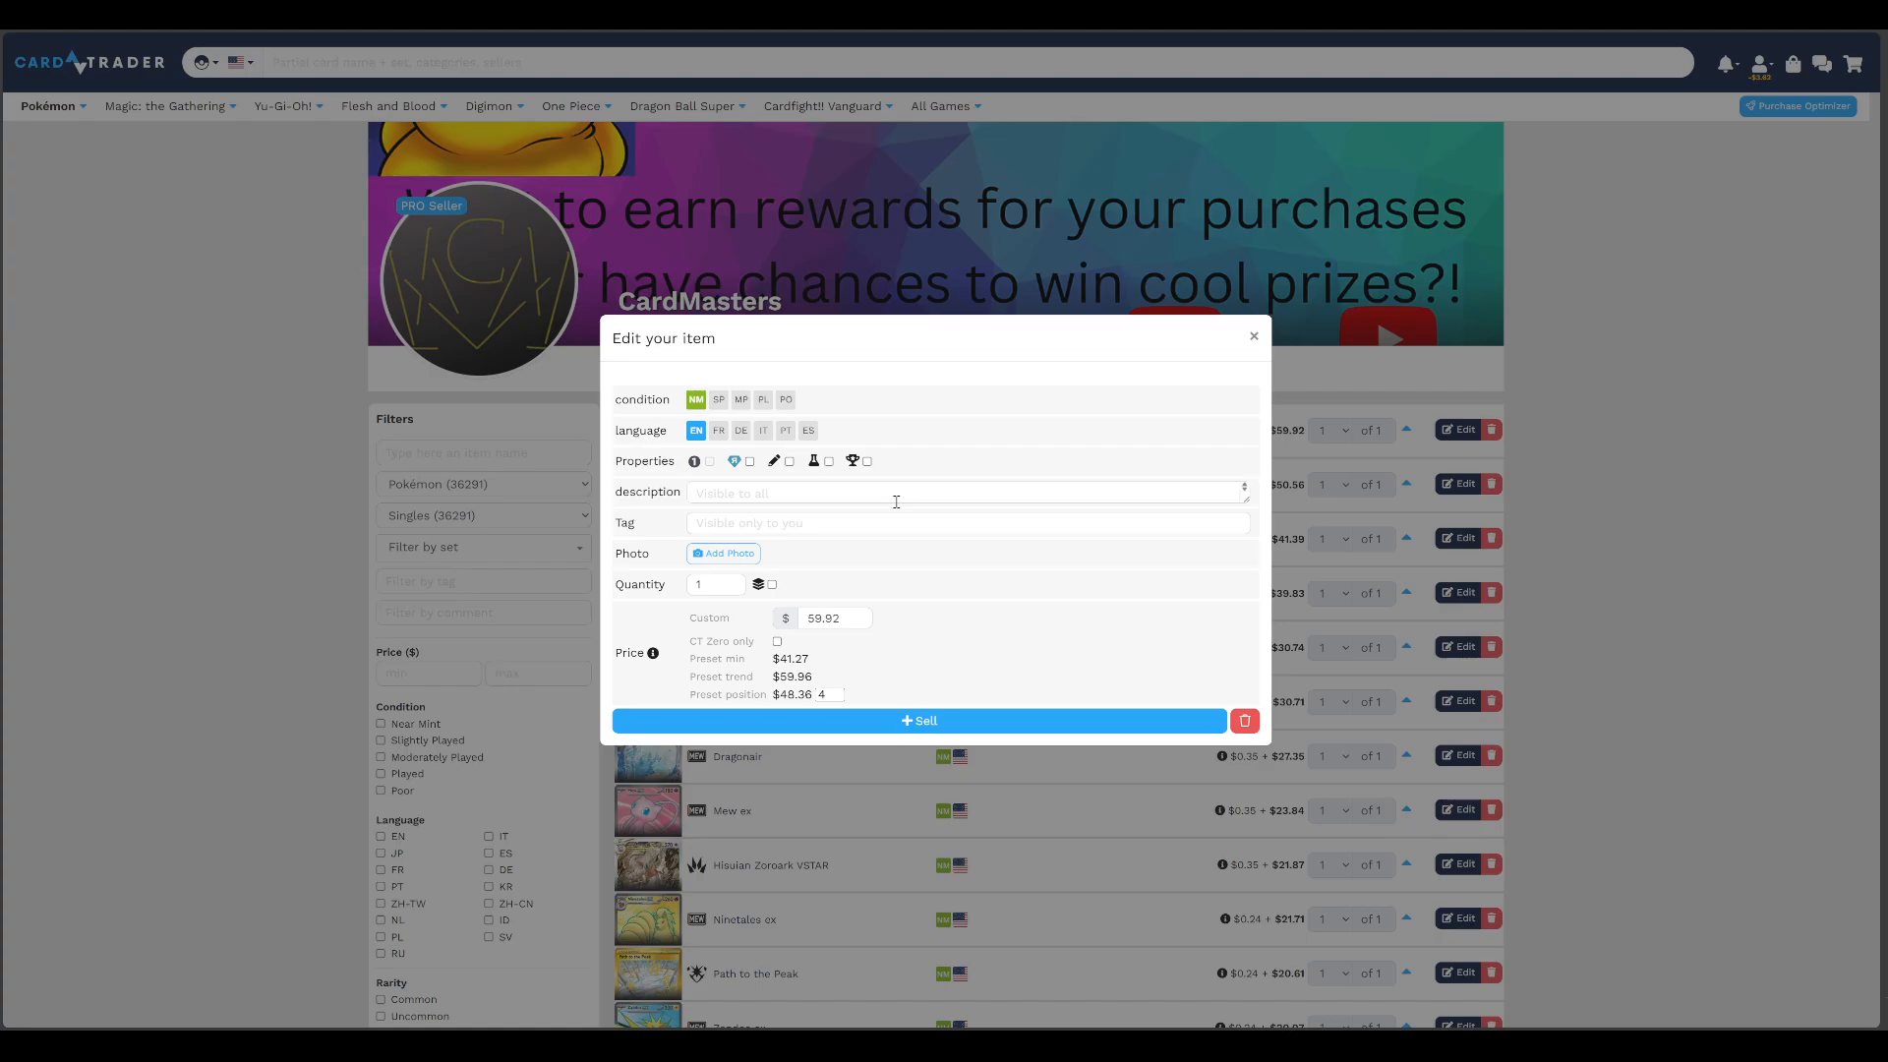
left_click(1254, 336)
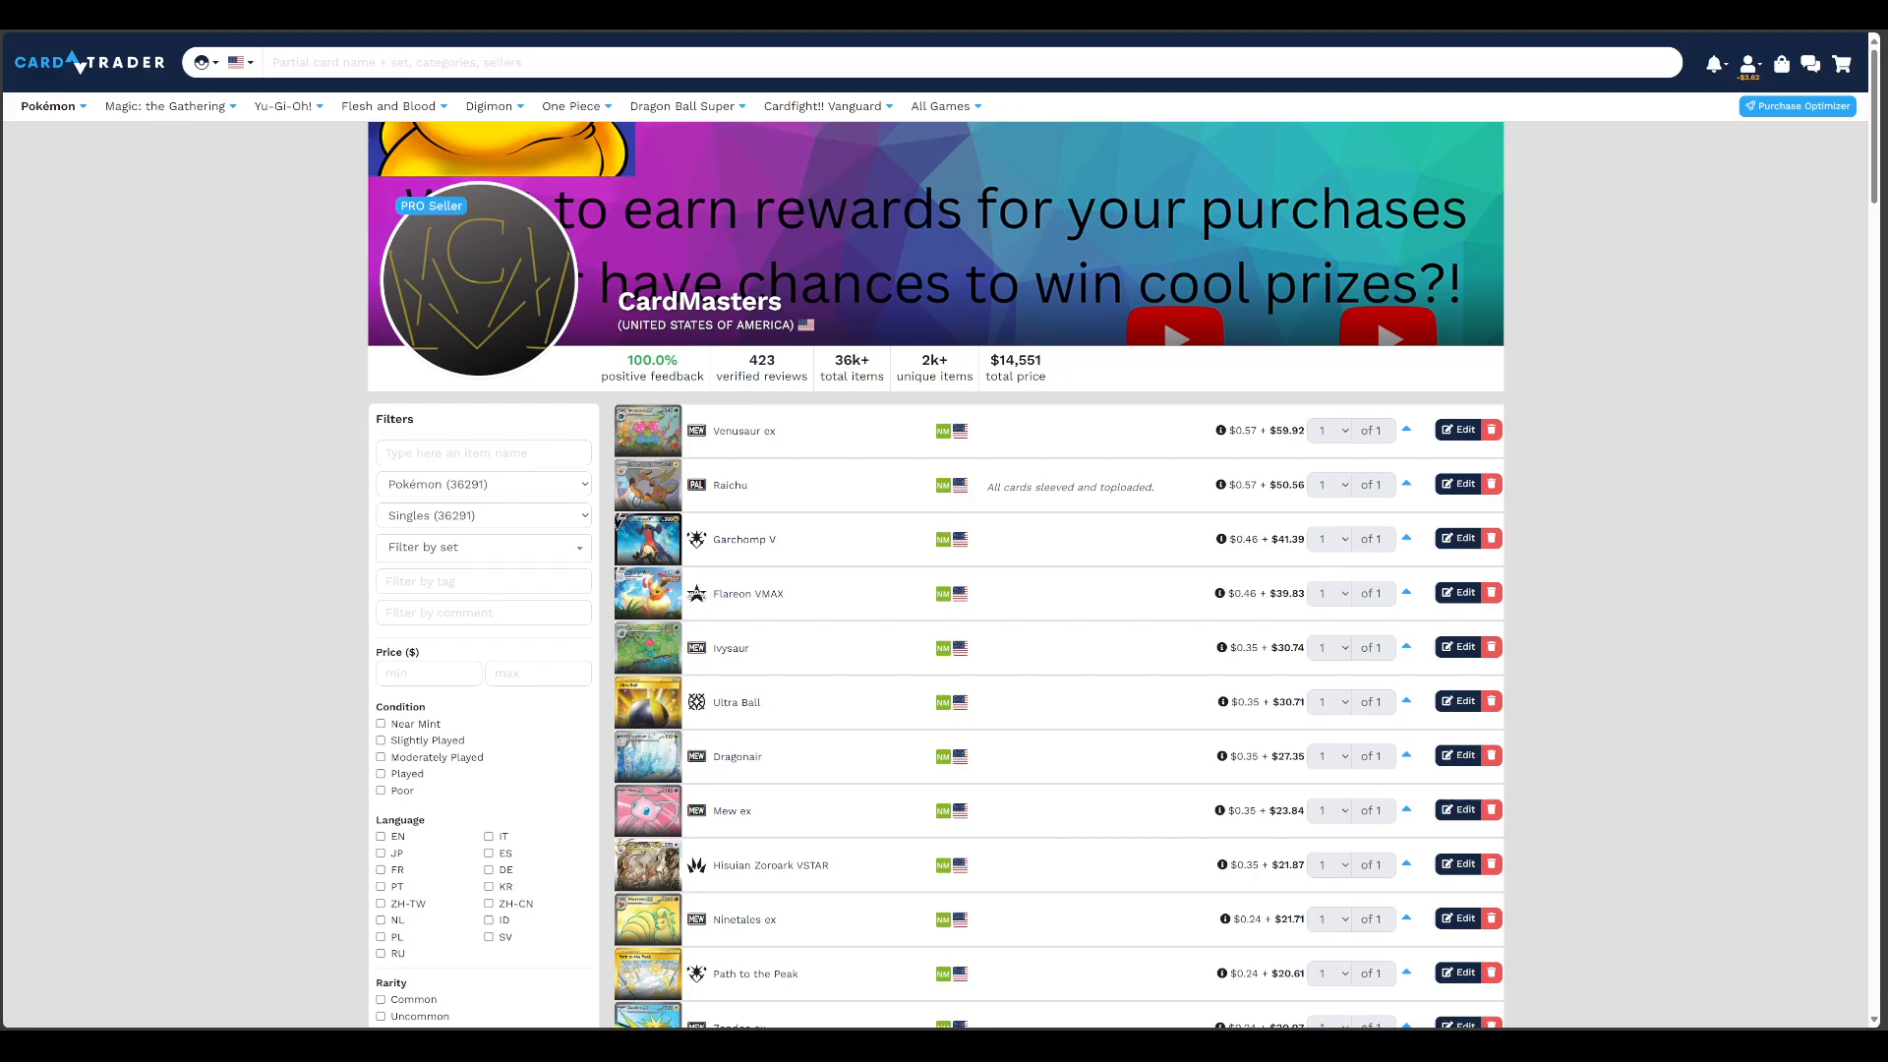
Switch to CrystalCommerce, collapse the Absol ex 135/197 variants and view the market data of Absol 164/264
key("ctrl+shift+Tab")
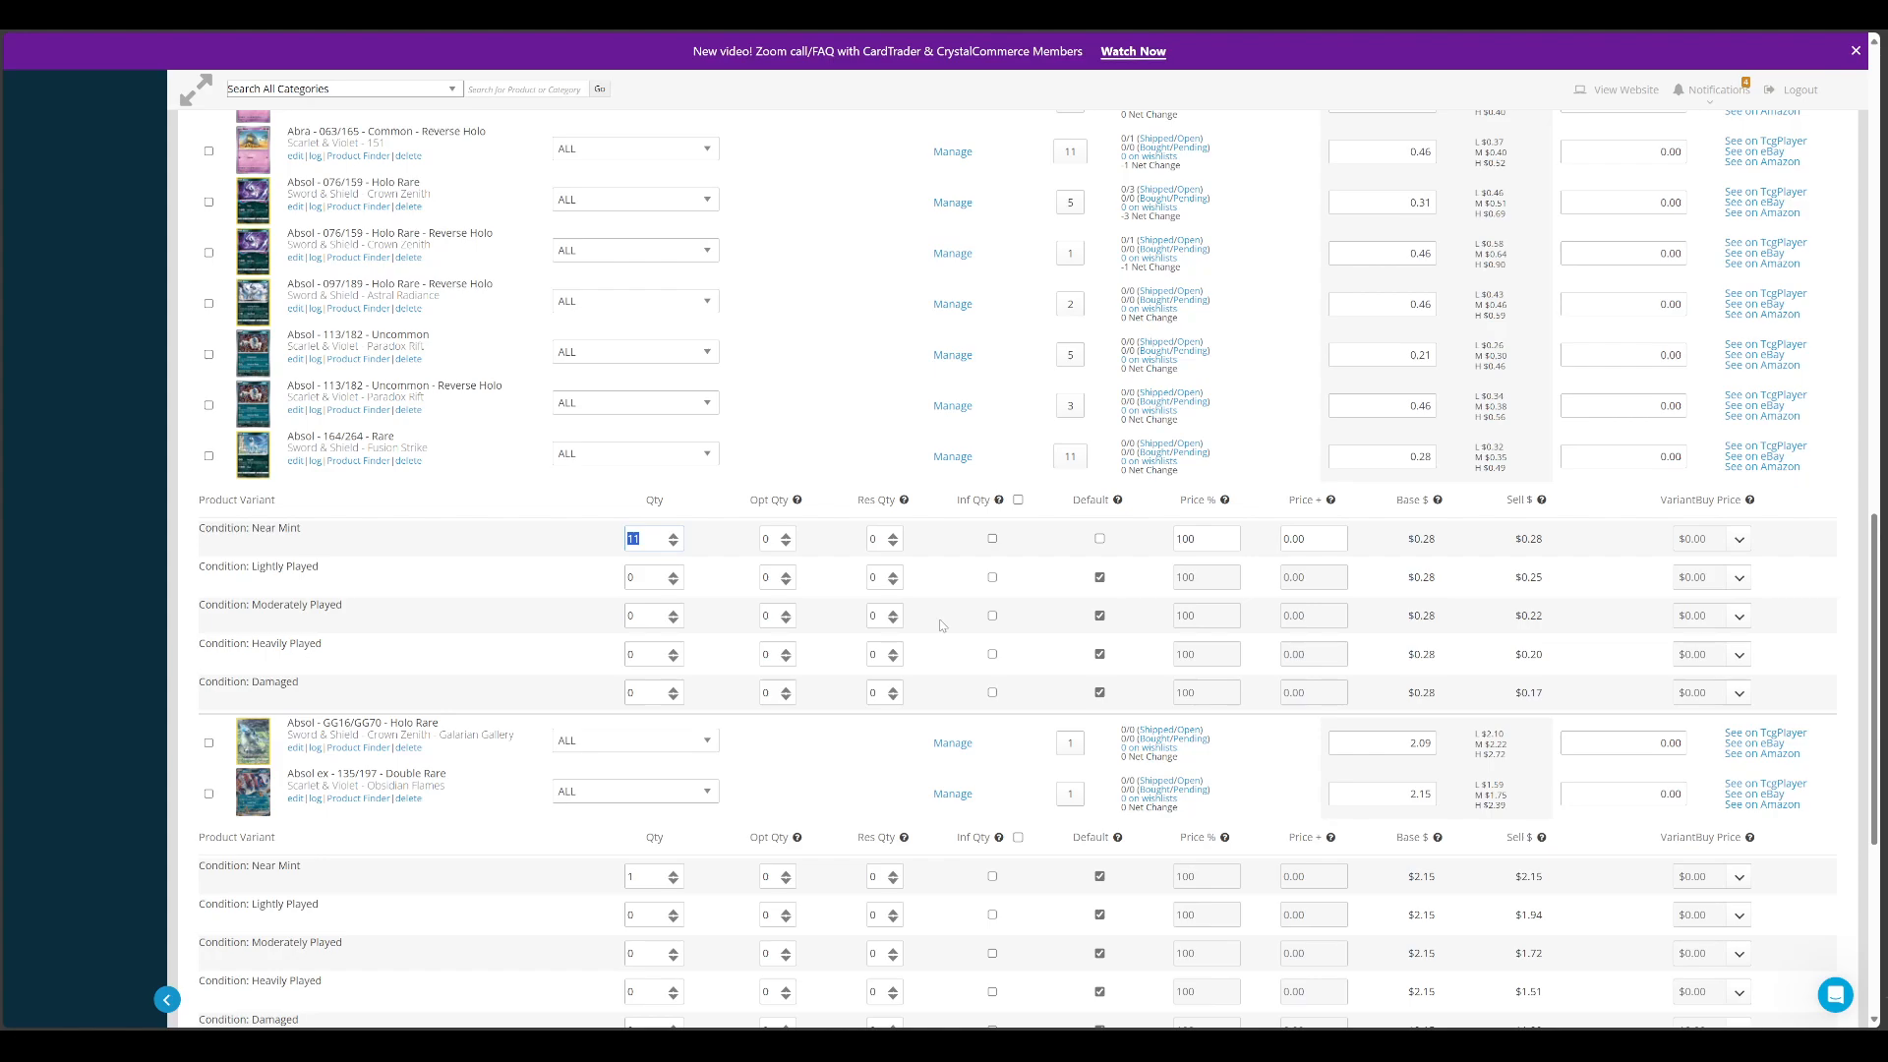
left_click(953, 795)
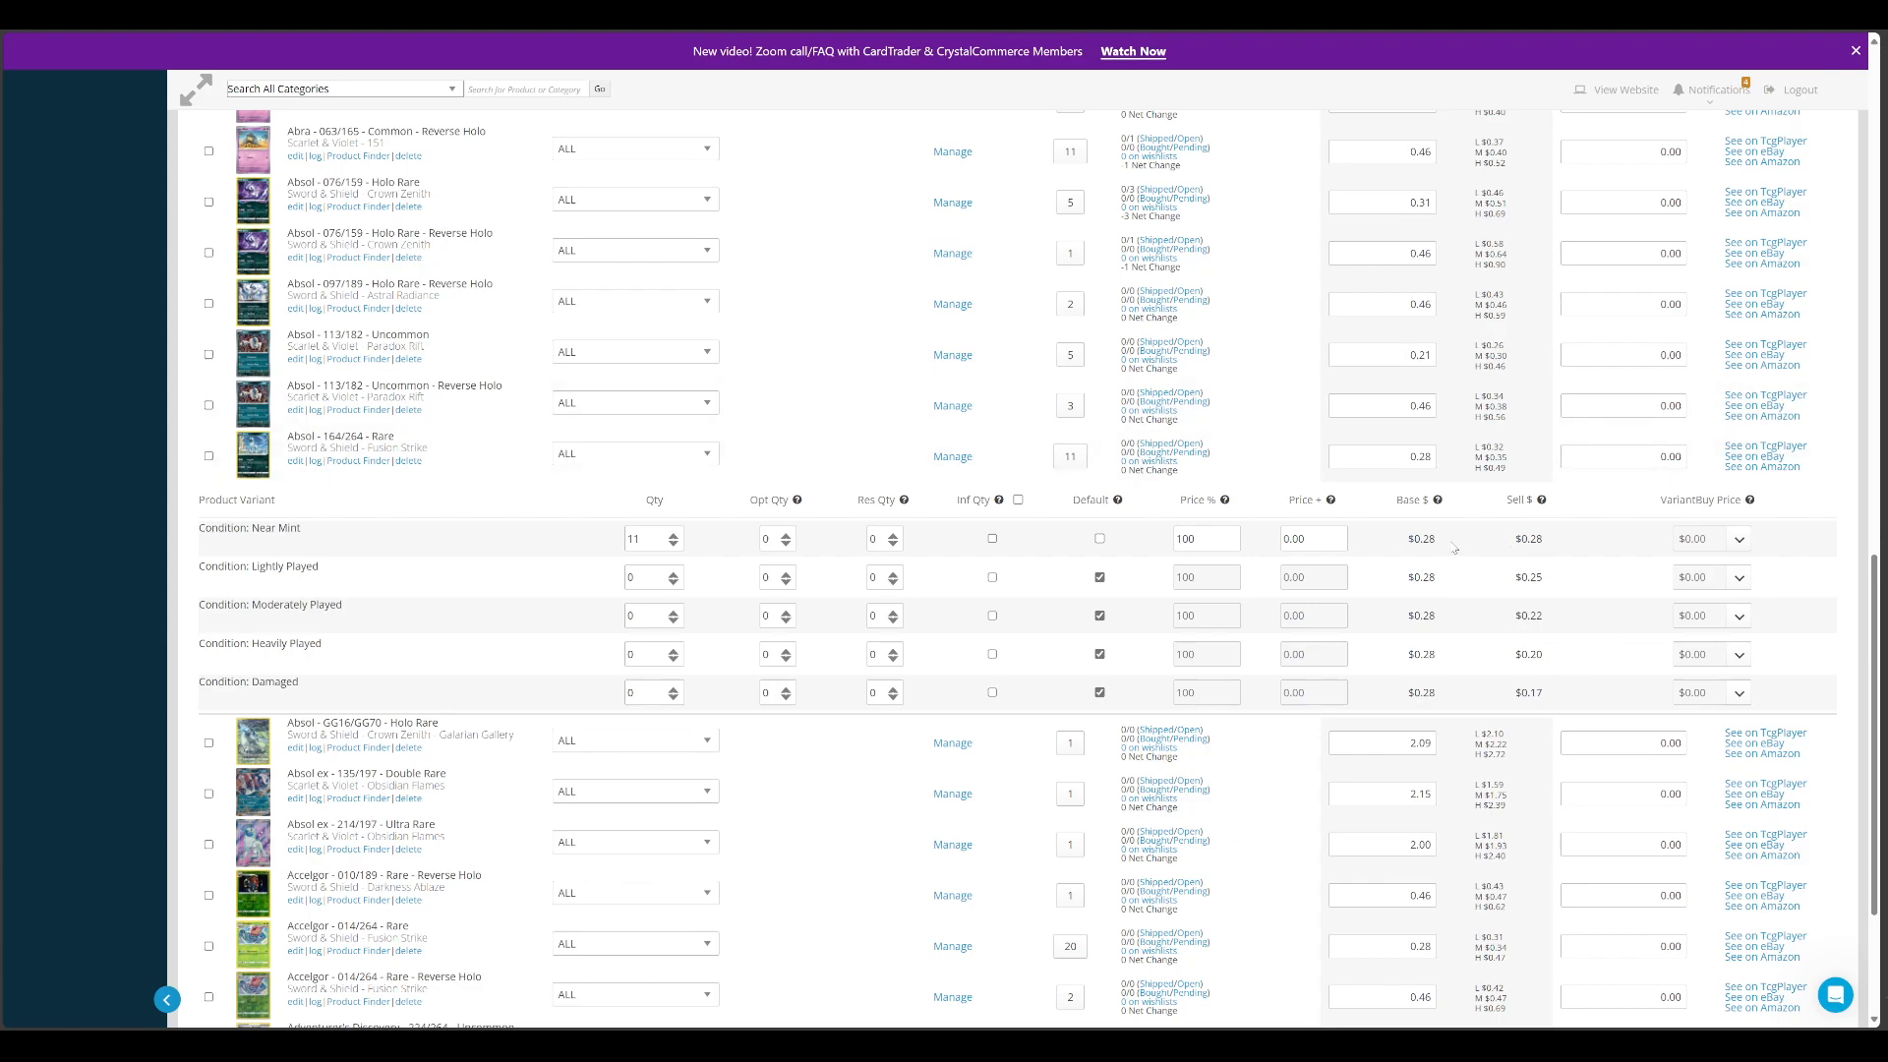
mouse_move(1482, 450)
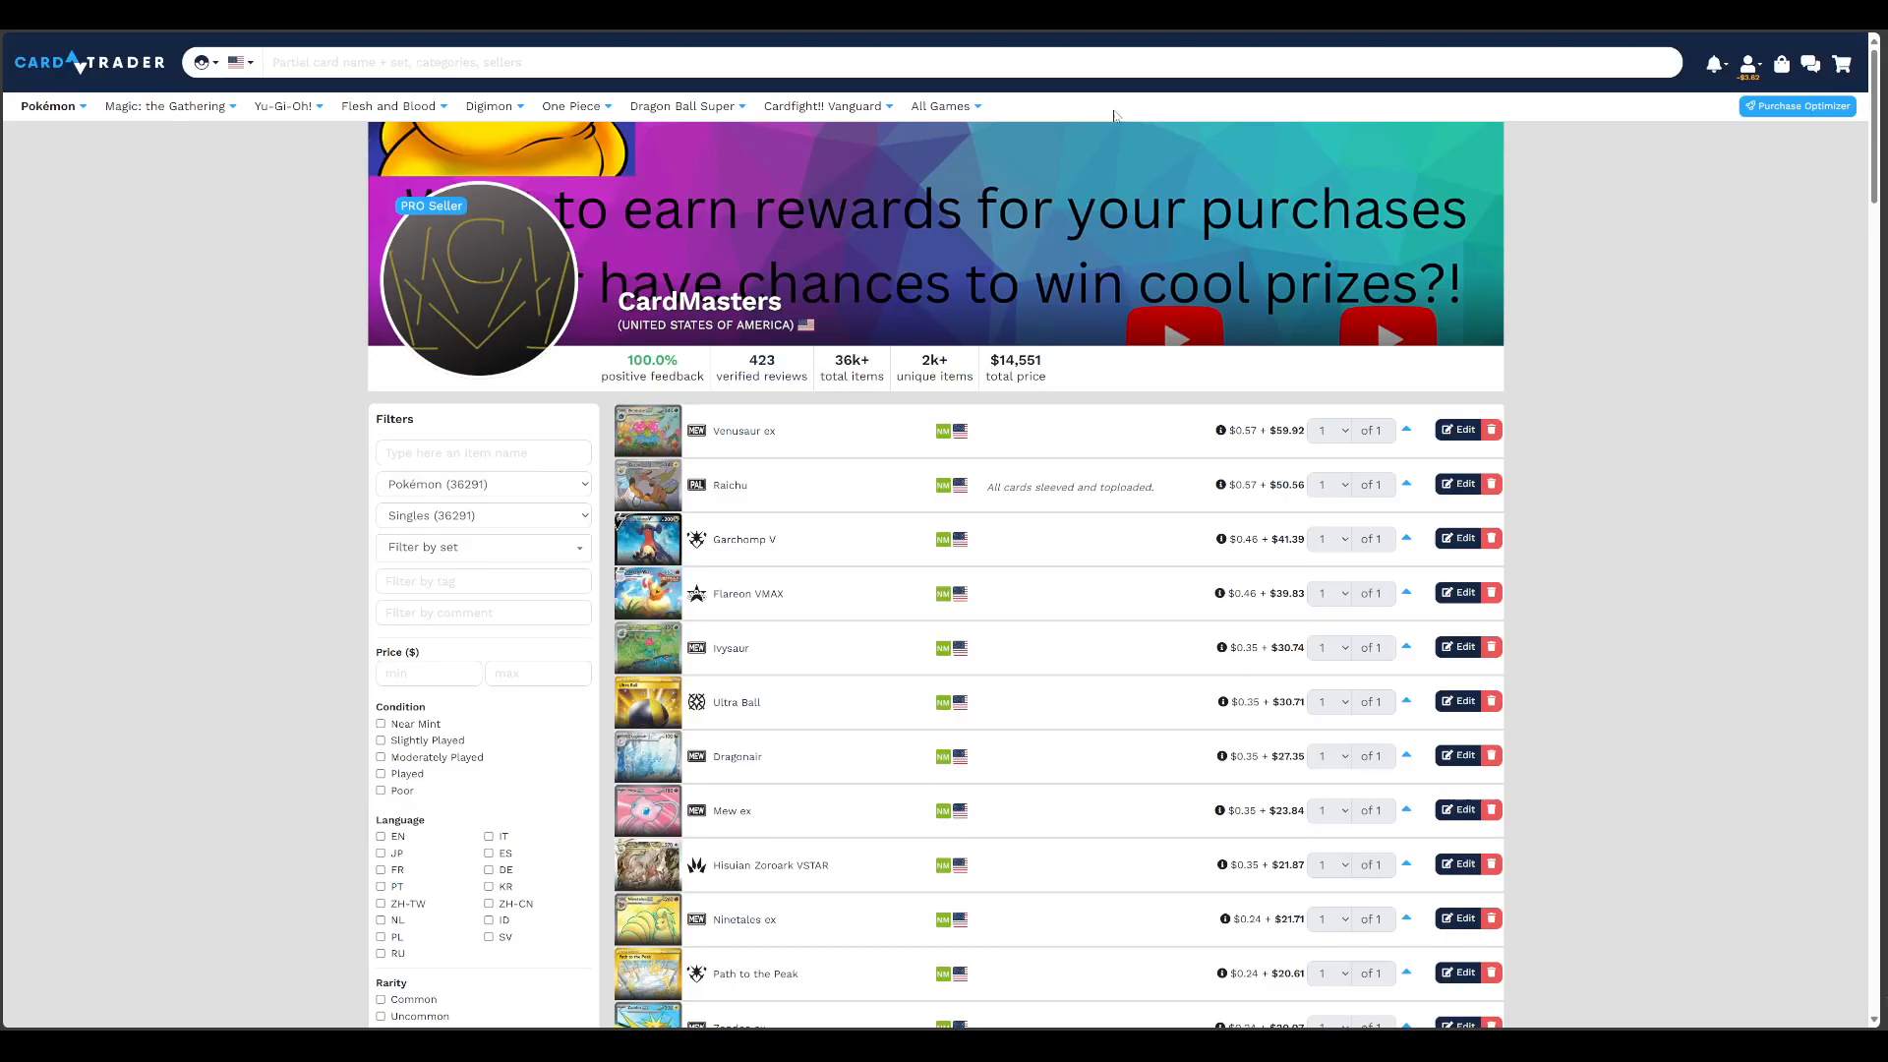
Switch to CardTrader, filter the store's Pokémon singles by the name absol and open the Fusion Strike Absol item for editing
left_click(470, 454)
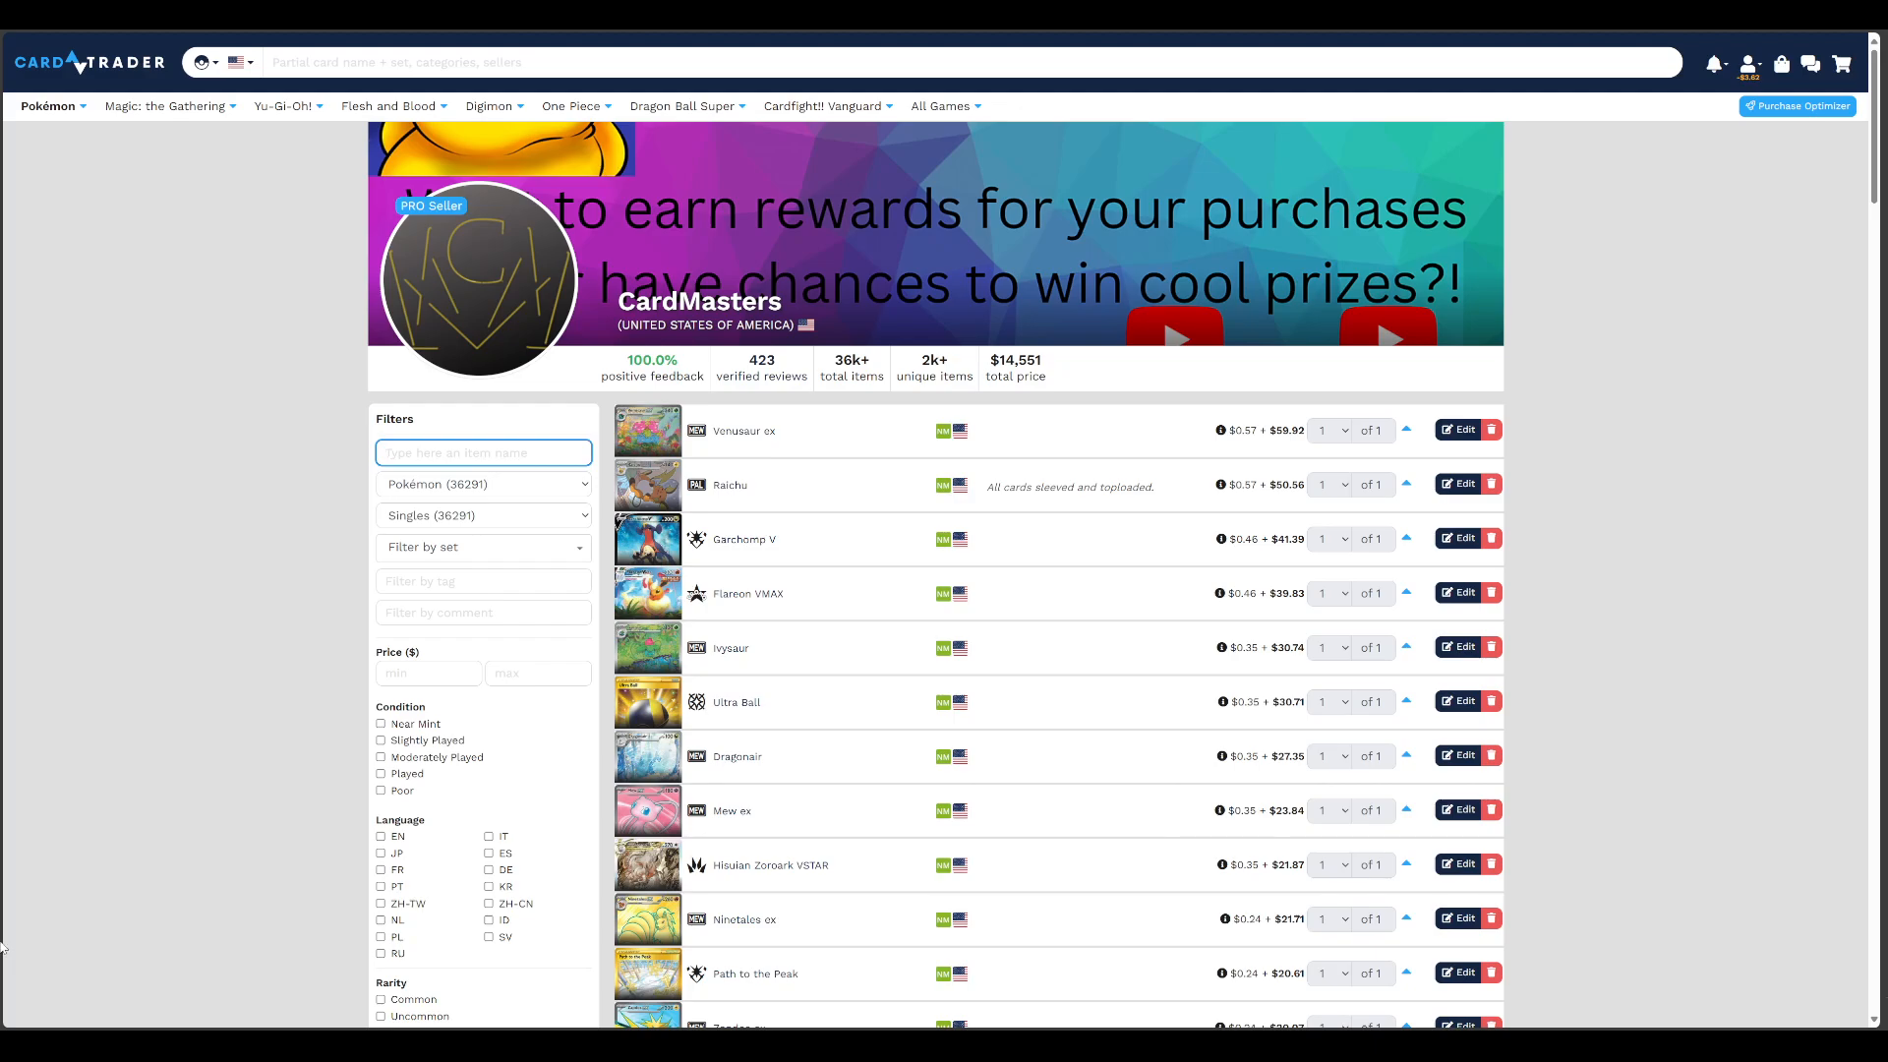
type("absol")
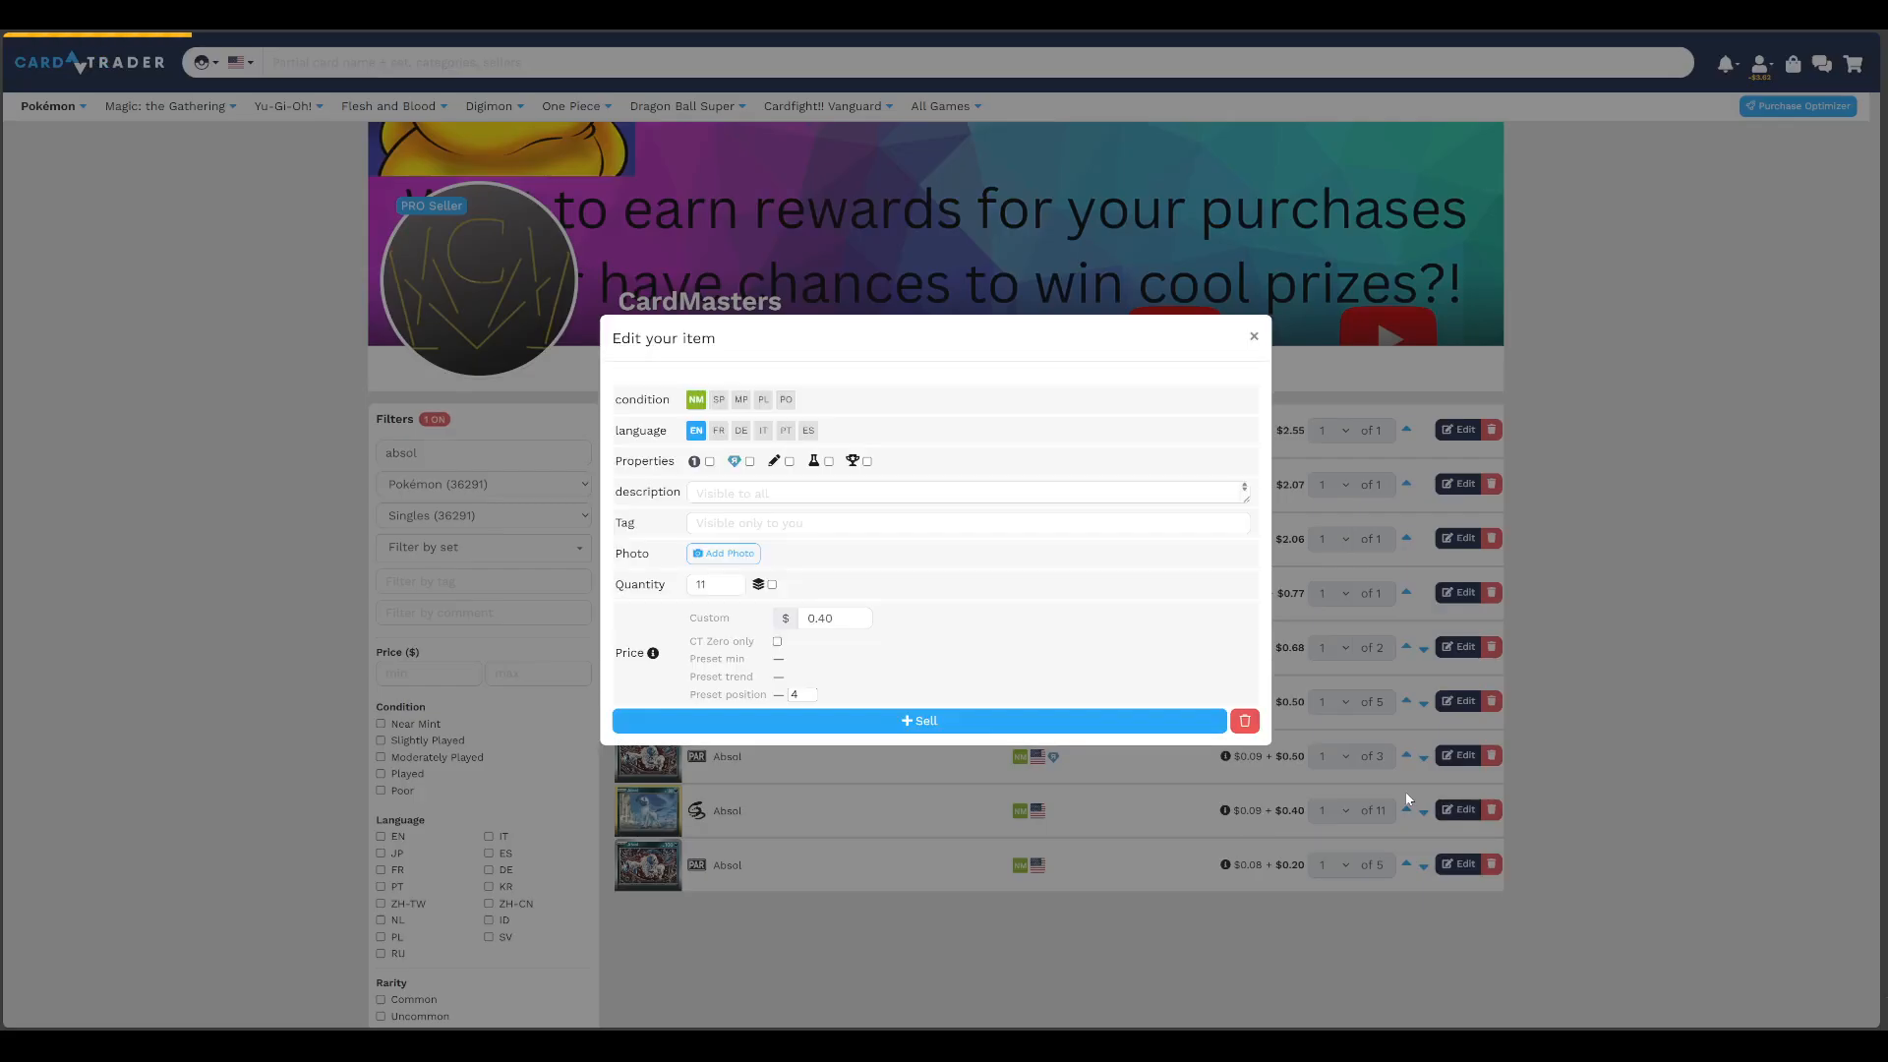
left_click(1458, 809)
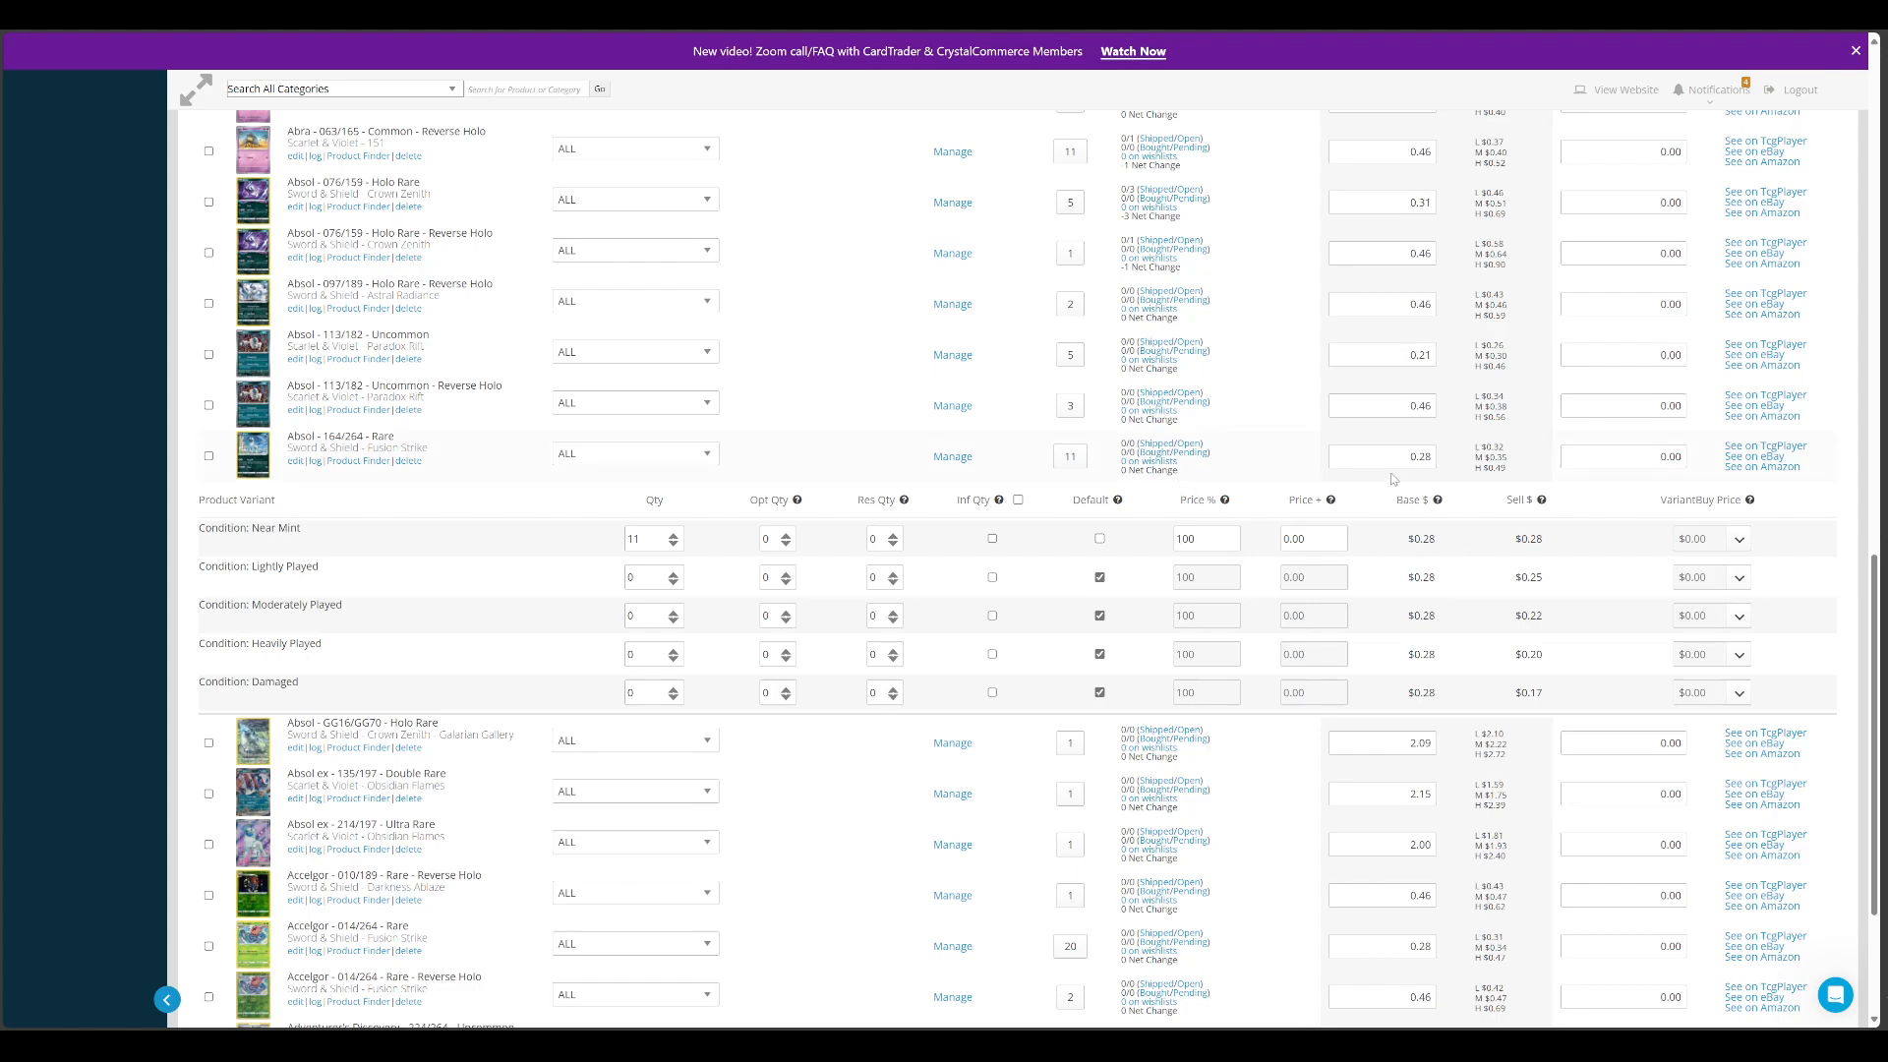
Compare CrystalCommerce's mid and high market prices for Absol 164/264 with the preset prices in CardTrader's item form, and close the form unchanged
mouse_move(1492, 454)
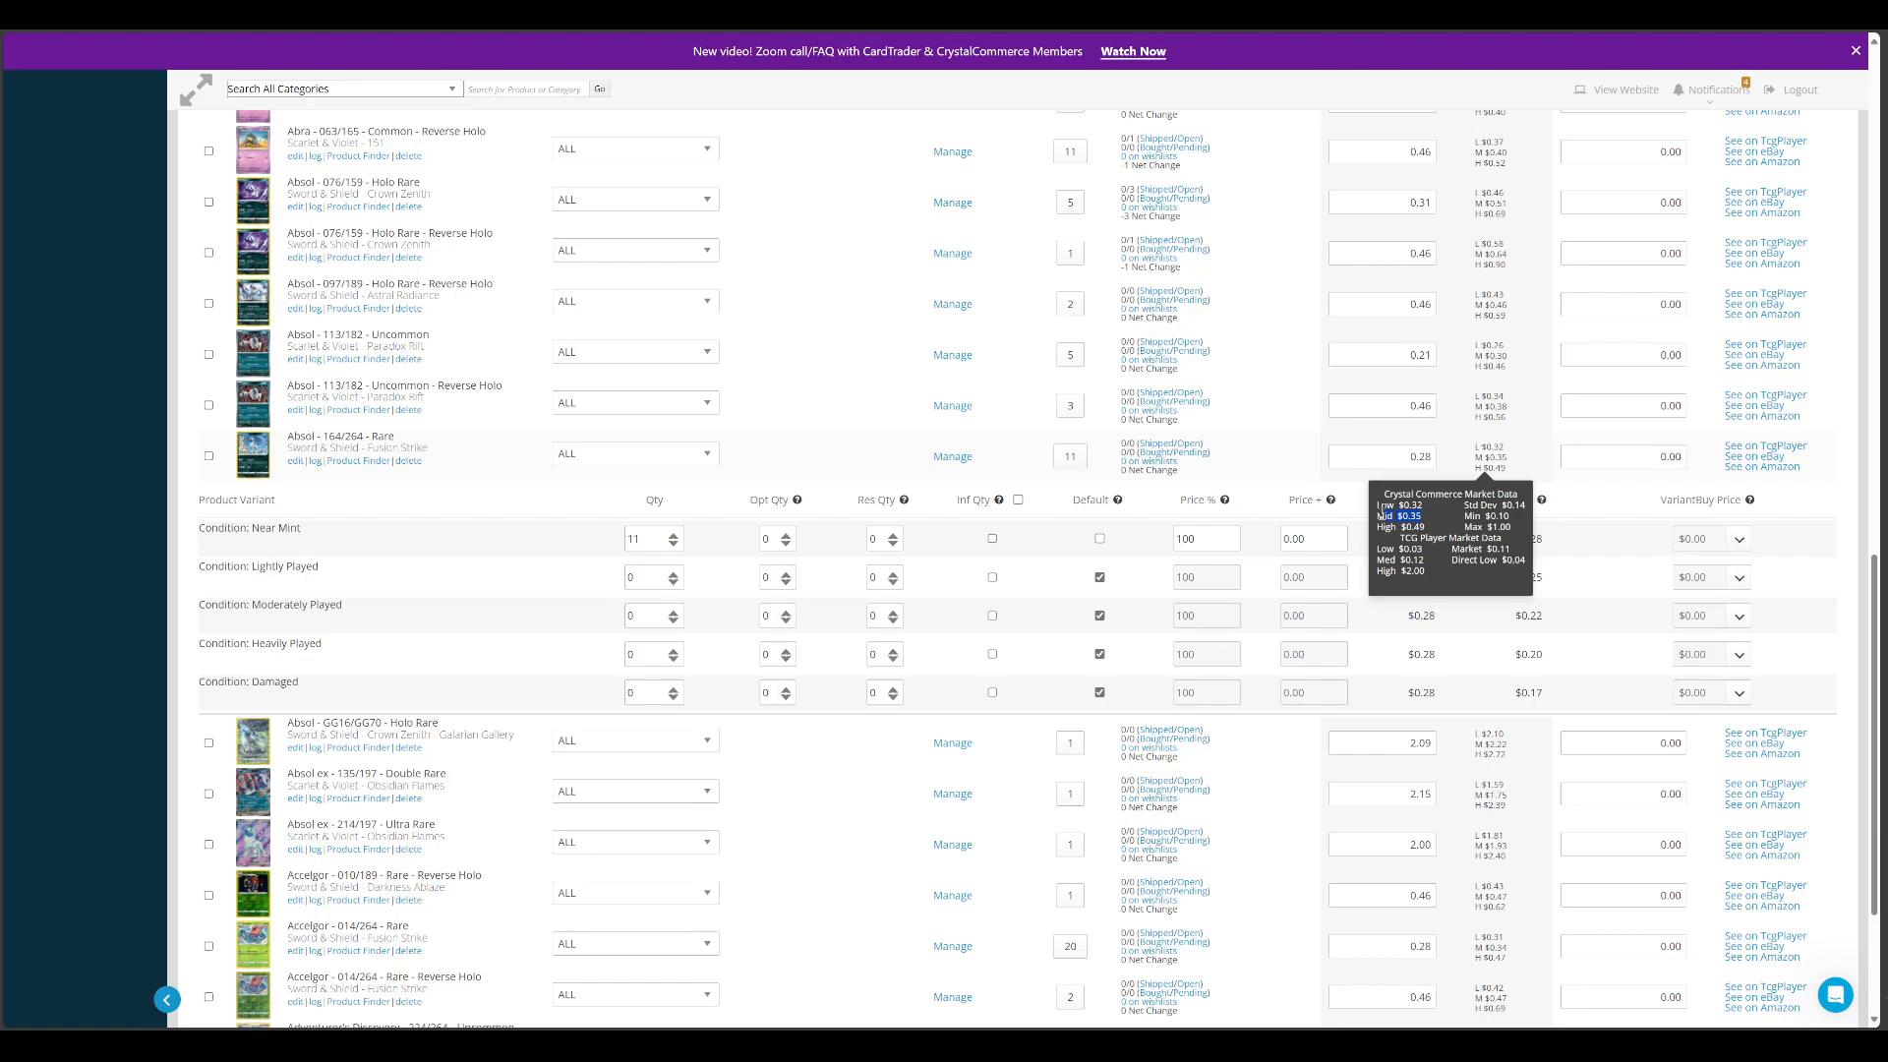
left_click_drag(1381, 512, 1377, 510)
mouse_move(1407, 518)
left_mouse_down()
mouse_move(1376, 521)
mouse_move(1403, 527)
left_mouse_up()
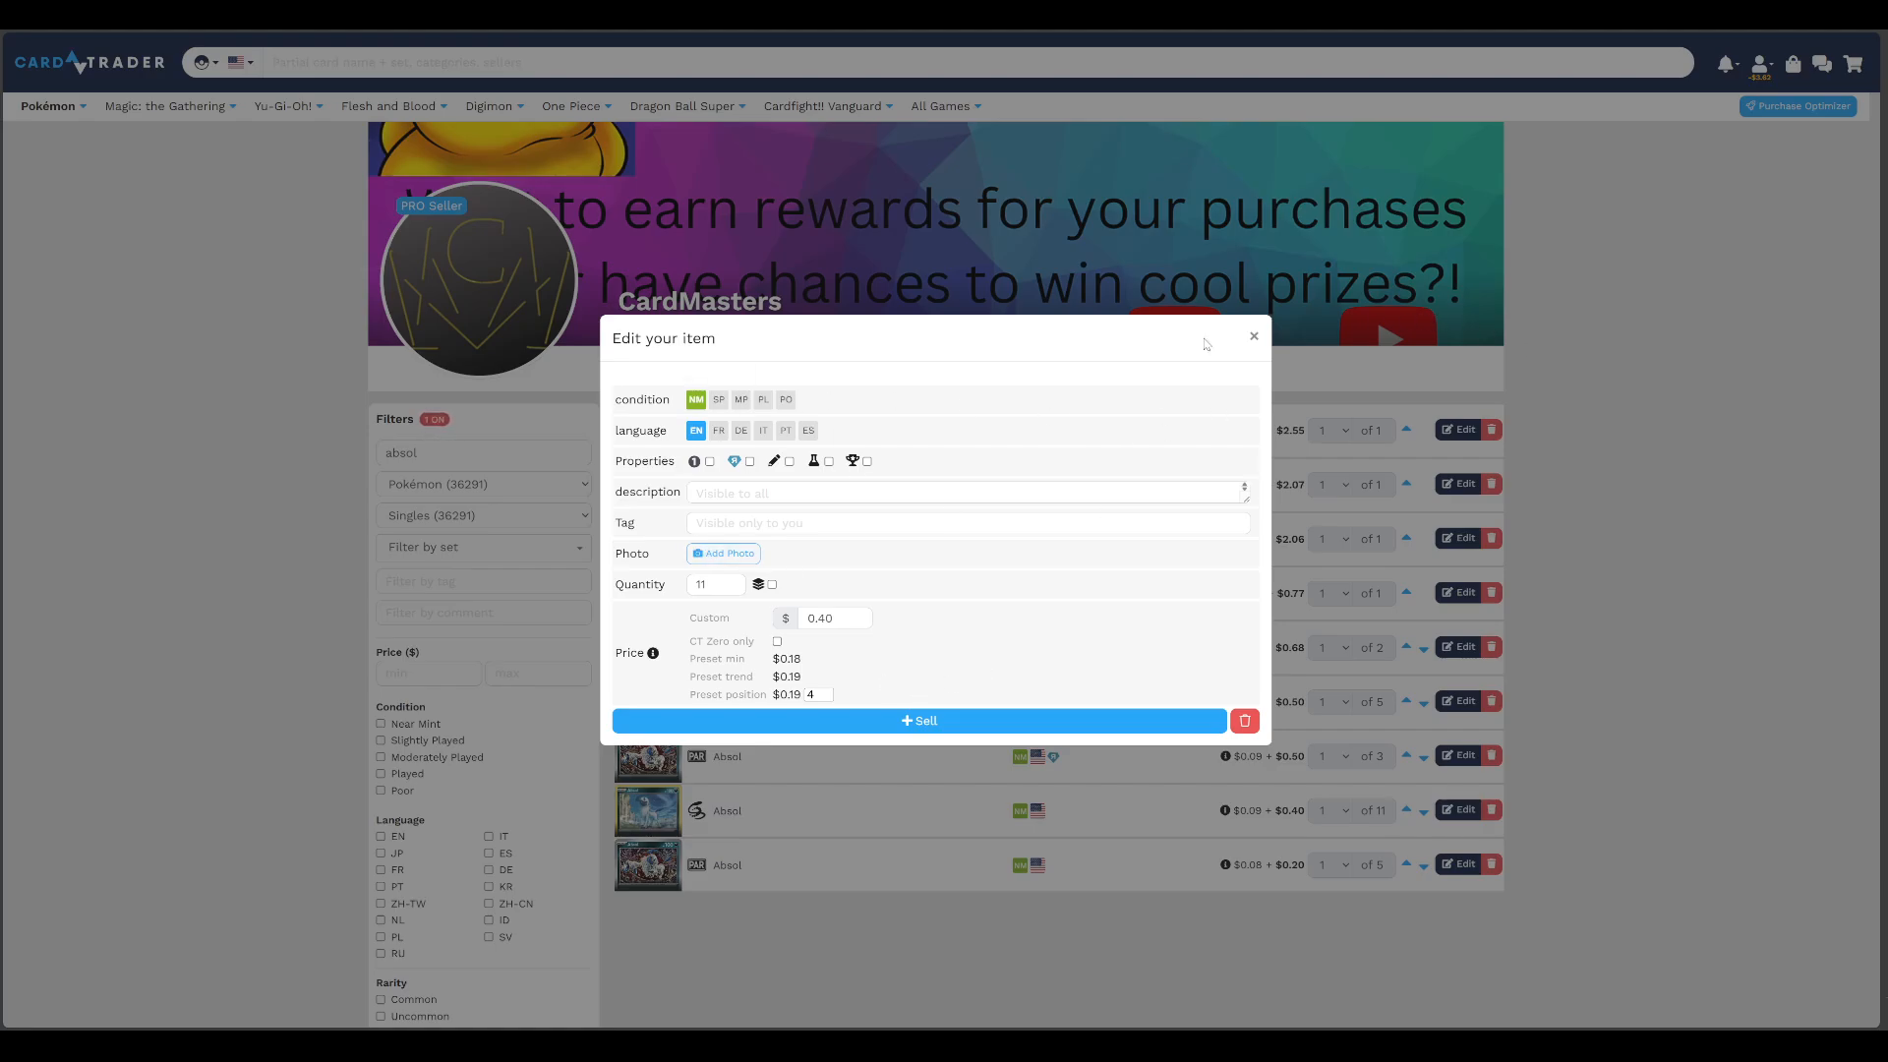
left_click(1253, 336)
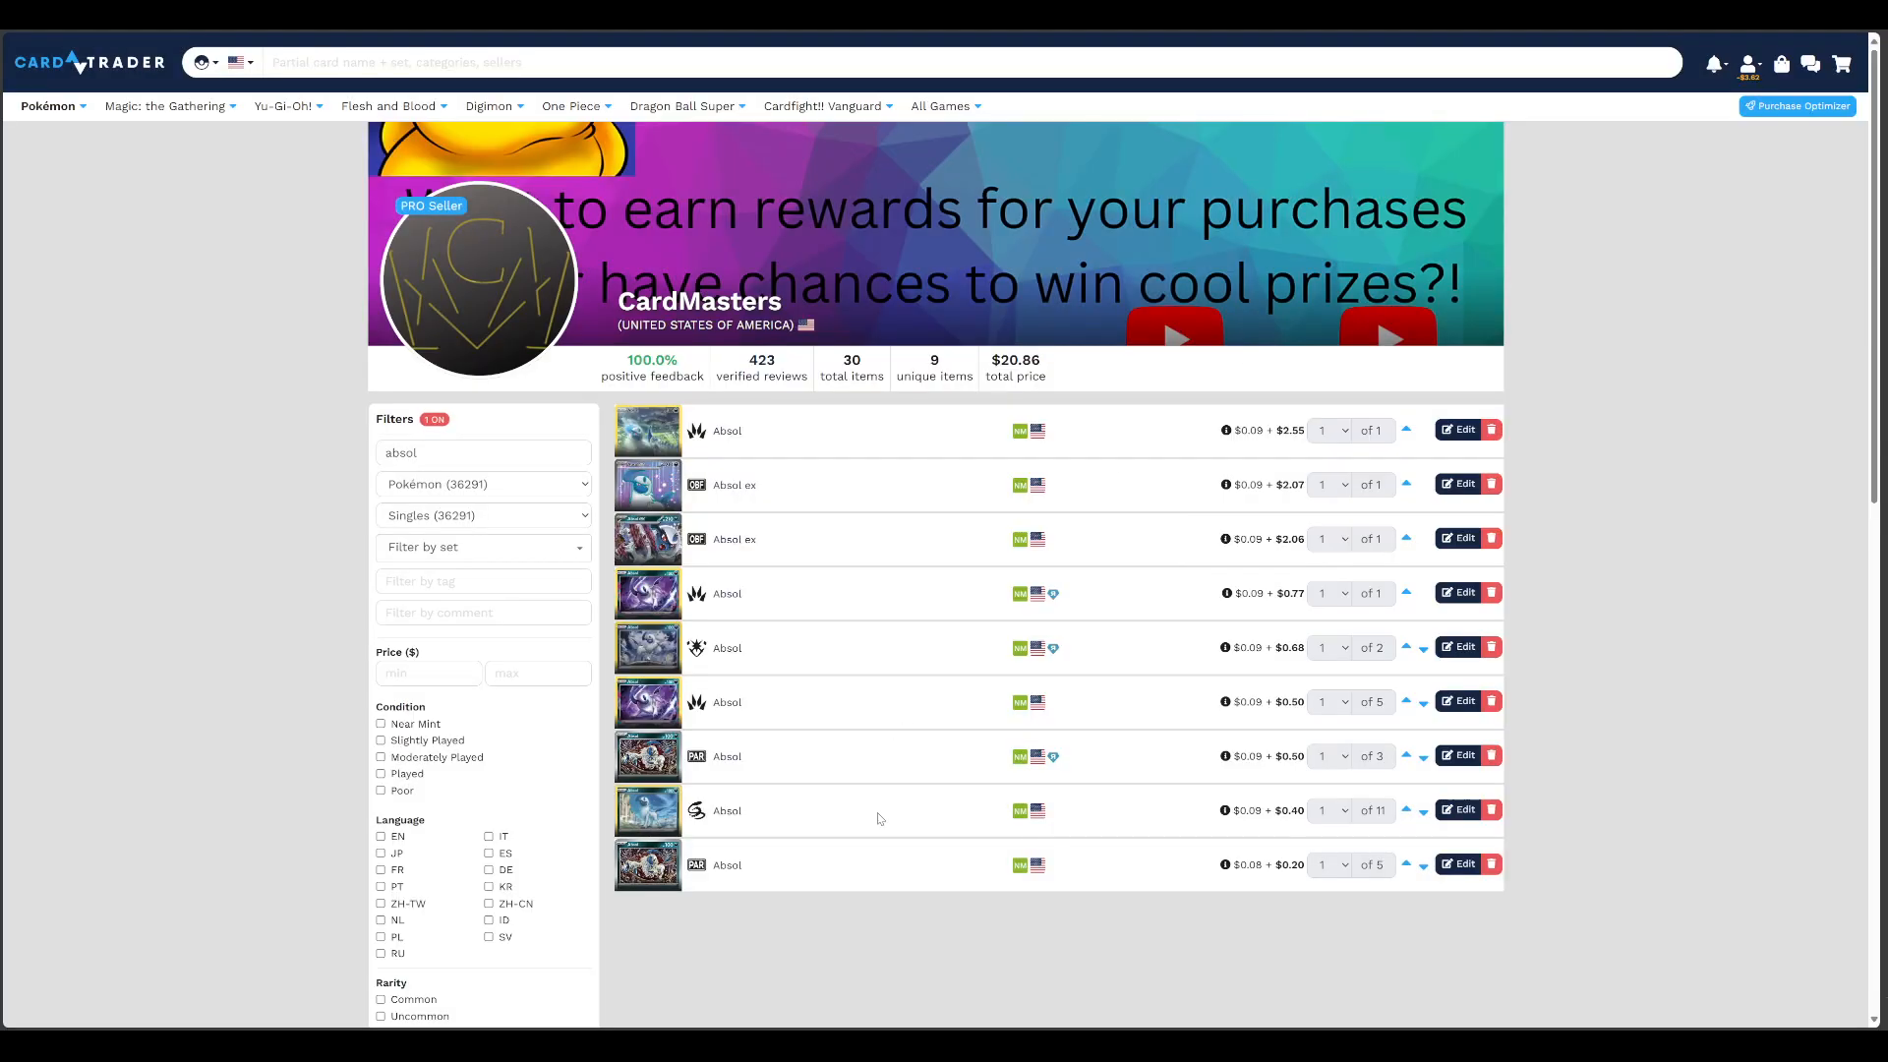
Open the Fusion Strike Absol 164/264 card page and examine all sellers' prices, including the offers around the CardMasters listing
left_click(1055, 800)
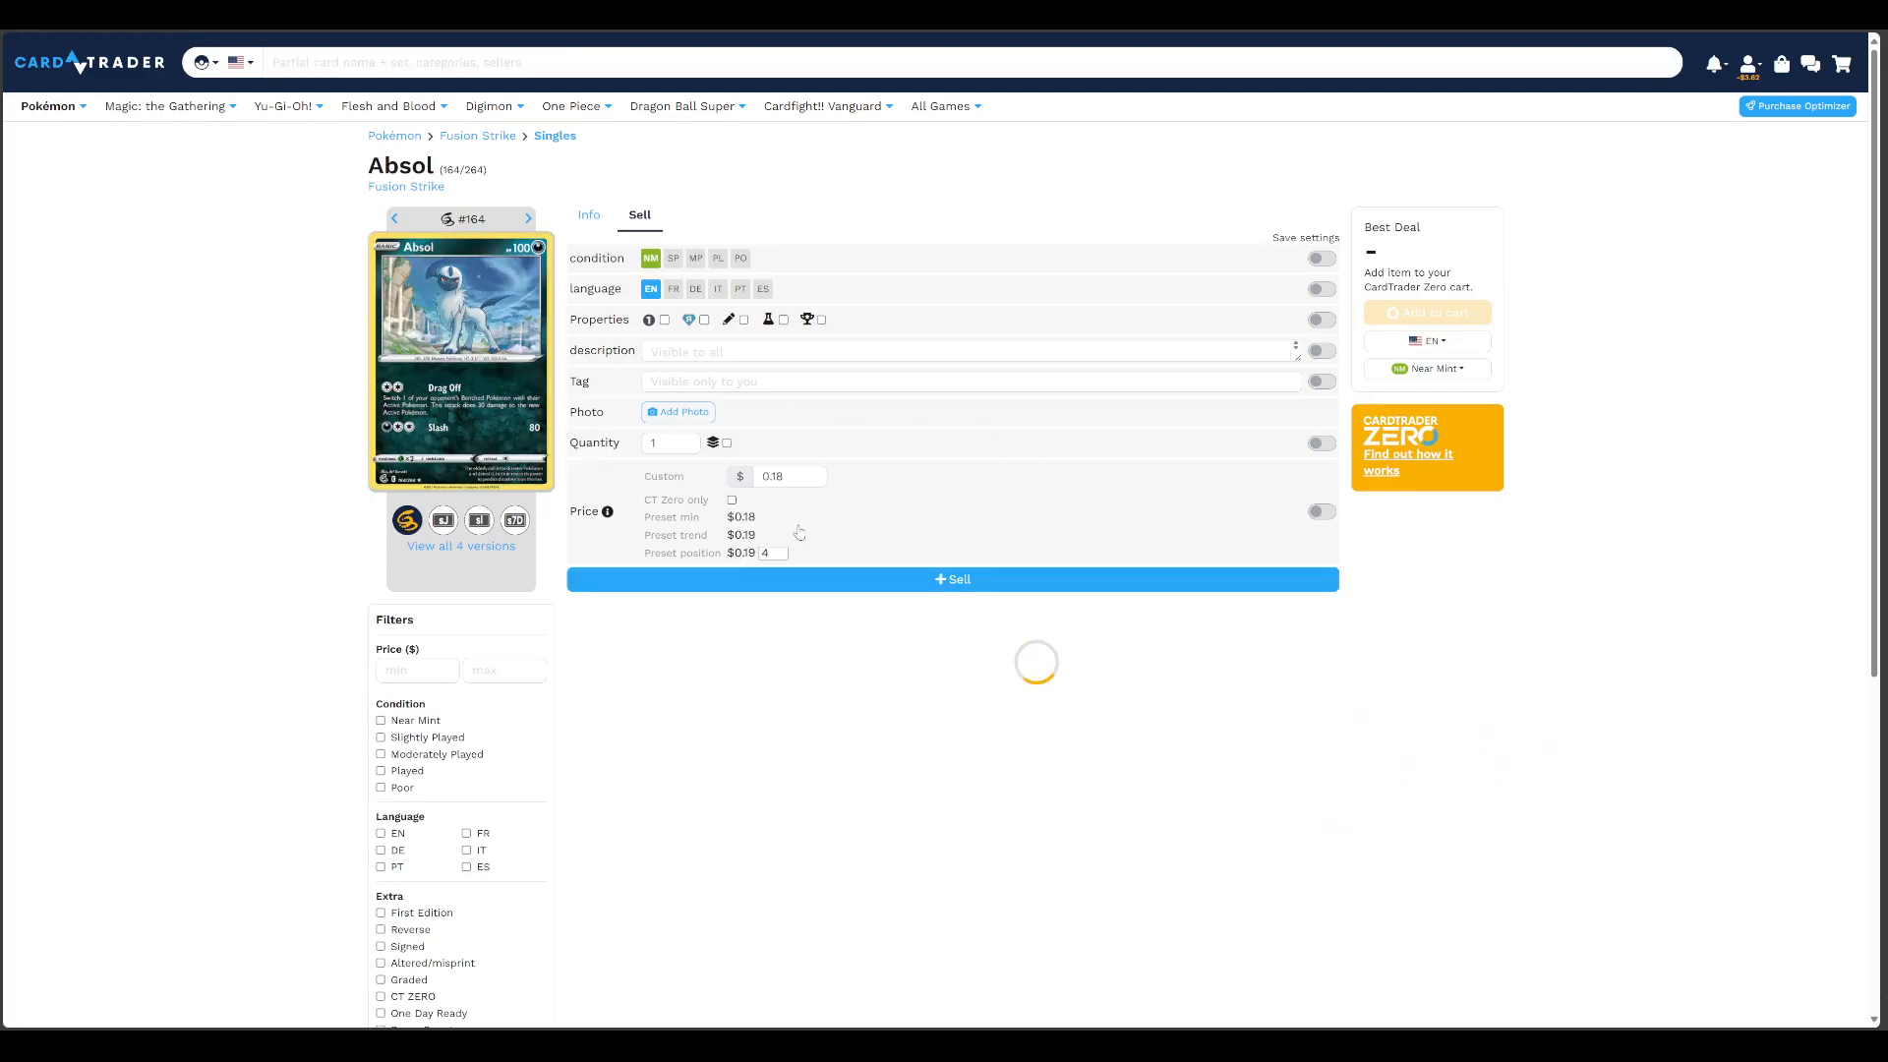
scroll(728, 828, "down", 5)
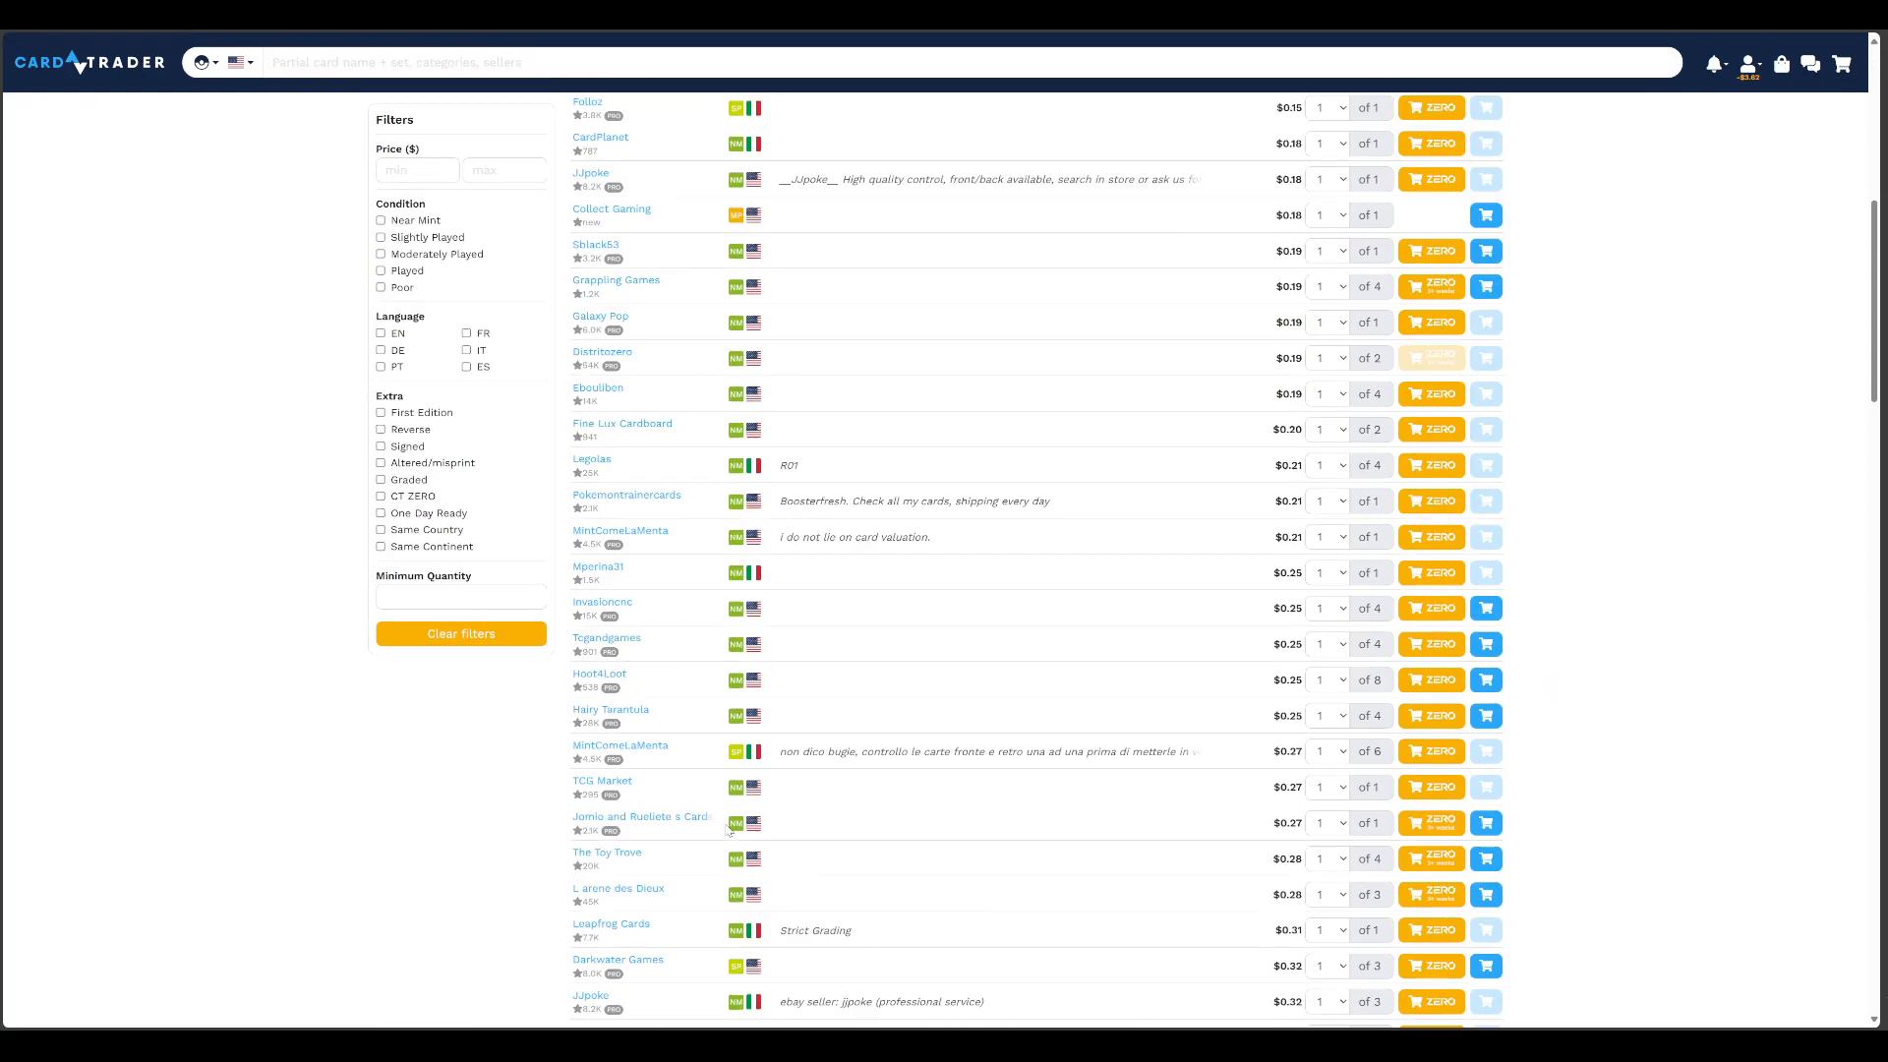
scroll(682, 619, "down", 10)
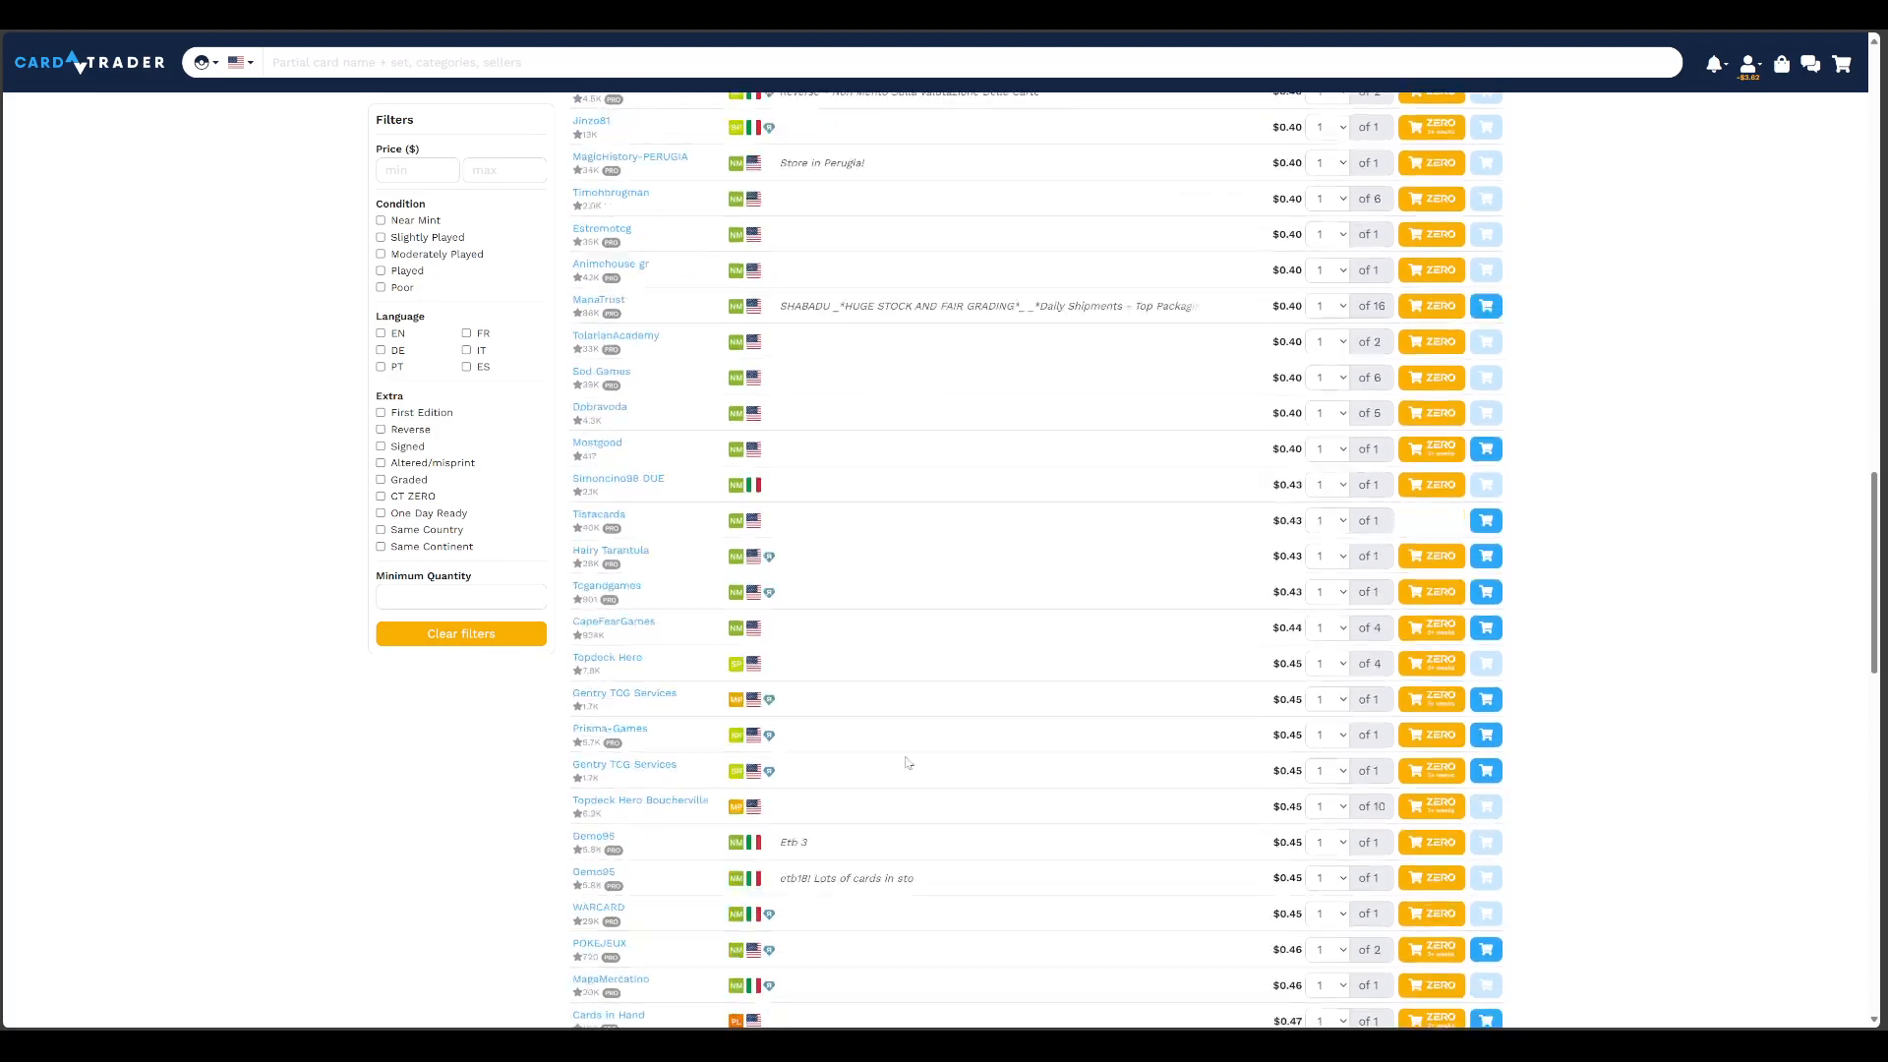
scroll(907, 763, "down", 10)
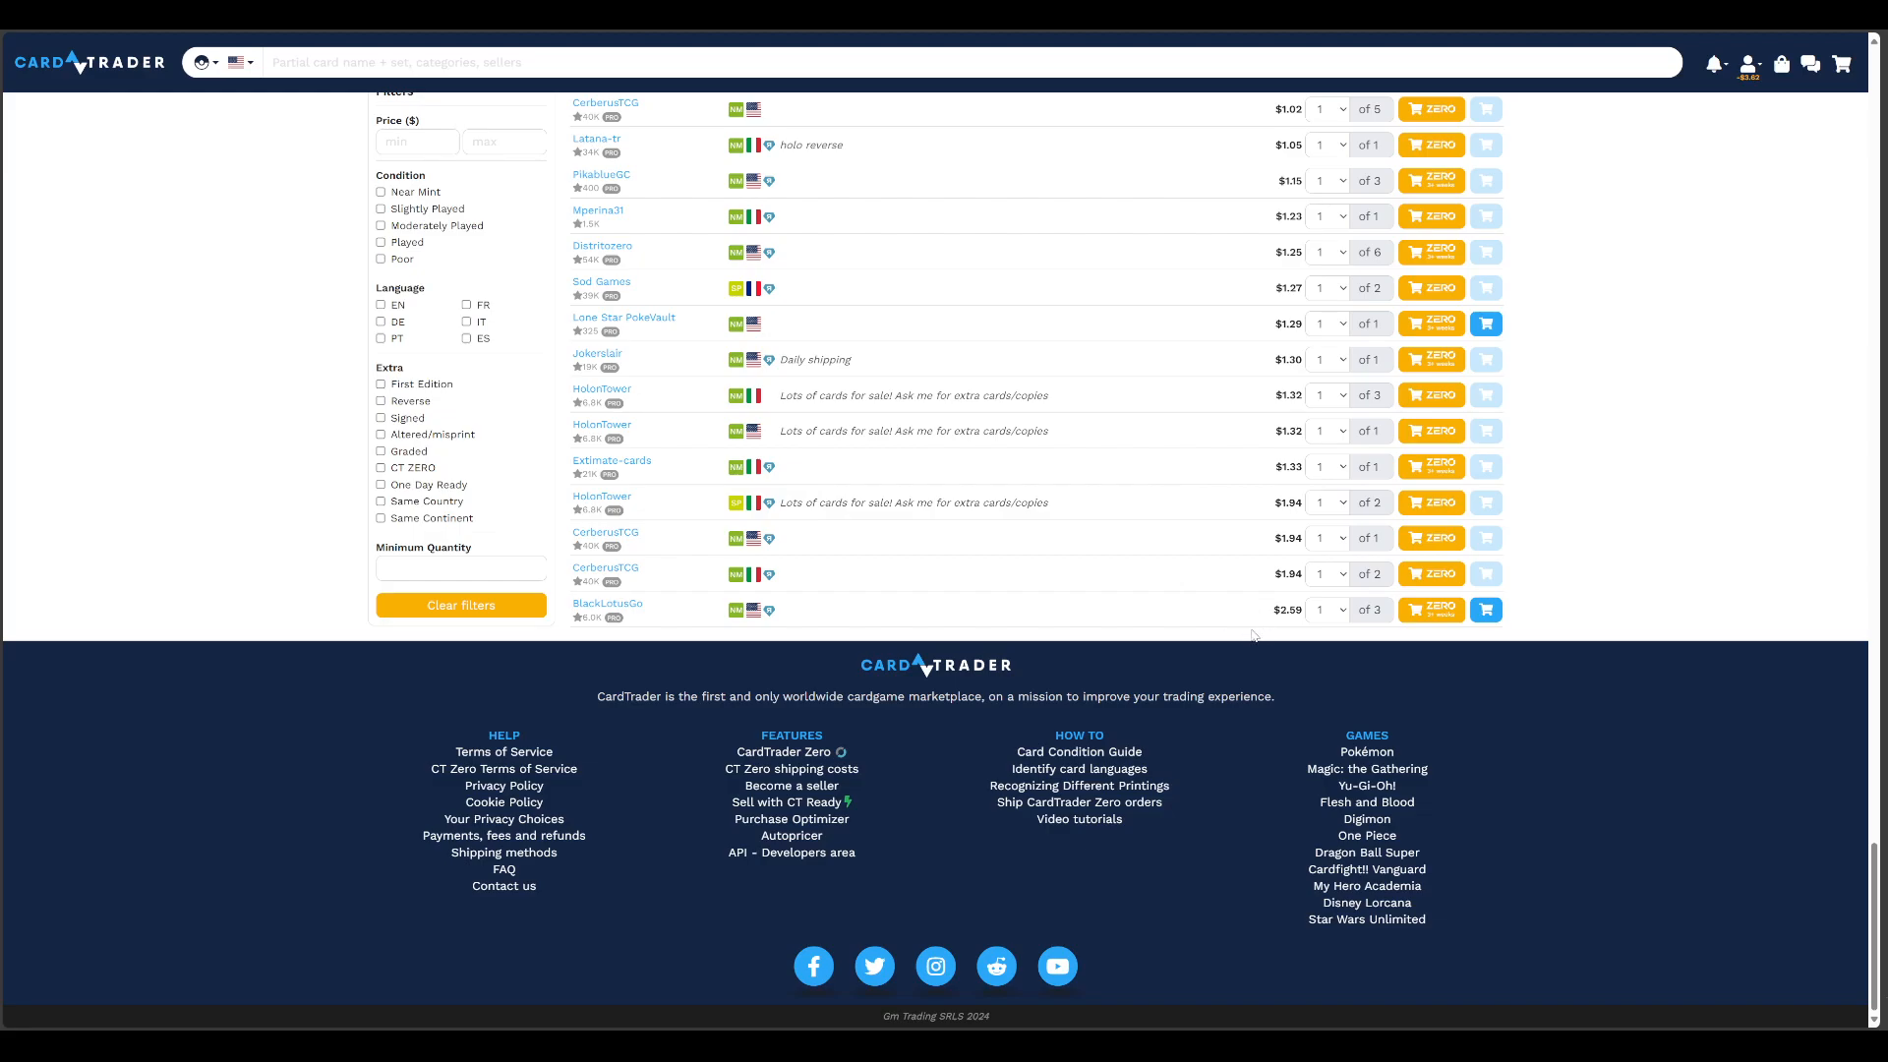
scroll(1167, 511, "up", 1)
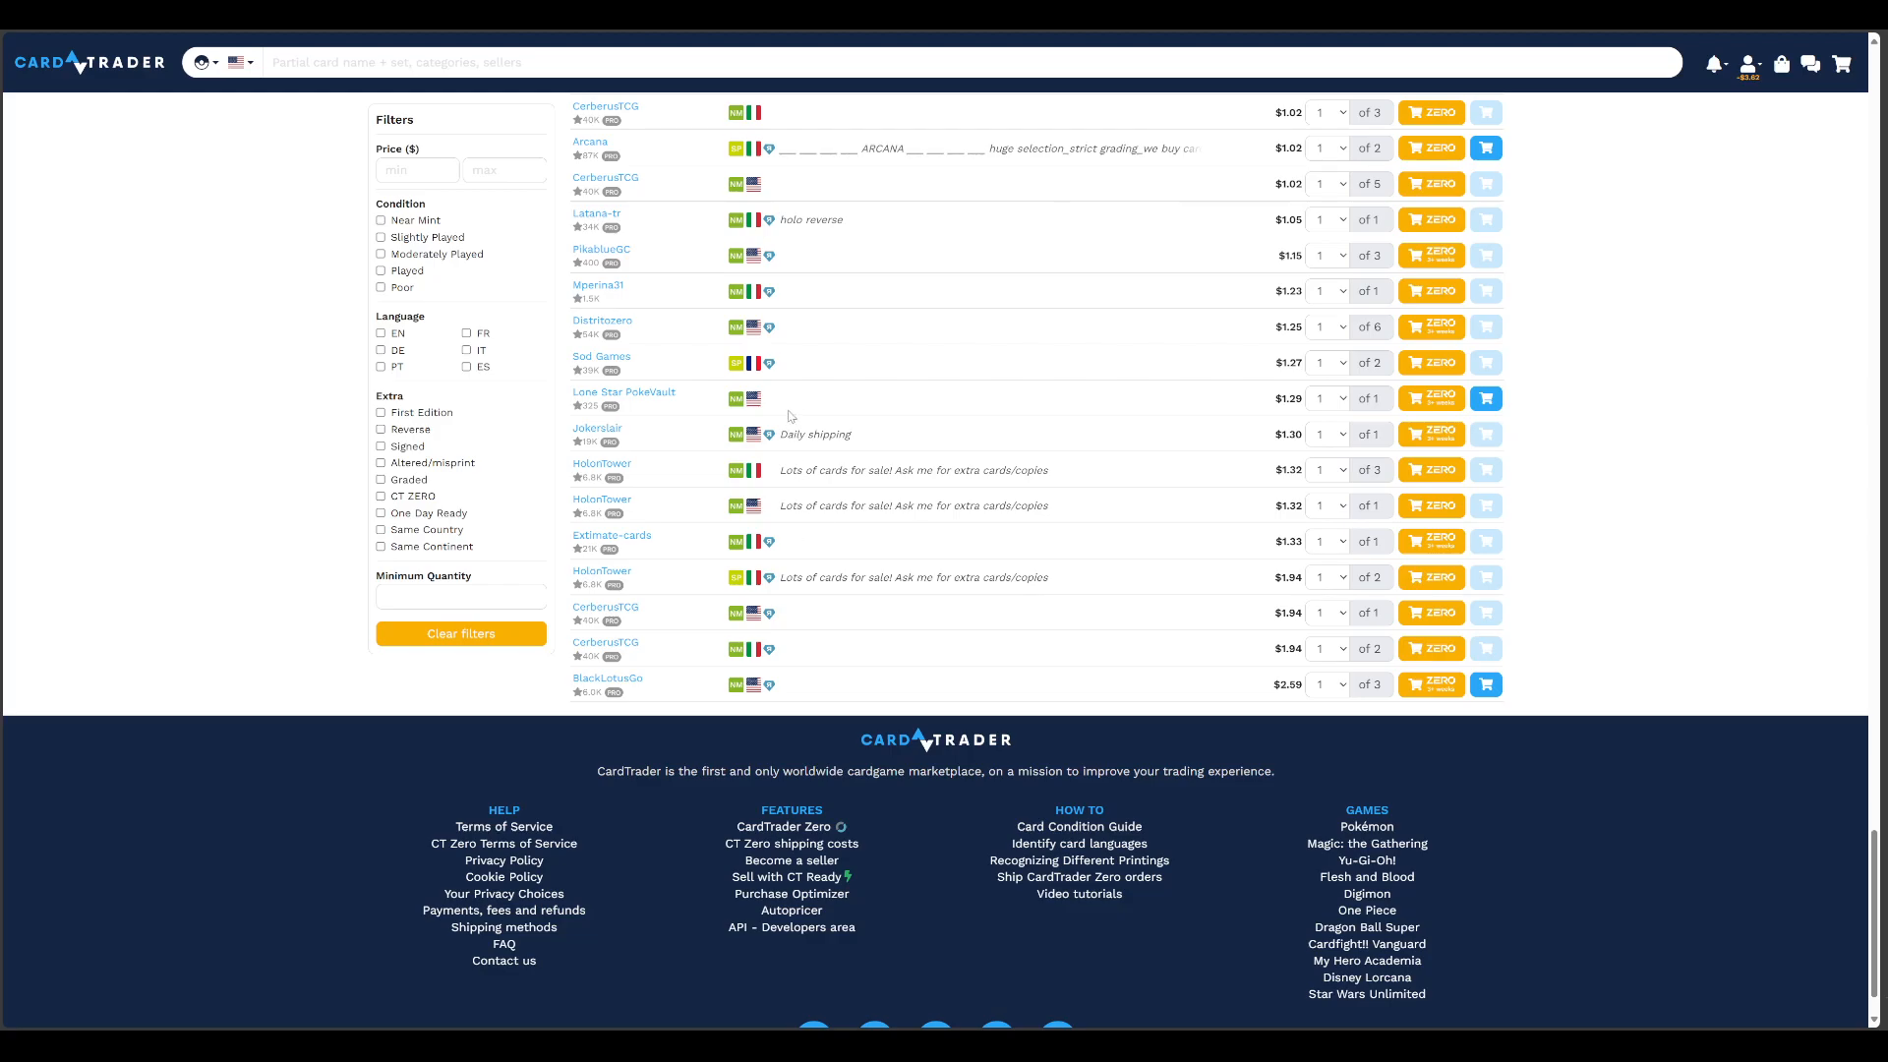
left_click_drag(1283, 403, 1265, 407)
left_click(1209, 406)
scroll(1209, 413, "up", 6)
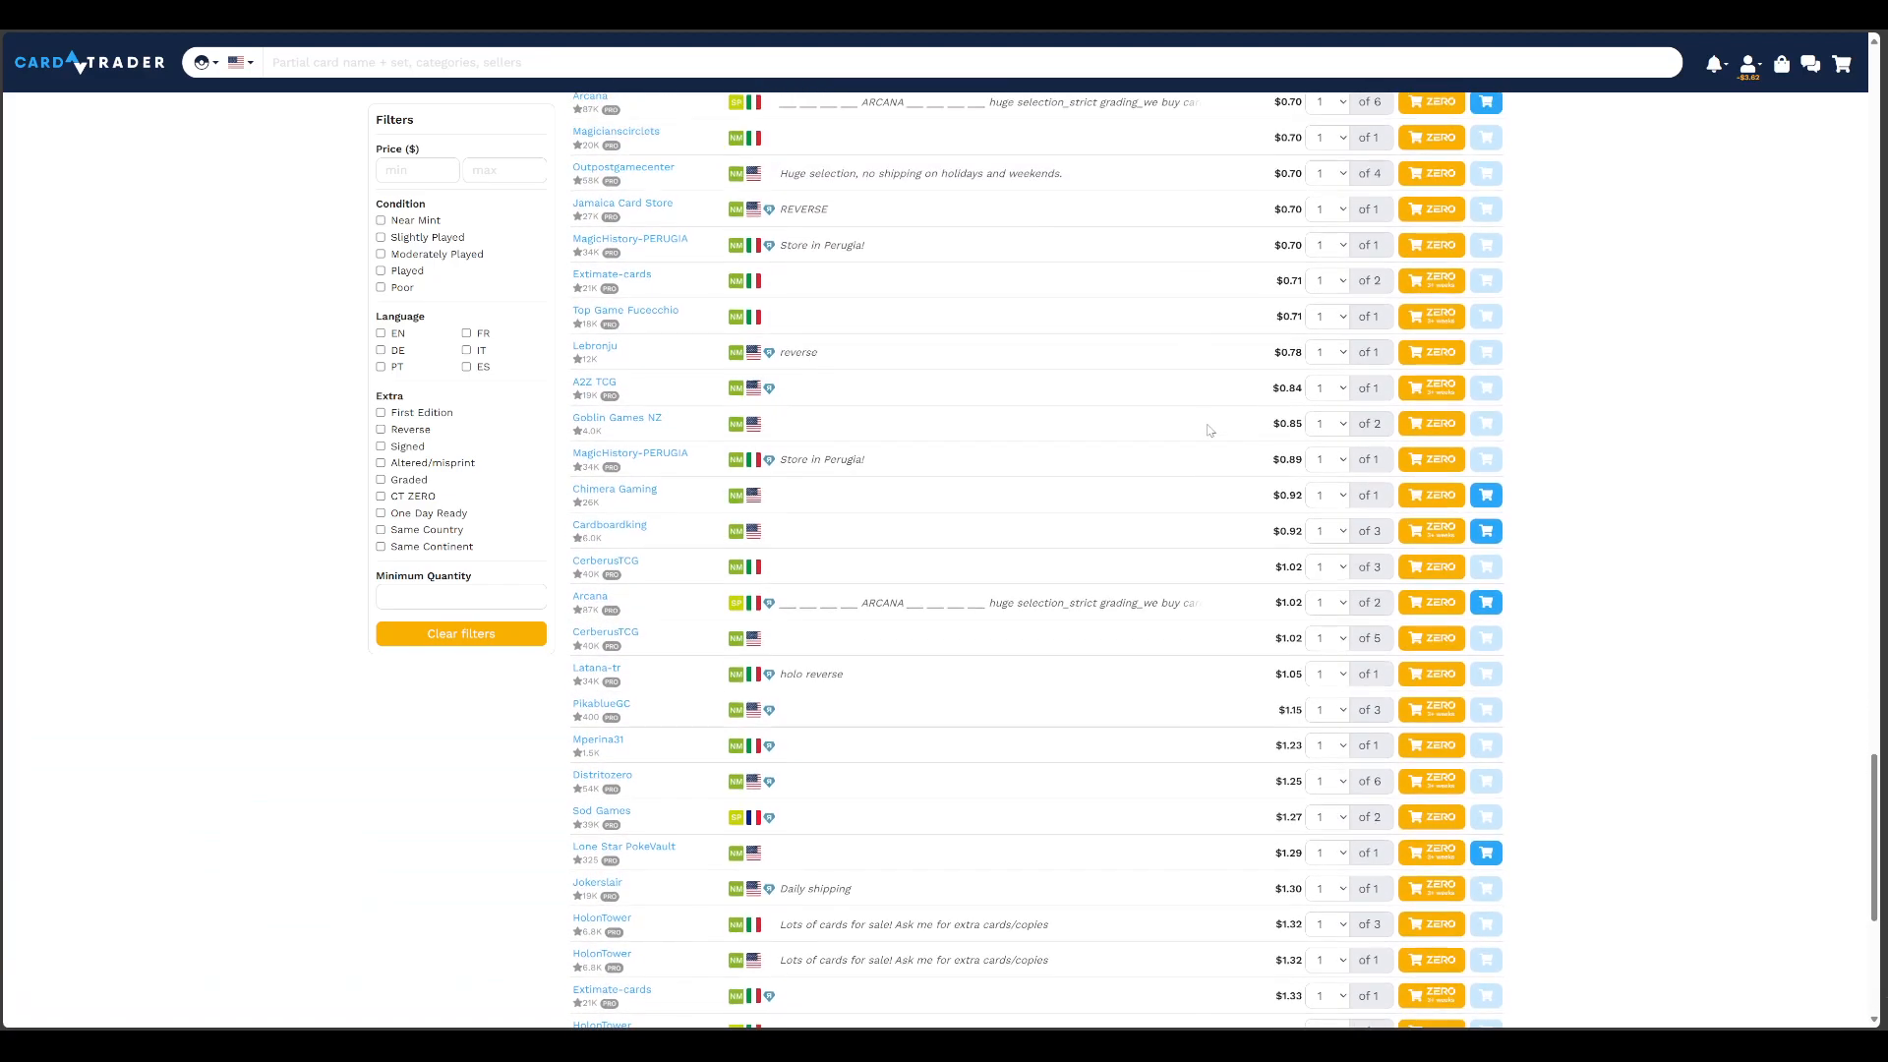
scroll(1209, 423, "up", 5)
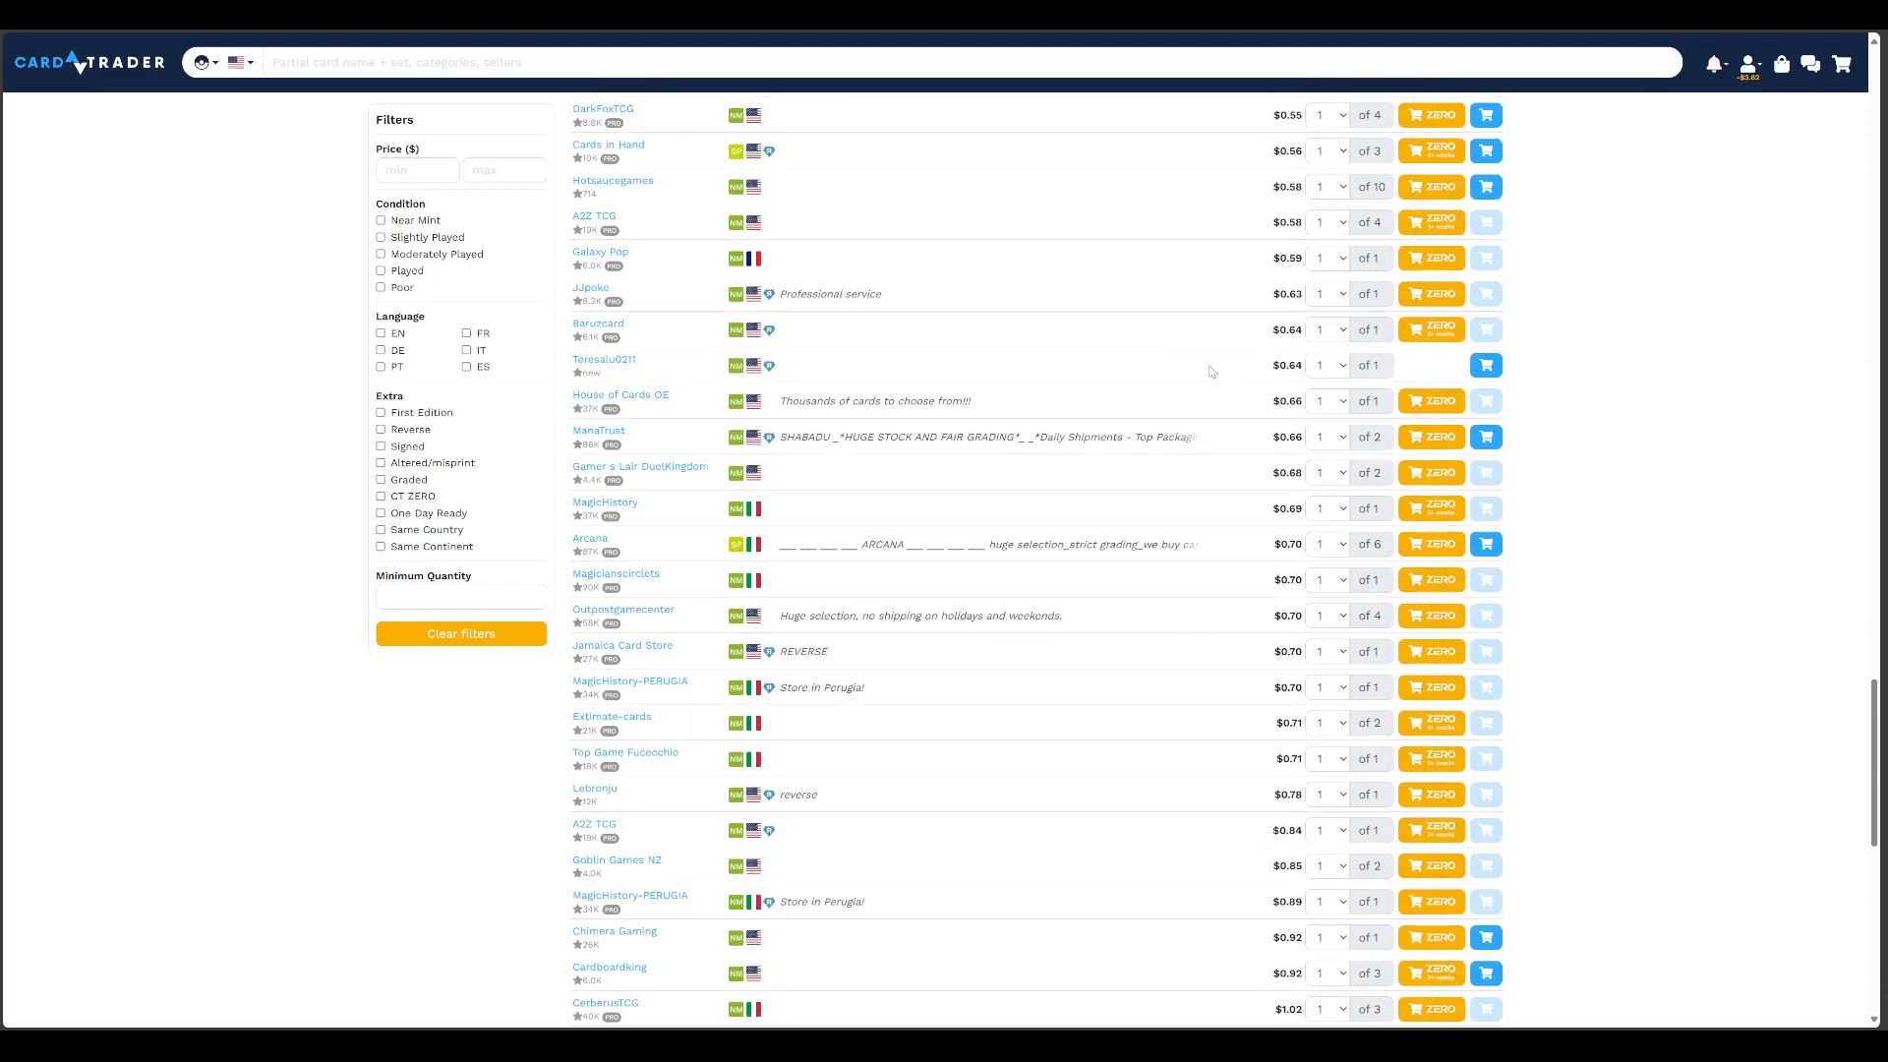
scroll(1209, 378, "up", 5)
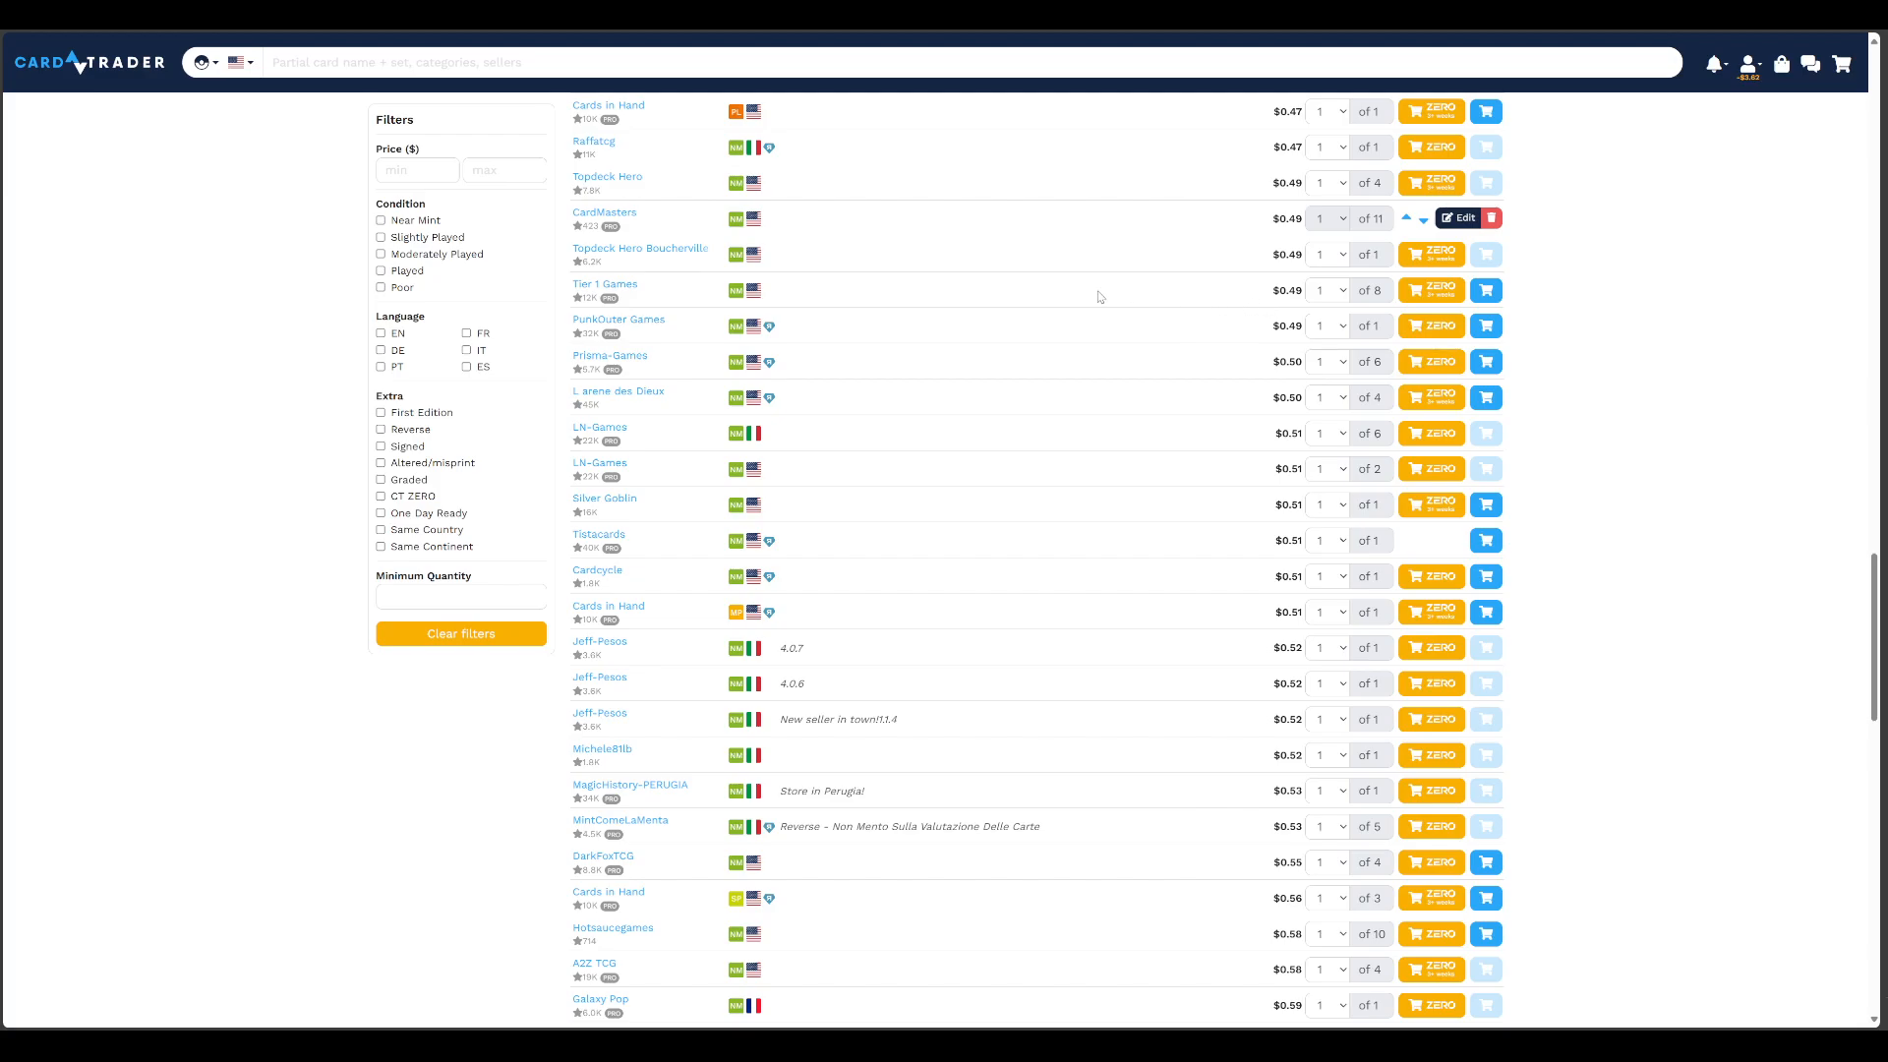
scroll(1032, 359, "up", 3)
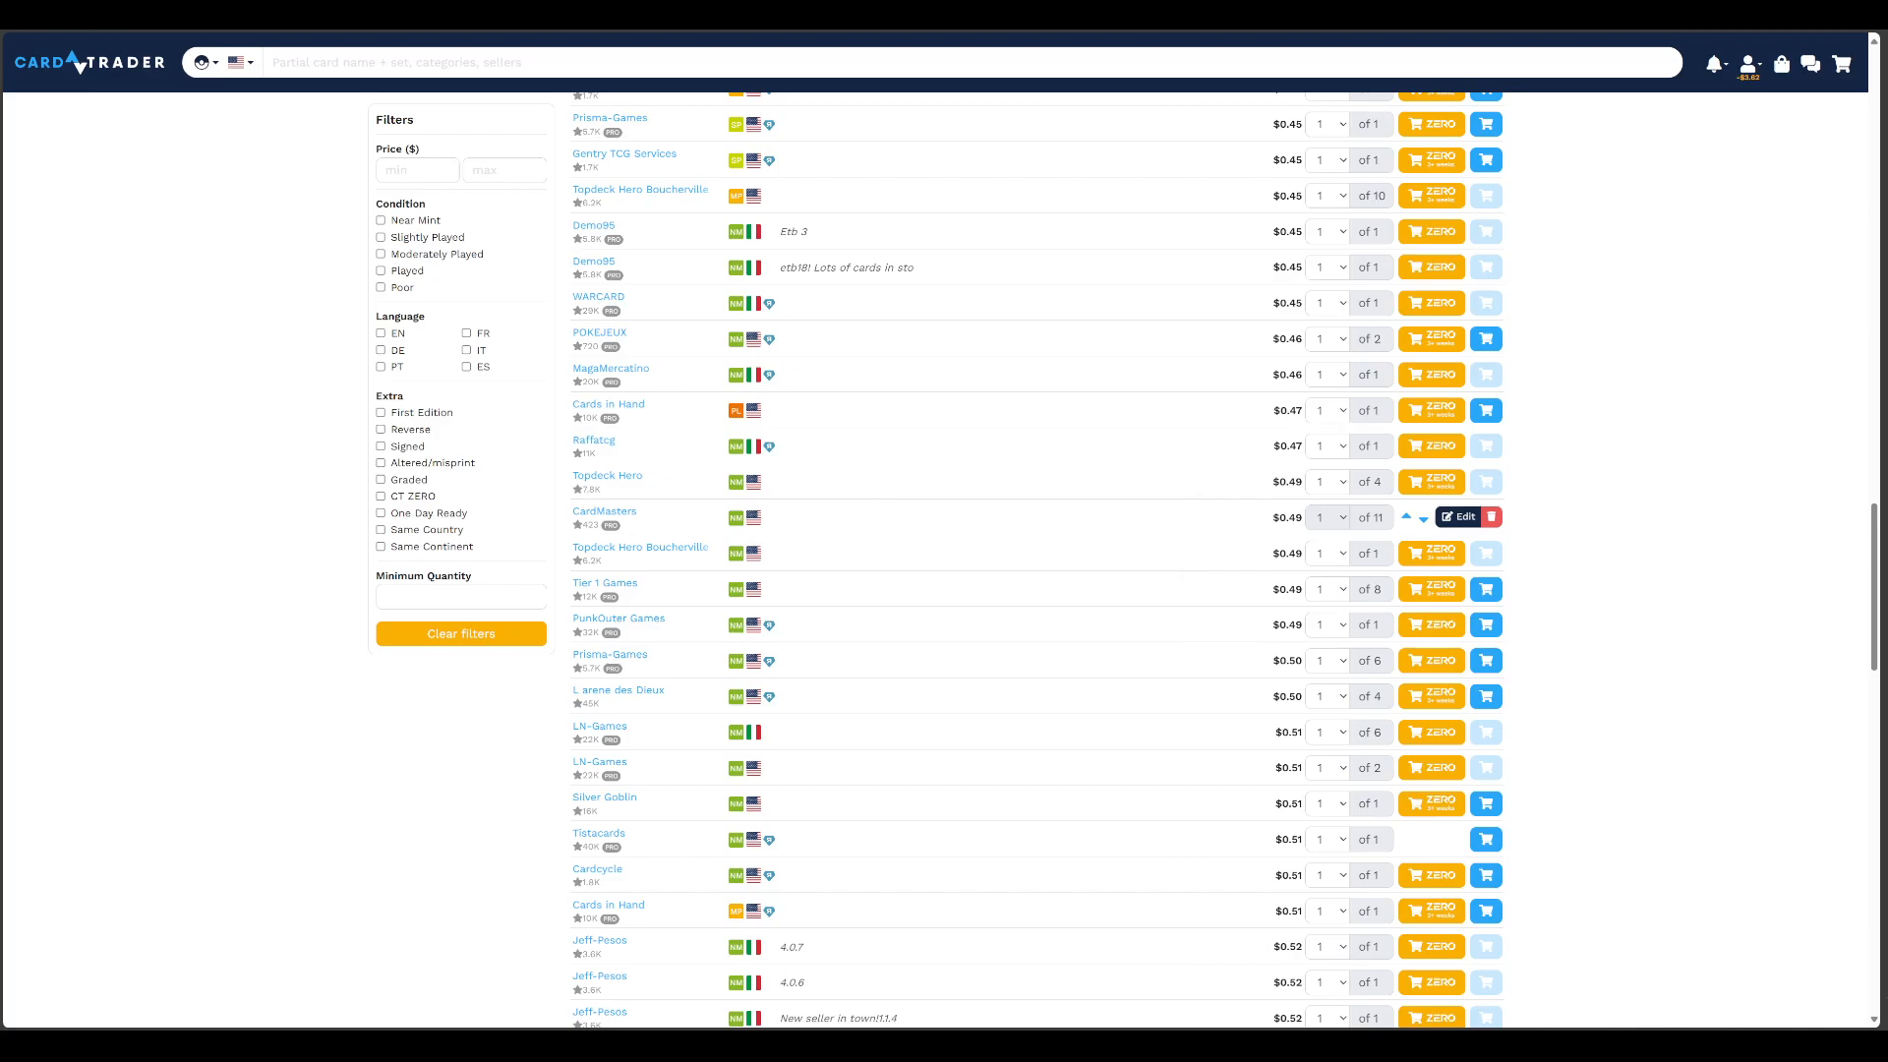
Check CrystalCommerce's market data for Absol 164/264 against CardTrader's offers, from those above the CardMasters listing's price down to the cheapest
key("ctrl+Tab")
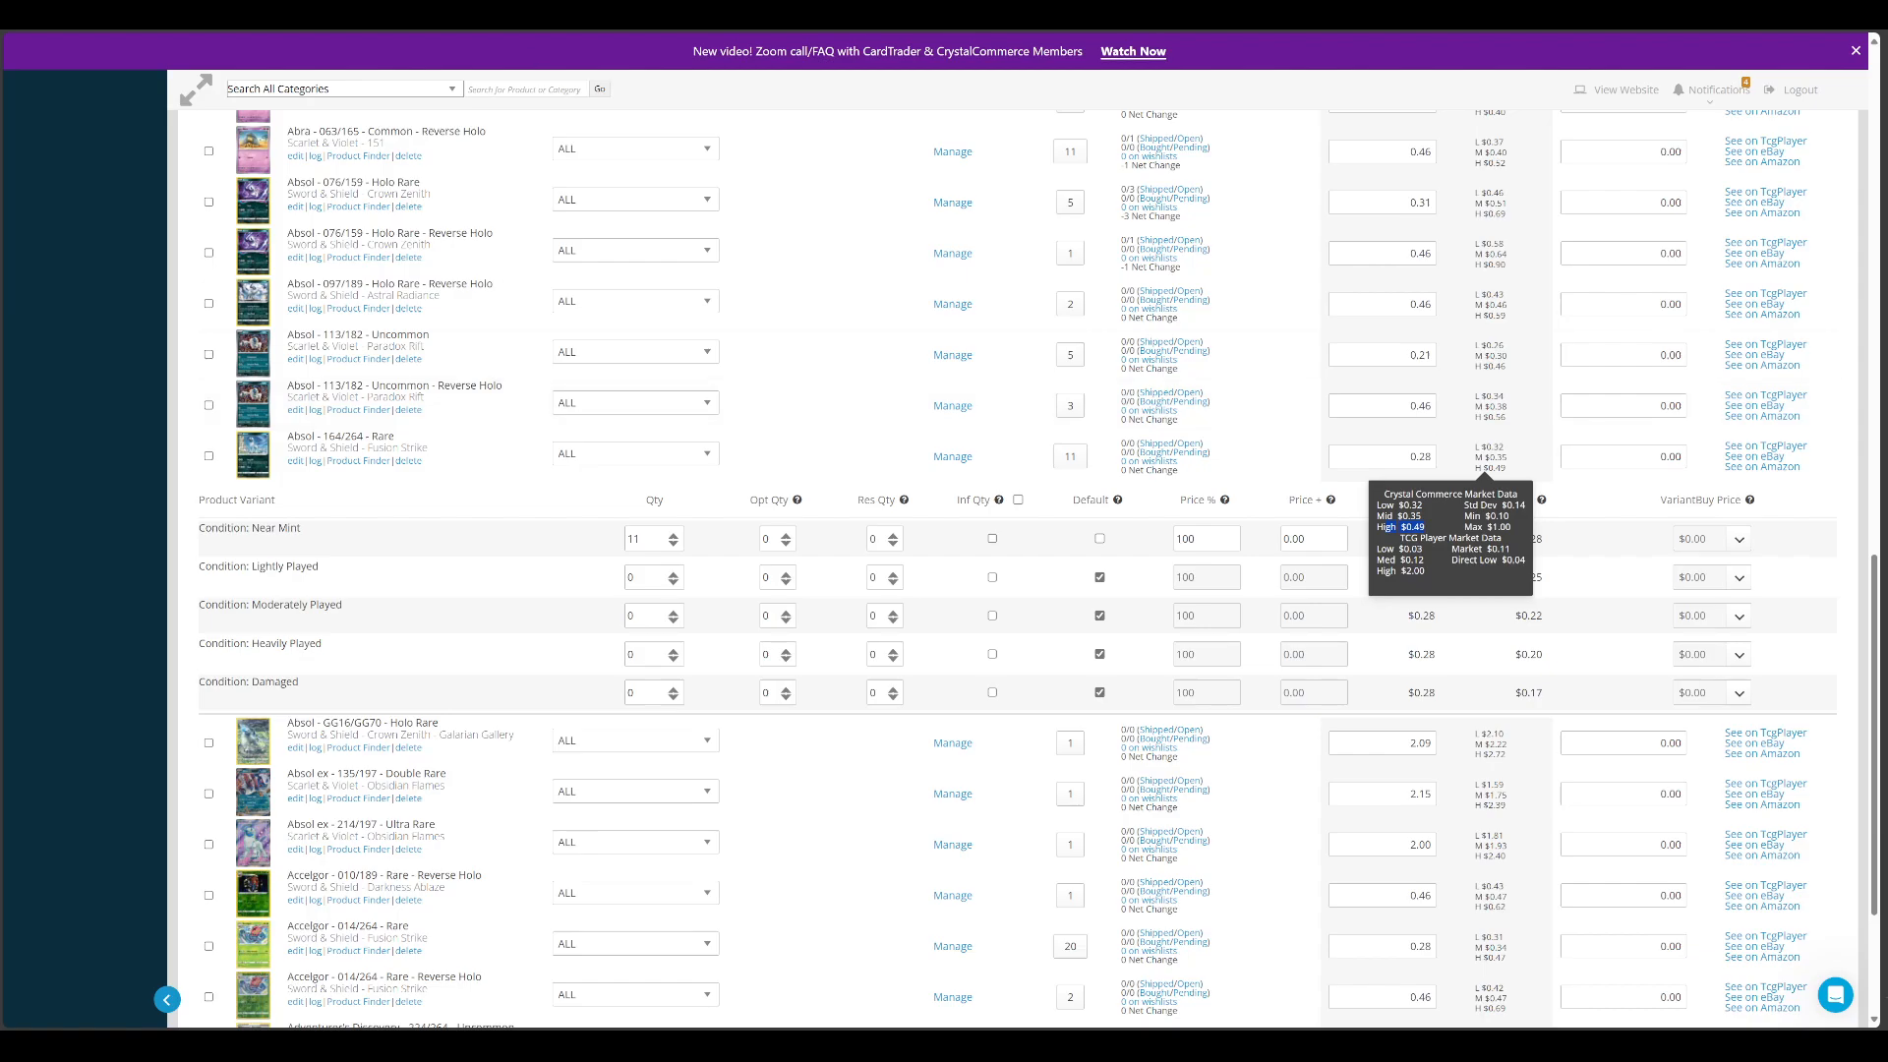
key("ctrl+Tab")
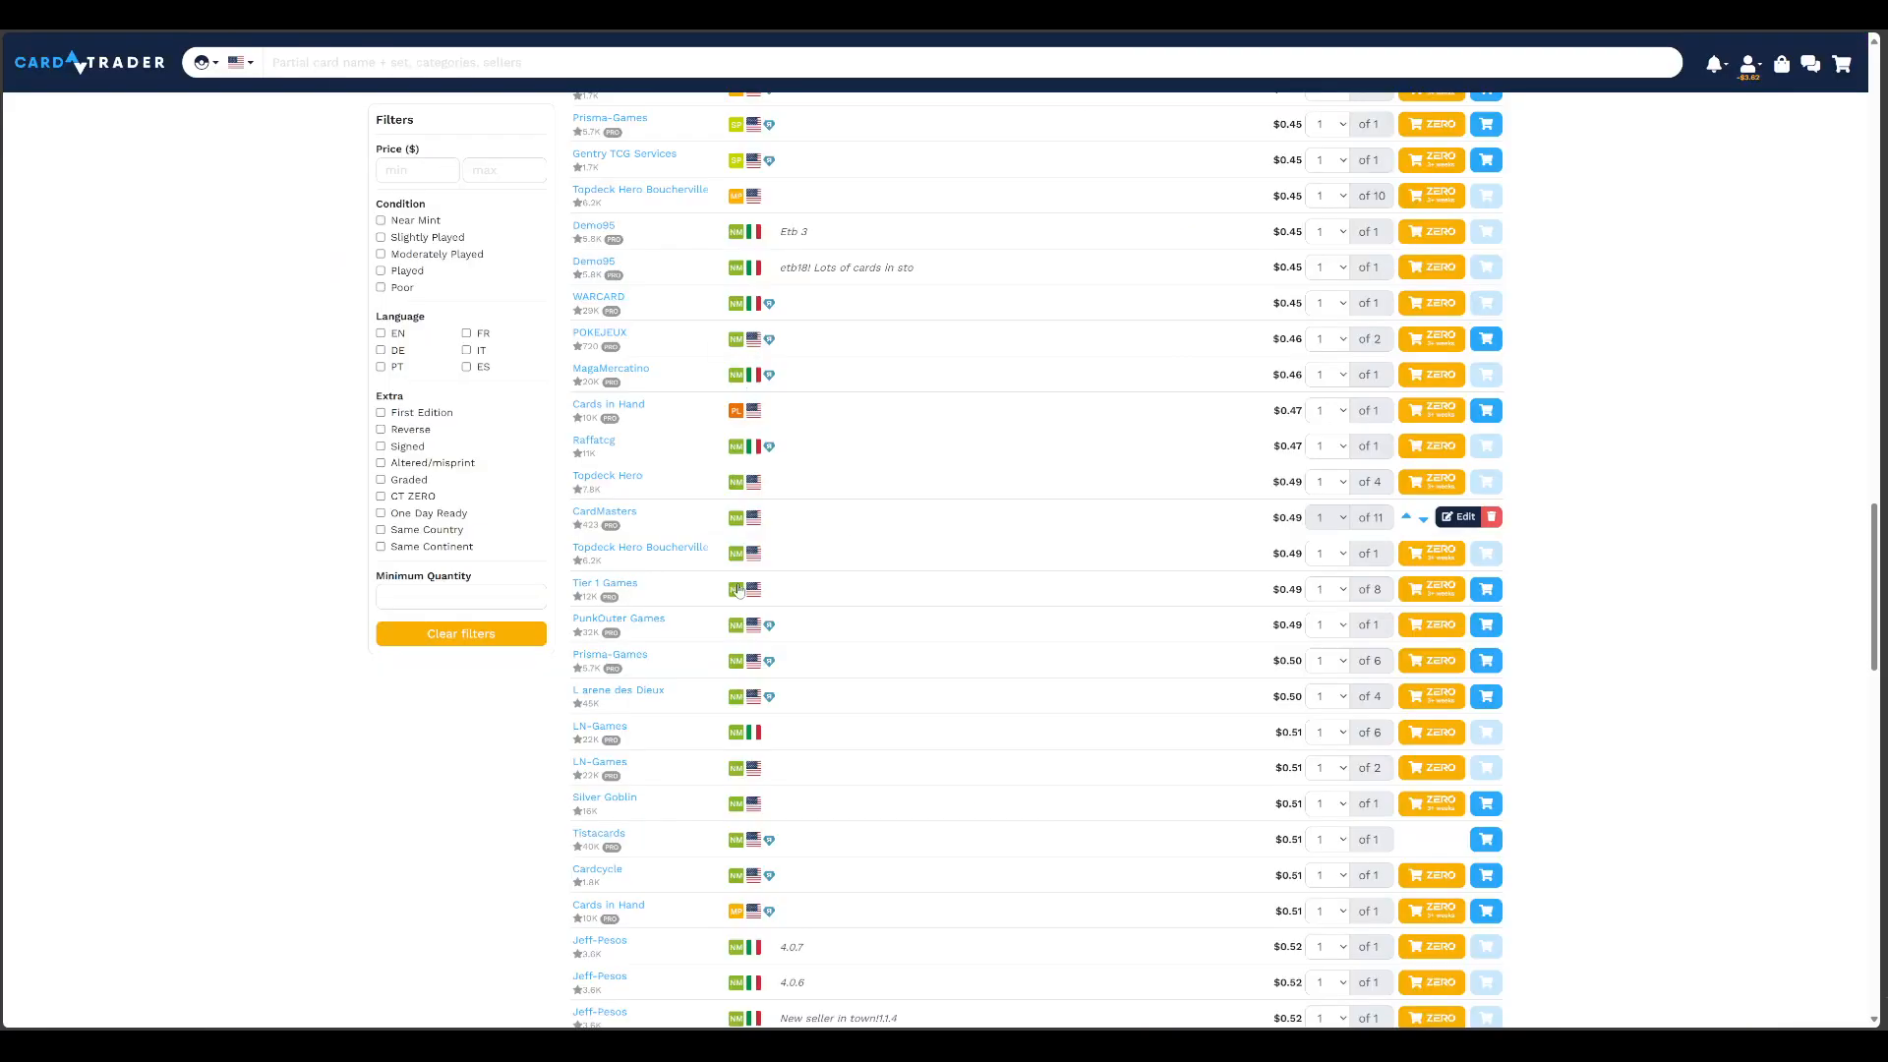
scroll(1278, 765, "down", 3)
scroll(1278, 765, "down", 4)
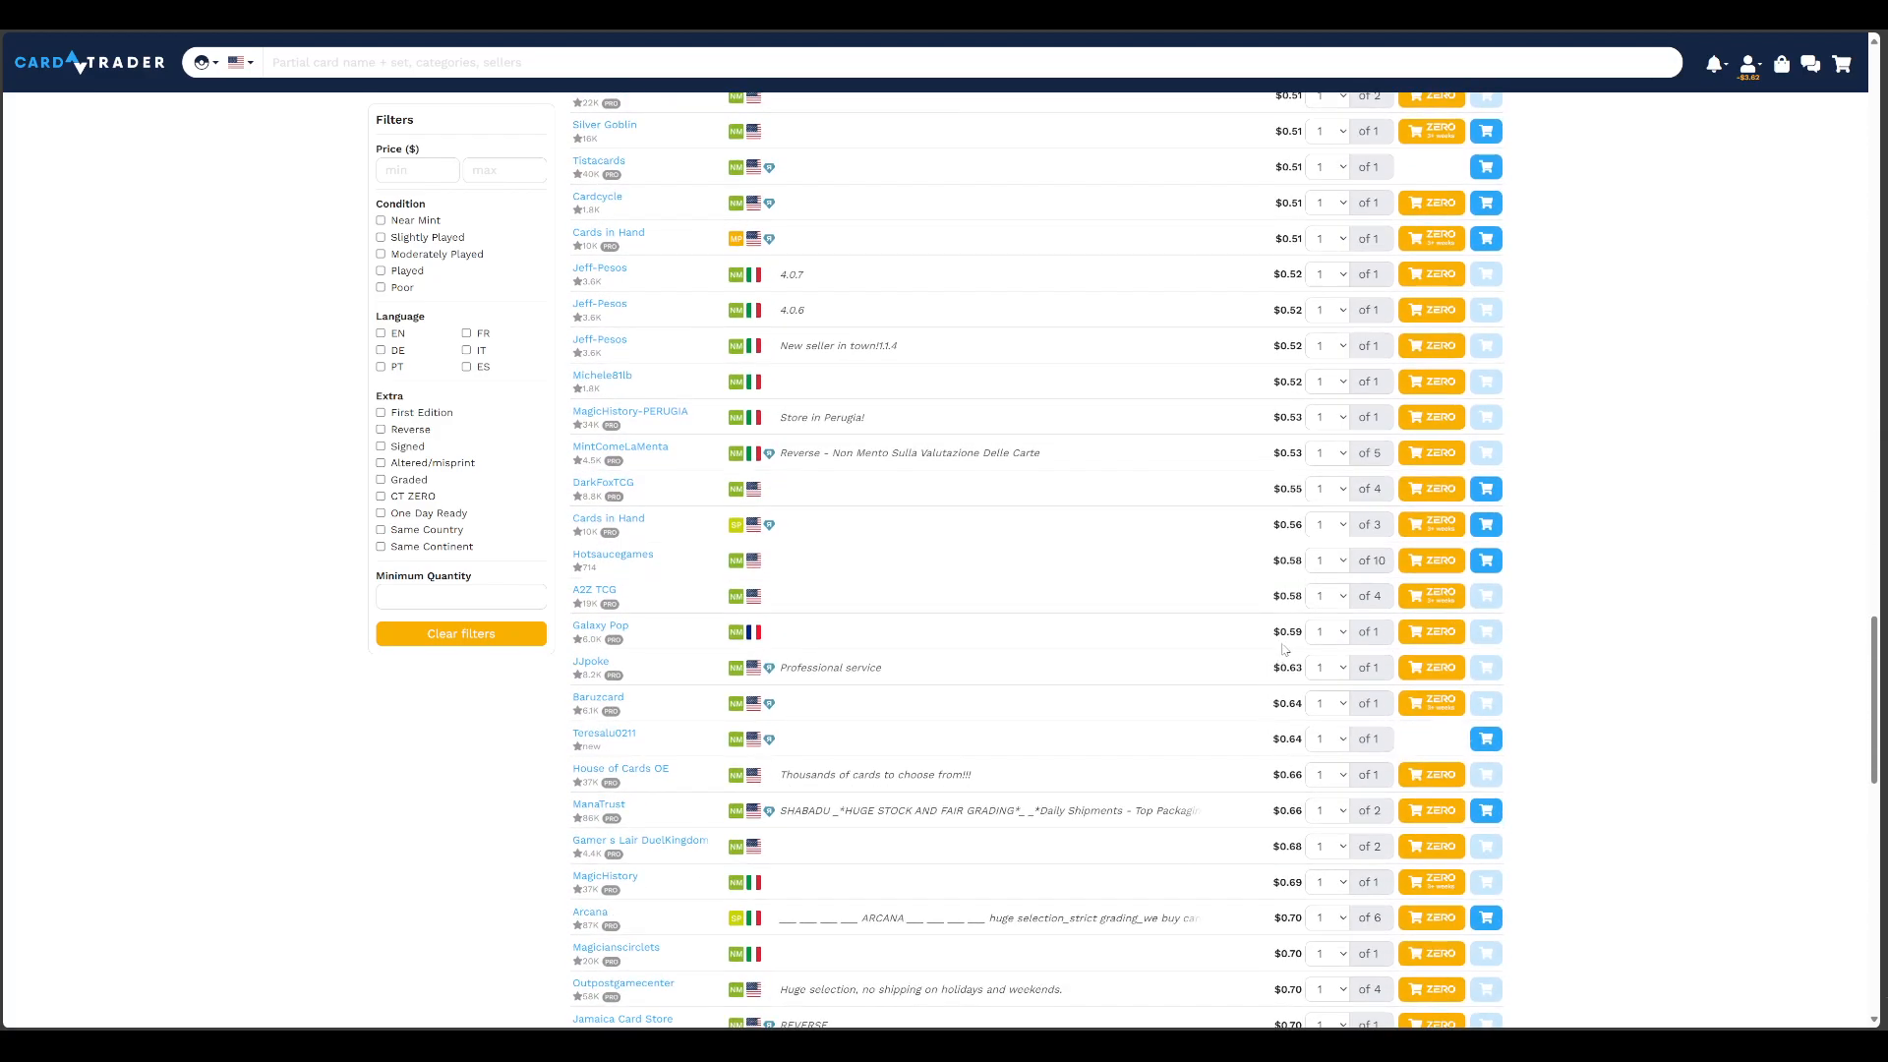
scroll(1005, 619, "up", 8)
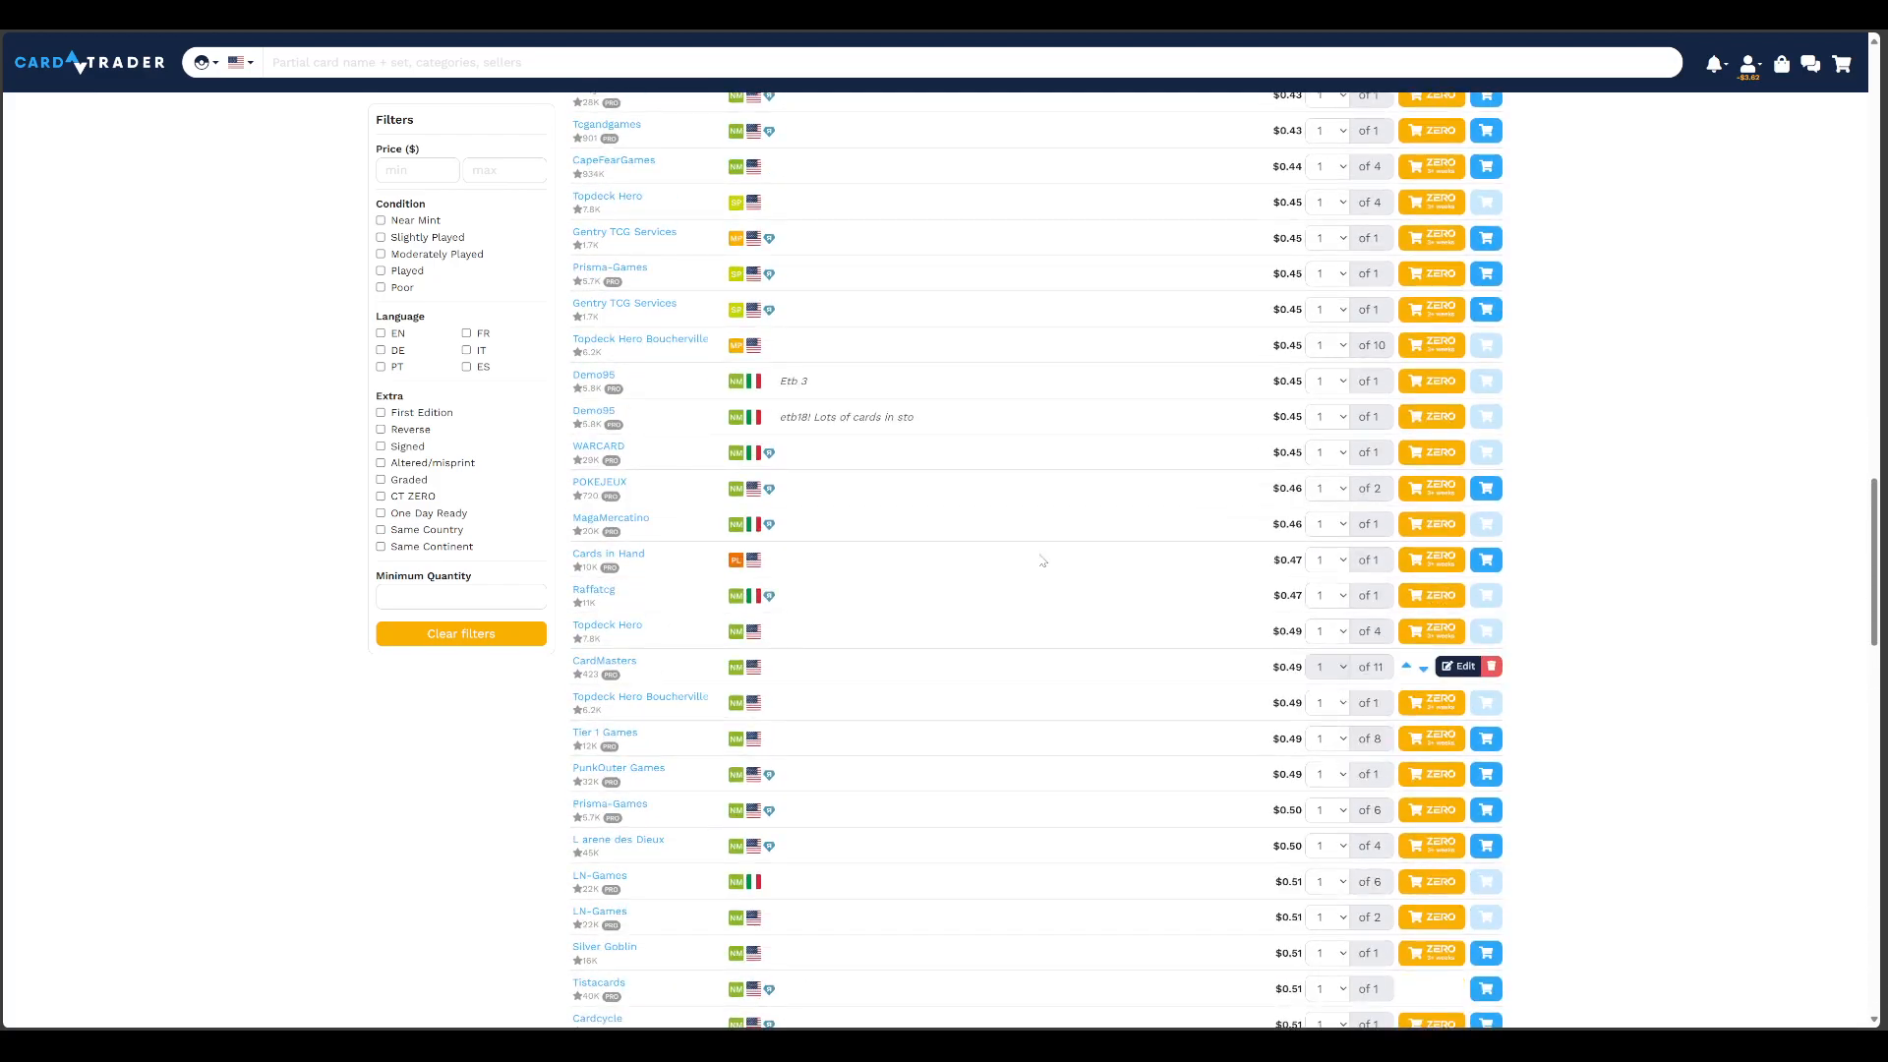
scroll(1087, 529, "up", 4)
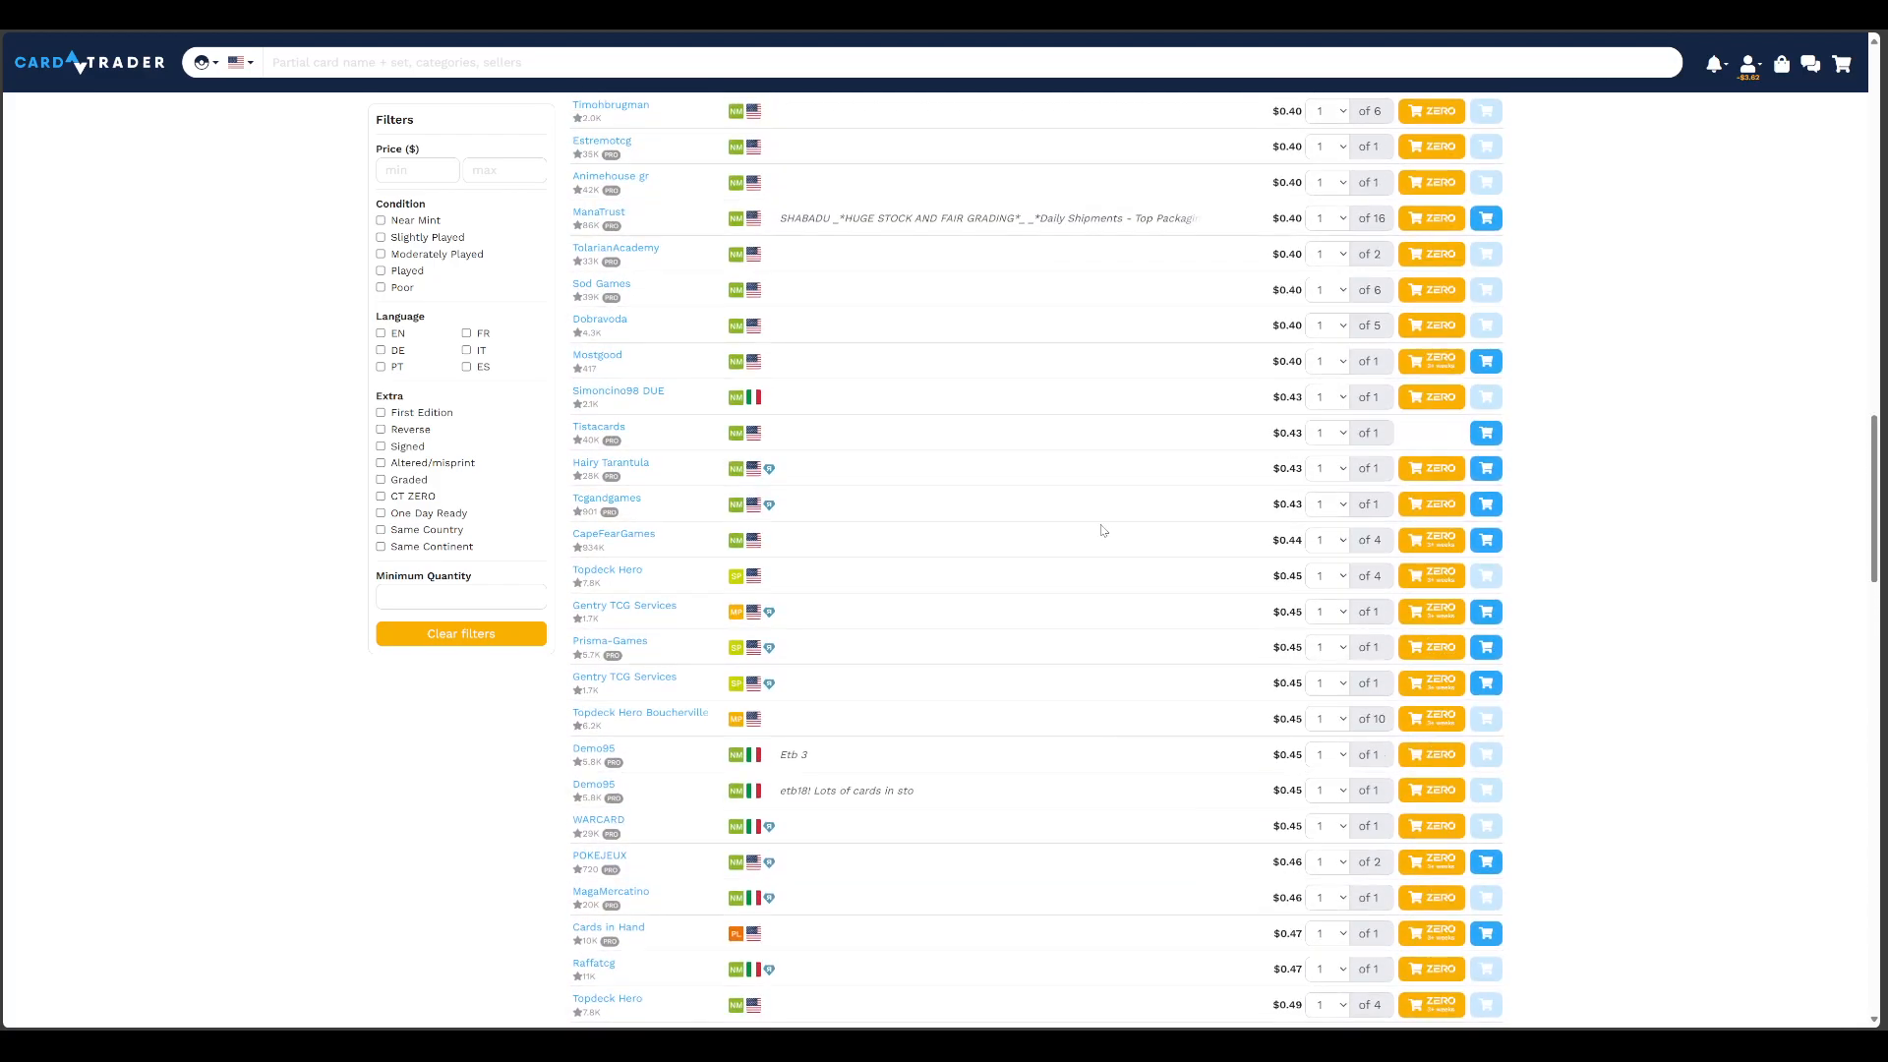
scroll(1102, 530, "up", 2)
scroll(1102, 530, "up", 2)
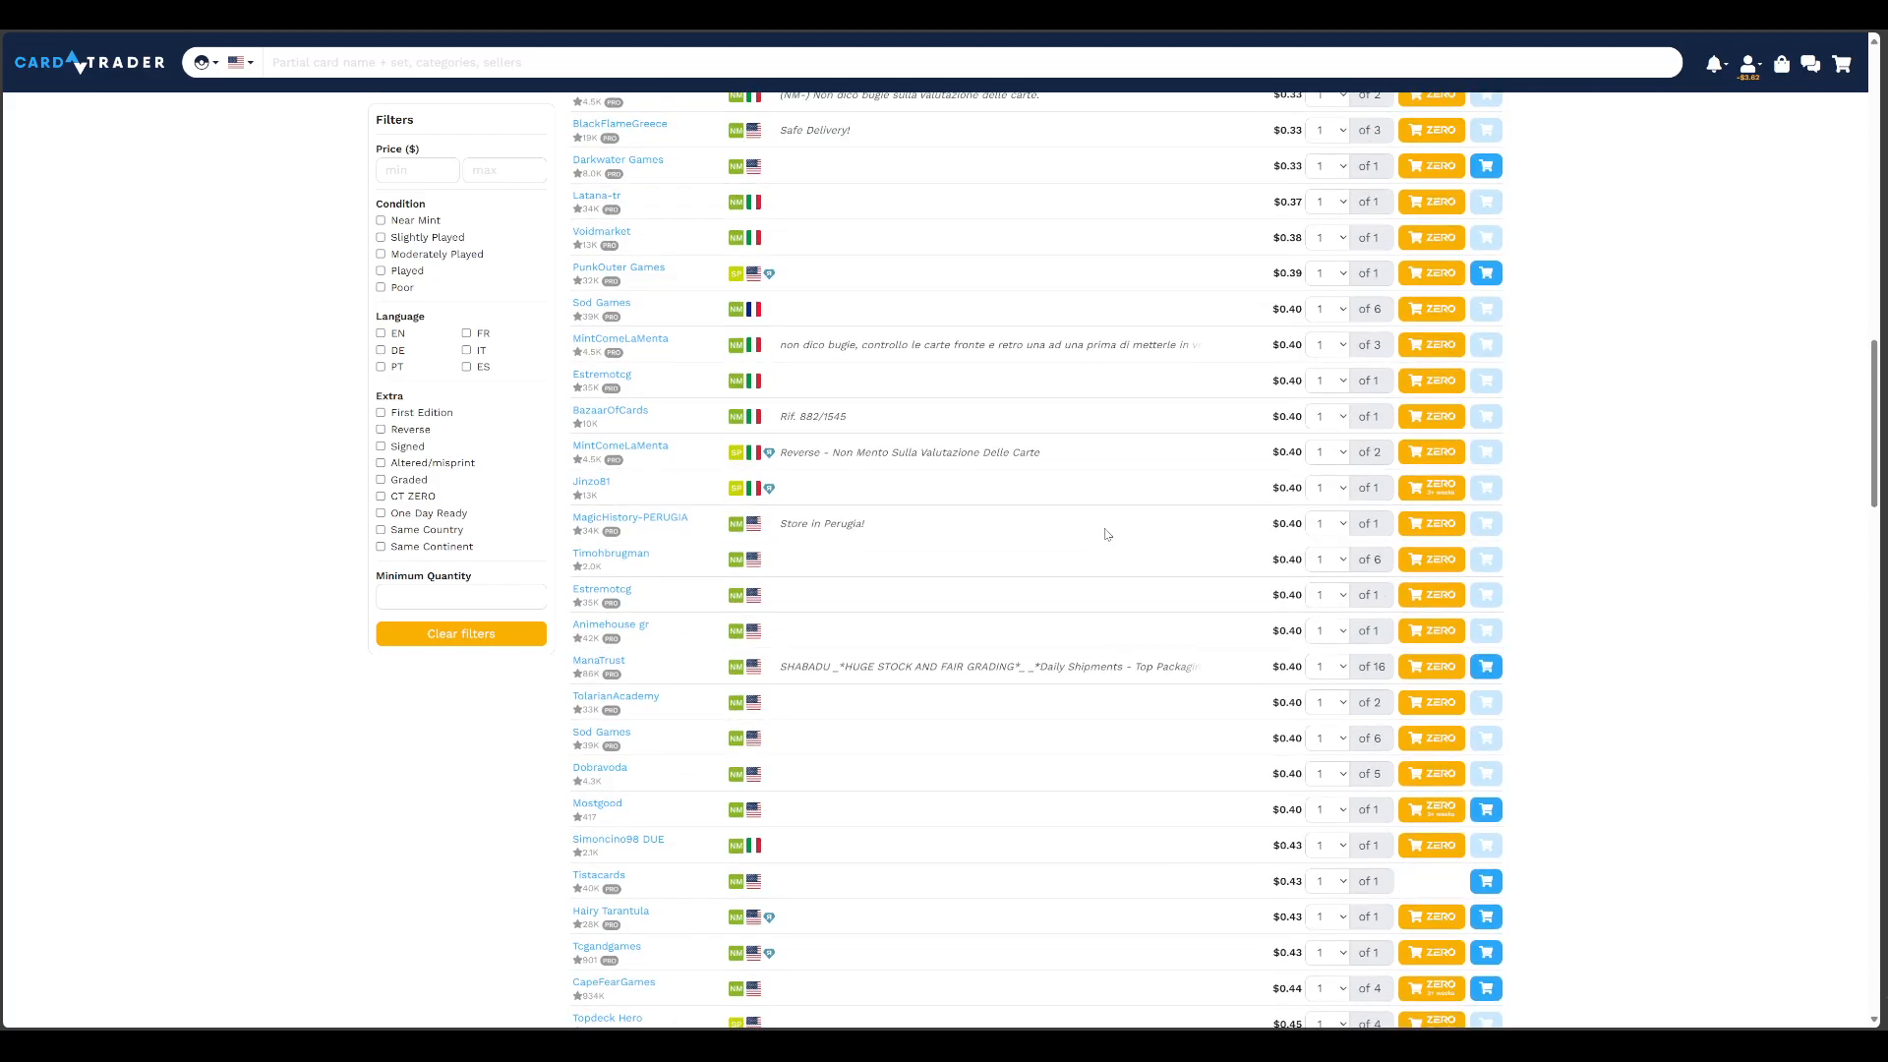
scroll(1104, 532, "up", 1)
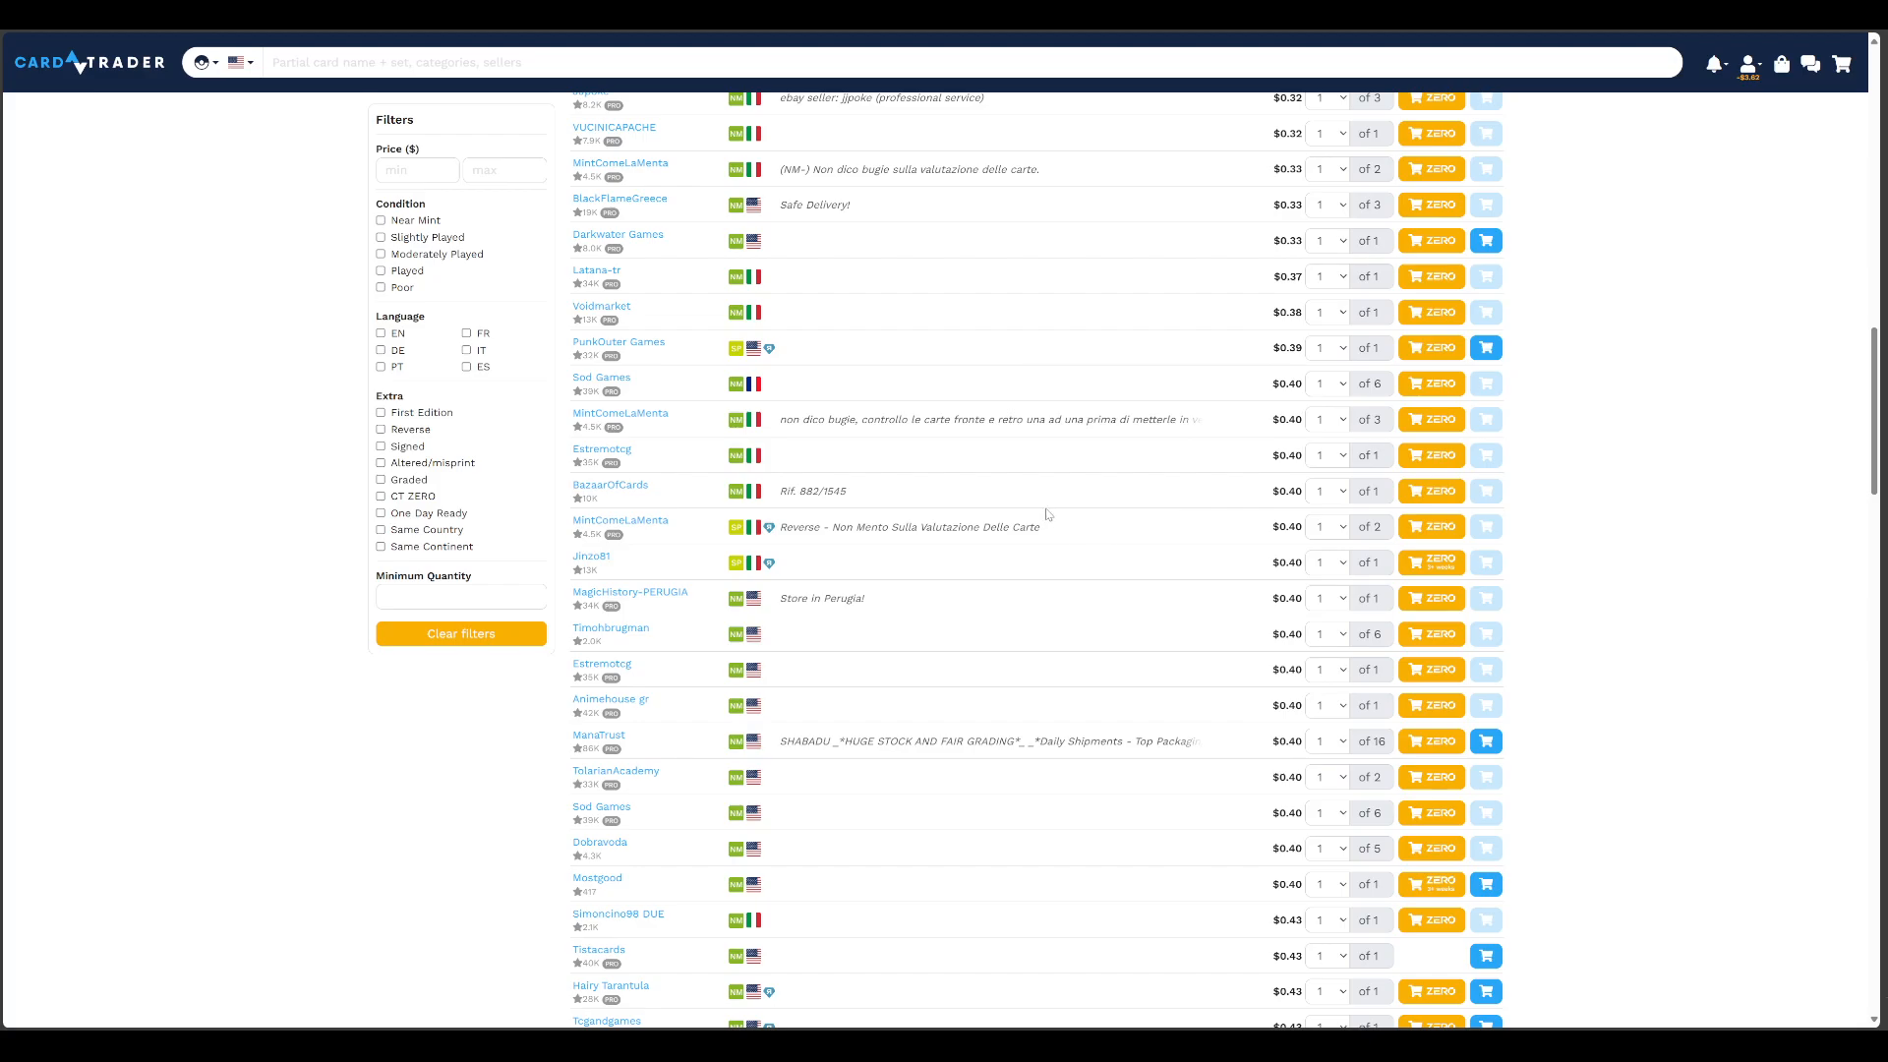
scroll(1048, 514, "up", 2)
scroll(1048, 512, "up", 6)
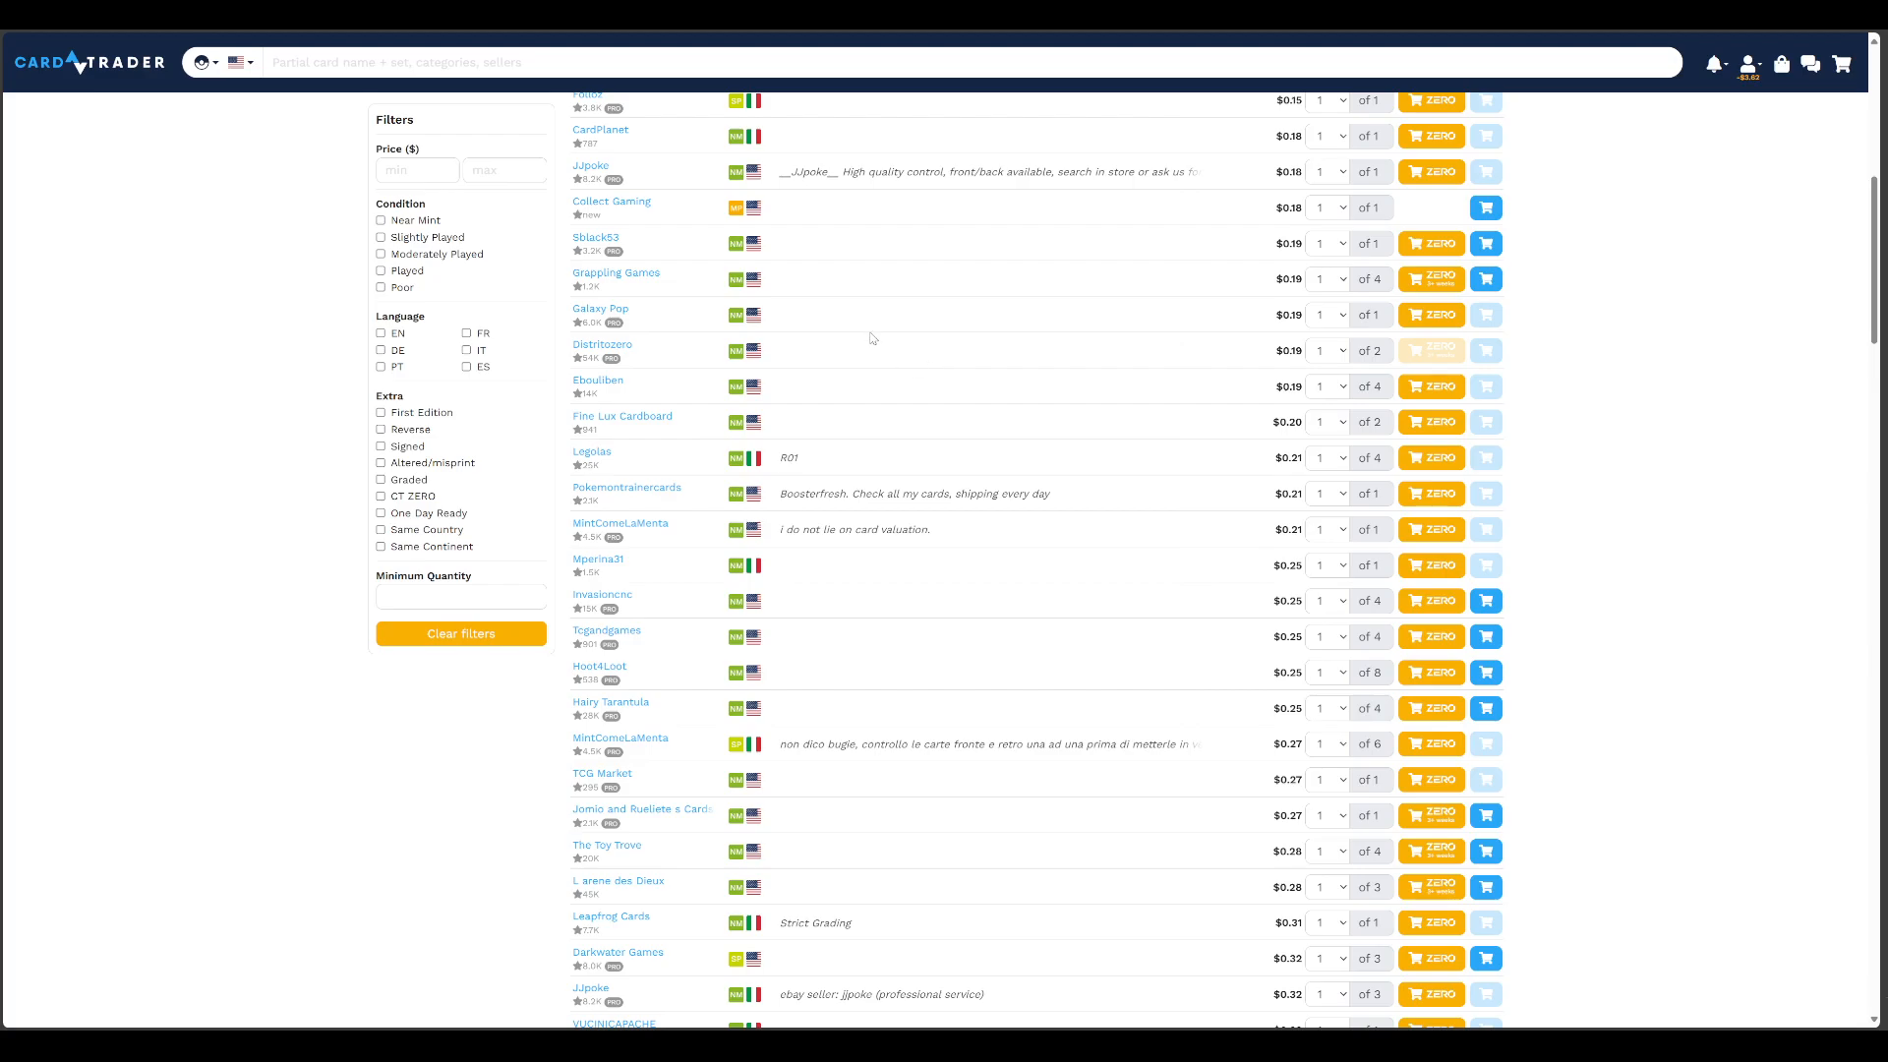
scroll(572, 354, "up", 8)
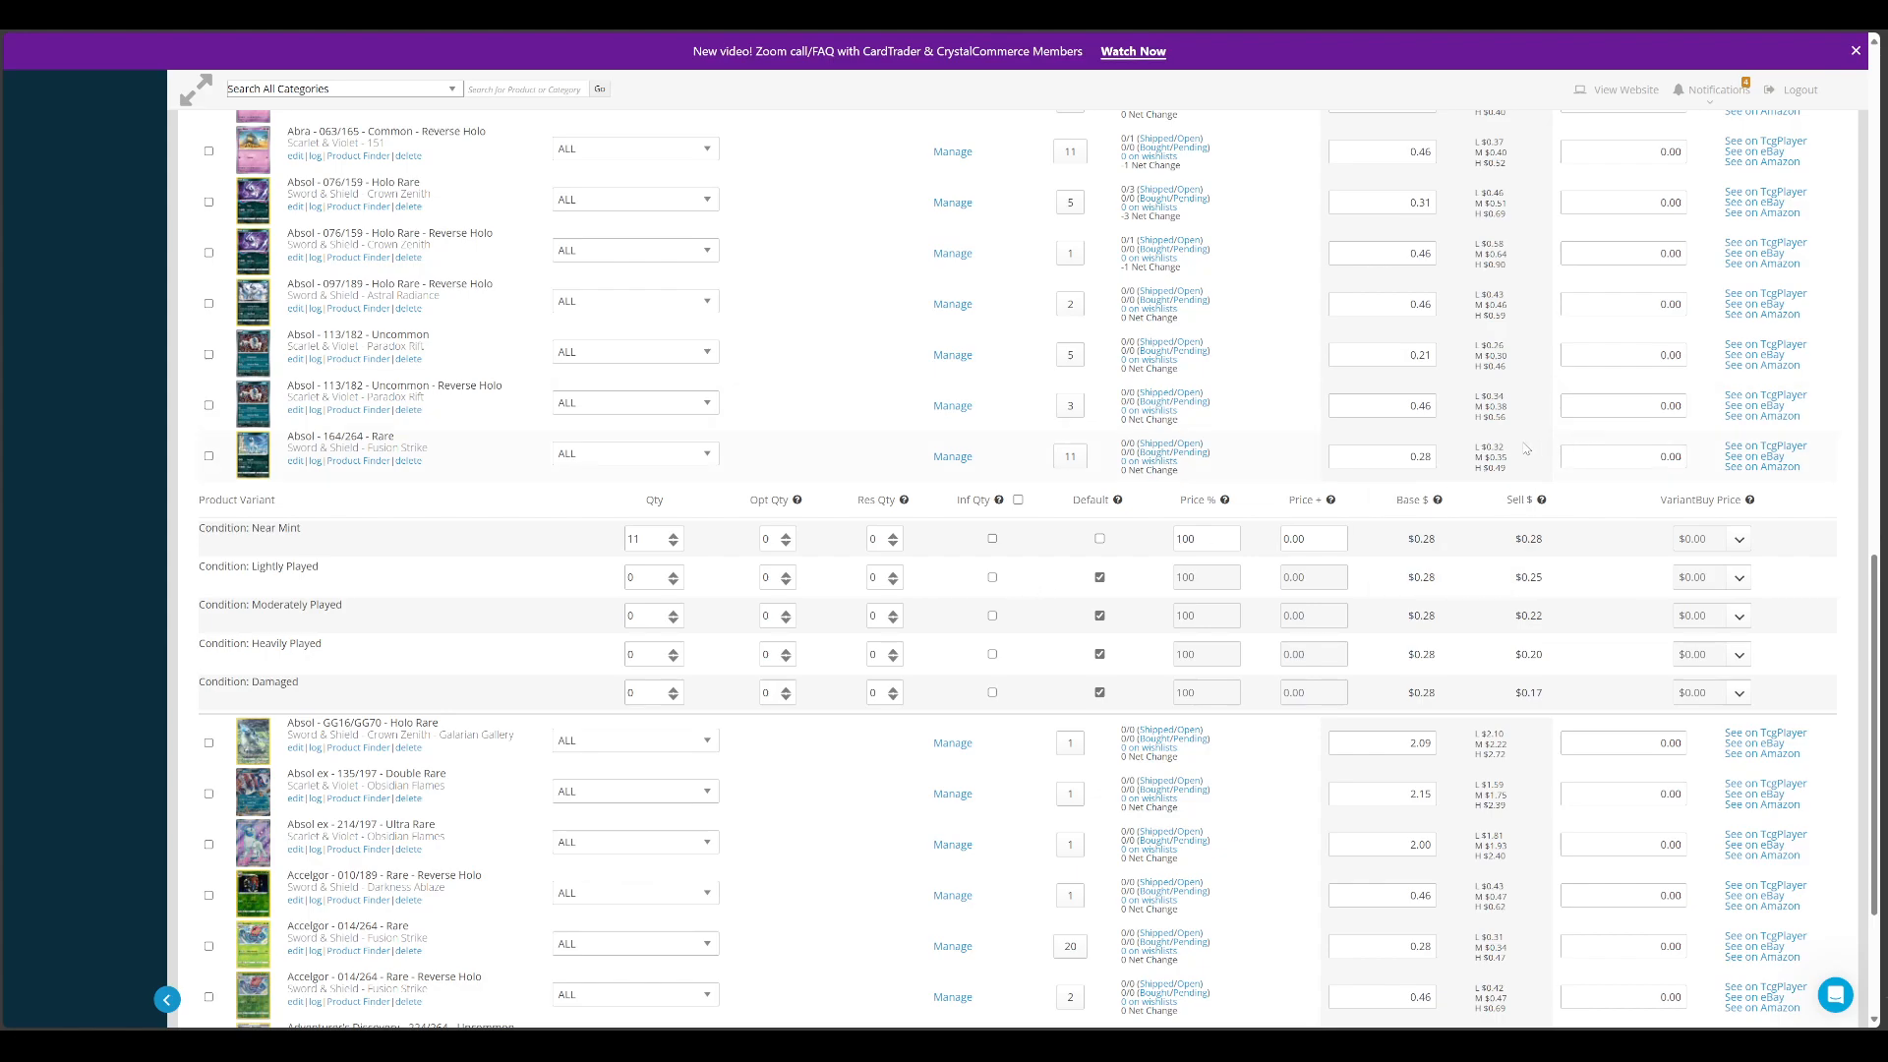
In CrystalCommerce, view the market data of Absol 164/264 and Absol 113/182 Reverse Holo, and return to the inventory search filters
mouse_move(1480, 461)
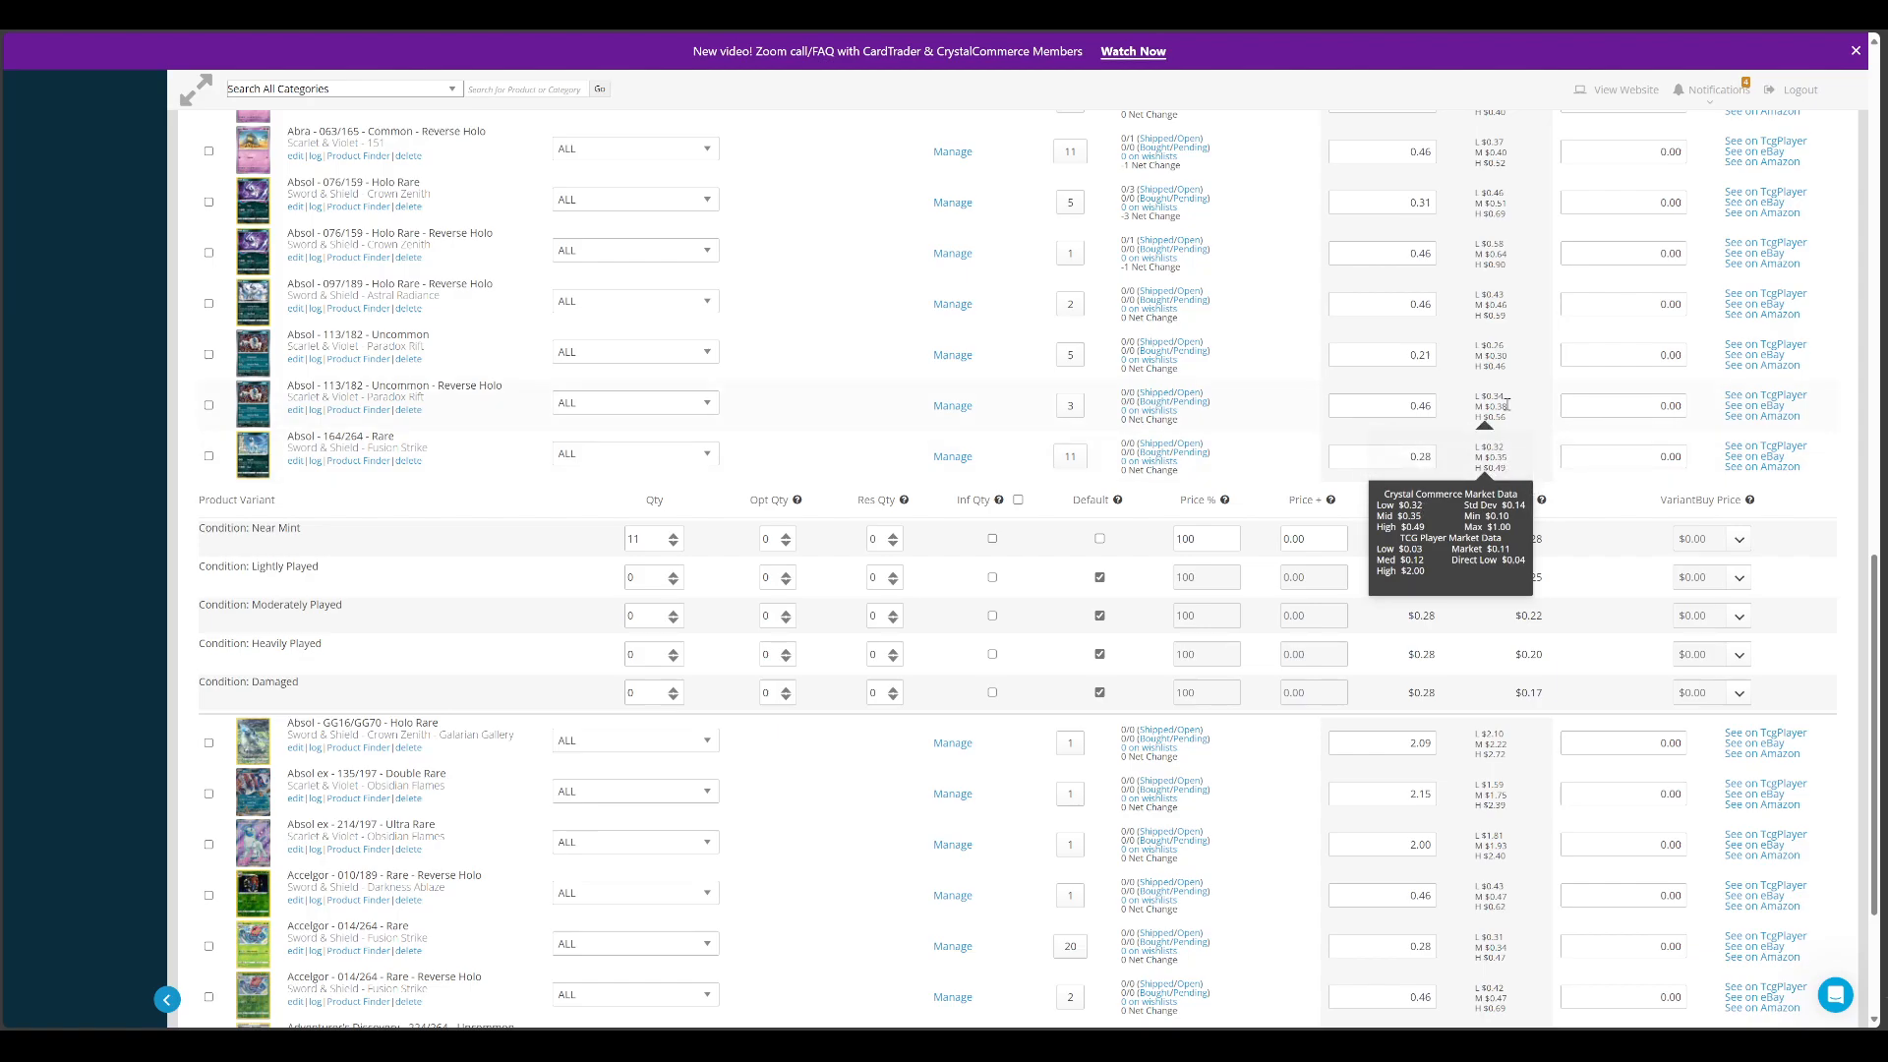
mouse_move(1496, 403)
scroll(1417, 504, "up", 15)
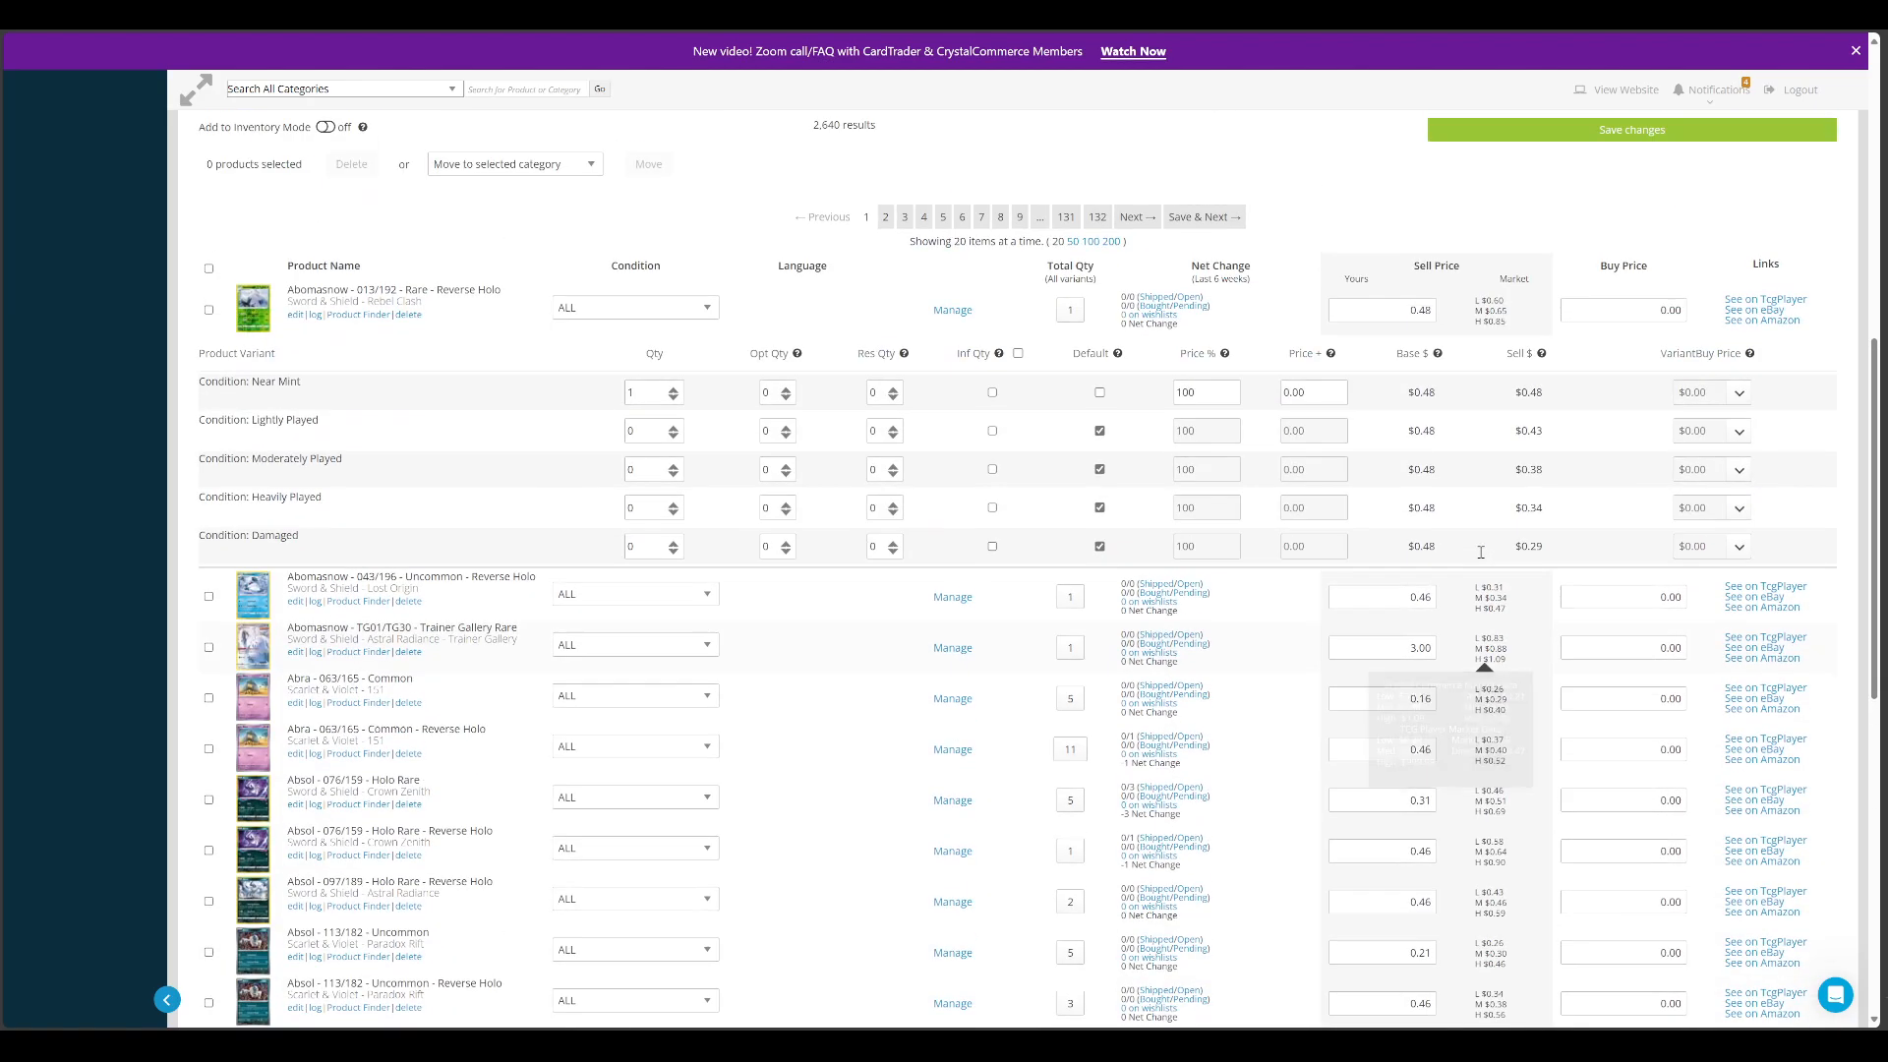
scroll(1427, 379, "up", 4)
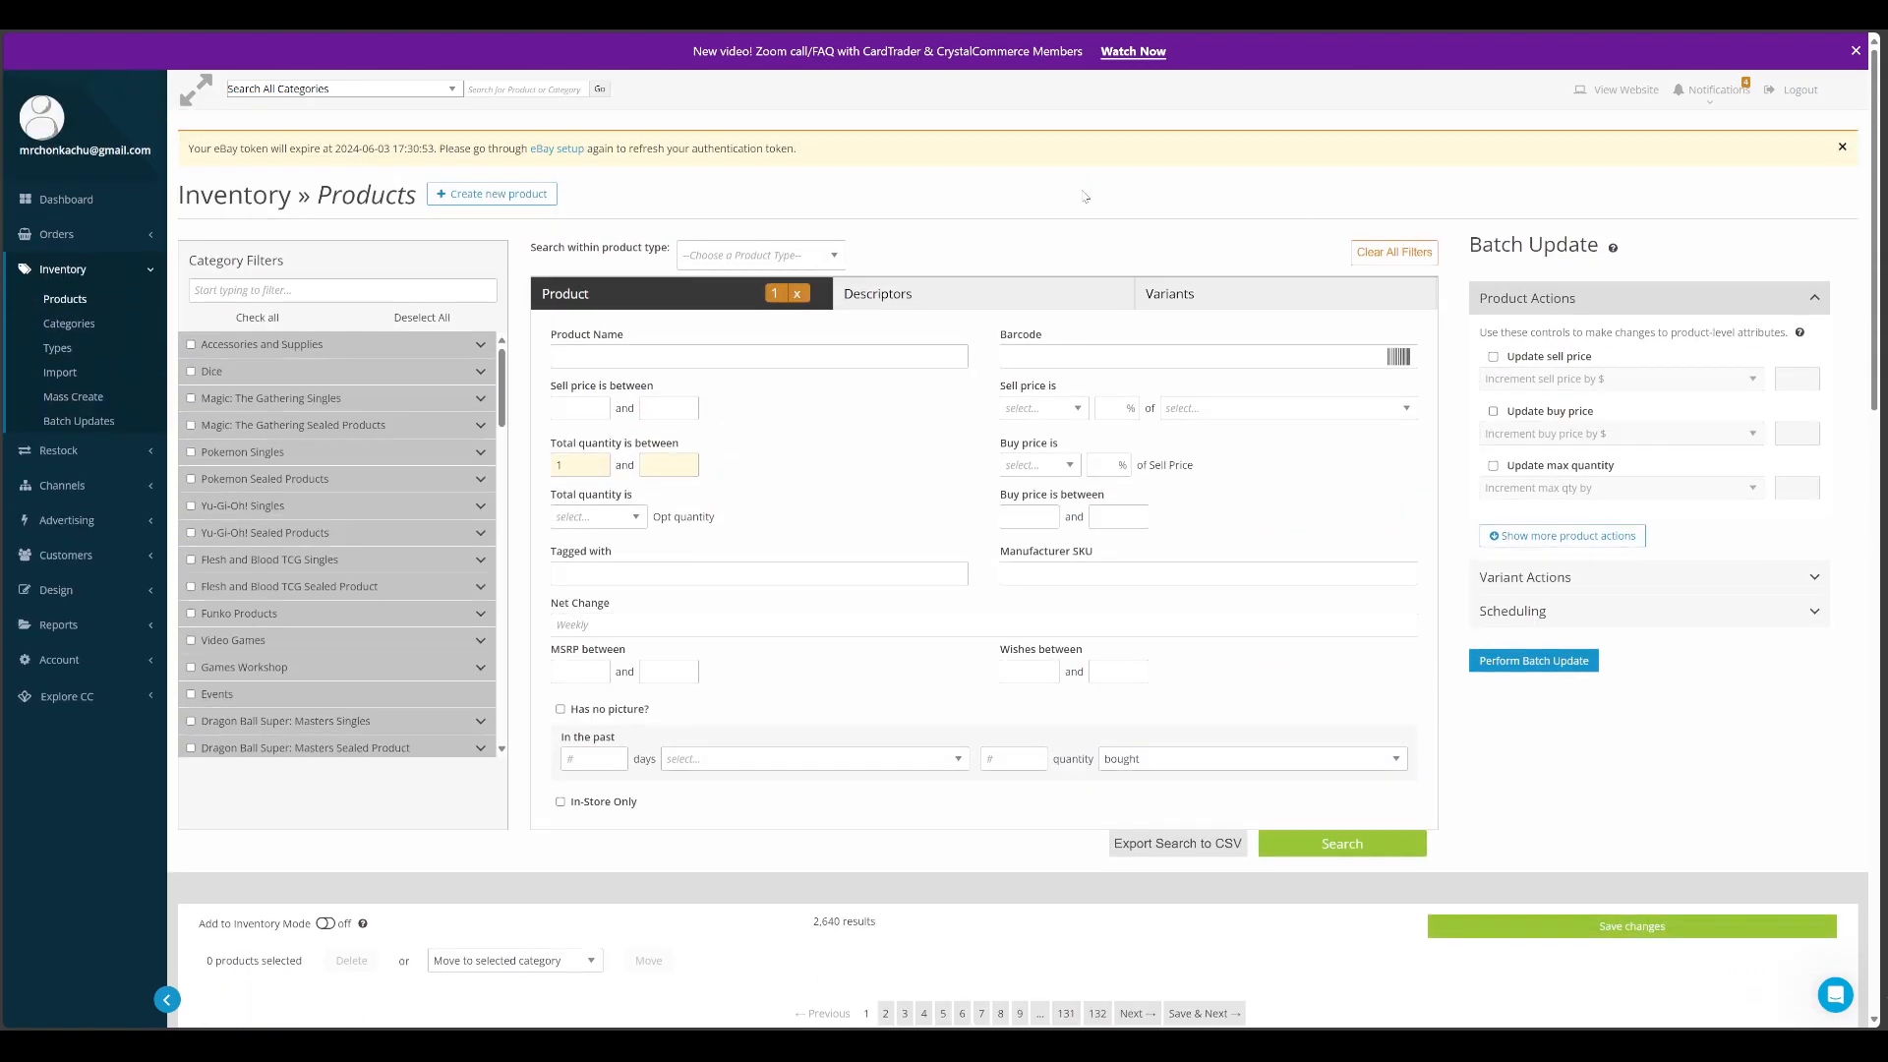
Examine the first page of inventory results, comparing the store's sell prices with market prices from Abomasnow 013/192 down to Aegislash VMAX
scroll(1419, 744, "down", 15)
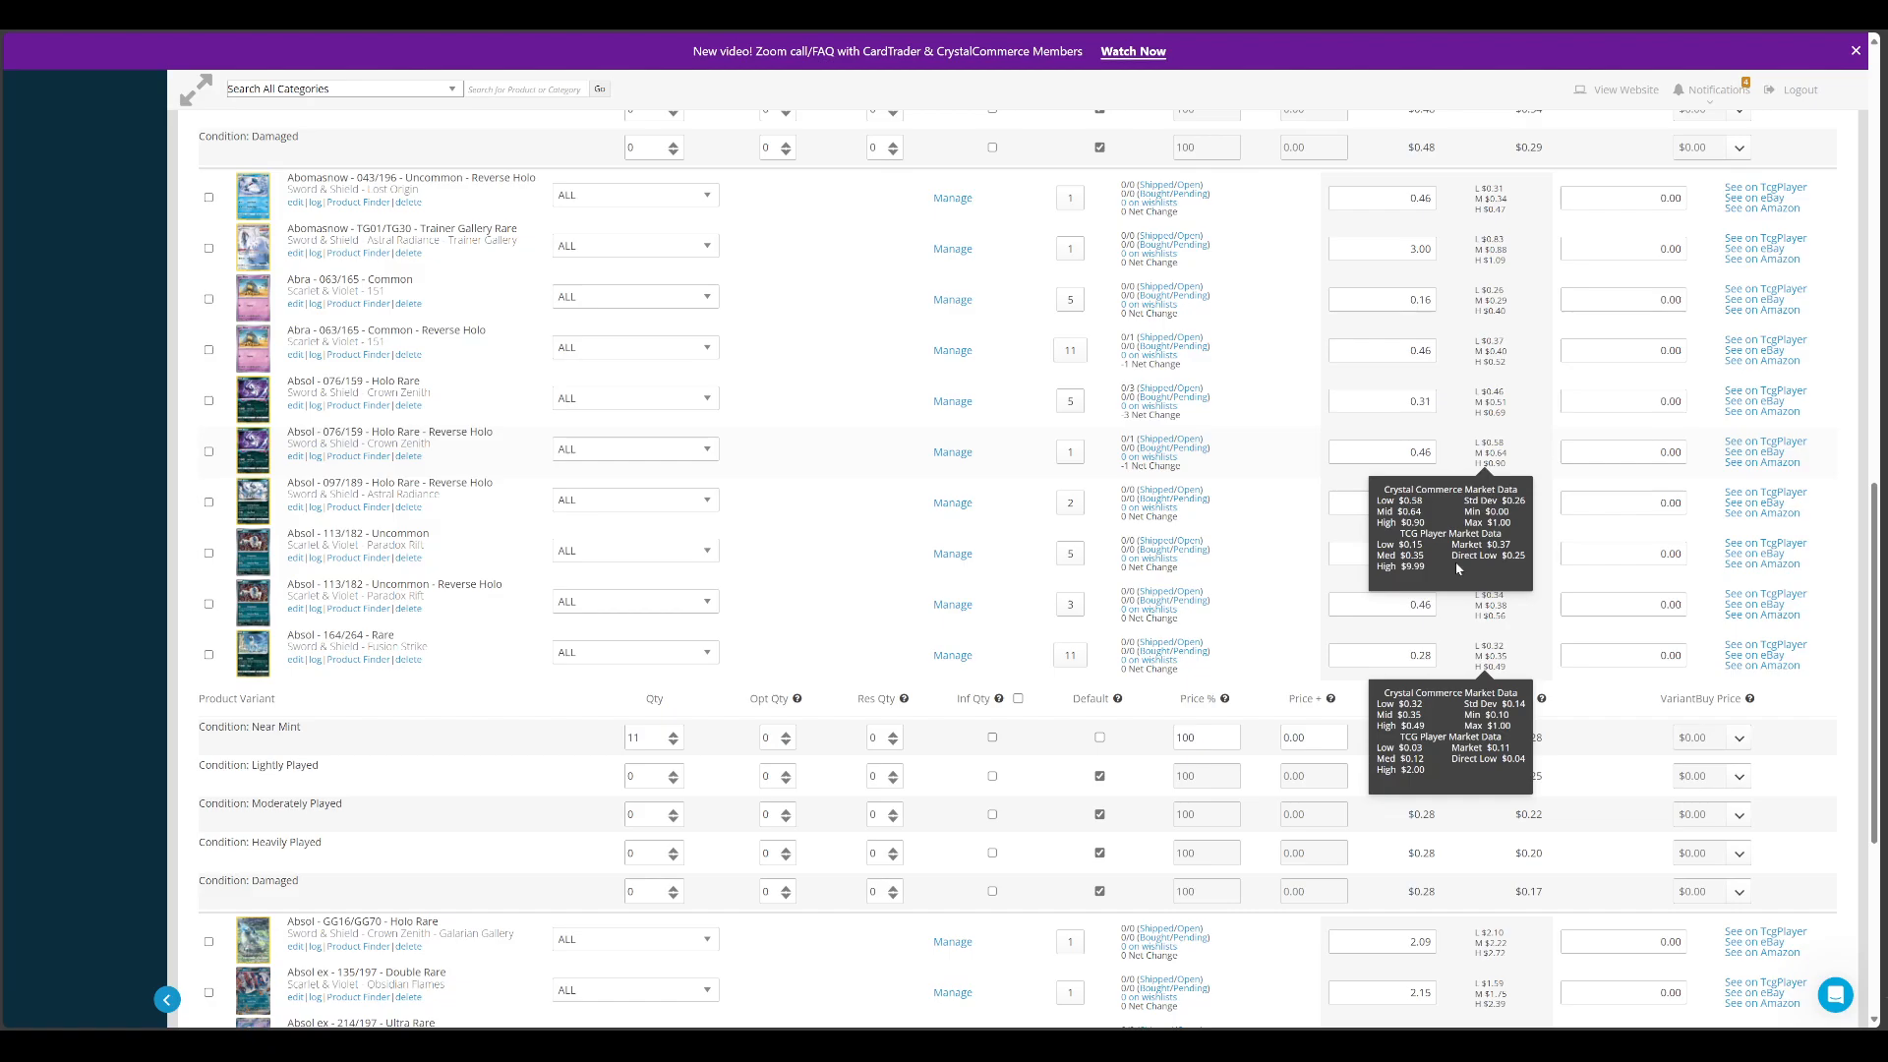
scroll(1460, 530, "up", 15)
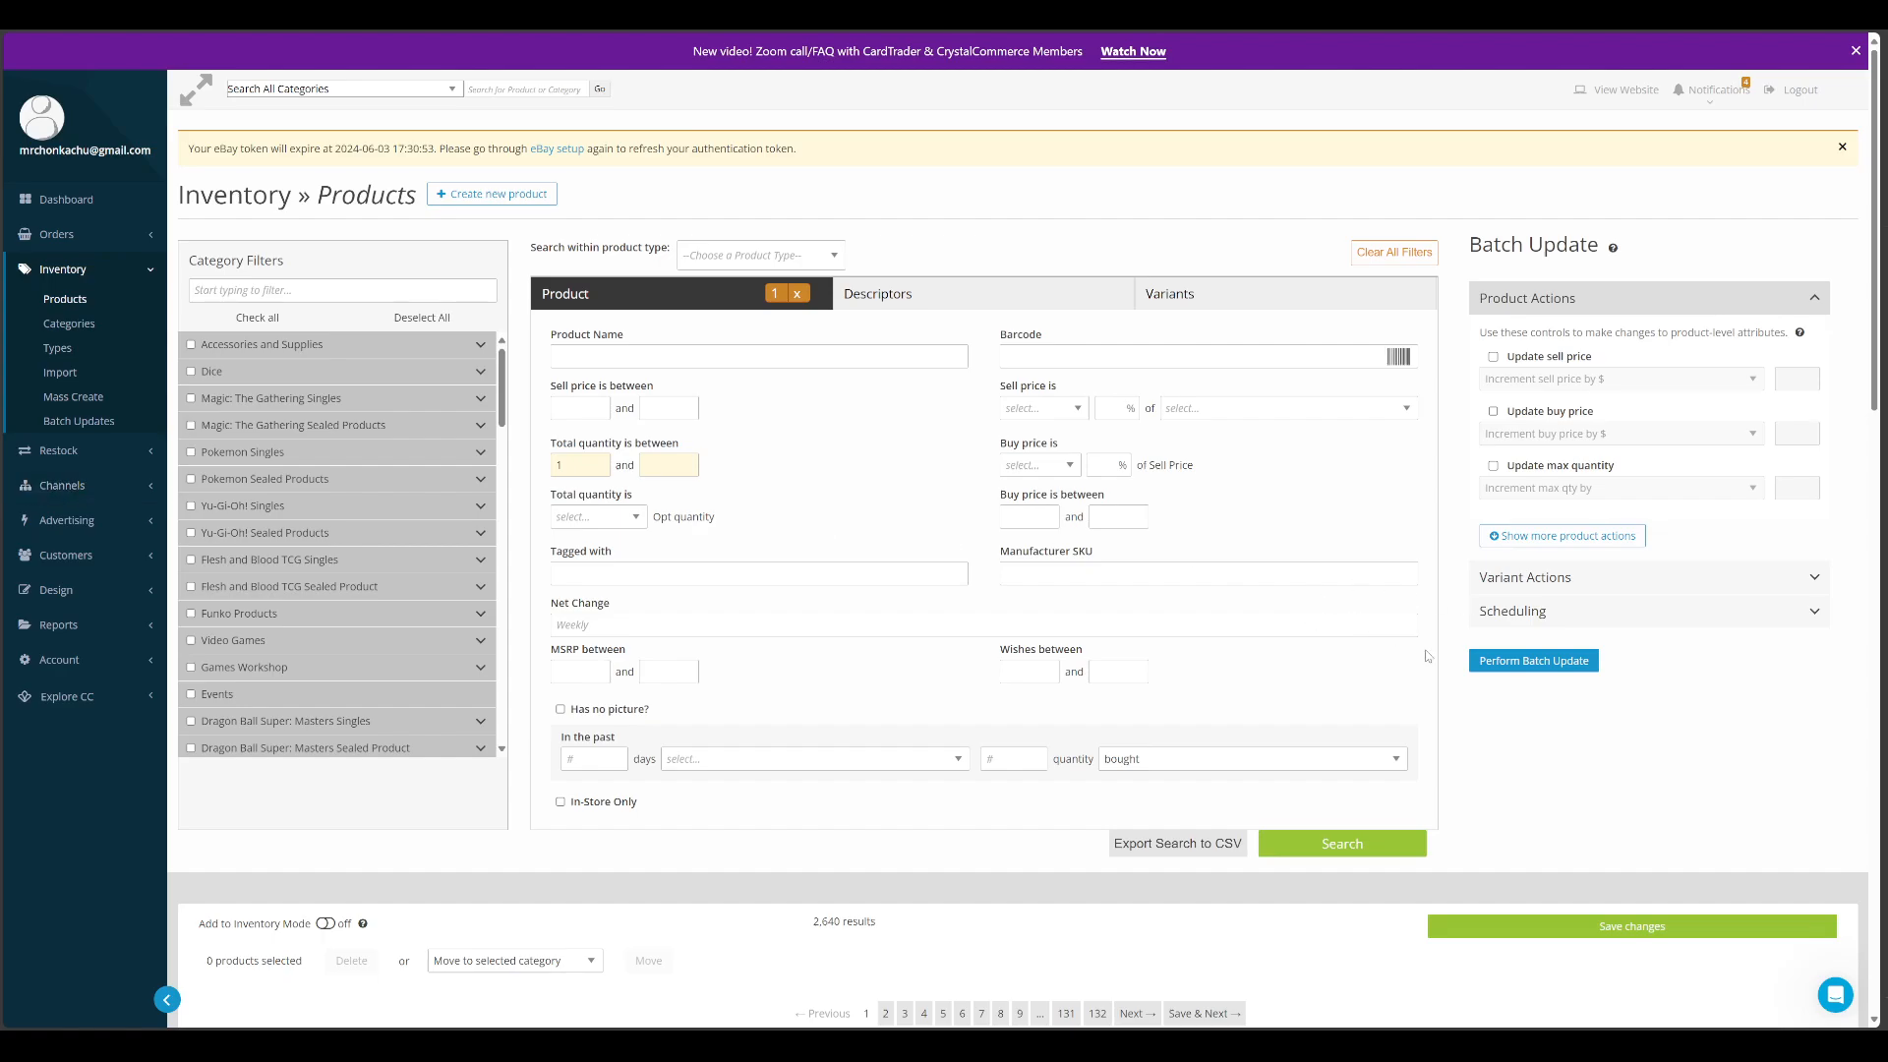
scroll(1428, 655, "down", 6)
scroll(1427, 655, "down", 5)
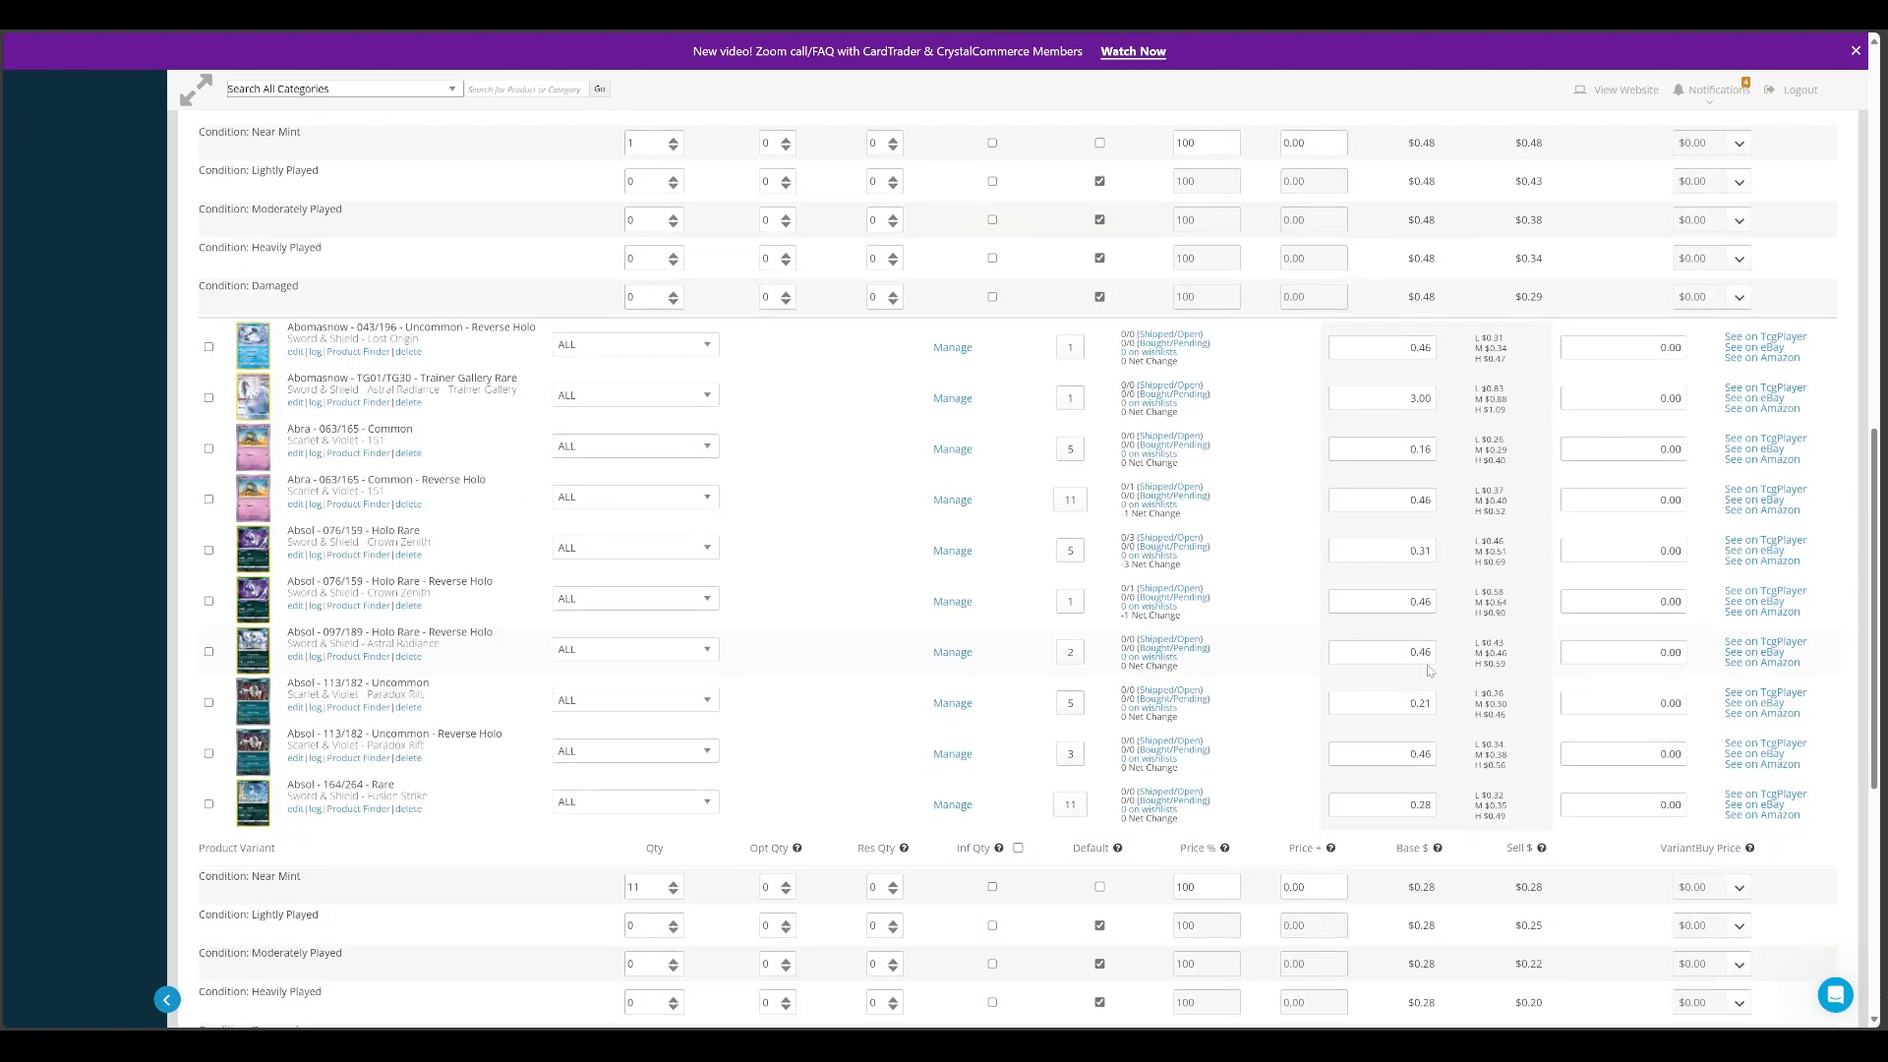
scroll(1431, 670, "down", 6)
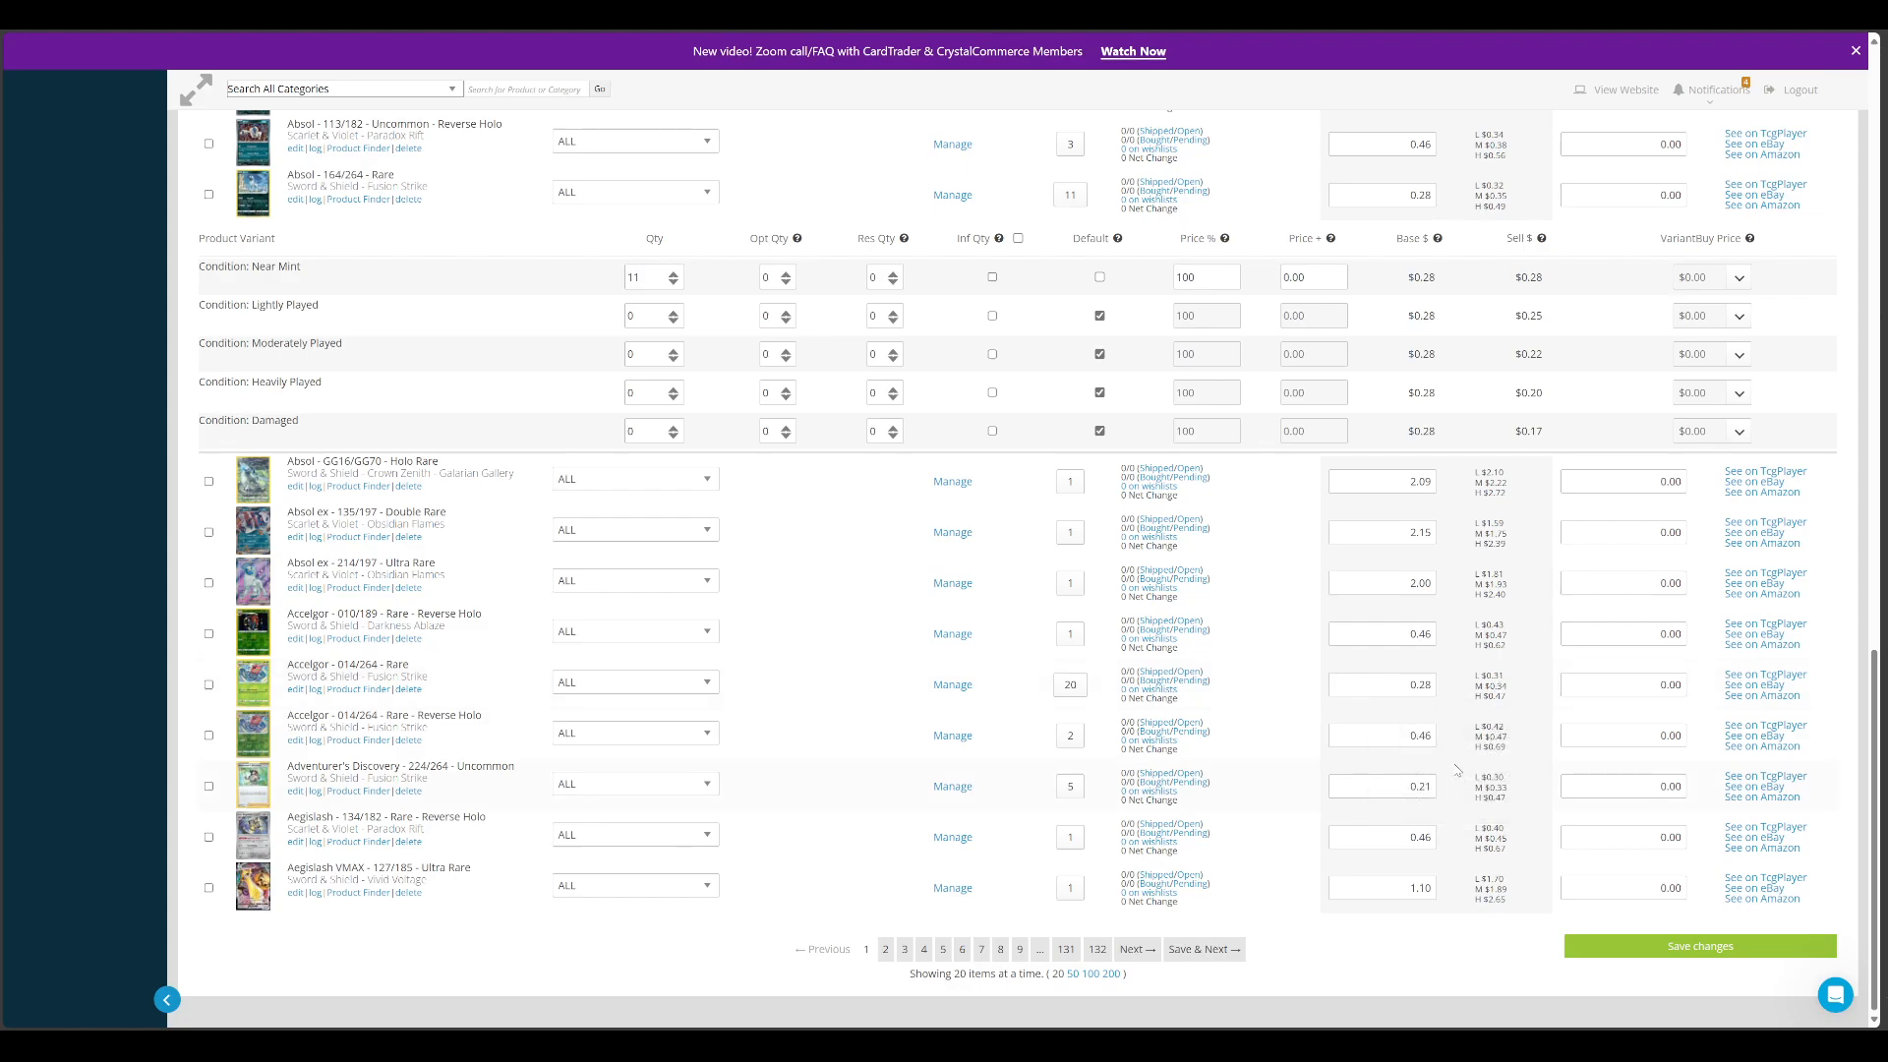
mouse_move(1509, 596)
scroll(471, 736, "up", 5)
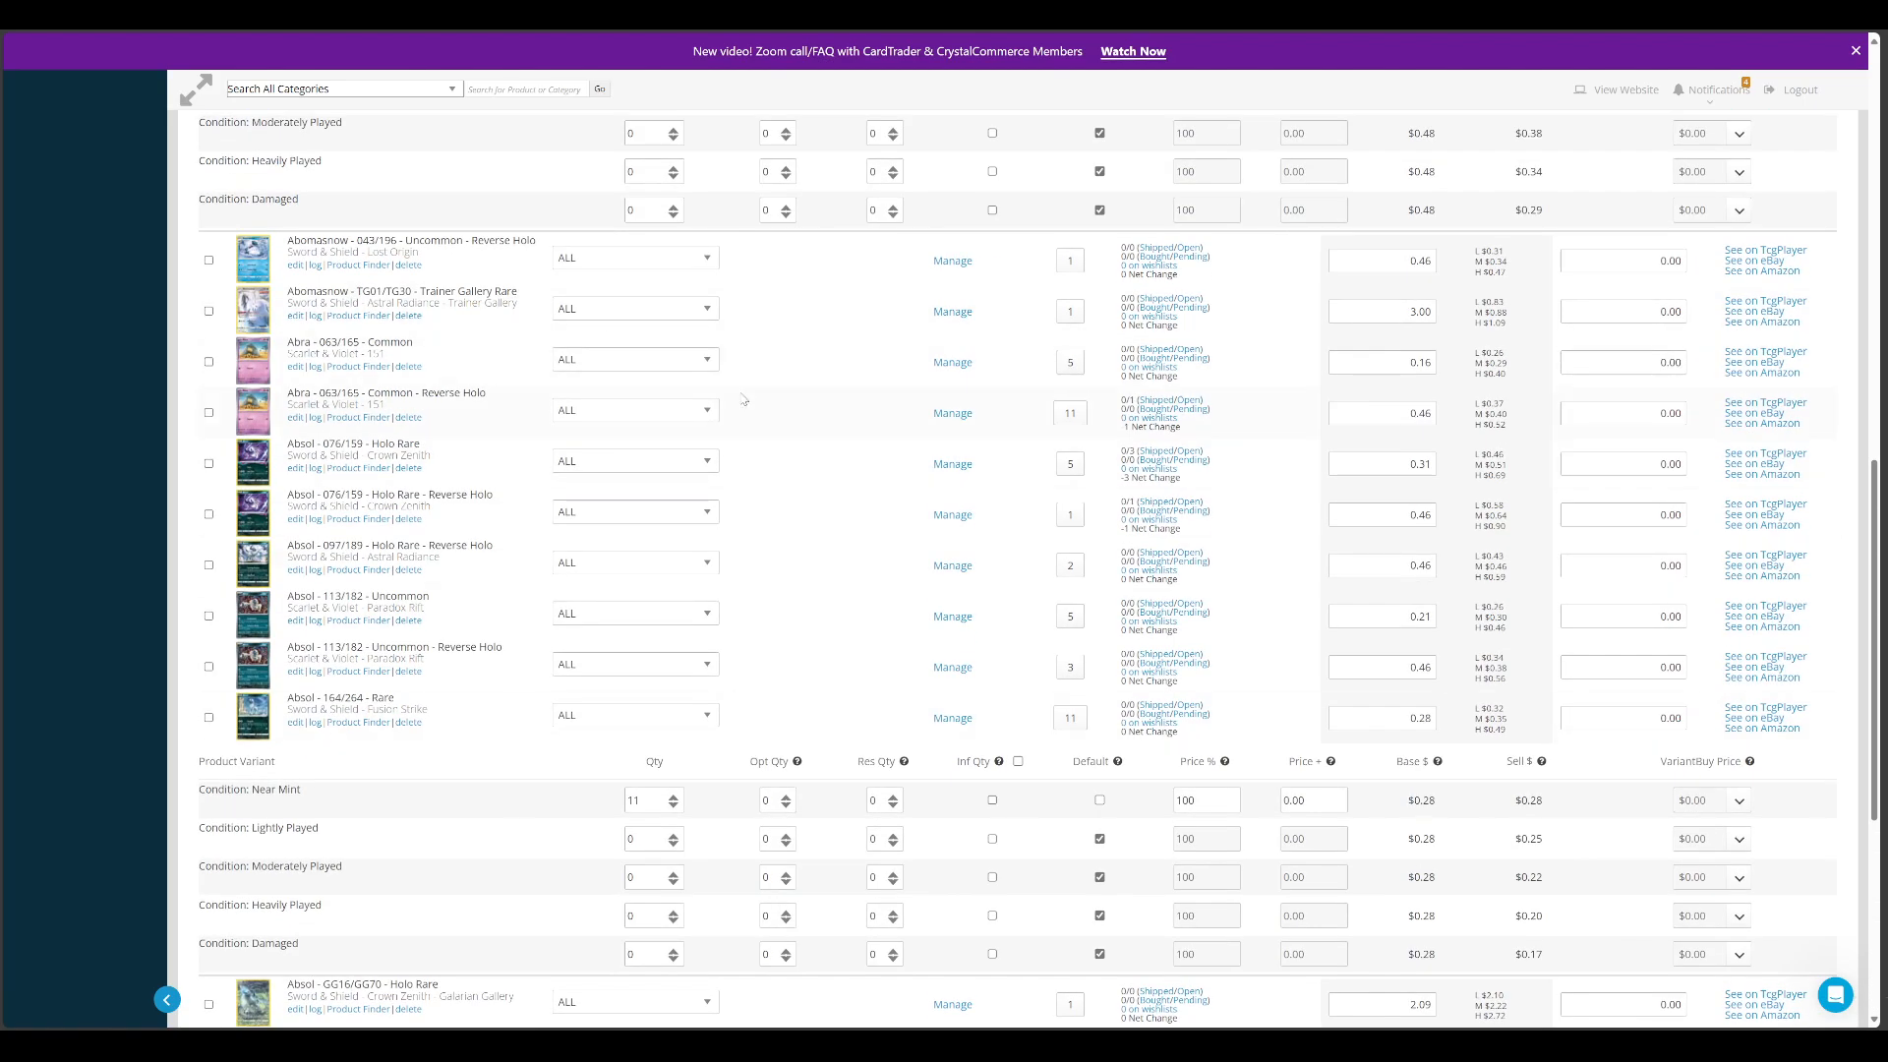
scroll(1409, 727, "up", 2)
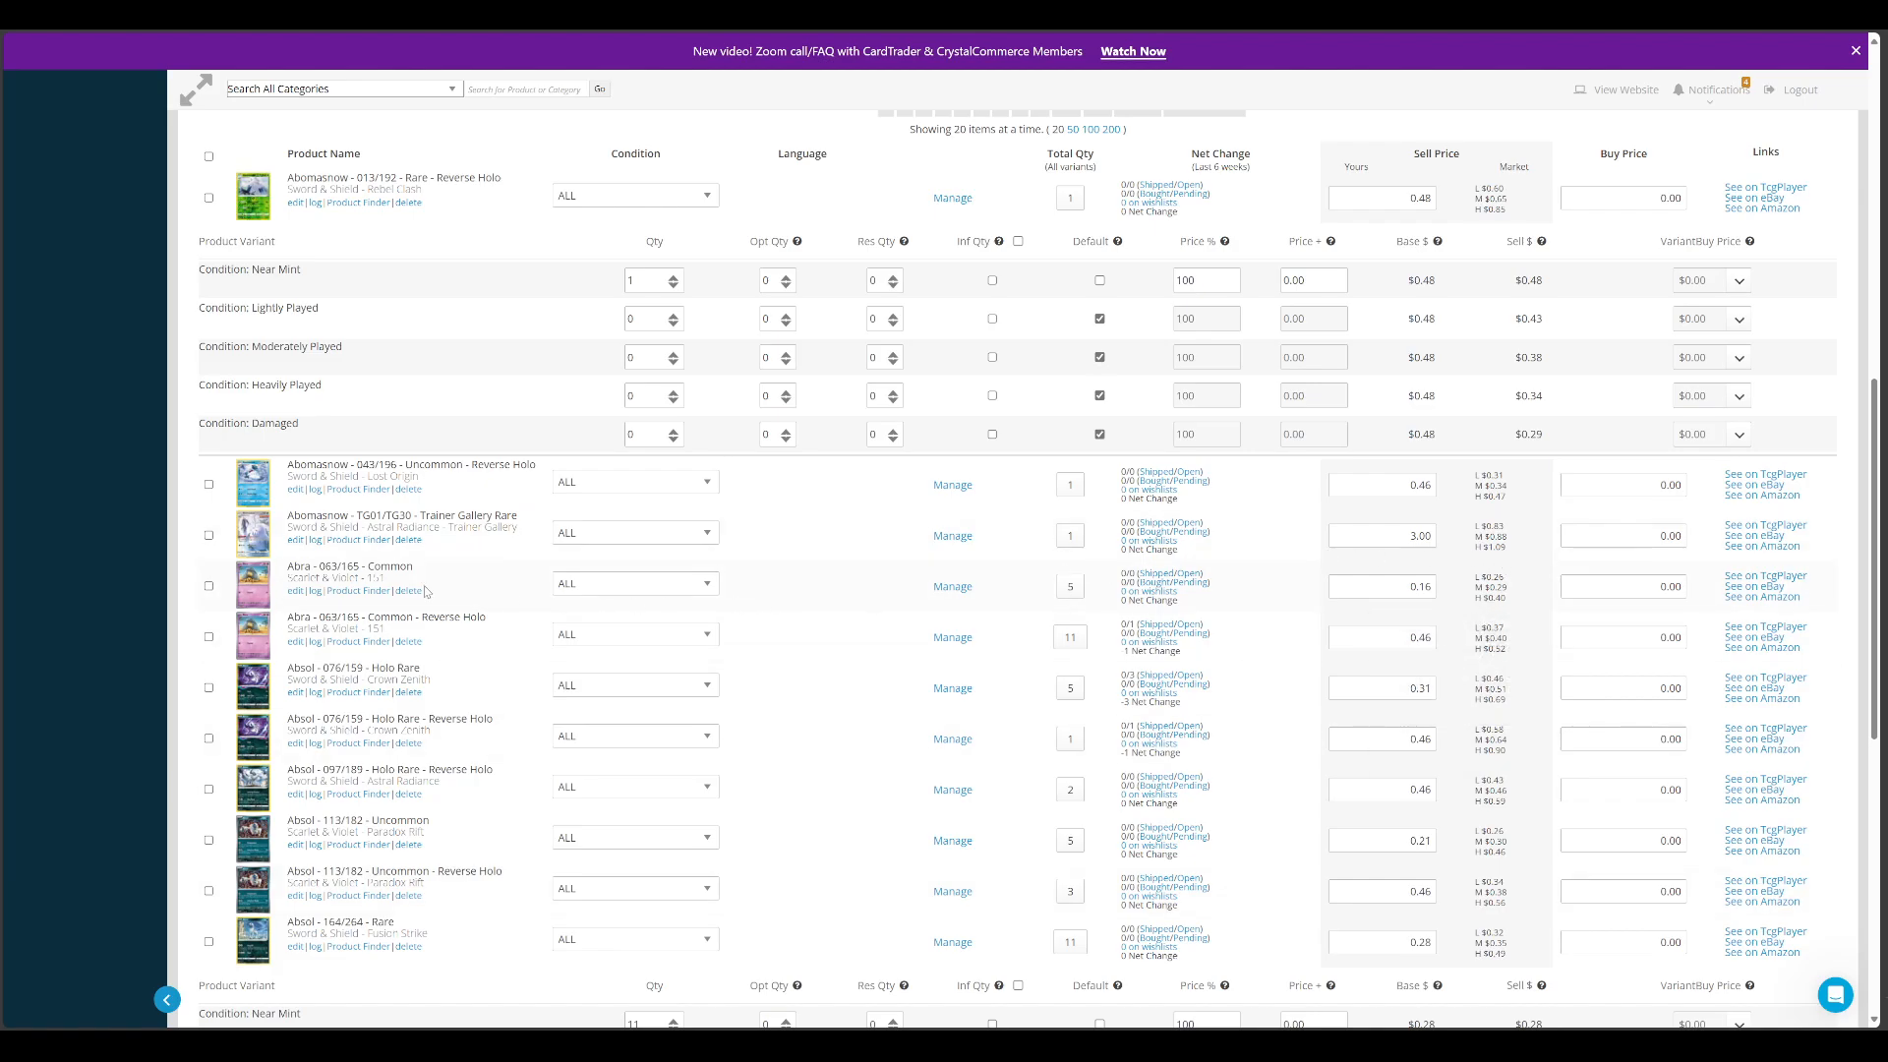
scroll(1401, 581, "up", 4)
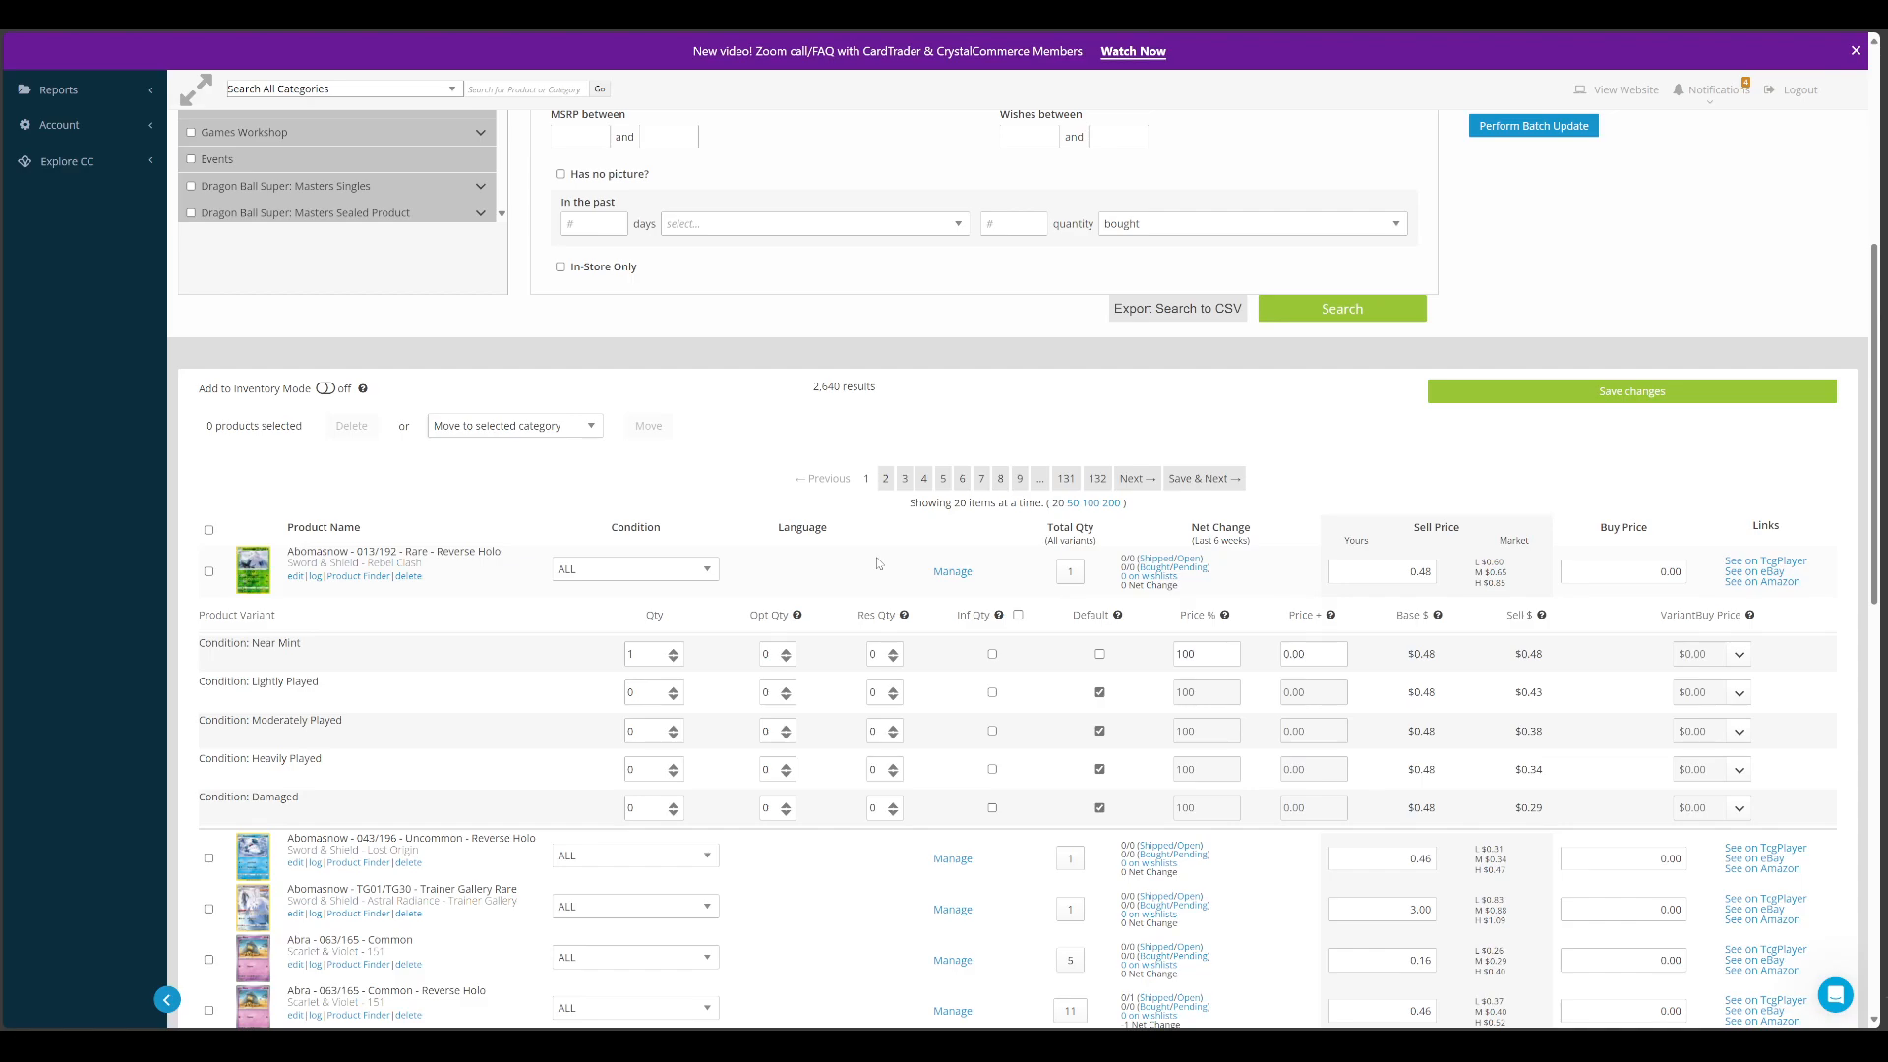
Examine the quantities and prices by condition of Abomasnow 013/192 Reverse Holo, and return to the product search filters
scroll(876, 561, "down", 2)
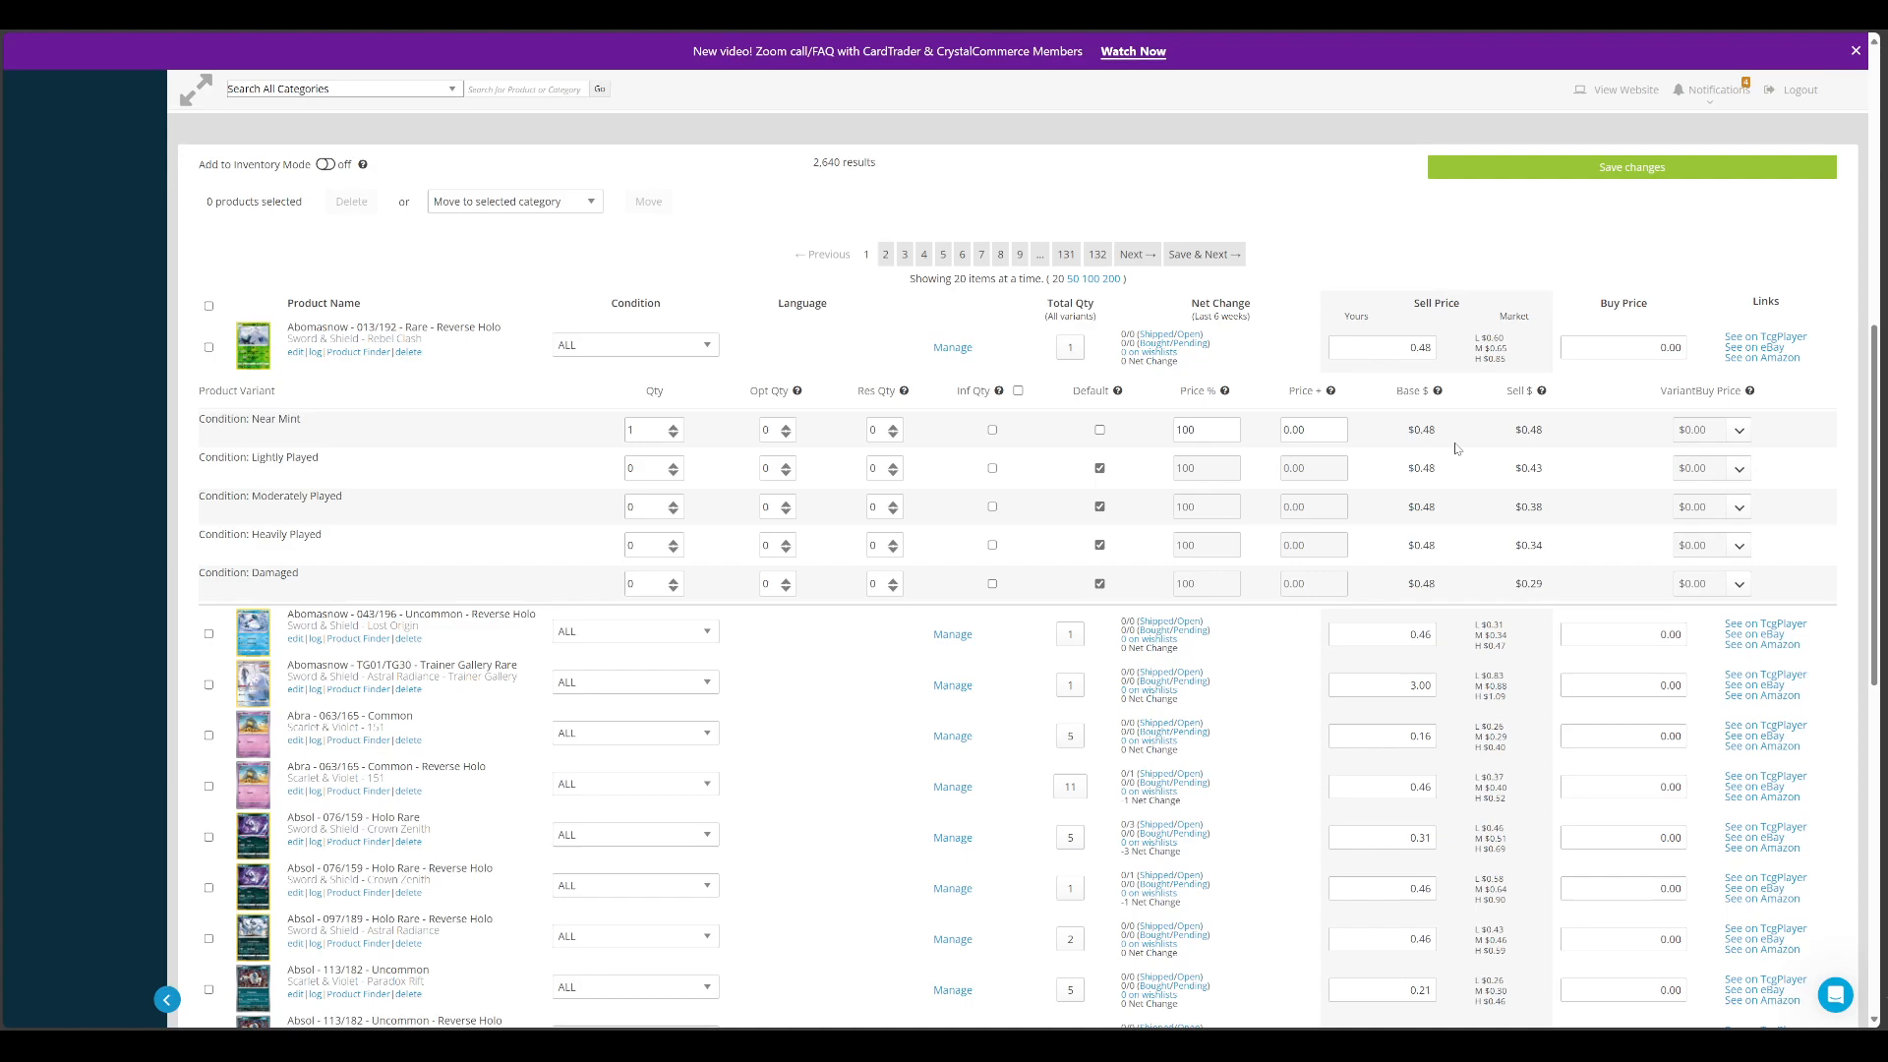
mouse_move(1434, 396)
scroll(777, 700, "down", 1)
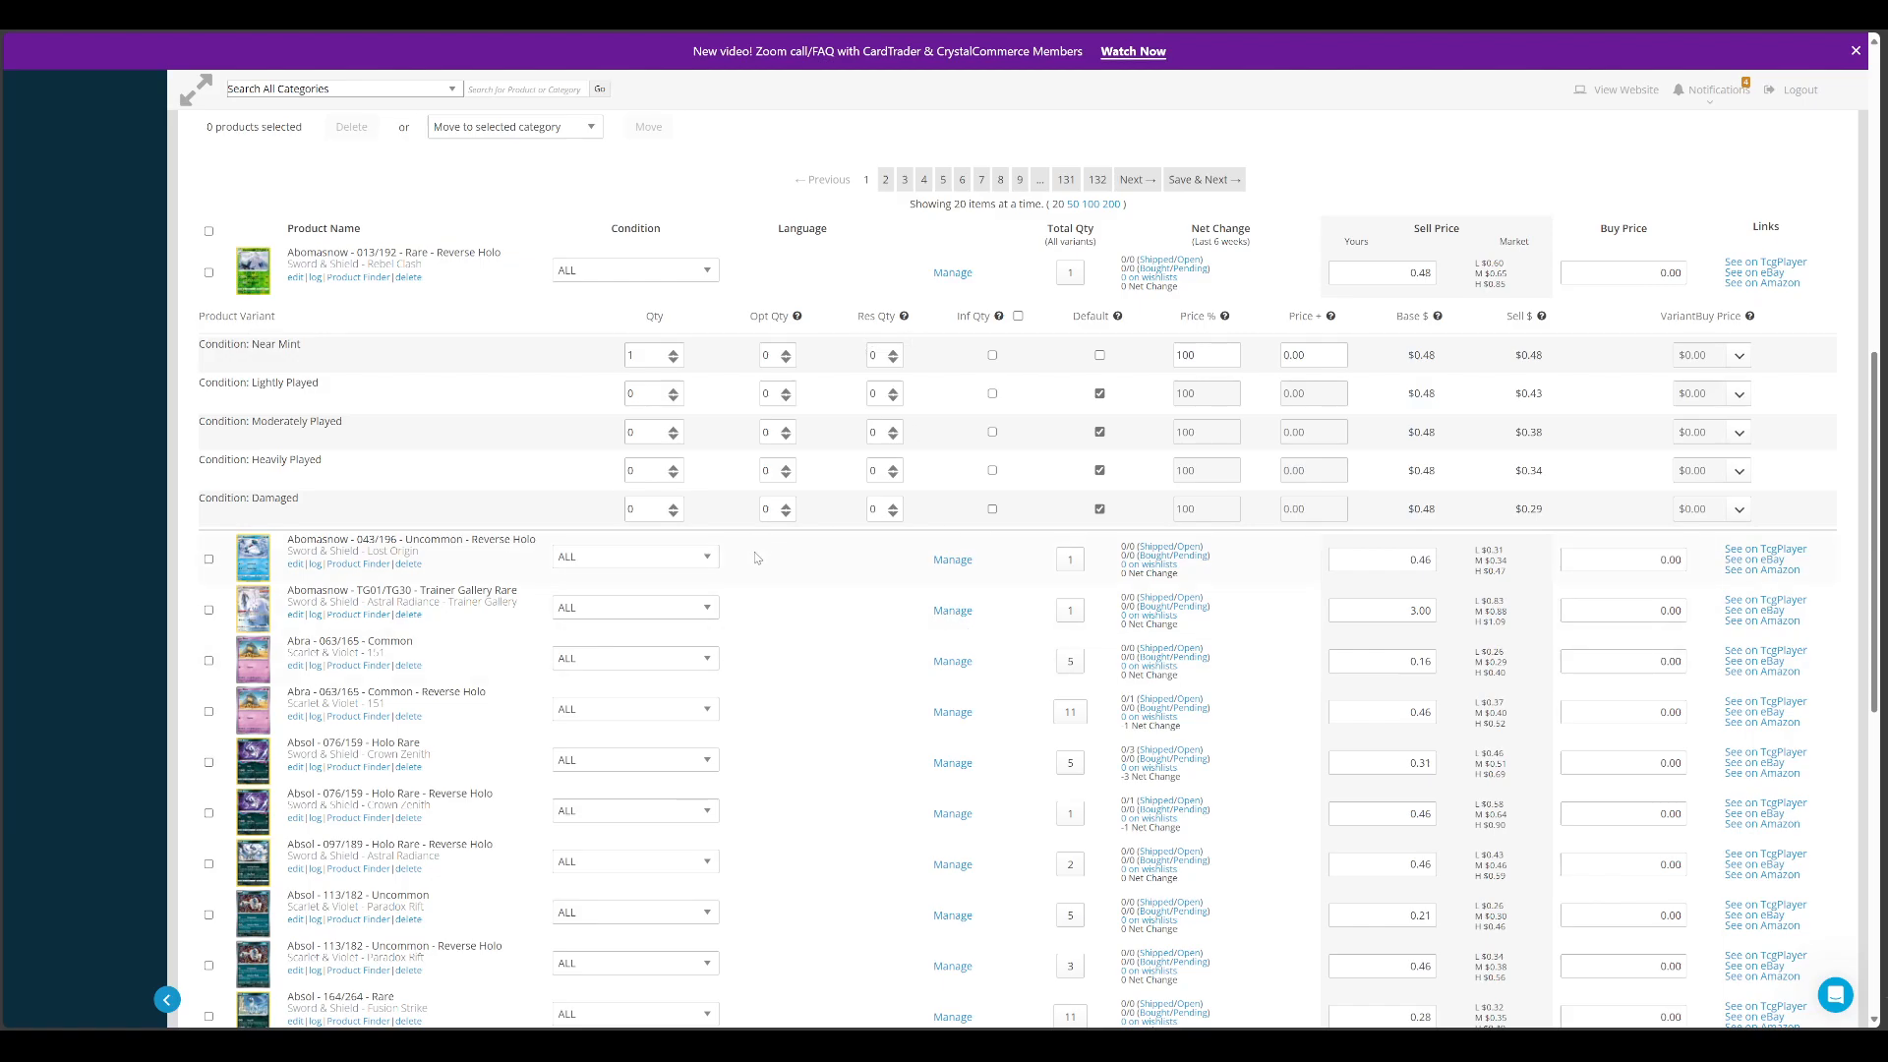
scroll(413, 561, "up", 8)
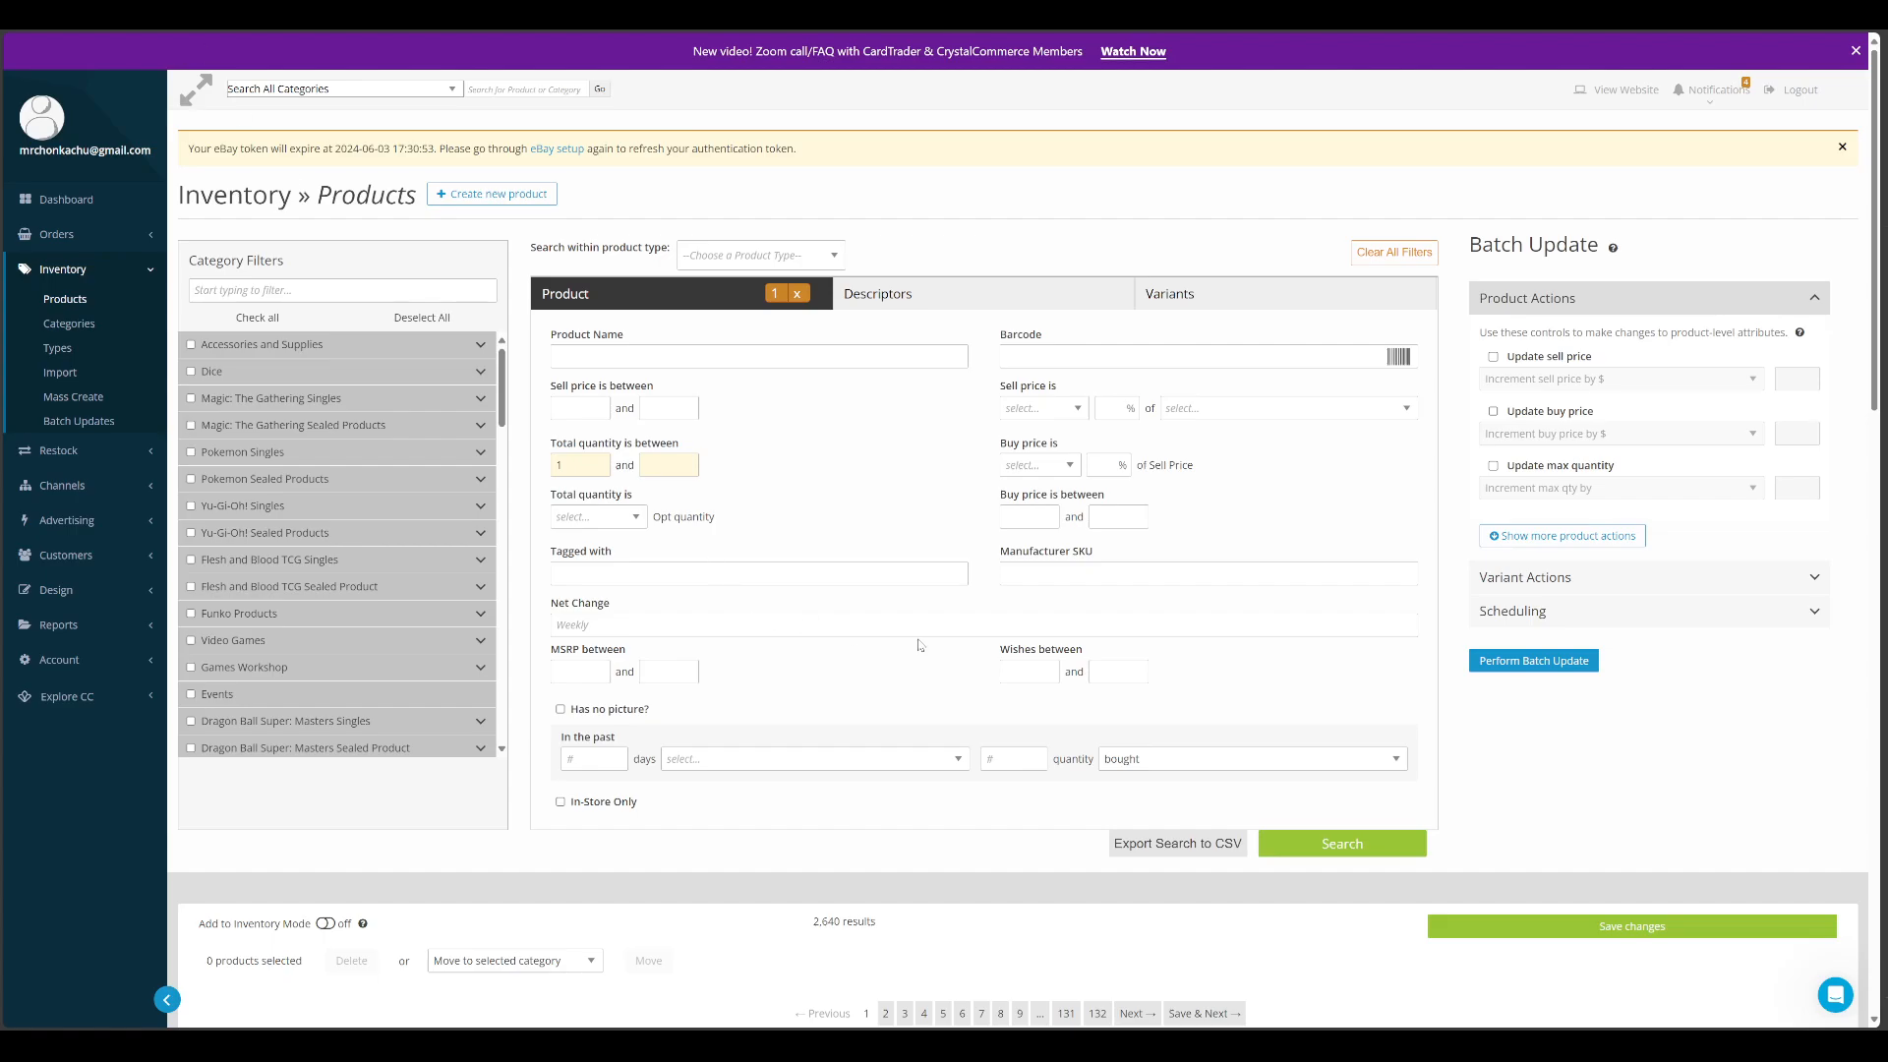
scroll(784, 595, "down", 3)
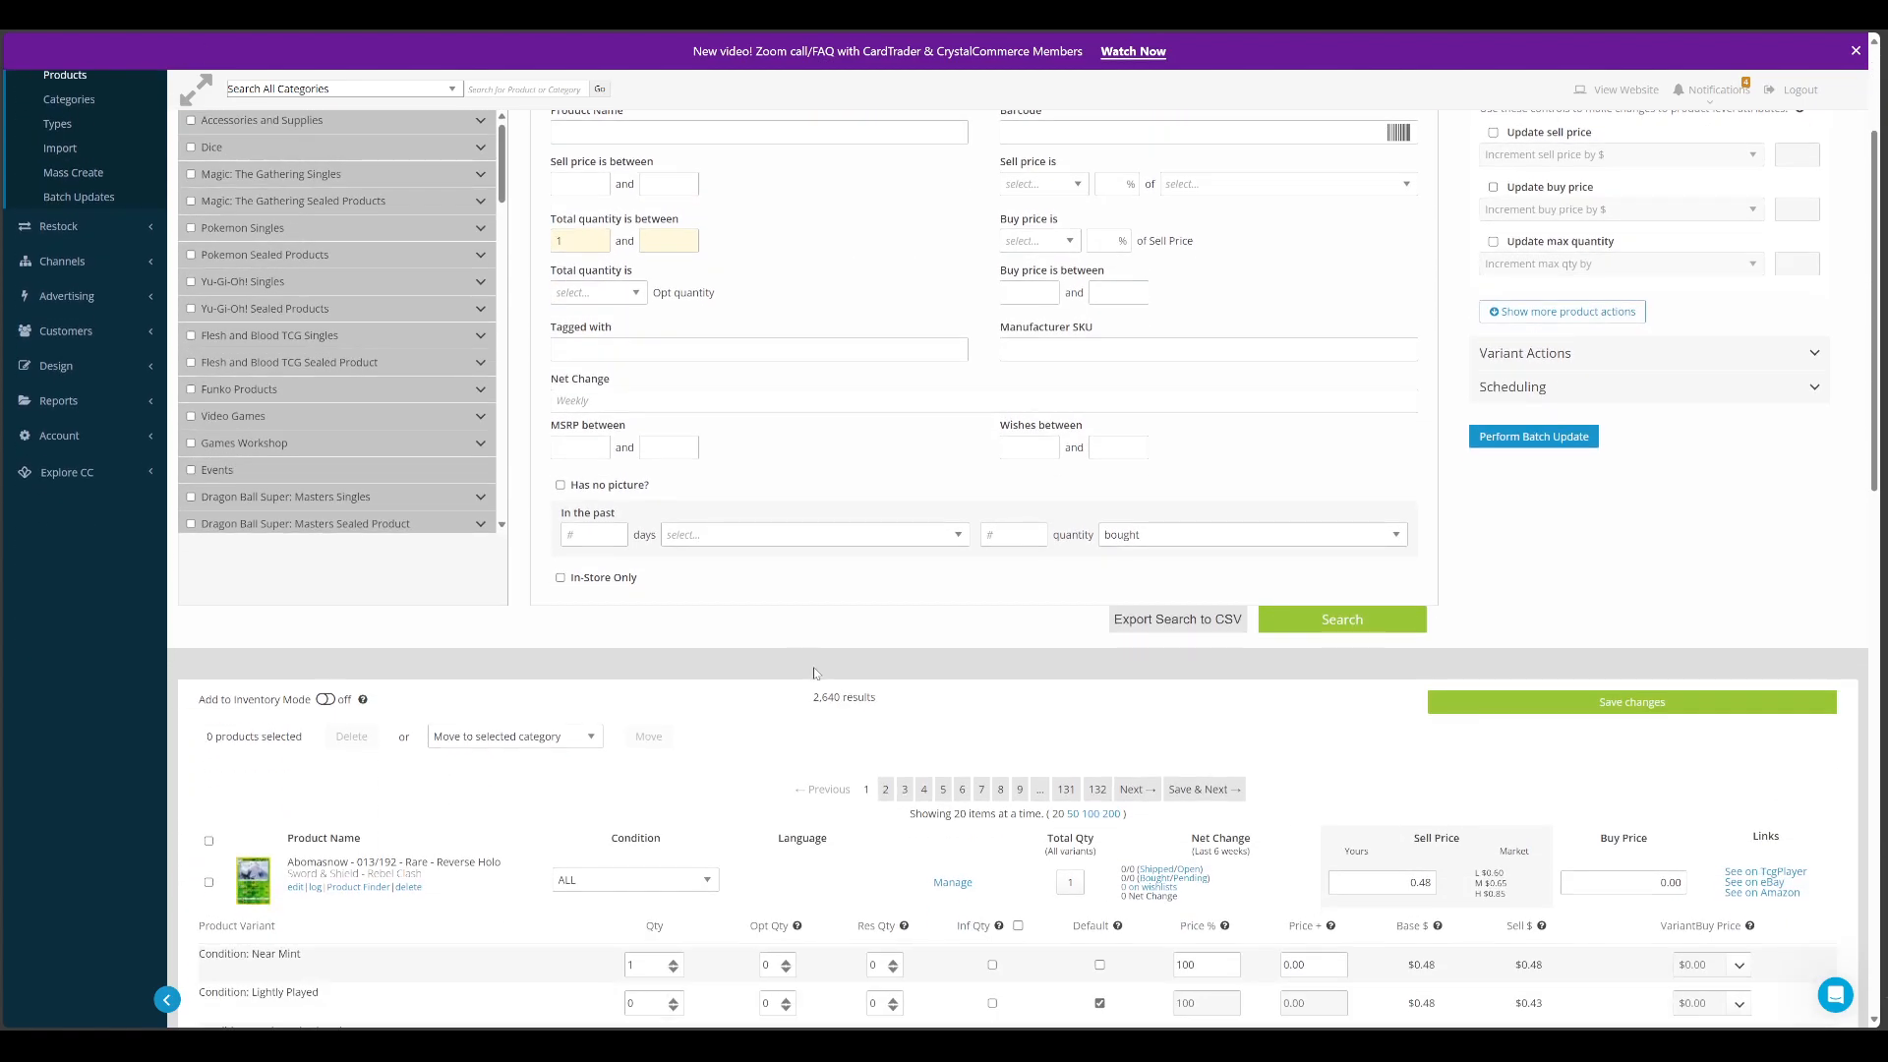
scroll(814, 673, "up", 1)
scroll(814, 674, "up", 2)
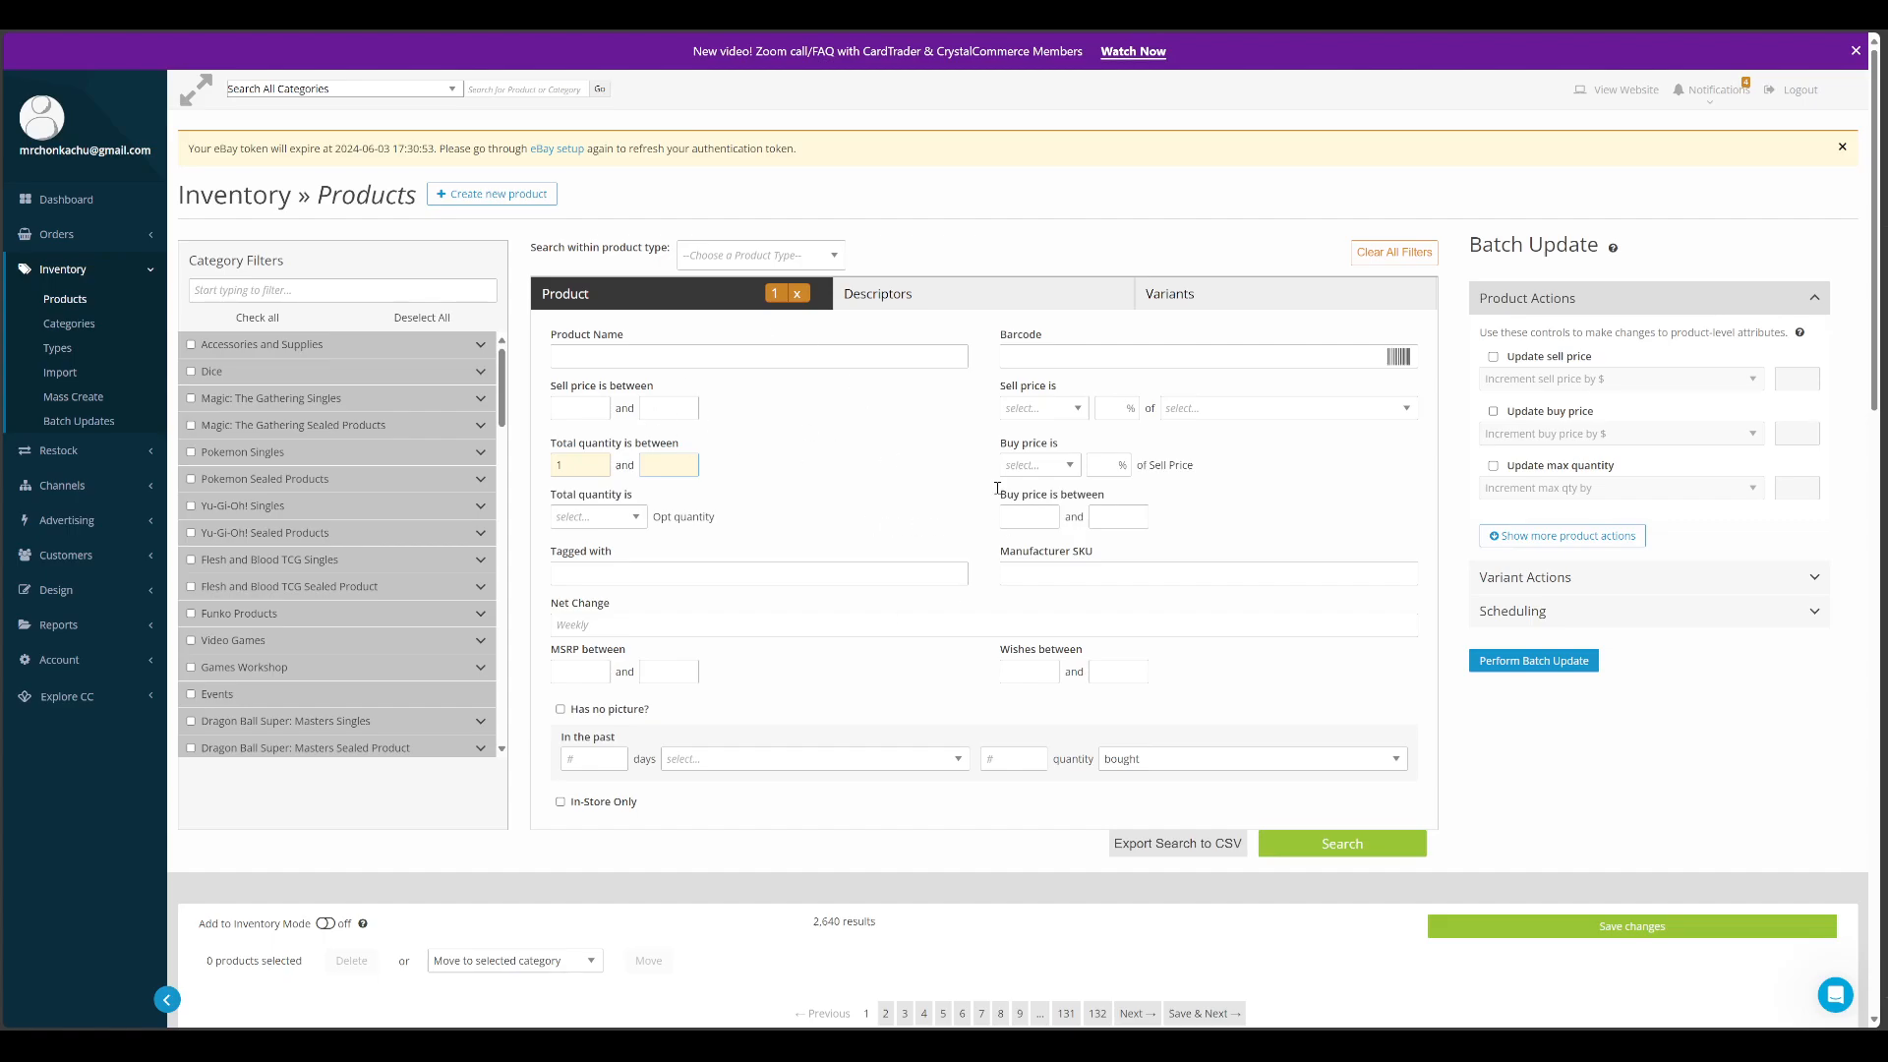
Read the Add to Inventory Mode help, turn the mode on to view the variants' quantity fields, and turn it off again
scroll(760, 614, "down", 3)
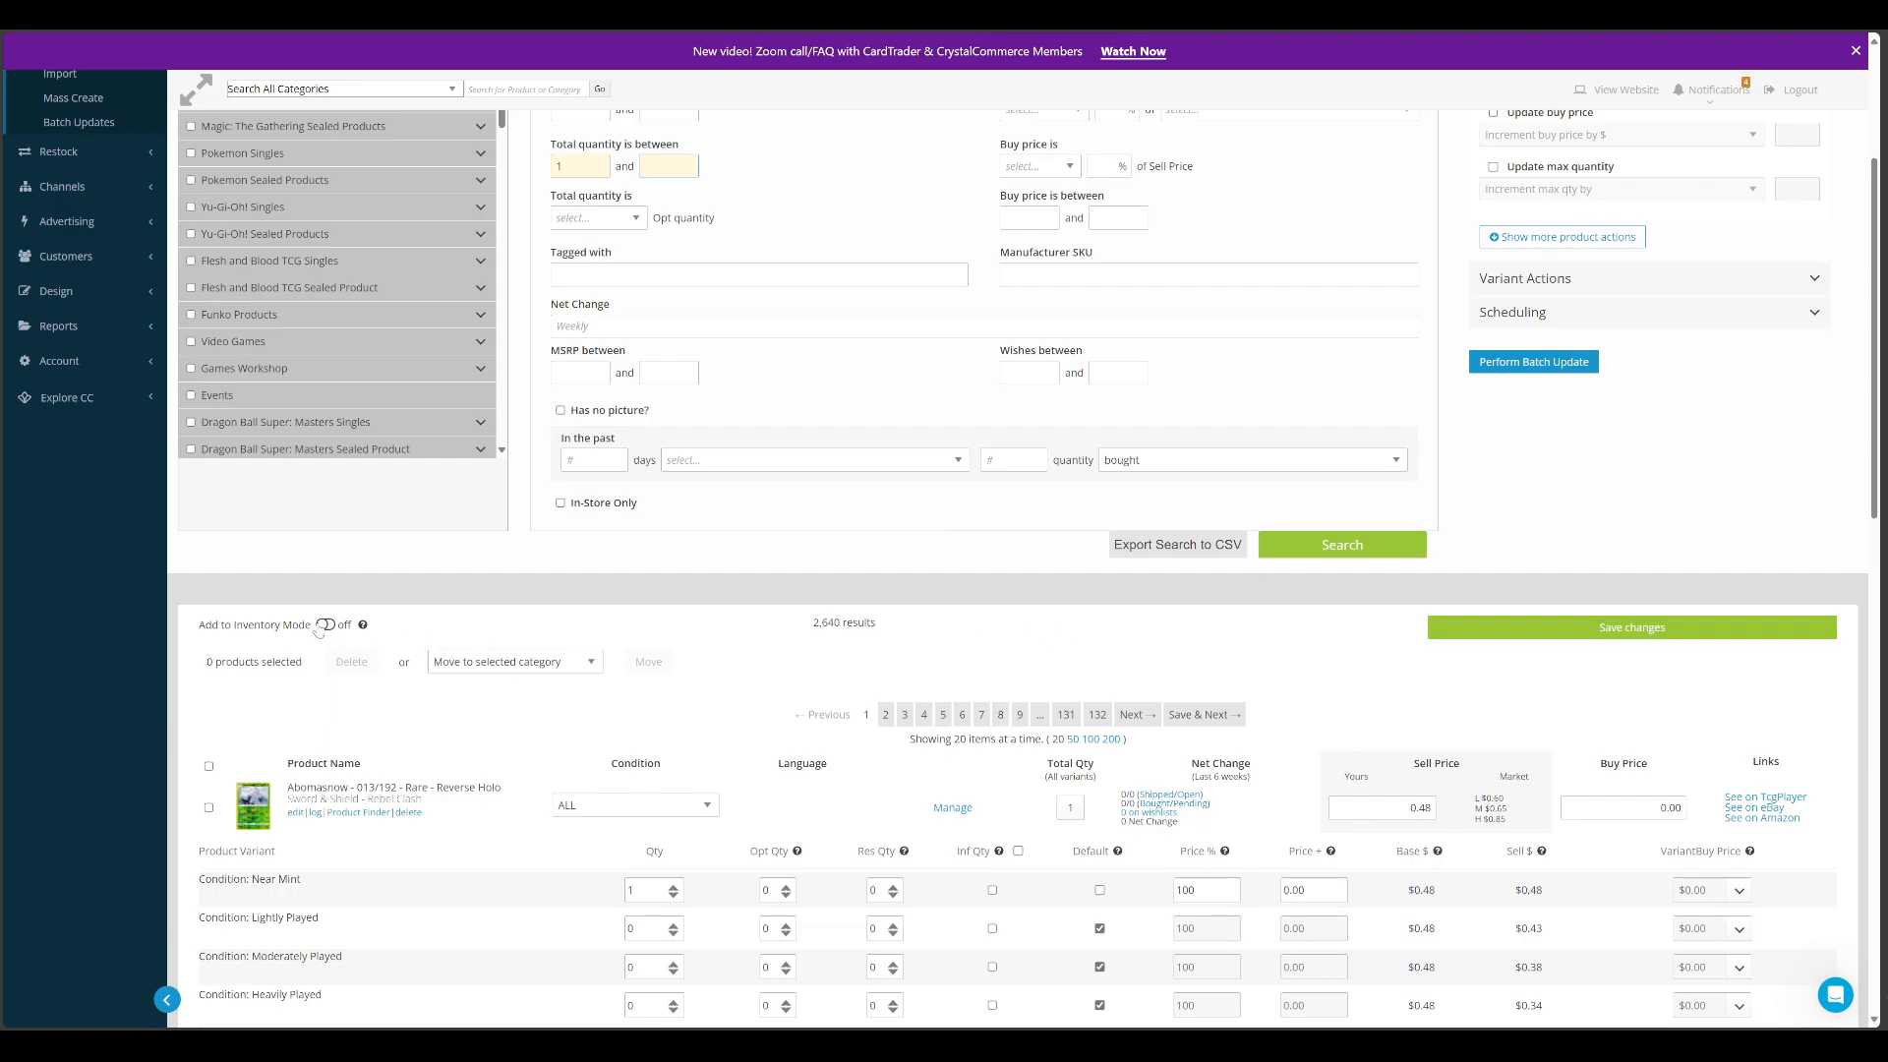
left_click(324, 624)
left_click(319, 625)
mouse_move(360, 627)
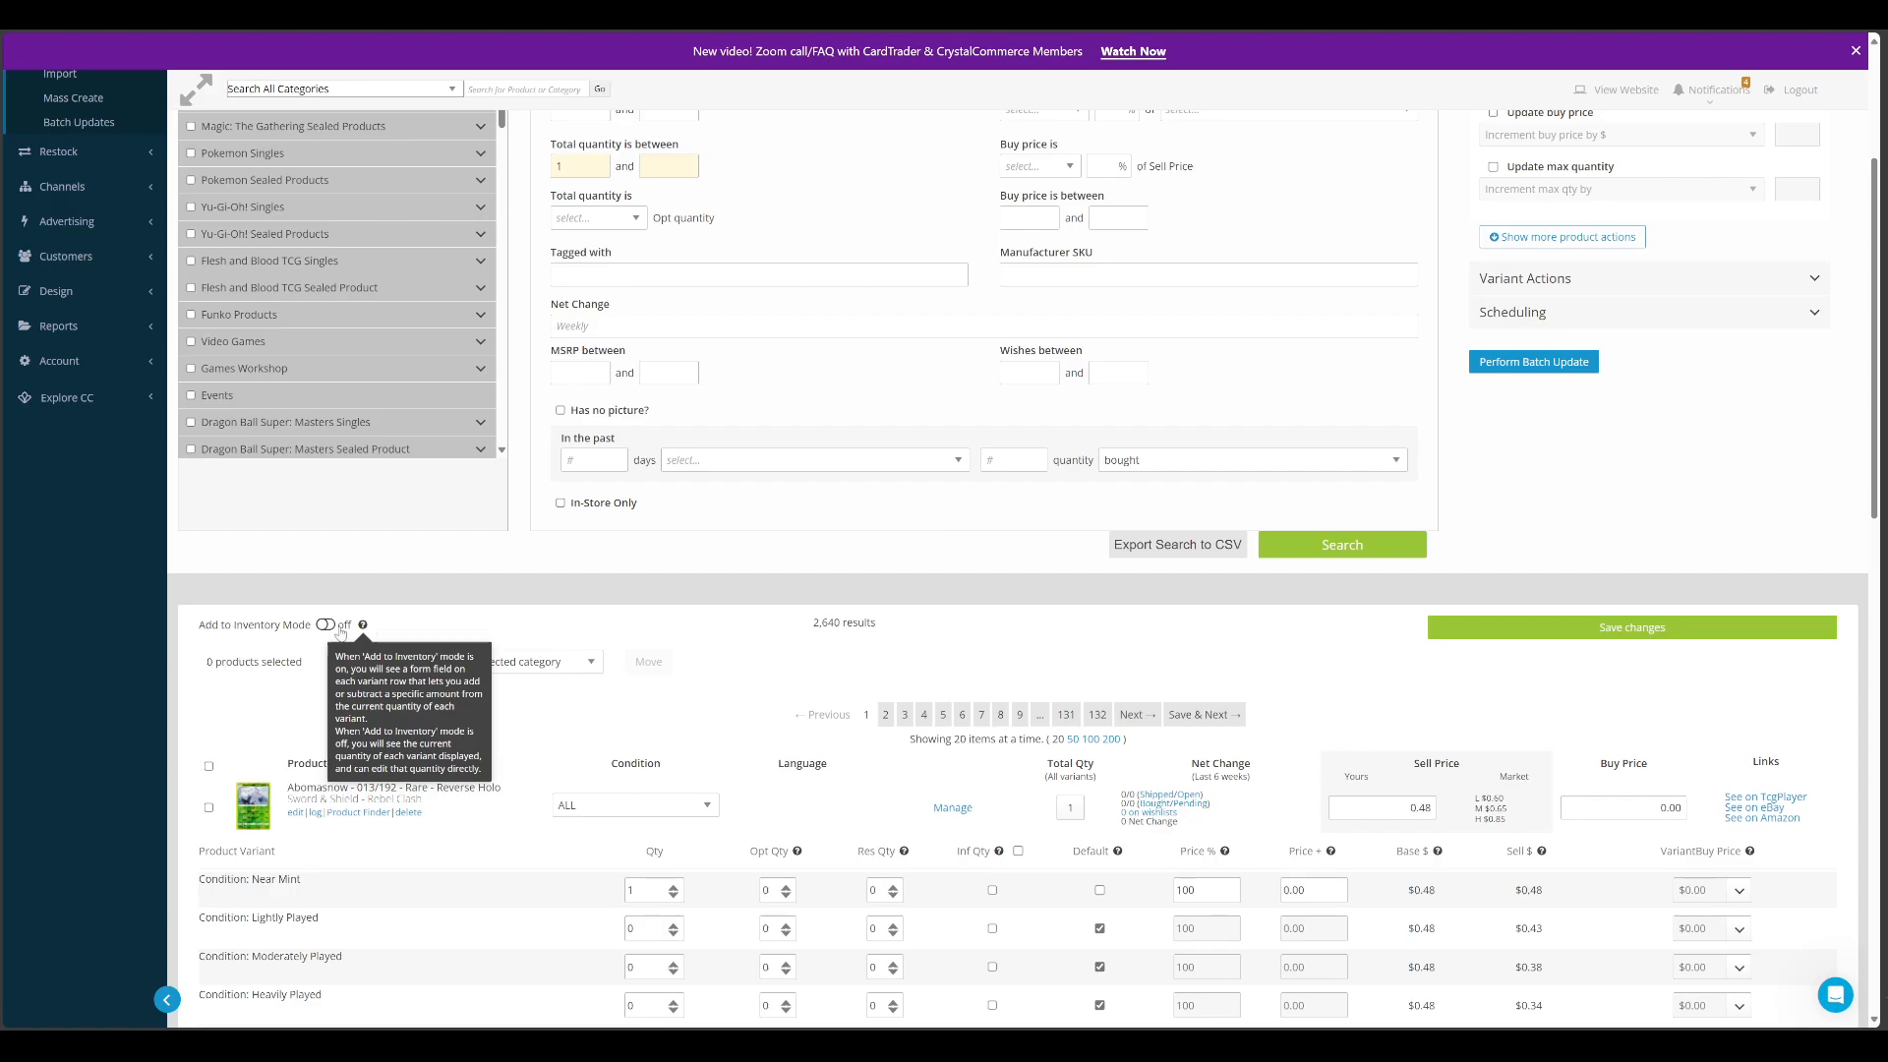
left_click(341, 630)
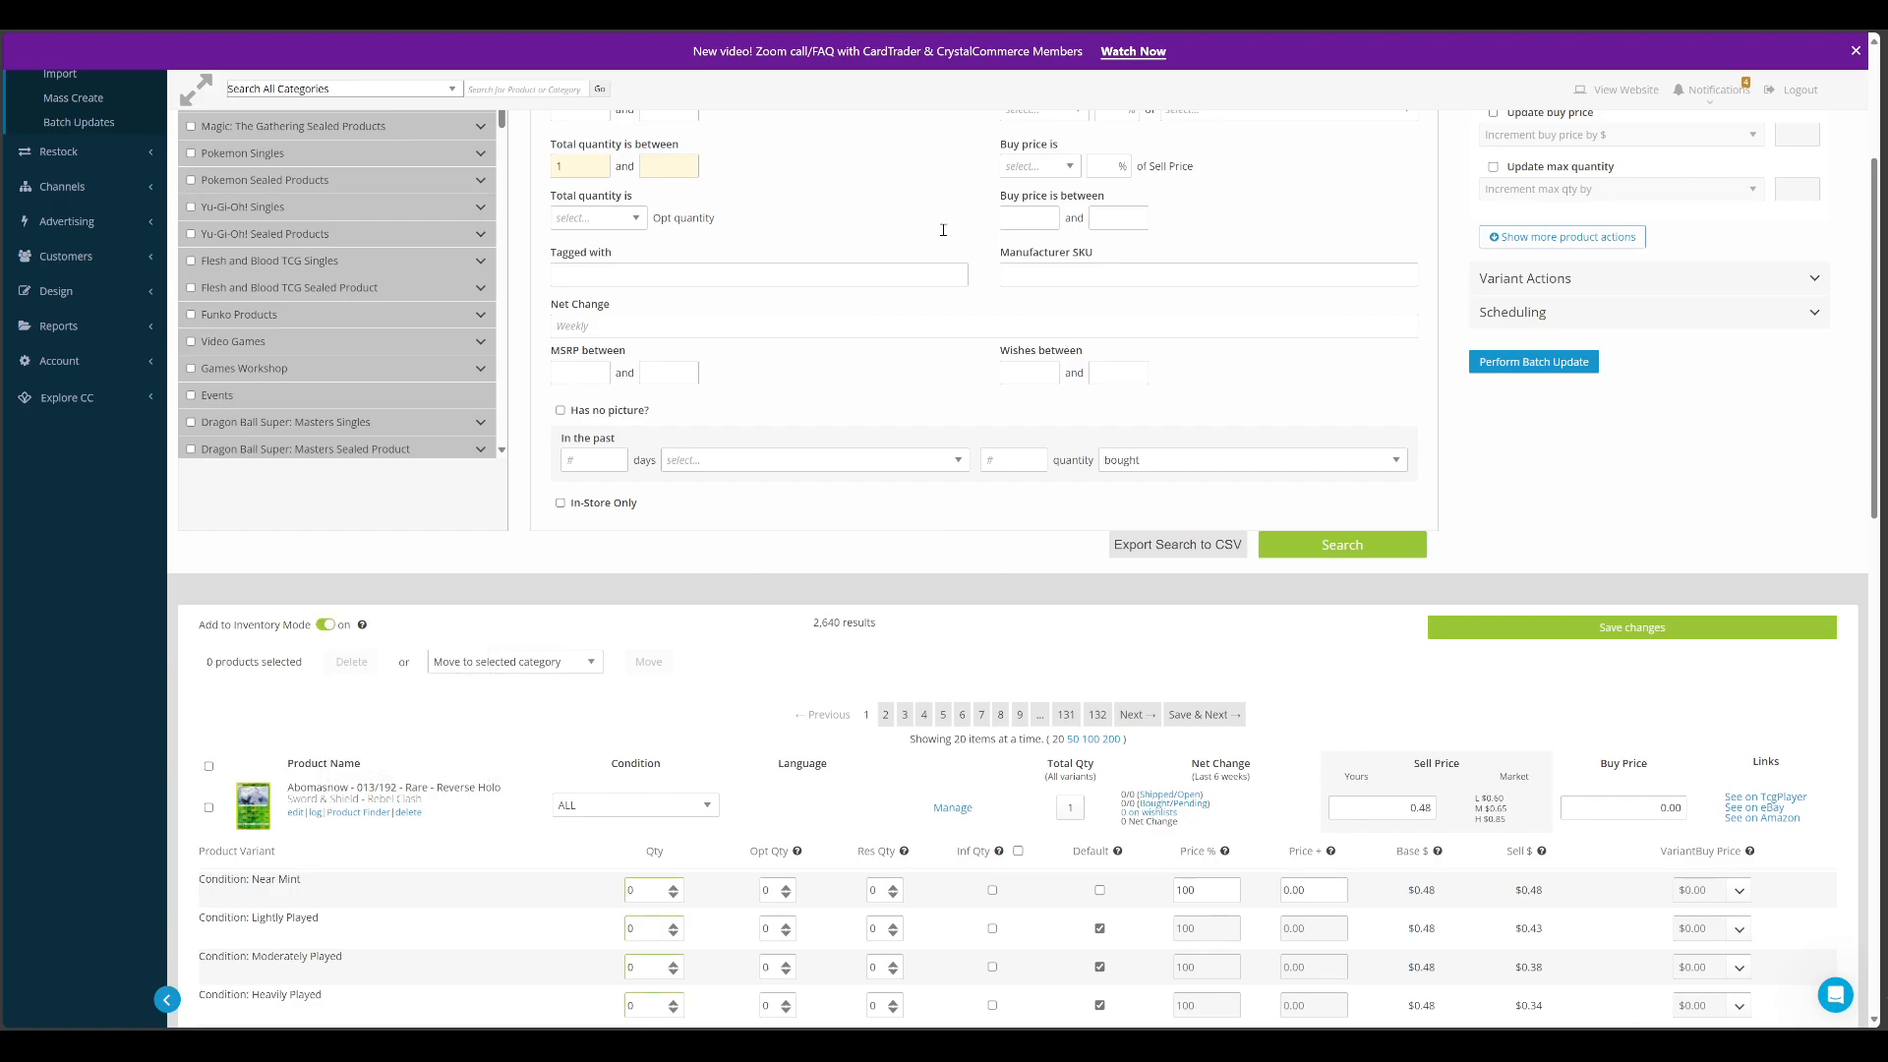
scroll(658, 727, "down", 3)
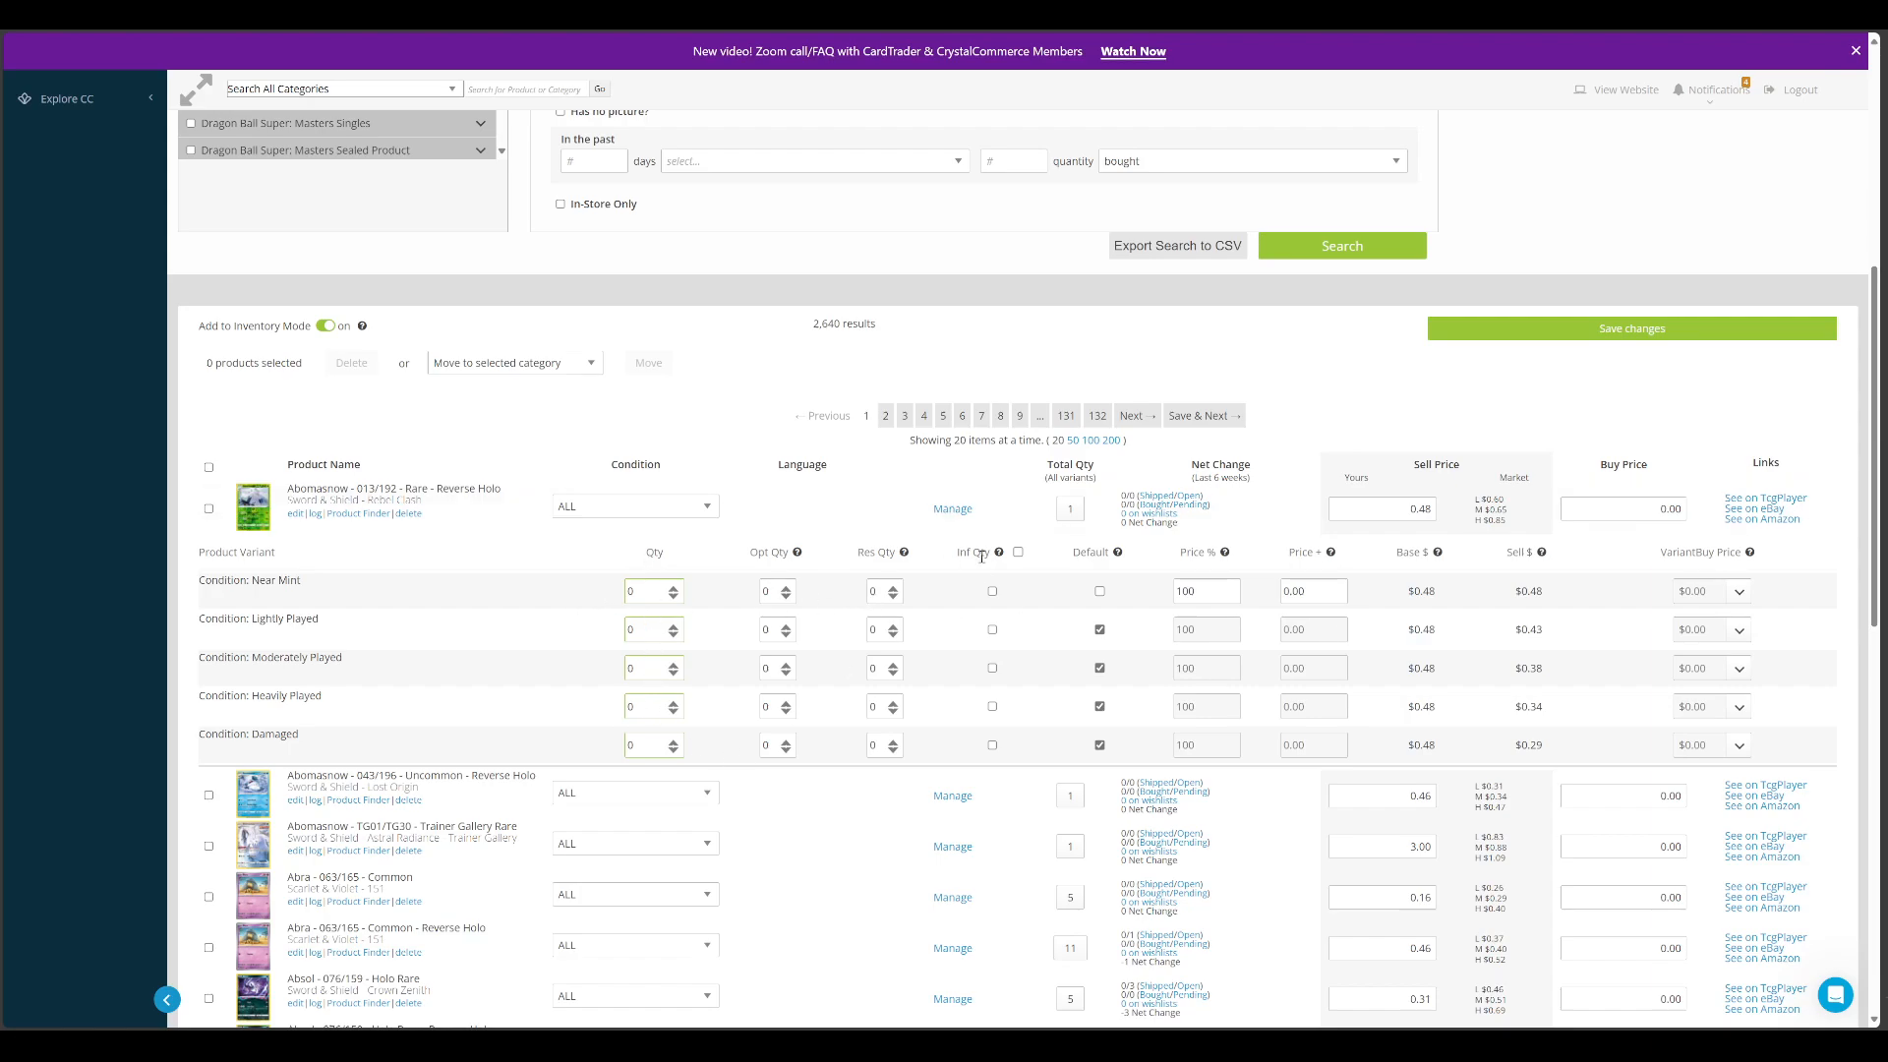
left_click(325, 325)
left_click(325, 325)
left_click(326, 325)
View the Variants and Descriptors search filters of the inventory, and return to the Product filters
scroll(805, 364, "up", 6)
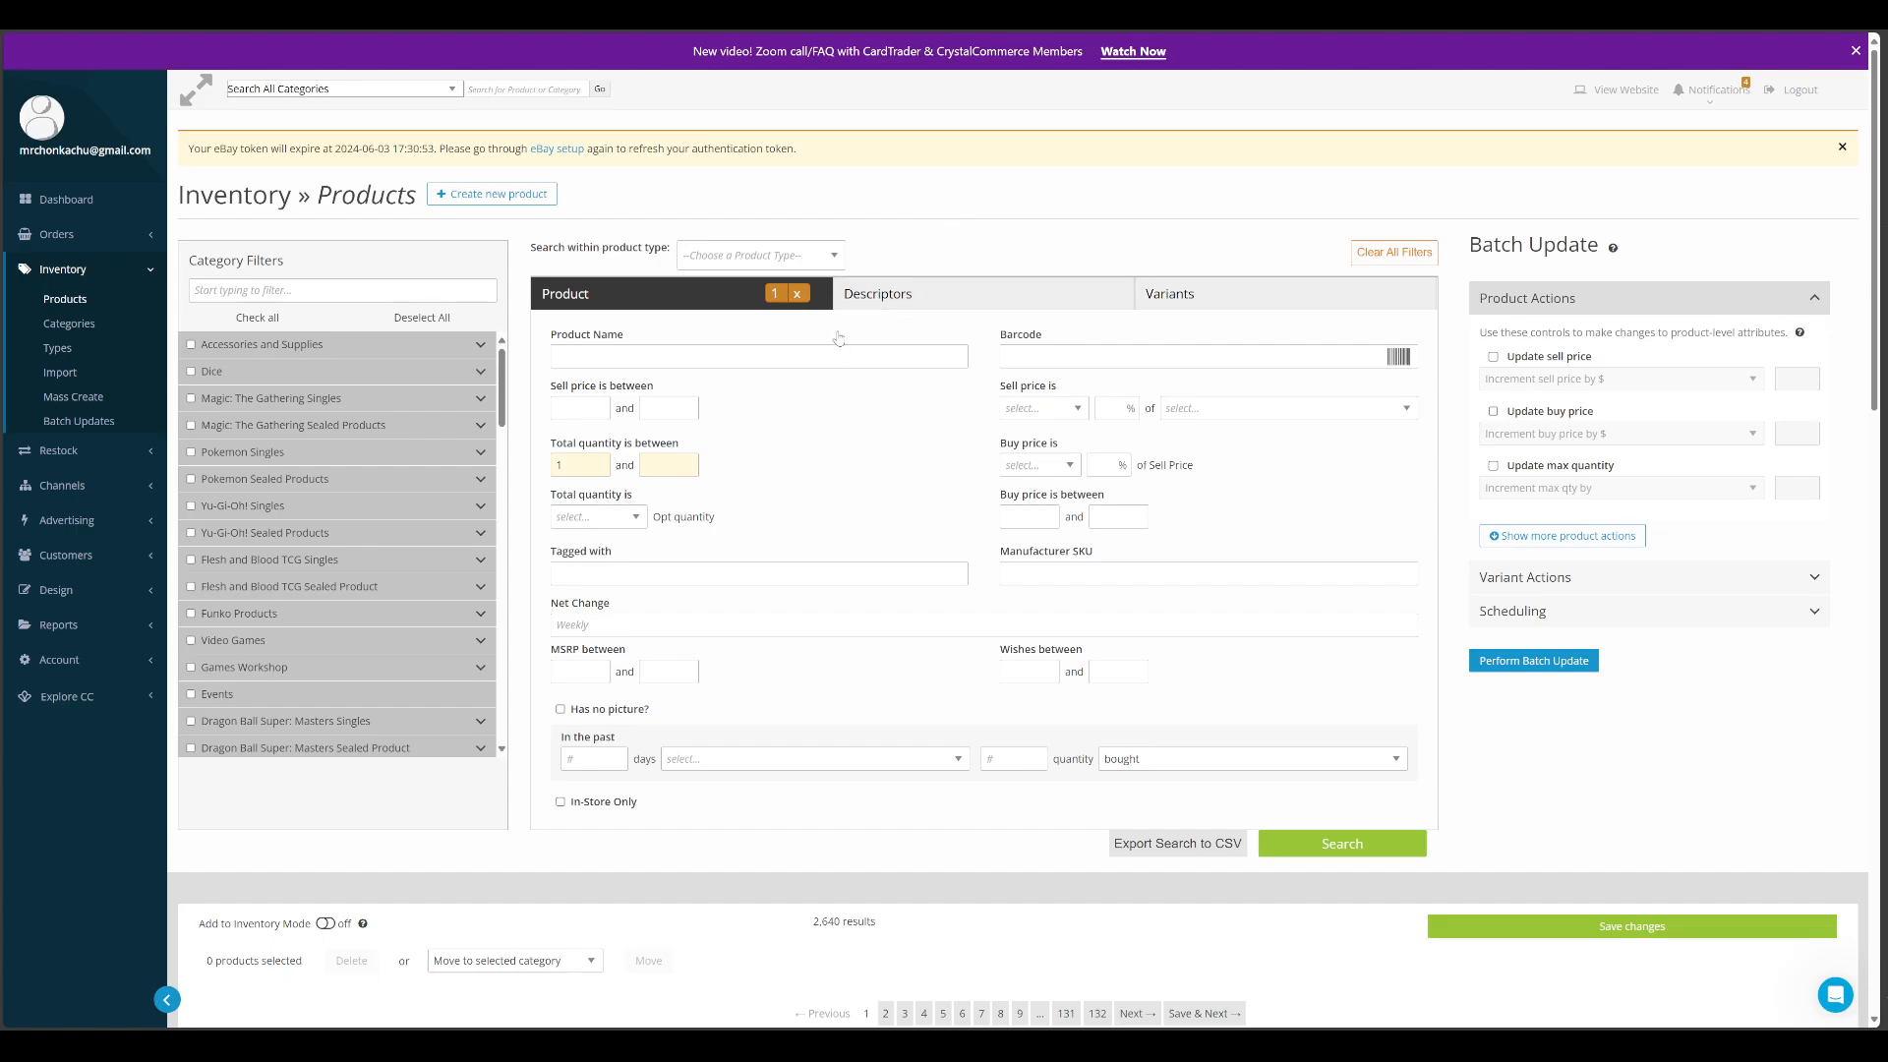
left_click(1180, 294)
left_click(914, 293)
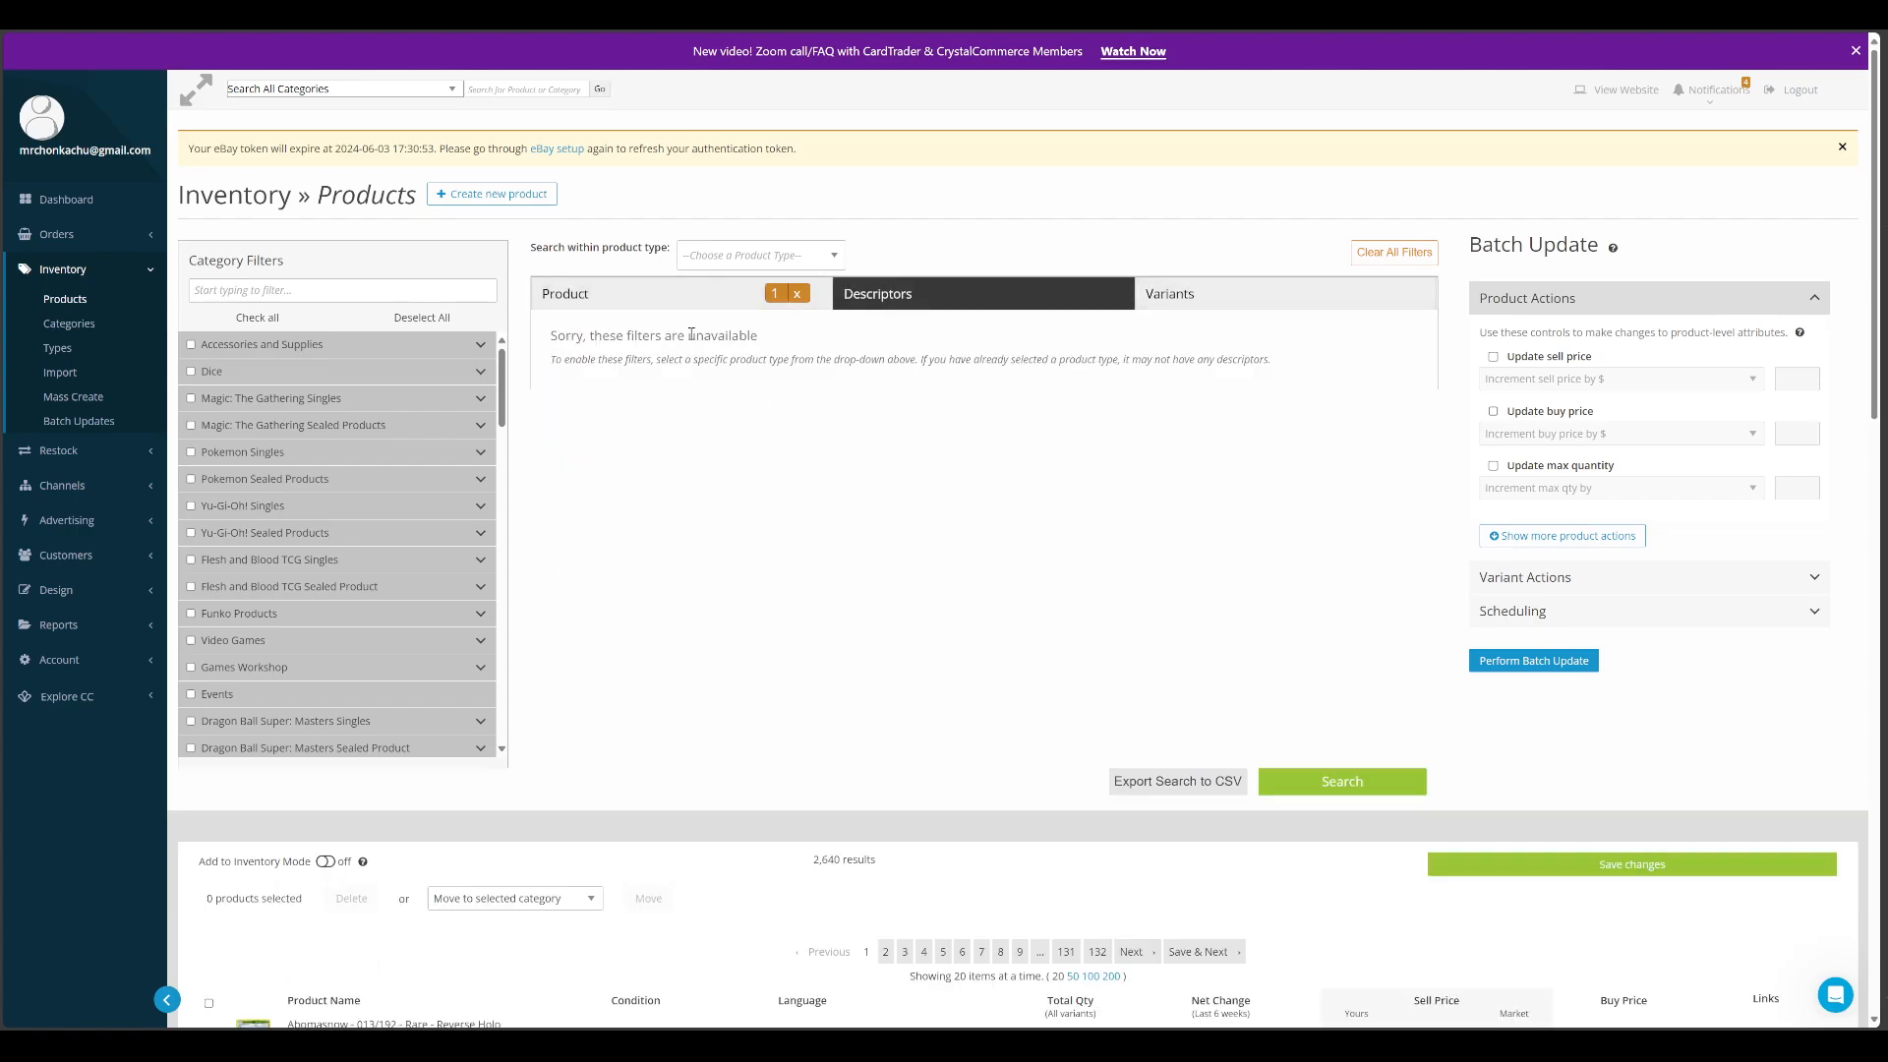
left_click(660, 303)
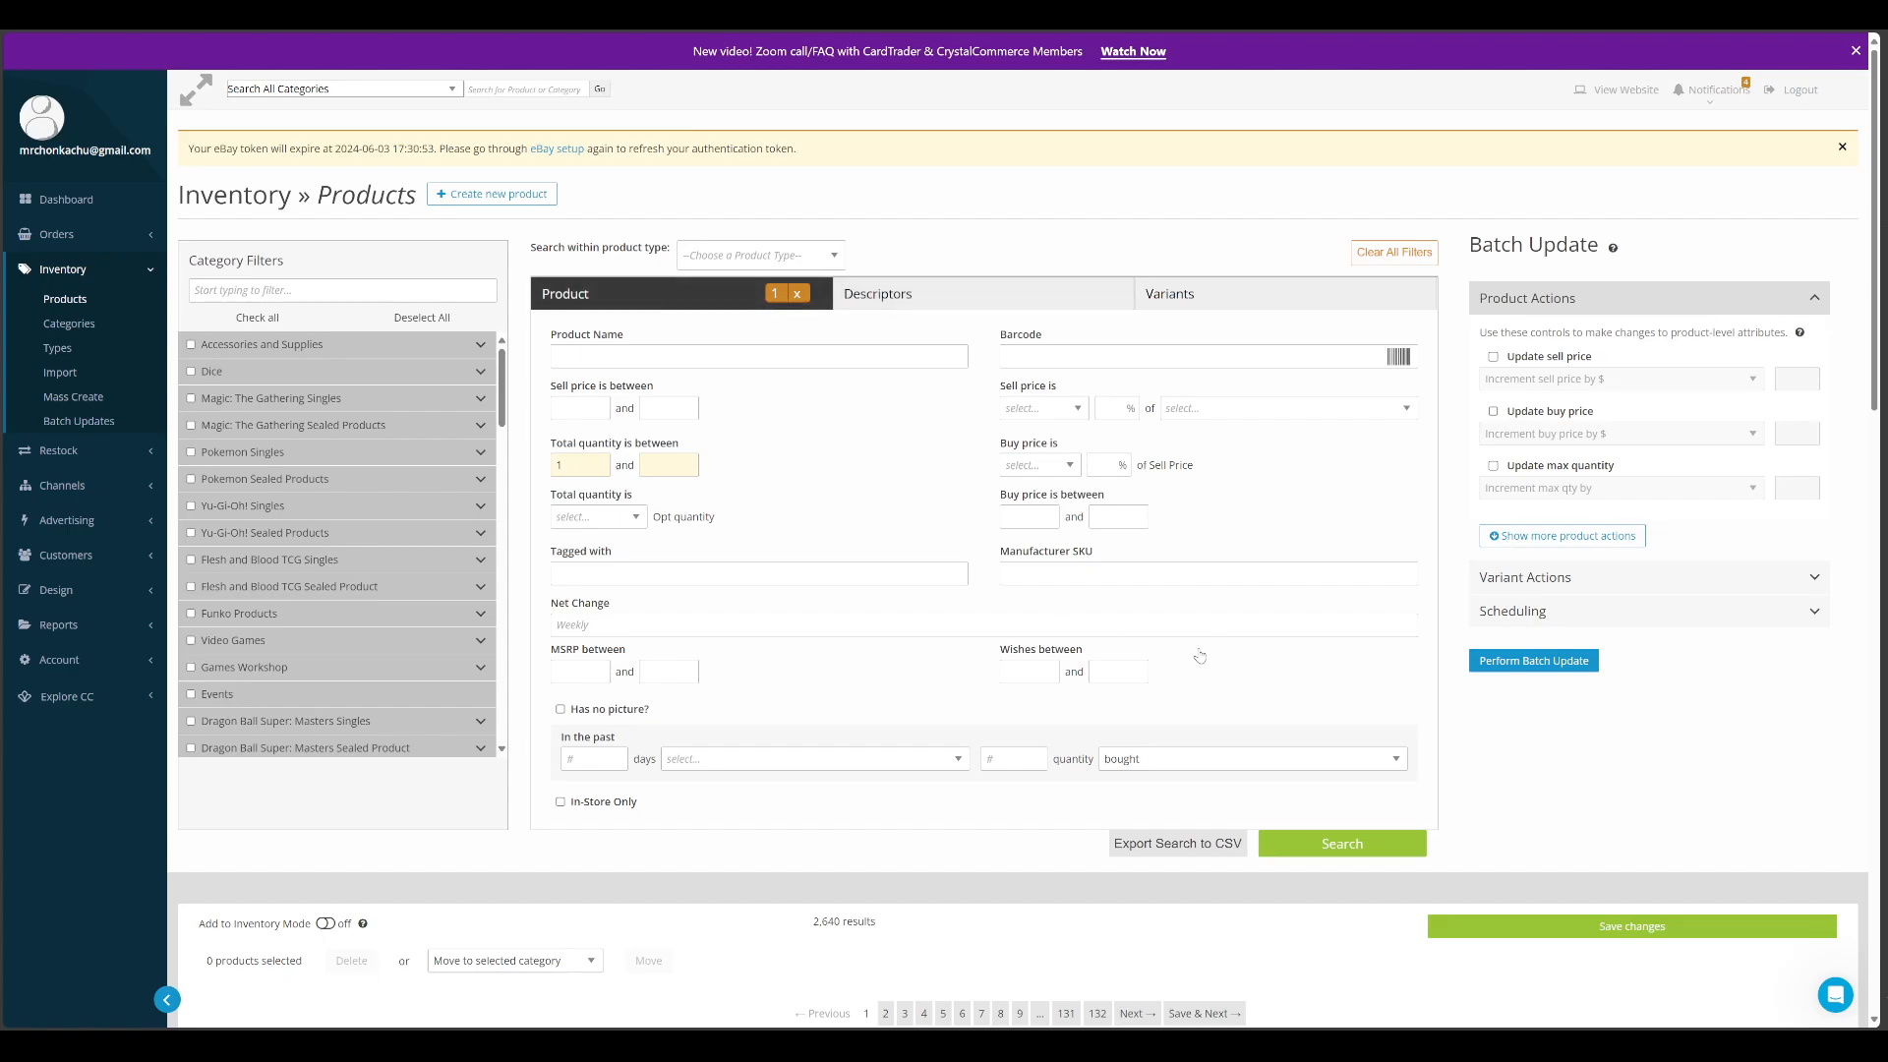